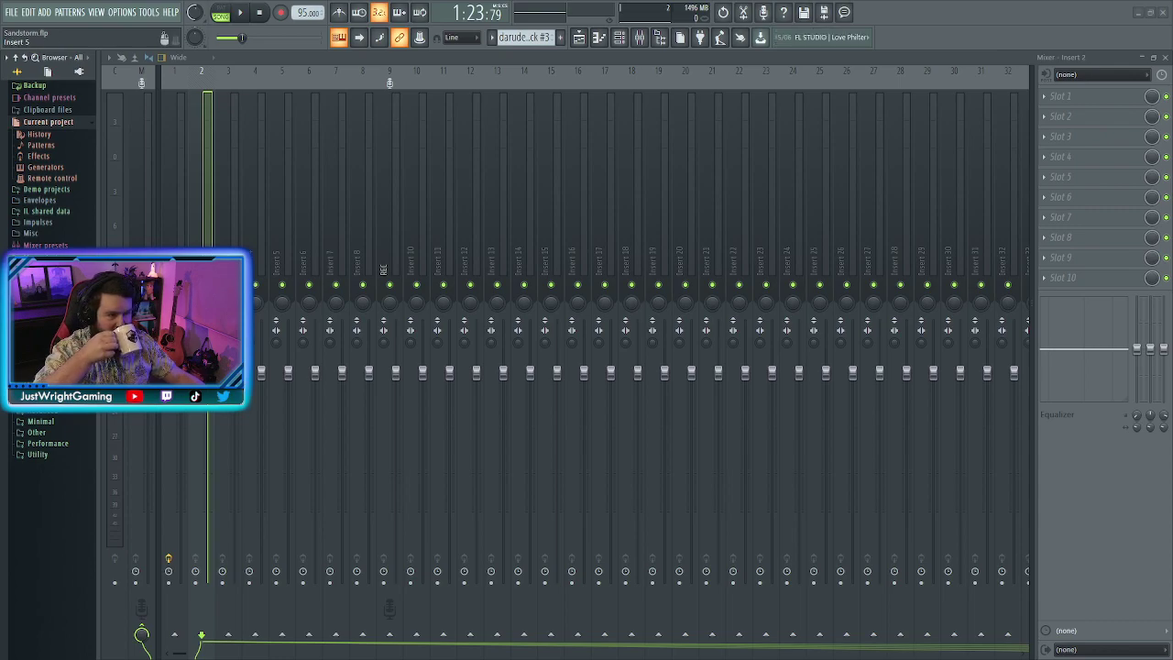
Stop playback and switch from the mixer to the playlist
left_click(261, 13)
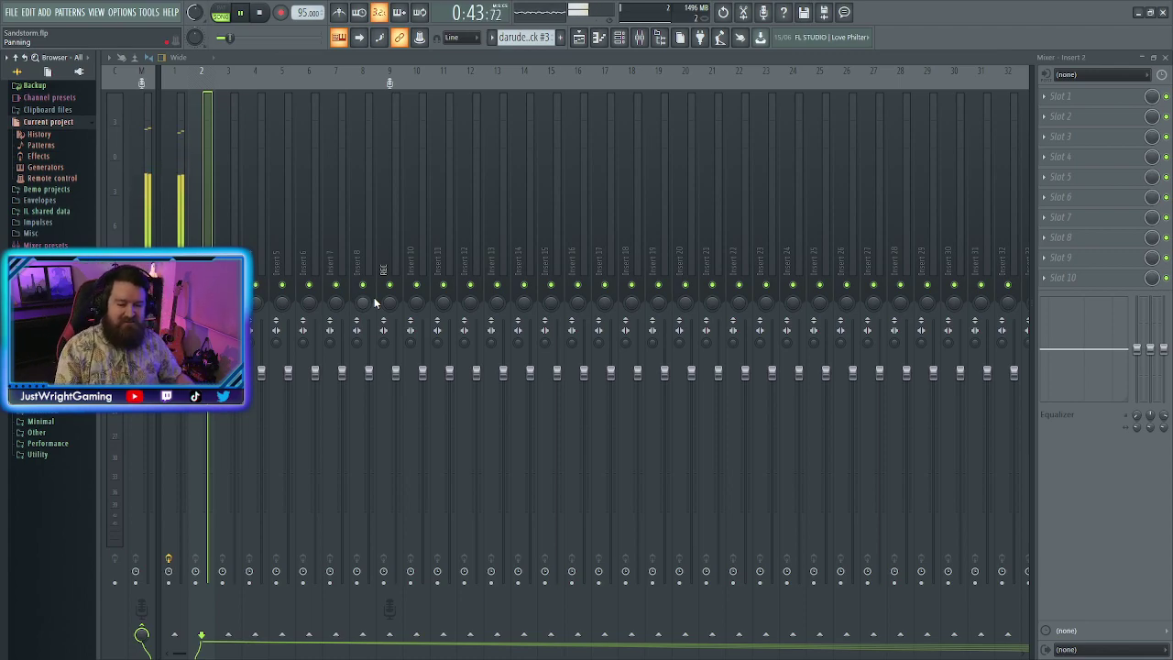
left_click(619, 36)
left_click(619, 36)
left_click(640, 36)
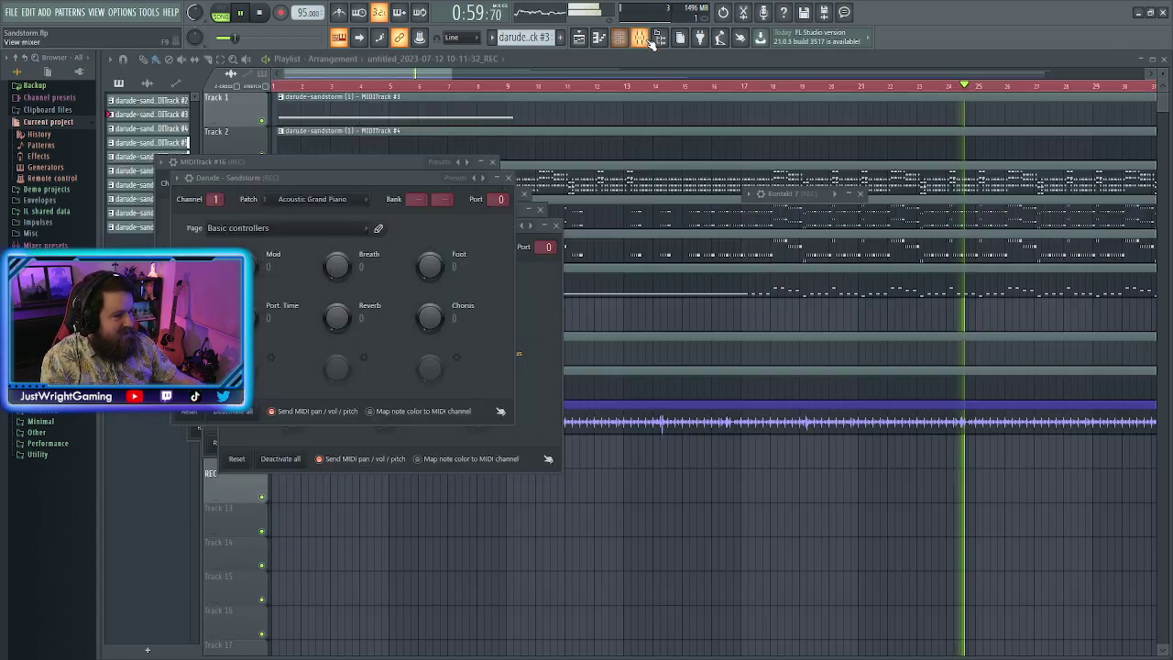
Close all the MIDI track channel windows that cover the playlist
left_click(508, 176)
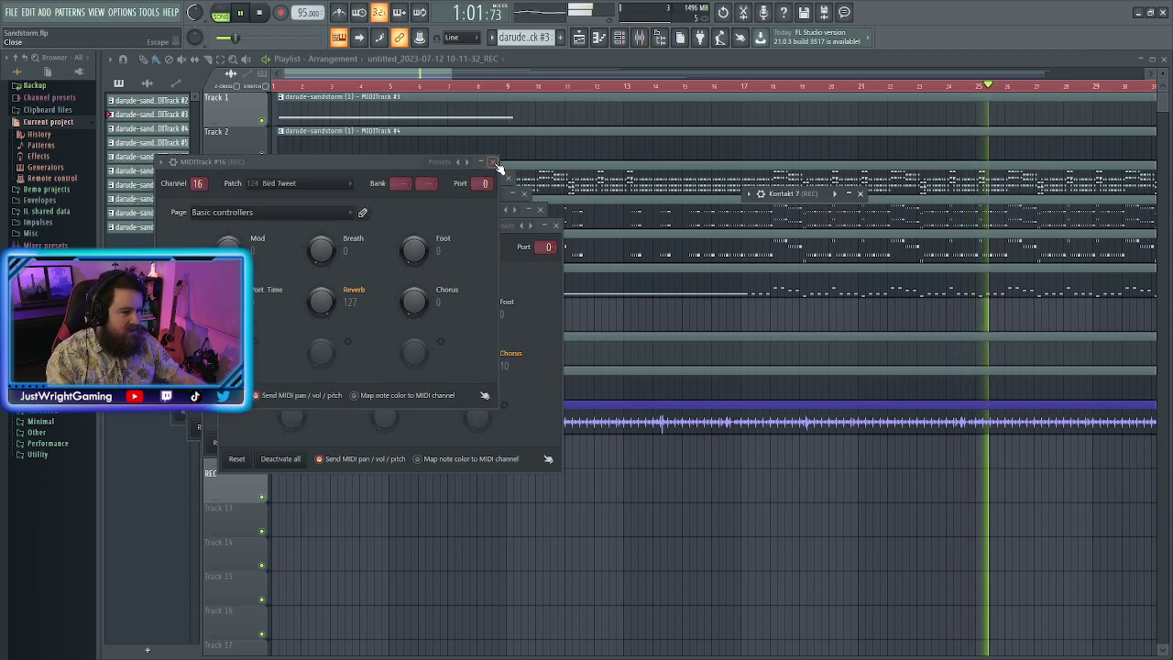
left_click(507, 177)
left_click(508, 177)
left_click(492, 161)
left_click(493, 163)
left_click(524, 193)
left_click(539, 209)
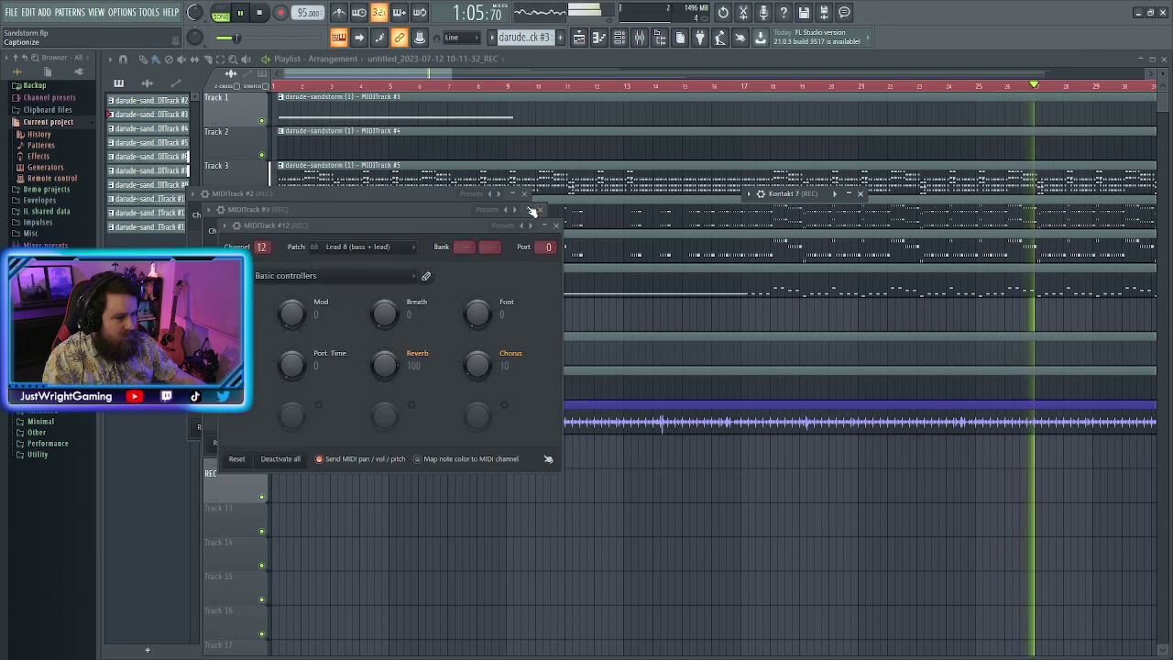
left_click(525, 193)
left_click(540, 209)
left_click(555, 224)
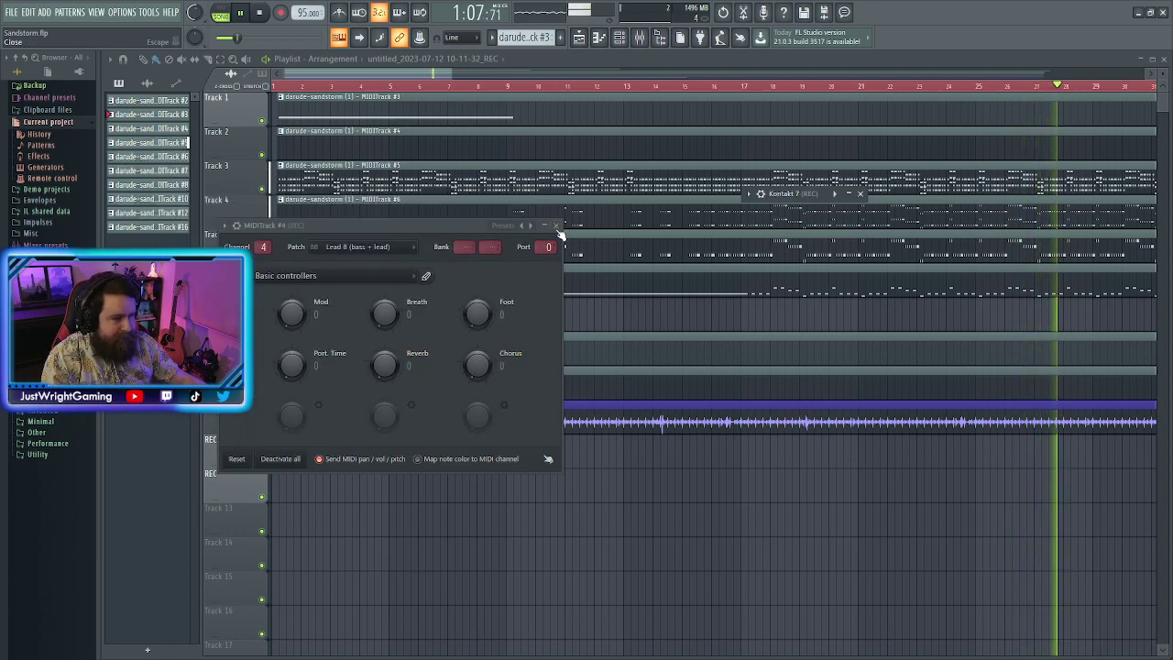
left_click(556, 225)
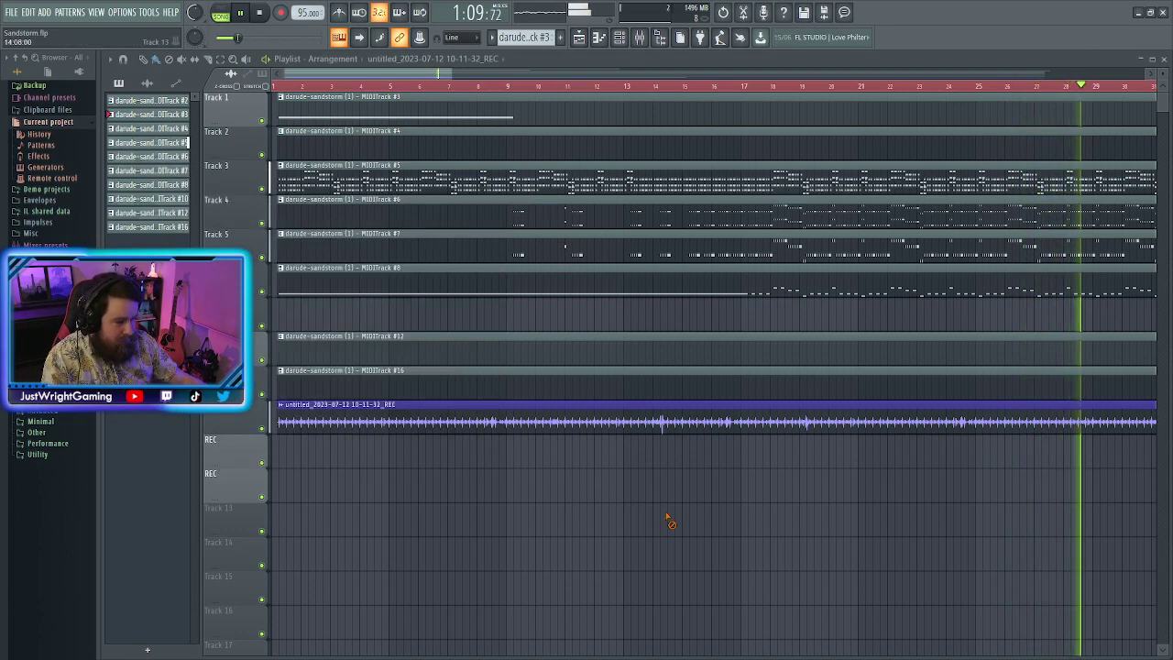
Examine mixer Inserts 1 and 2 and the channel rack to see how the channels are routed, and return to the playlist
scroll(712, 503, "down", 6)
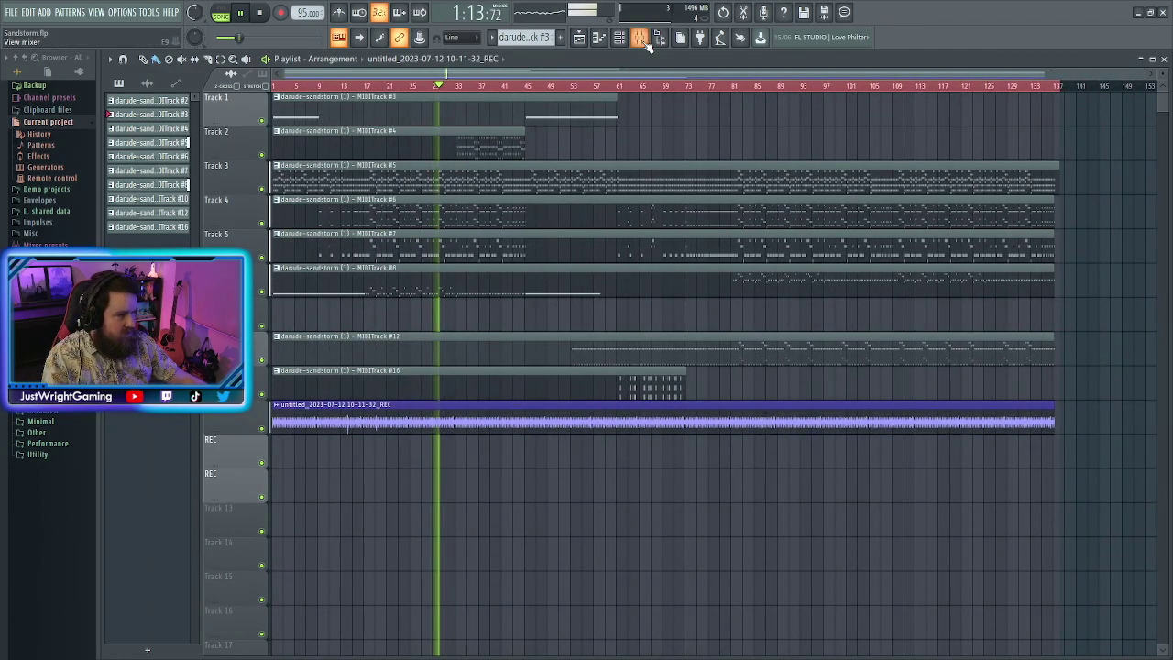
left_click(639, 37)
left_click(179, 103)
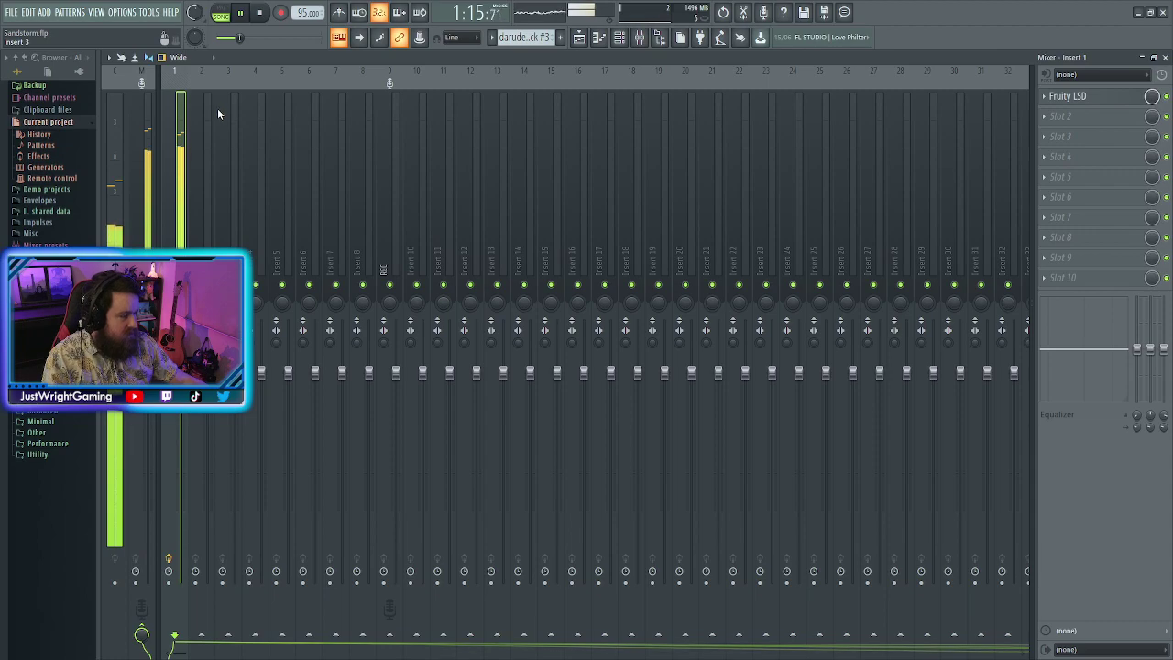
left_click(207, 133)
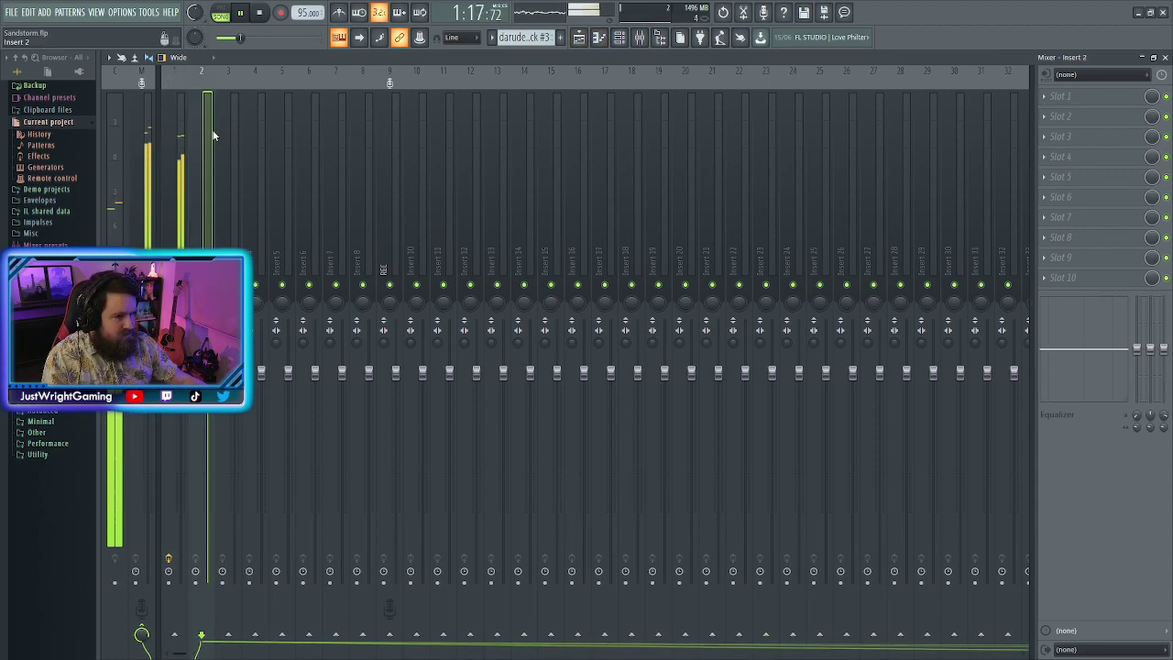
left_click(180, 139)
left_click(618, 36)
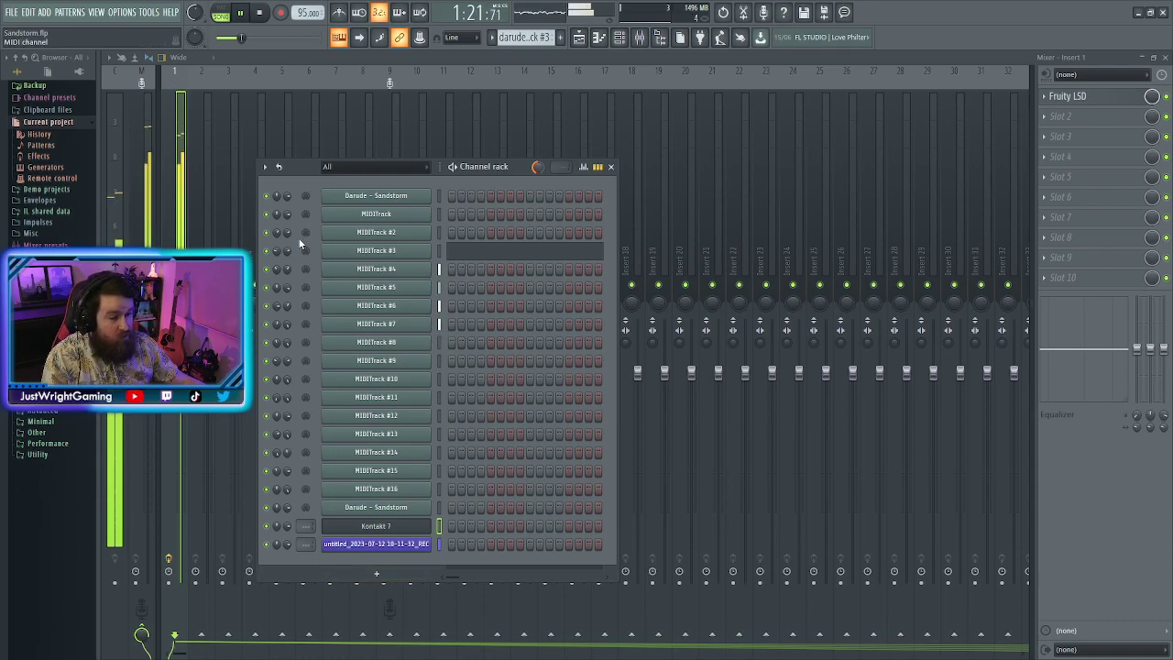
left_click(610, 166)
left_click(579, 37)
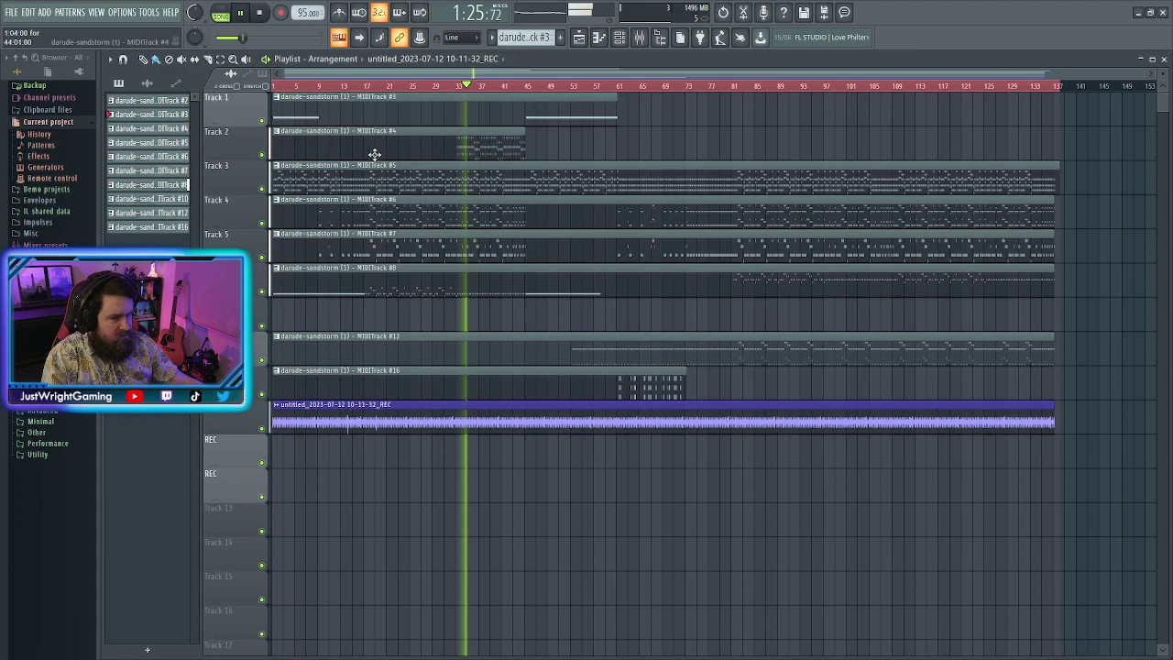
scroll(390, 133, "up", 3)
left_click(419, 89)
left_click_drag(420, 89, 455, 73)
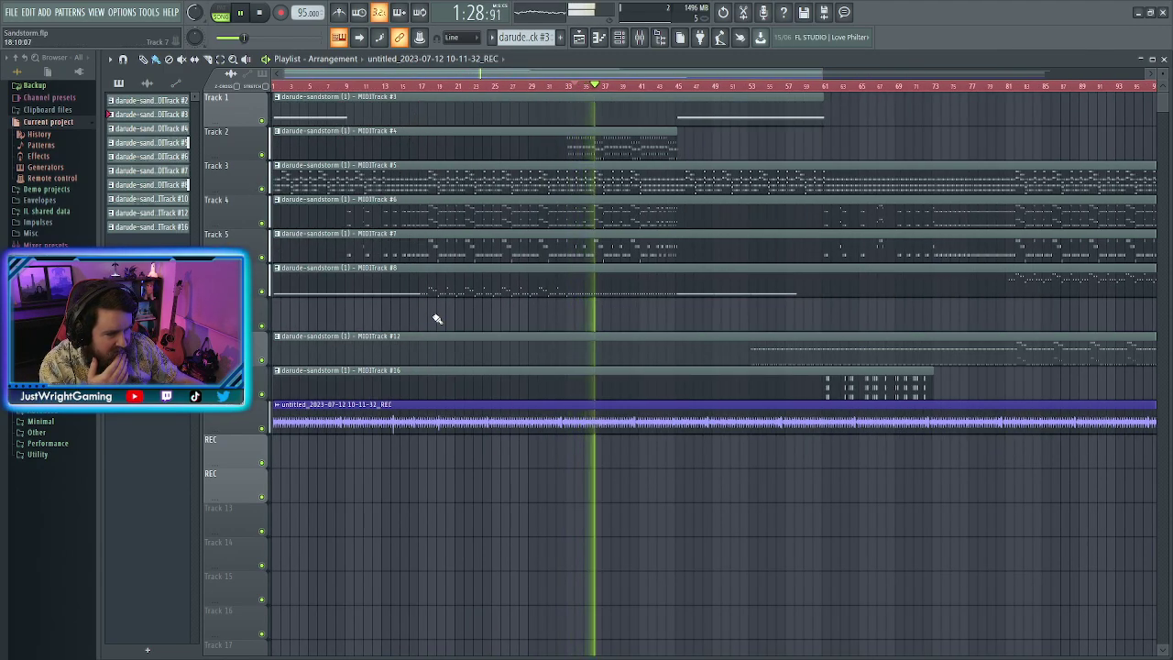
left_click(578, 36)
left_click(578, 36)
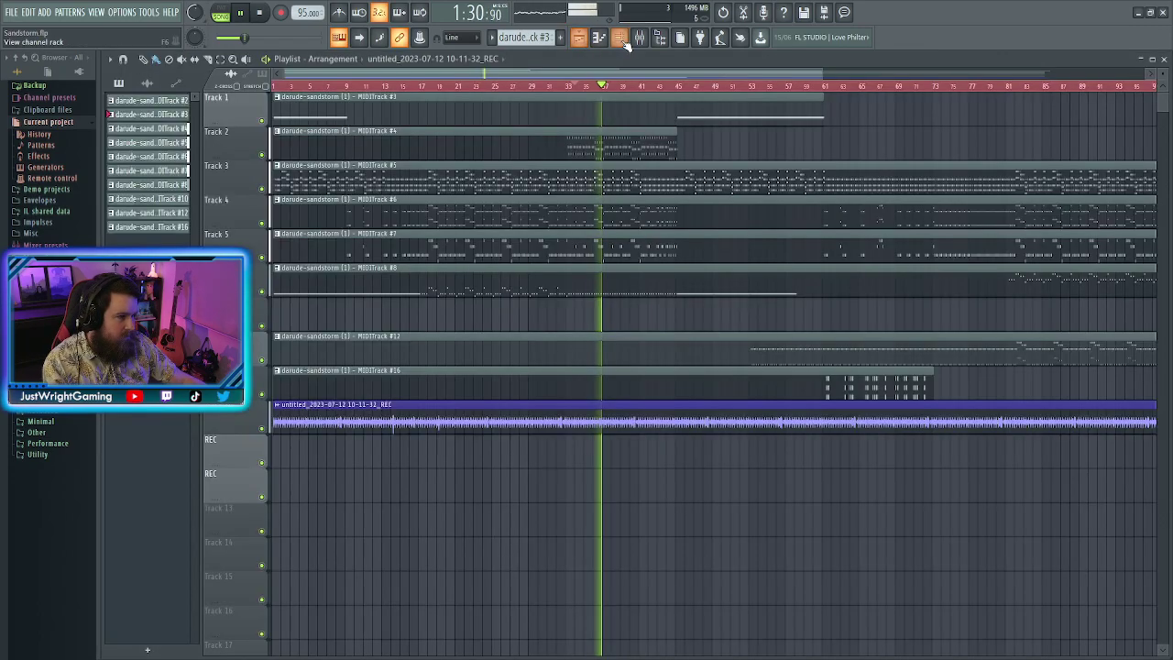
key("F6")
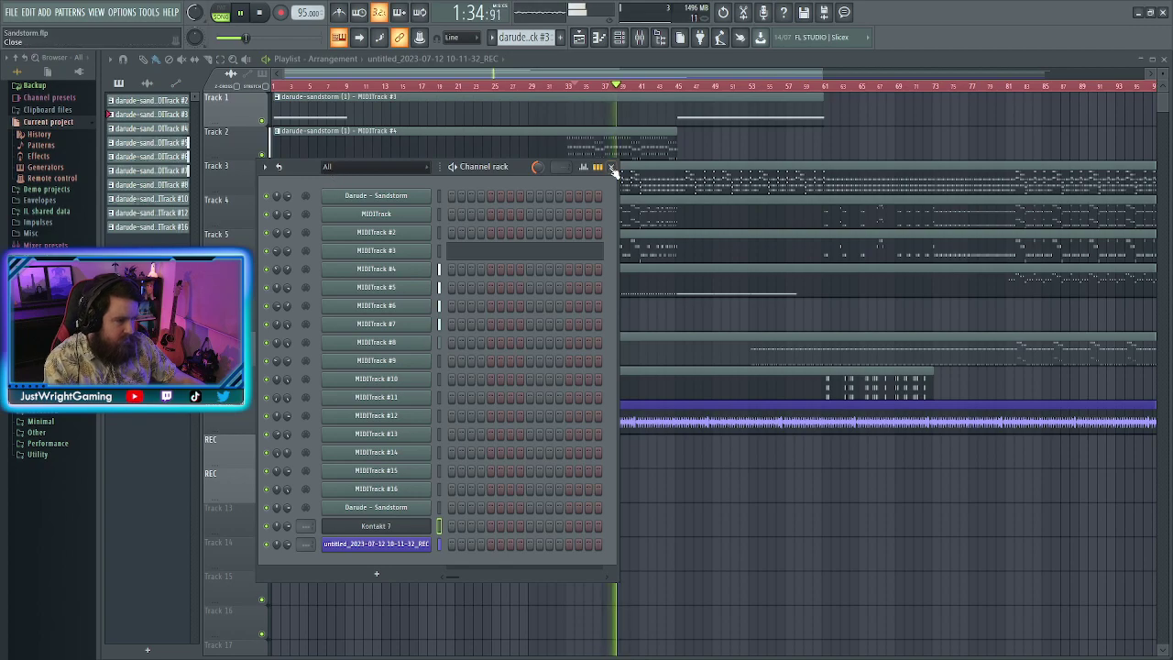
left_click(610, 165)
Solo Track 1 in the playlist and listen to it from bar 45
key("space")
left_click(262, 120, "ctrl")
key("space")
left_click(677, 87)
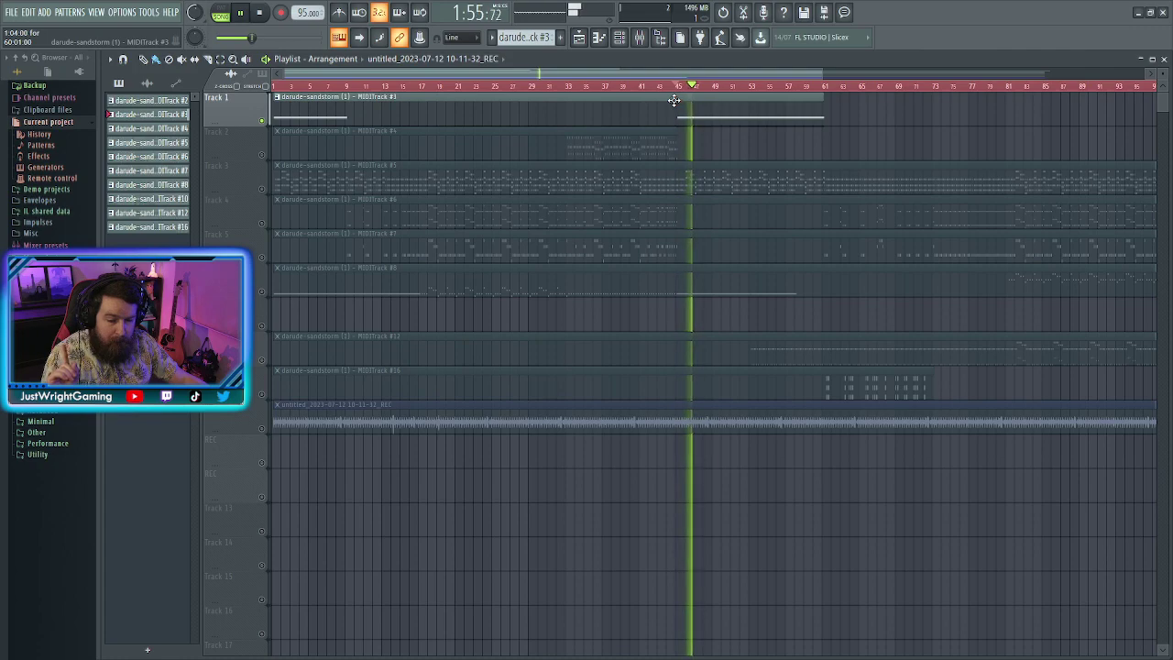
left_click(261, 14)
Replace the MIDITrack #3 channel with Kontakt 5 and load the 01 Emotional Cello instrument into it
key("F6")
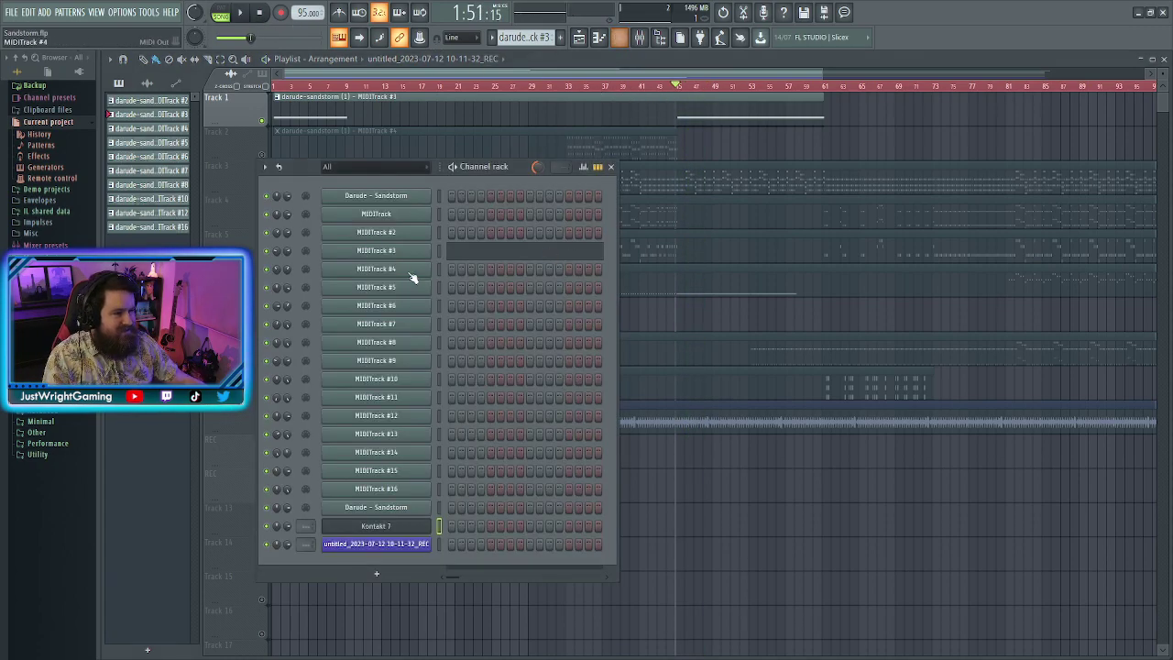
key("space")
key("space")
left_click(389, 252)
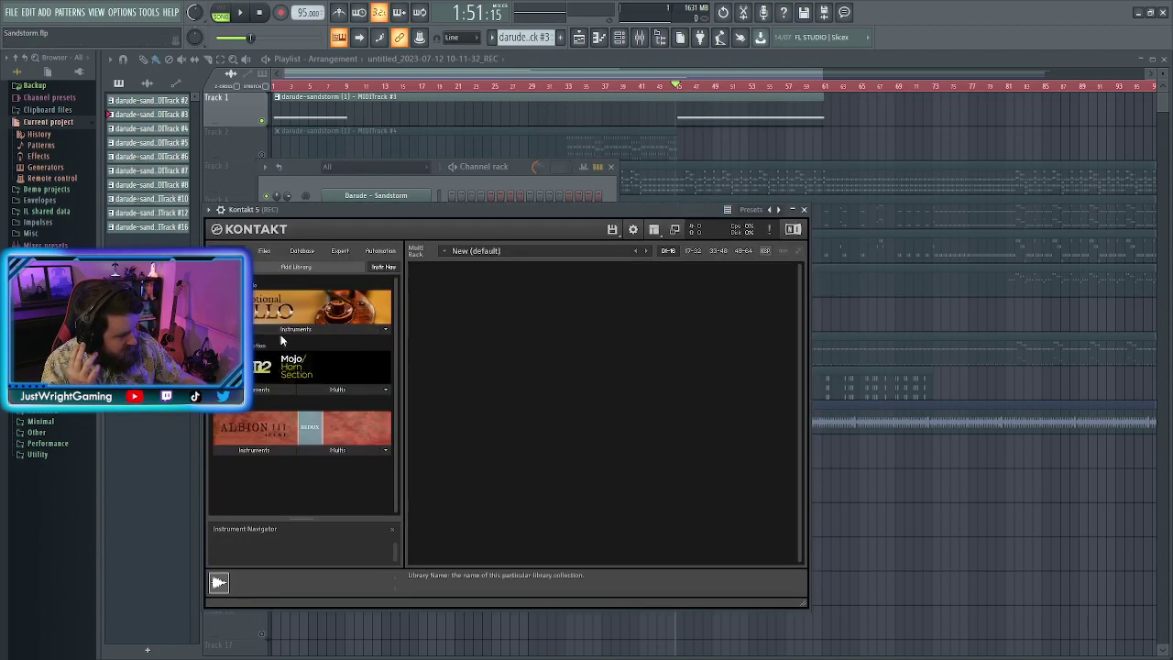
left_click(287, 337)
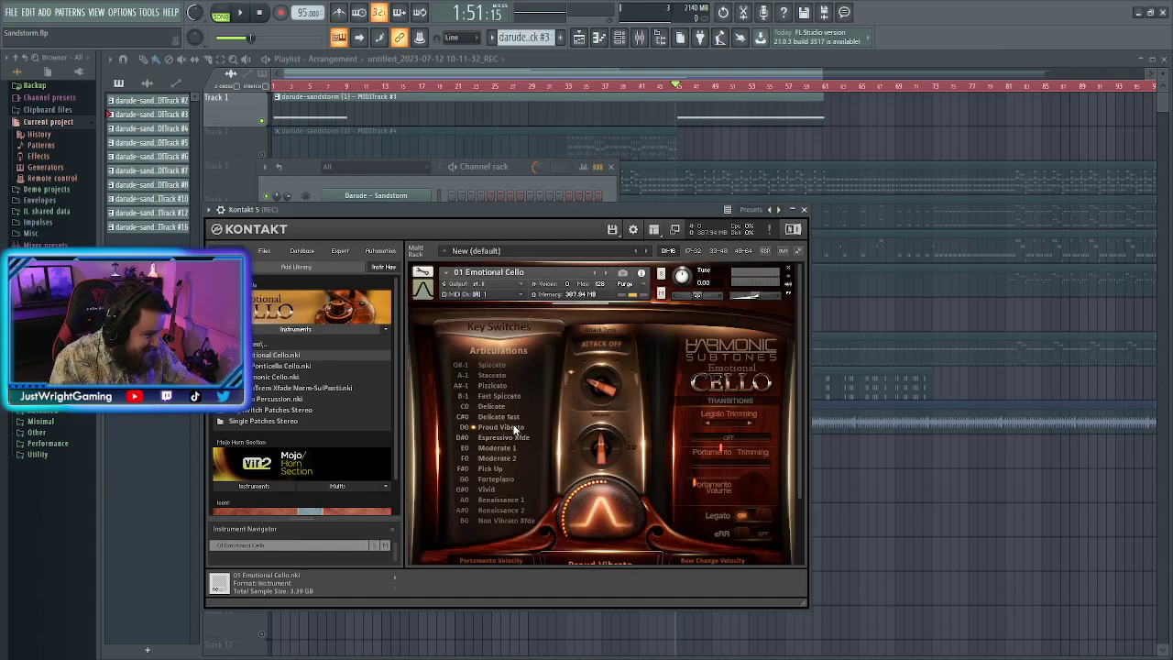
left_click(804, 209)
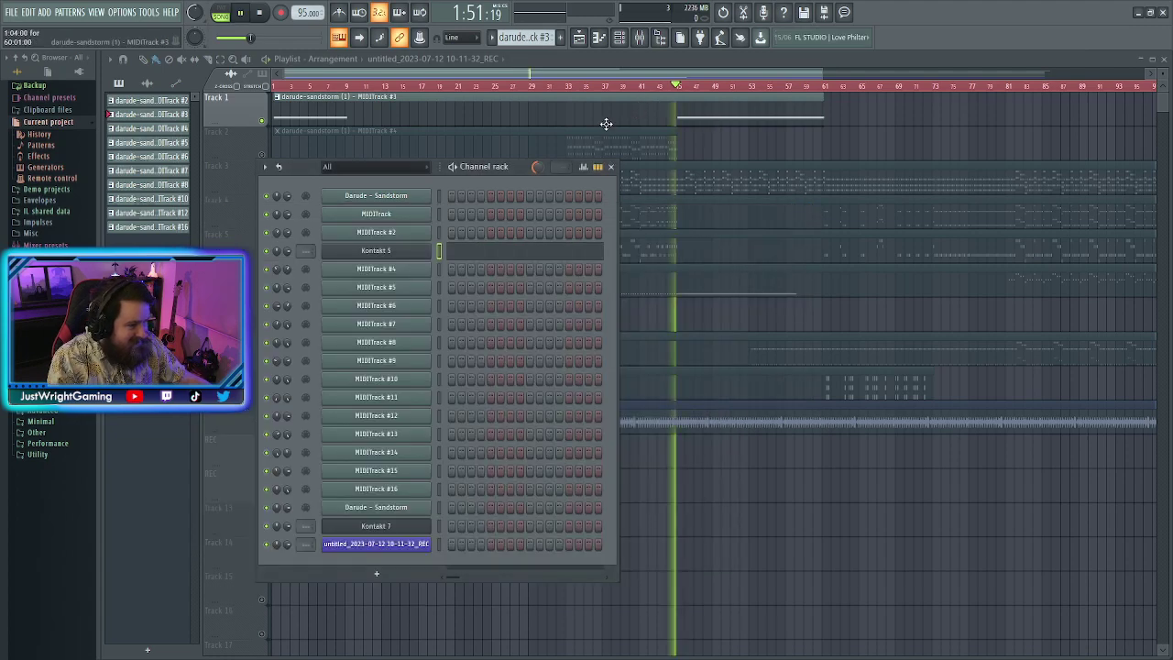
key("space")
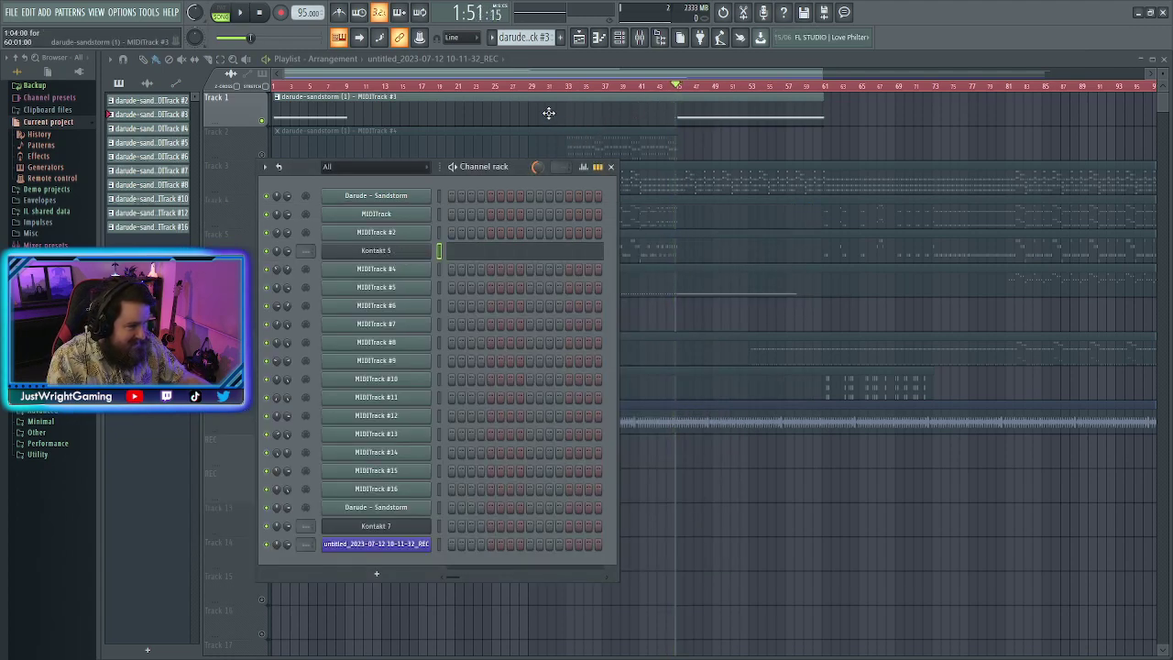
Open the piano roll of the Kontakt 5 cello channel at the long note starting in bar 47
key("F6")
key("F7")
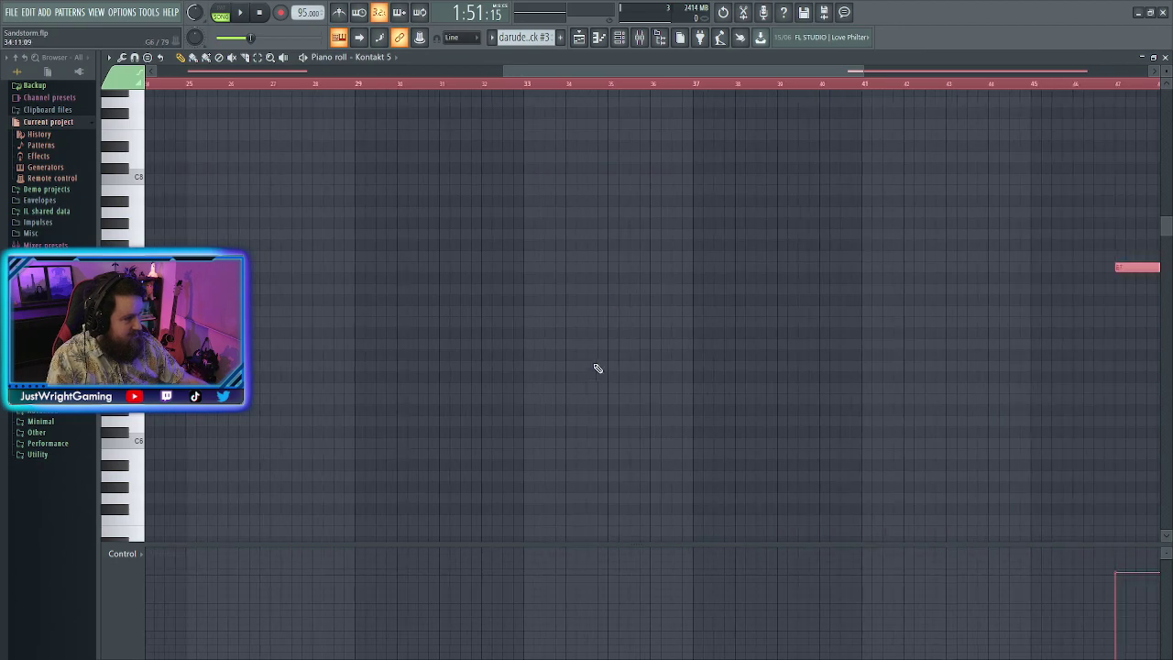
scroll(824, 302, "down", 1)
left_click_drag(852, 70, 823, 136)
scroll(294, 189, "down", 2)
scroll(294, 189, "up", 2)
scroll(874, 270, "up", 3)
Select all notes of the cello part and transpose them down to E5
left_click(538, 434)
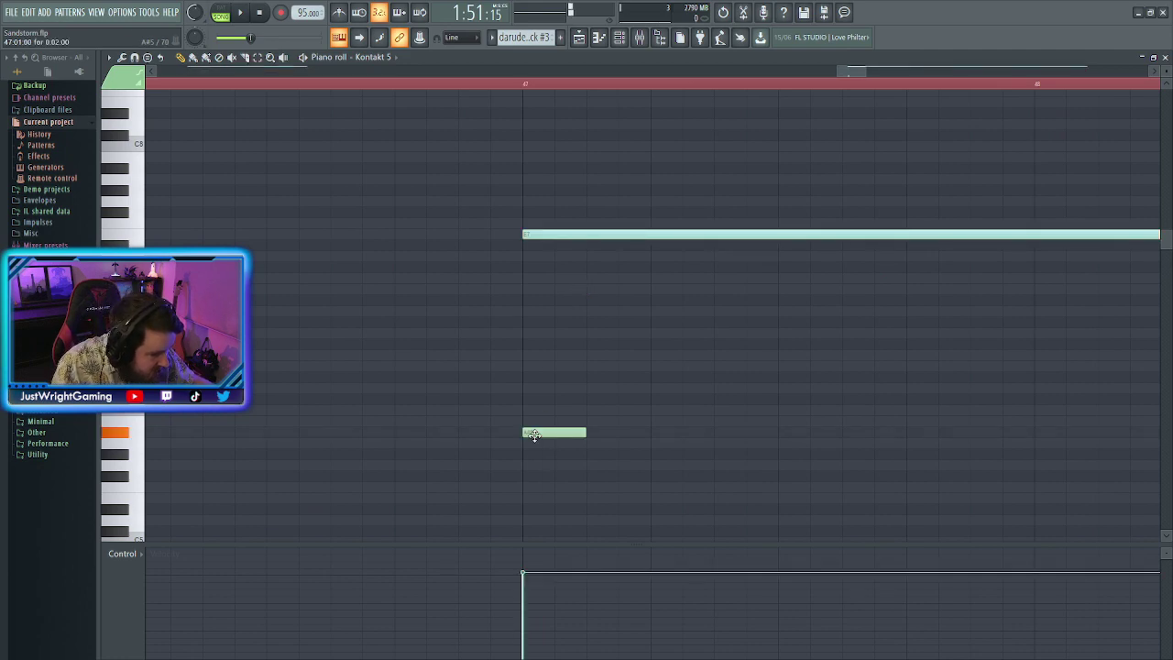
right_click(549, 440)
scroll(578, 419, "up", 1)
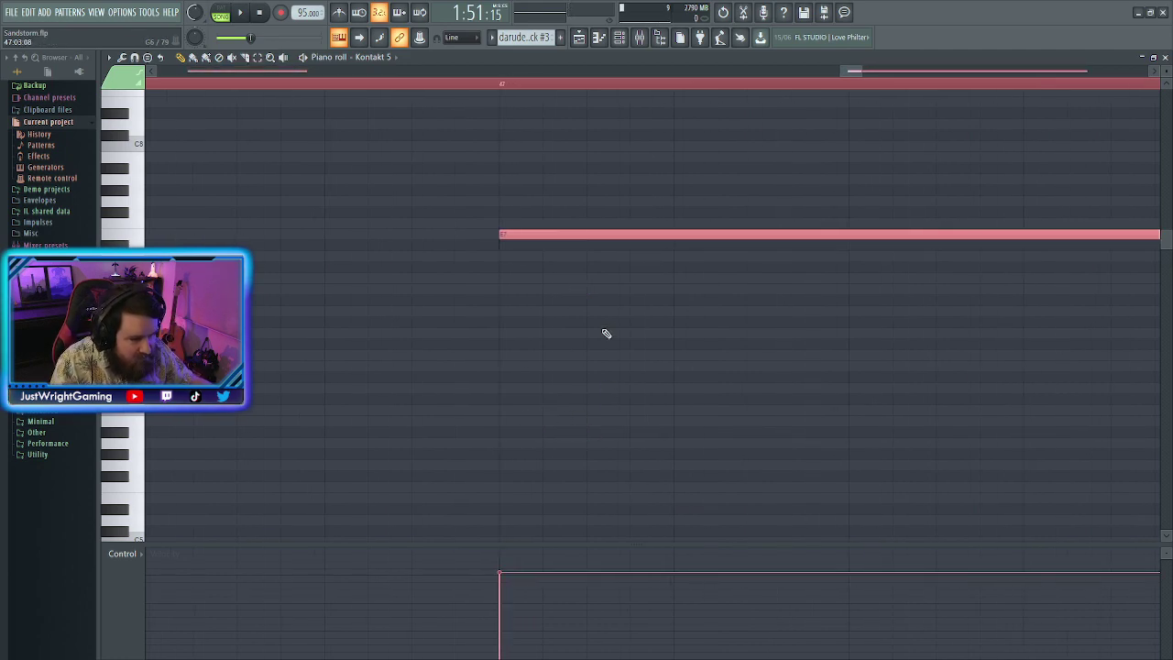
key("ctrl+d")
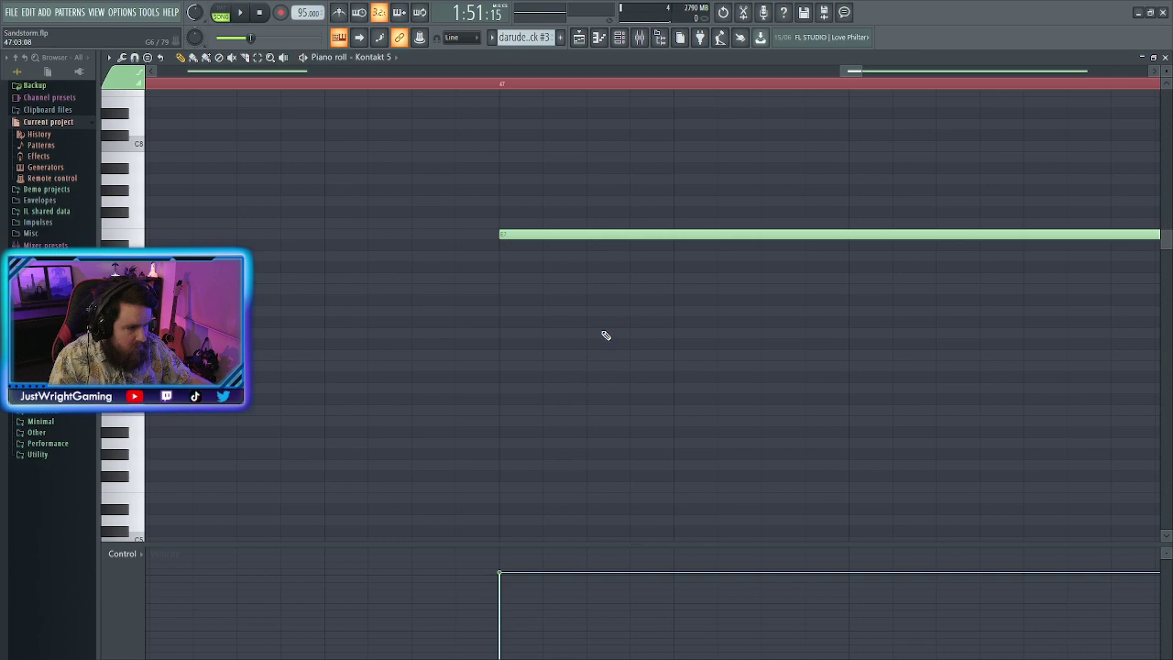
key("ctrl+a")
left_click_drag(546, 234, 546, 497)
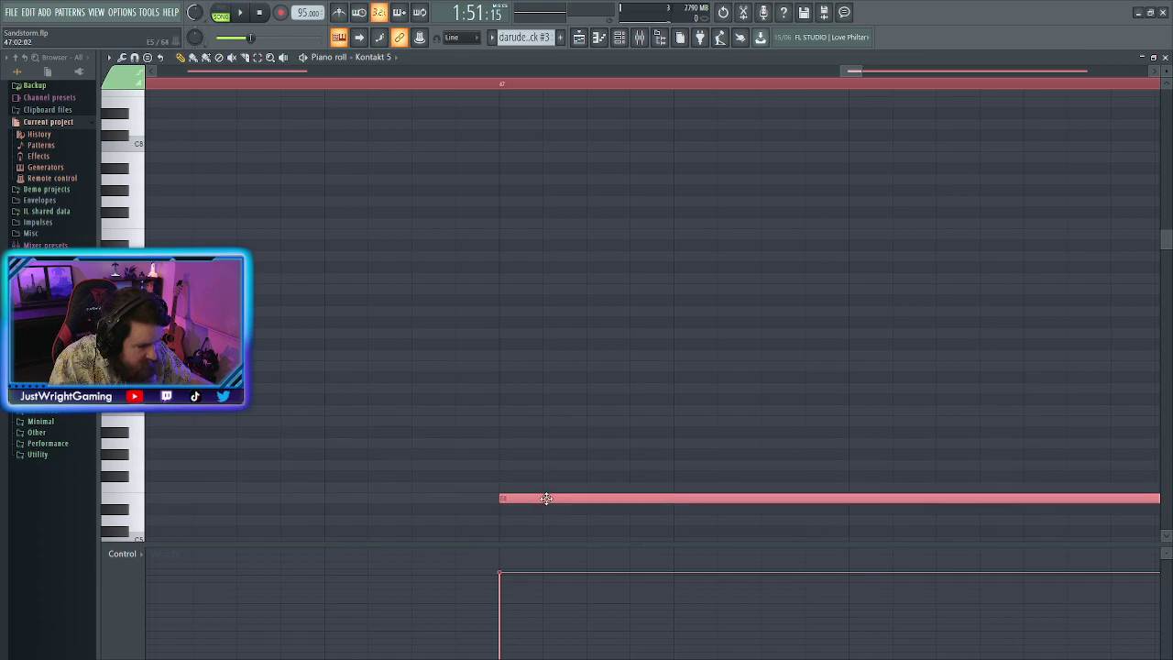
Raise the transposed cello notes by about one octave in the piano roll
left_click(445, 497)
mouse_move(471, 400)
left_mouse_down()
mouse_move(477, 324)
mouse_move(479, 371)
left_mouse_up()
right_click(528, 368)
left_click_drag(555, 495, 525, 362)
Return to the playlist and audition the soloed Track 1 from bar 45
left_click(578, 36)
key("space")
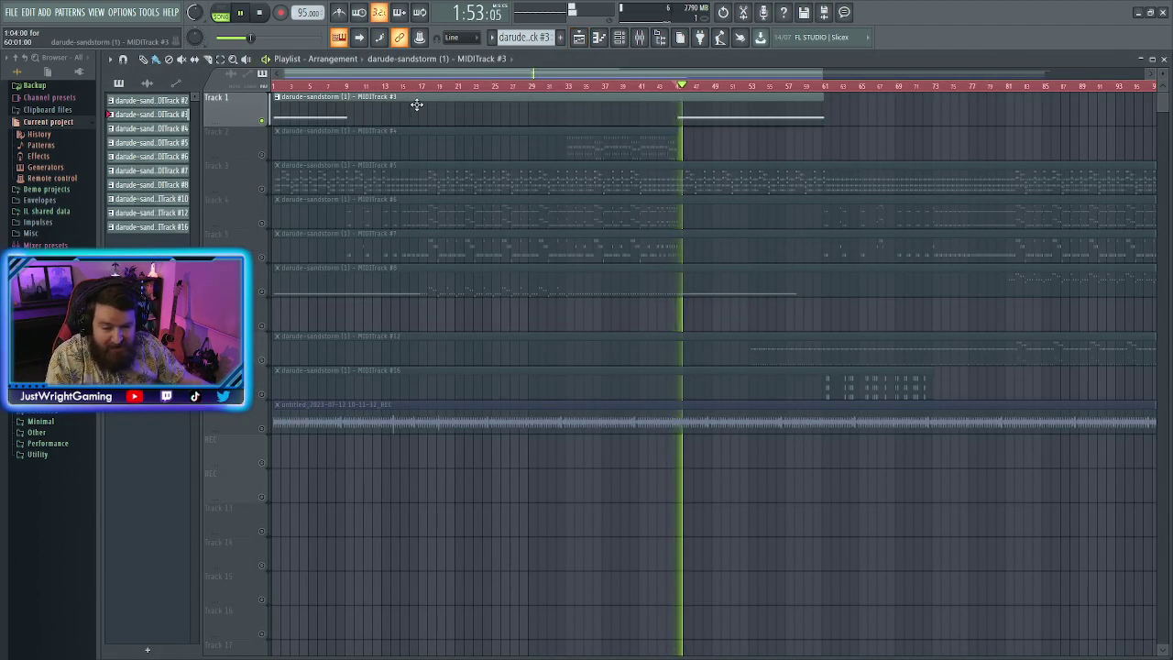
key("space")
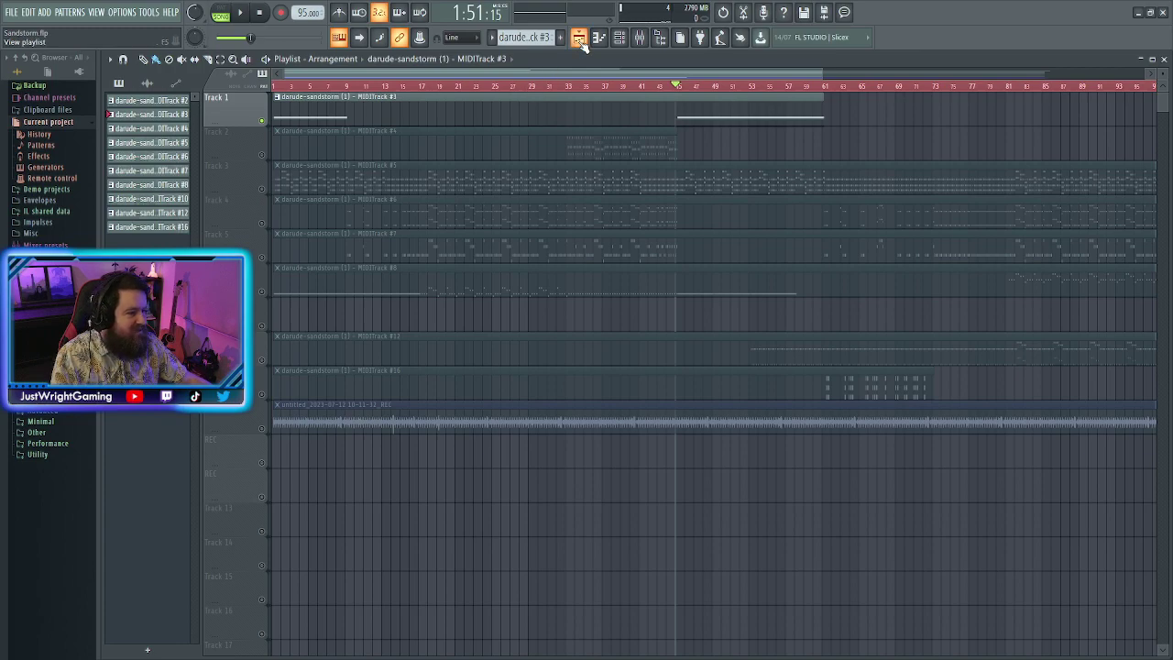
Solo Track 2 instead and play it from around bar 33, where its notes begin
right_click(263, 155)
left_click(575, 87)
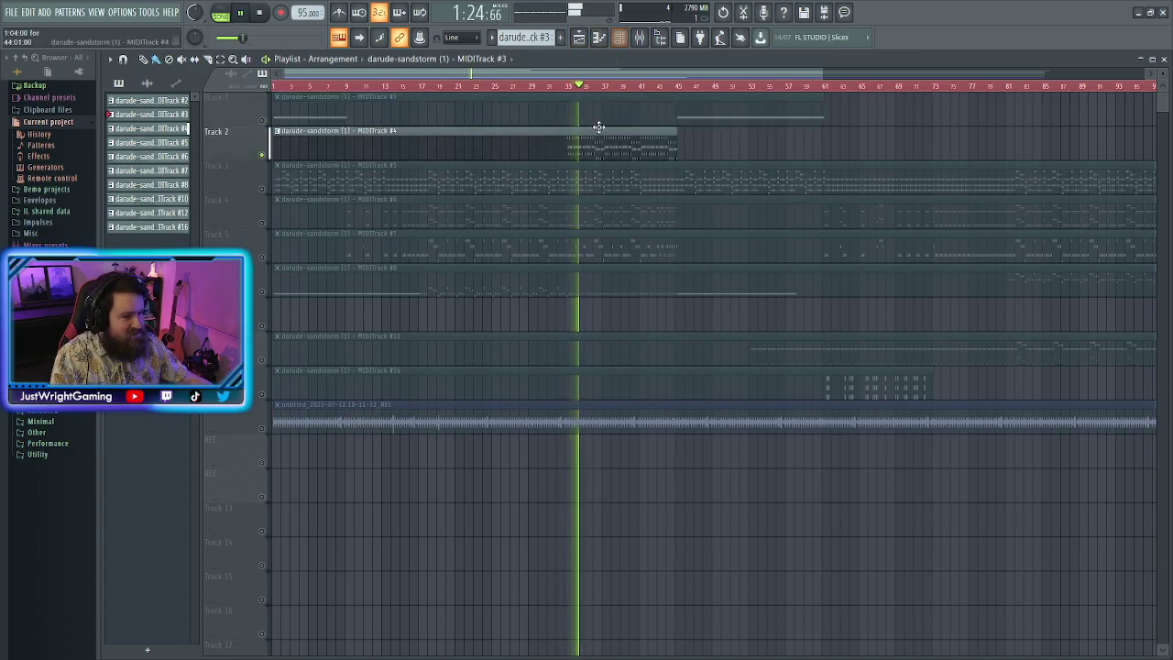
scroll(698, 68, "down", 3)
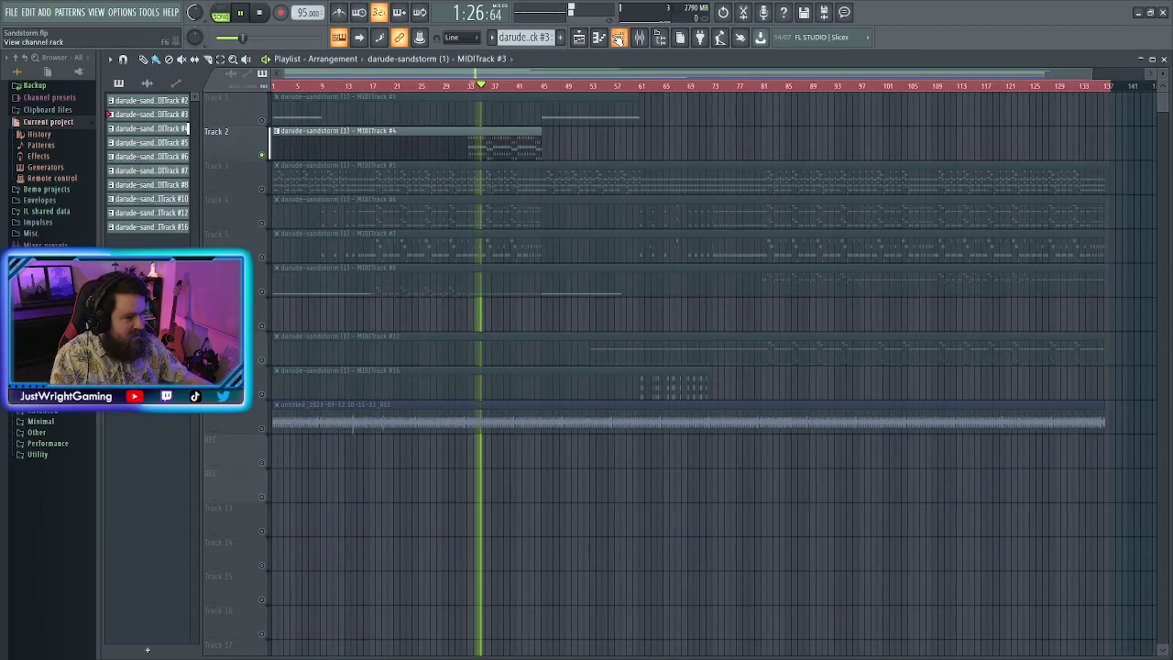
Replace the MIDITrack #4 channel with Kontakt 5 and load the 01 Emotional Cello instrument into it
left_click(619, 37)
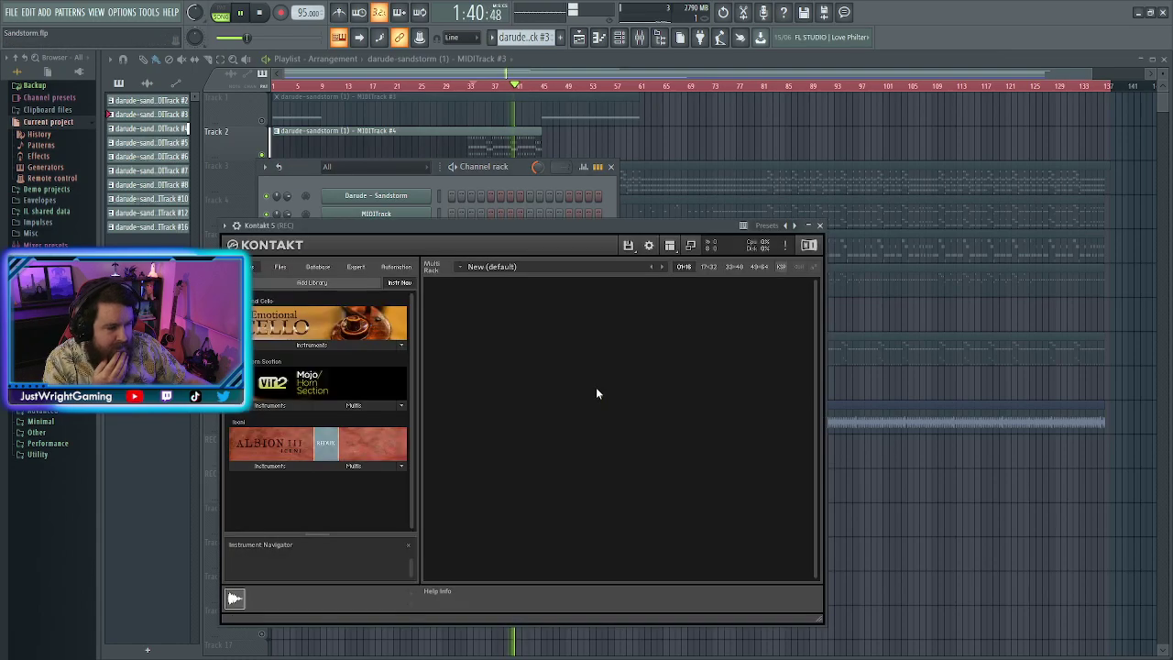
left_click(289, 344)
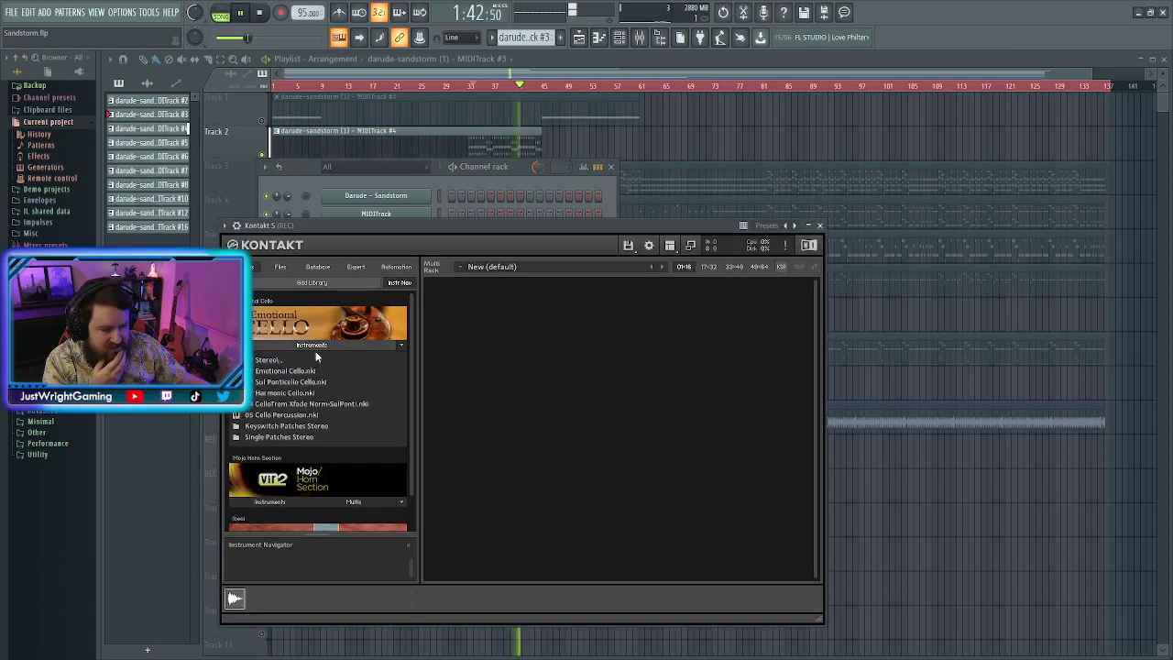
double_click(275, 371)
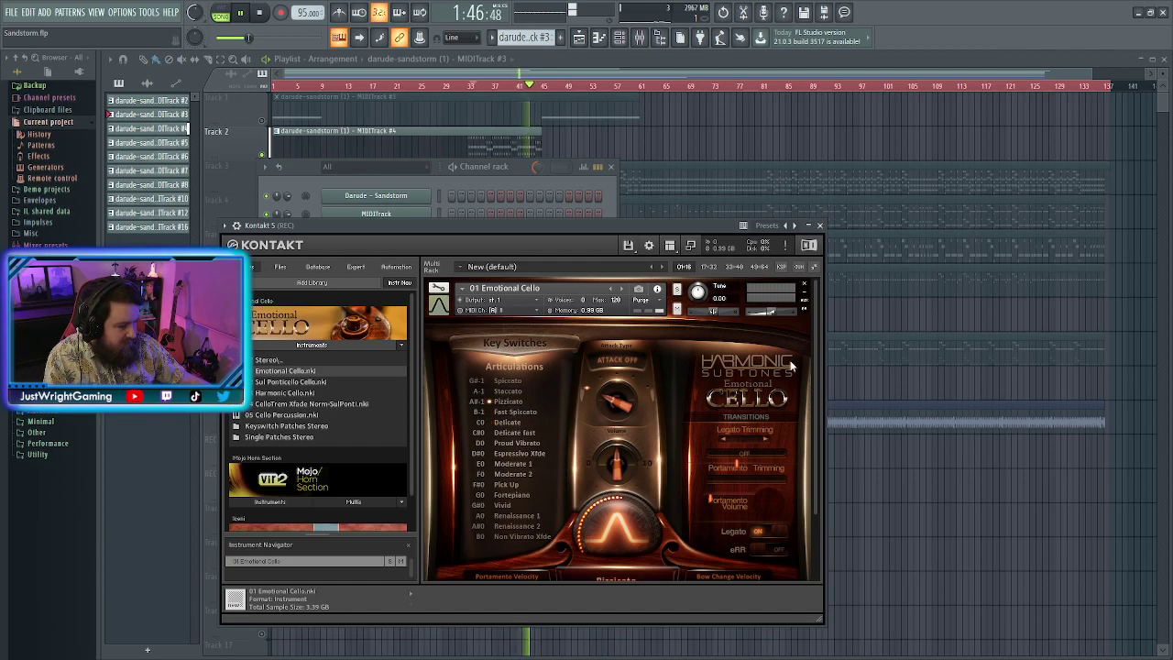
left_click(819, 226)
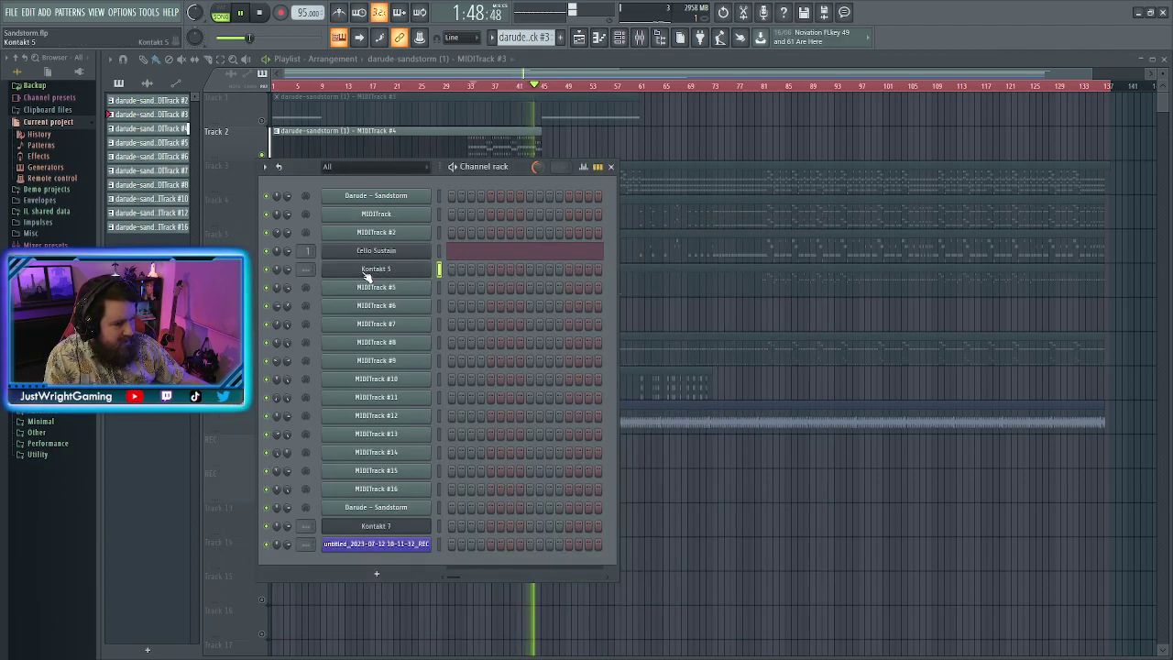
left_click(610, 166)
Stop playback, open the MIDITrack #4 pattern's notes in the piano roll and transpose them all down one octave
left_click(260, 12)
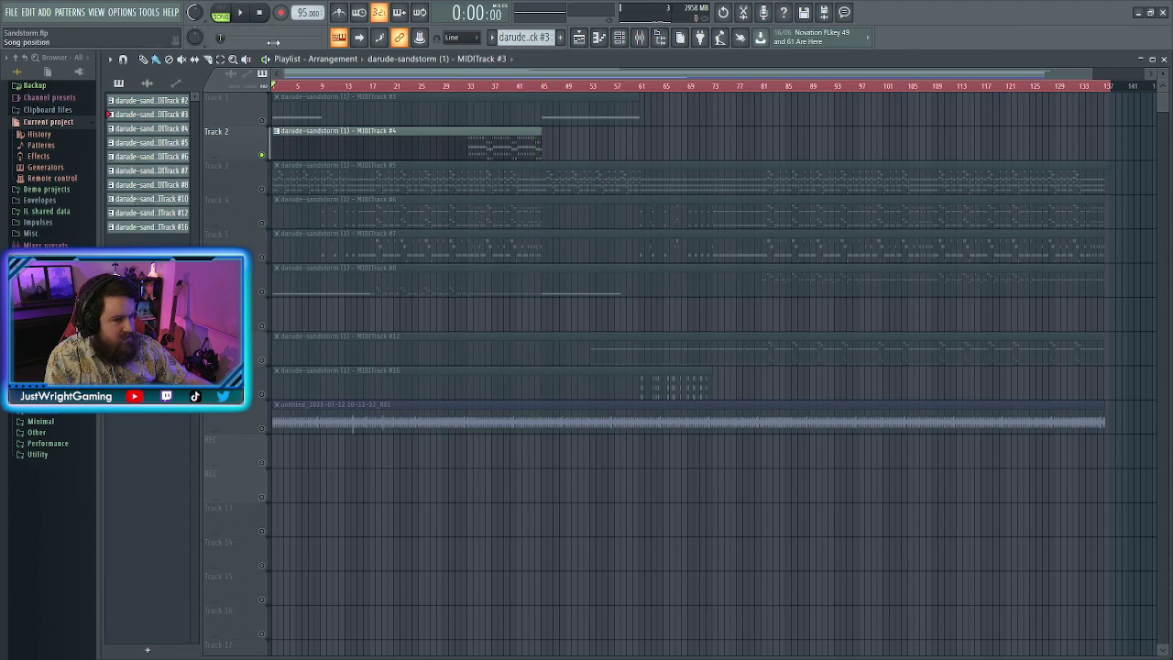
double_click(476, 143)
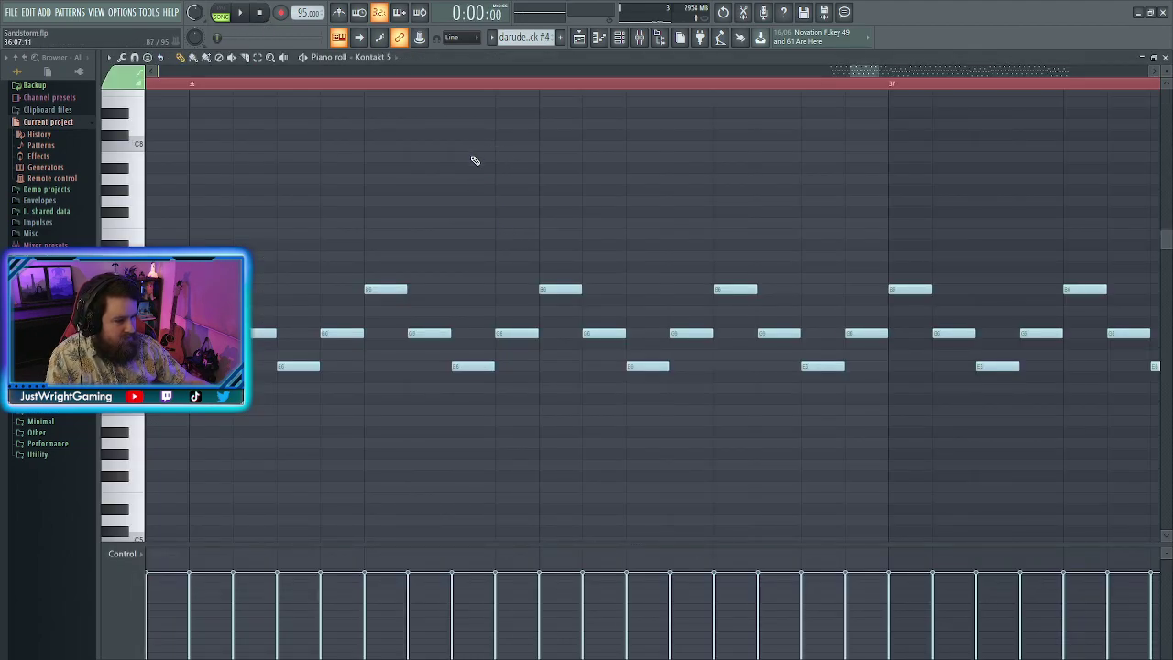
left_click_drag(378, 231, 385, 273)
right_click(393, 270)
scroll(401, 336, "down", 1, "ctrl")
scroll(367, 348, "down", 2, "ctrl")
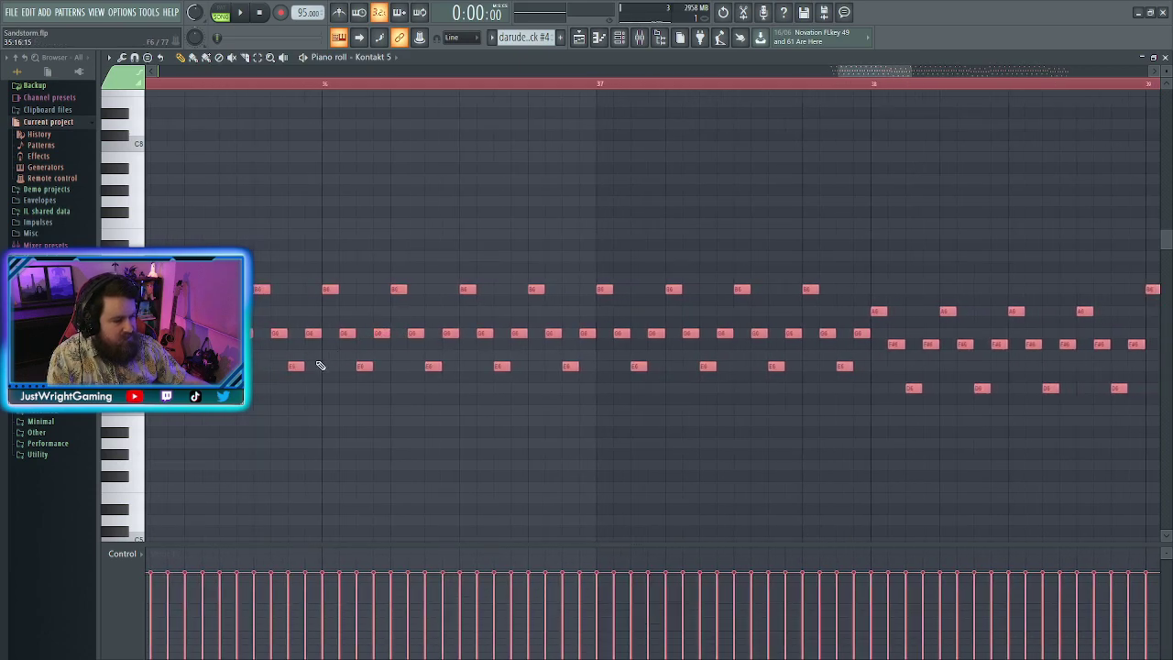
scroll(778, 202, "down", 4)
scroll(902, 105, "up", 4)
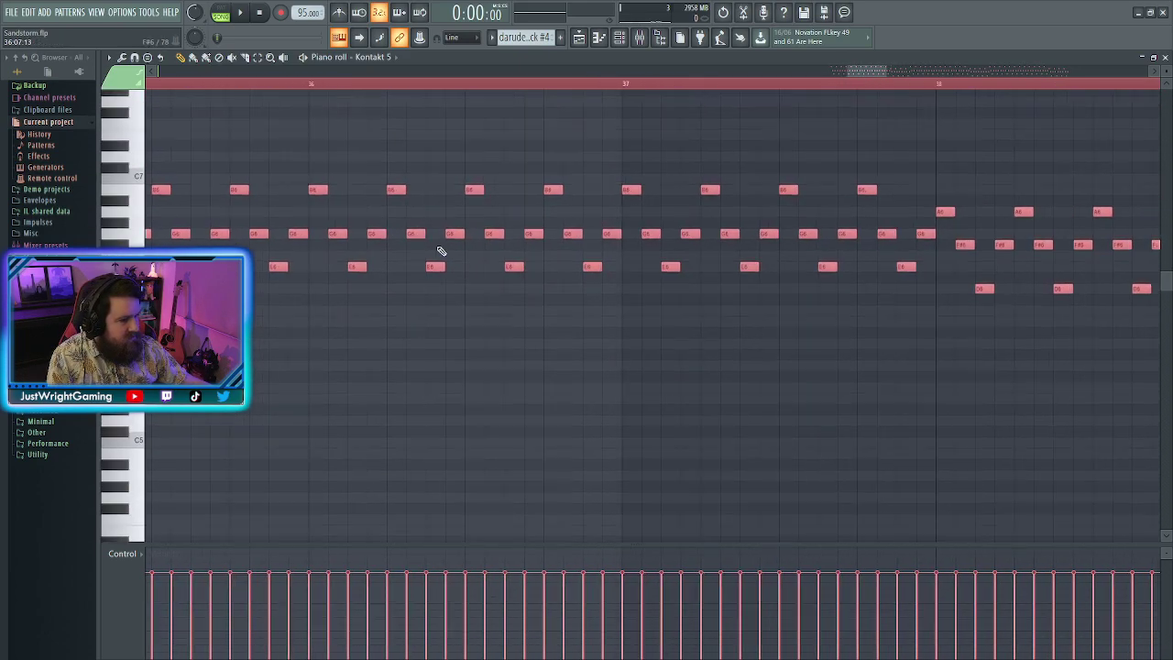
scroll(885, 63, "up", 3, "ctrl")
scroll(555, 283, "up", 3, "ctrl")
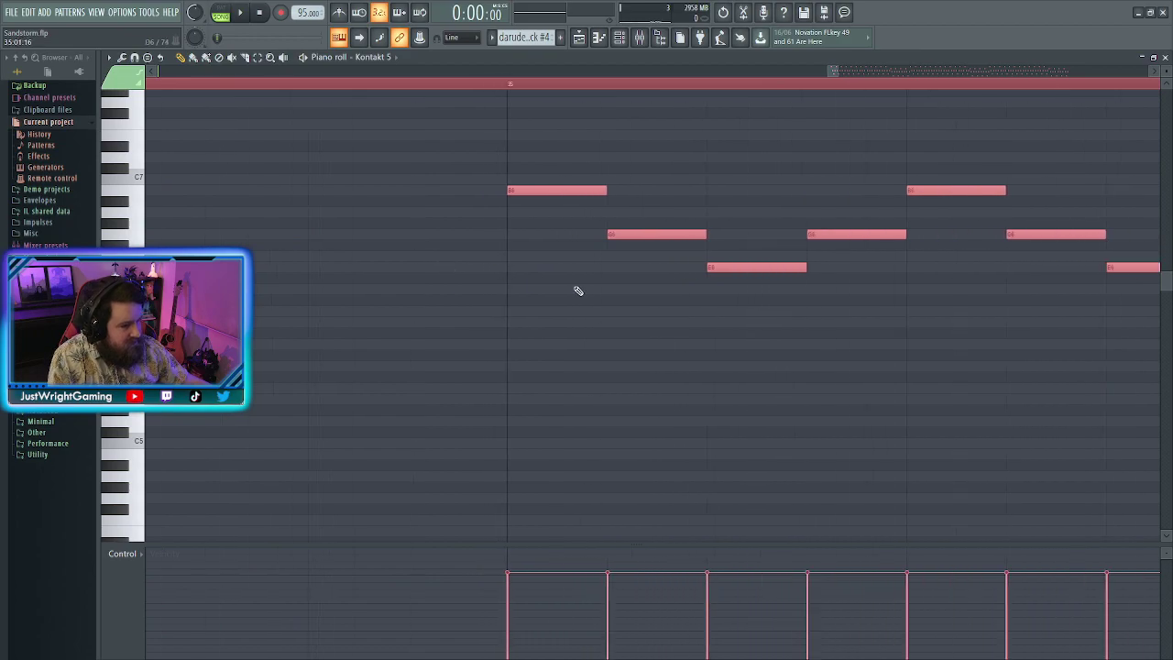
left_click_drag(580, 190, 578, 321)
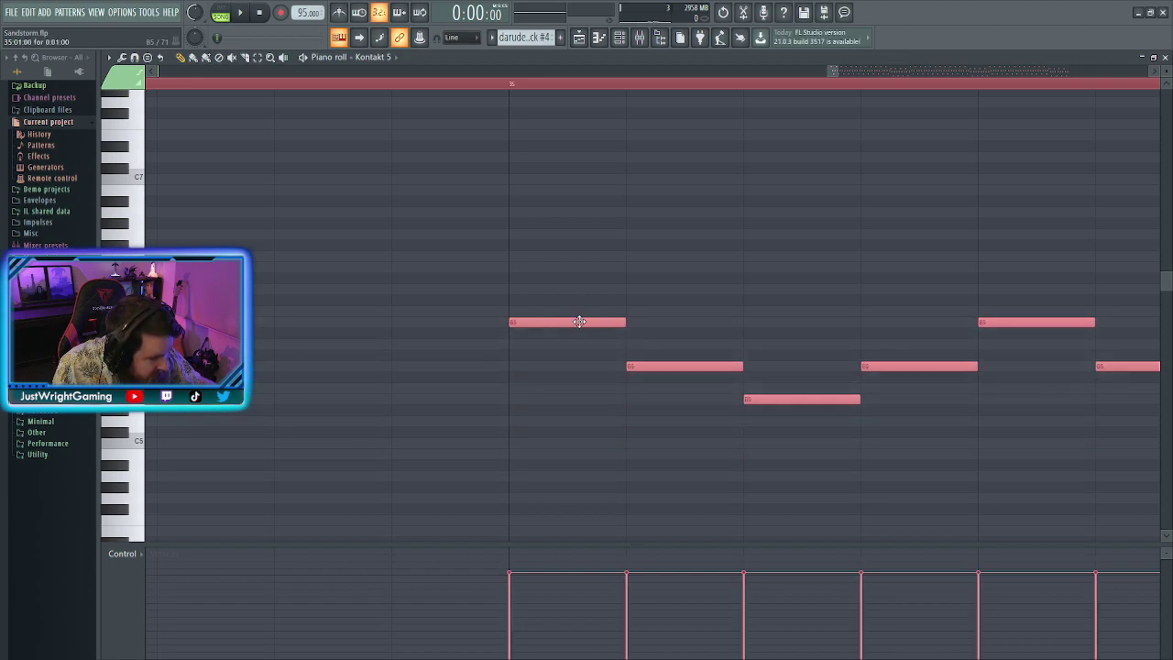
Deselect the transposed notes and audition them from around bar 33
left_click(427, 354)
left_click(409, 322)
right_click(423, 323)
key("space")
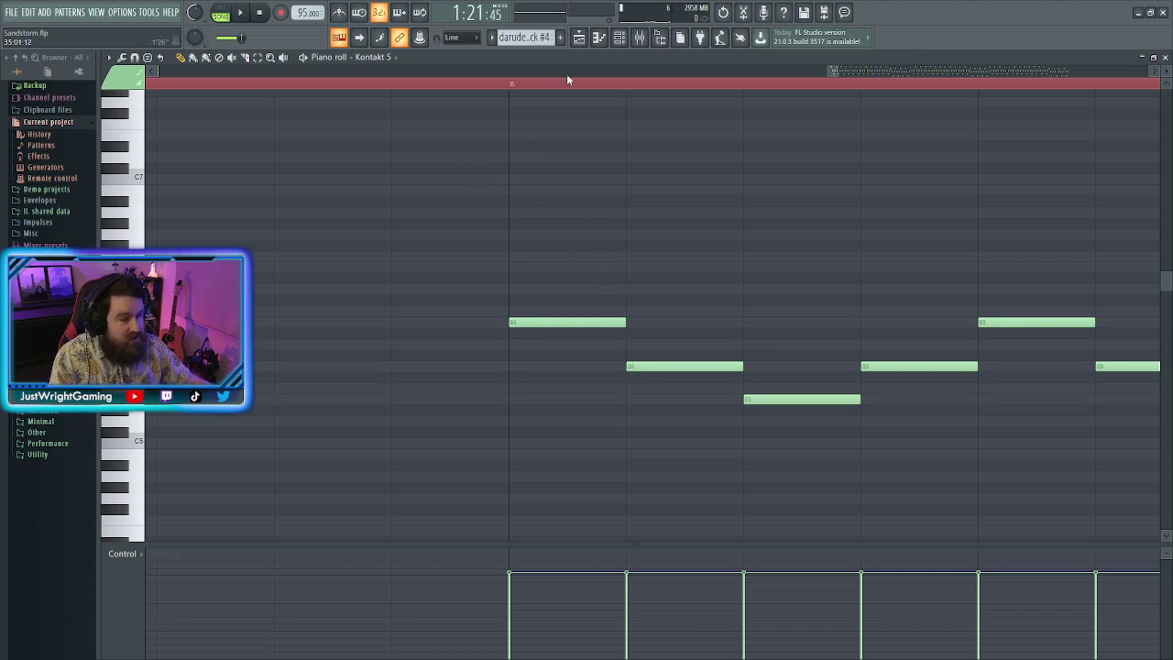
Return to the playlist, solo Track 3 and play it from around bar 33
left_click(581, 38)
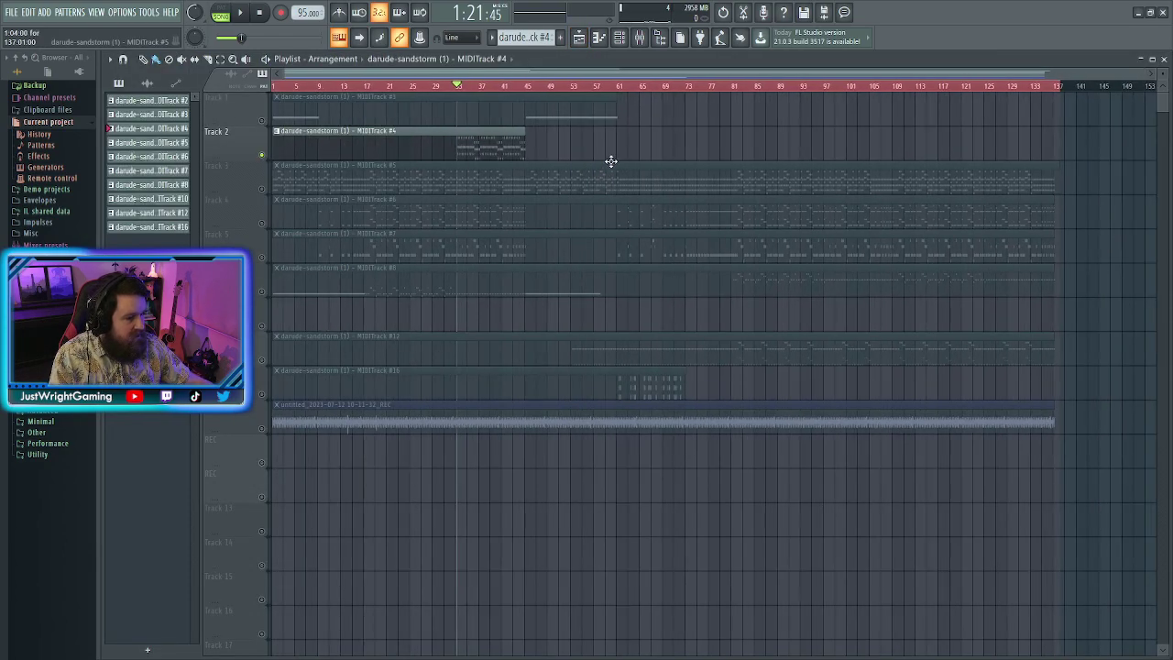
left_click(263, 191)
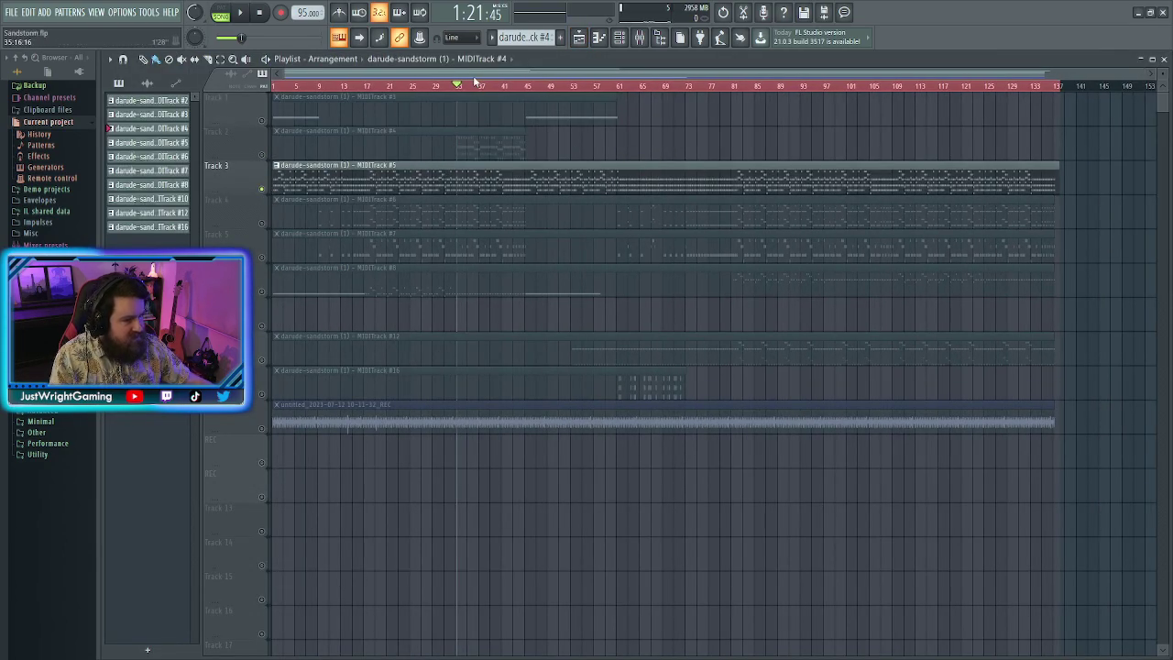
key("space")
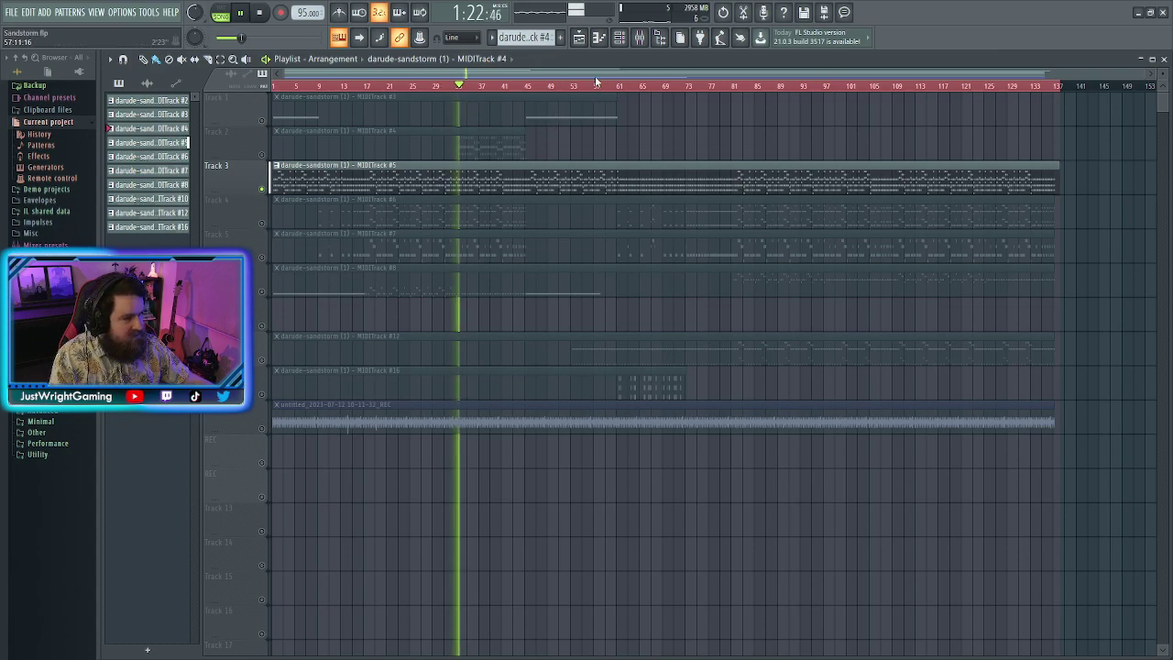
Rename the Kontakt 5 channel above MIDITrack #5 as Pizz and route it to mixer track 2
left_click(619, 38)
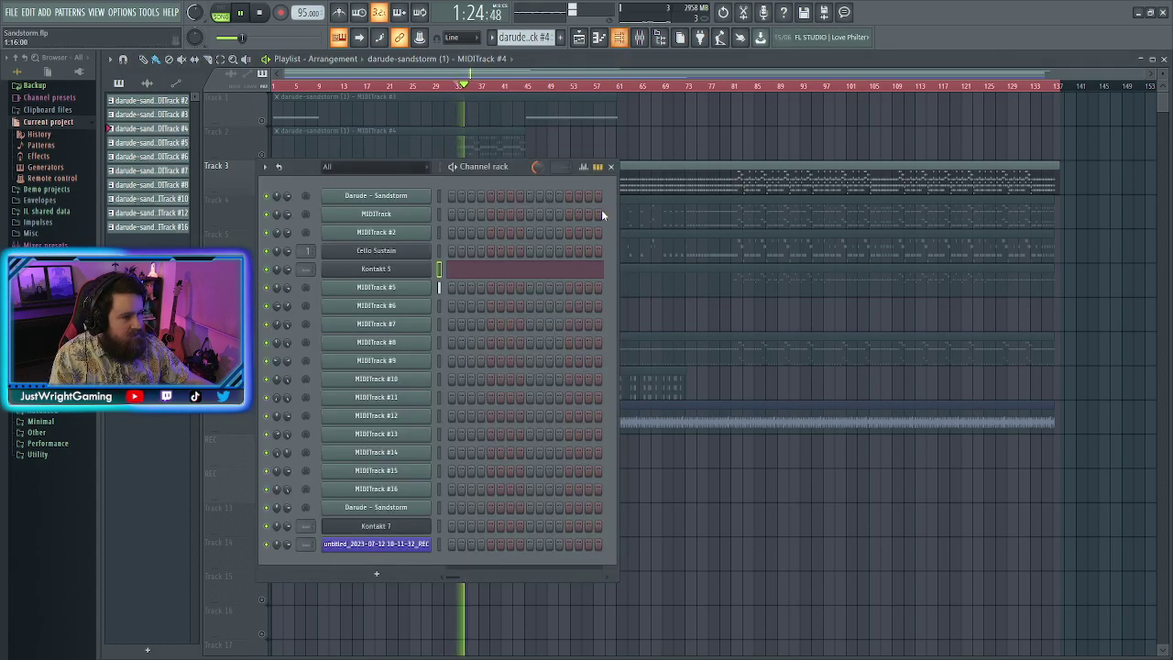
scroll(306, 269, "up", 2)
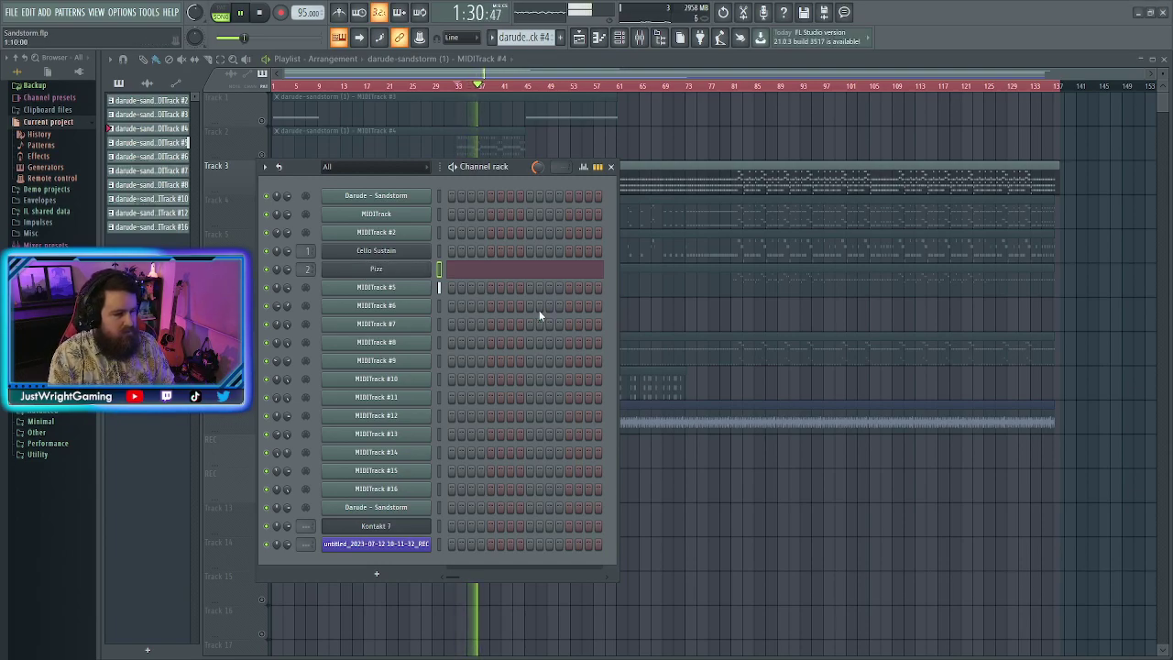
Replace the MIDITrack #5 channel with Kontakt 5 and load the CI Trumpet instrument from Mojo Horn Section
left_click(411, 290)
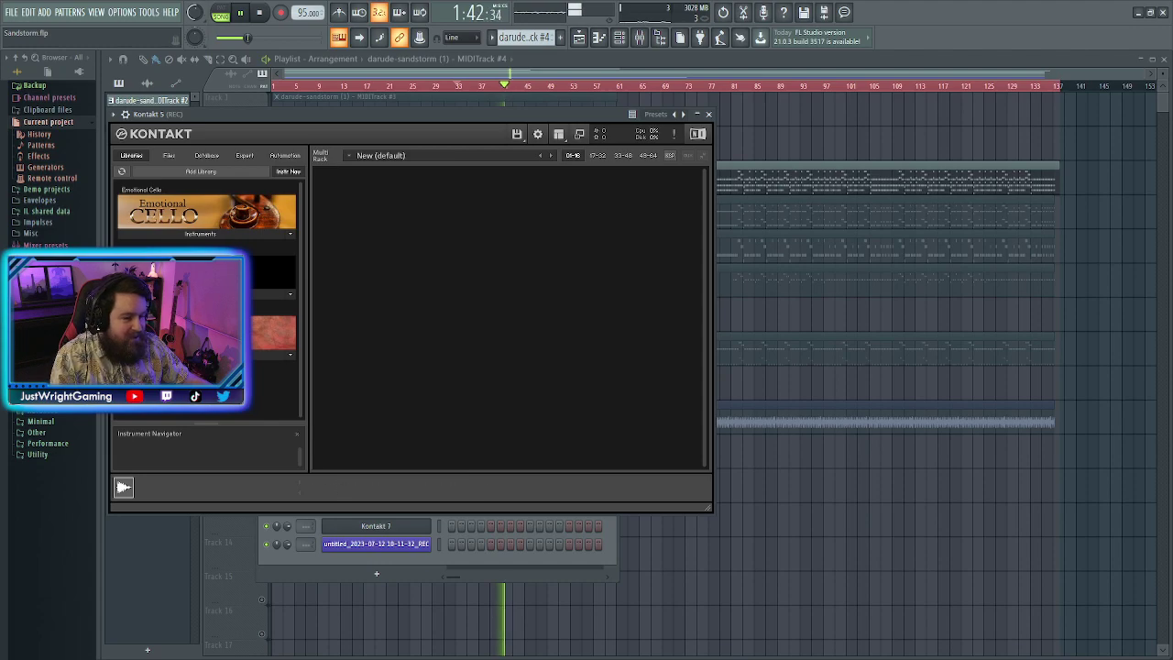
scroll(206, 220, "down", 1)
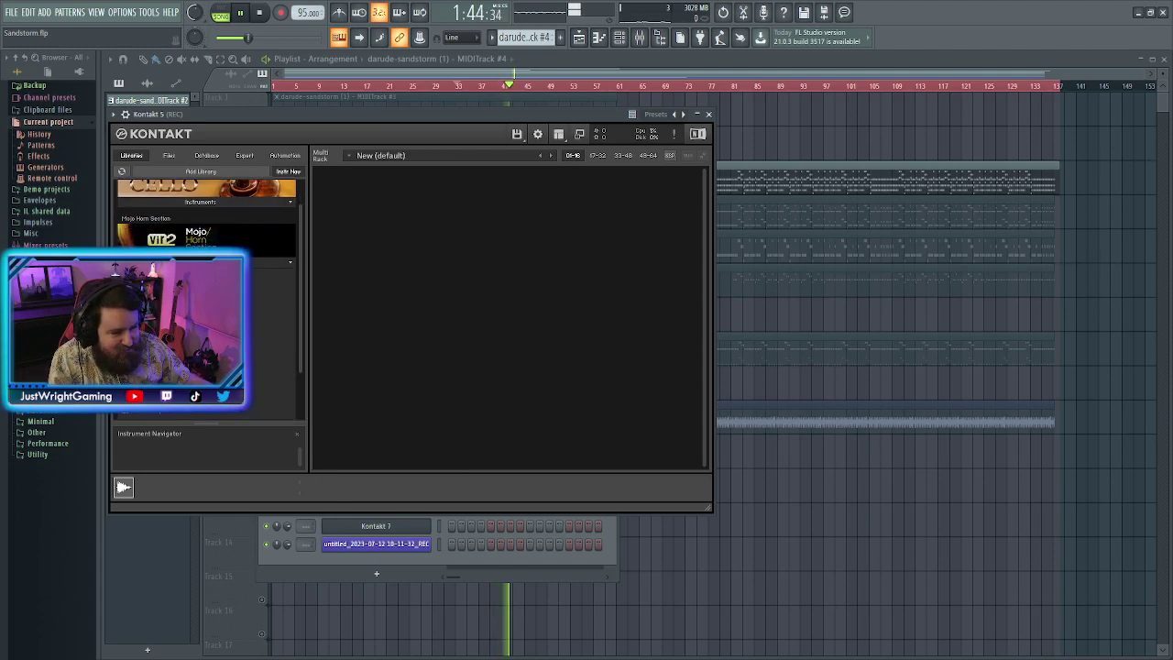
double_click(168, 412)
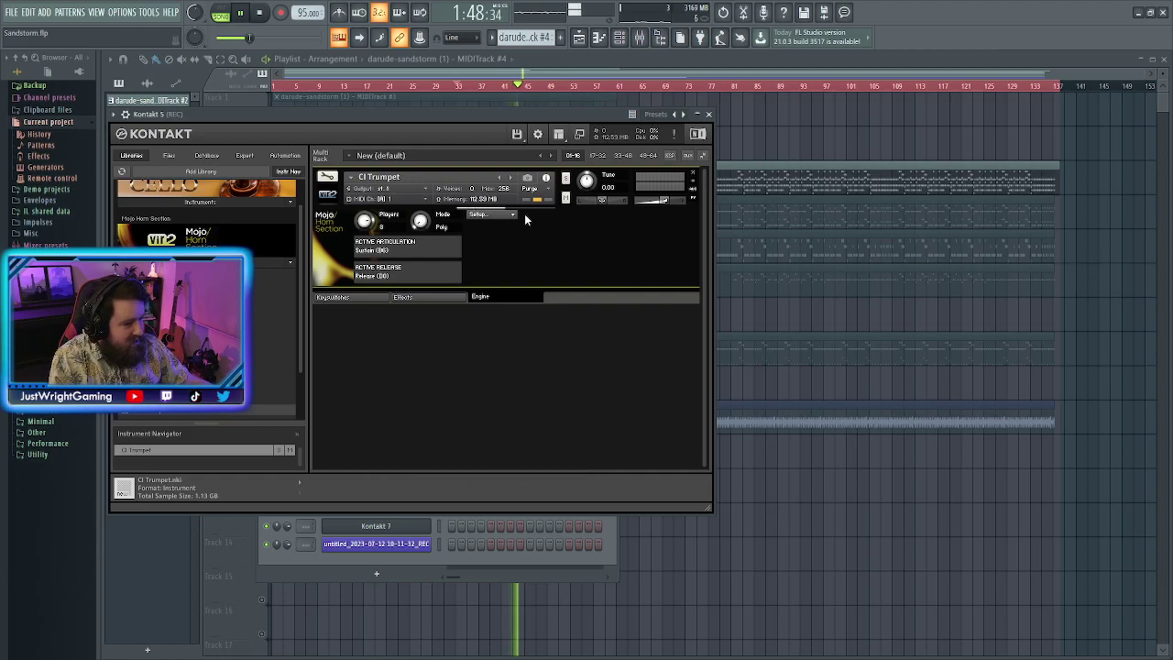
left_click(708, 116)
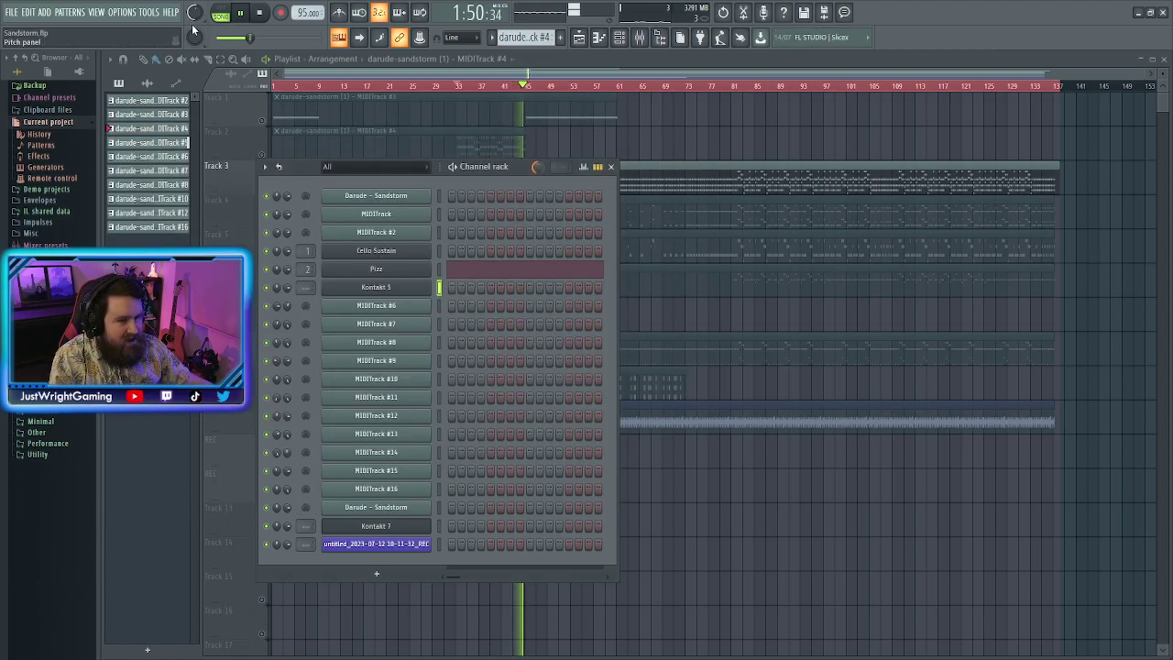
Stop playback, then rename the new Kontakt 5 channel as Trumpet and route it to mixer track 3
left_click(260, 13)
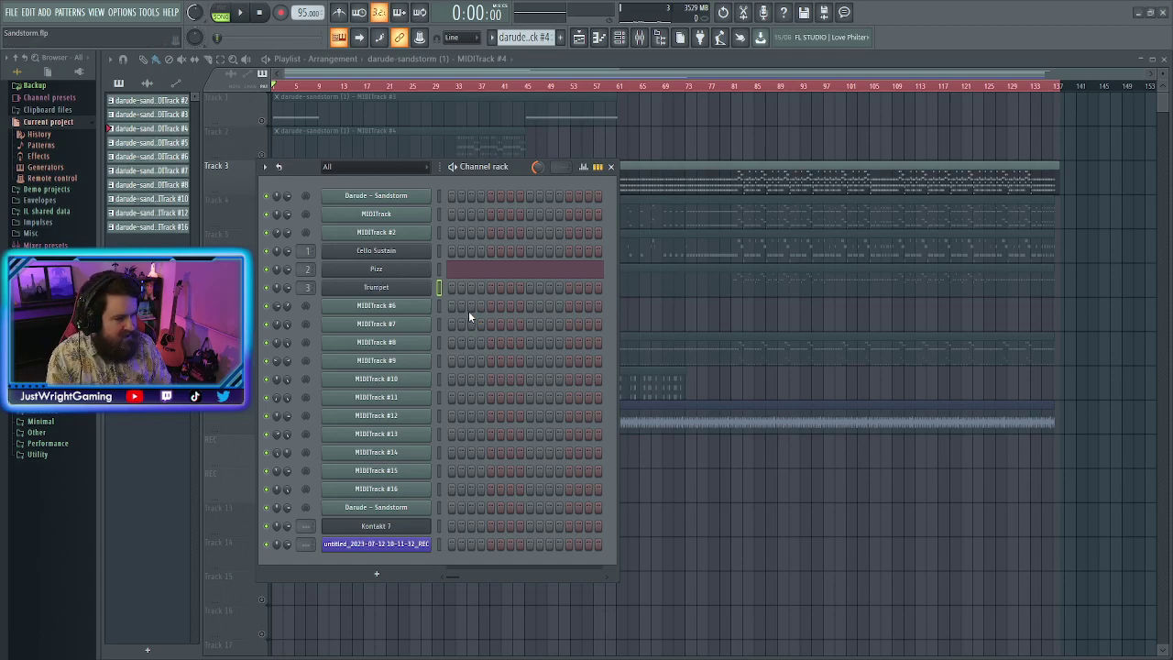
left_click(611, 167)
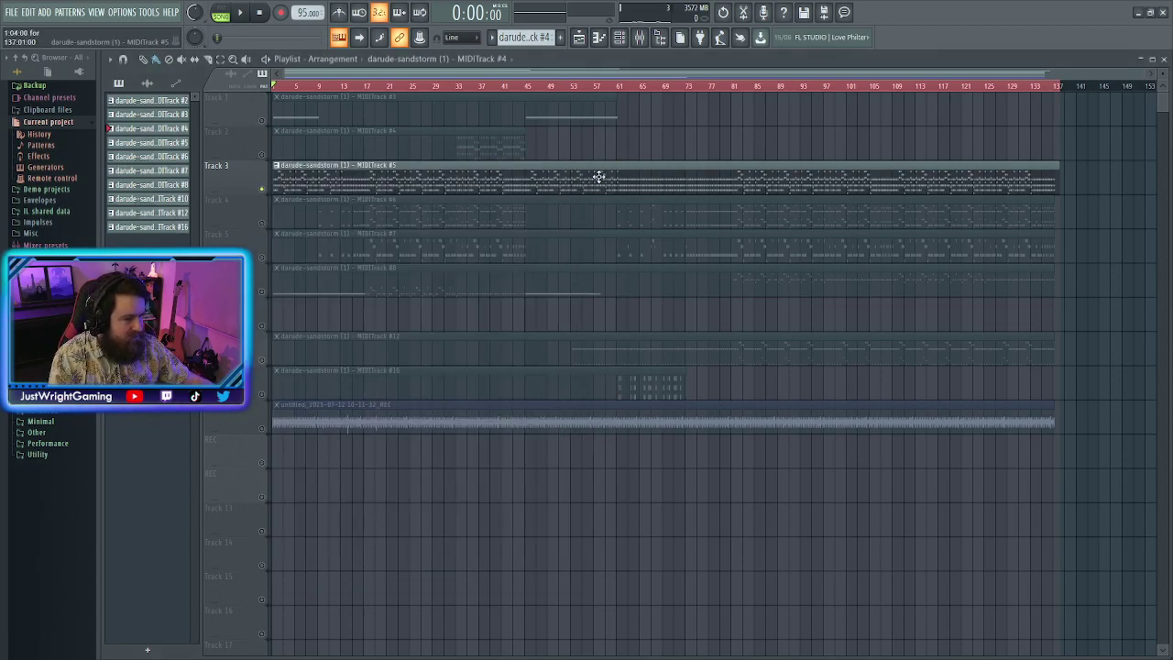
Audition the trumpet on Track 3 from around bar 17 and examine its full note range in the piano roll
left_click(369, 87)
key("space")
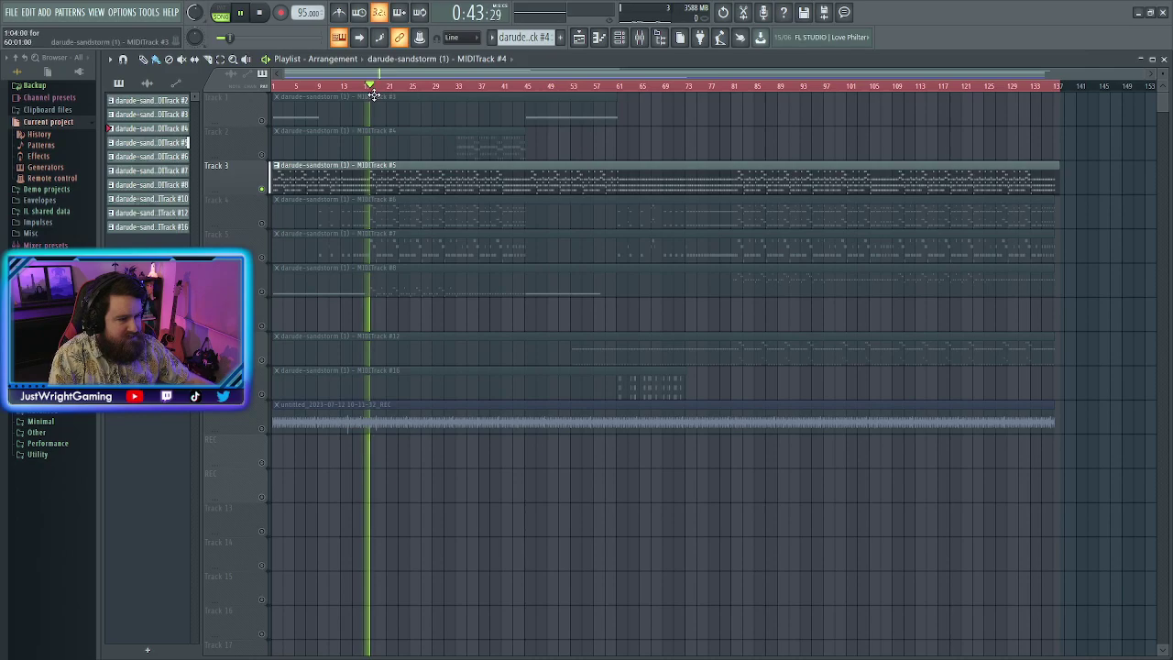
scroll(442, 138, "up", 5, "ctrl")
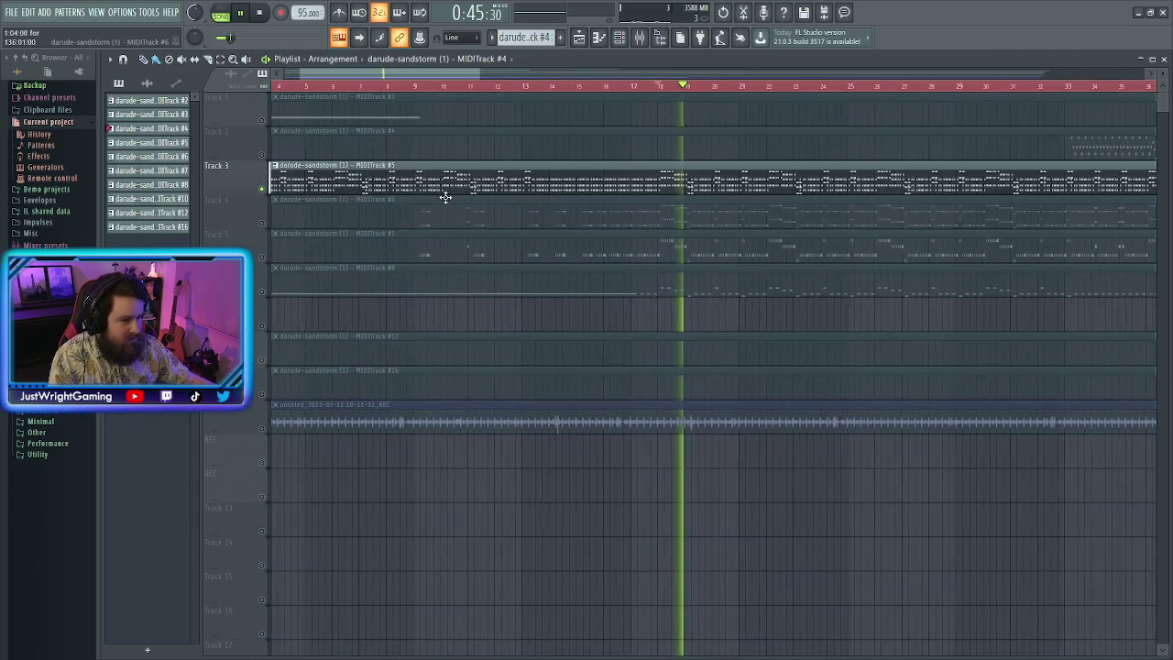
key("space")
double_click(577, 184)
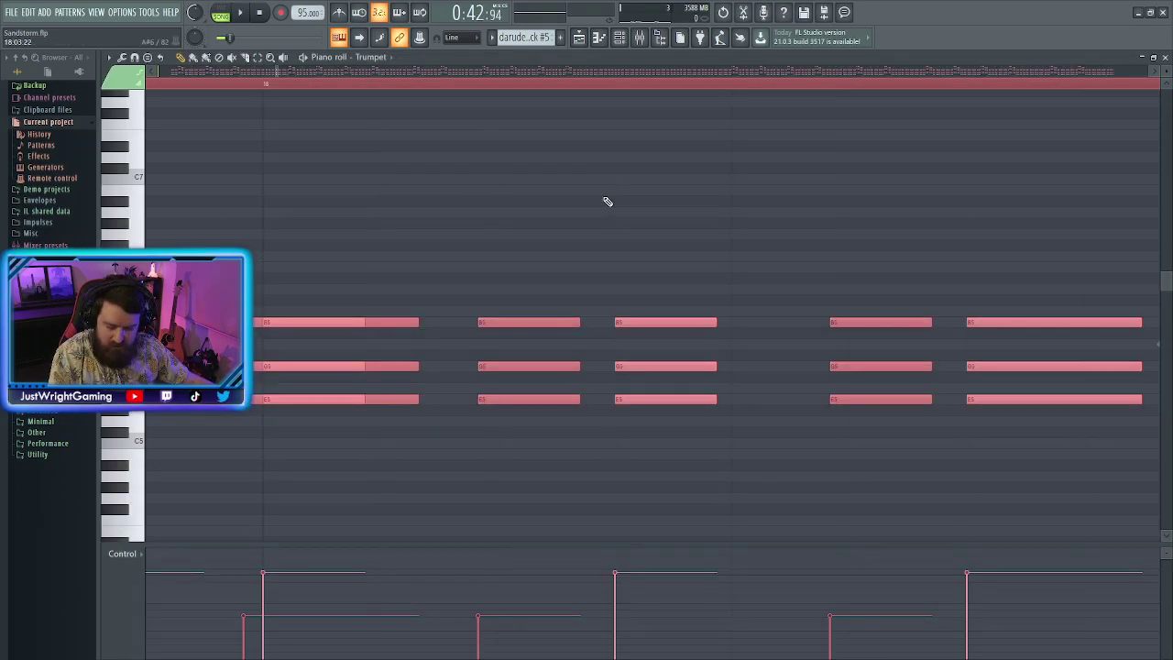
scroll(588, 225, "down", 5, "ctrl")
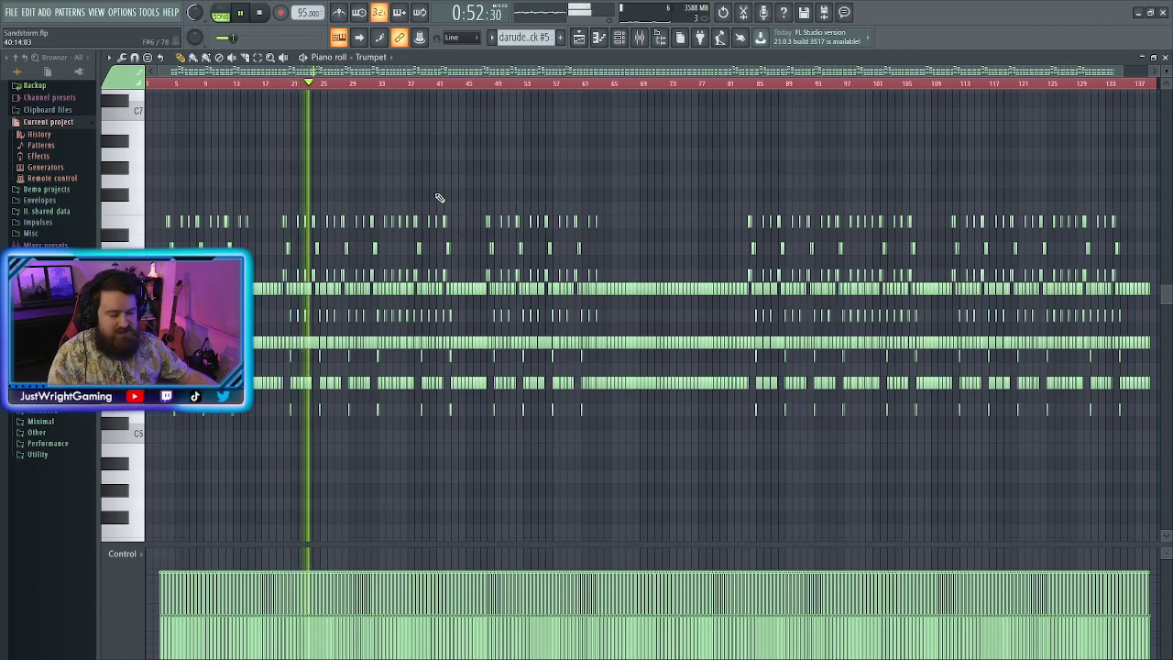
left_click(579, 38)
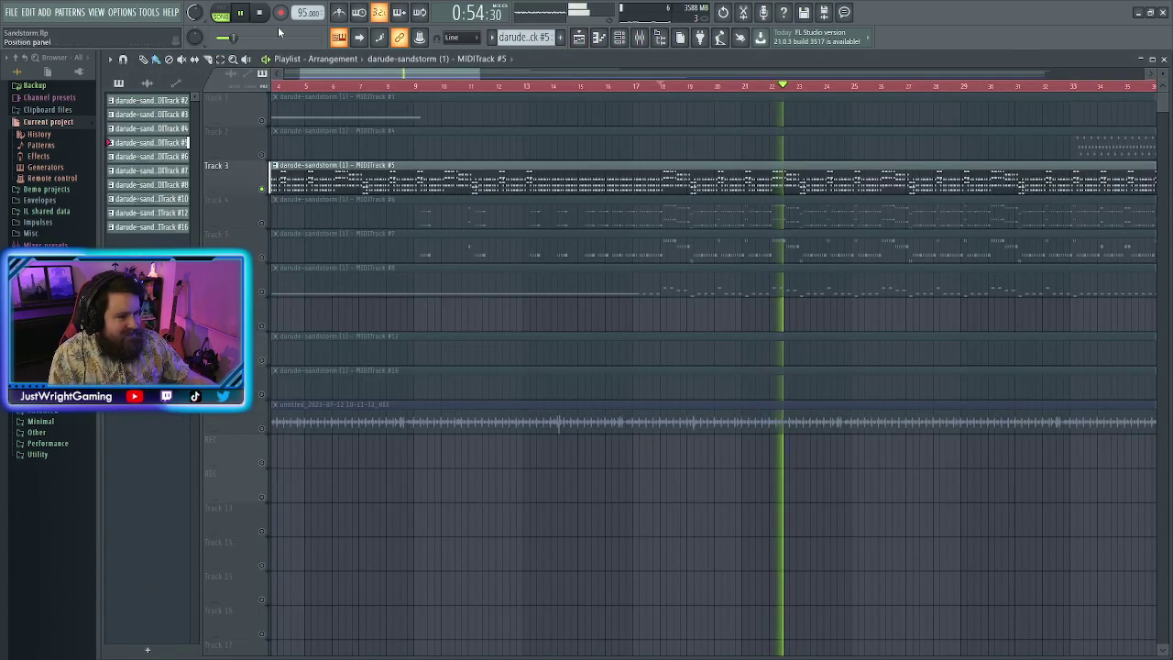
key("space")
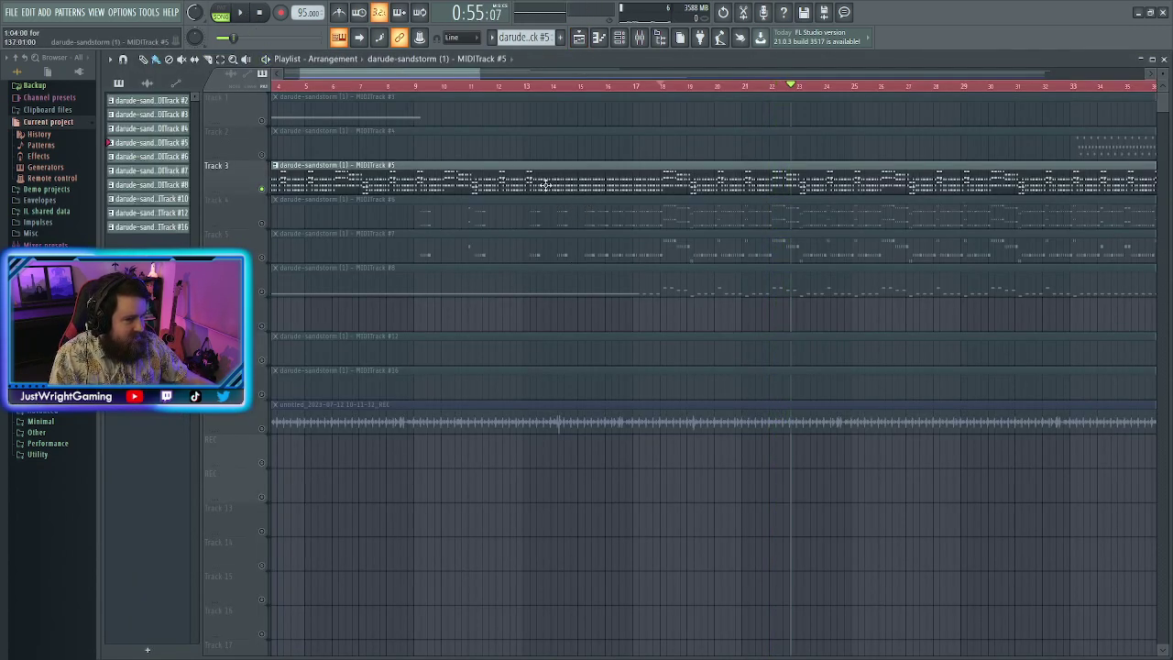
Solo Track 4 instead and play it from around bar 14
left_click(268, 221)
left_click(562, 85)
key("space")
Replace the MIDITrack #6 channel with Kontakt 5, loading 01 Emotional Cello with the Fast Spiccato articulation
left_click(633, 44)
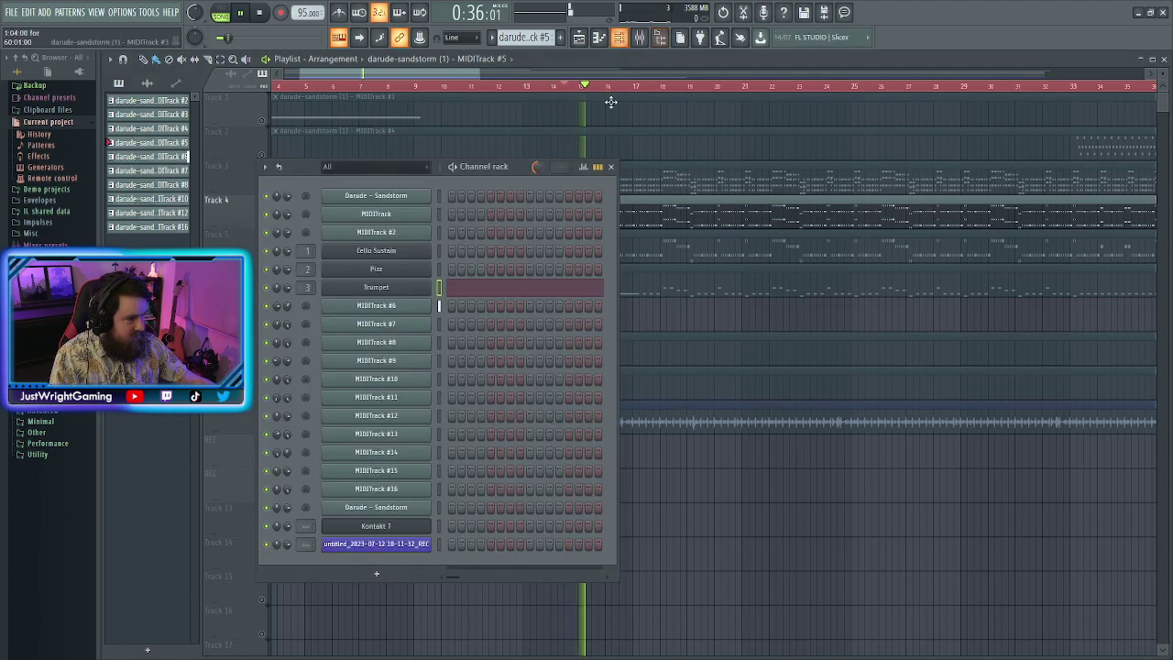
left_click(387, 306)
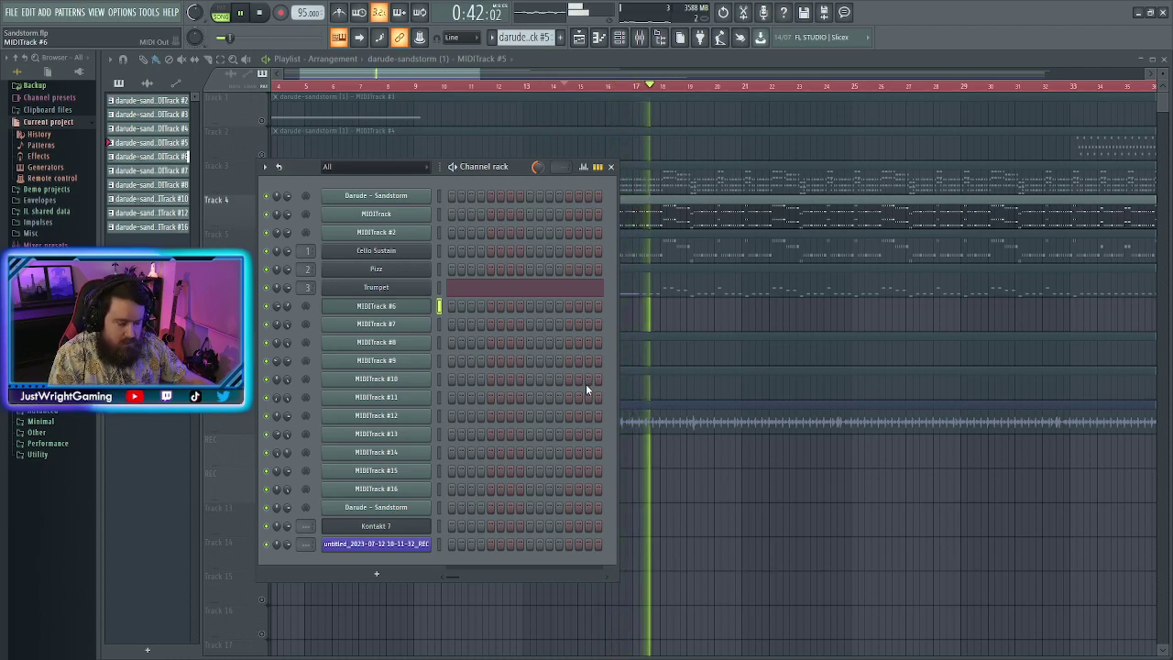
left_click(357, 306)
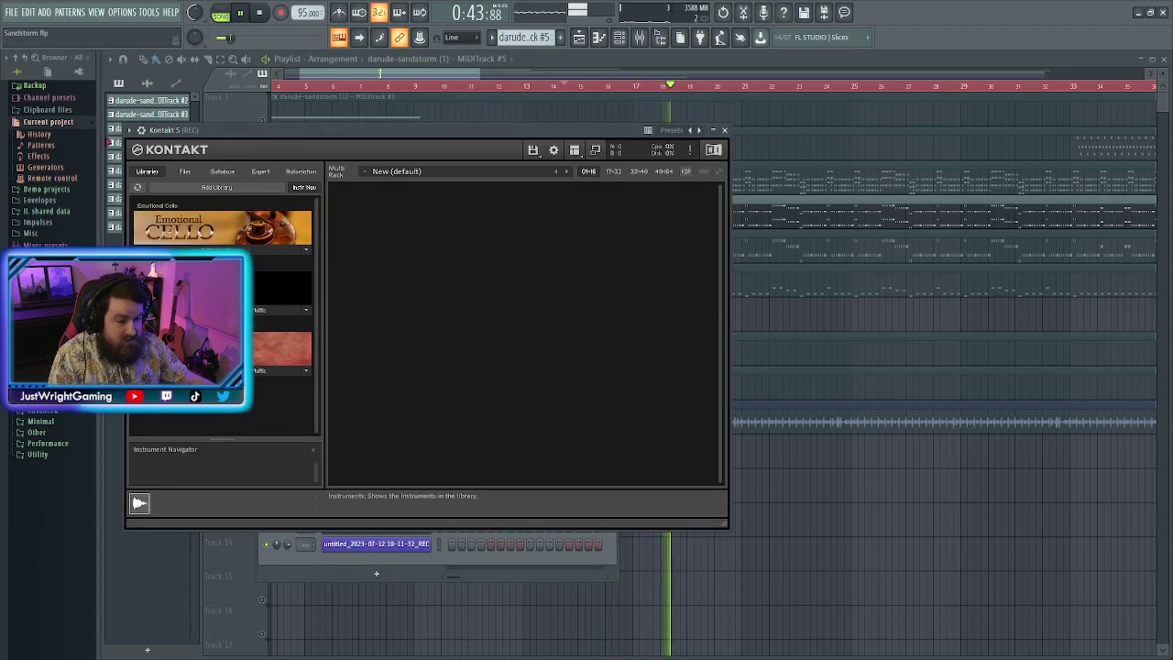
left_click(275, 249)
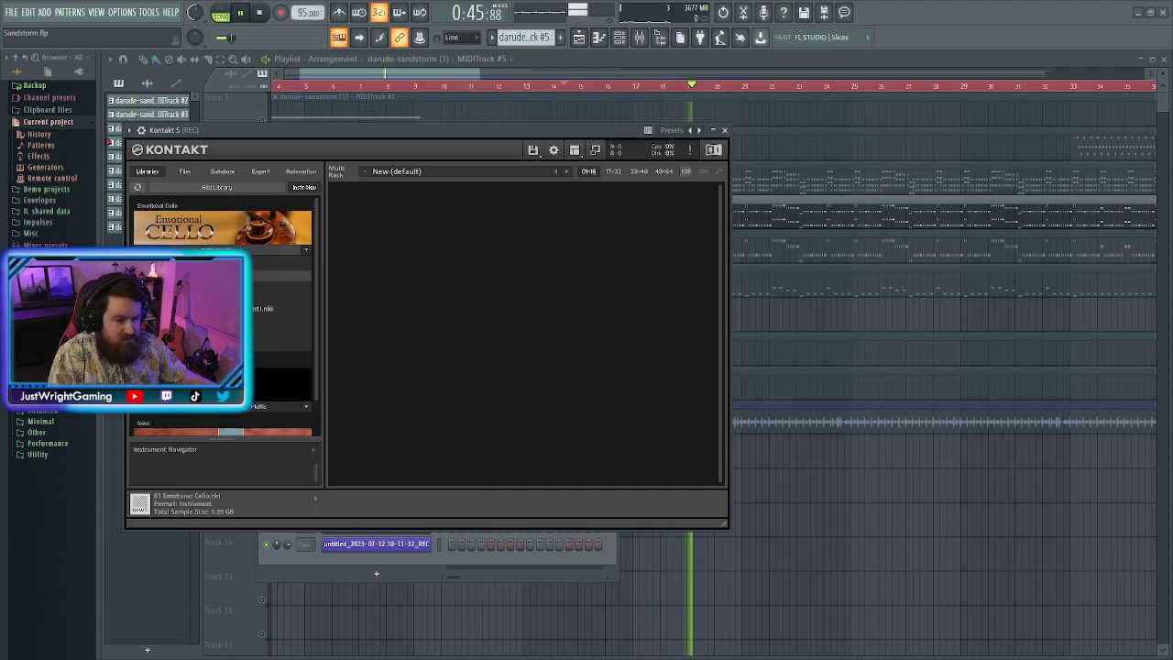
double_click(262, 308)
left_click(422, 317)
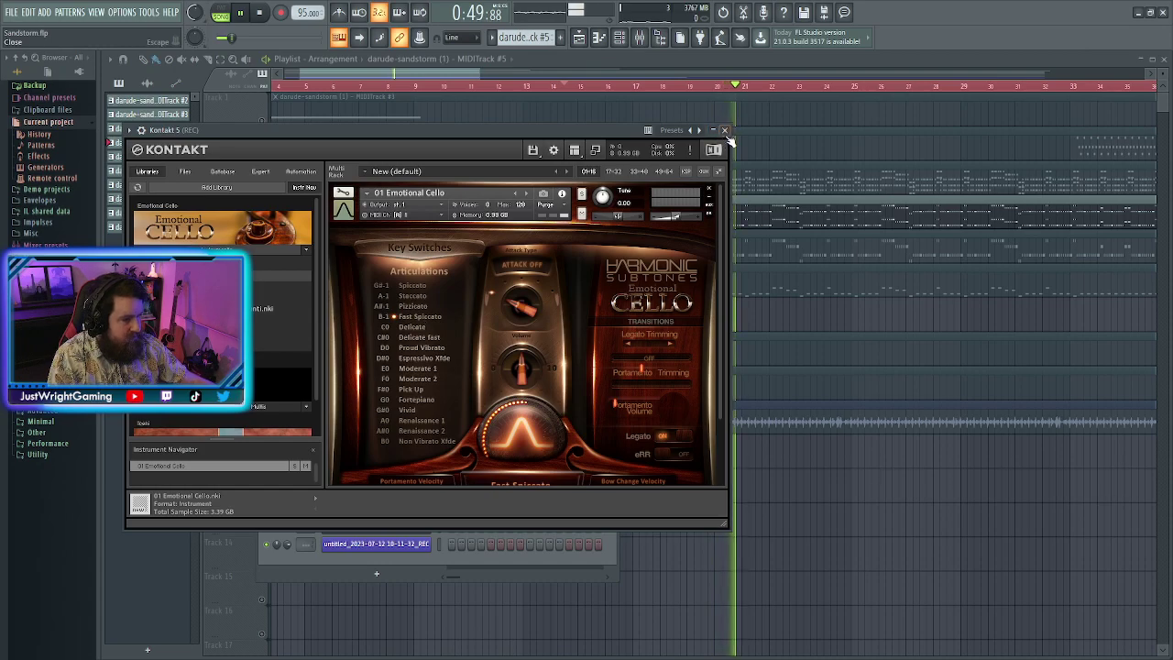
left_click(724, 129)
Stop playback, then rename the new cello channel as Stabs and route it to mixer track 4
left_click(261, 13)
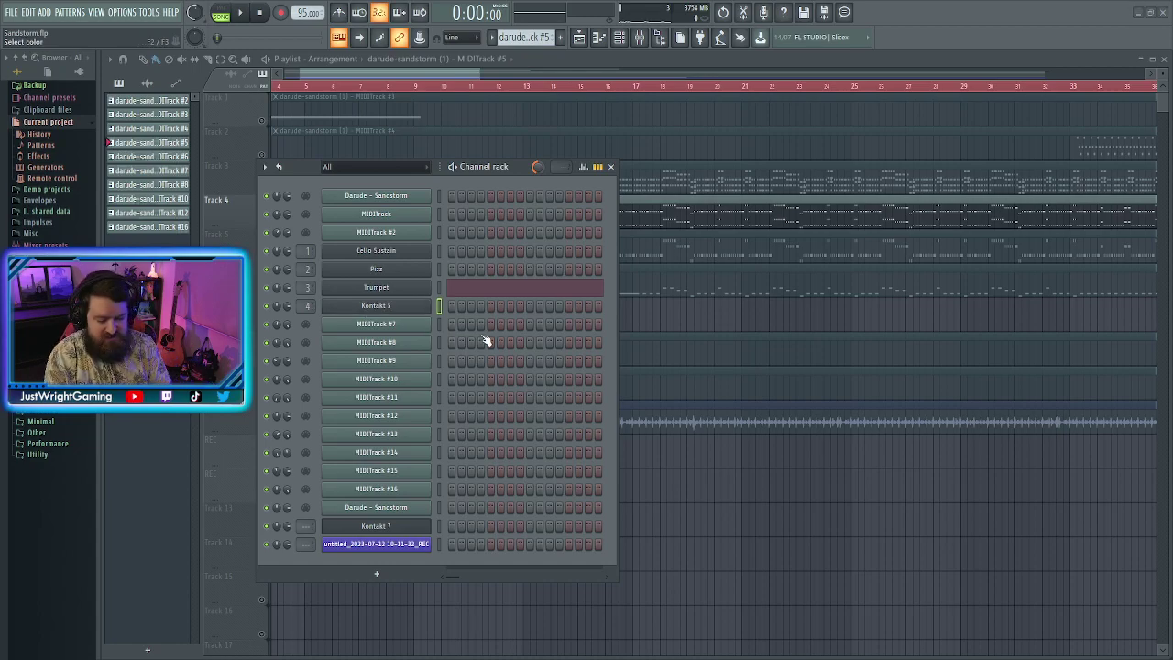
left_click(610, 166)
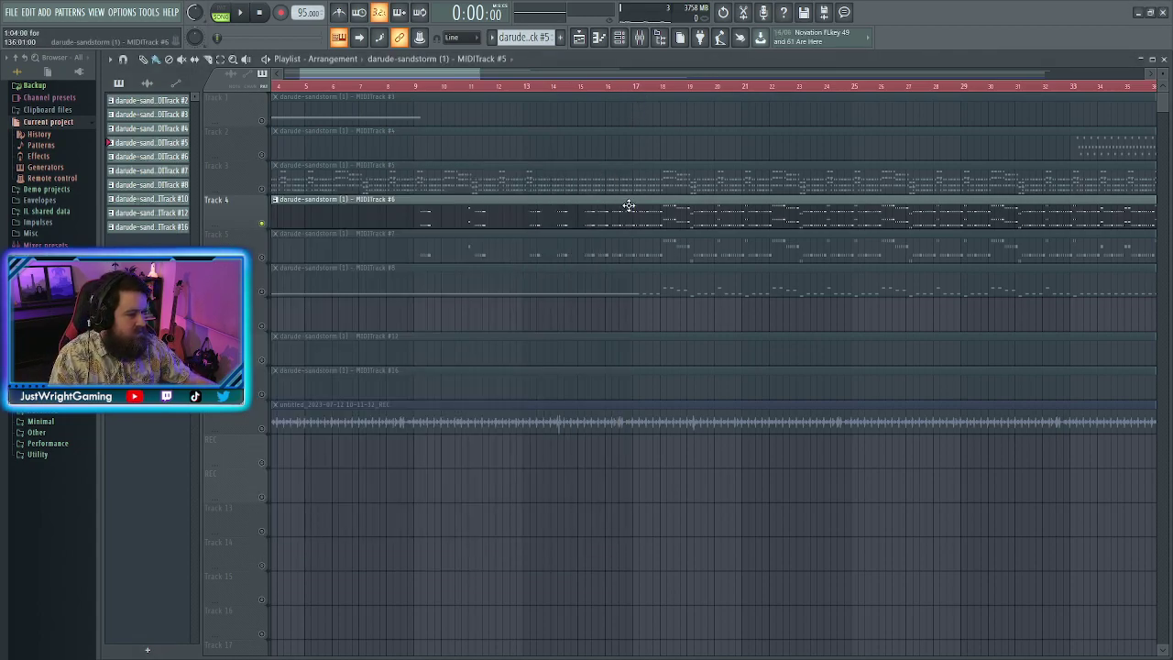
Lower the Stabs note velocities before about bar 46 to match the later notes, and audition from around bar 24
double_click(593, 218)
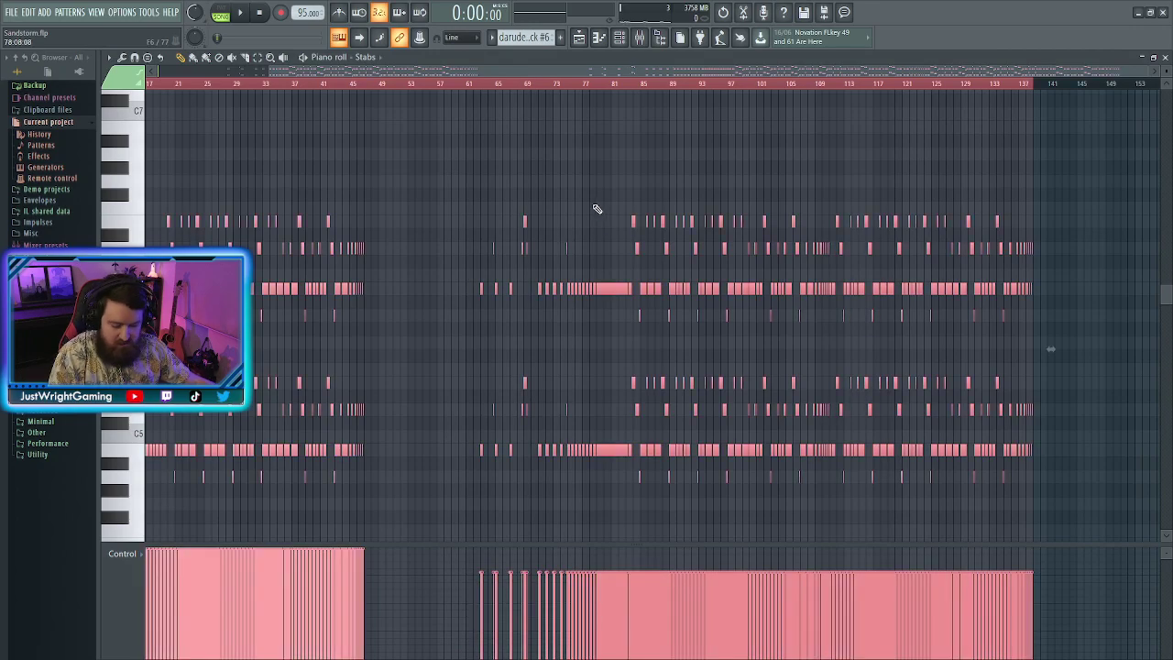
left_click(589, 215)
scroll(489, 583, "left", 3)
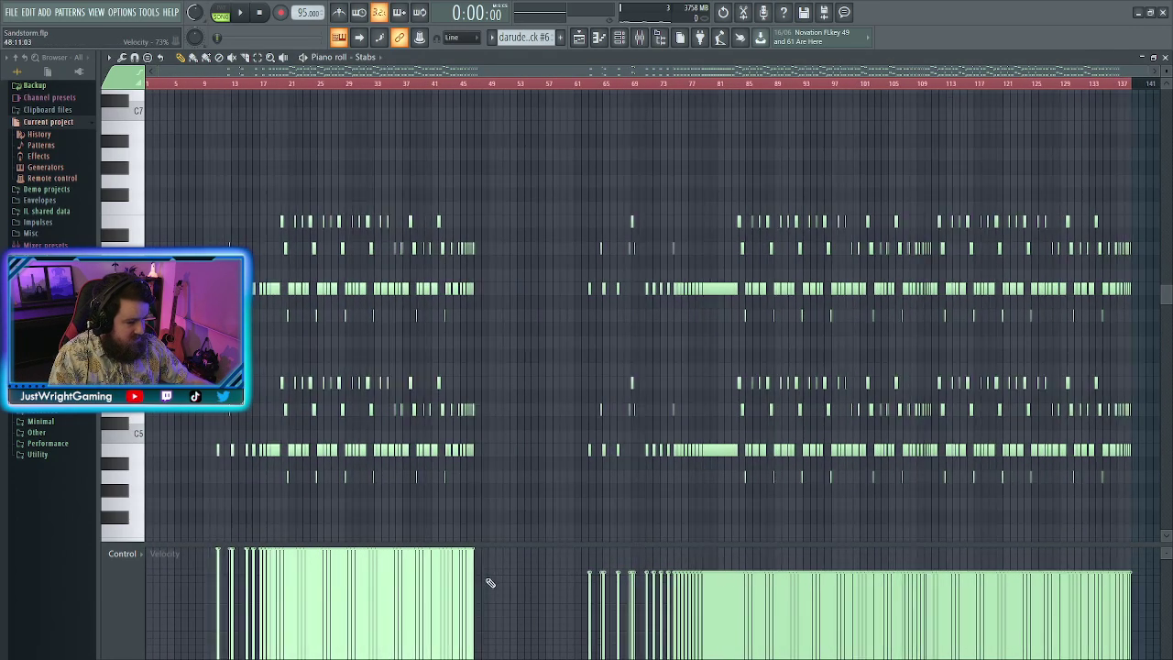
mouse_move(481, 575)
left_mouse_down()
mouse_move(218, 563)
mouse_move(462, 573)
mouse_move(237, 570)
mouse_move(262, 572)
mouse_move(238, 583)
mouse_move(409, 568)
mouse_move(287, 577)
left_mouse_up()
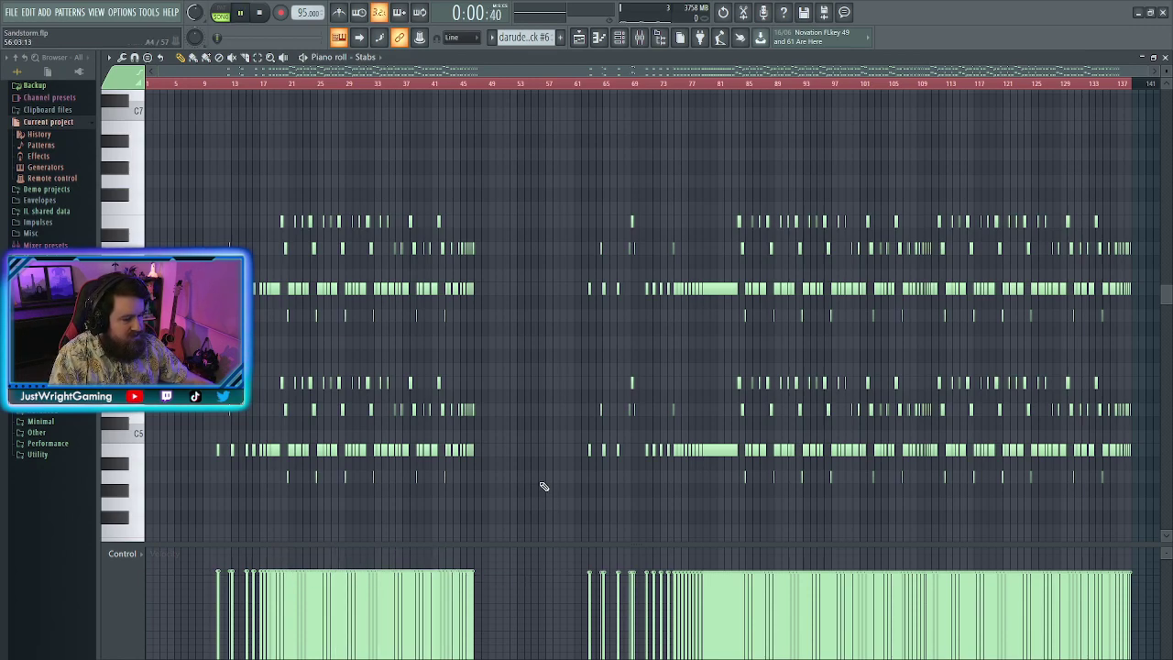
left_click(316, 84)
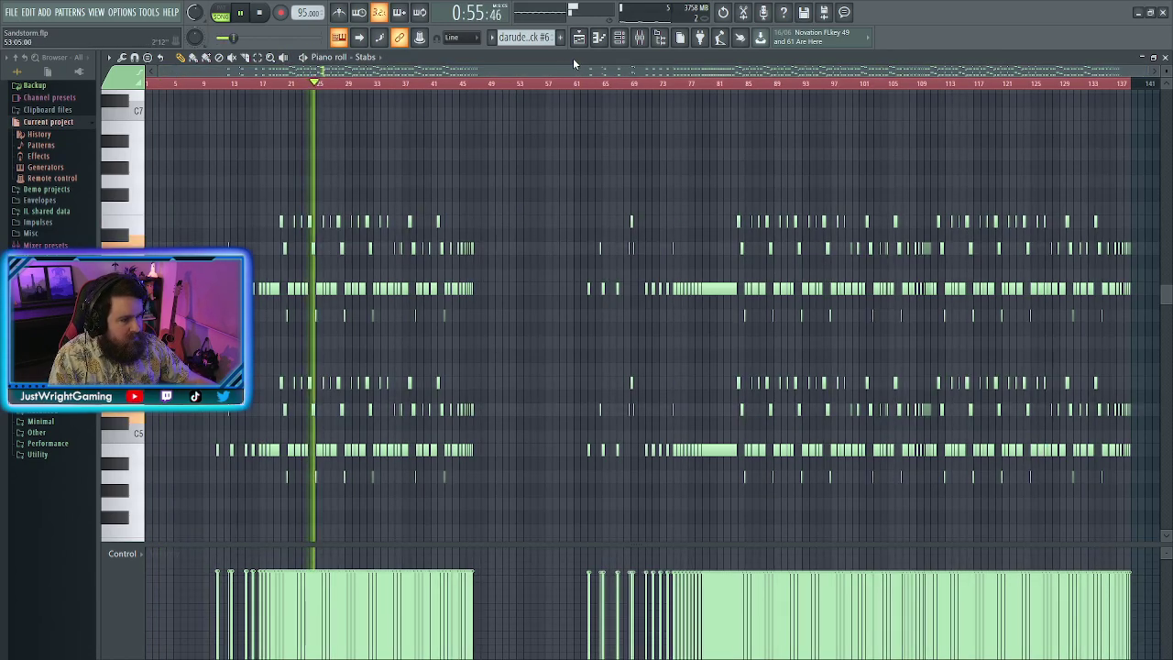
Stop playback, examine the Stabs notes around bars 25 to 27, and return to the playlist
scroll(347, 267, "up", 10)
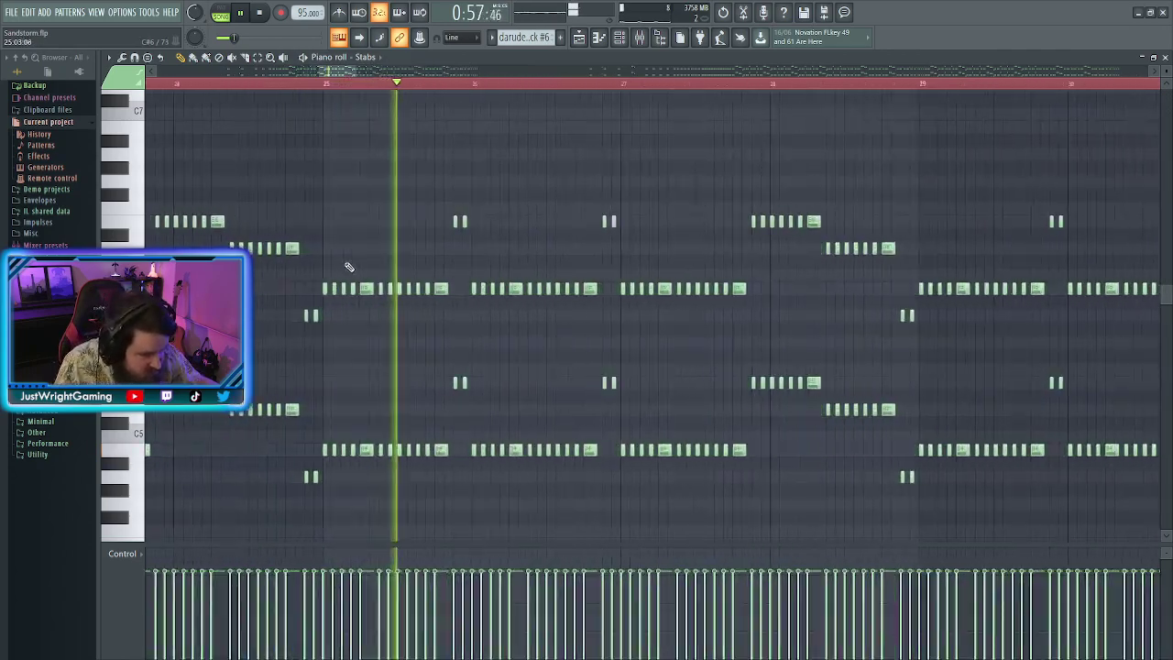
scroll(347, 267, "up", 3)
key("space")
left_click(492, 220)
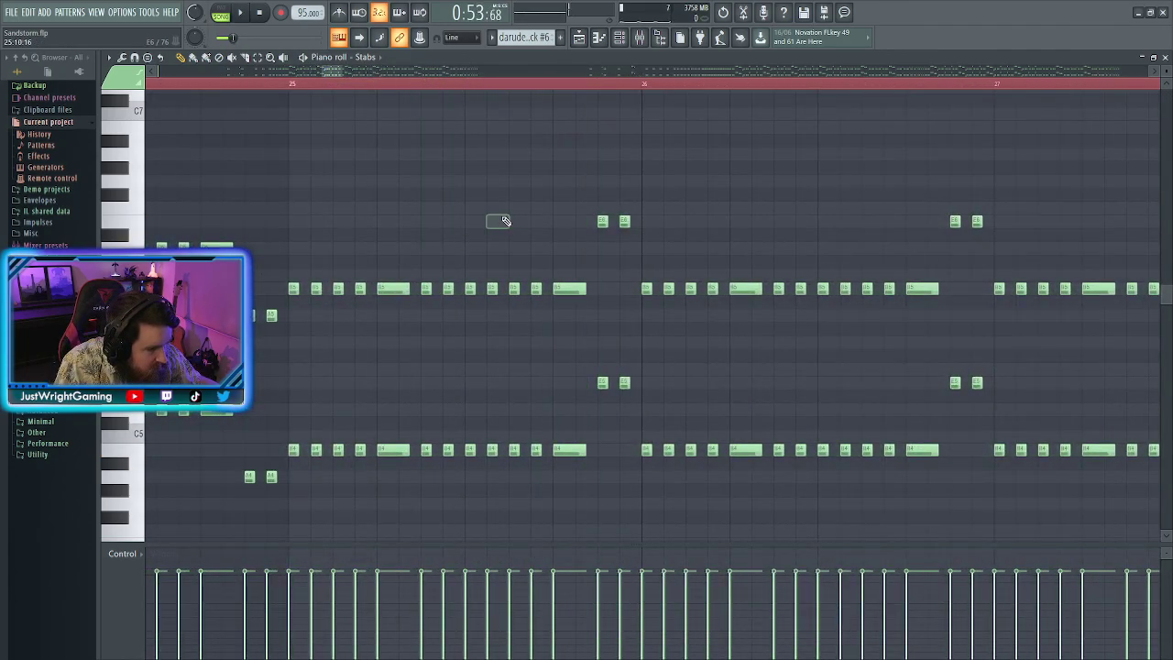
key("F5")
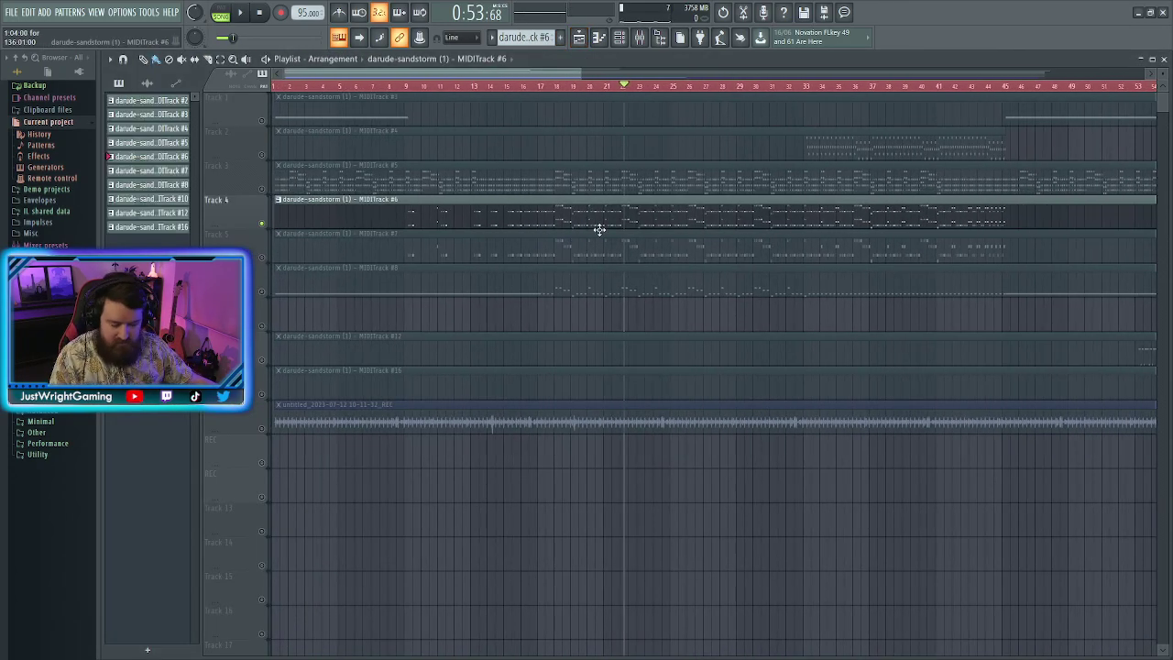
Solo Track 5 and play it from around bar 12, then from around bar 16
scroll(736, 498, "down", 6)
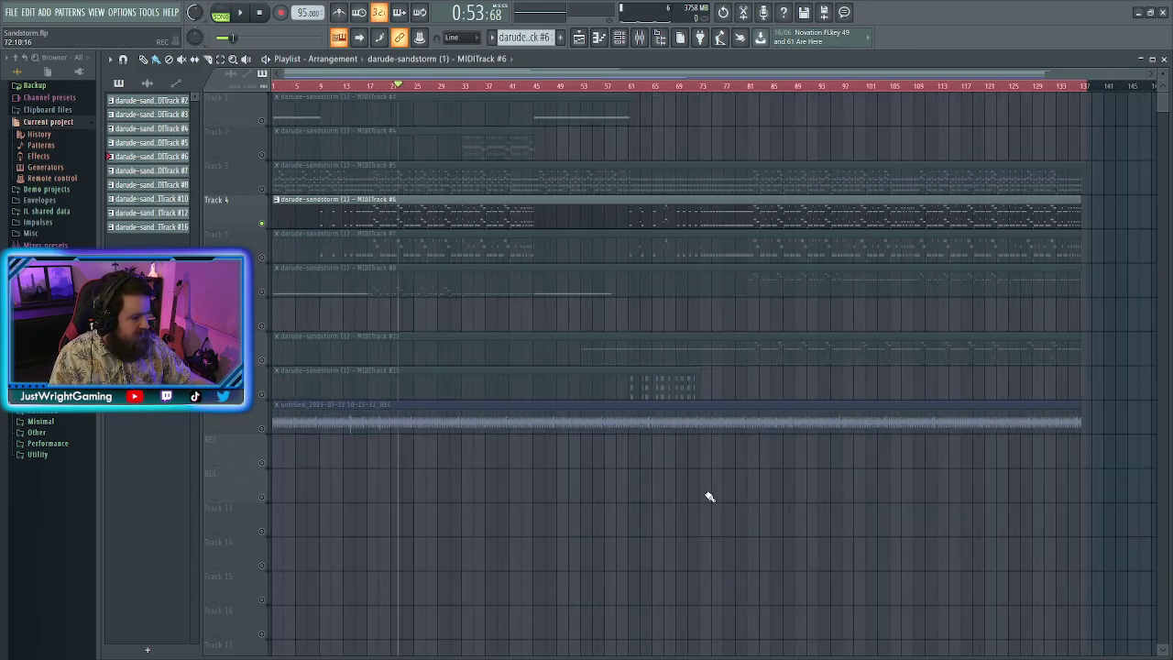
right_click(264, 260)
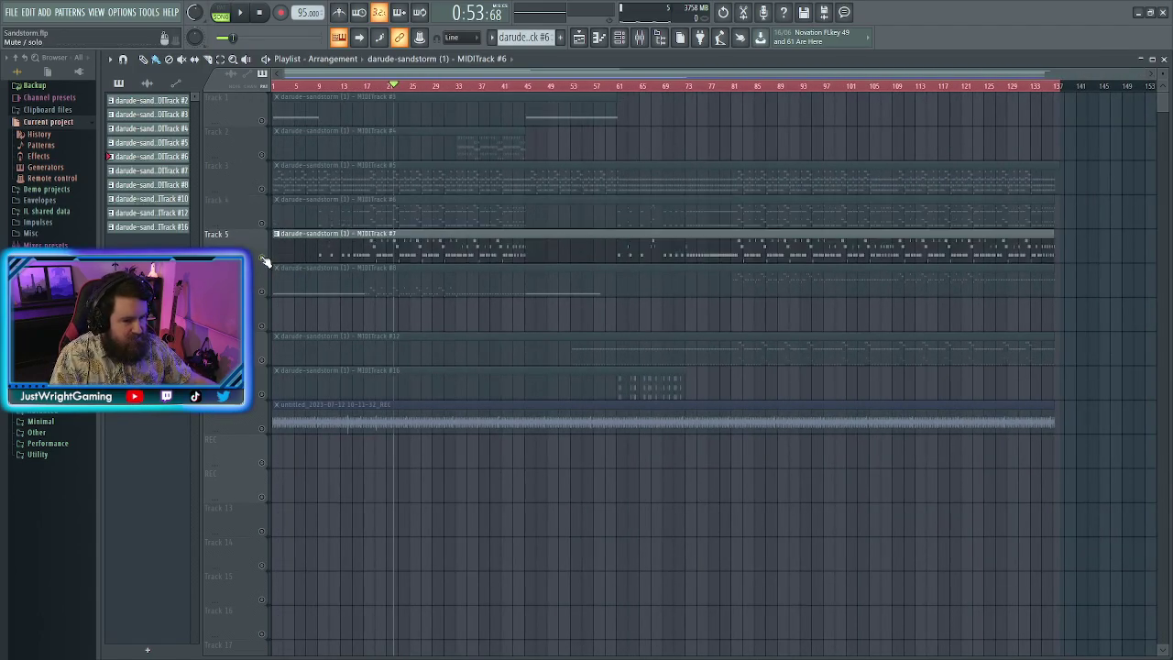
left_click(340, 85)
key("space")
scroll(275, 294, "up", 4)
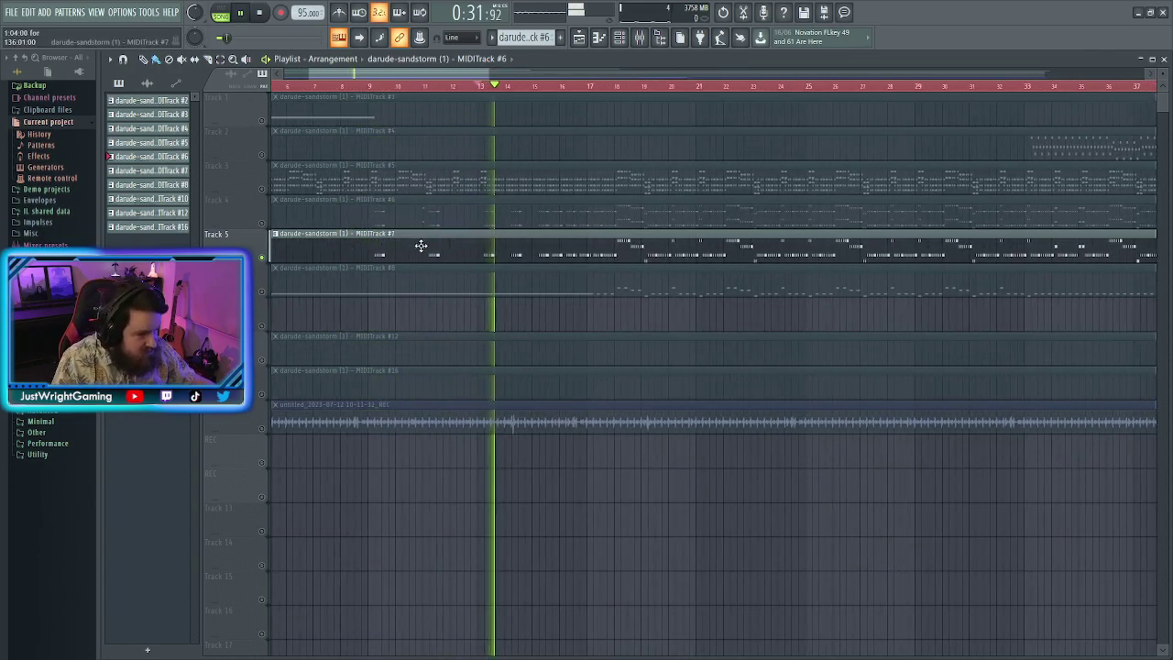
left_click(568, 85)
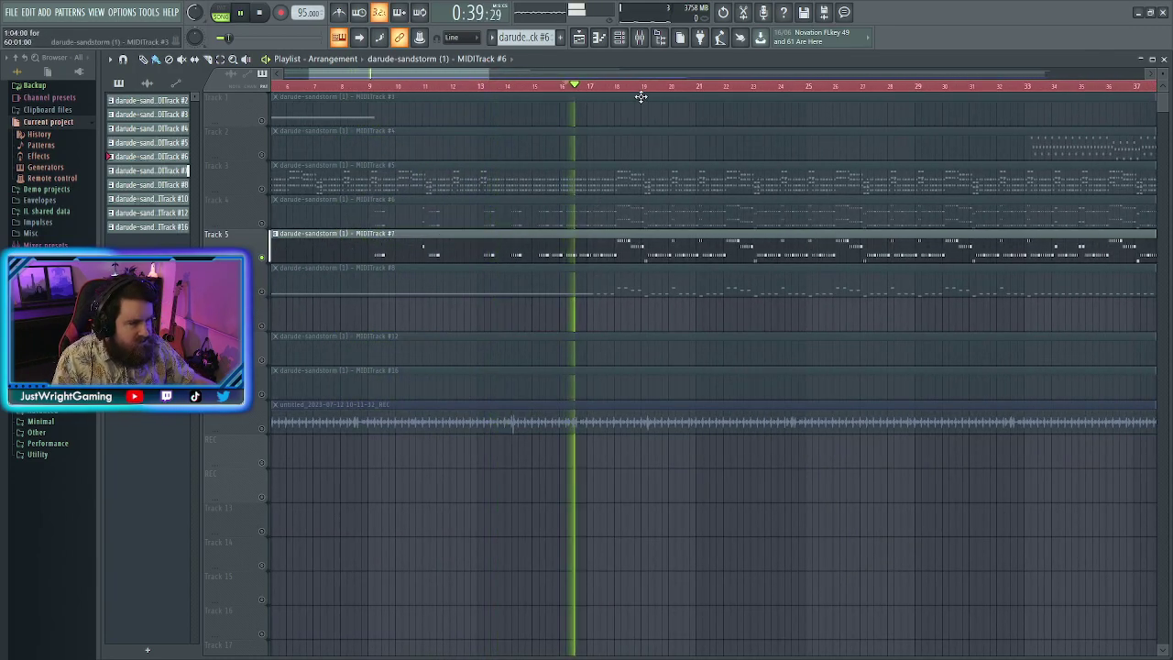
Try Kontakt 5 on the MIDITrack #7 channel, browsing its cello, horn and Albion III libraries for an instrument
left_click(618, 37)
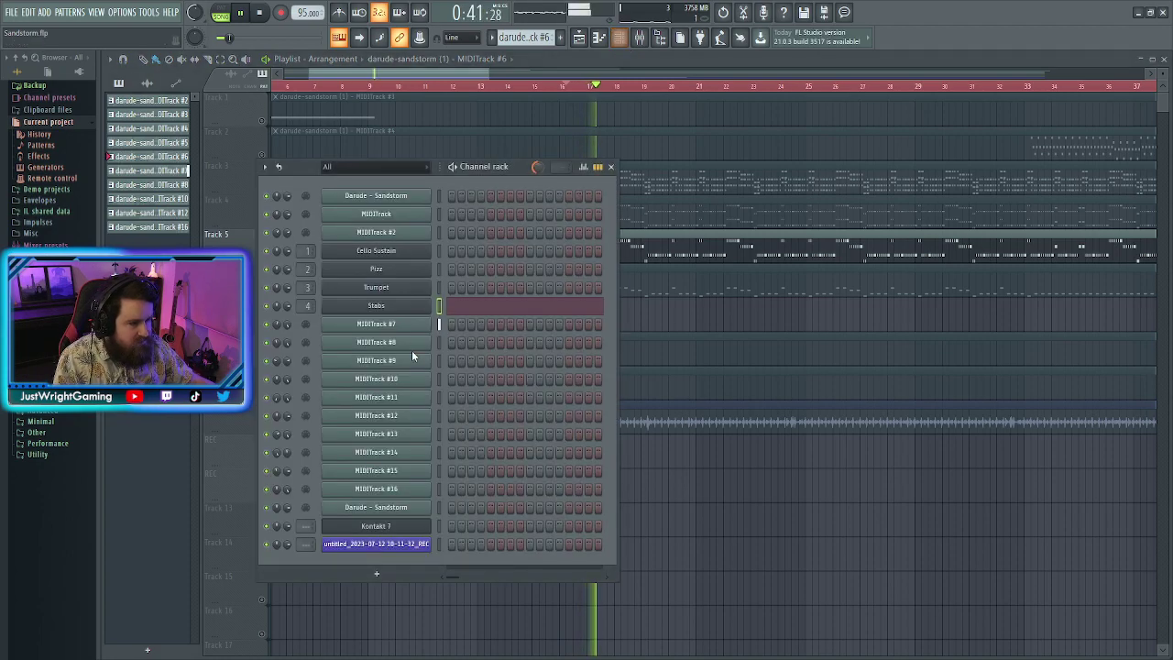
left_click(377, 326)
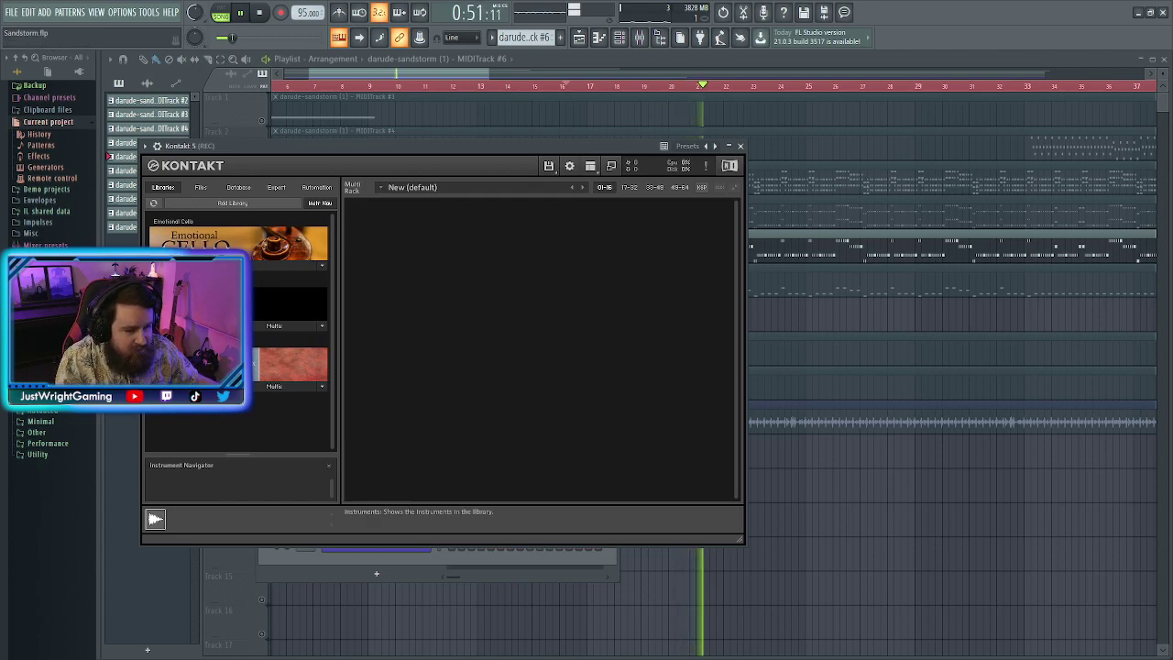
left_click(206, 385)
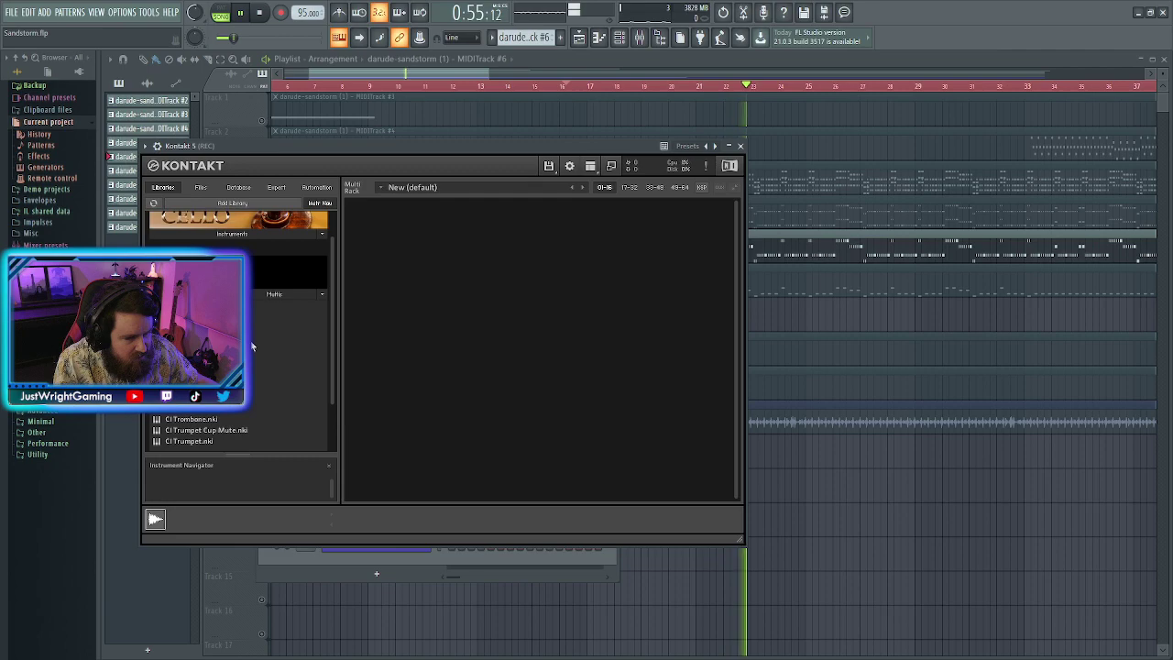
left_click(198, 233)
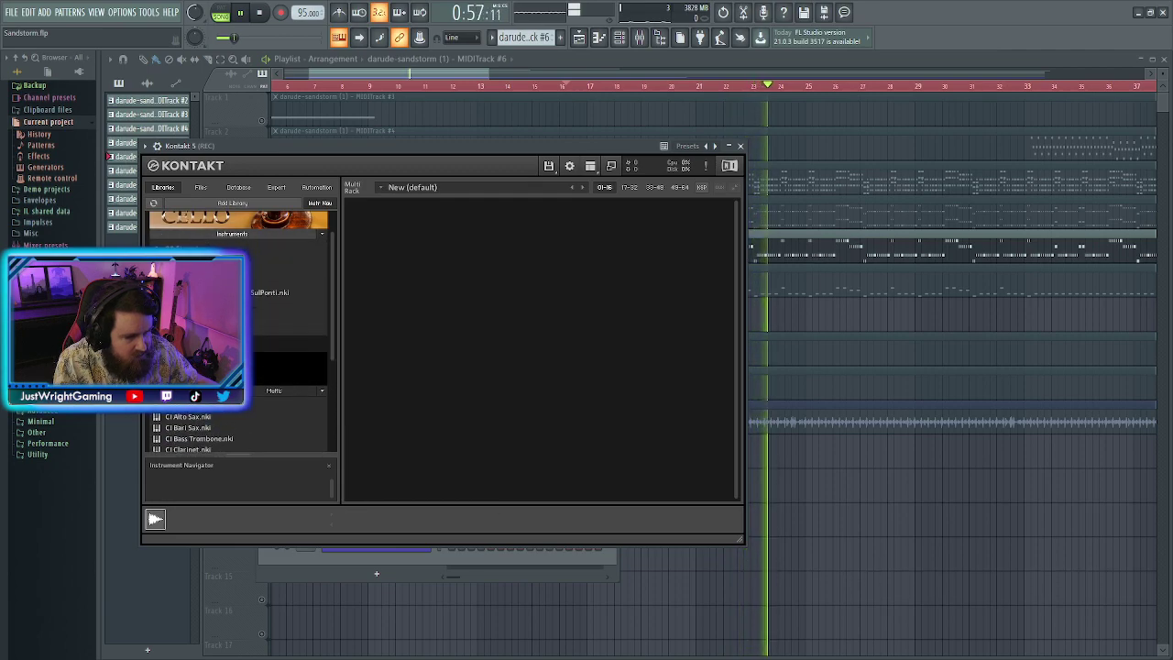
left_click(265, 390)
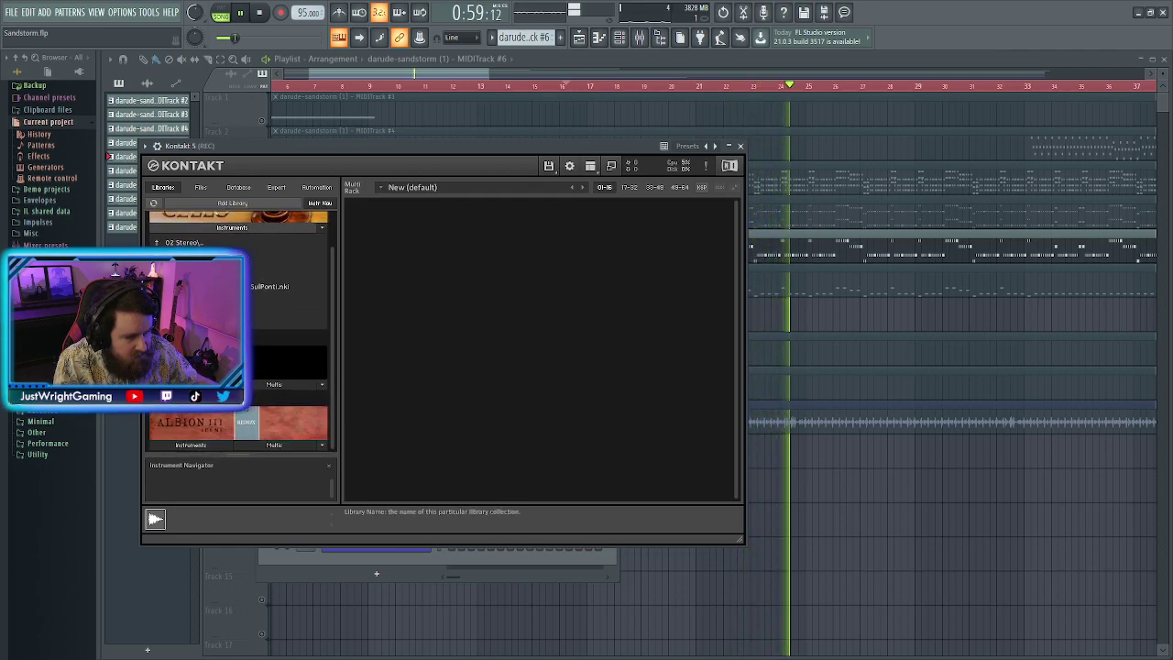
scroll(238, 330, "up", 1)
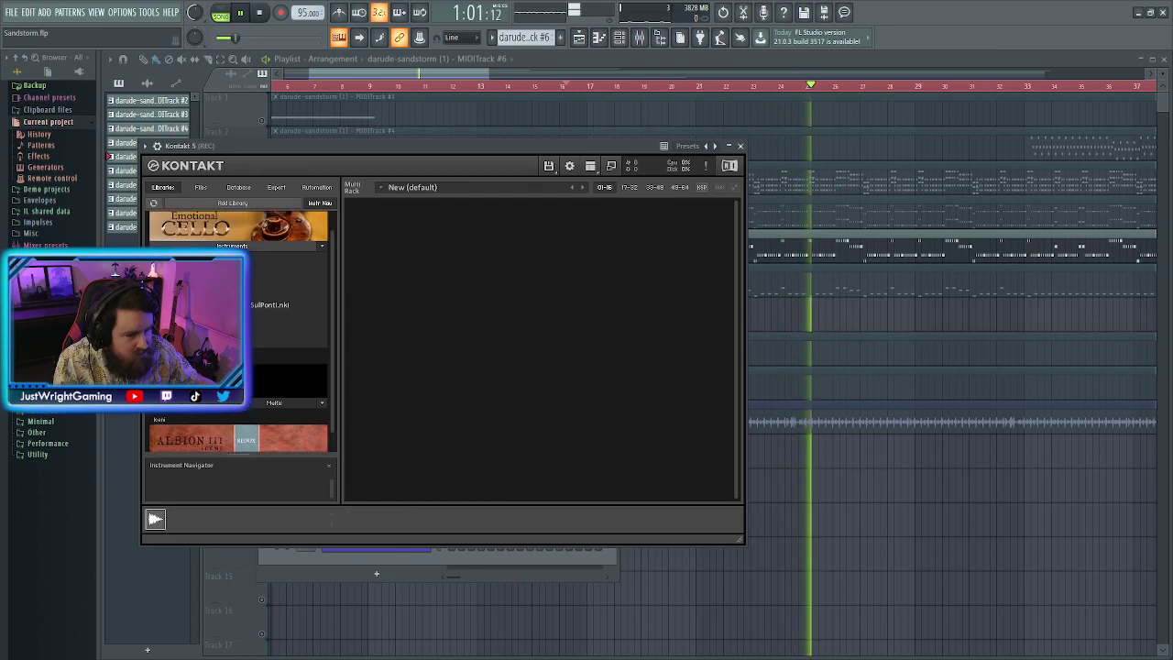
left_click(741, 146)
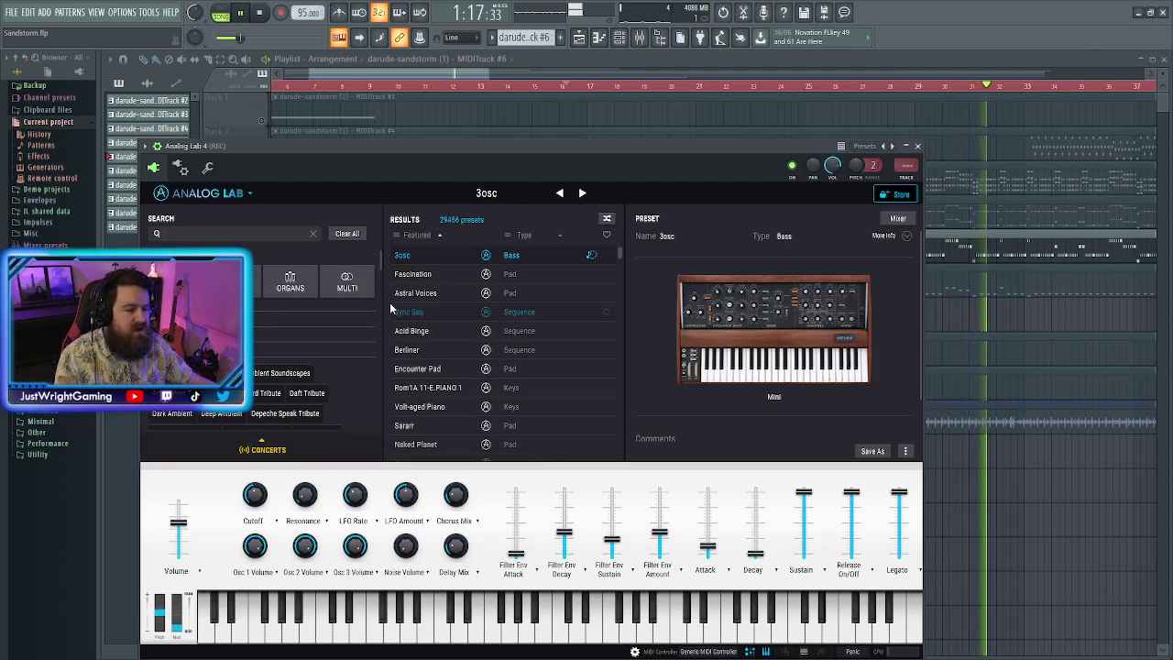
Use Analog Lab 4 for the MIDITrack #7 channel, filter its presets to acoustic pianos, and load German Jazz Studio
left_click(290, 373)
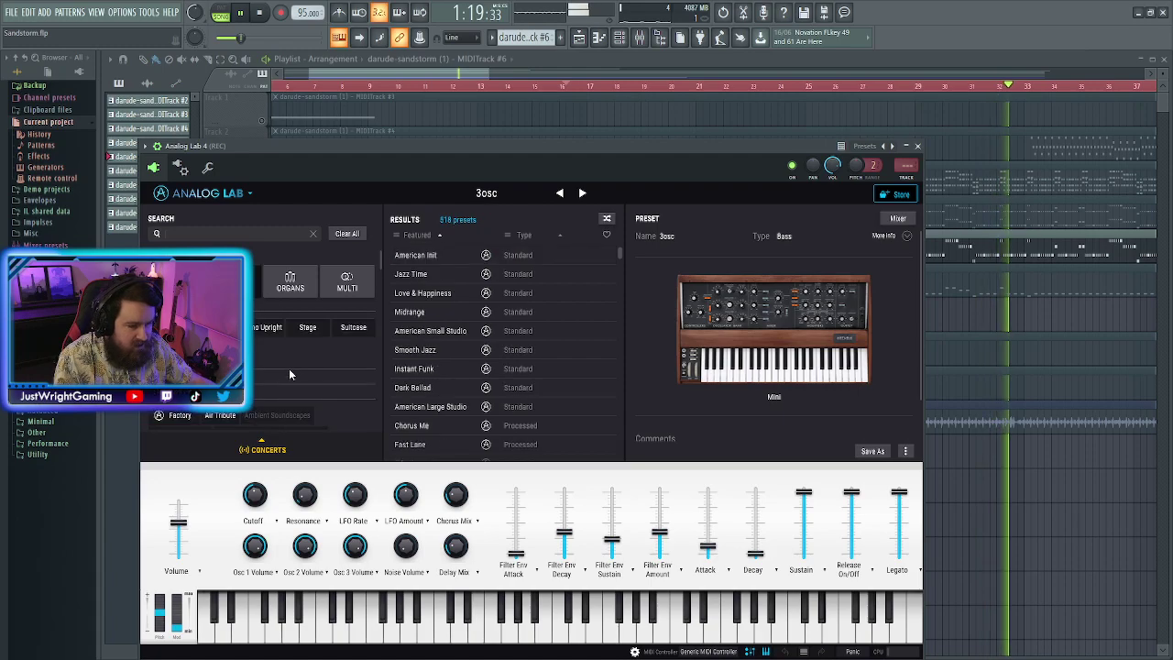
left_click(290, 373)
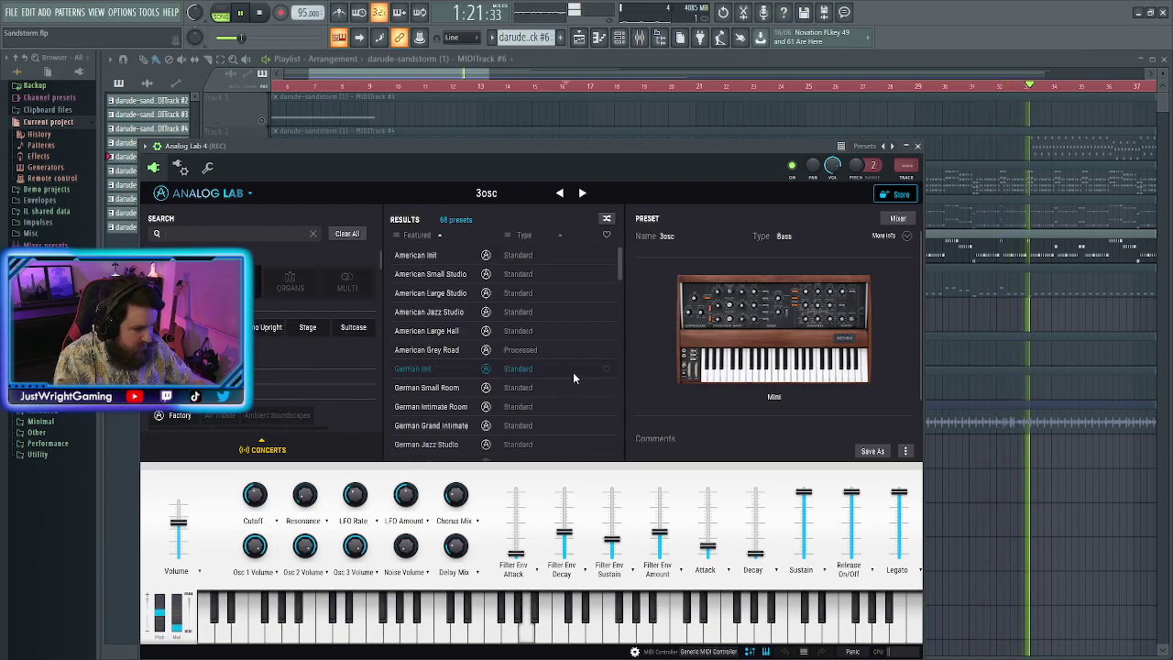
scroll(458, 355, "down", 1)
left_click(465, 363)
left_click(449, 381)
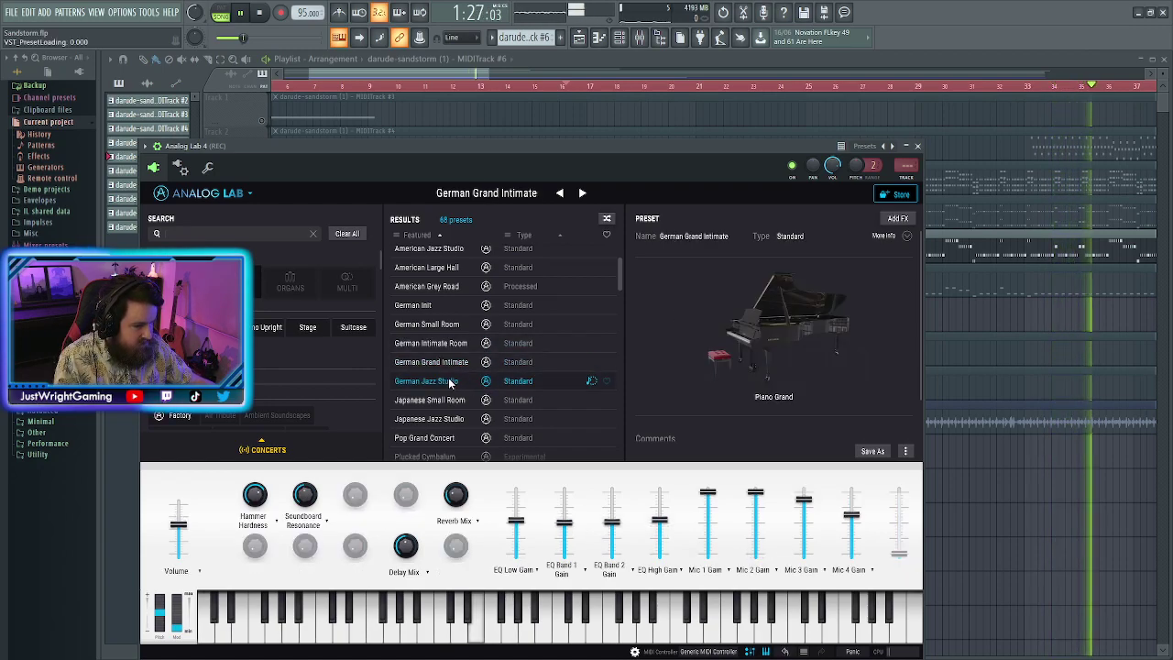
Rename the Analog Lab channel as Piano and route it to mixer track 5
left_click(258, 15)
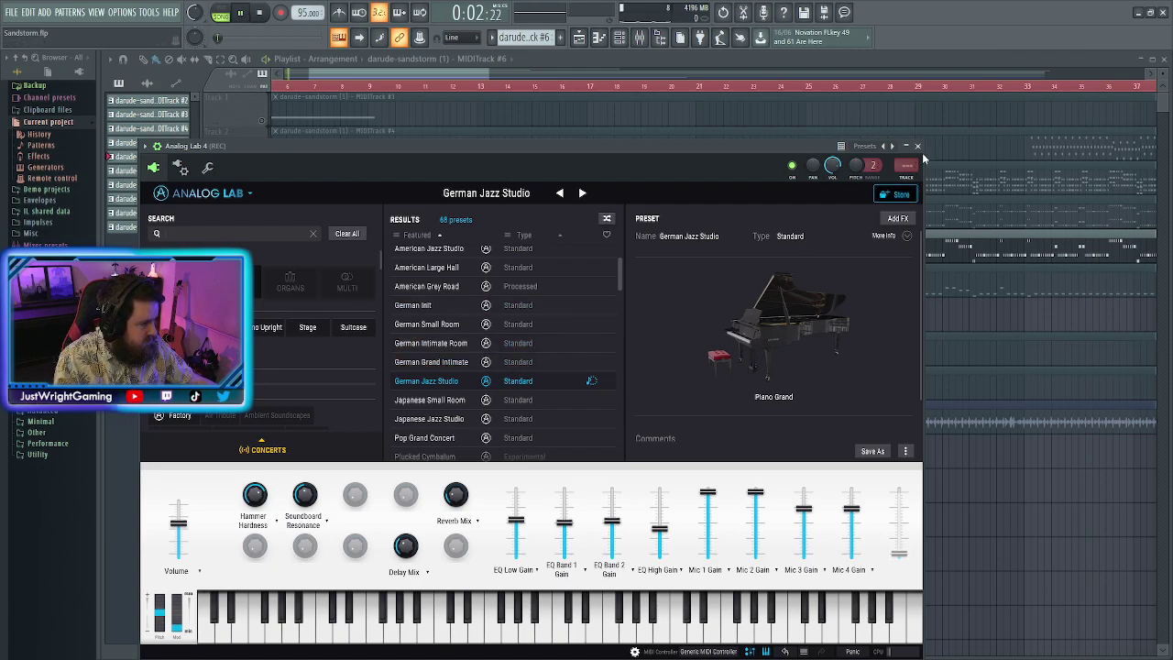
left_click(918, 147)
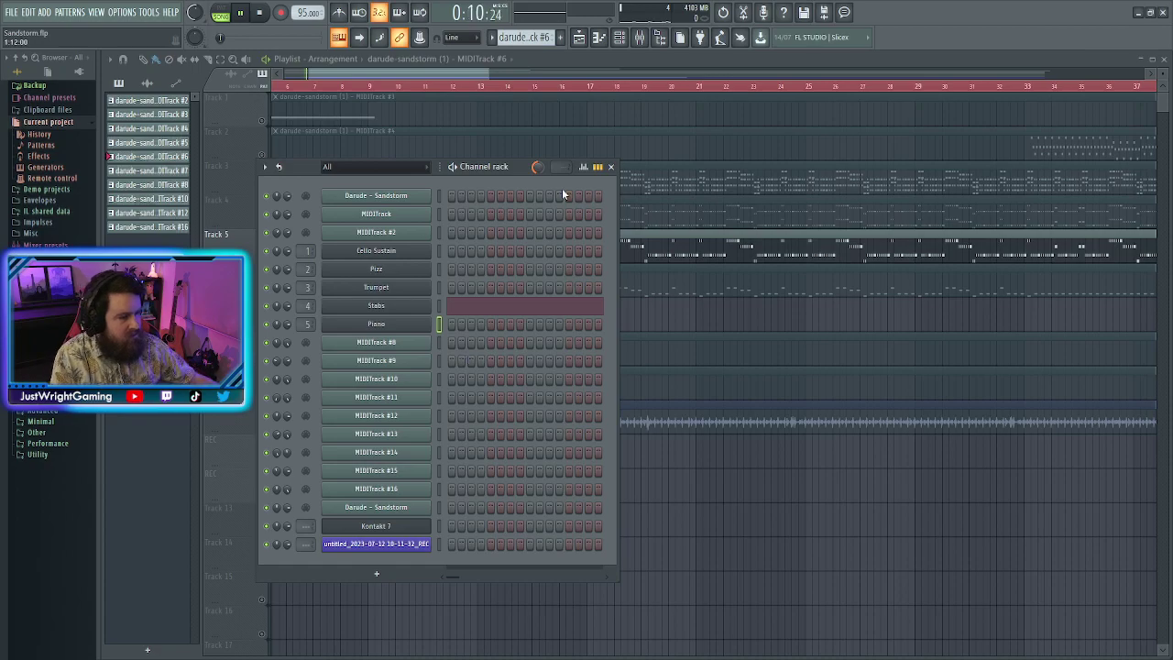
left_click(612, 168)
Open the Piano pattern's notes, audition them from around bar 20, and return to the playlist
double_click(616, 252)
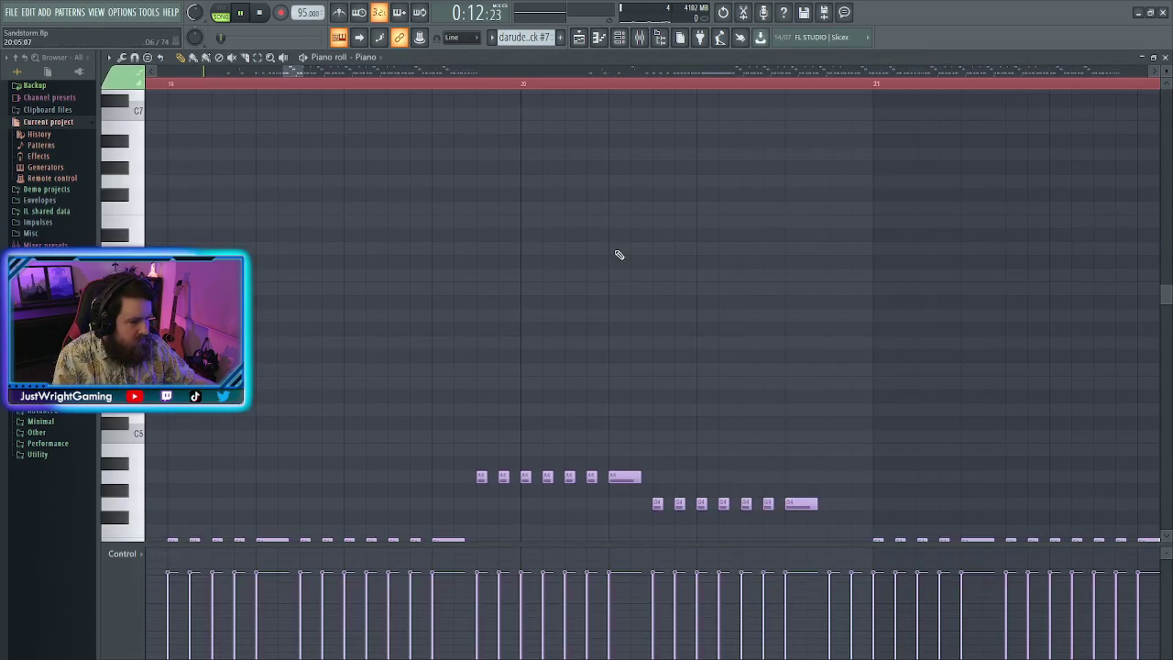
left_click(518, 84)
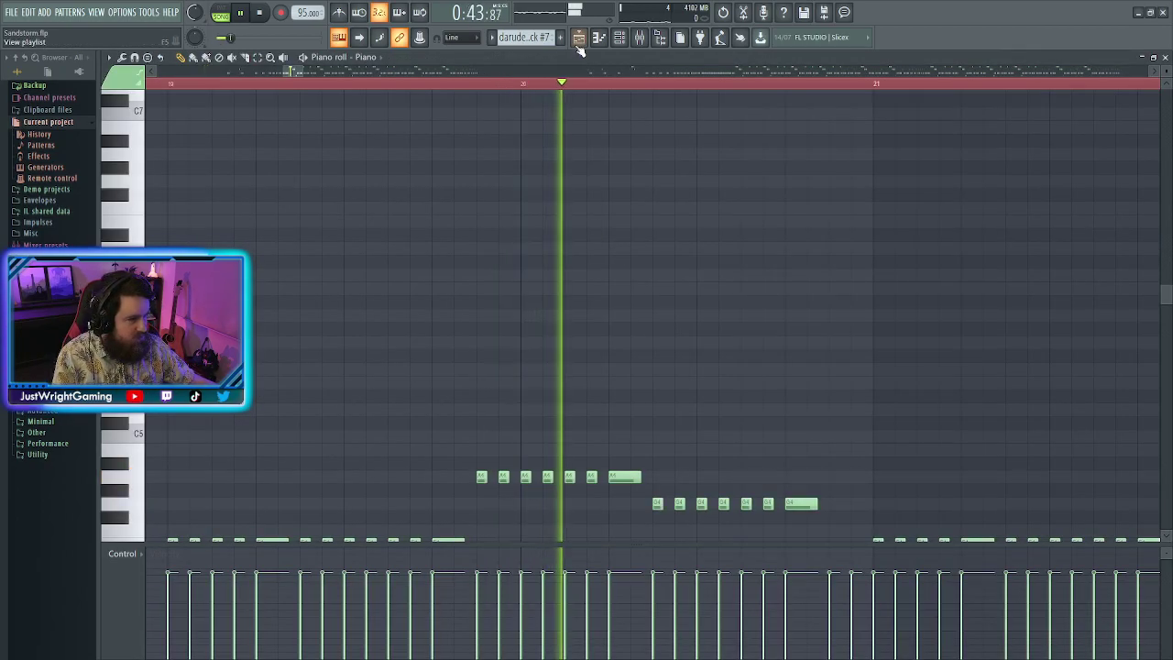
key("F5")
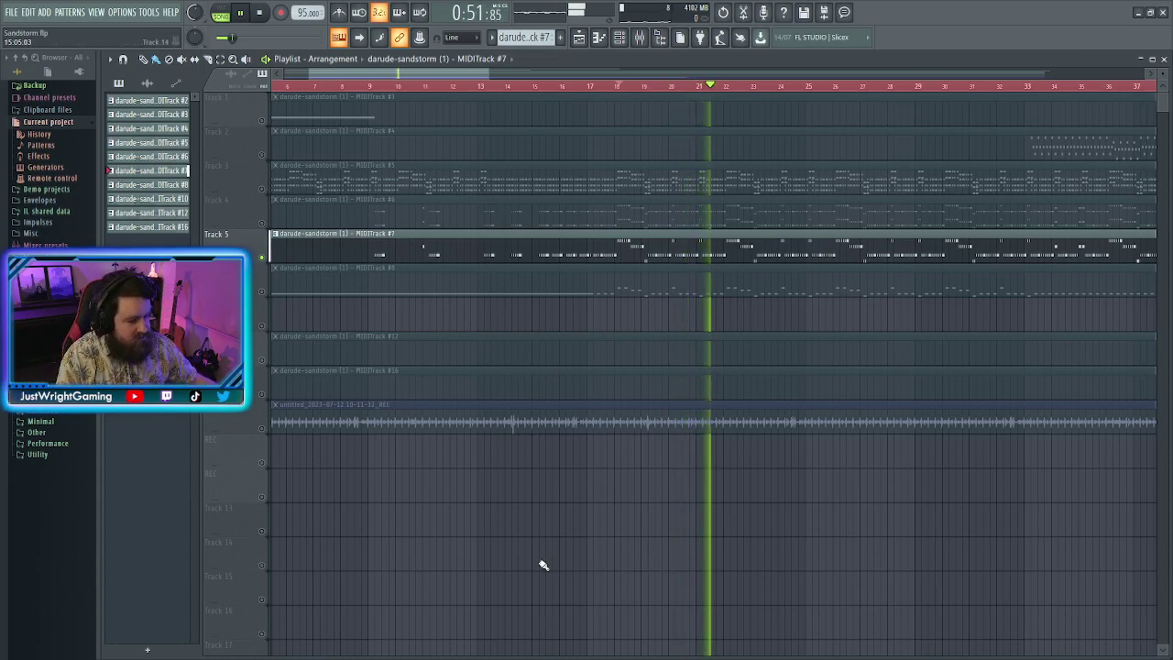
Solo Track 6 and play it from around bar 18
scroll(503, 520, "down", 2)
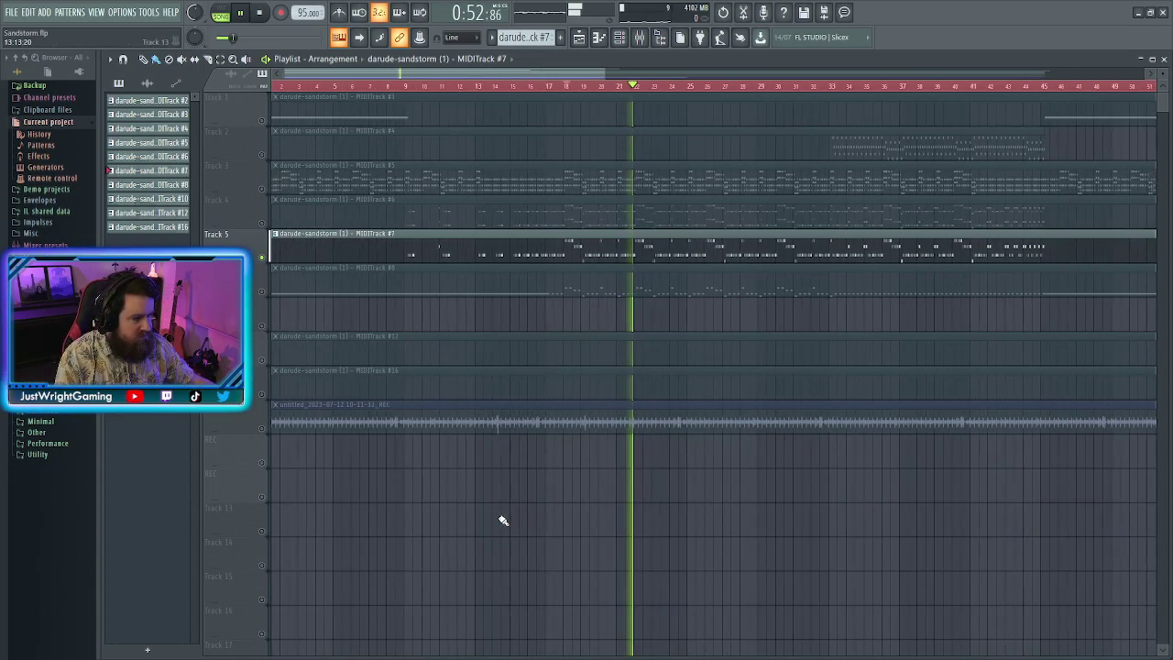
left_click(265, 294)
left_click(536, 89)
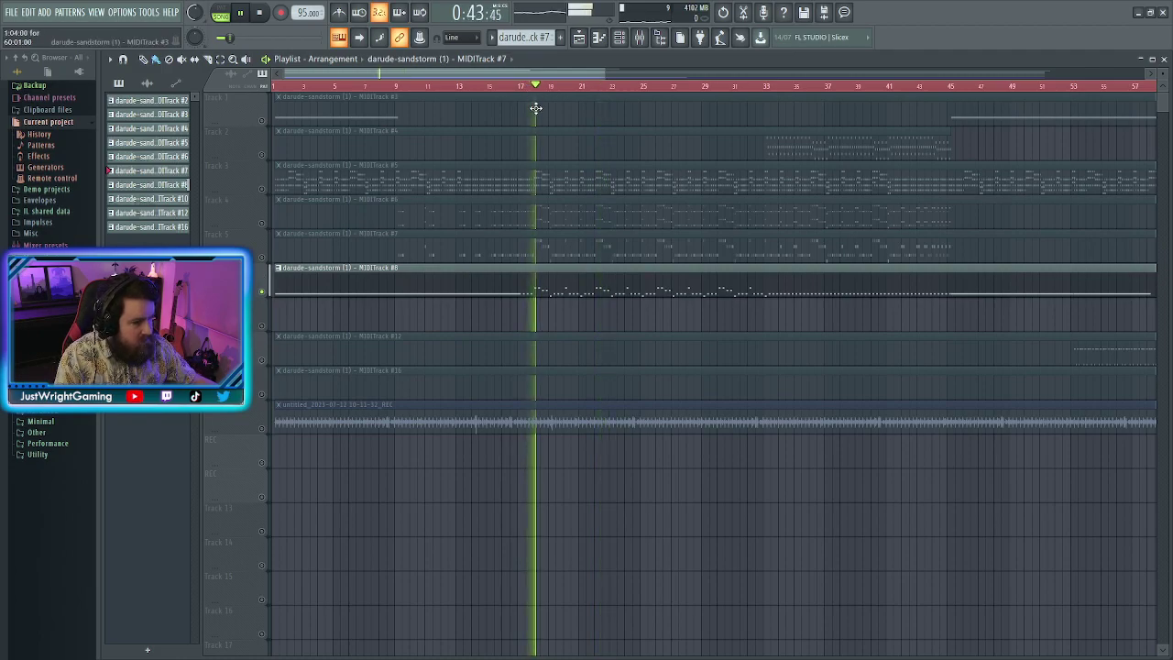
left_click(641, 40)
left_click(618, 37)
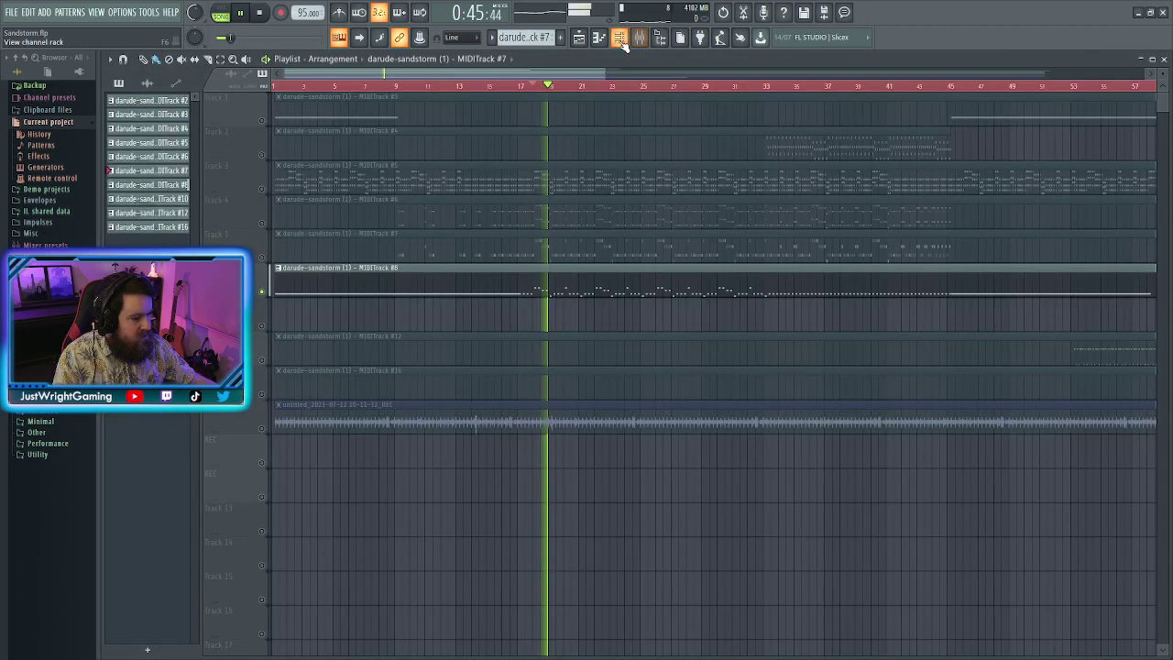
scroll(626, 287, "up", 3)
scroll(626, 272, "down", 2, "ctrl")
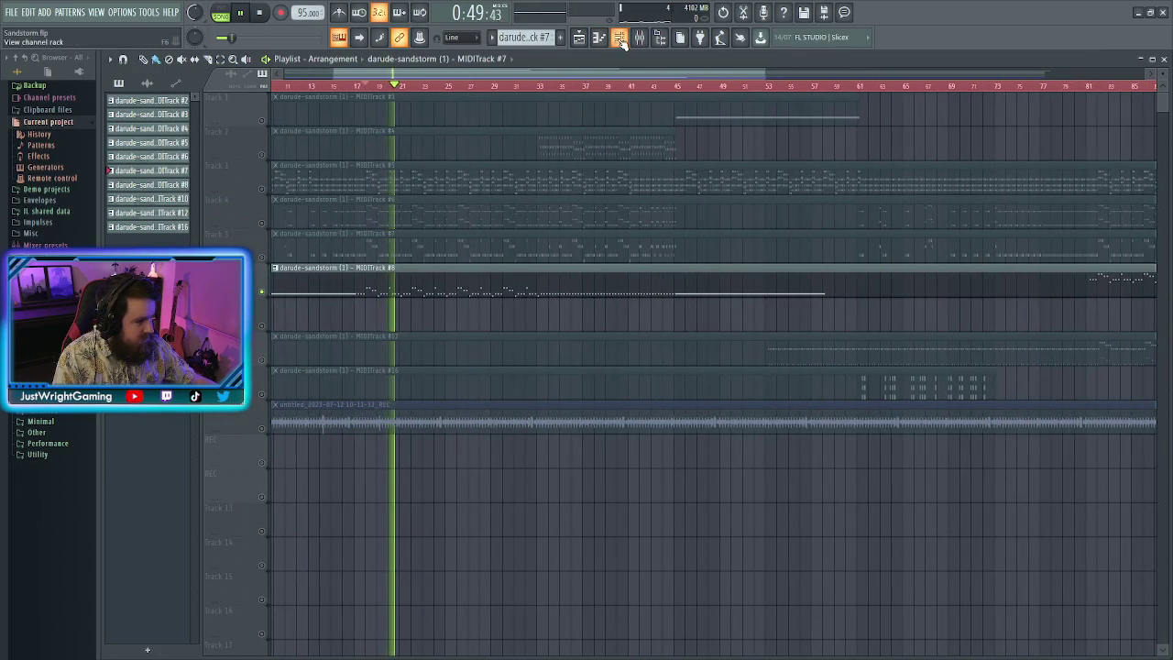
key("F6")
left_click(611, 166)
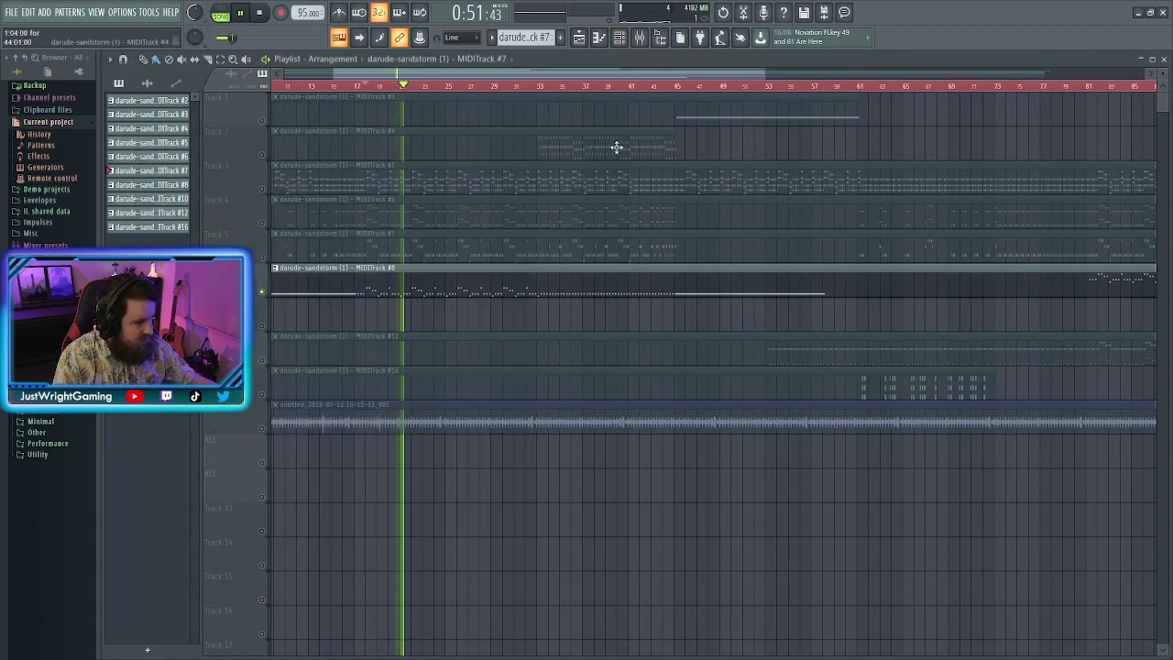
left_click(640, 39)
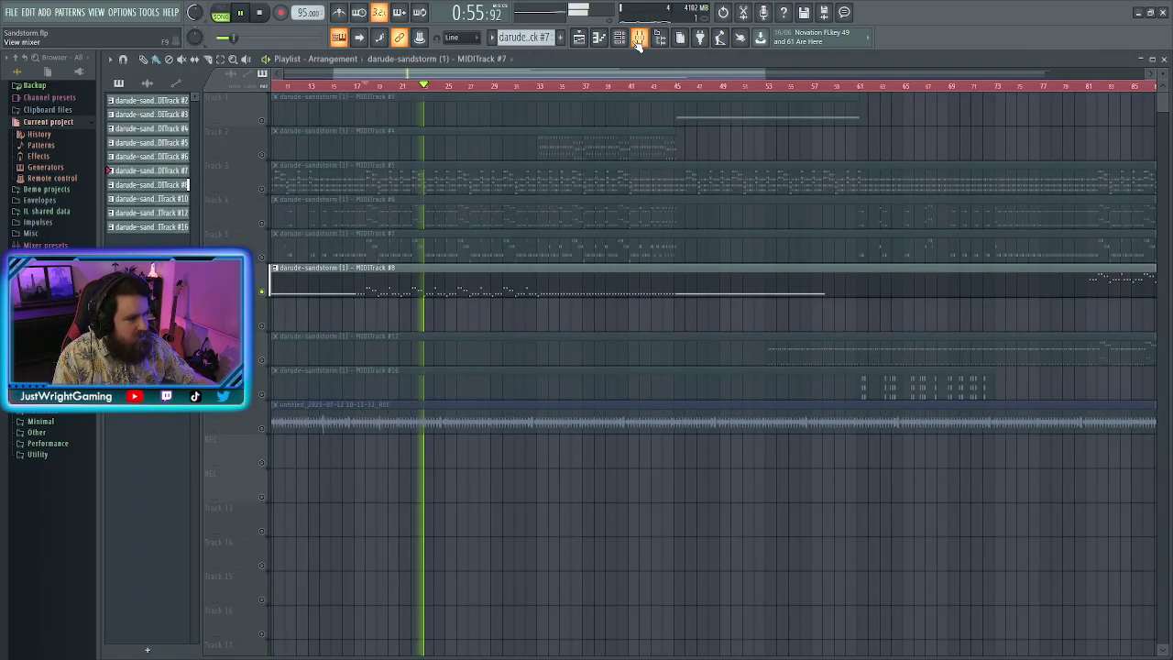
left_click(640, 39)
Replace the MIDITrack #8 channel with Am Upright 32, rename it Upright Bass, and route it to mixer track 6
key("F6")
left_click(362, 341)
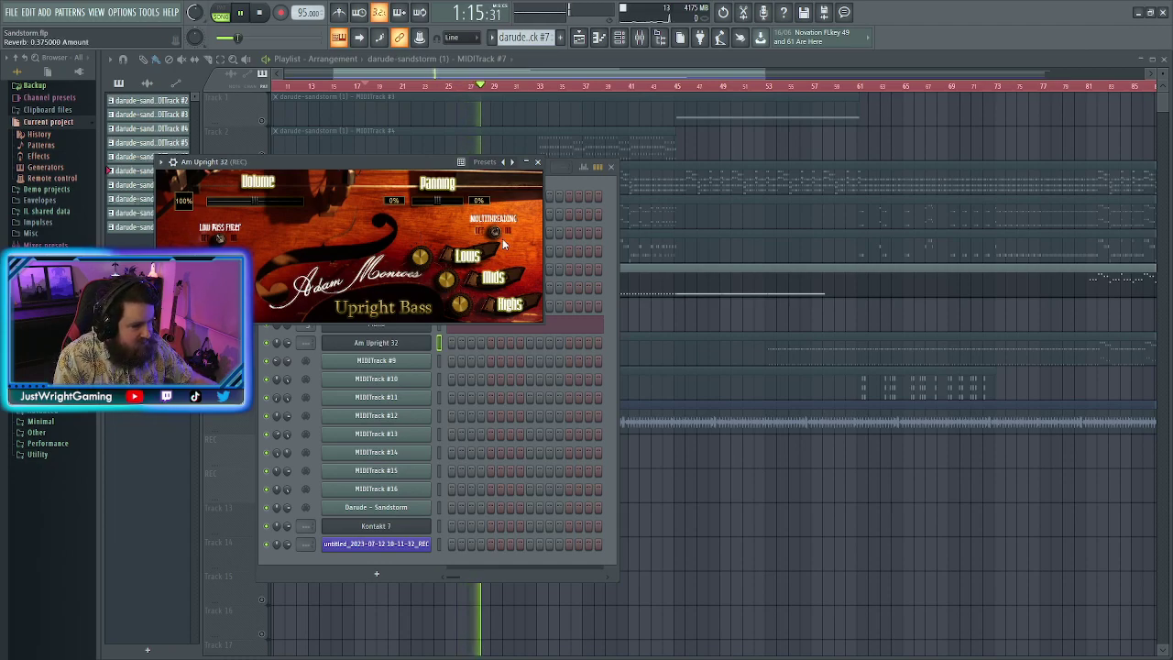
left_click(536, 163)
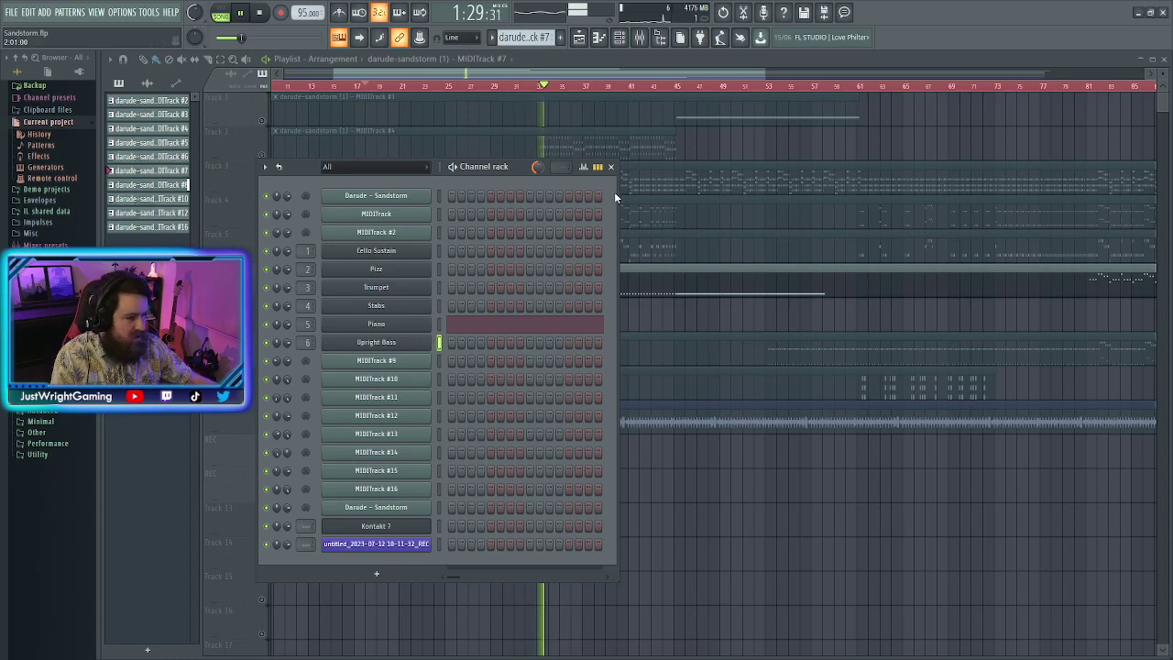
left_click(613, 168)
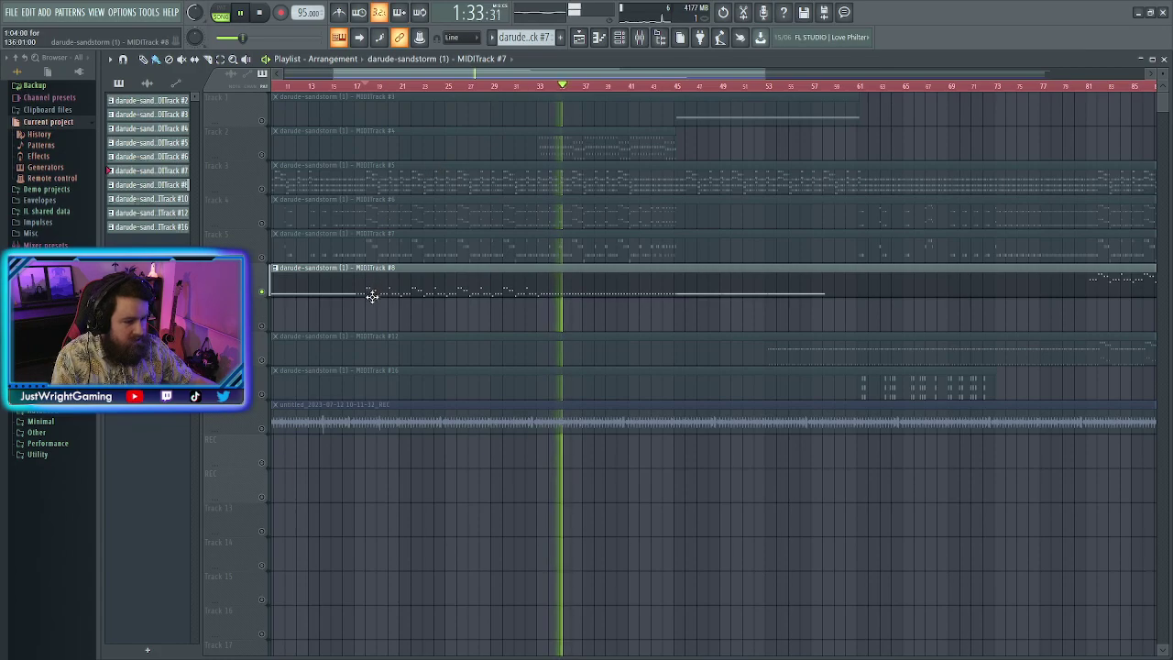
Solo Track 8 and play it from around bar 53
scroll(380, 307, "down", 3)
left_click(268, 363)
left_click(570, 85)
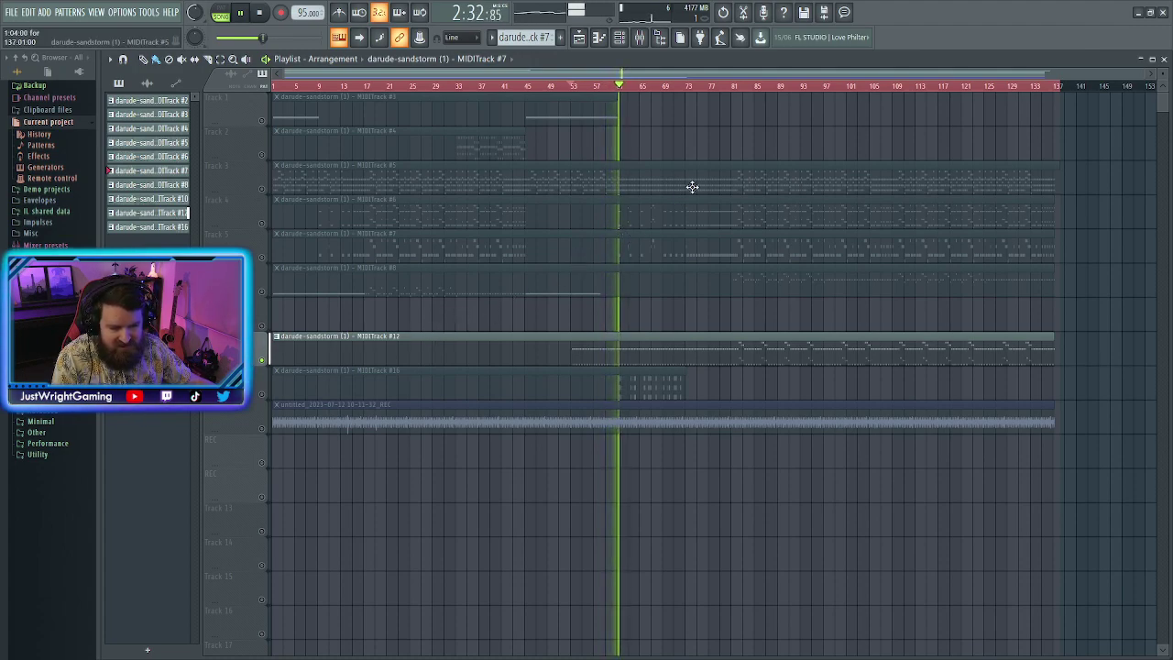
Replace the MIDITrack #12 channel with Kontakt 5 and load CI Trombone.nki from the Mojo Horn Section library
left_click(621, 40)
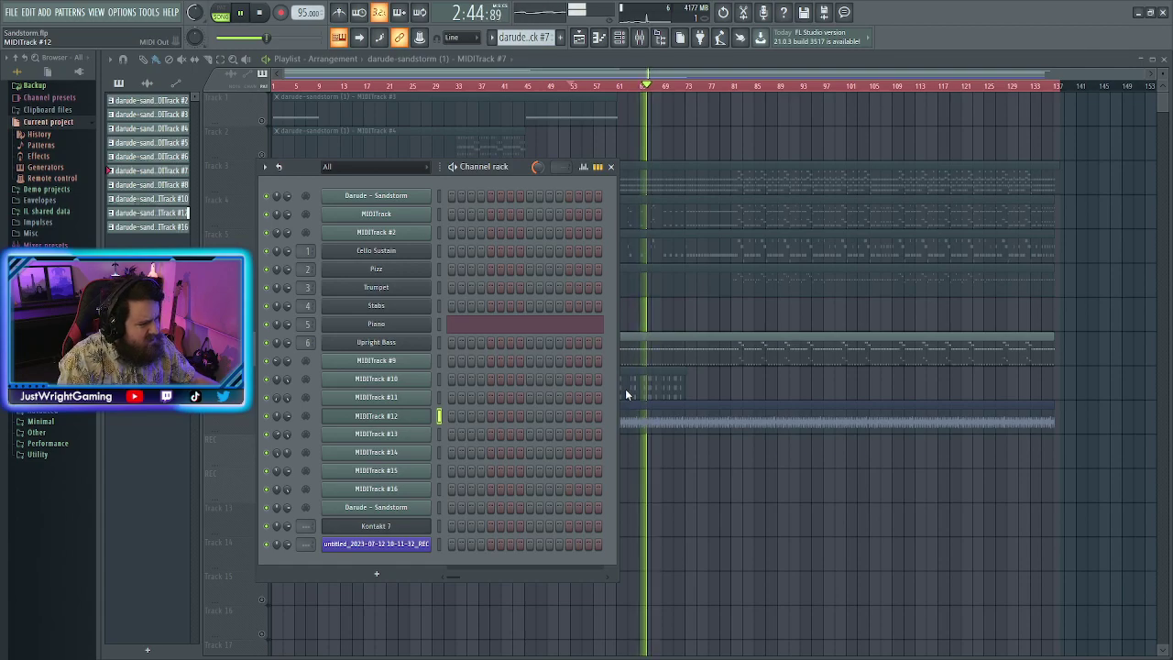
left_click(375, 544)
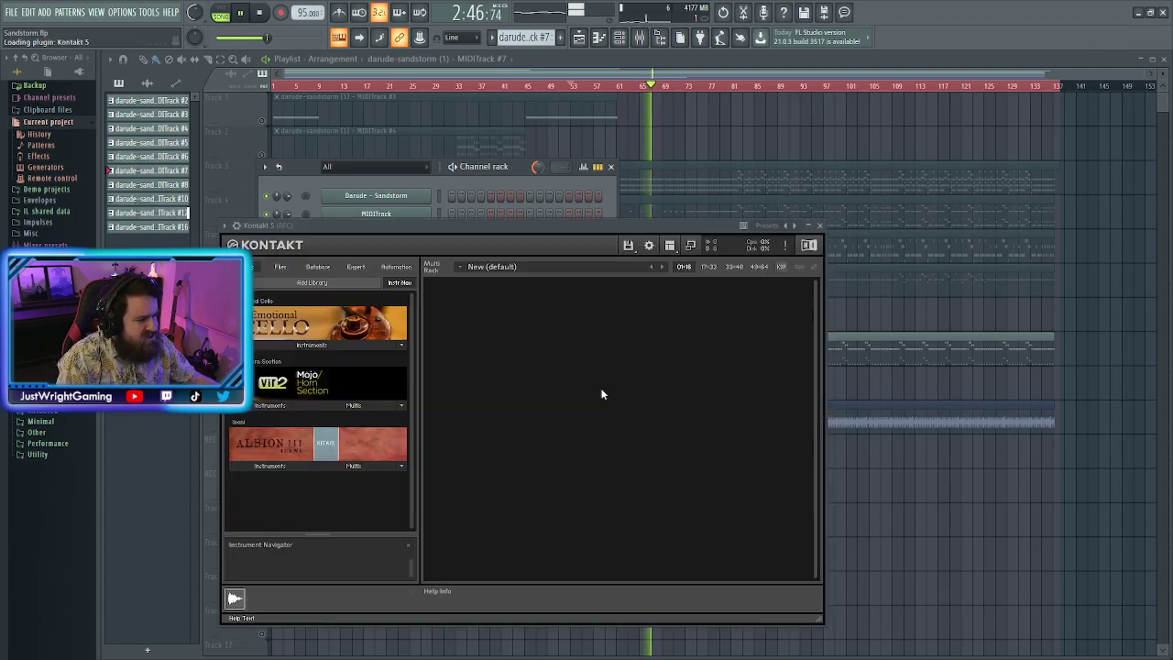
left_click(287, 408)
scroll(282, 476, "down", 2)
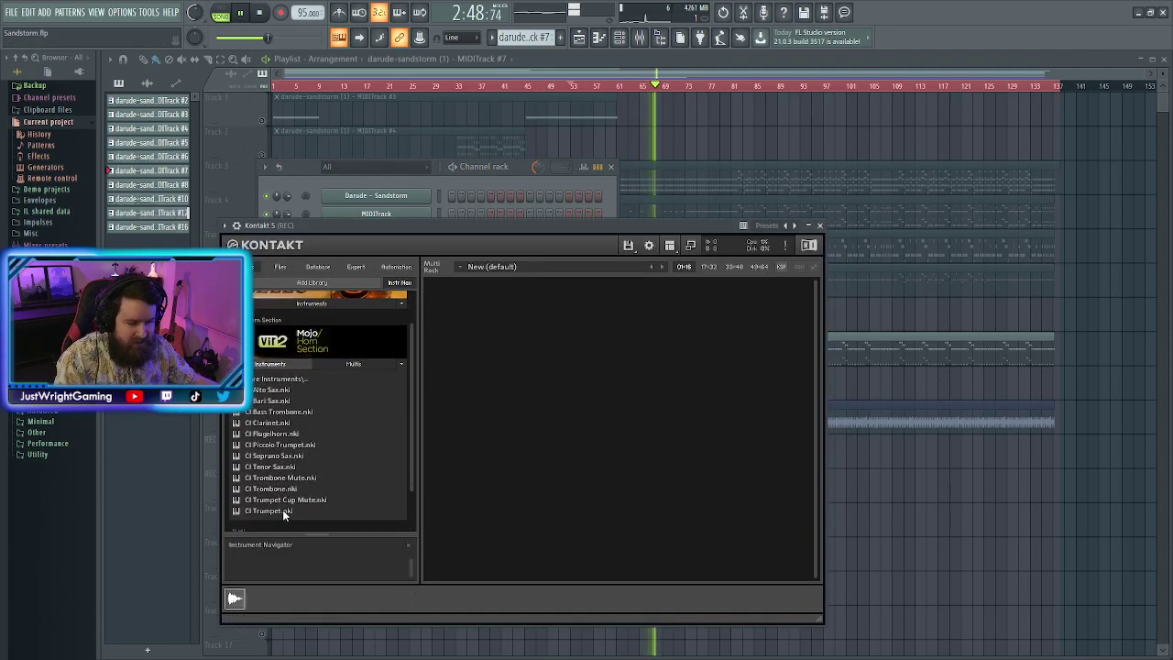
double_click(274, 452)
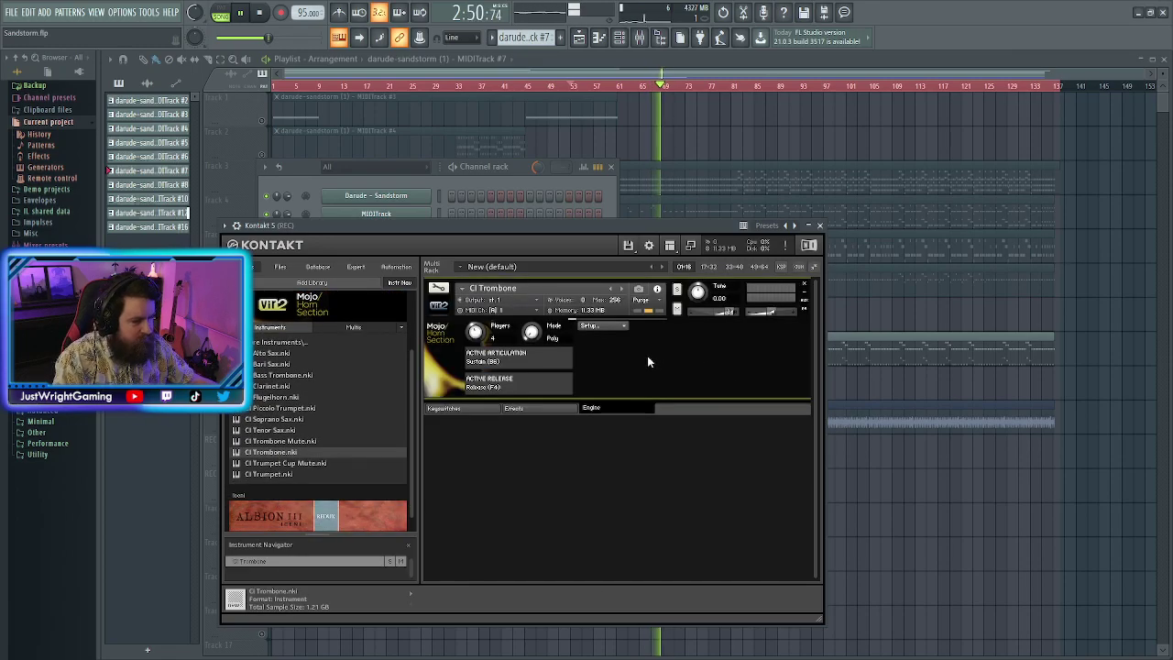
left_click(820, 228)
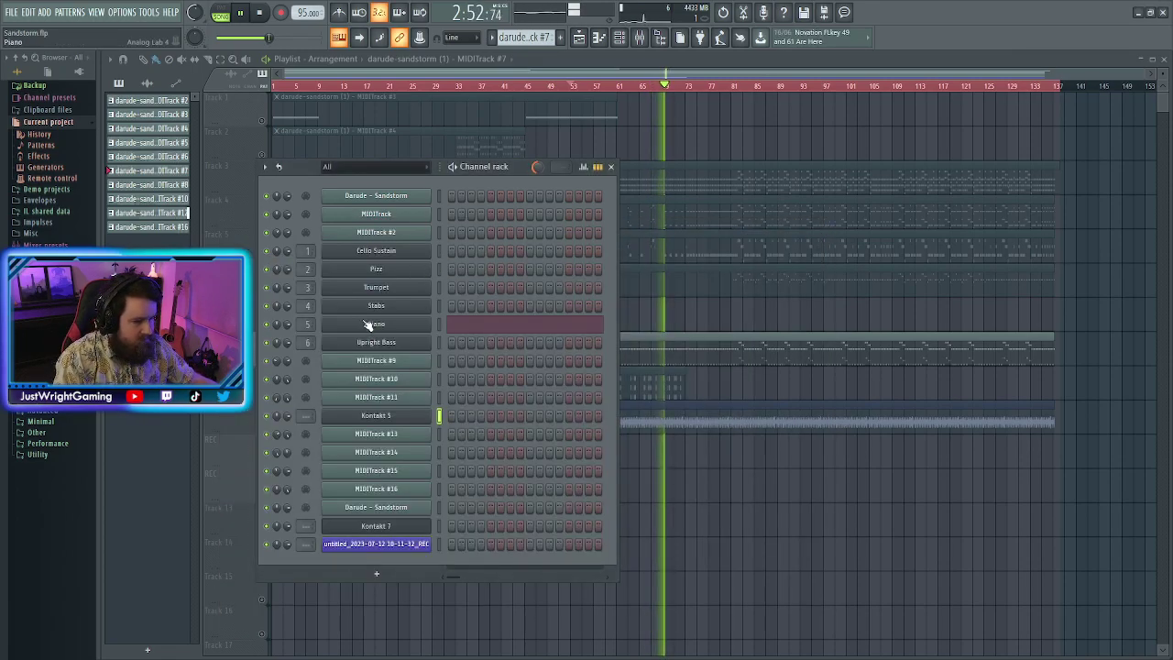
left_click(611, 167)
Inspect the MIDITrack #12 pattern's notes in the piano roll and play the soloed Track 8 from around bar 54
key("space")
left_click(261, 12)
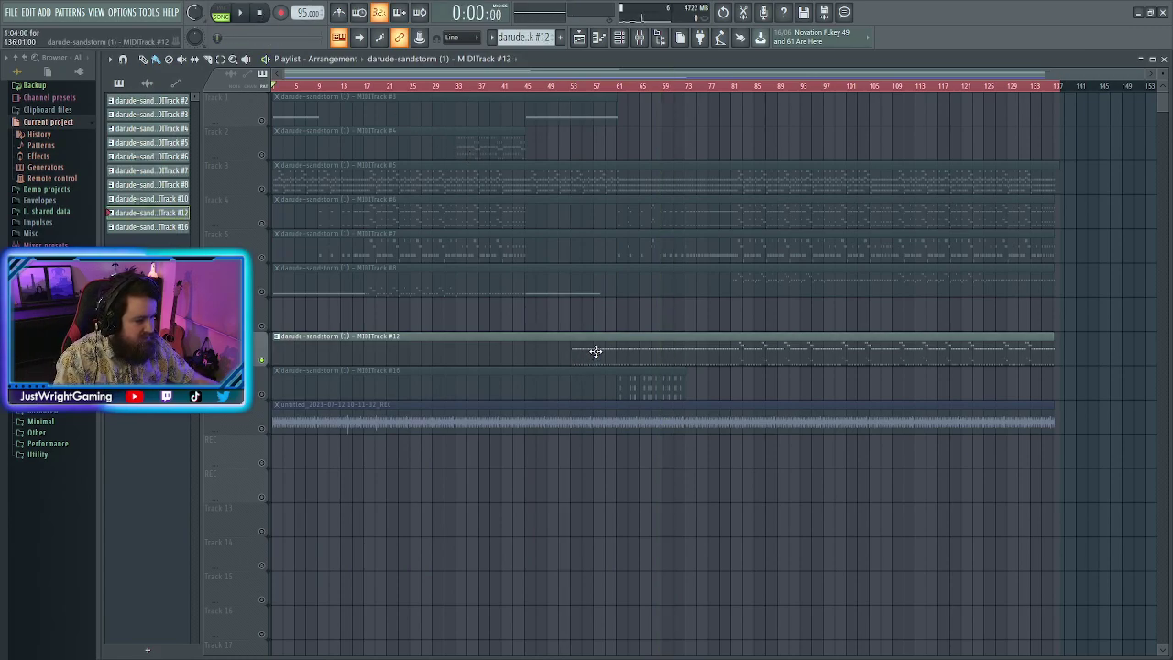
double_click(595, 350)
scroll(651, 325, "down", 5)
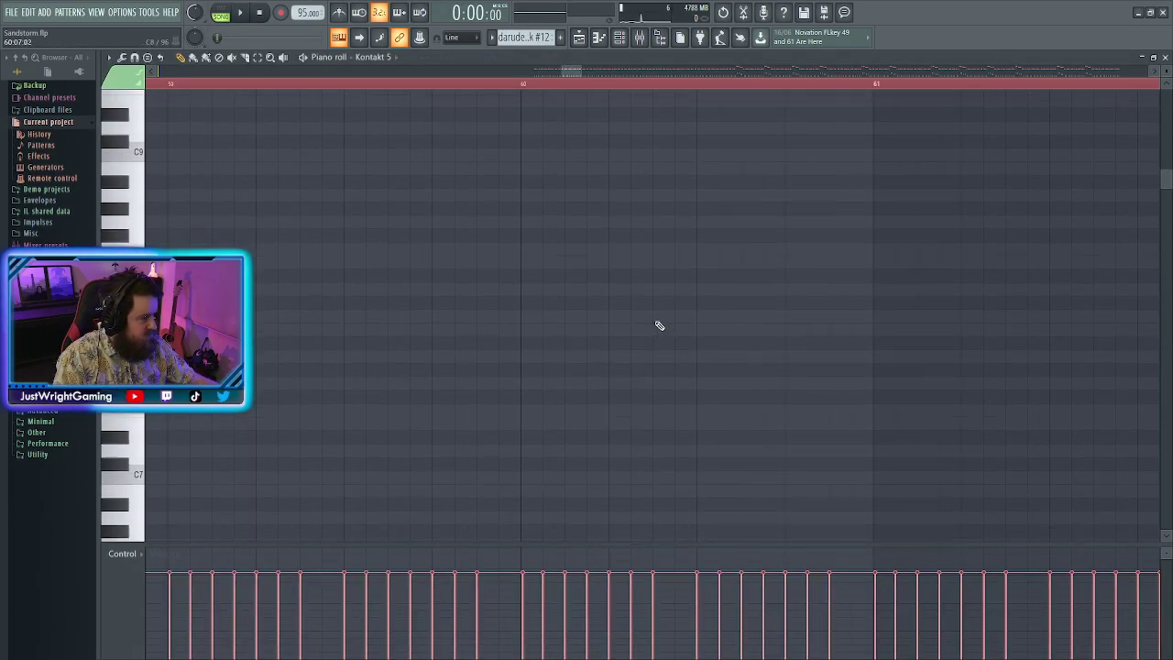
scroll(675, 328, "down", 5)
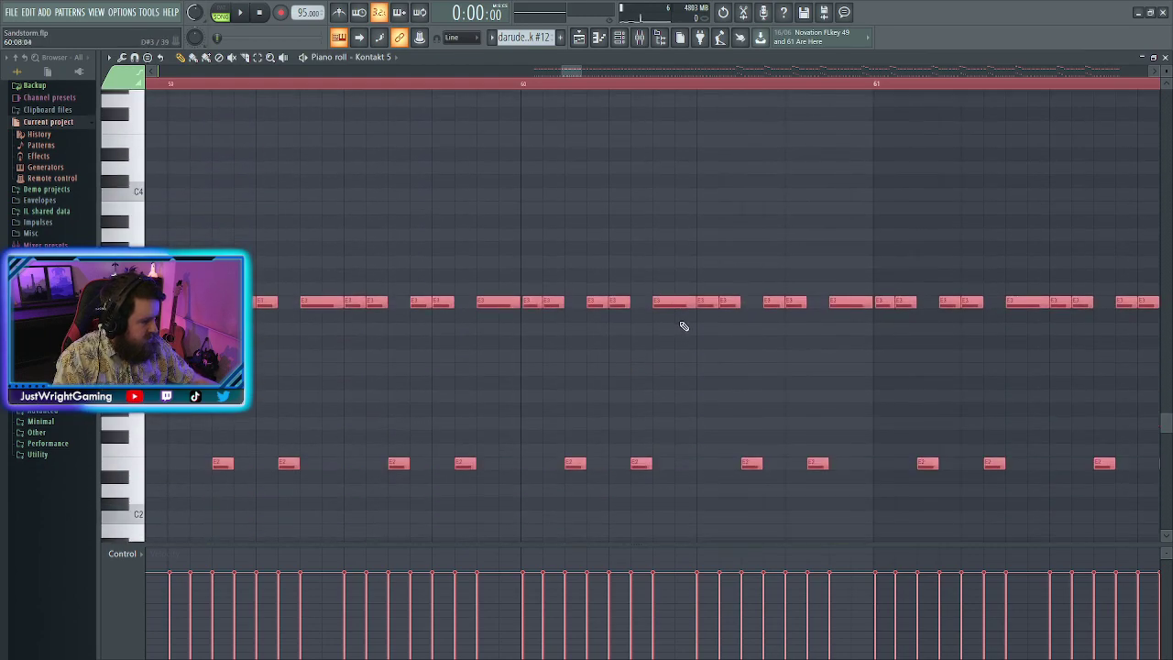
left_click(767, 274)
left_click(580, 42)
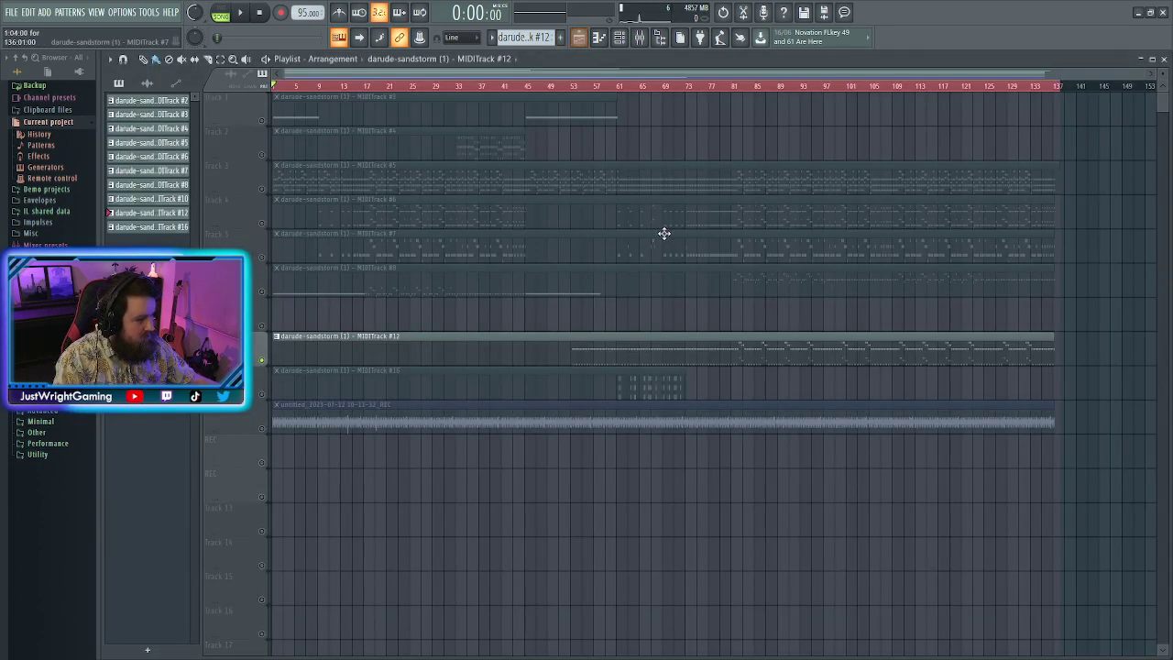
left_click(579, 86)
key("space")
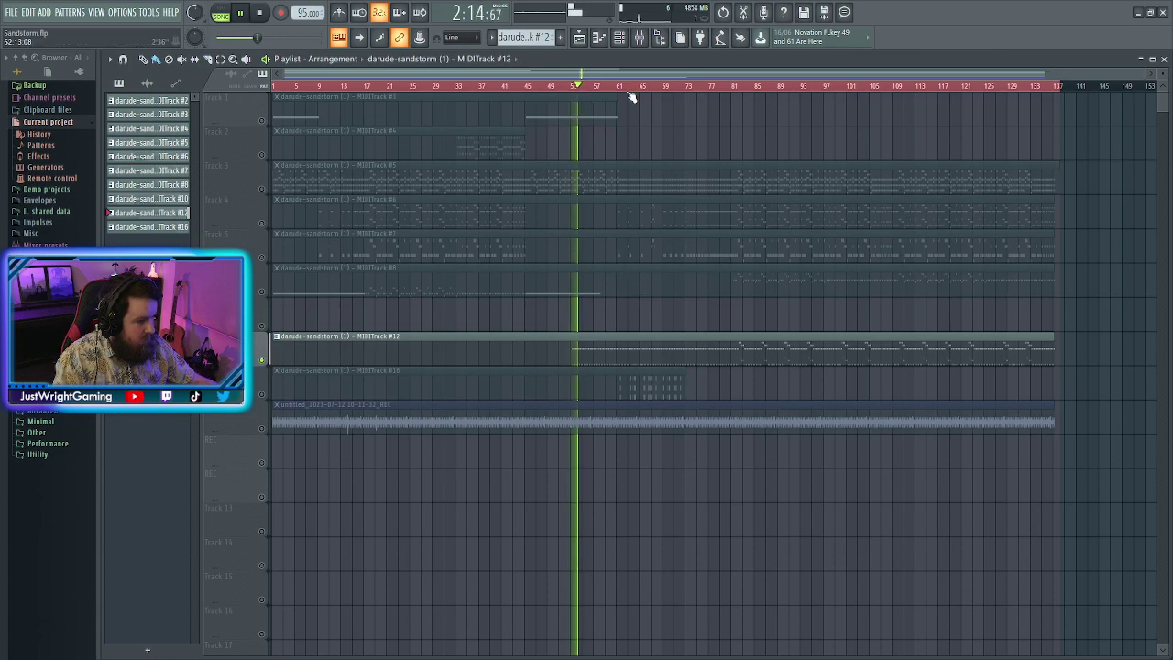
Rename the Kontakt 5 channel Trombone and route it to mixer track 7
left_click(620, 41)
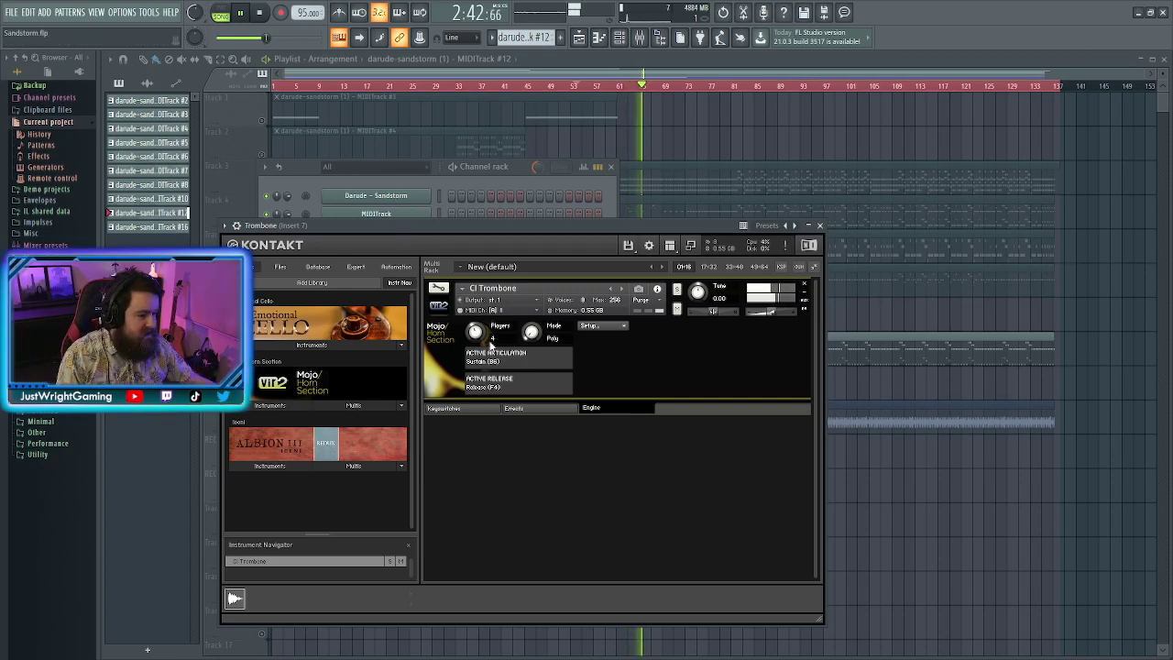
left_click(820, 225)
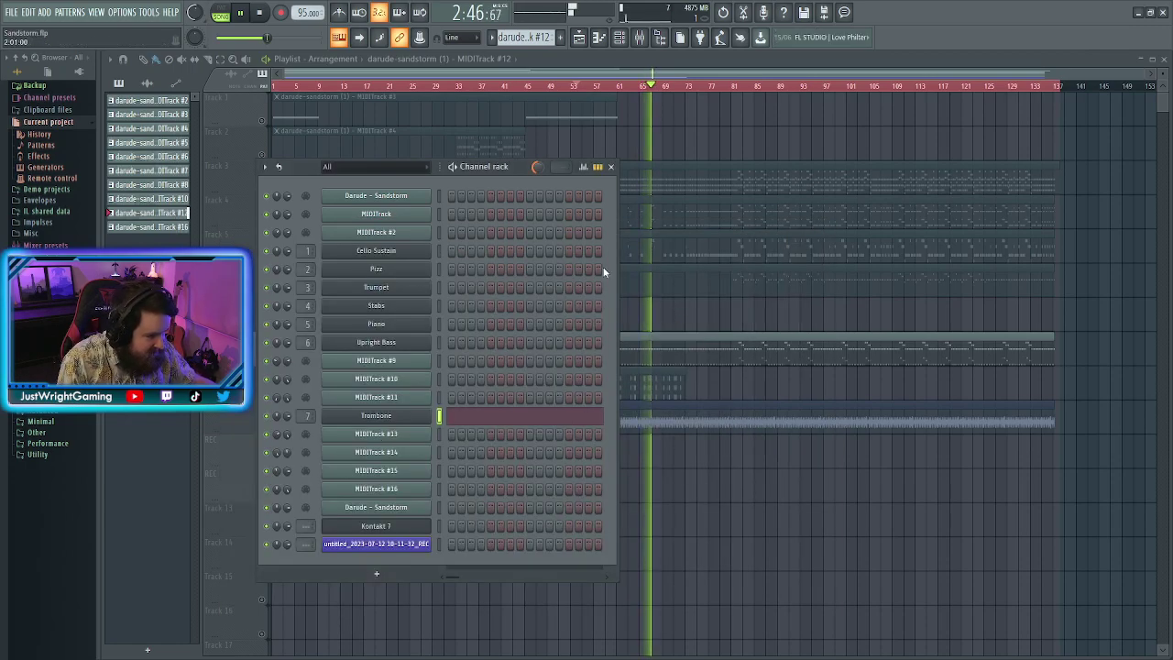
left_click(610, 166)
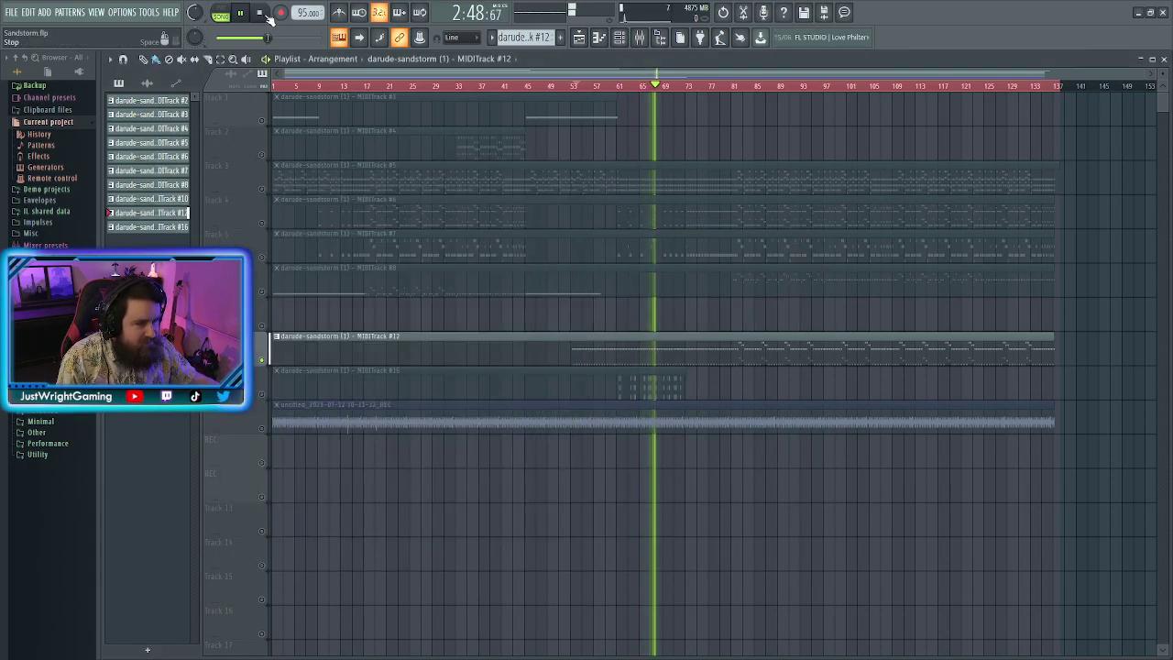
Transpose all of the Trombone pattern's notes up one octave, moving the first note to E4
left_click(576, 86)
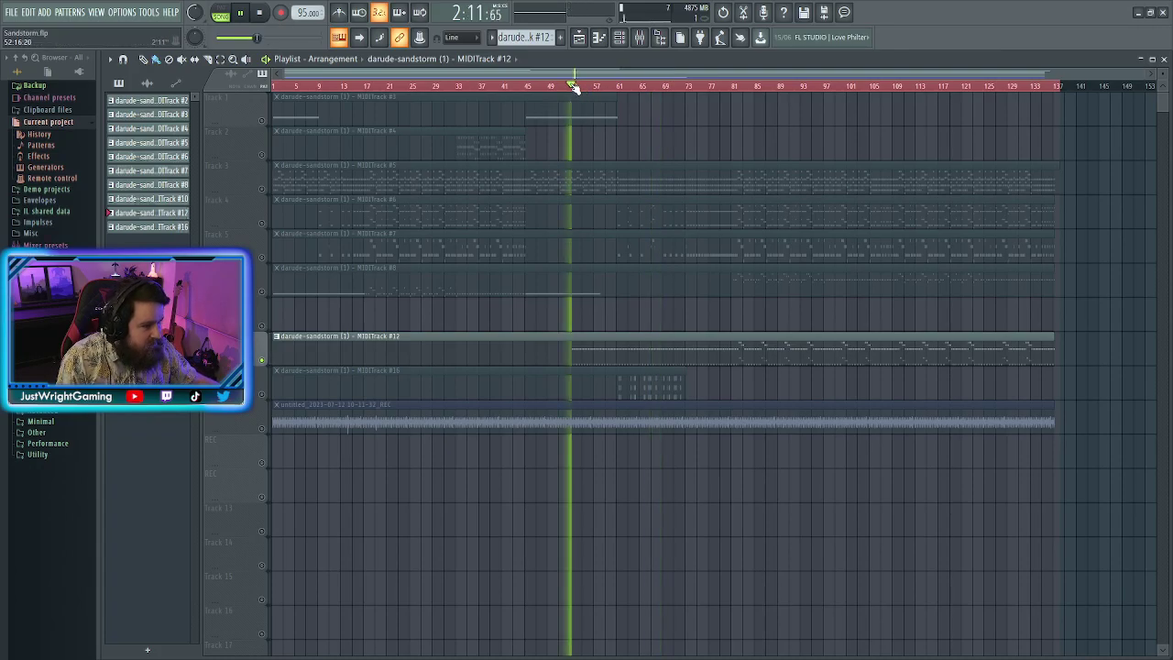
key("space")
double_click(606, 347)
scroll(611, 348, "down", 6)
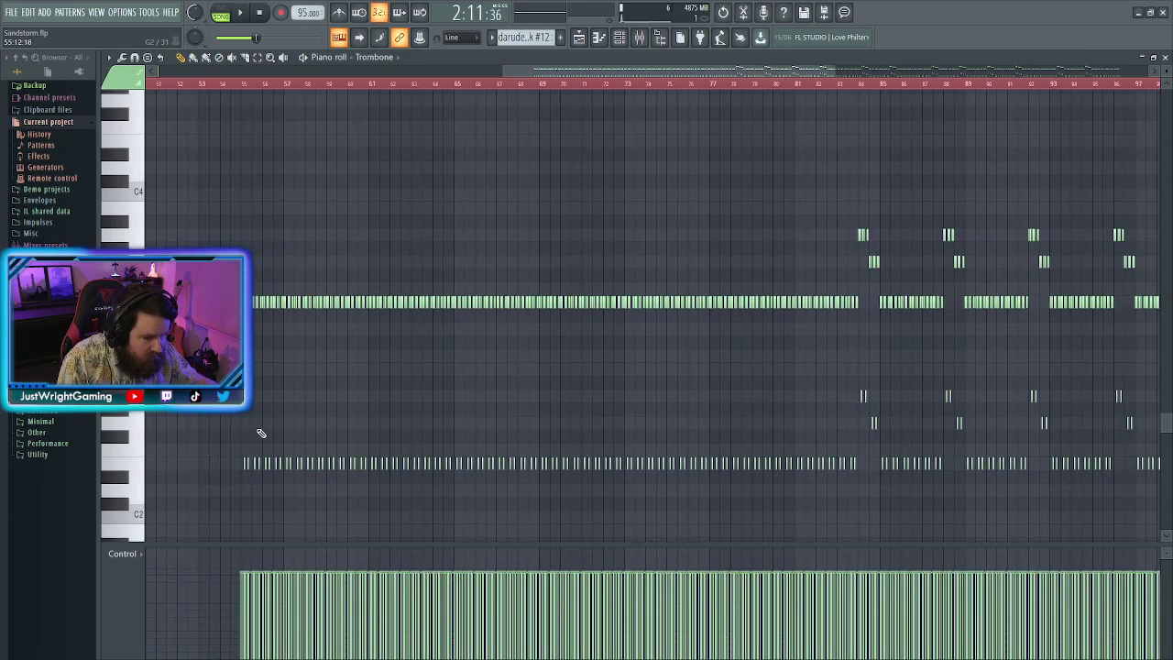
scroll(247, 450, "down", 5)
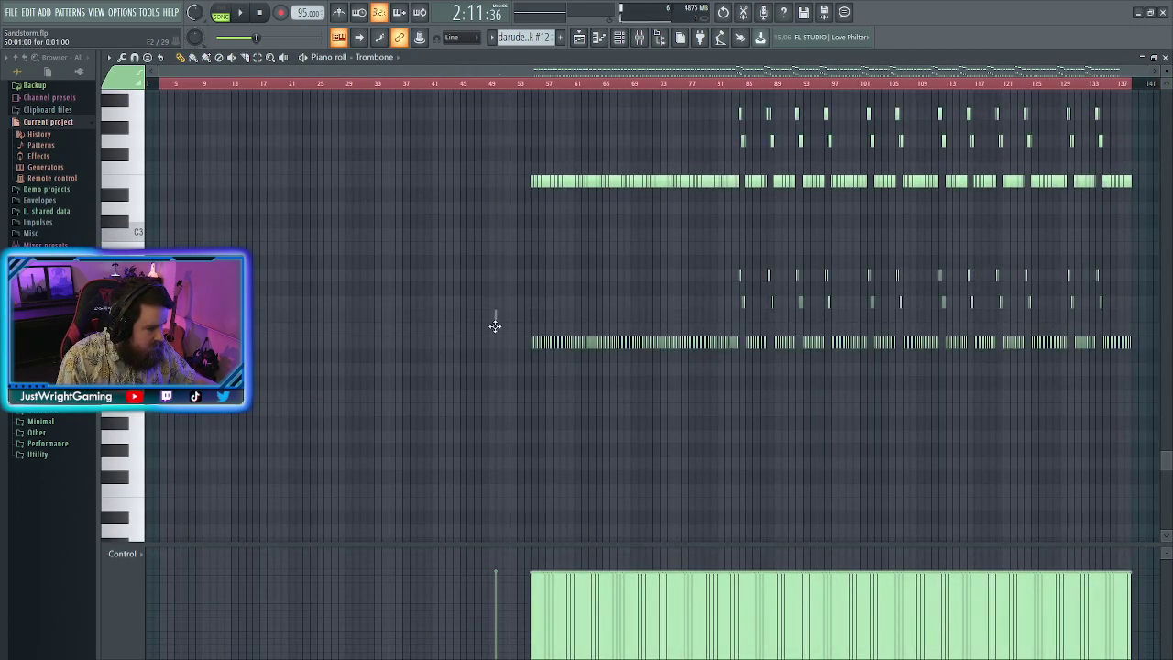
key("ctrl+a")
scroll(558, 241, "up", 8)
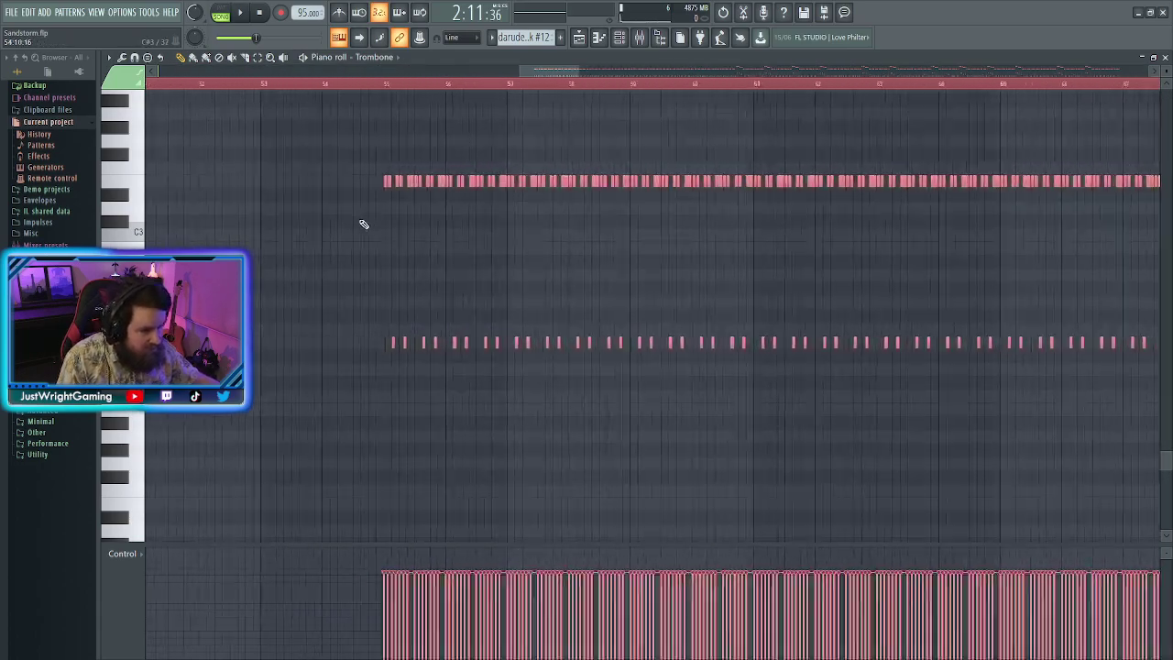
scroll(475, 403, "up", 4)
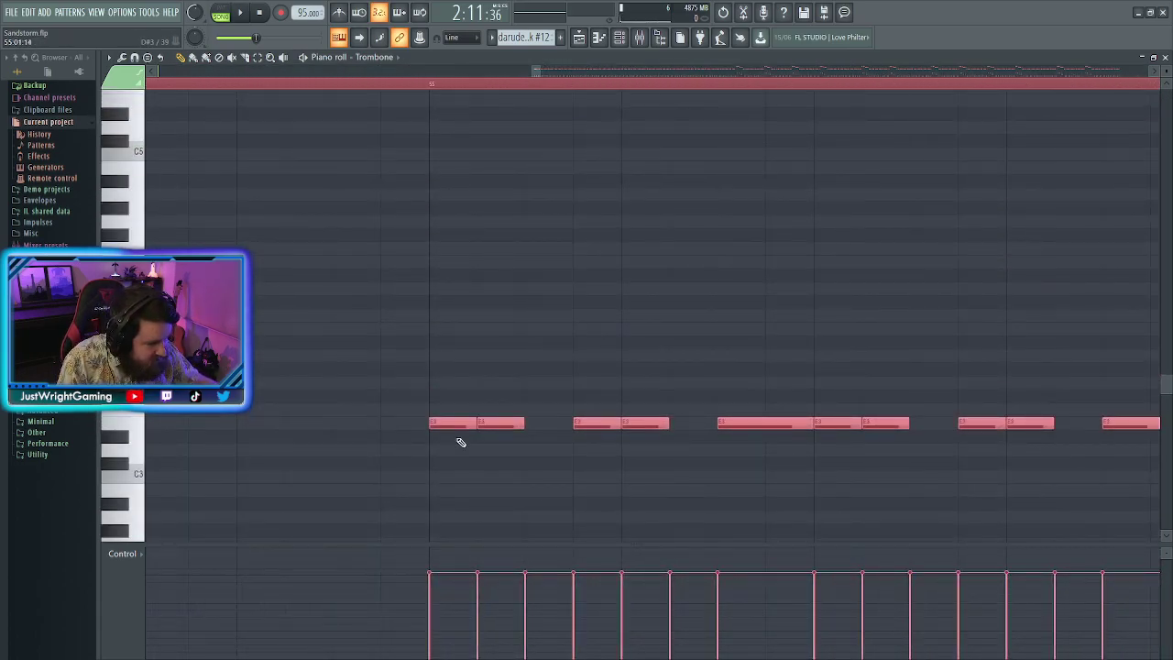
left_click_drag(456, 428, 463, 261)
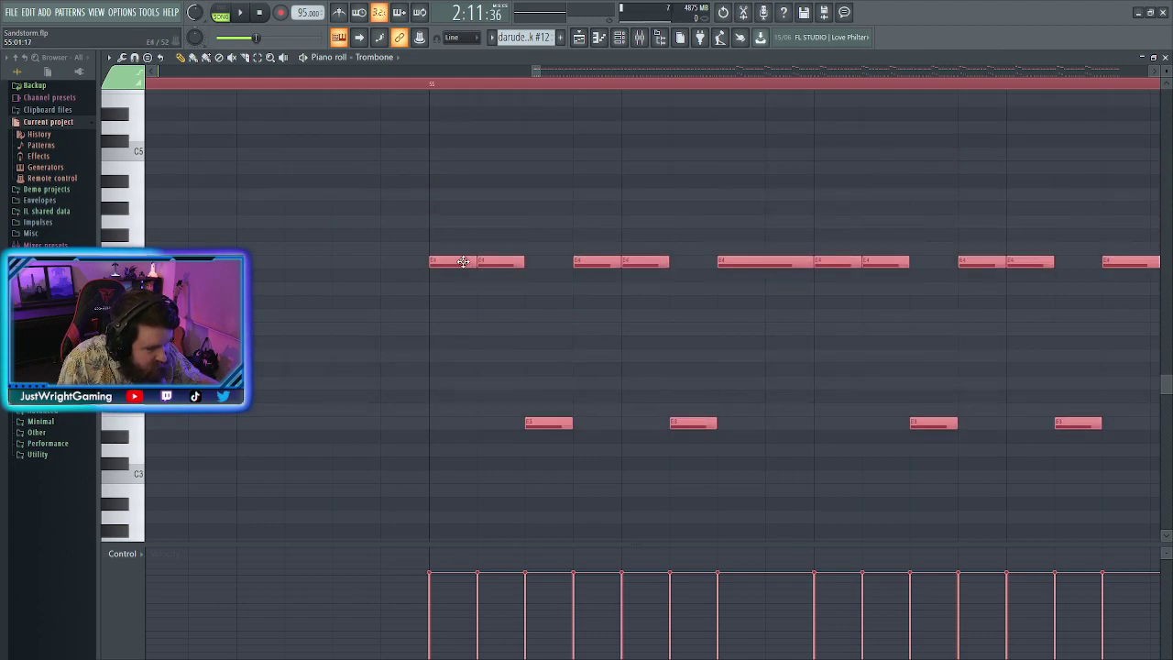
Audition the transposed Trombone notes briefly, deselect them, and return to the playlist
key("space")
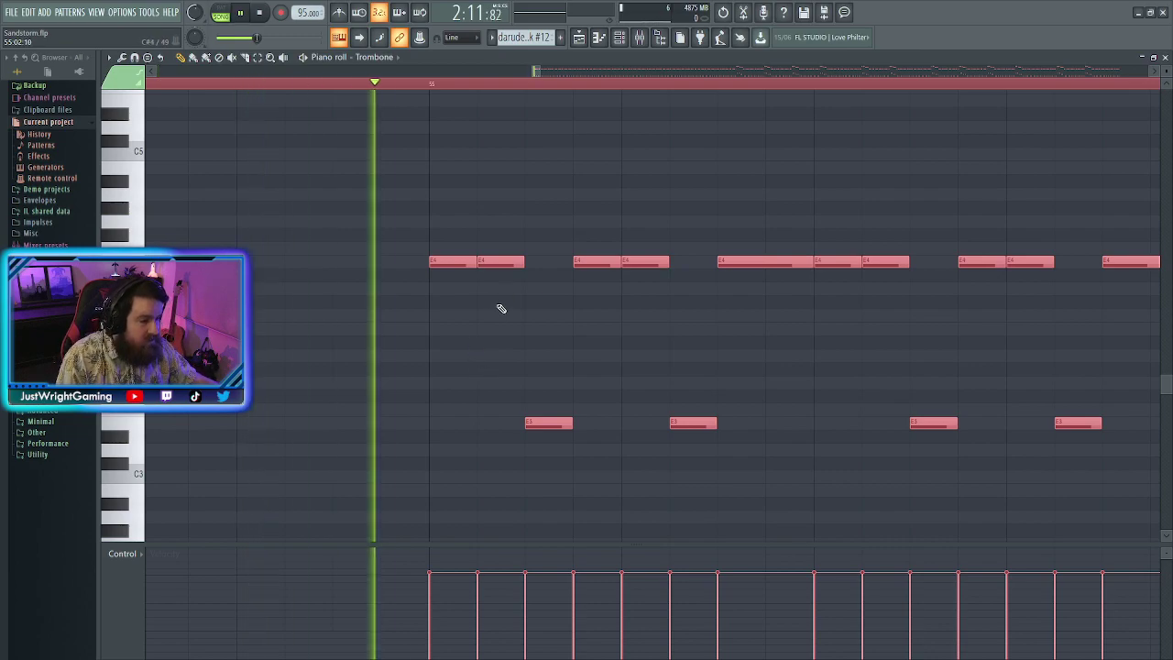
scroll(466, 361, "down", 3)
key("ctrl+d")
key("space")
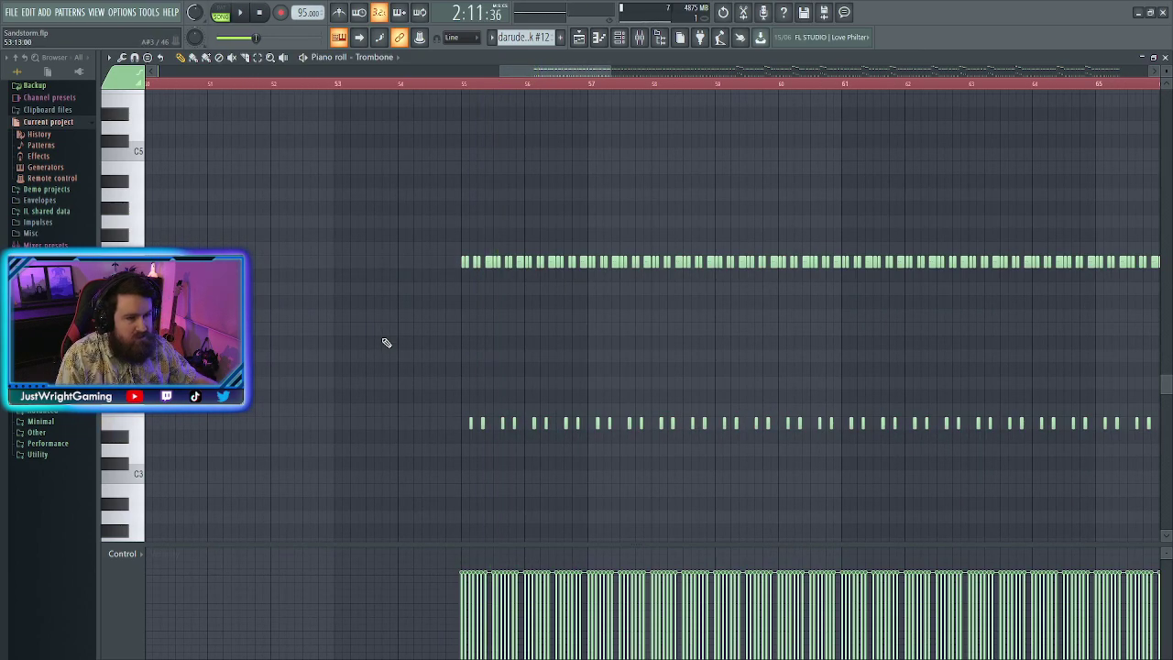
left_click(579, 38)
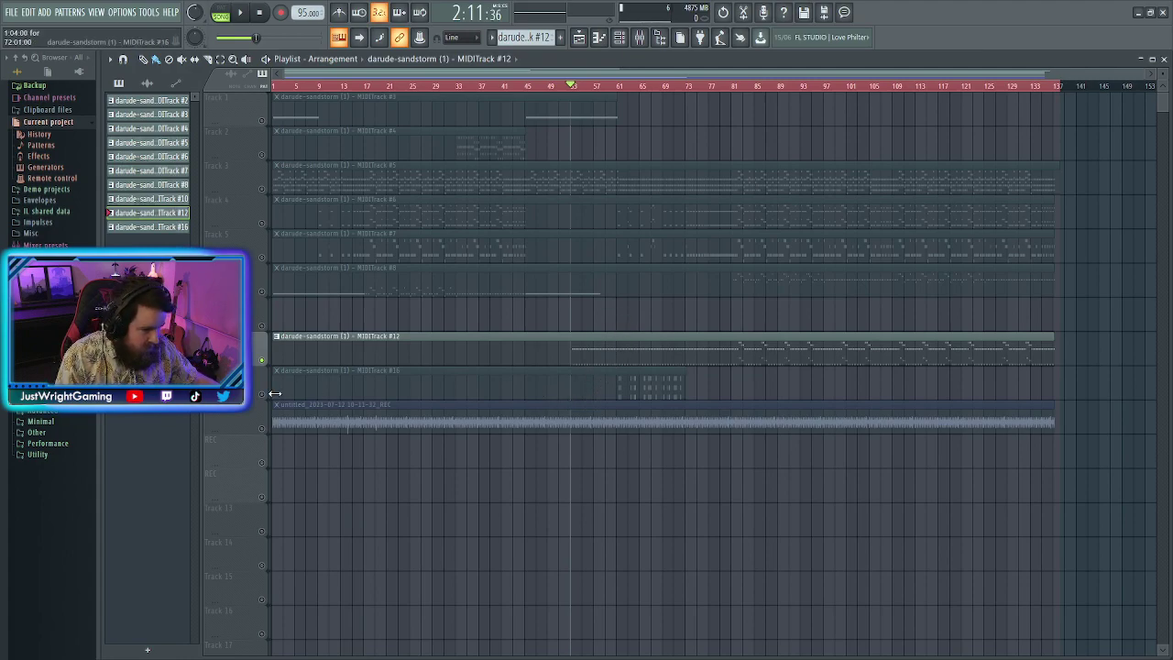
Solo Track 9 and play it from around bar 62
left_click(343, 385)
key("space")
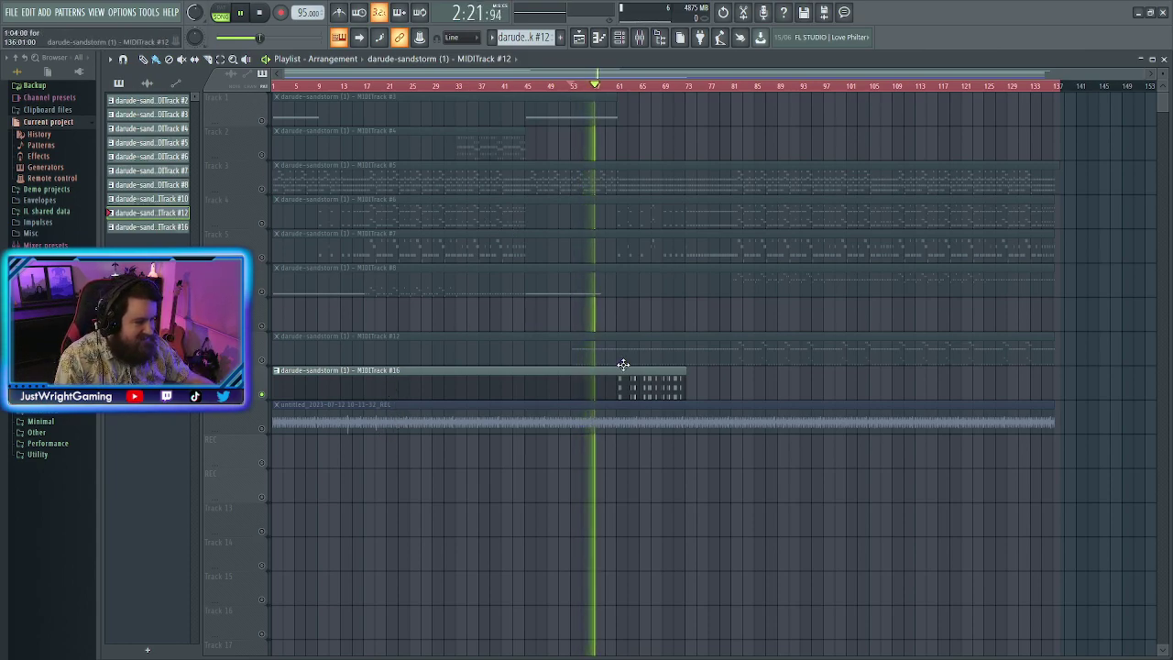
left_click(628, 86)
scroll(639, 389, "up", 3)
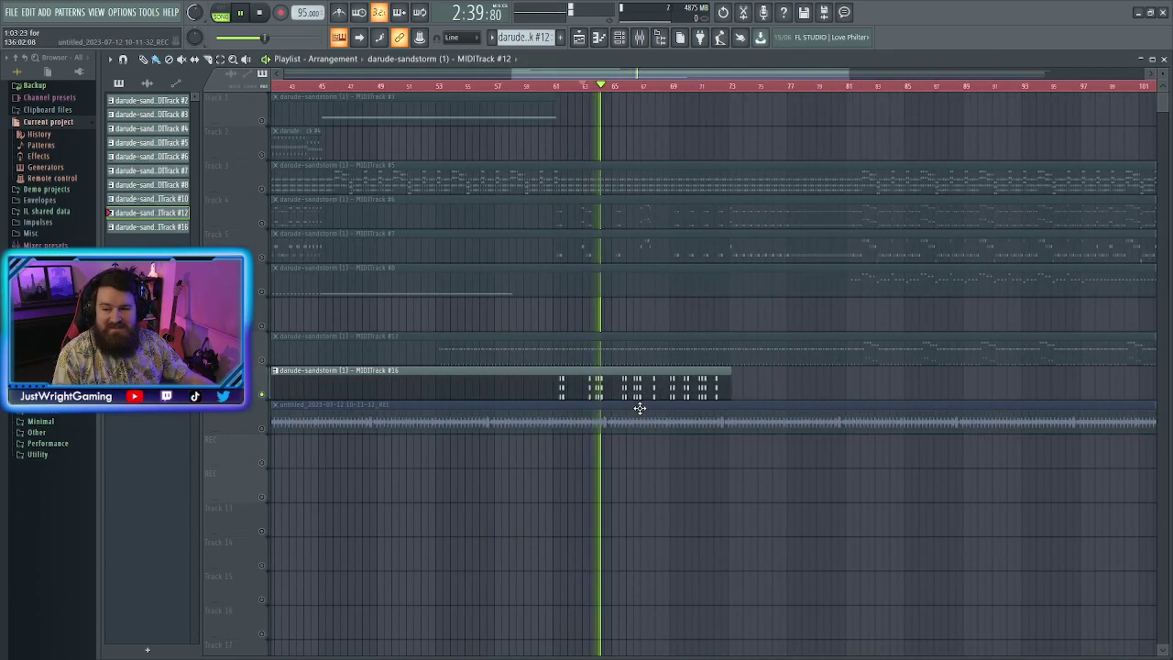
Replace the MIDITrack #16 channel with Kontakt 5 and load CI Trumpet.nki from the Mojo Horn Section library
left_click(619, 38)
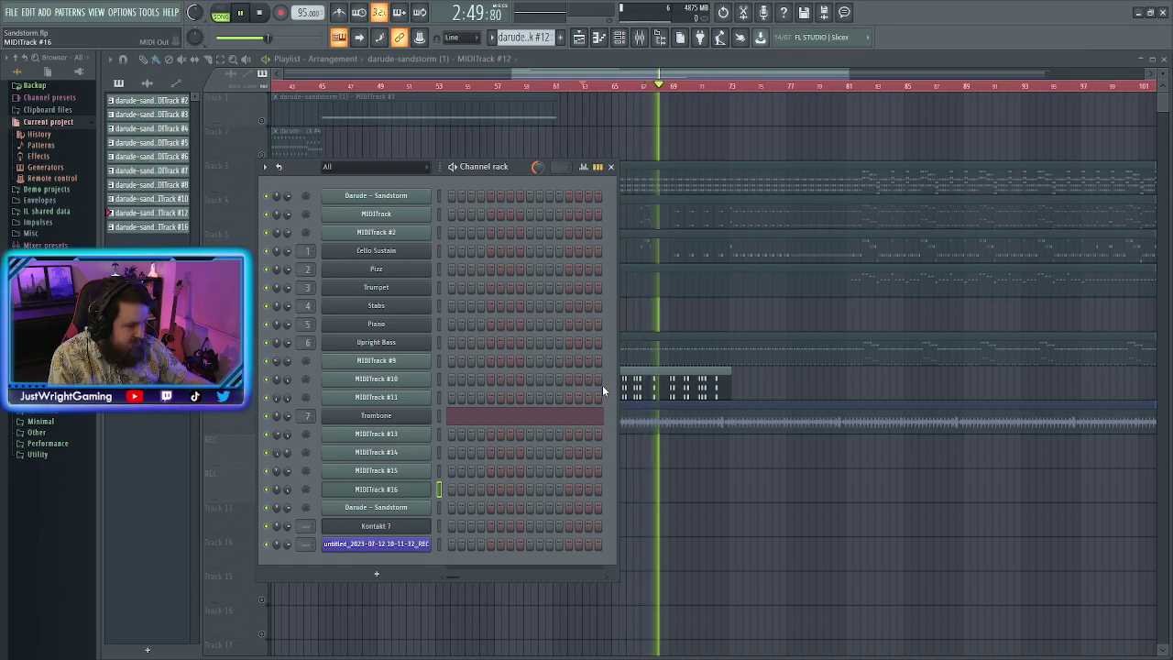
left_click(375, 488)
left_click(319, 386)
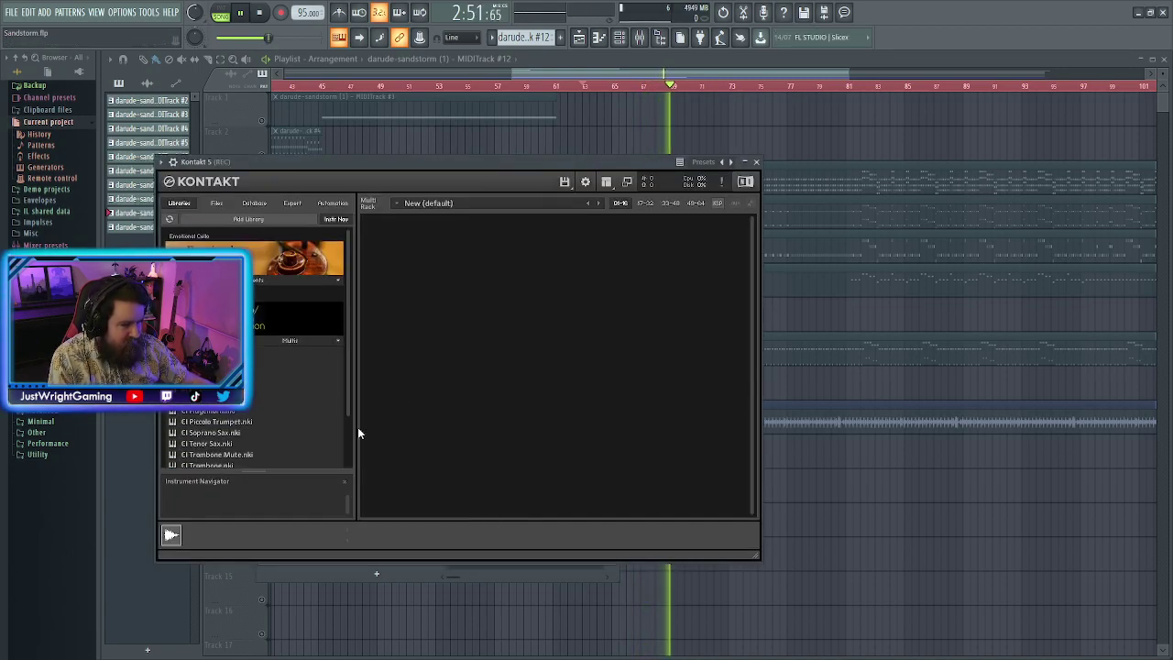
scroll(288, 414, "down", 1)
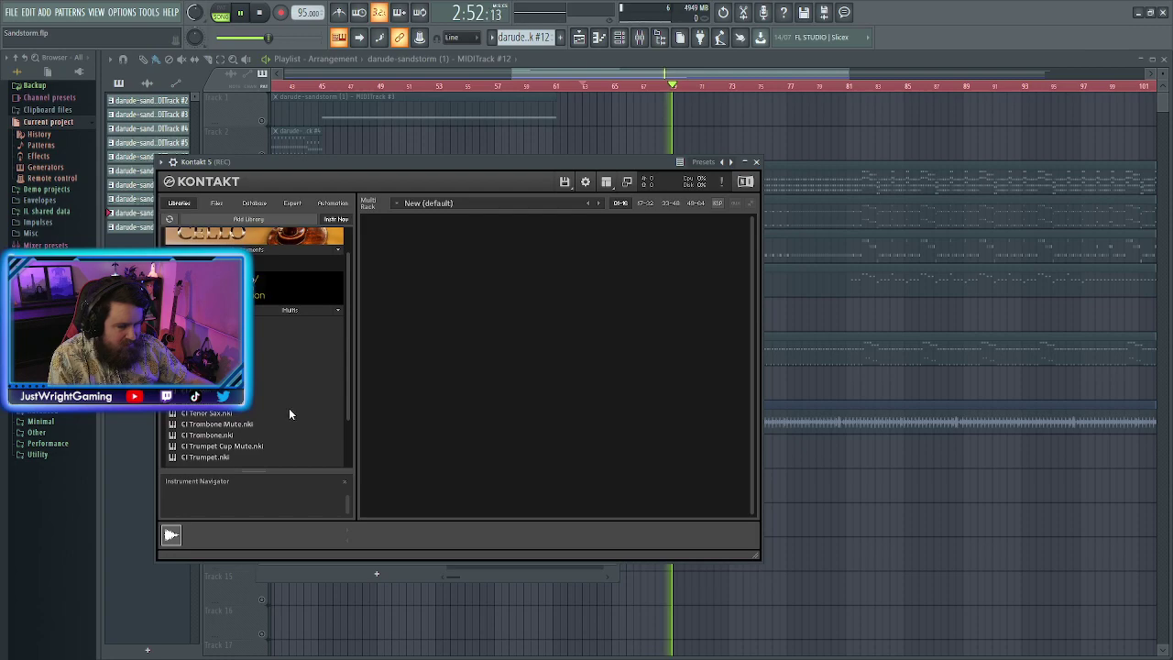
double_click(206, 456)
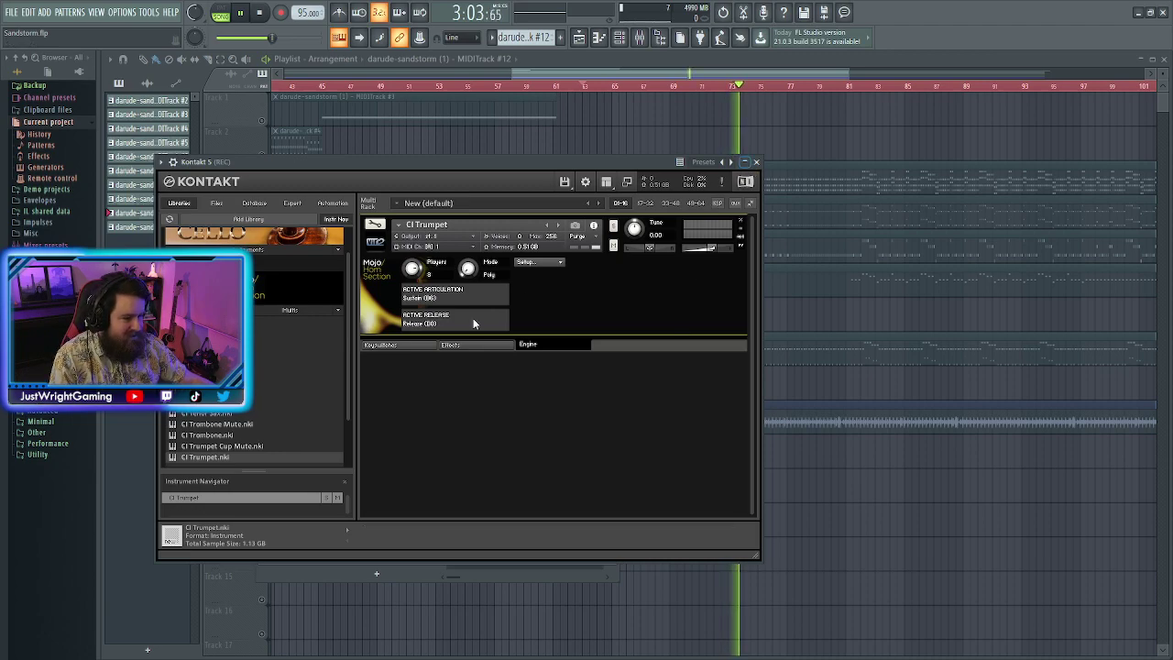
left_click(756, 161)
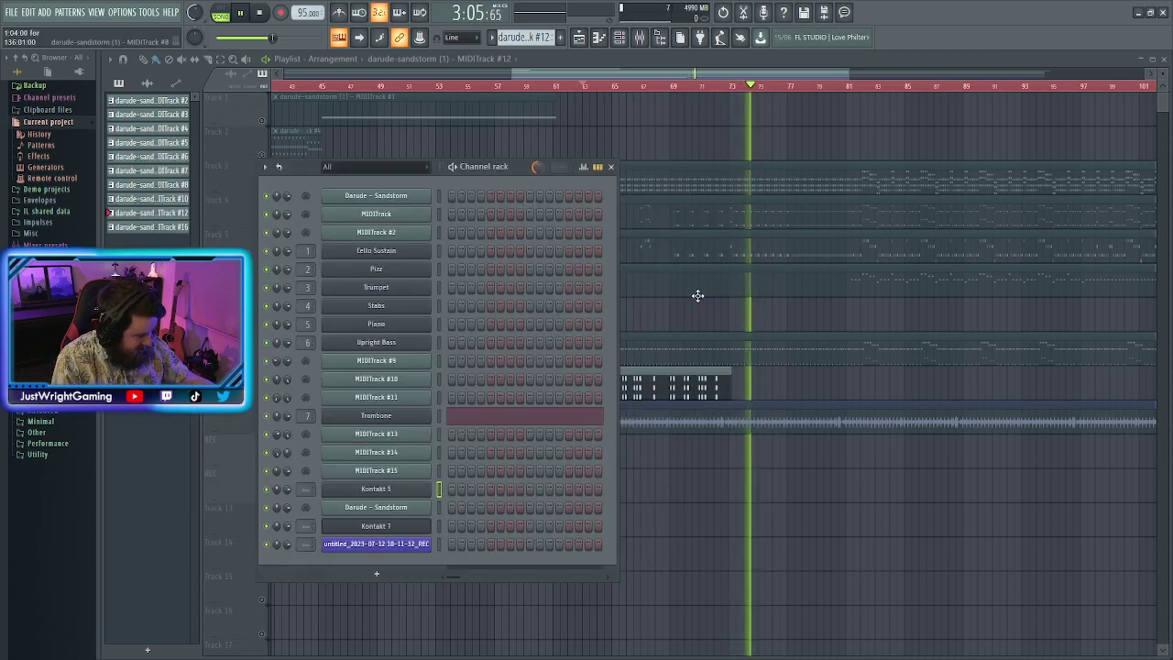
Play Track 9 from around bar 65 and examine the MIDITrack #16 notes in the piano roll
left_click(642, 89)
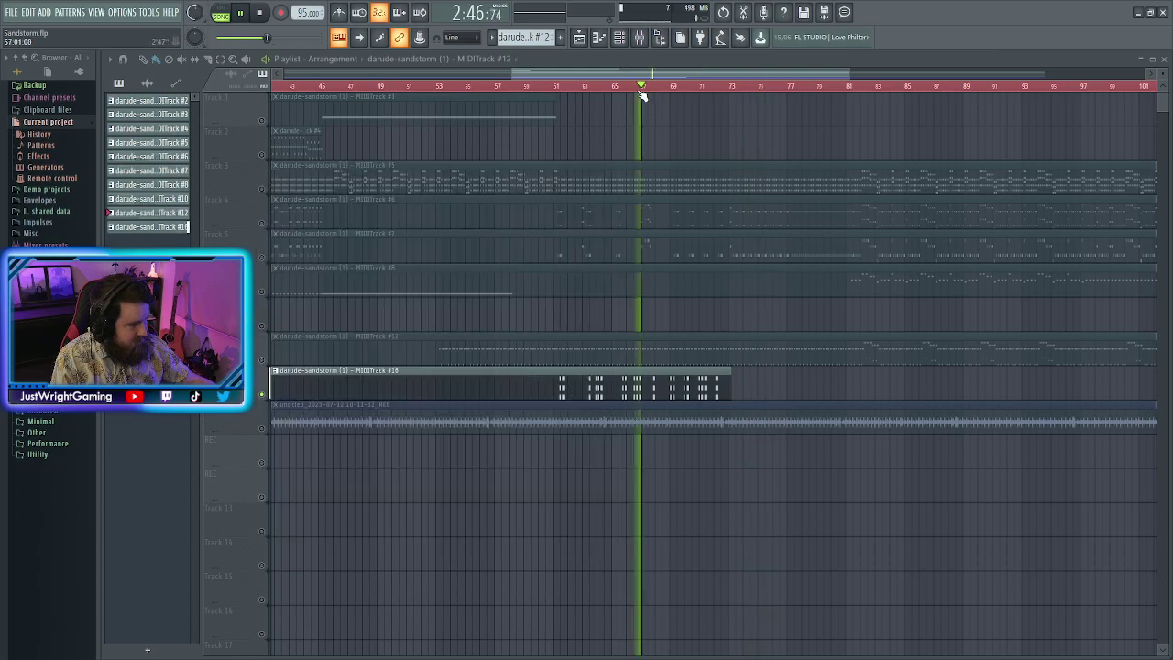
left_click(620, 89)
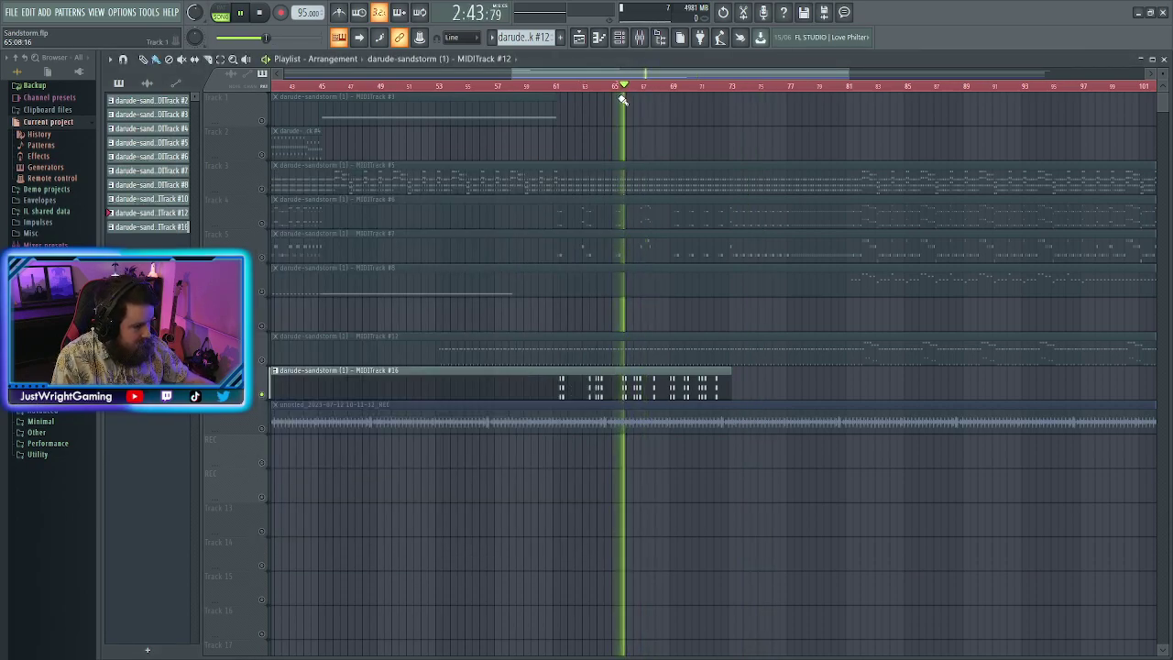
double_click(612, 390)
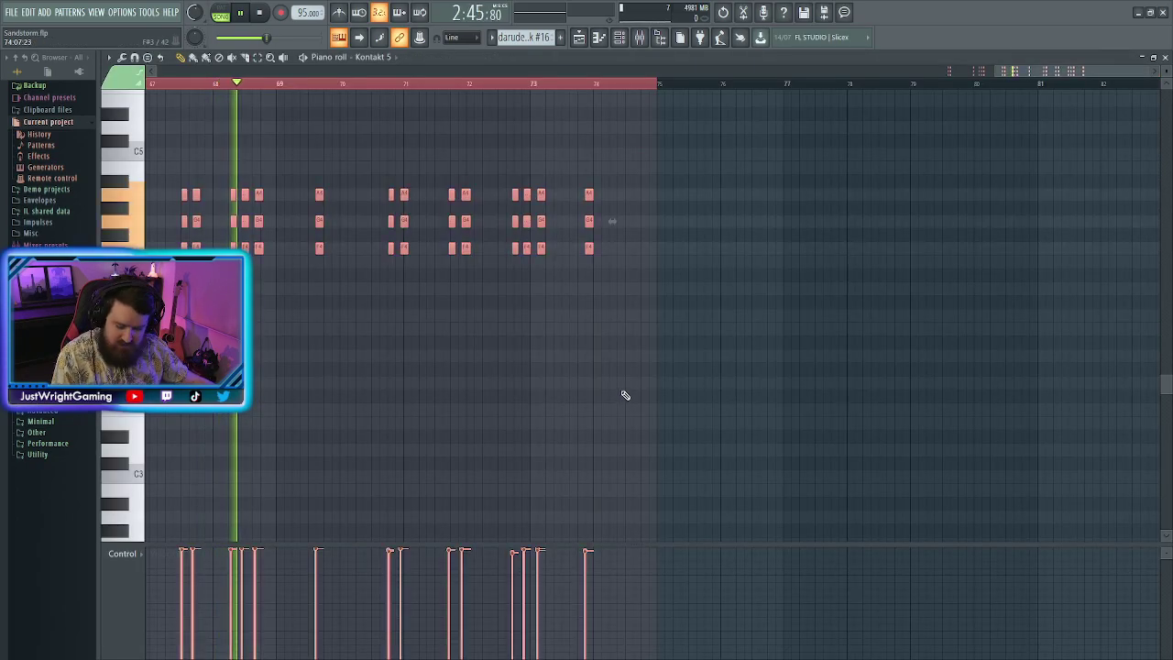
left_click(624, 395)
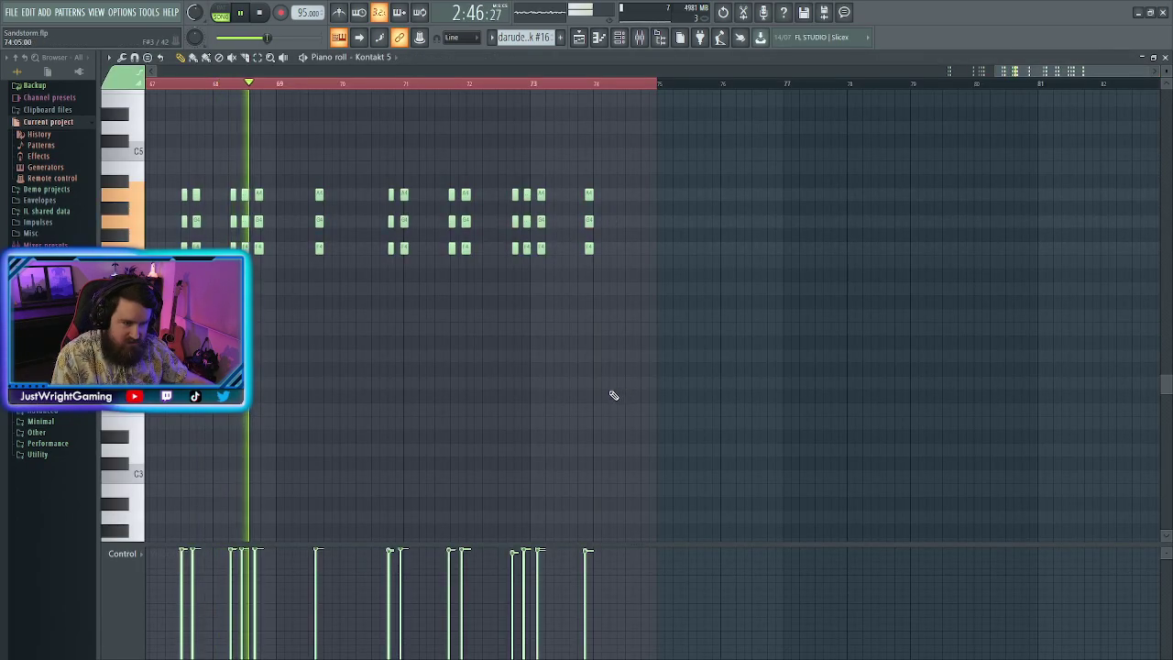
Rename the new Kontakt 5 channel Trumpet and route it to mixer track 8
left_click(579, 39)
key("F6")
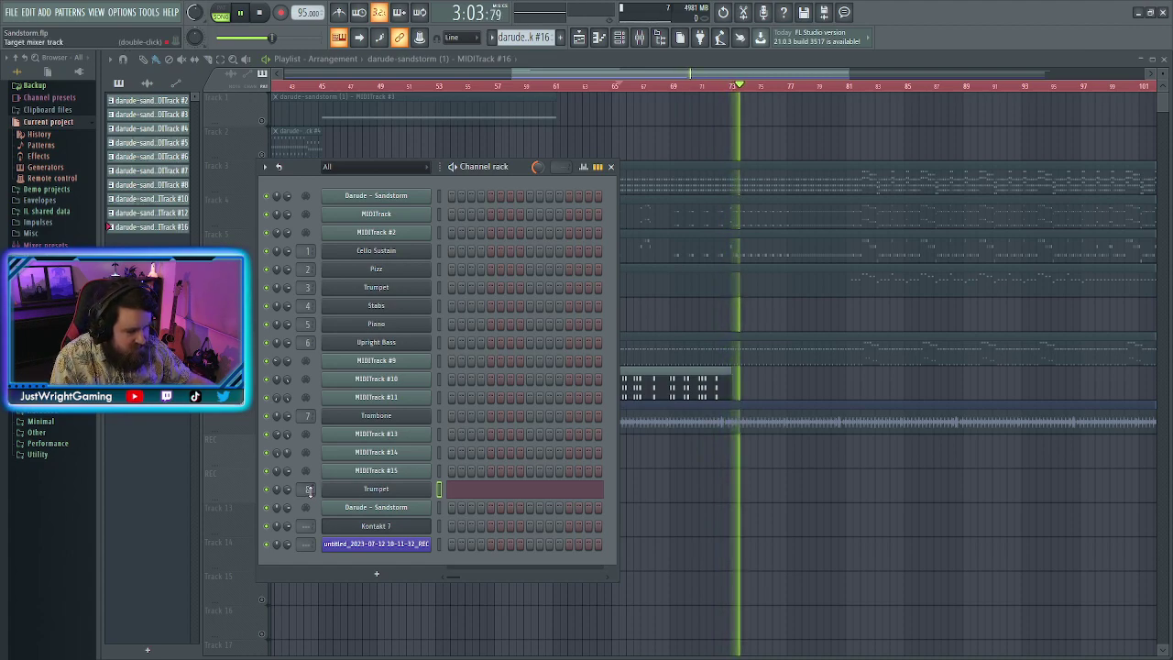
scroll(308, 490, "up", 8)
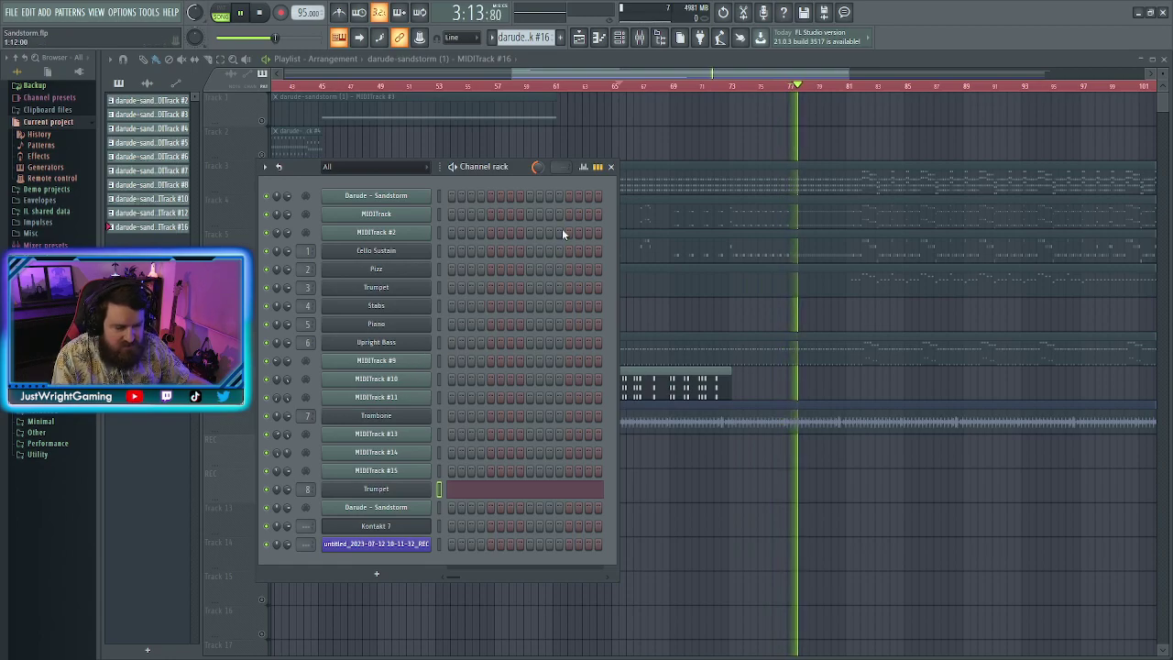
Stop playback, unsolo Track 9 so all tracks sound, and play the whole arrangement from the start
left_click(610, 167)
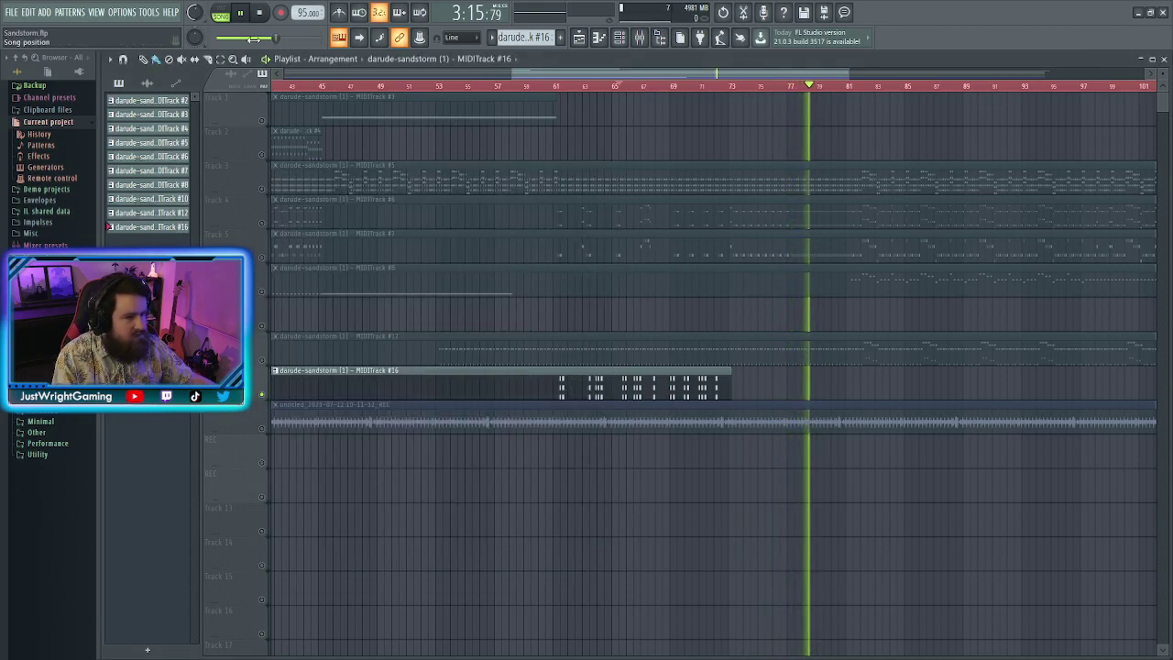
key("space")
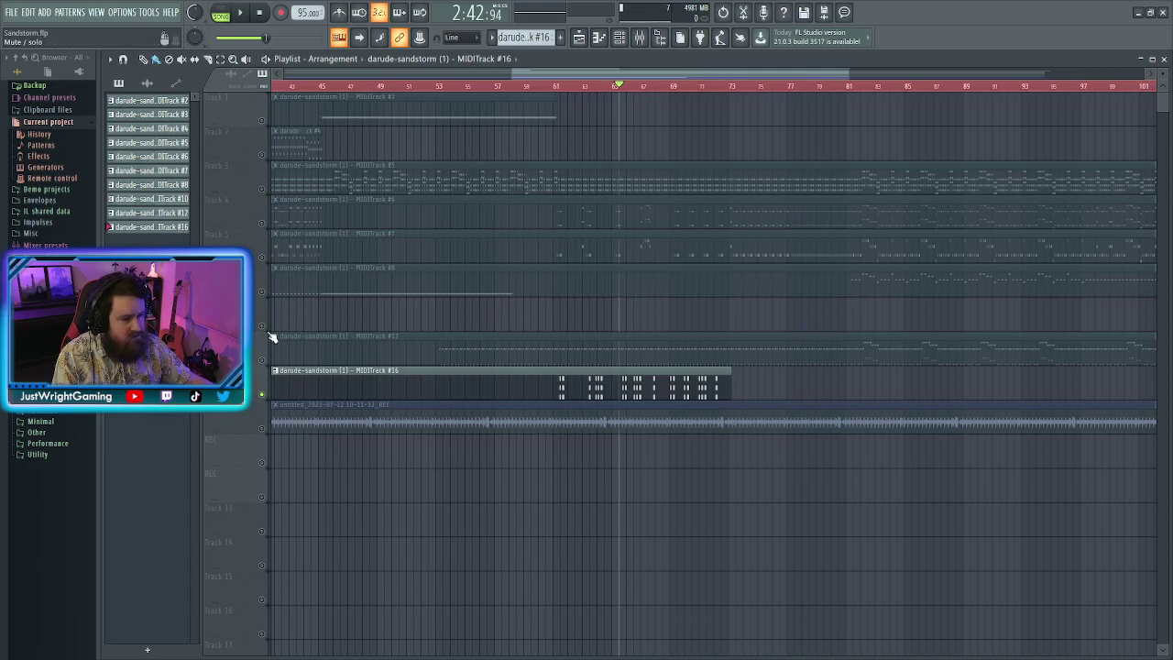
right_click(262, 395)
scroll(537, 315, "down", 3, "ctrl")
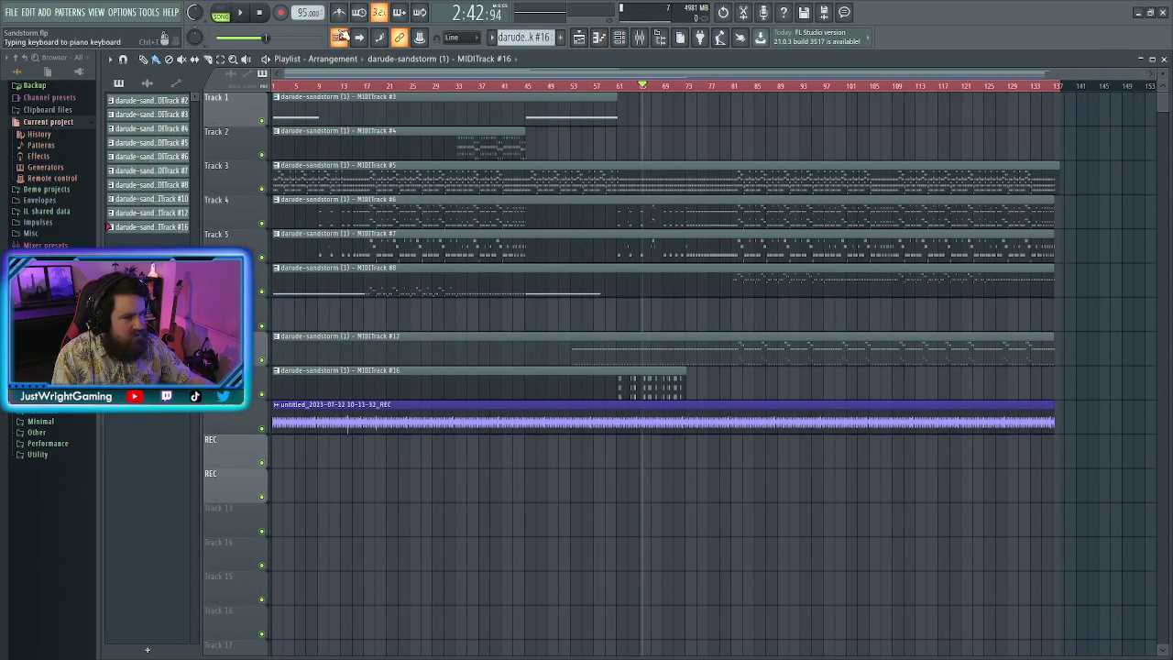
left_click(240, 12)
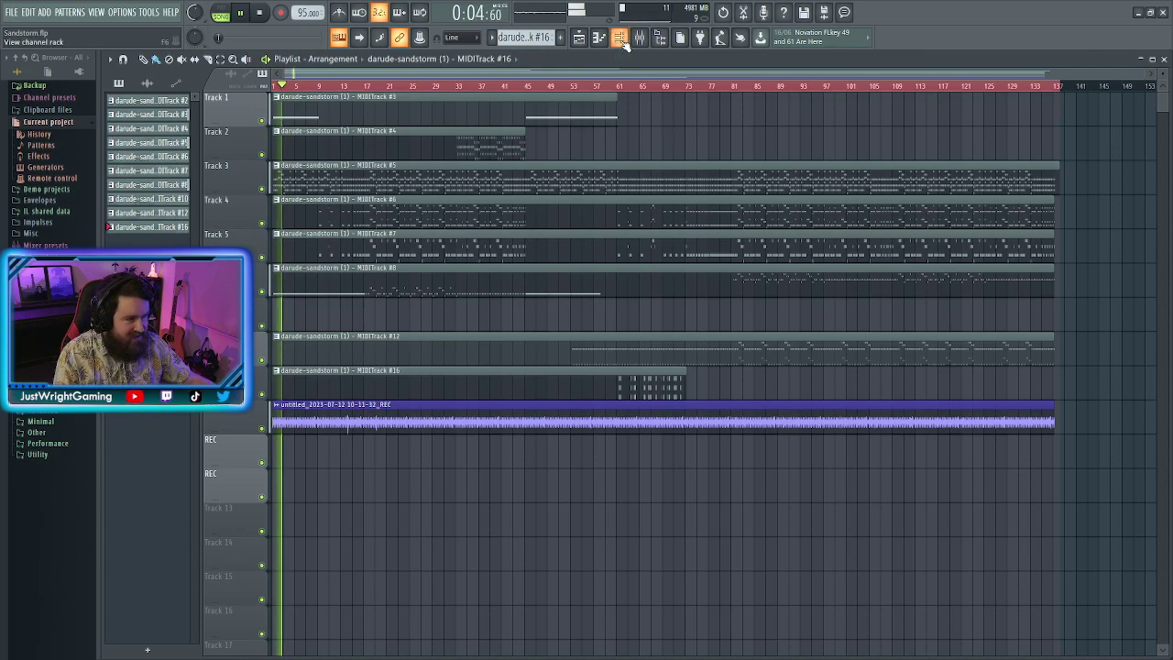
Review the instrument settings of the Cello Sustain, Pizz, Trumpet, Stabs, Upright Bass and Trombone channels while the song plays
key("F6")
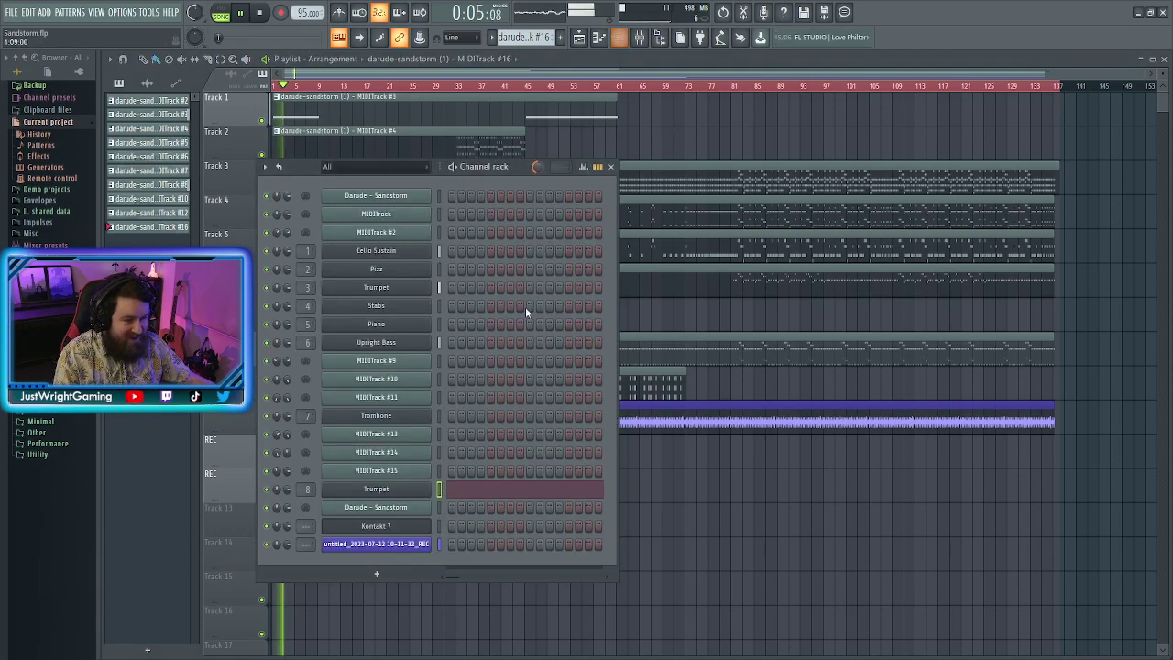
left_click(381, 251)
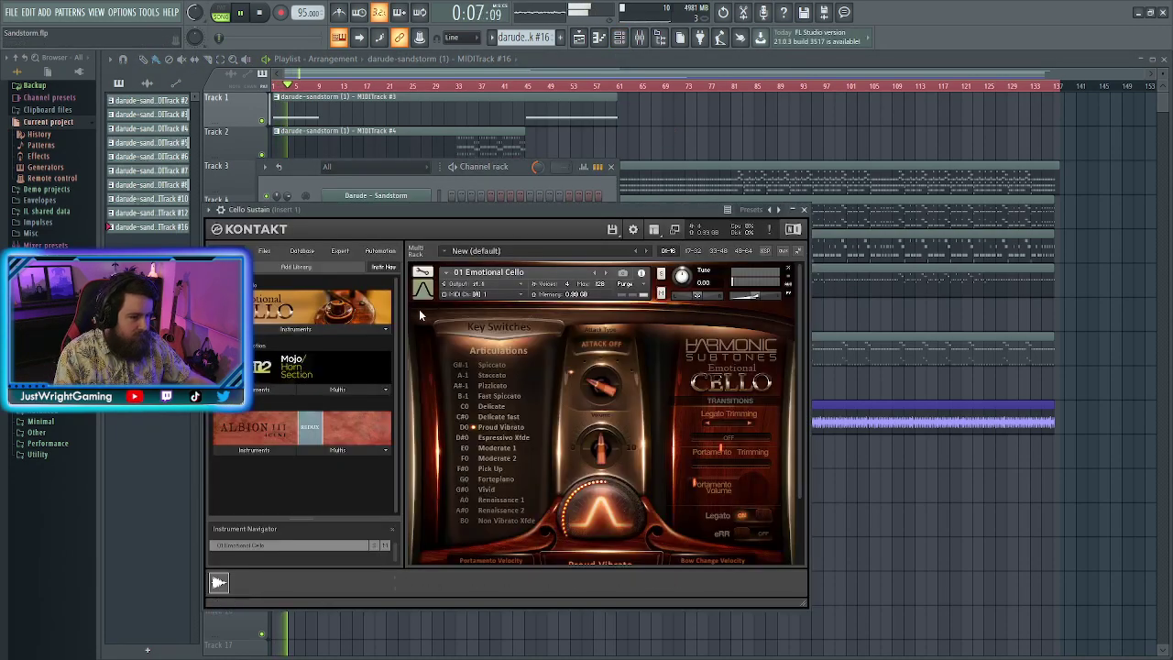
left_click(804, 209)
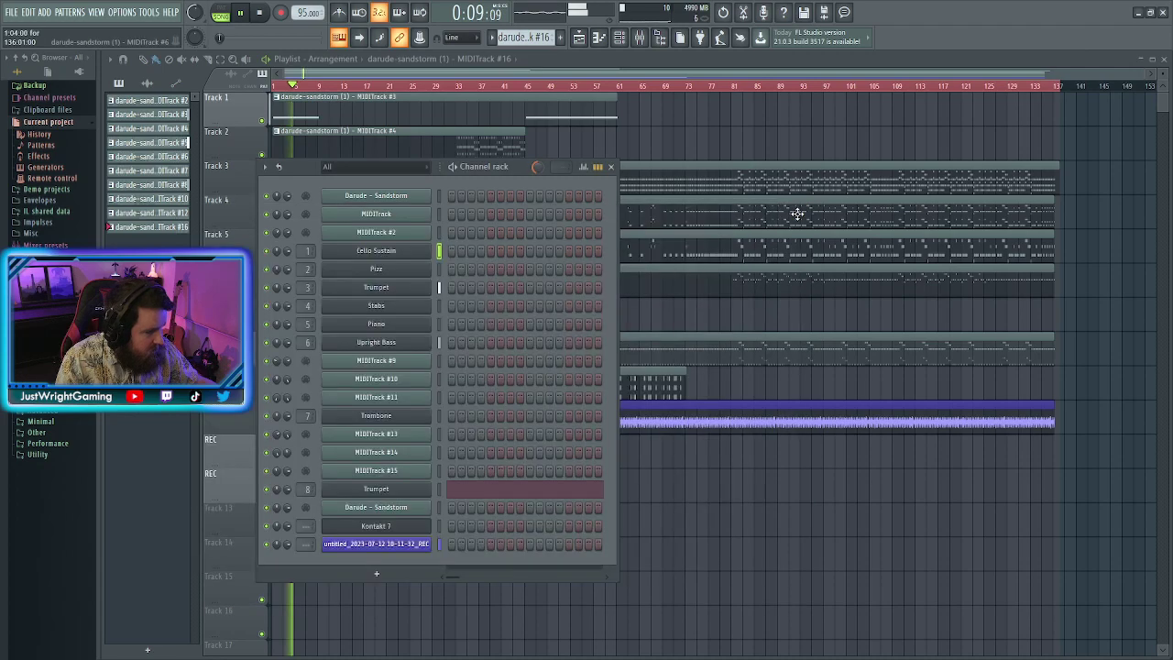
left_click(379, 271)
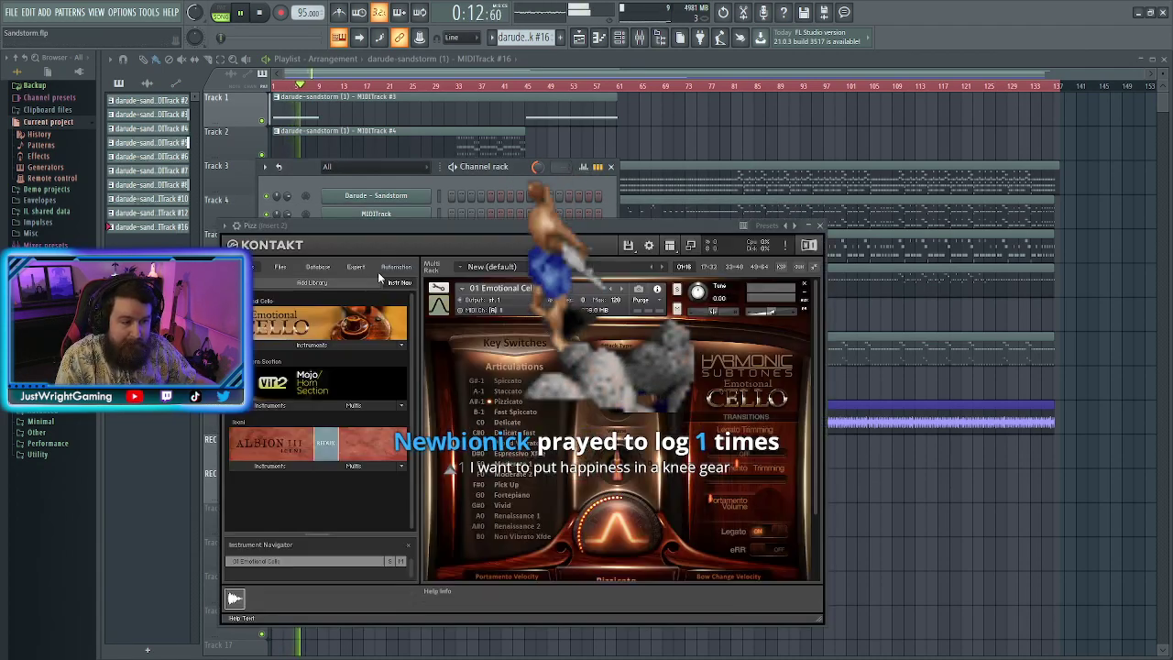
left_click(819, 226)
left_click(366, 327)
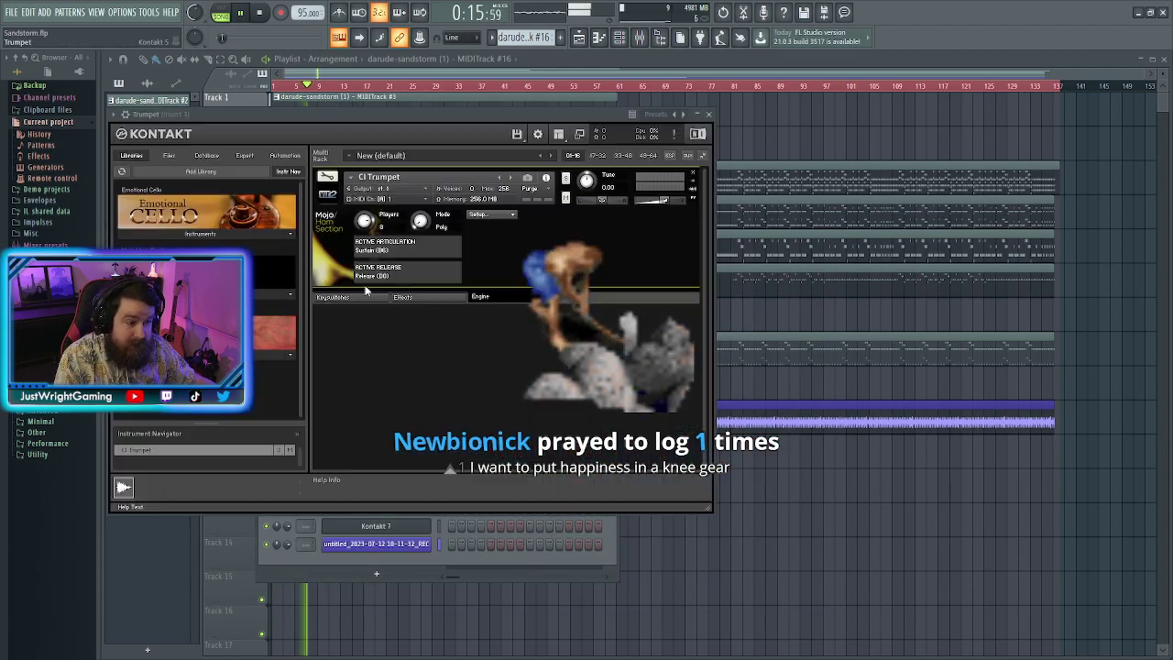
left_click(710, 116)
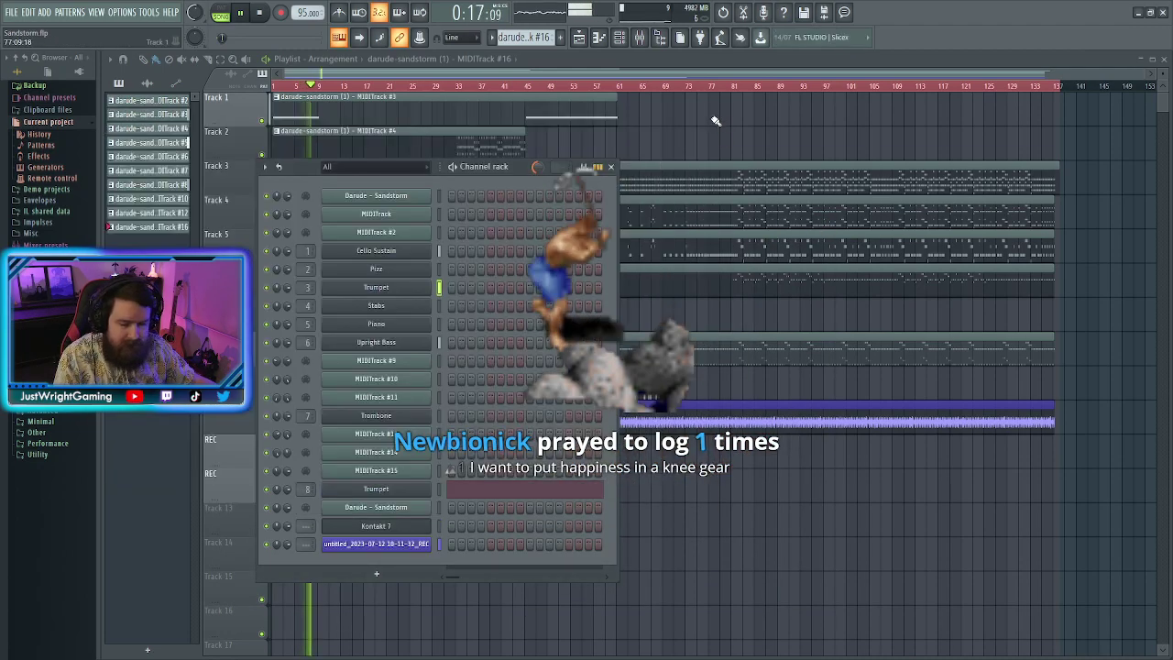
left_click(397, 310)
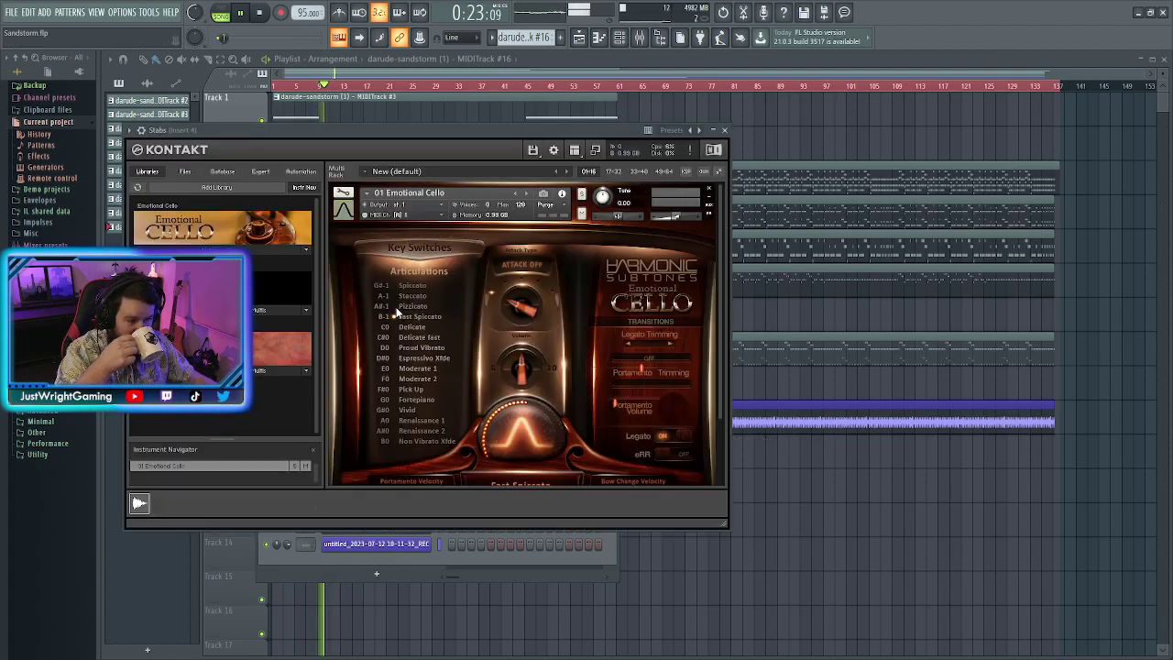
left_click(725, 130)
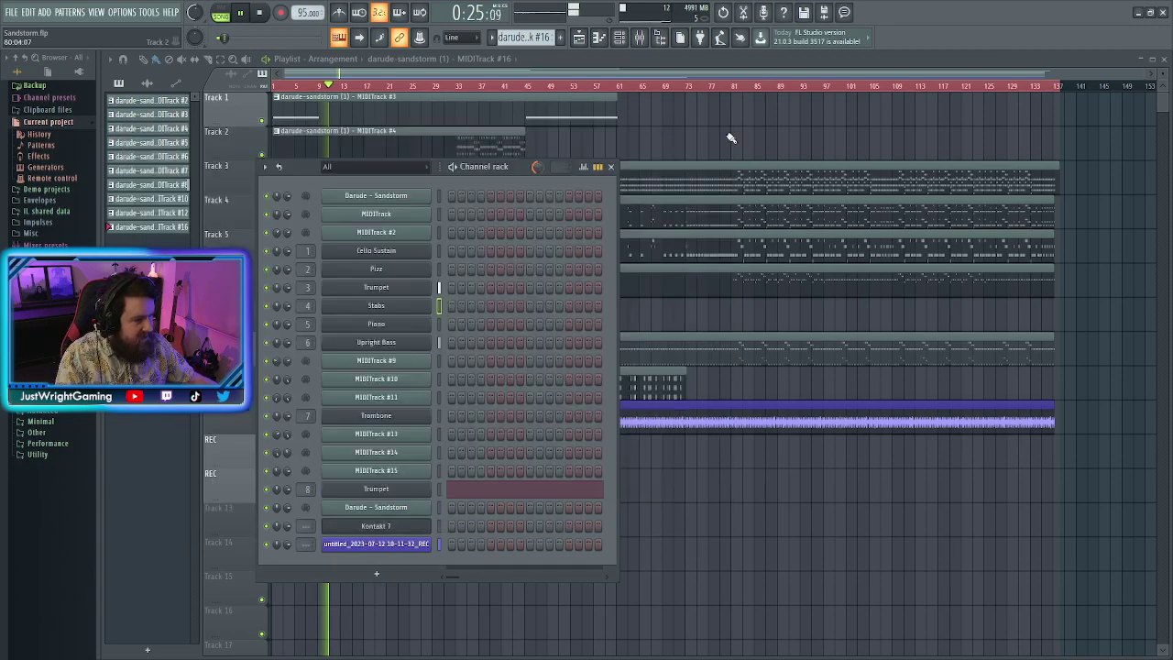
left_click(394, 344)
left_click(537, 162)
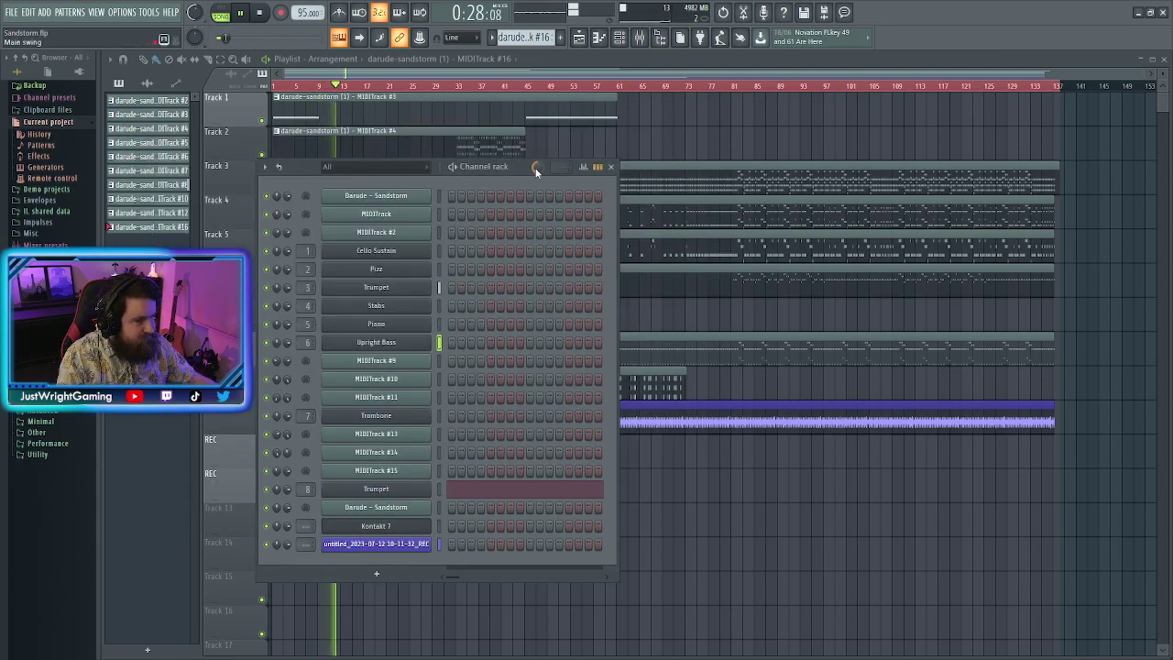
left_click(389, 418)
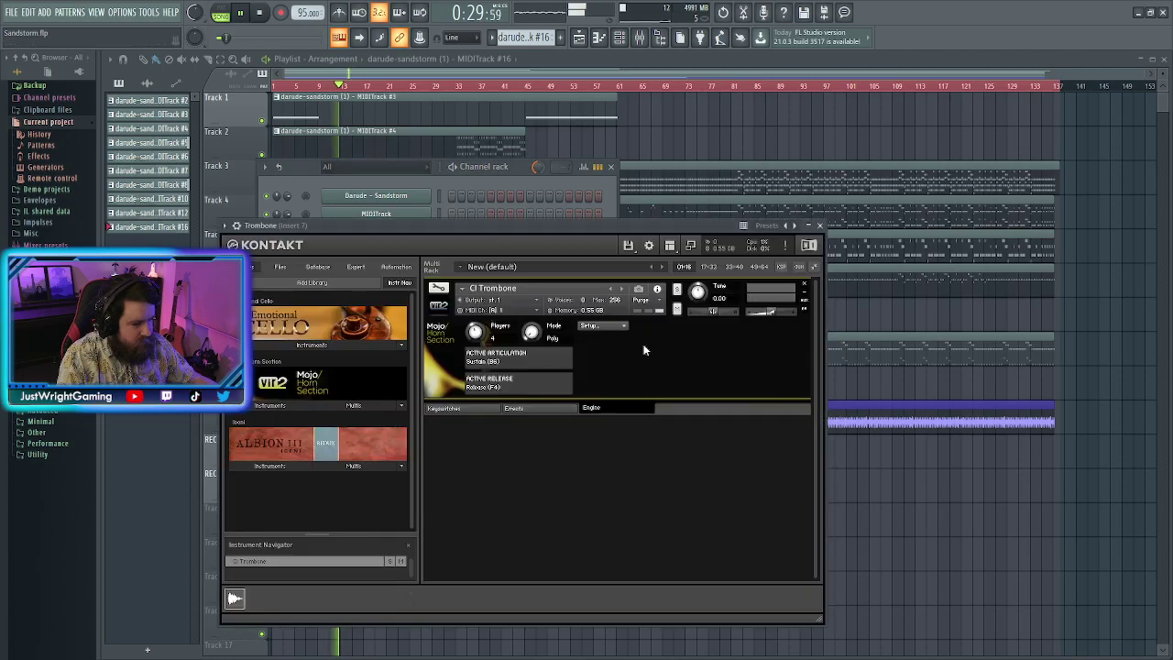
Rename the Trumpet channel routed to mixer track 8 as Trumpet High
left_click(819, 225)
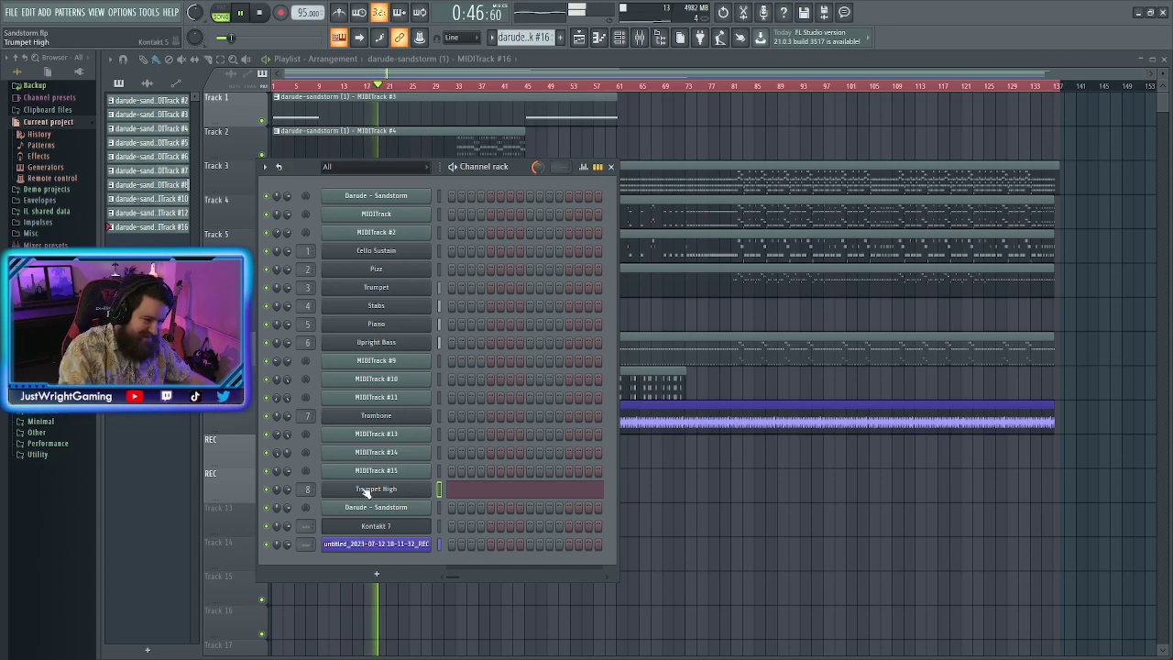
left_click(611, 168)
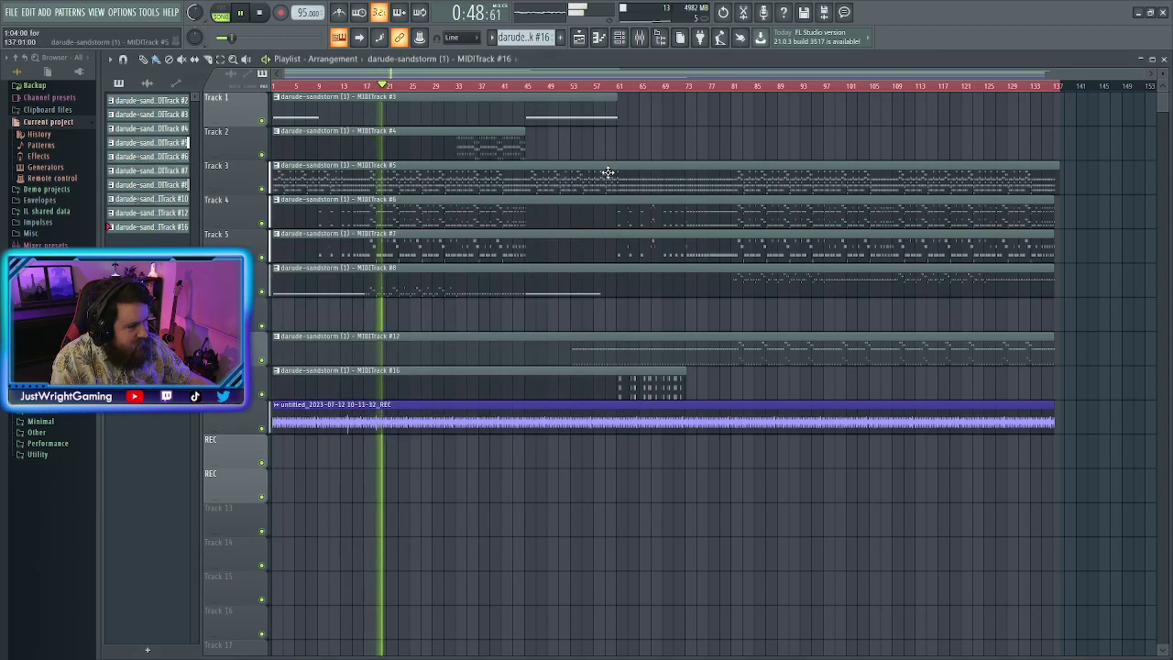
Add a Fruity Compressor to mixer Insert 1 with threshold -9.4 dB, ratio 4.2:1, attack 15.0 ms, release 200 ms and type Vintage
left_click(598, 37)
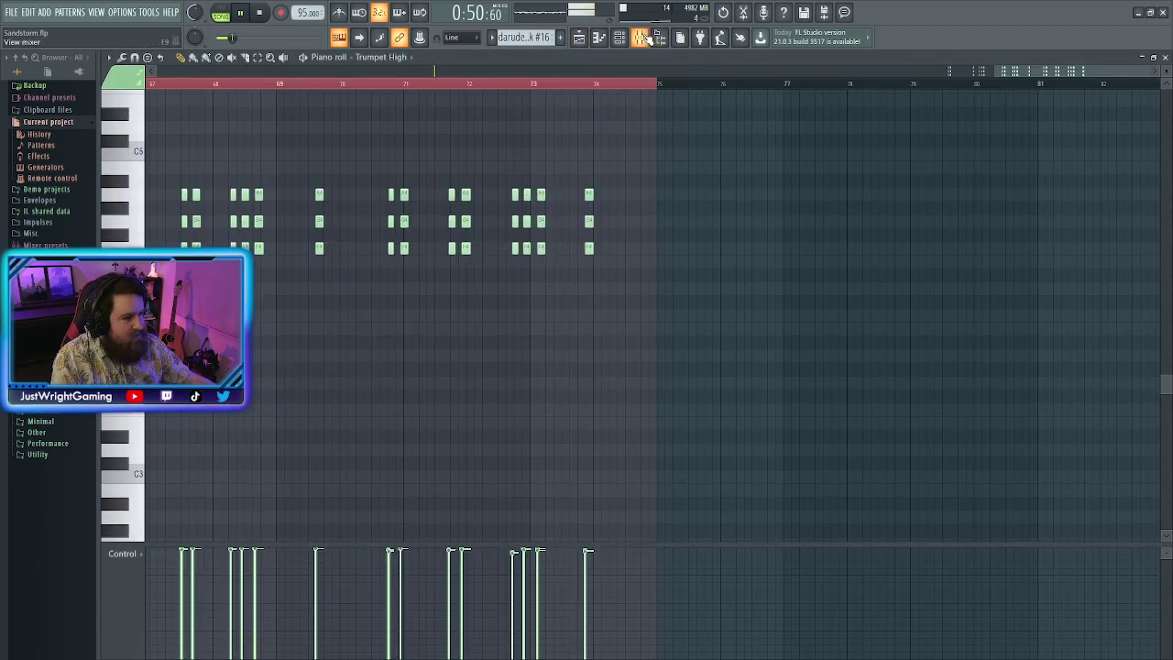
left_click(639, 38)
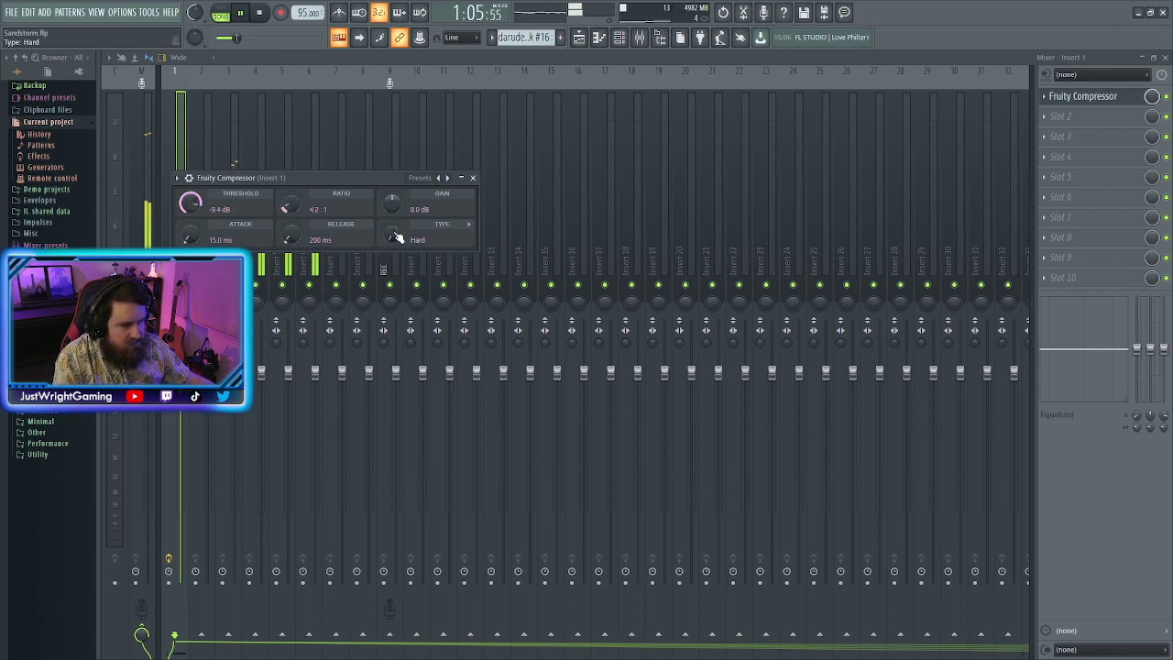
left_click(473, 177)
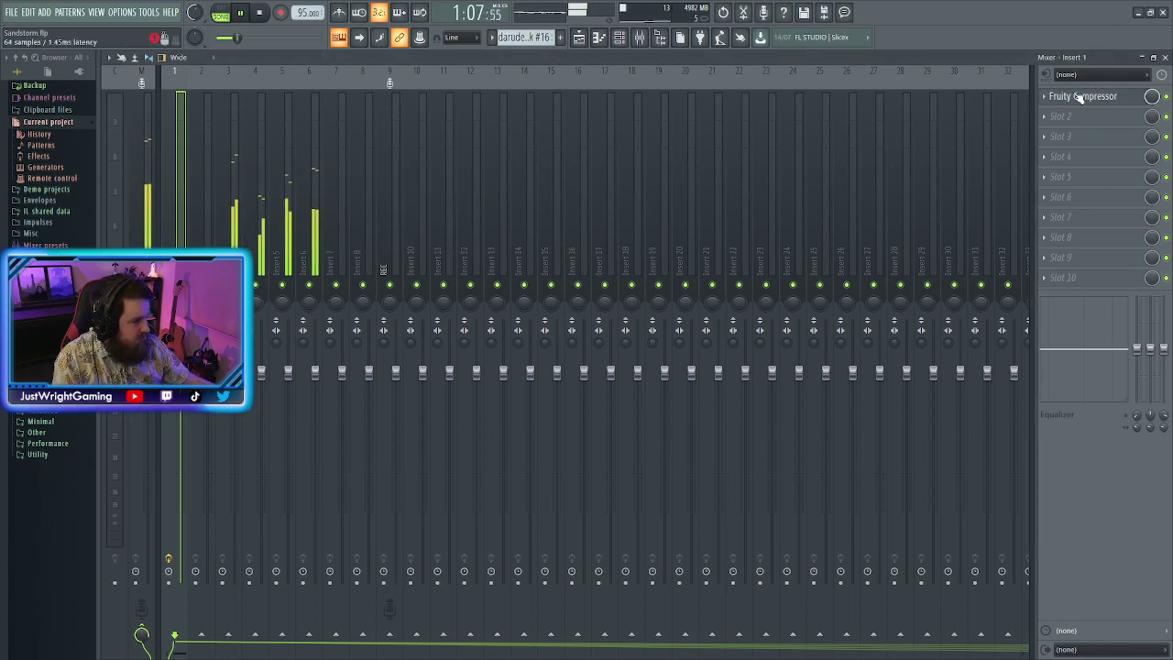
Copy the Fruity Compressor with its settings from Insert 1 to mixer Inserts 2 and 3
left_click_drag(1081, 96, 207, 96)
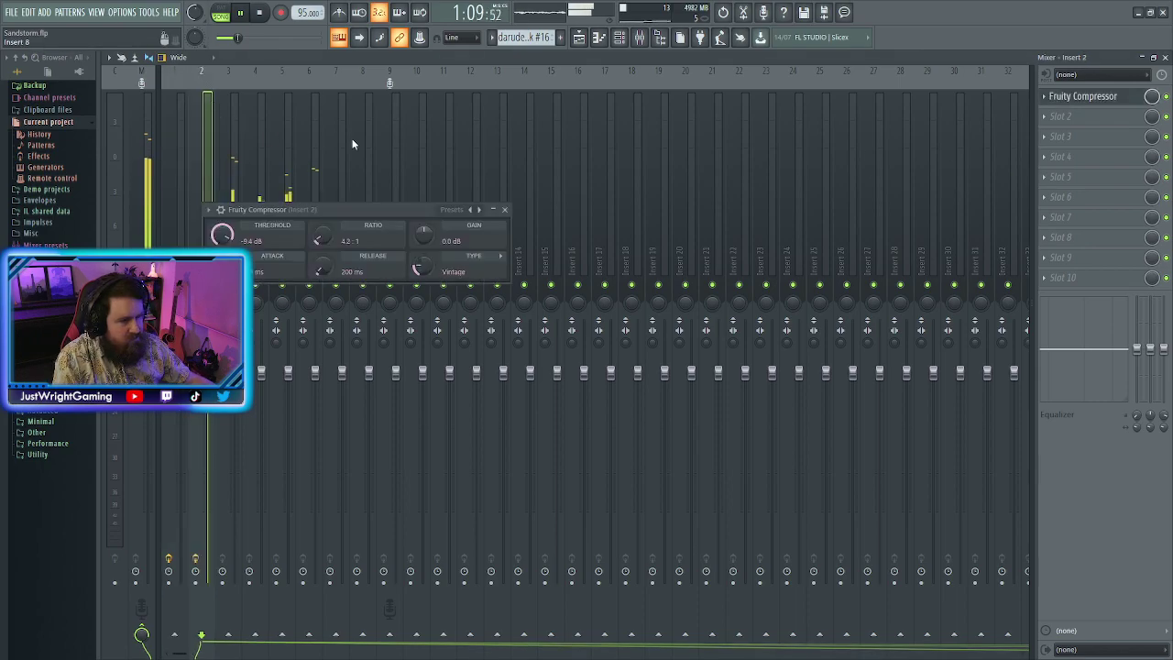
left_click(507, 209)
left_click(1055, 99)
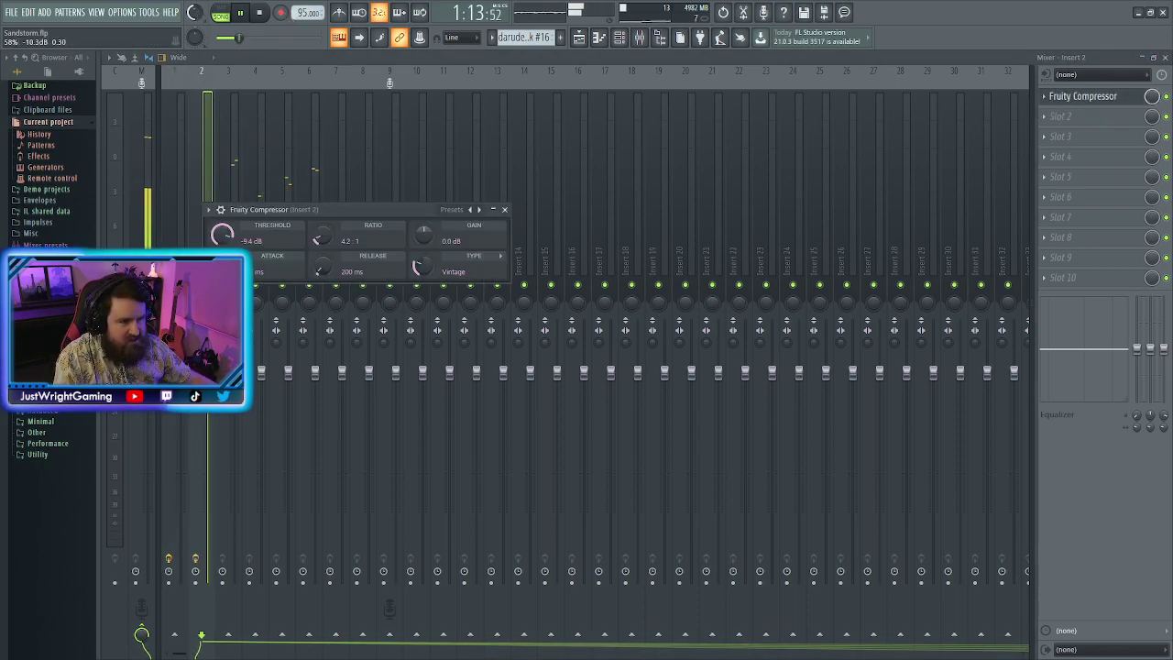
left_click(503, 209)
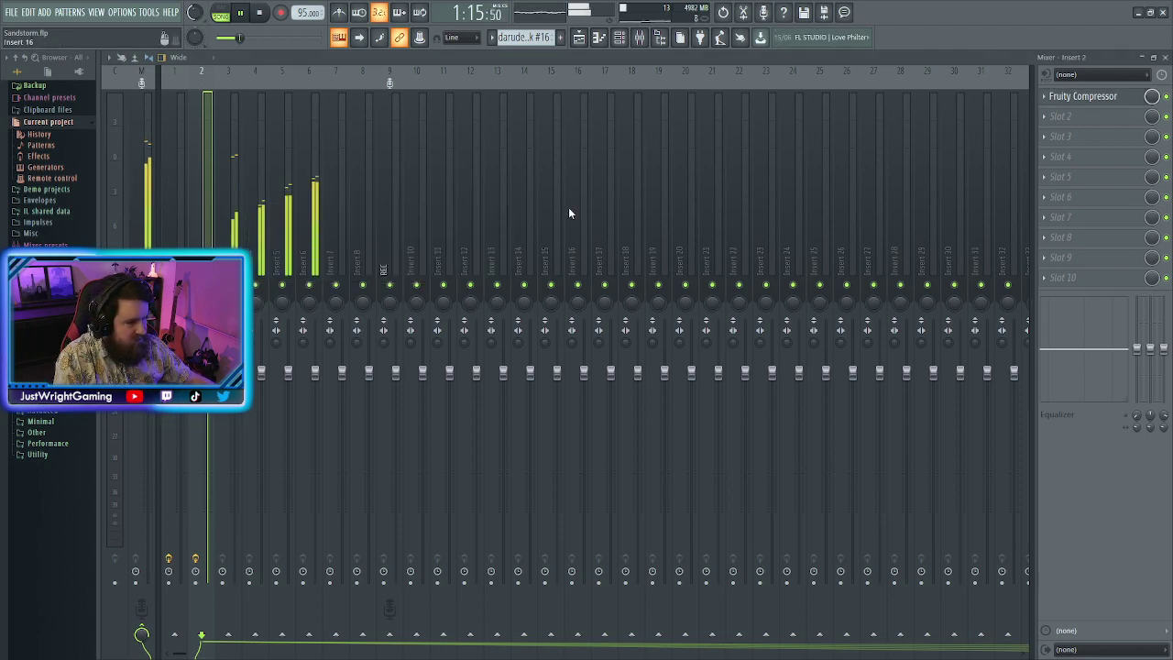
left_click(235, 167)
left_click(410, 115)
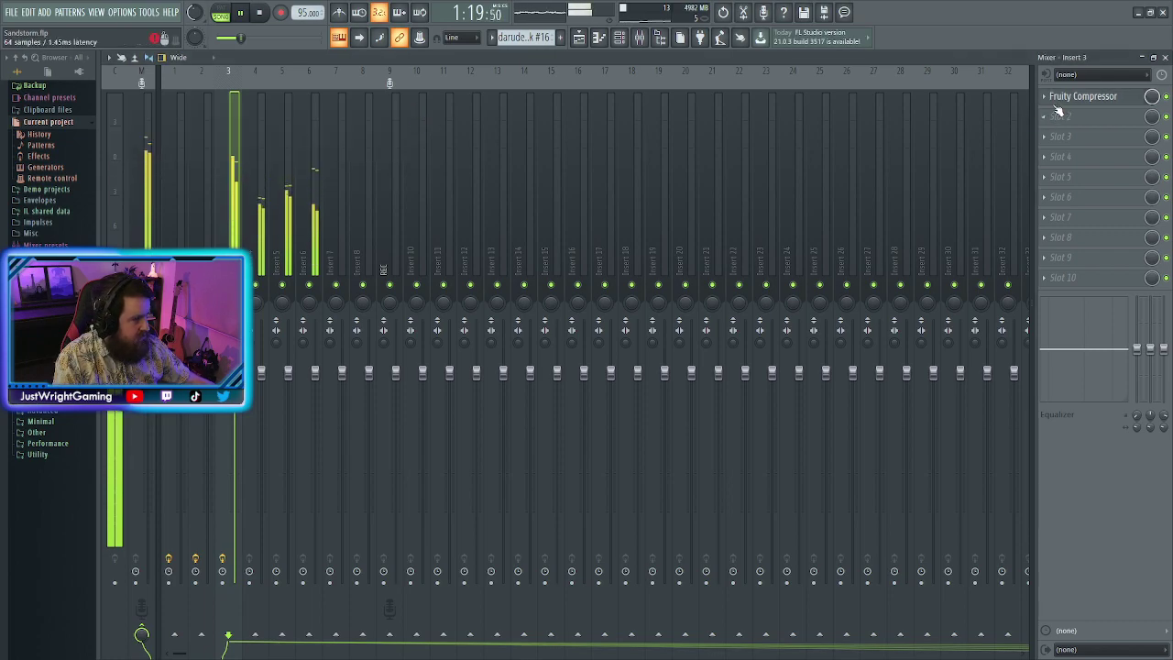
Copy the same Fruity Compressor onward to mixer Inserts 4, 5 and 6
left_click_drag(1081, 97, 260, 103)
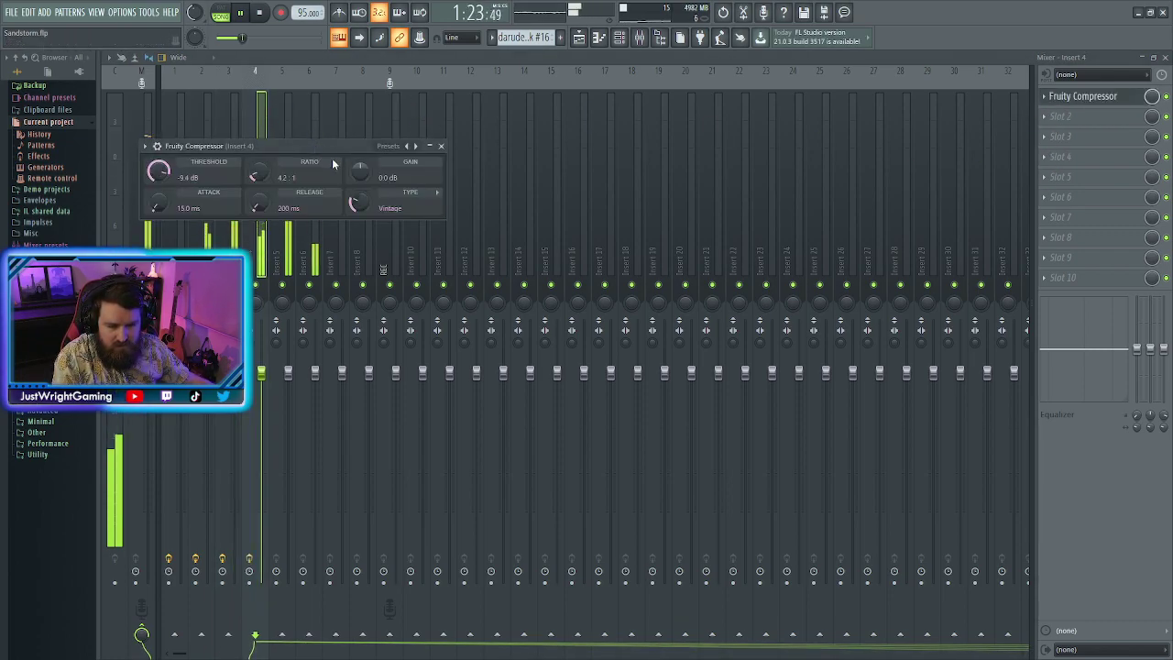
left_click_drag(1049, 97, 295, 135)
left_click(474, 175)
left_click_drag(1051, 101, 316, 122)
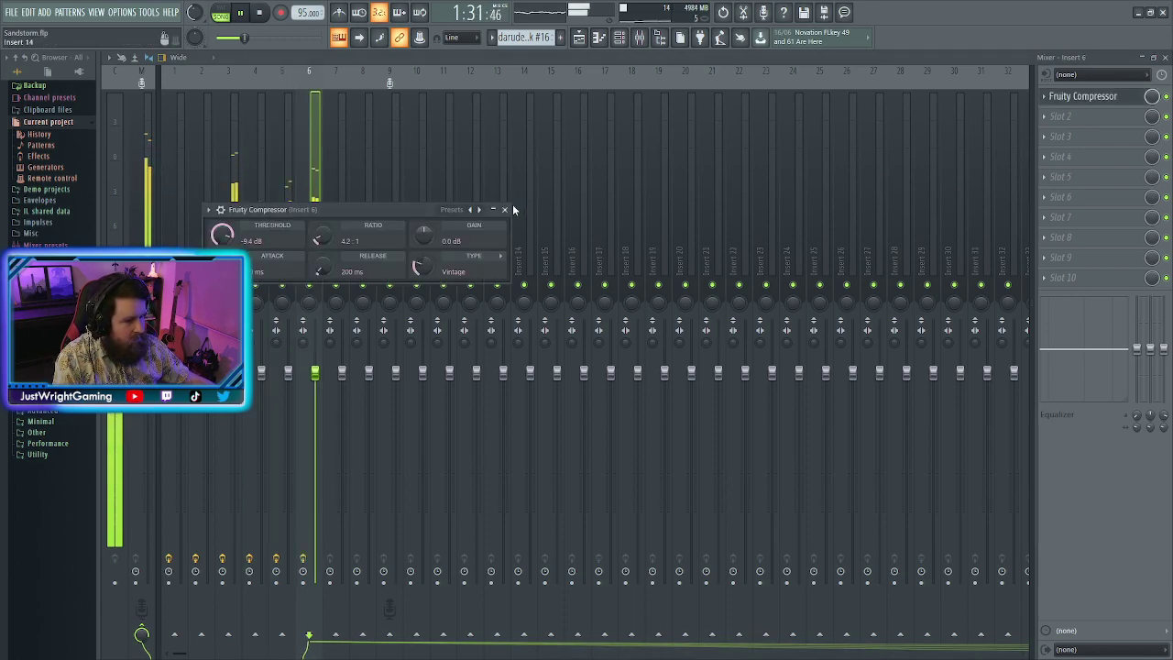
left_click(504, 209)
Copy the Fruity Compressor from Insert 6 to mixer Insert 7
left_click(340, 144)
left_click(319, 146)
left_click(341, 146)
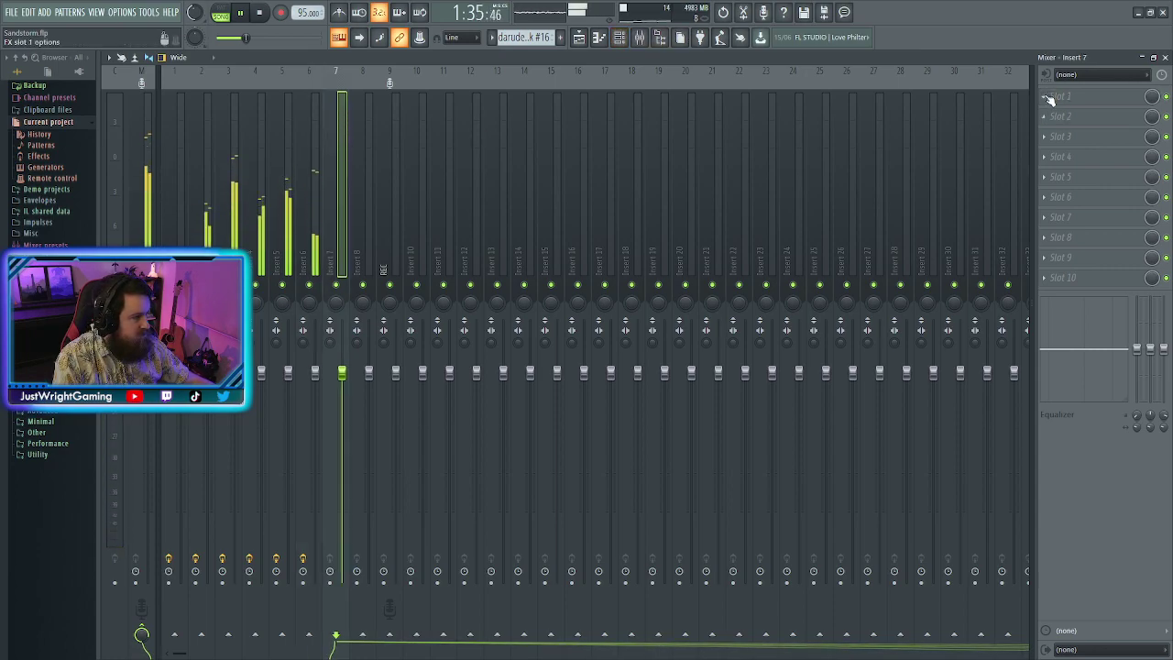
left_click(321, 133)
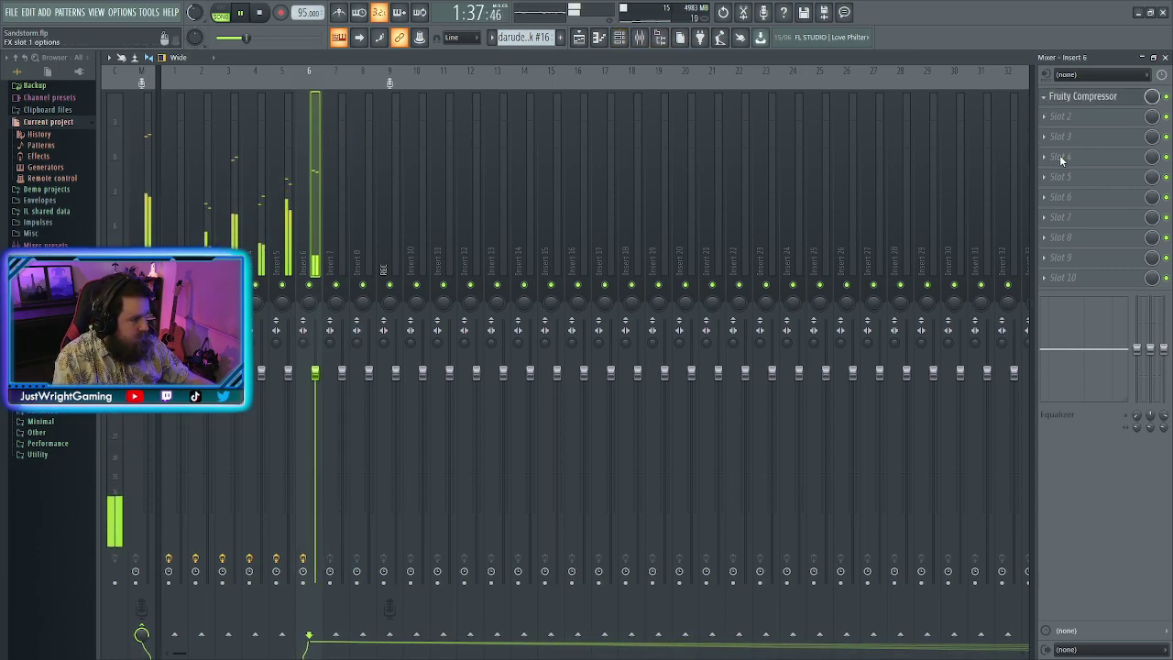
left_click_drag(1081, 96, 339, 119)
left_click(409, 115)
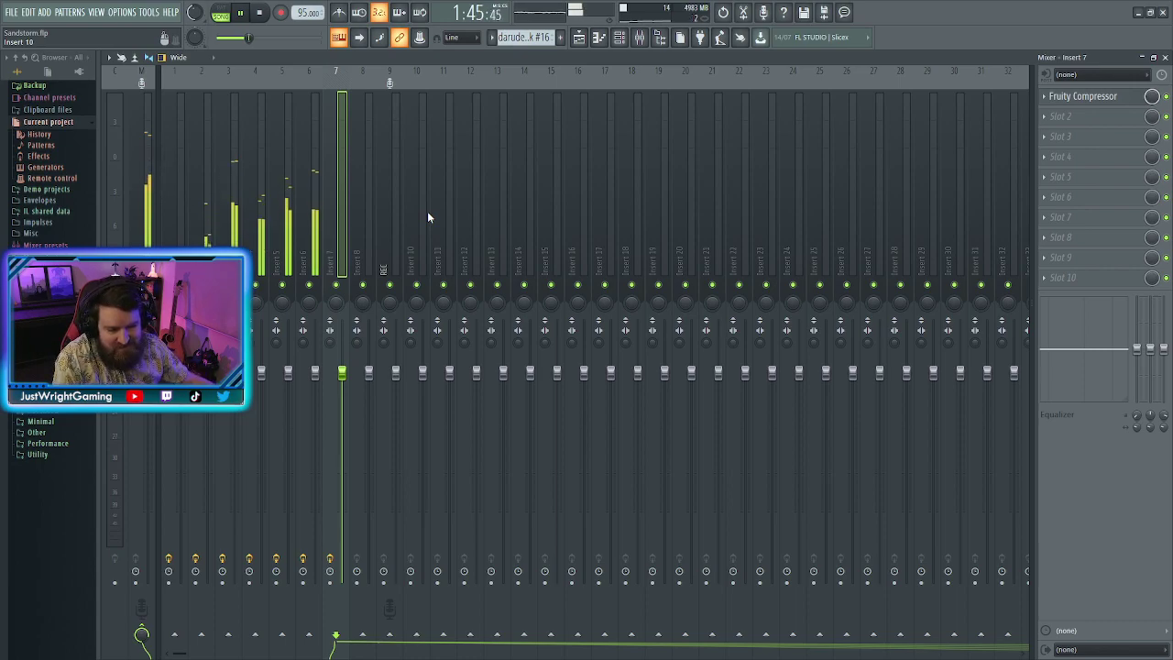
Check the channel rack for the highest mixer track in use and copy Insert 7's Fruity Compressor to Insert 8
left_click(370, 105)
left_click(584, 40)
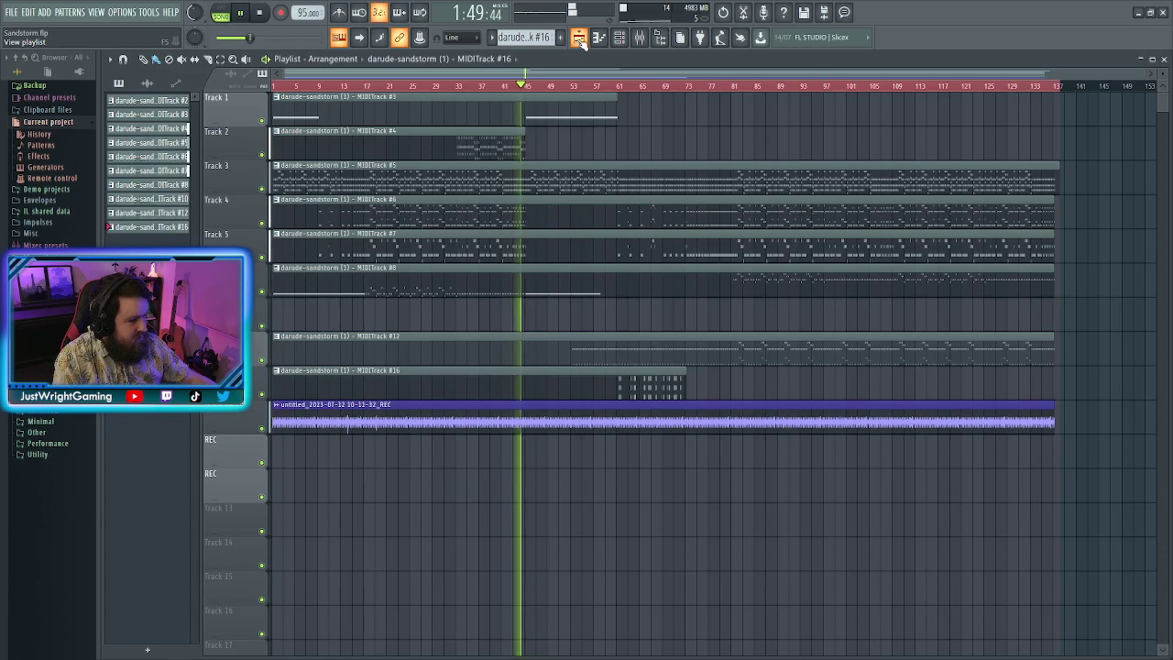
left_click(586, 41)
left_click(621, 41)
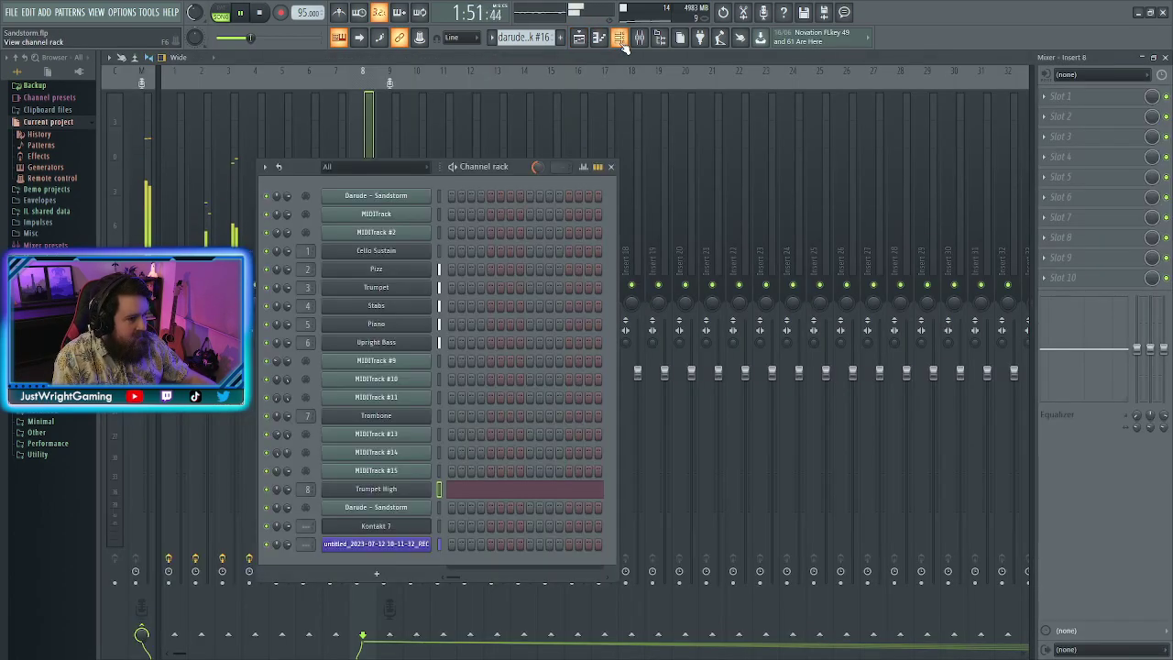
left_click(610, 167)
left_click(344, 128)
left_click(1048, 101)
left_click(1048, 100)
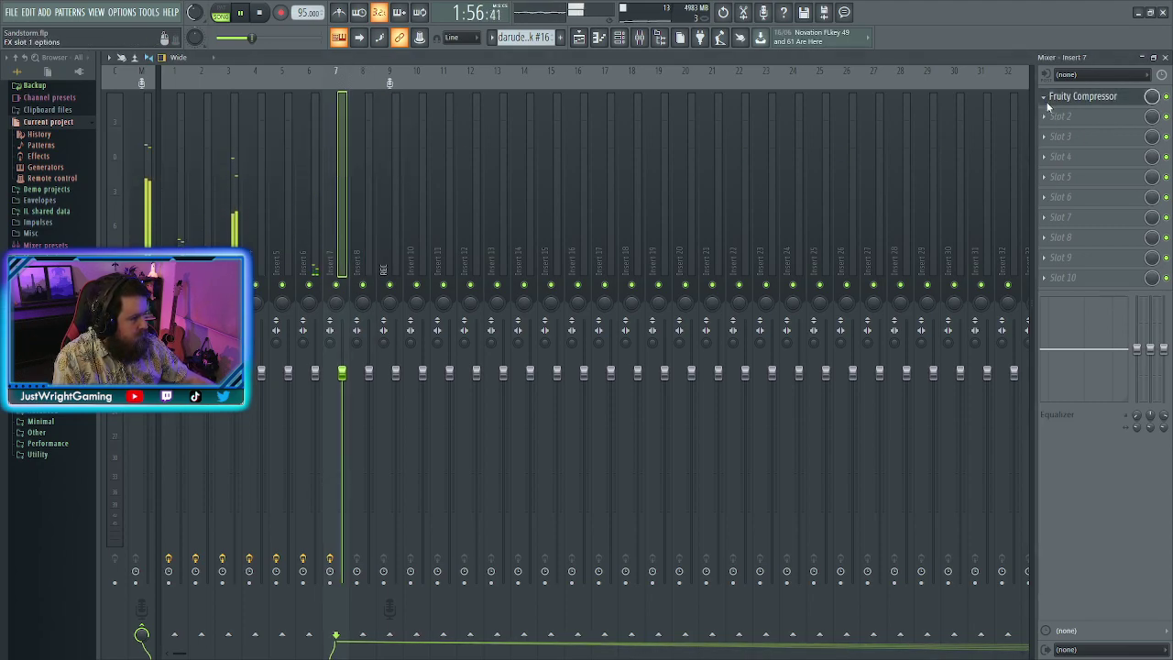
left_click(359, 109)
left_click(441, 147)
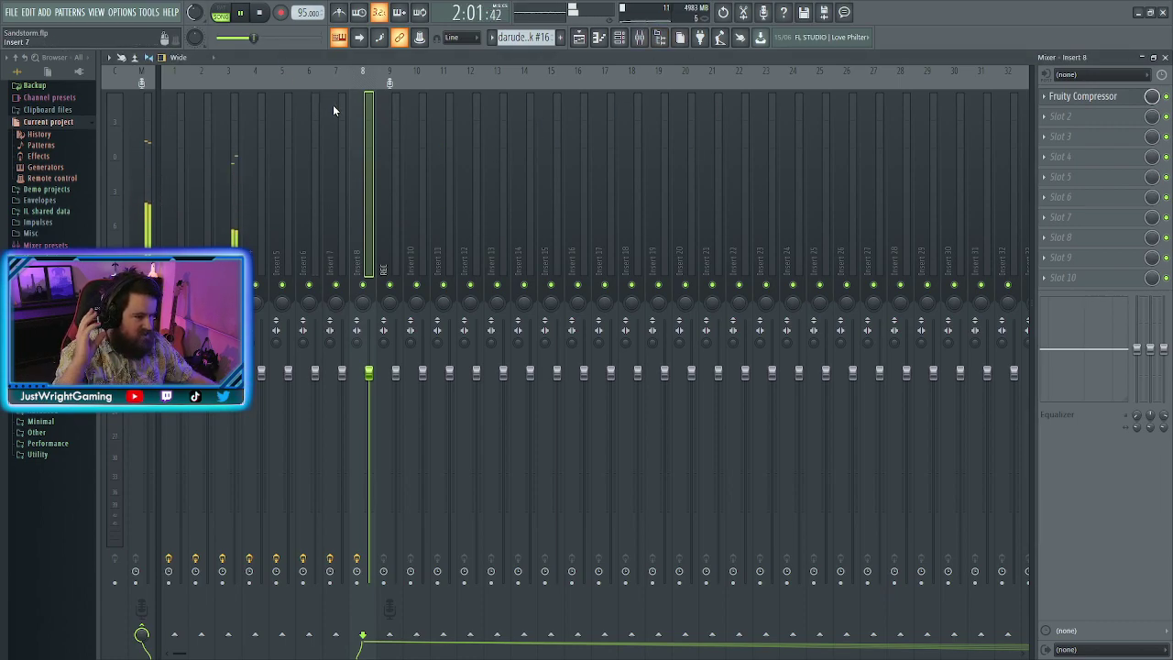
Add Fruity Reeverb 2 below the compressor on mixer Insert 1 and copy it to Insert 2
left_click(180, 145)
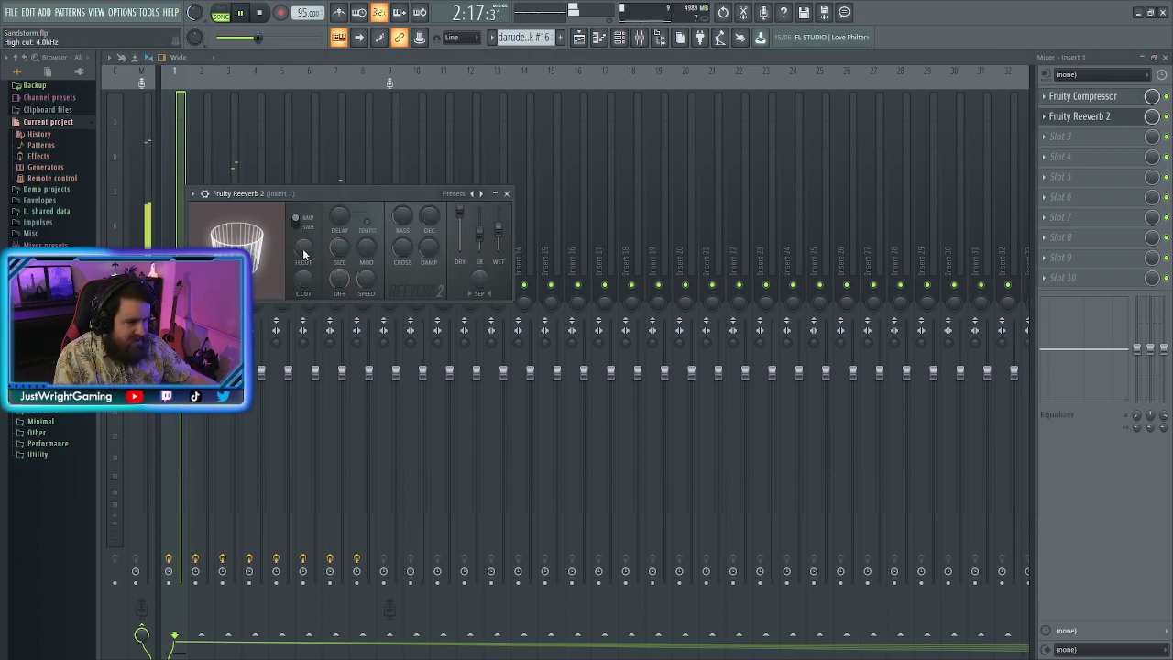
left_click(506, 193)
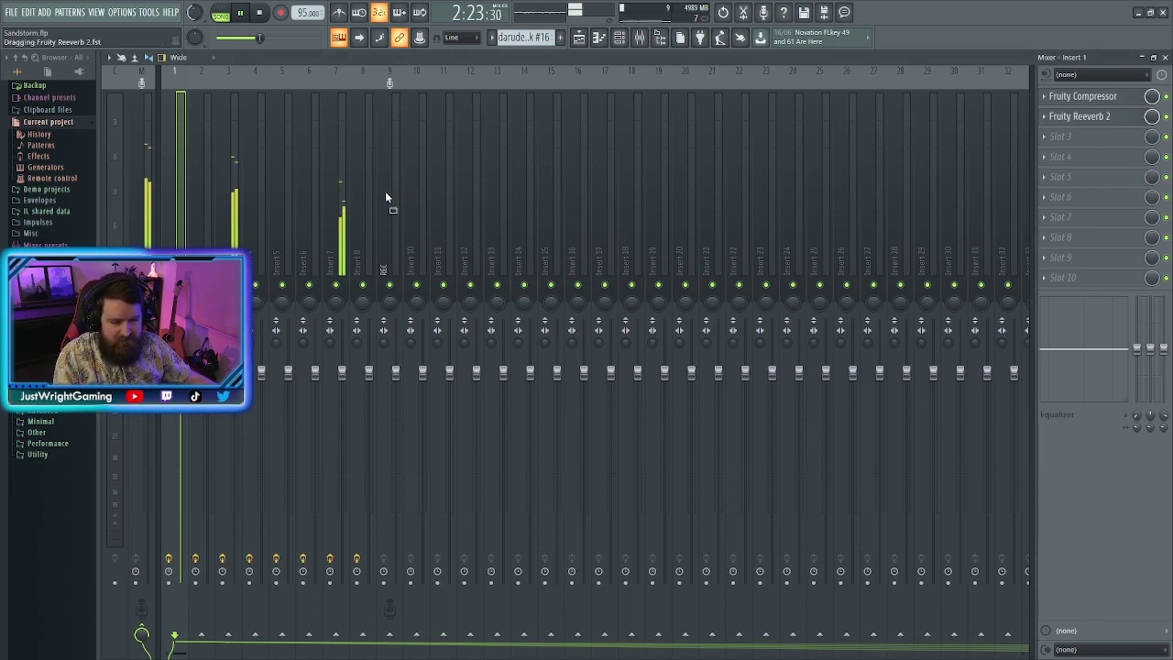
left_click_drag(209, 121, 215, 122)
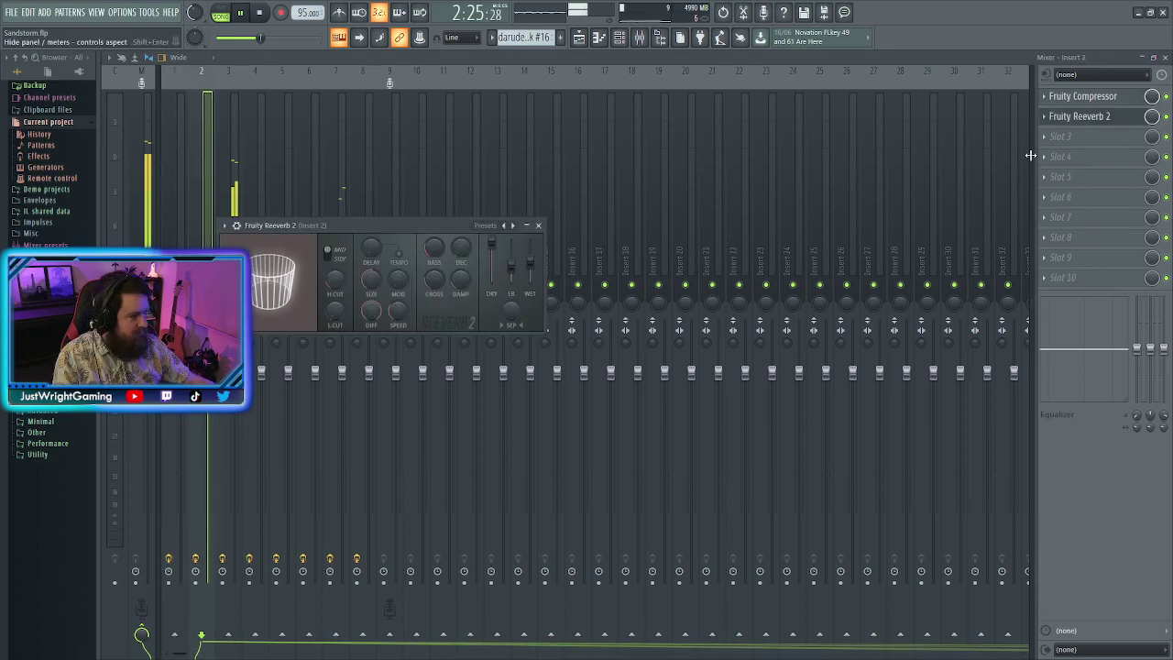
Copy the Fruity Reeverb 2 from mixer Insert 2 onward to Inserts 3, 4 and 5, closing each plugin window
left_click(538, 227)
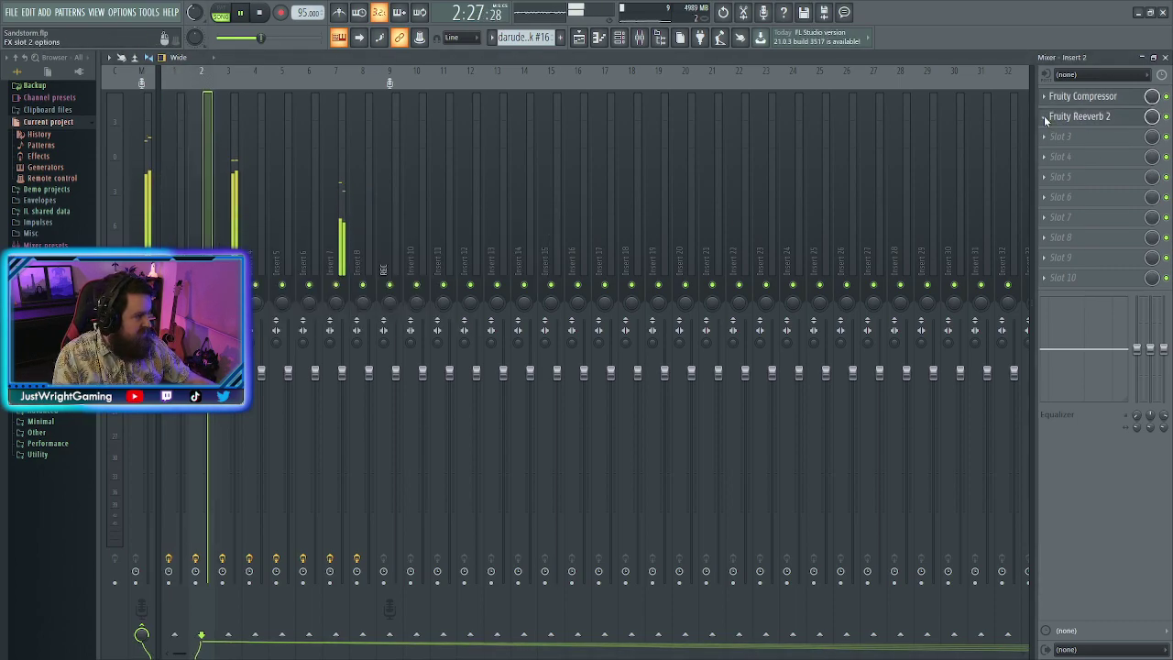
left_click_drag(1080, 116, 234, 135)
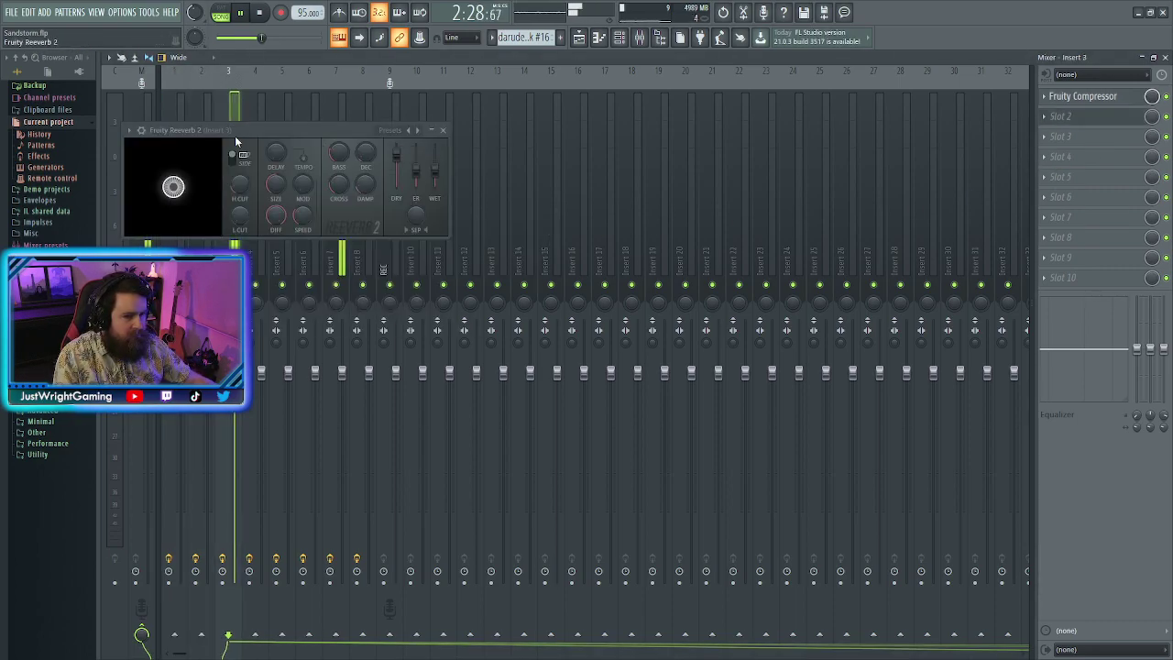
left_click(455, 127)
left_click_drag(1054, 117, 269, 108)
left_click(467, 162)
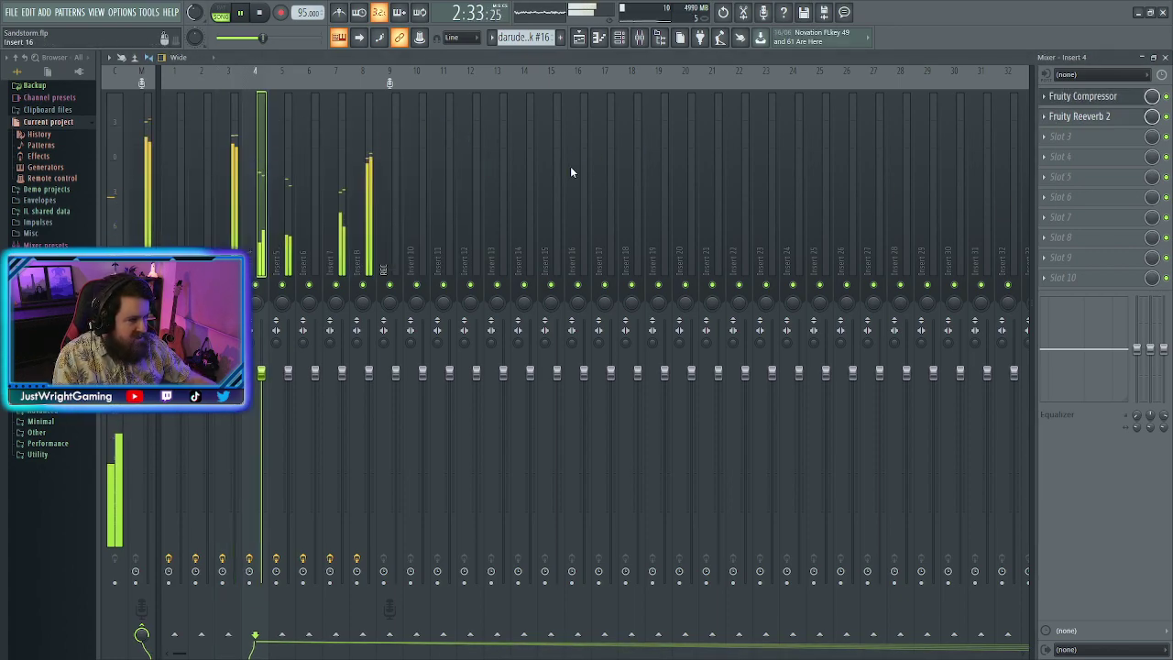
left_click_drag(1055, 120, 295, 128)
left_click(506, 194)
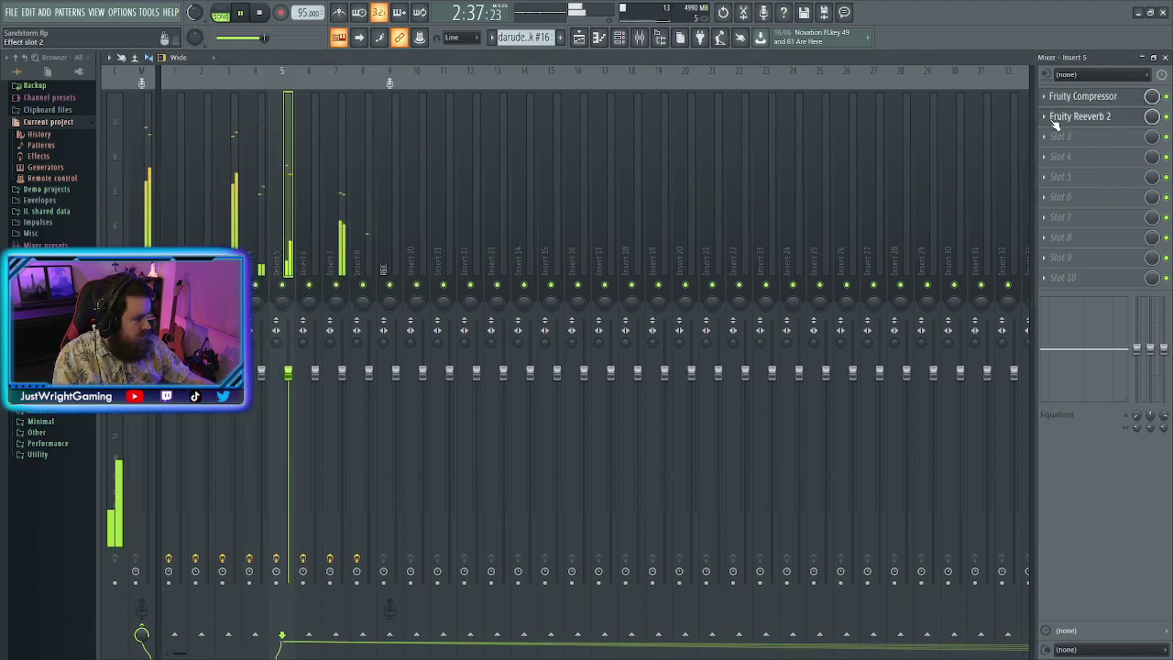
Copy the same Fruity Reeverb 2 from Insert 5 onward to mixer Inserts 6, 7 and 8
left_click_drag(1072, 116, 316, 114)
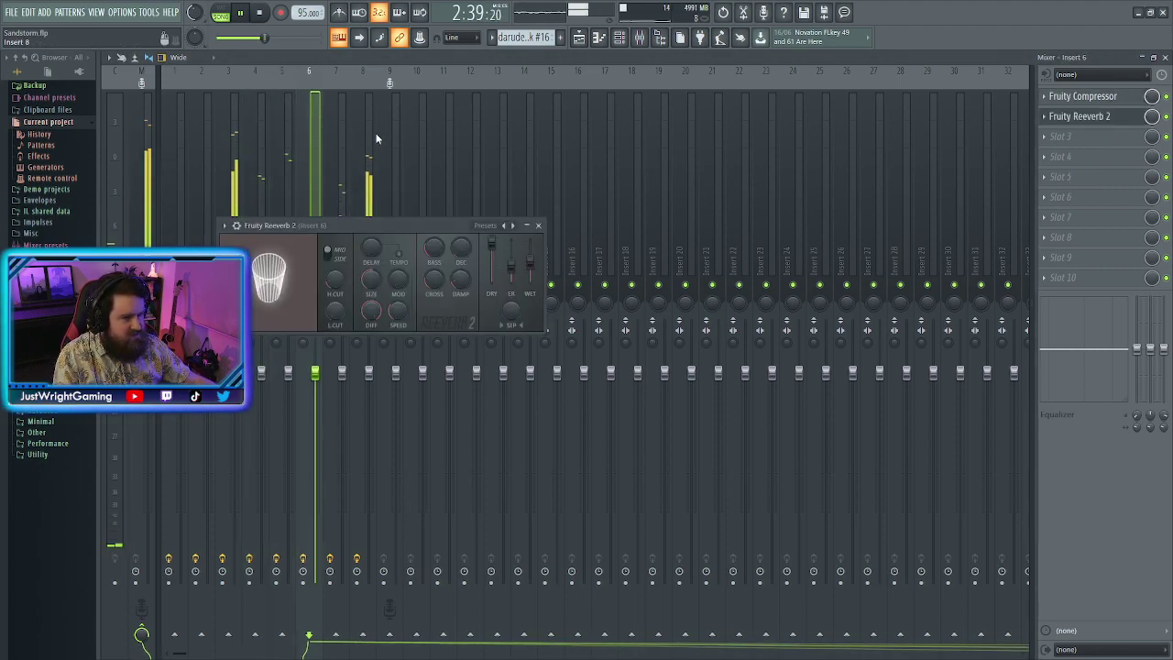
left_click(538, 226)
left_click_drag(1052, 122, 342, 113)
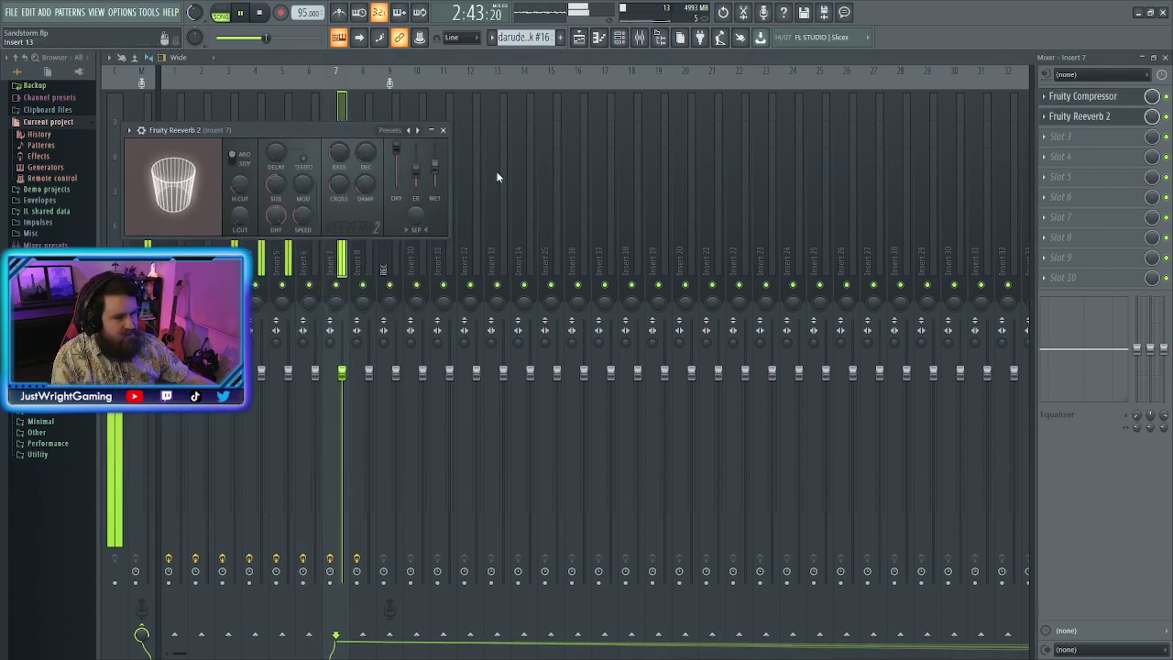
left_click(444, 130)
left_click_drag(1055, 170, 366, 90)
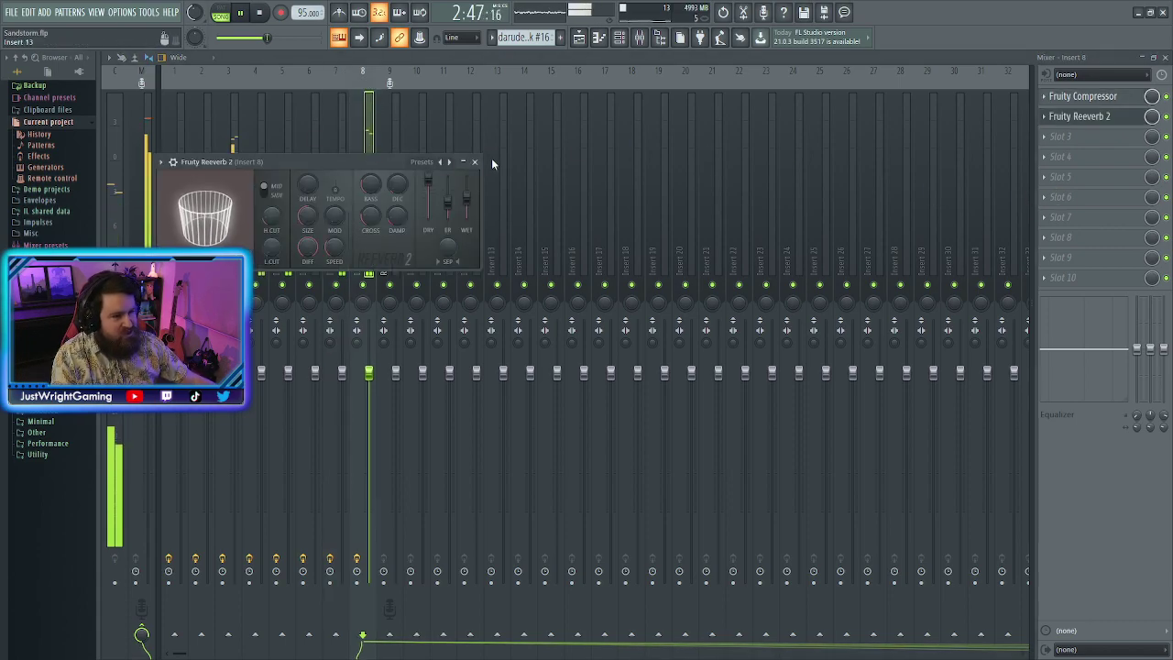
left_click(474, 162)
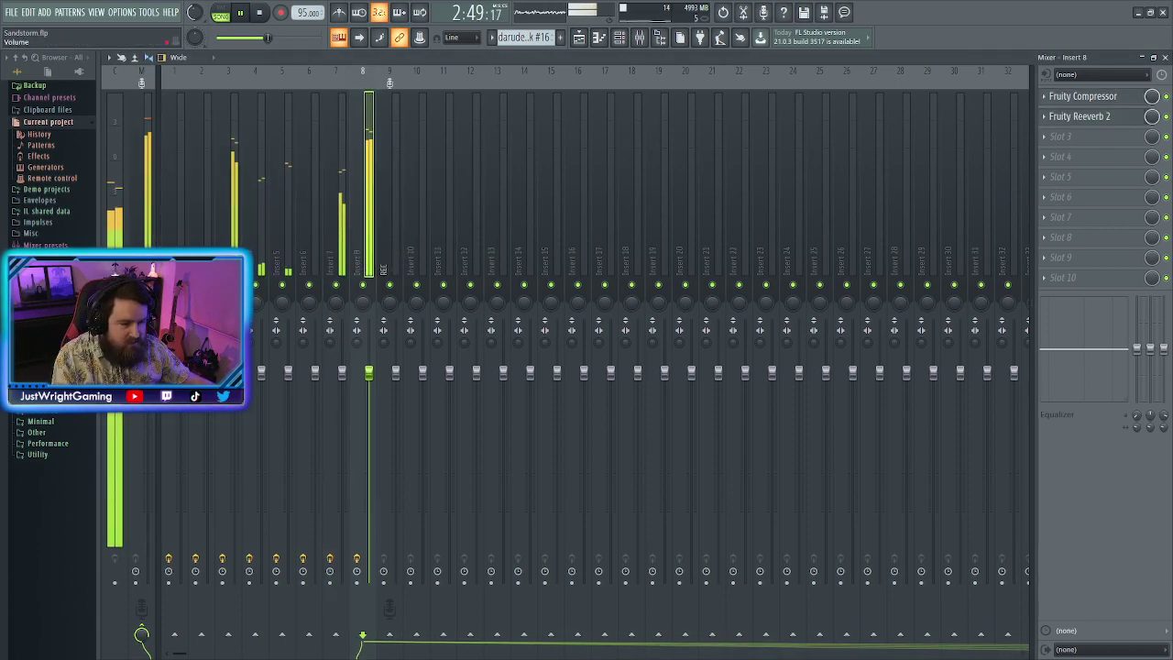
Lower the volume faders of the mixer inserts in use, from Insert 1 through Insert 8
key("Left")
key("Left")
key("Left")
key("Left")
key("Left")
key("Left")
key("Left")
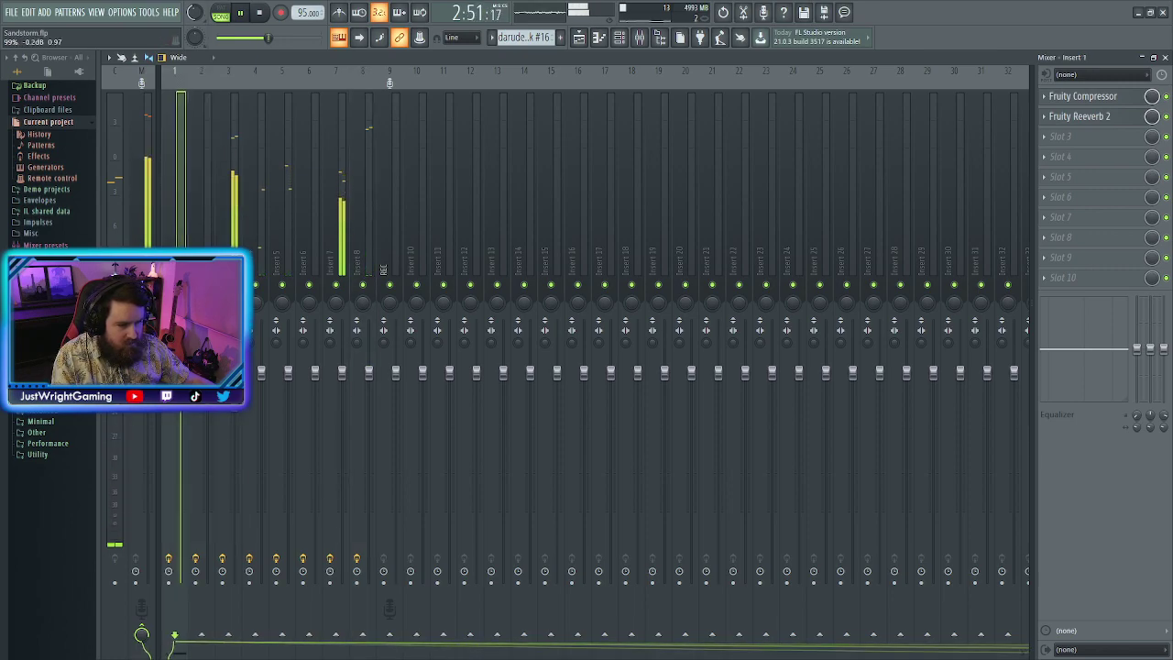
left_click(261, 411)
left_click_drag(368, 371, 288, 409)
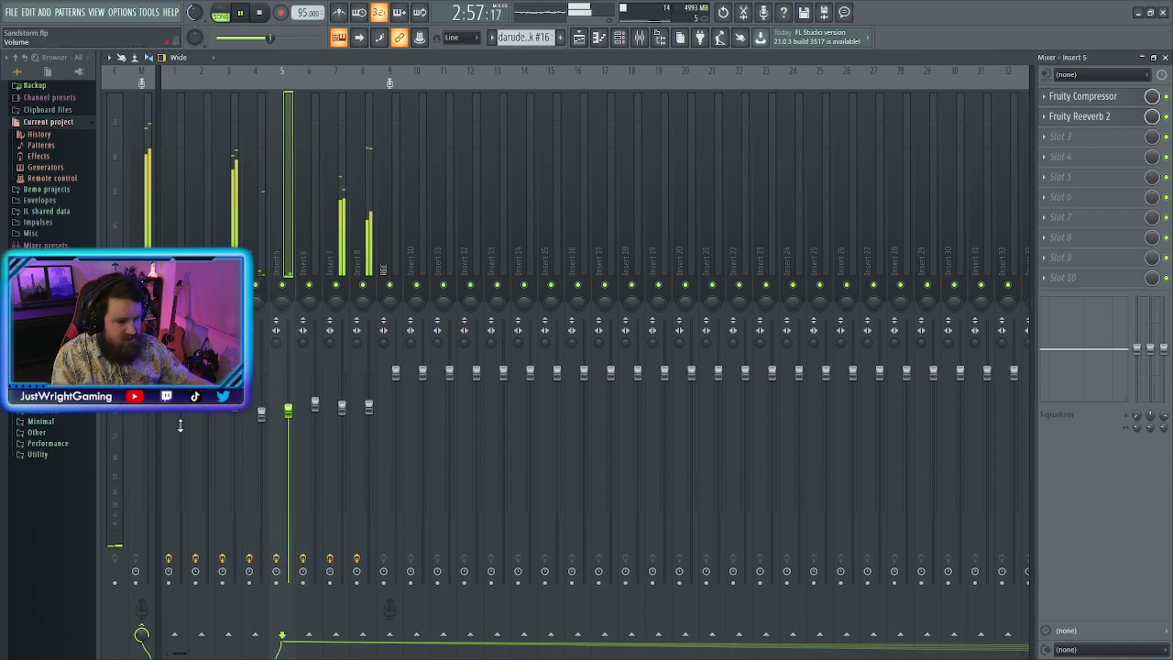
left_click(367, 145)
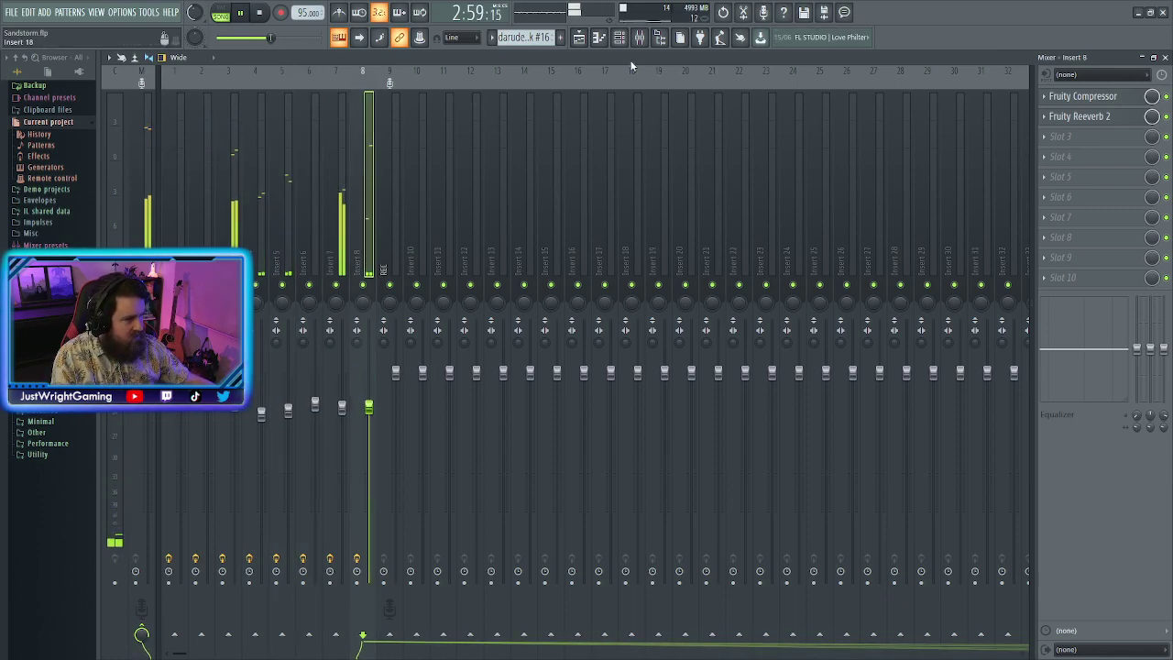
Replay the arrangement from the start and check the meters of mixer Inserts 3 and 8
left_click(578, 37)
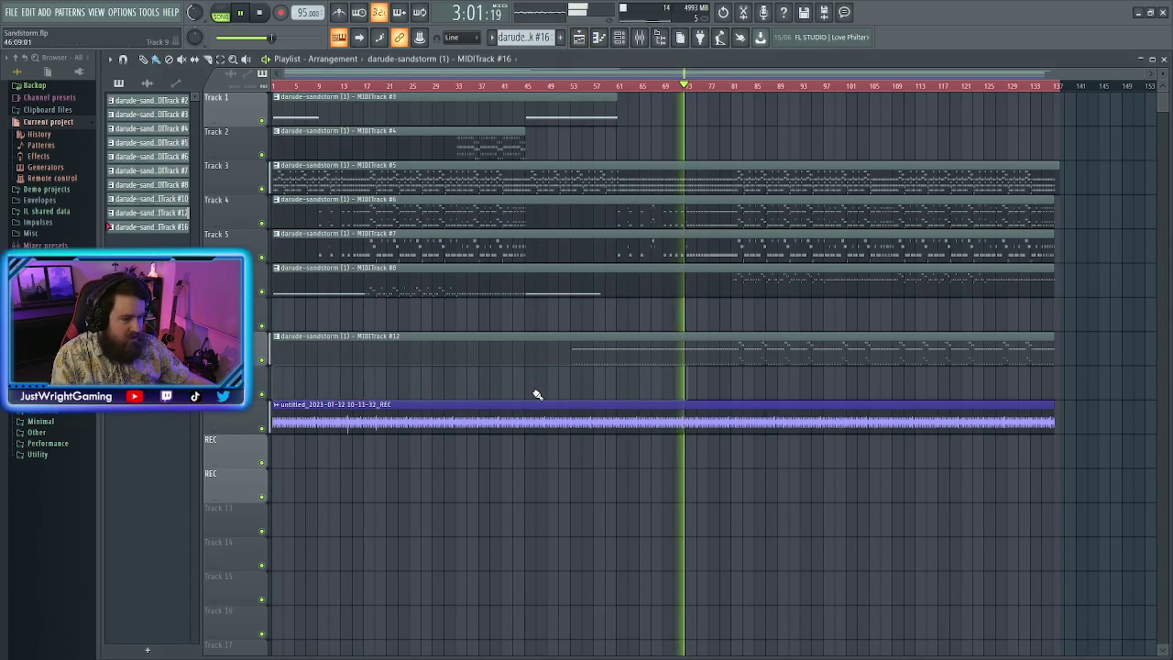
left_click(578, 37)
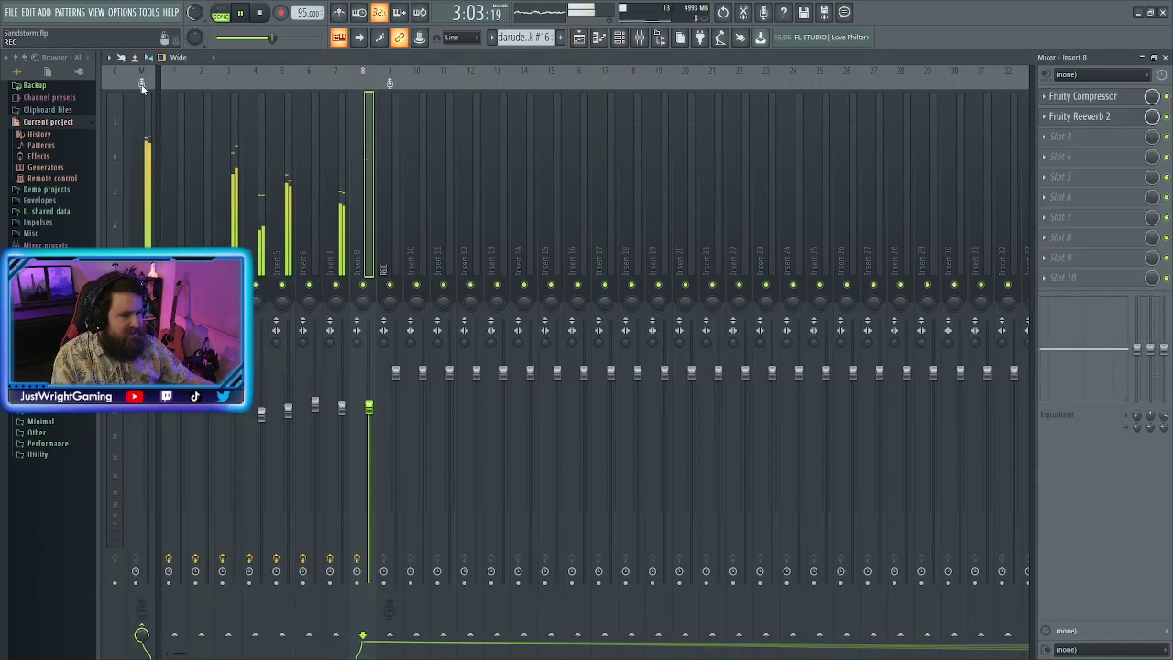
left_click(260, 13)
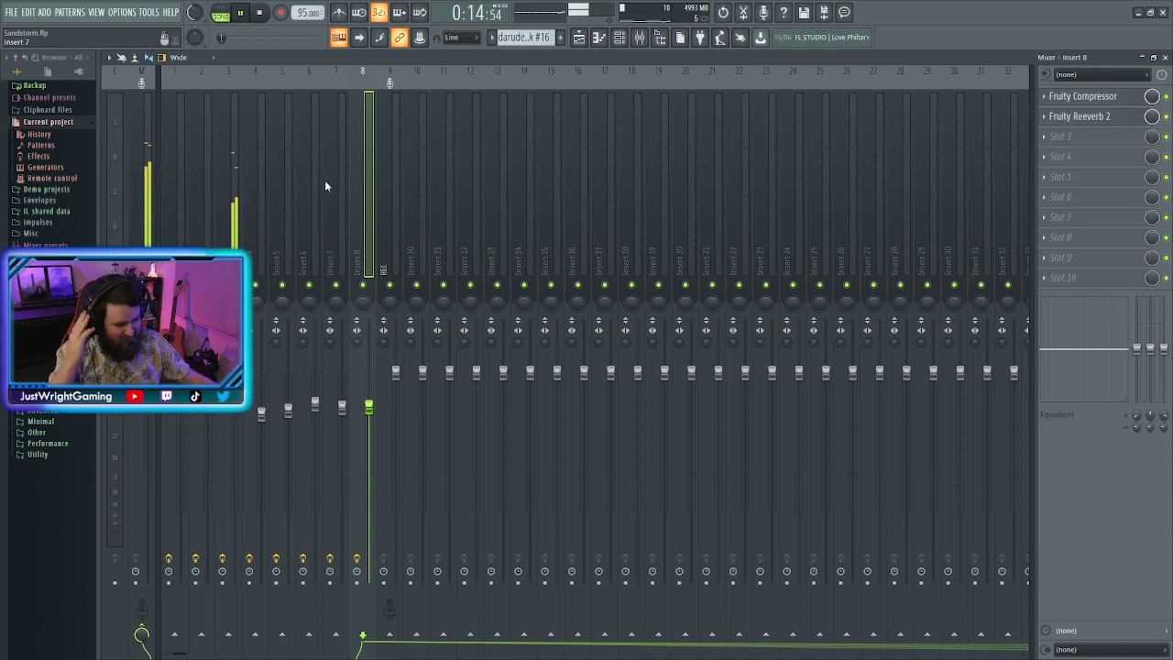
left_click(236, 194)
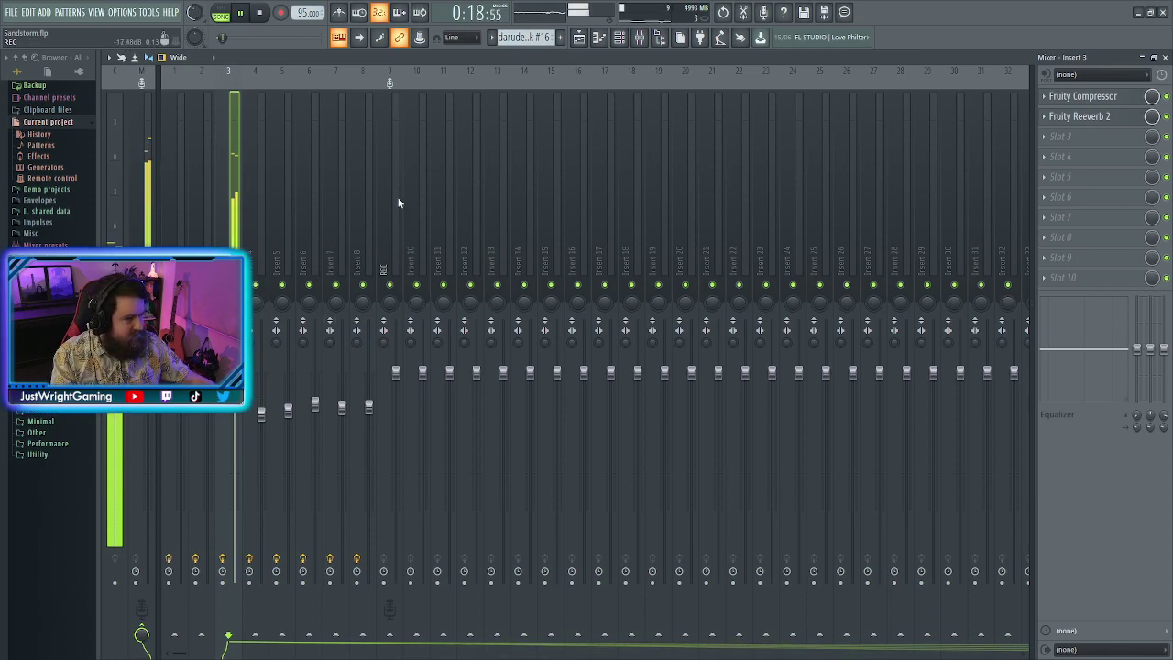
left_click(369, 102)
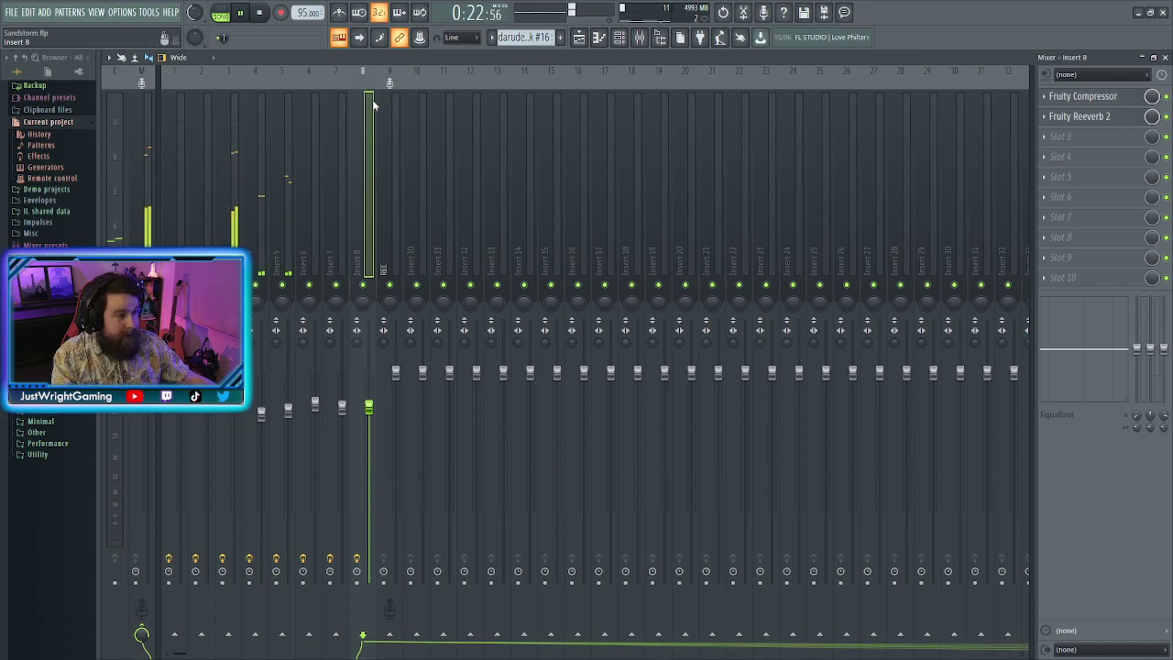
Check the instruments in the channel rack, and solo playlist Tracks 4 and 5 in turn to hear each alone
left_click(579, 38)
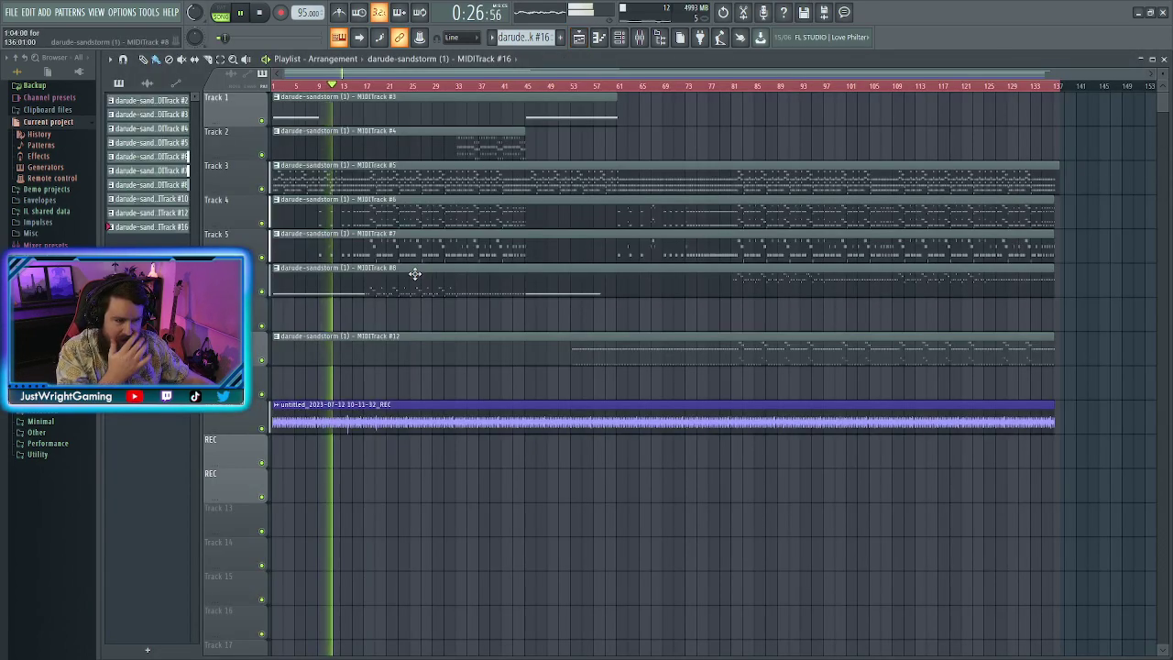
left_click(619, 36)
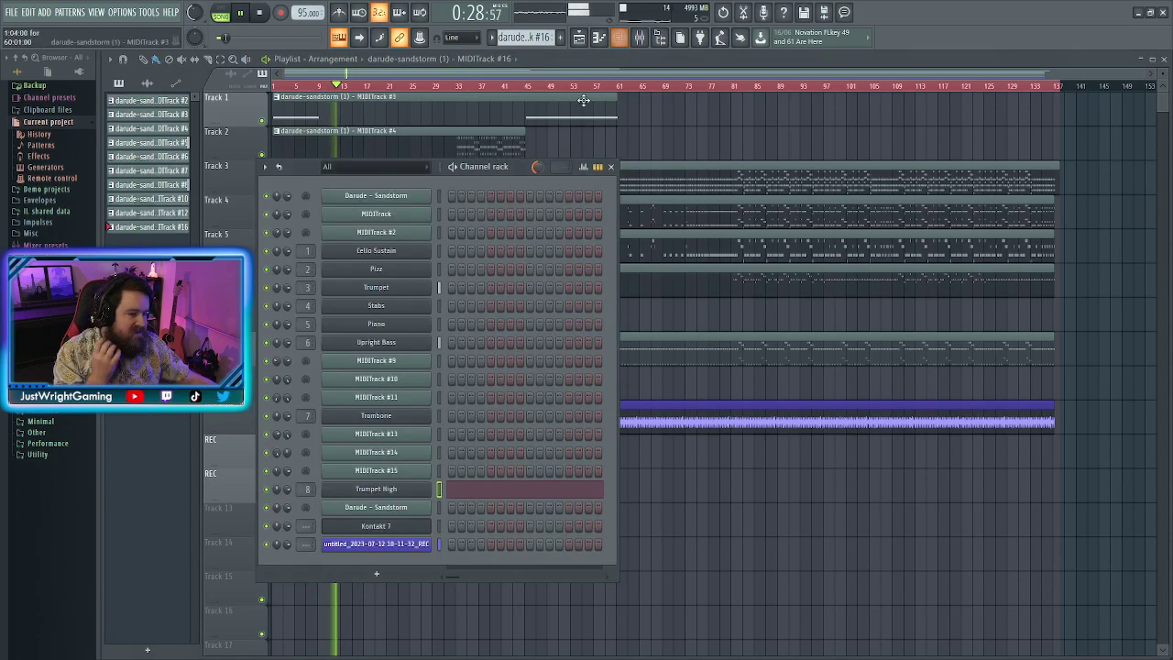
left_click(610, 166)
left_click(262, 223, "ctrl")
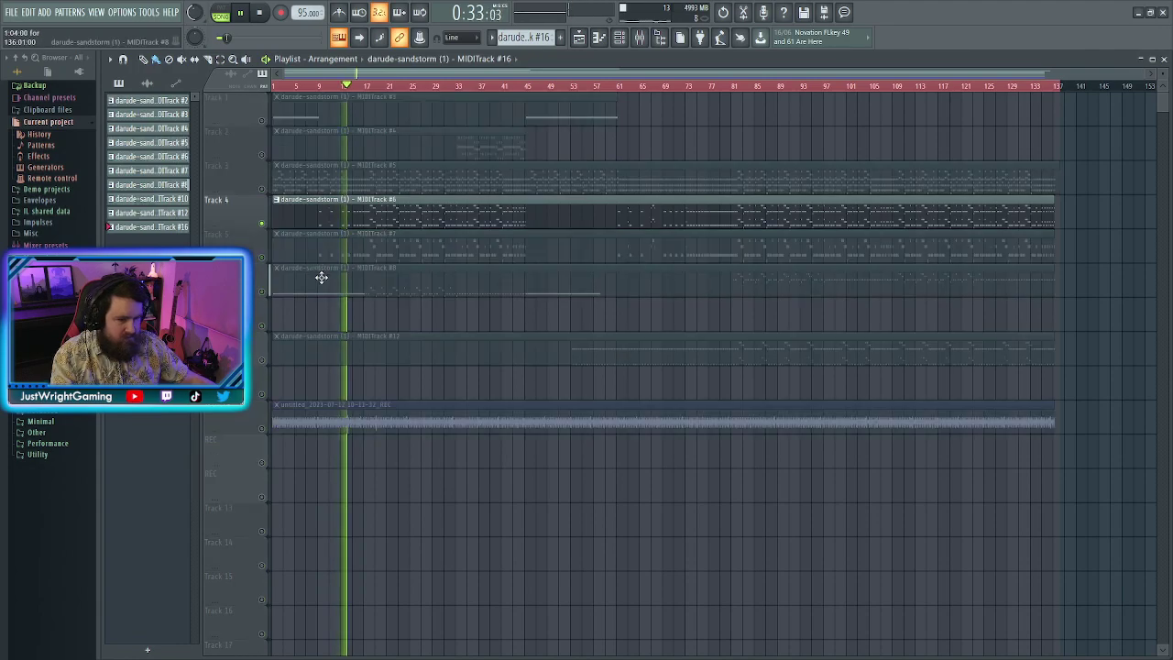
left_click(262, 258, "ctrl")
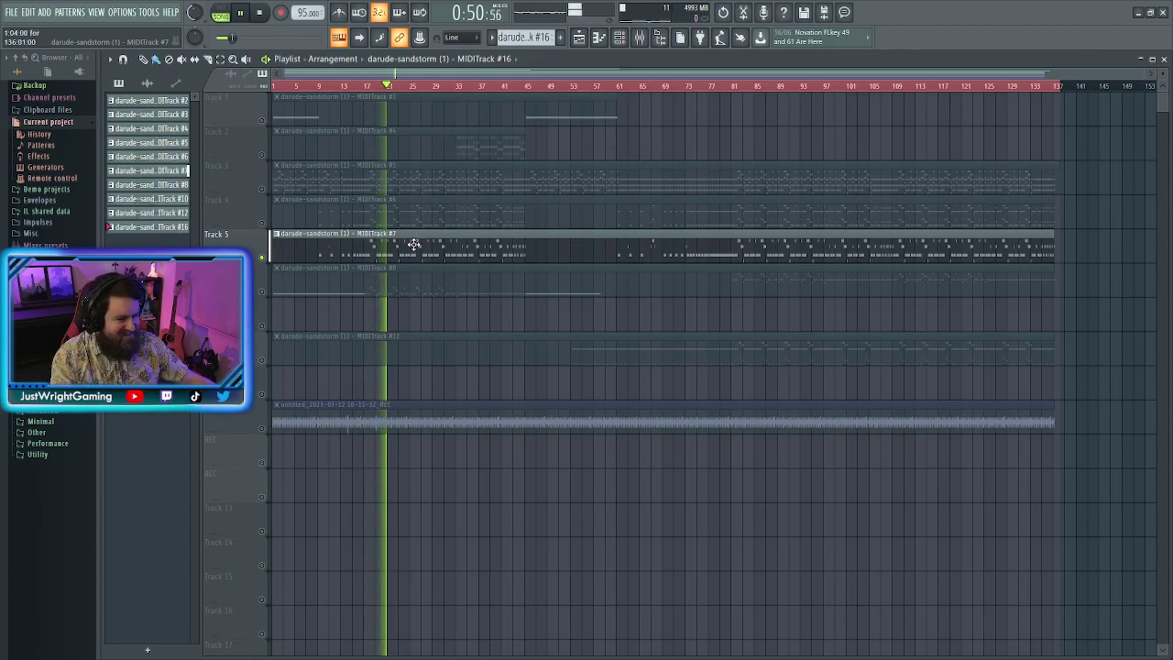
Examine the Piano notes of the MIDITrack #7 clip in the piano roll and return to the playlist
double_click(412, 244)
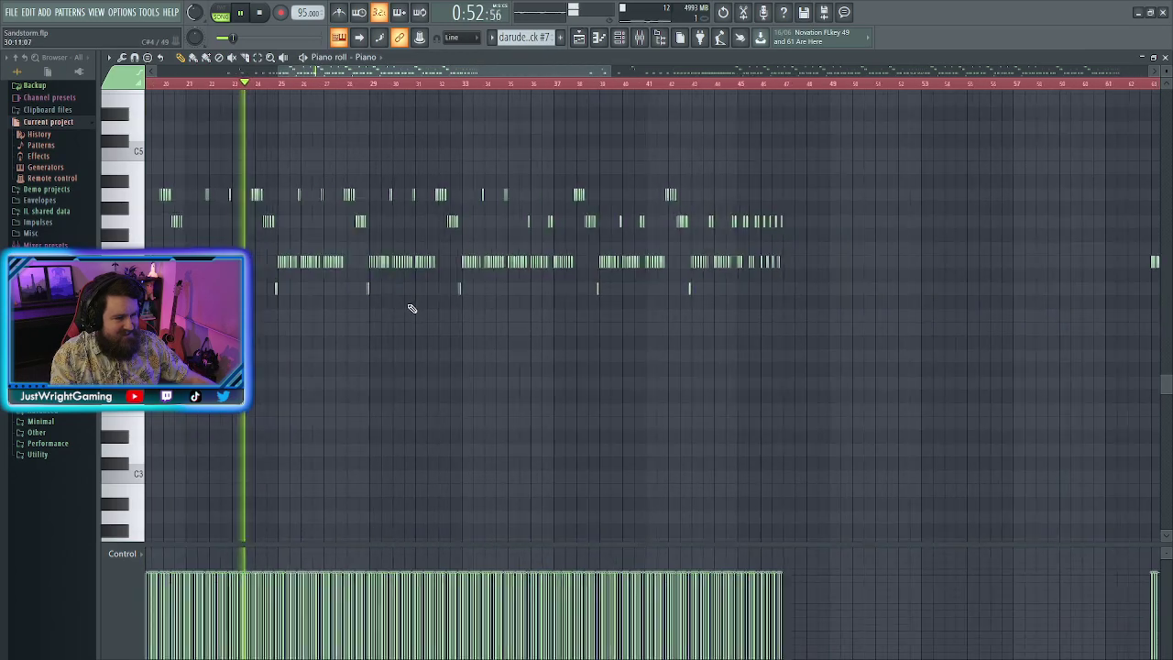
scroll(319, 278, "down", 3)
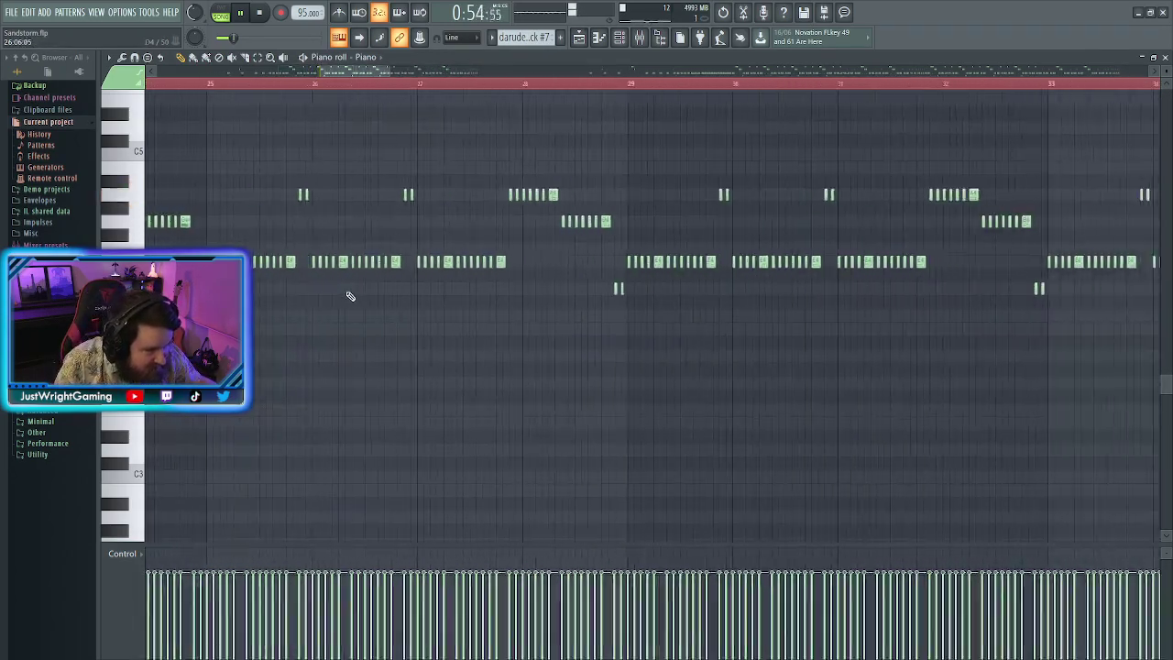
scroll(292, 329, "up", 5)
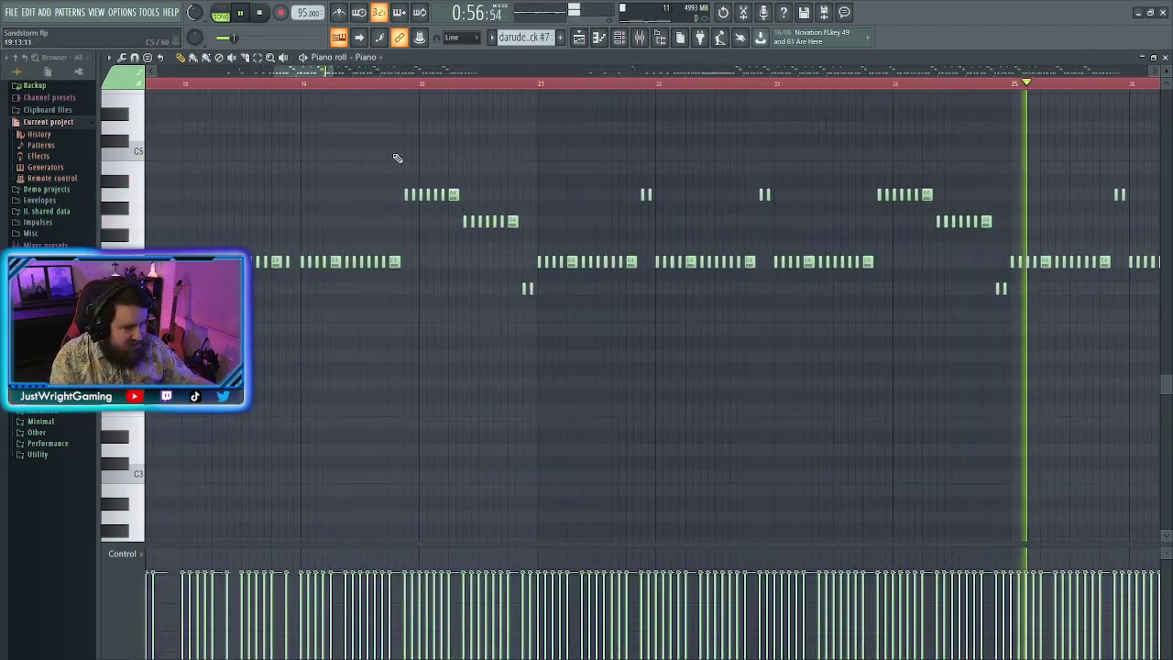
left_click_drag(283, 68, 477, 69)
key("F5")
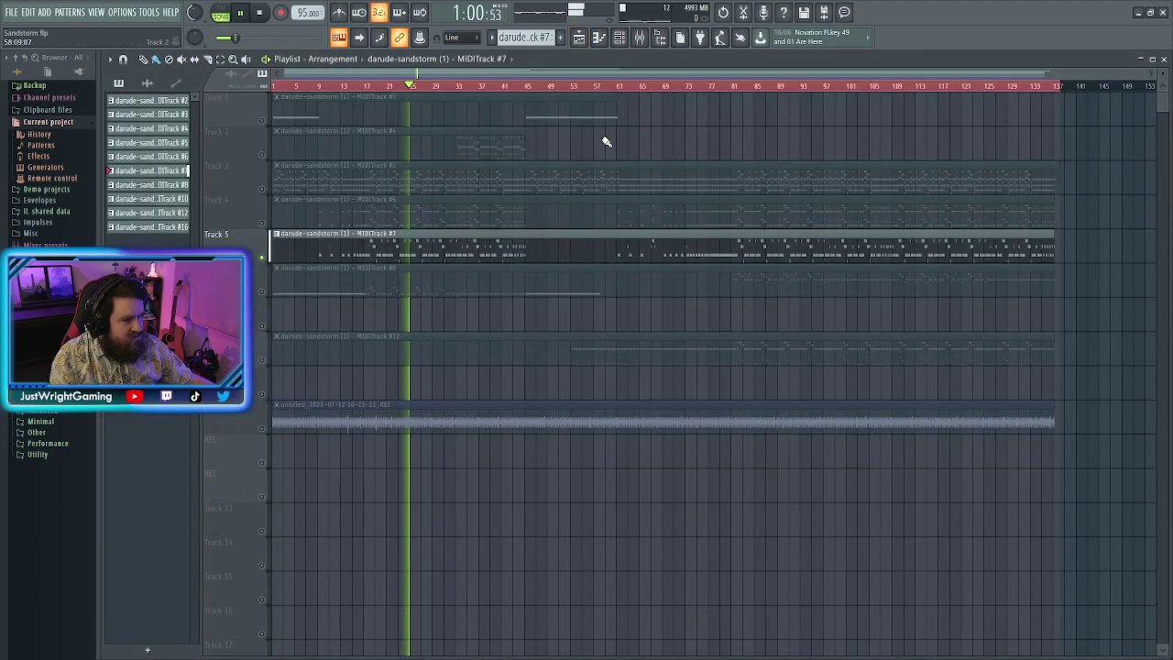
Replace the Piano channel's instrument with Kontakt 5, load CI Alto Sax and rename the channel Alto sax
left_click(621, 39)
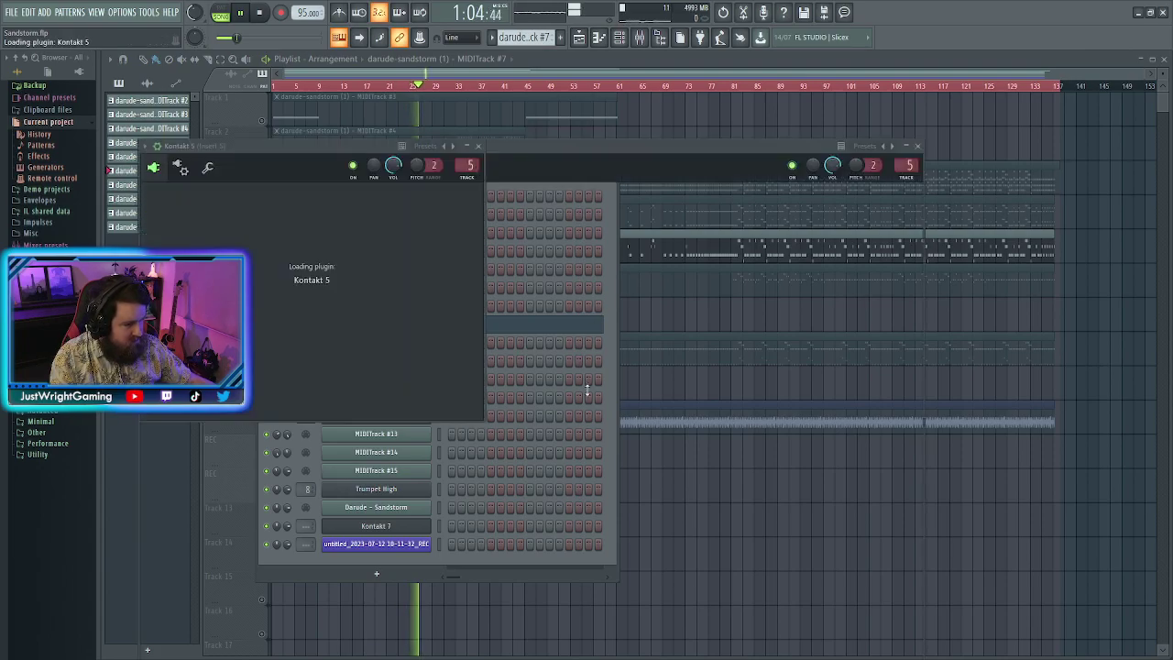
left_click(191, 414)
scroll(265, 322, "down", 3)
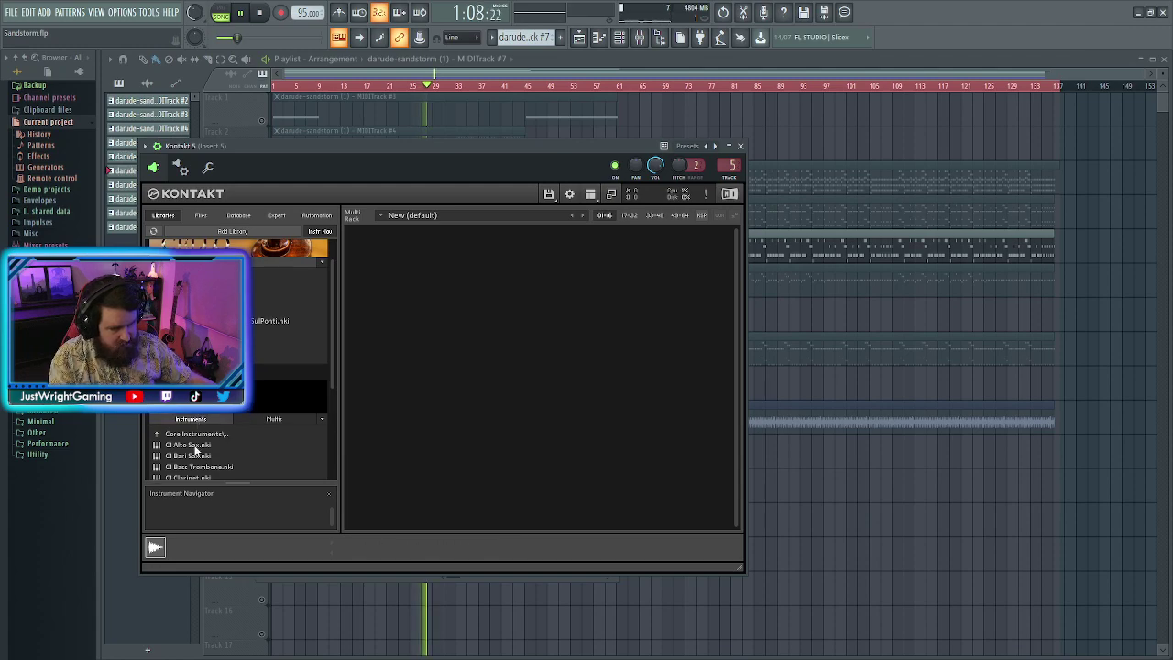
double_click(197, 445)
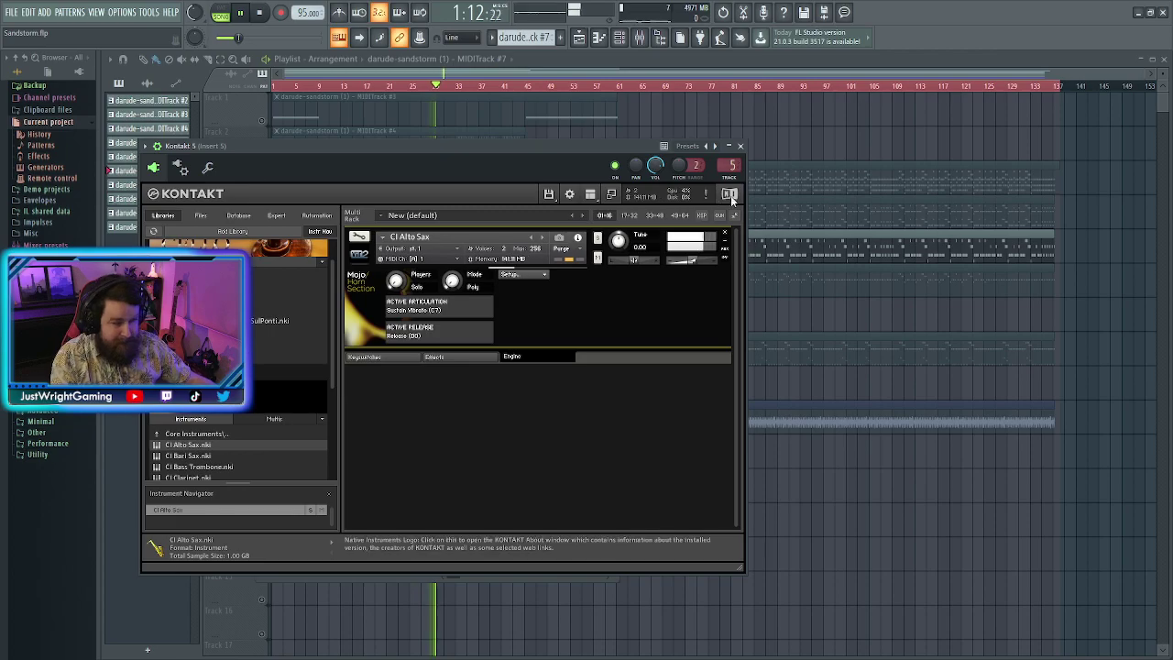
left_click(742, 147)
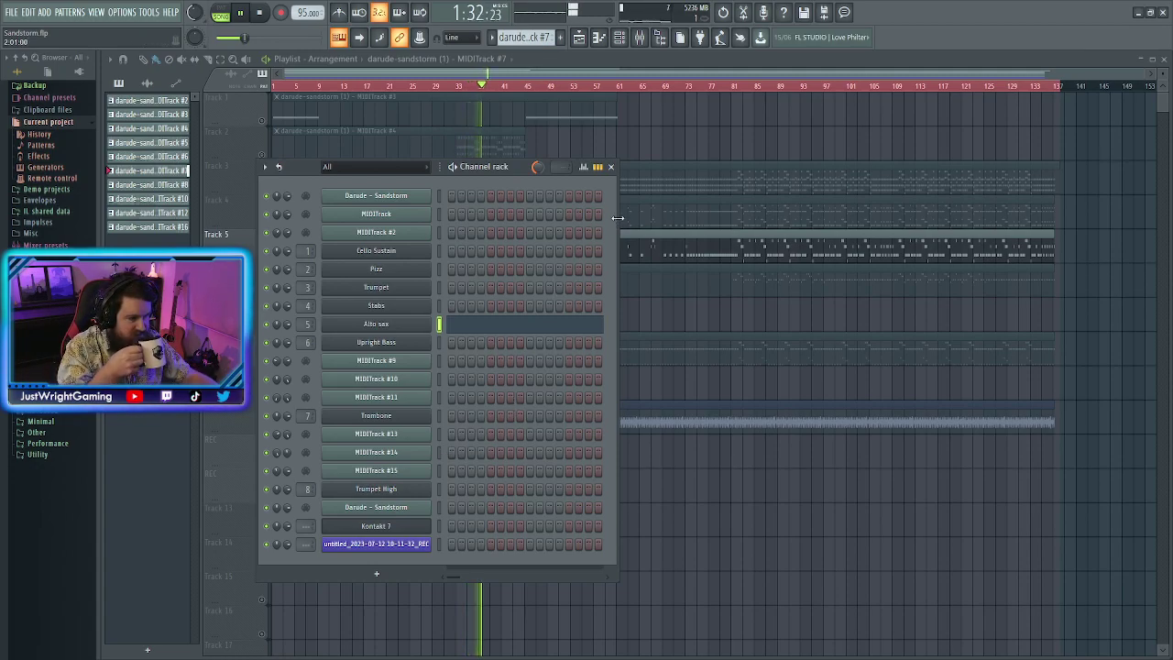
left_click(610, 166)
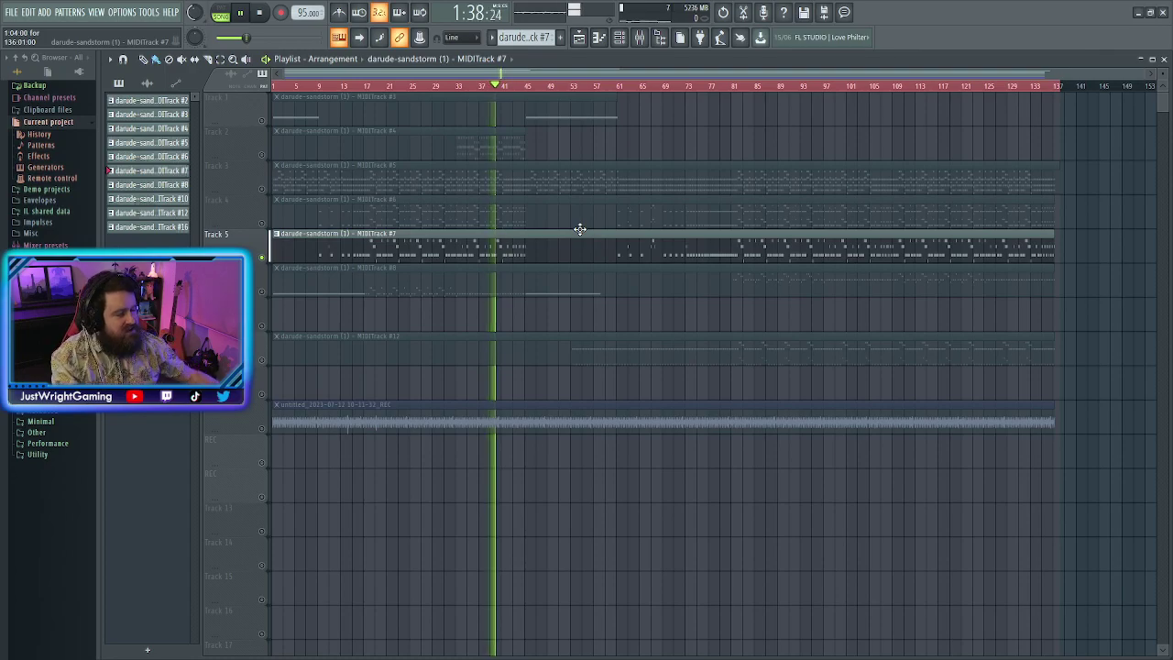
Add Fruity Delay 3 below the reverb in slot 3 of mixer Insert 5 and return to the playlist
left_click(640, 42)
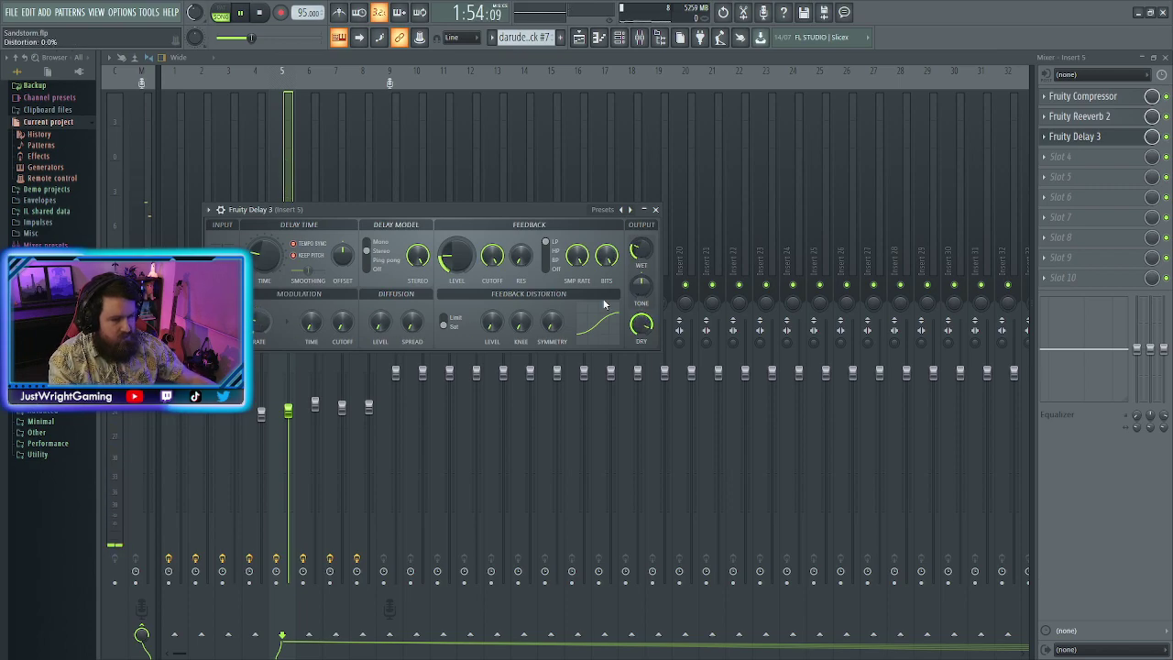
left_click(655, 210)
left_click(586, 41)
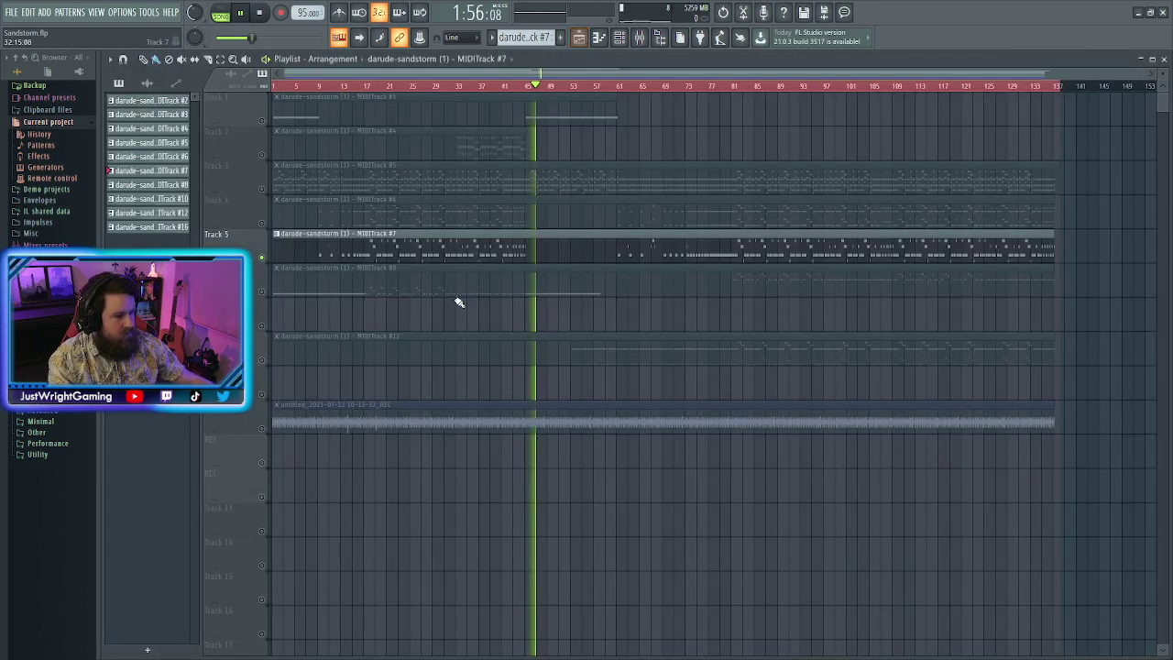
Play all tracks together from about bar 9, check the channel rack and solo playlist Track 3
left_click(324, 85)
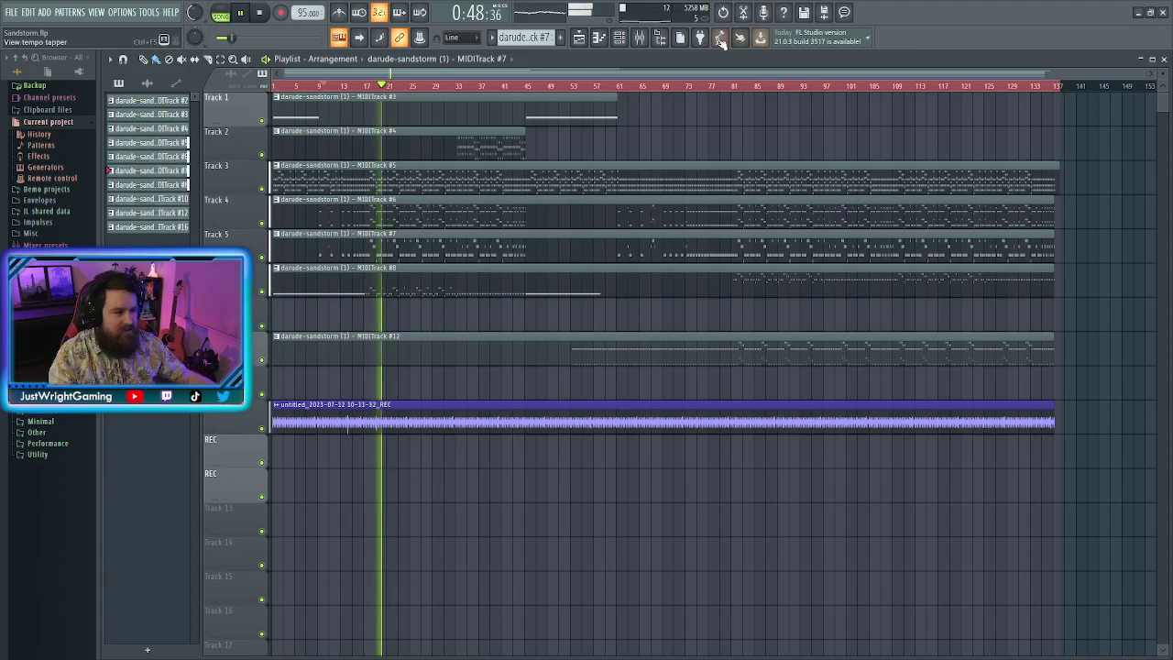
left_click(619, 37)
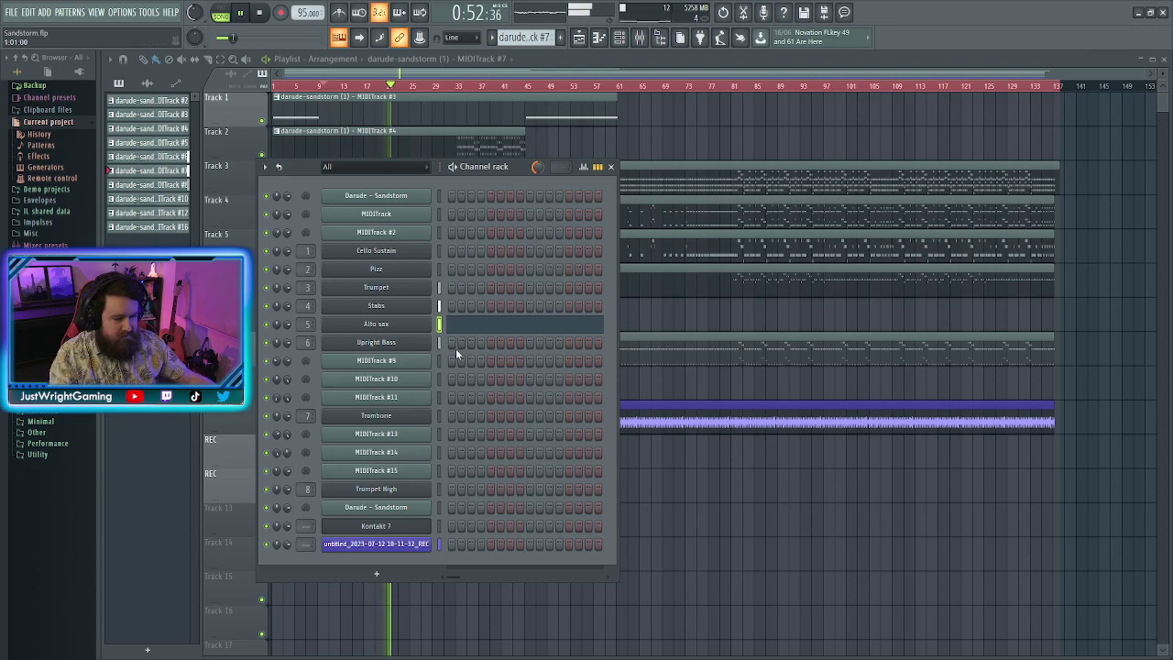
left_click(611, 167)
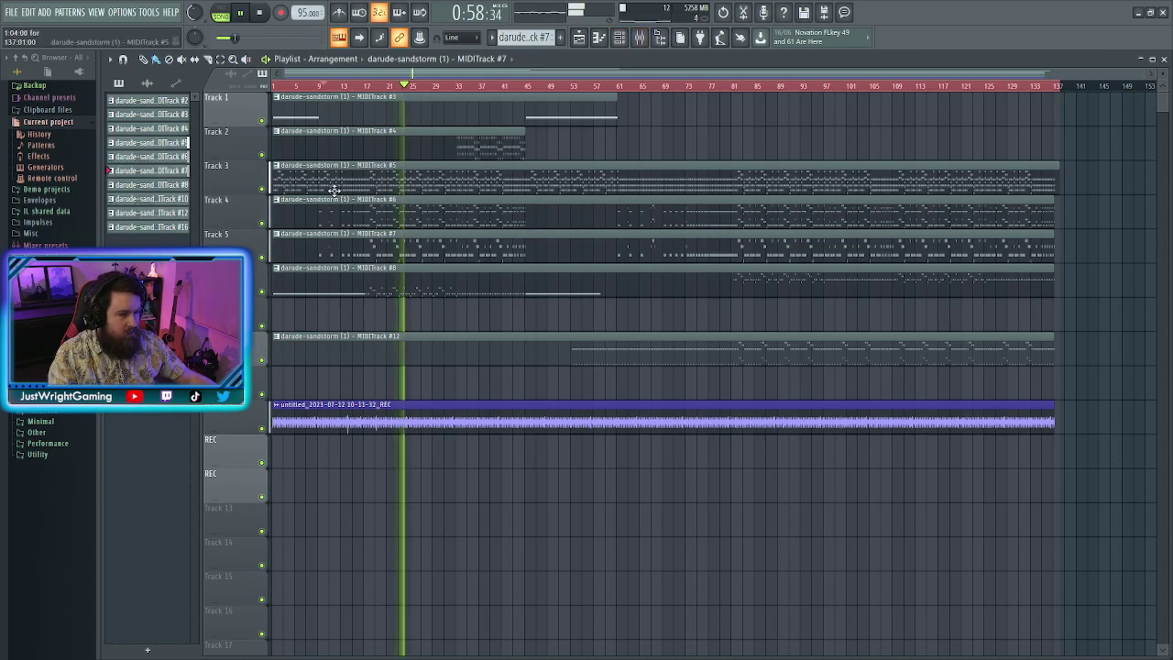
right_click(262, 189)
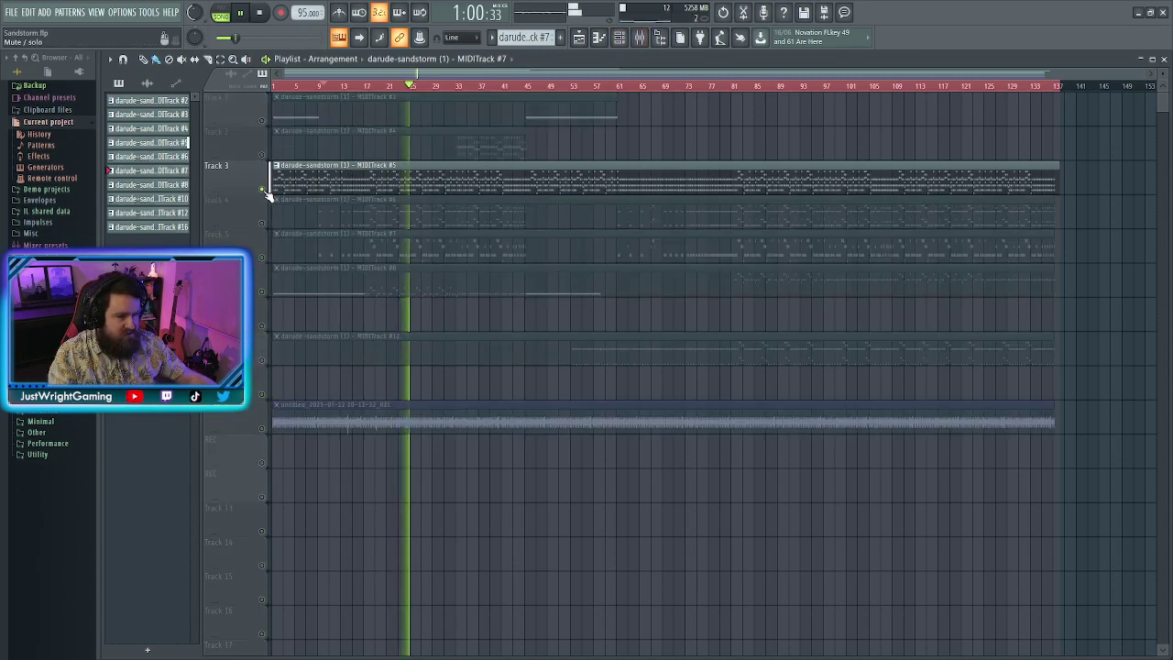
Unsolo playlist Track 3, check the channel rack and add Soundgoodizer below the reverb in slot 3 of mixer Insert 2
right_click(263, 190)
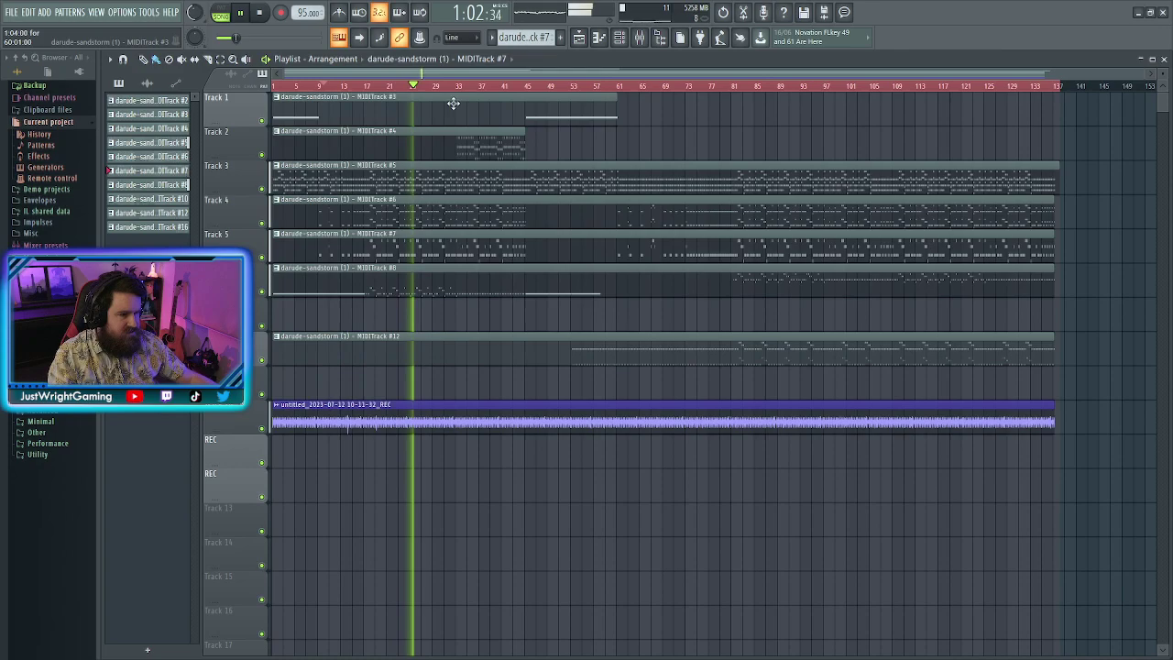
left_click(619, 38)
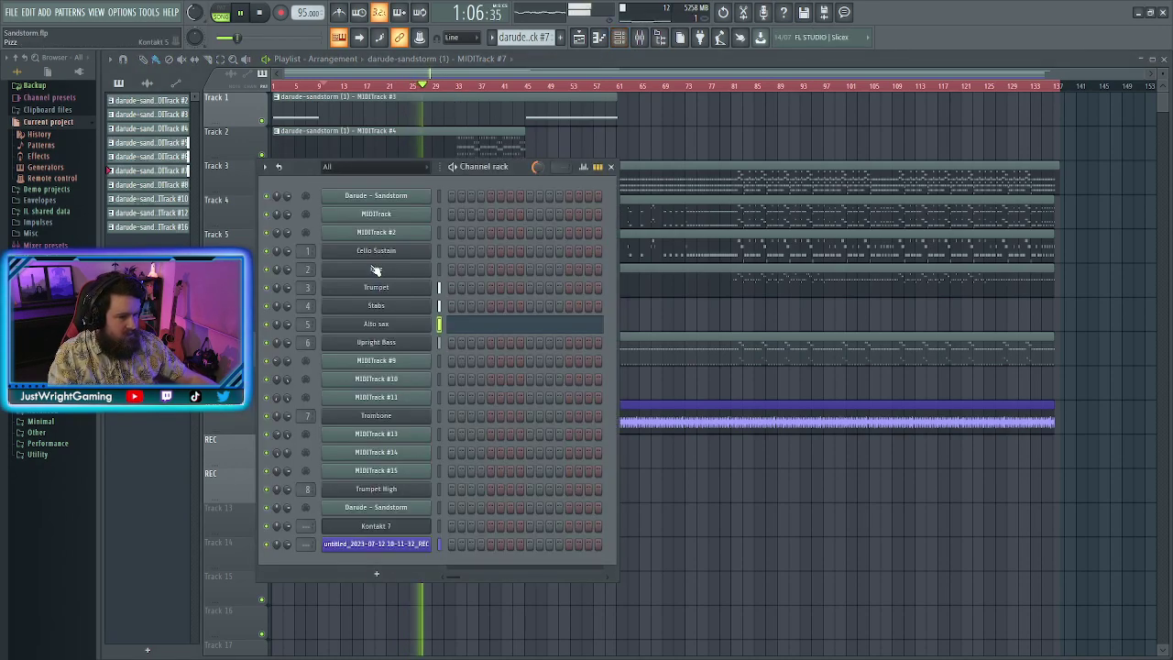
key("F9")
left_click(234, 137)
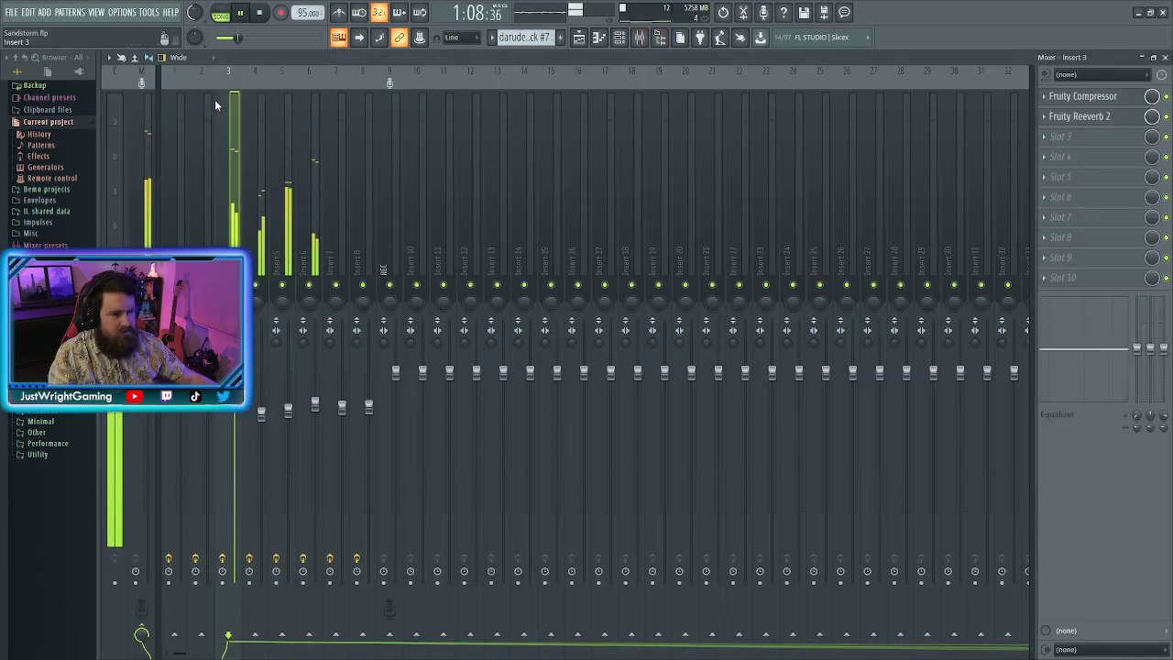
left_click(207, 137)
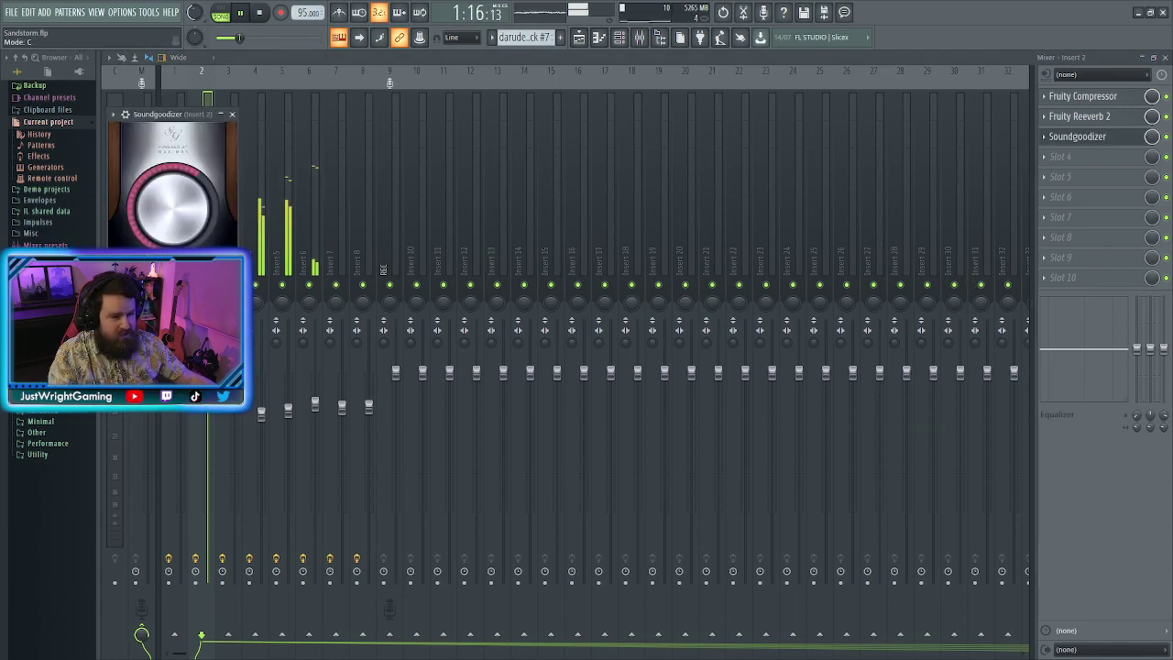
left_click(231, 113)
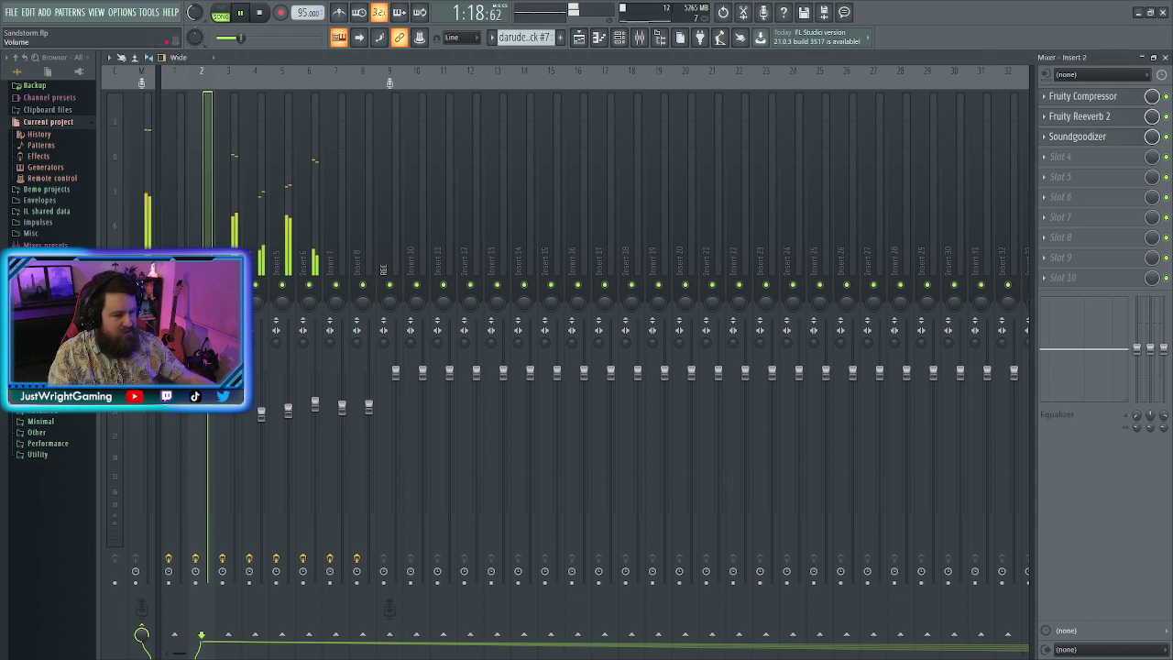
Check the playback position in the playlist, then lower the volume fader of mixer Insert 2
left_click(578, 37)
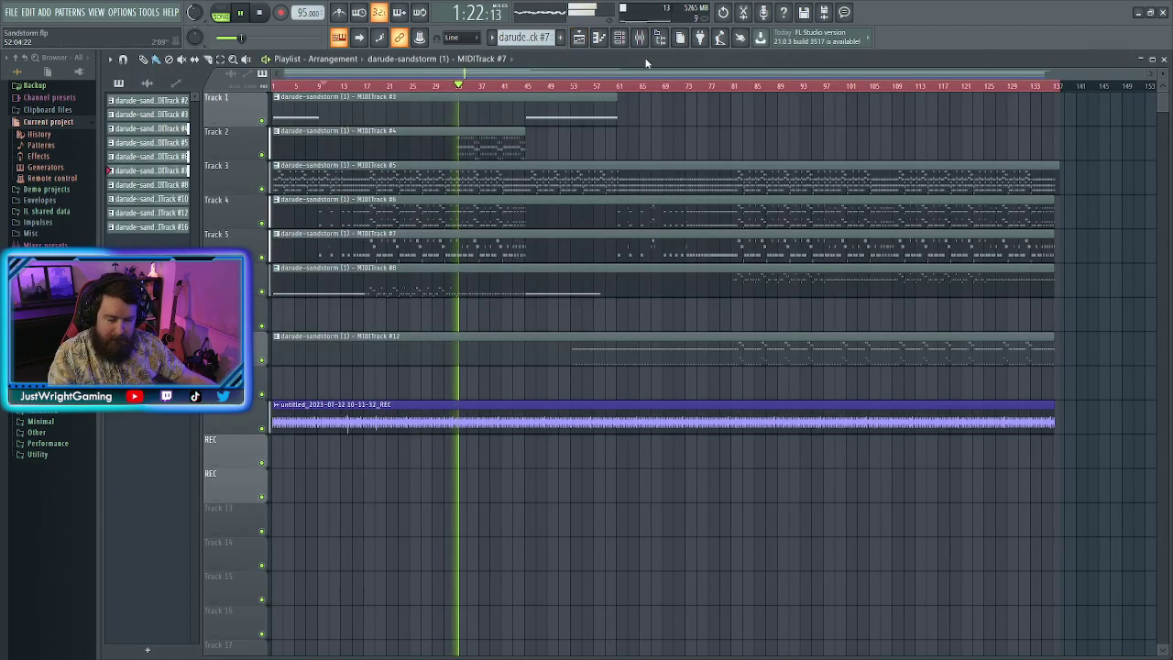
left_click(639, 37)
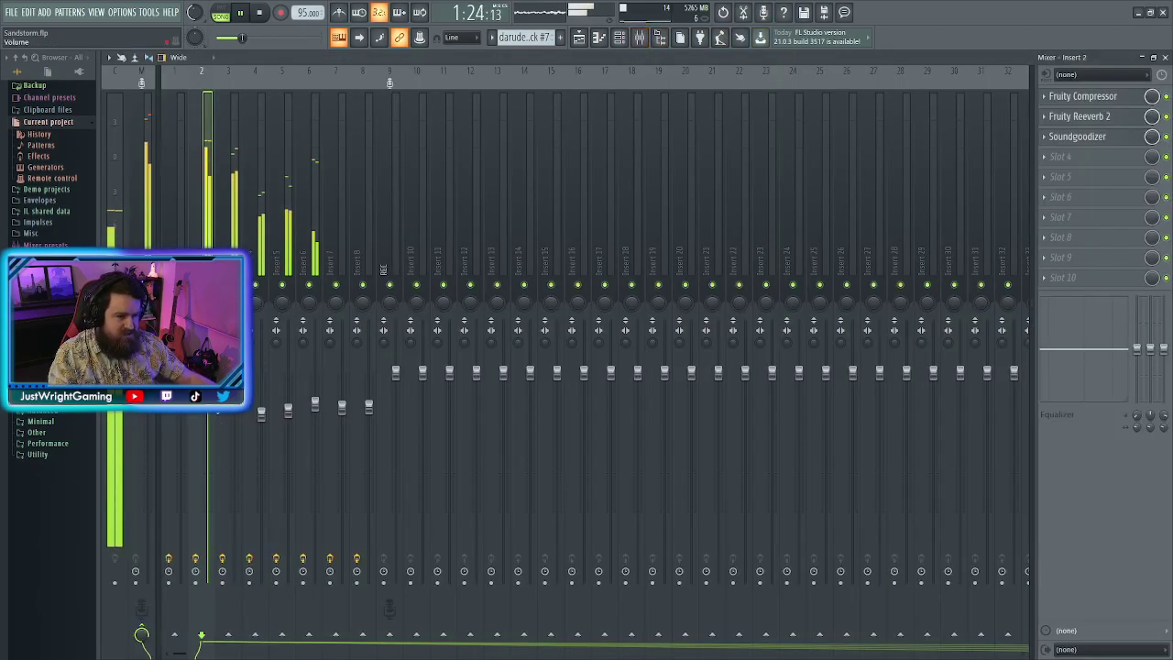
left_click_drag(208, 433, 210, 449)
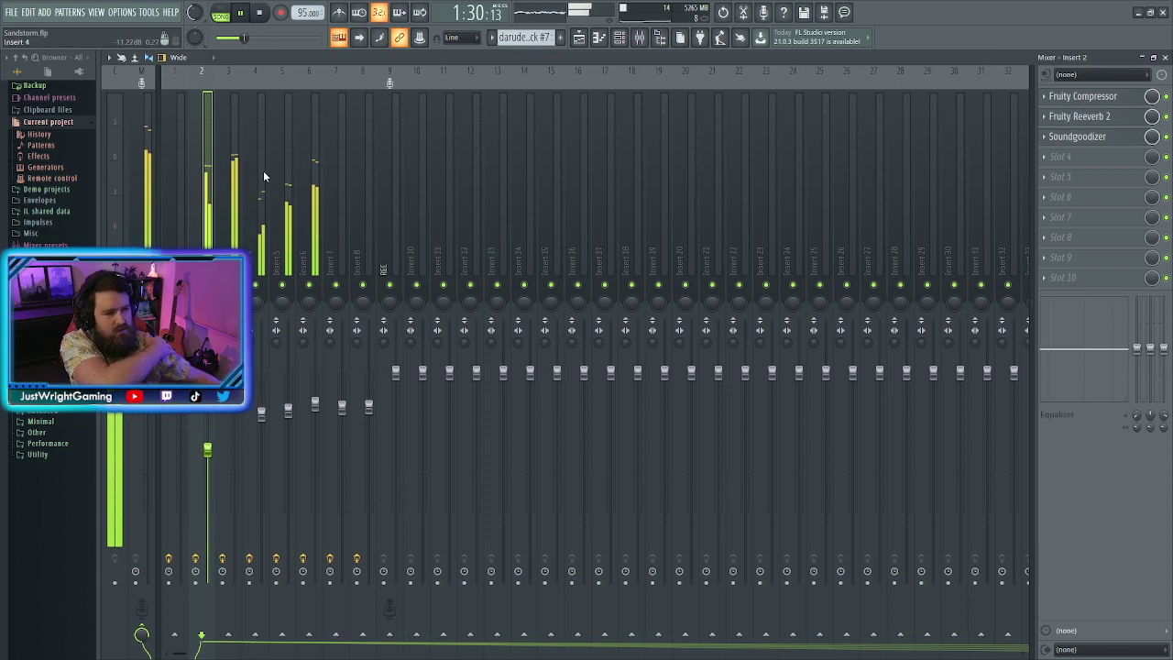
left_click(639, 37)
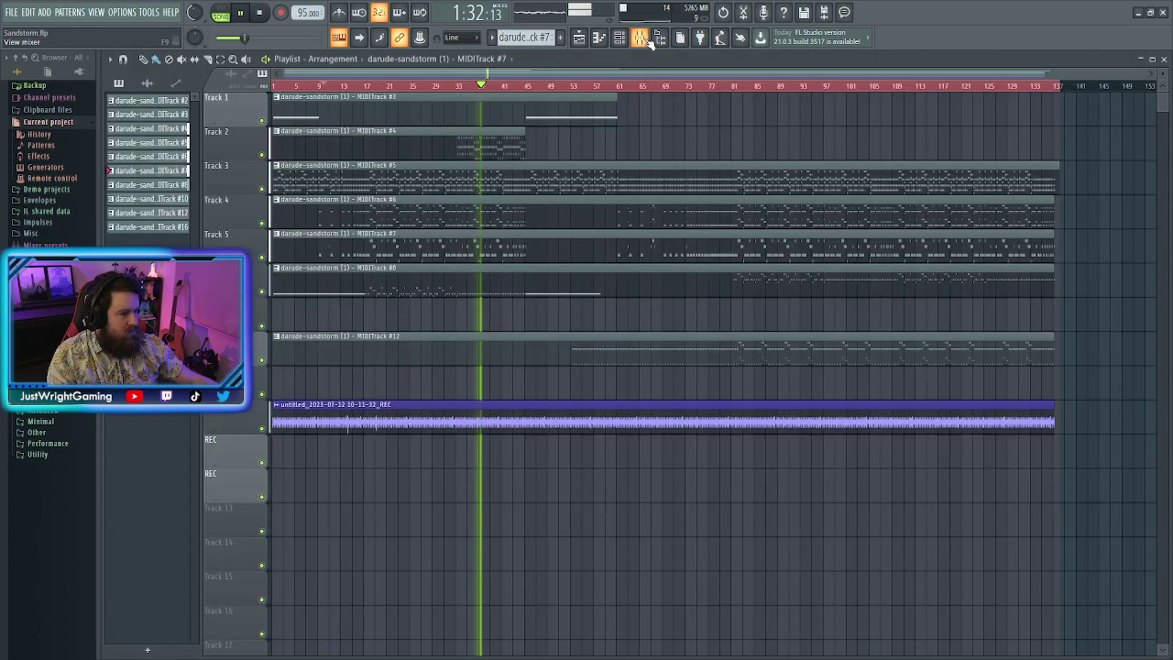
Find the Alto sax channel's mixer track in the channel rack and raise the Insert 5 fader to 116%, 3.6 dB
left_click(628, 39)
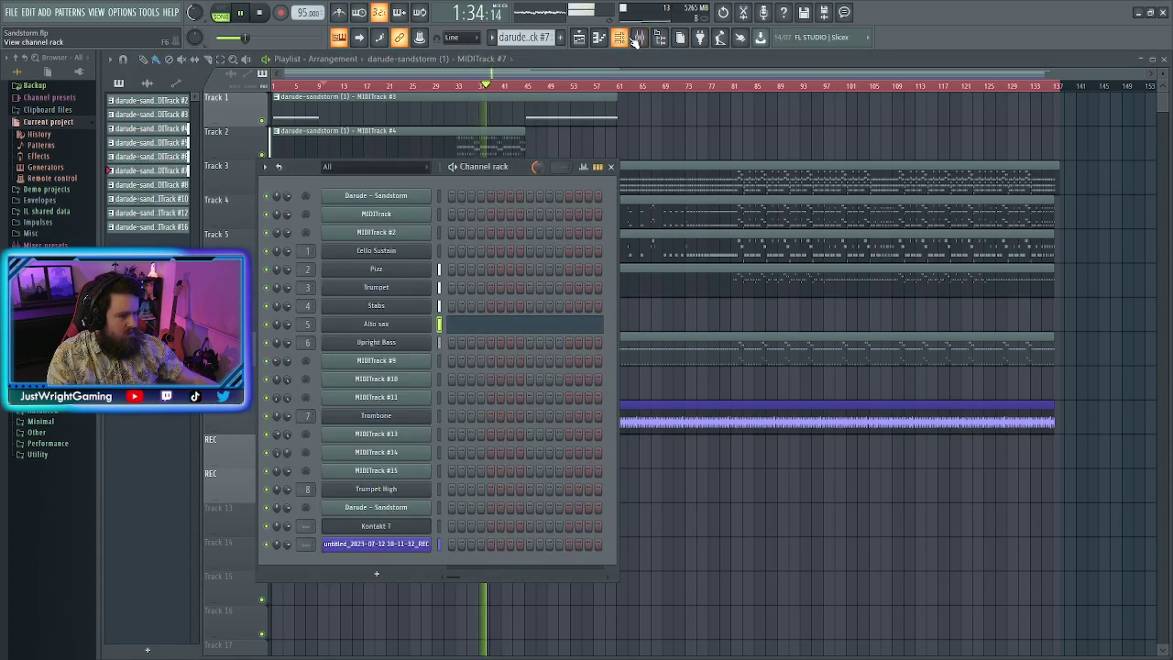
left_click(638, 39)
left_click(285, 102)
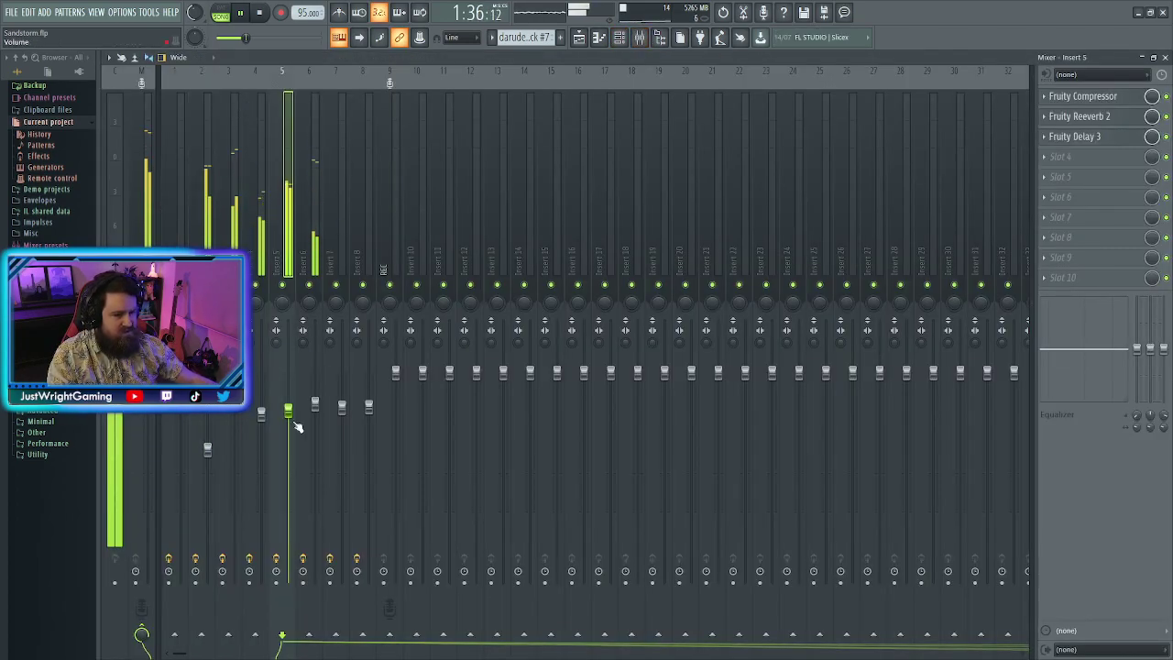
left_click_drag(288, 410, 287, 339)
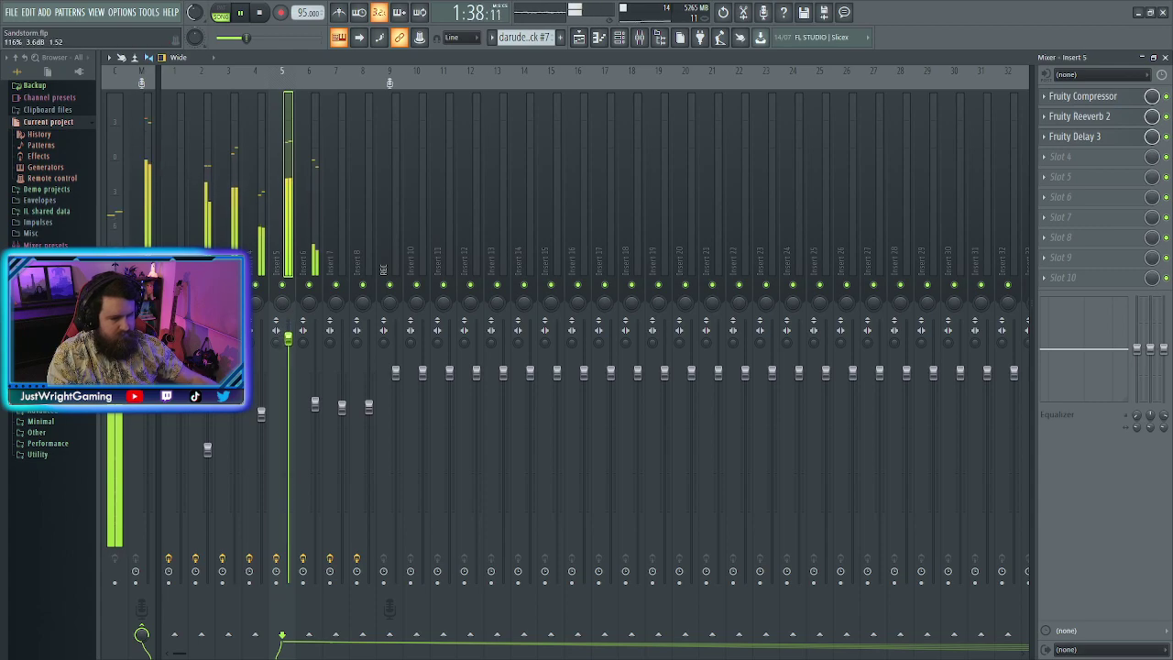
Slightly lower the volume faders of mixer Inserts 1 to 4 and 6 to 8
left_click(234, 412)
left_click_drag(262, 413, 369, 422)
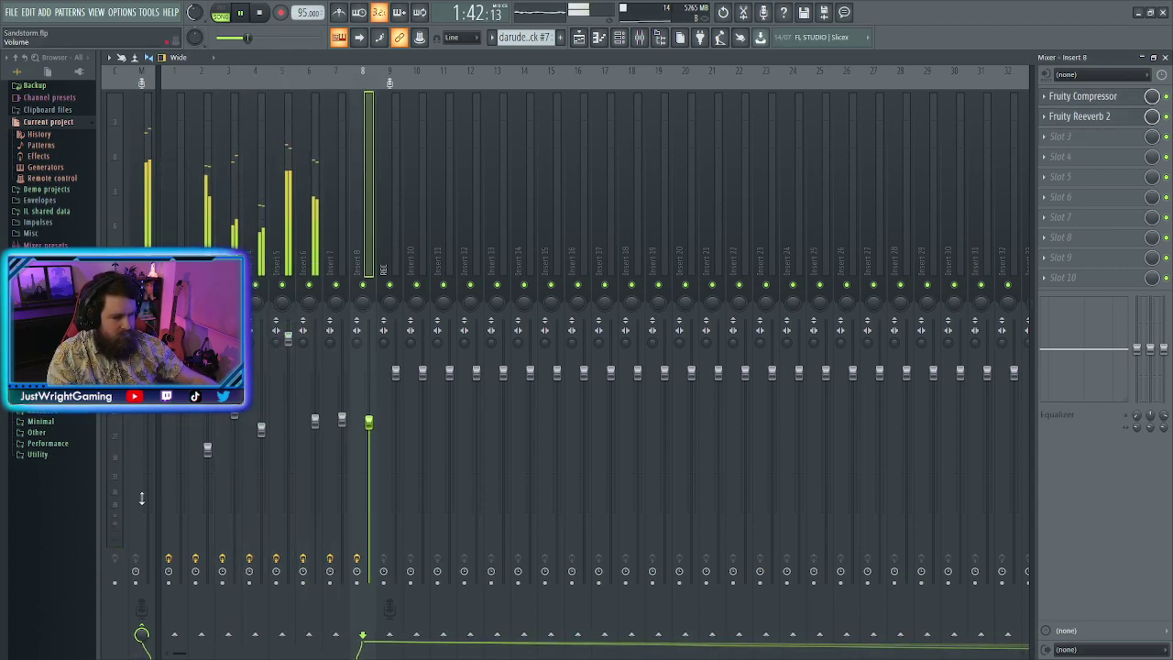
left_click_drag(208, 449, 207, 455)
left_click_drag(180, 394, 368, 423)
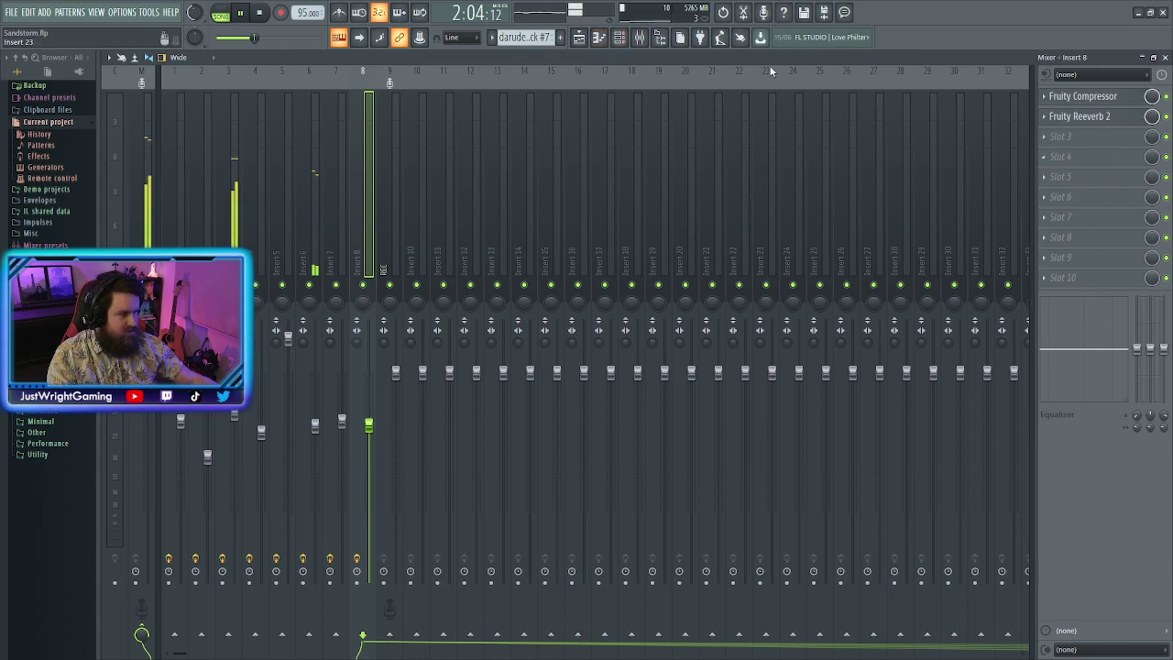
Examine the effect chains of mixer Inserts 1 to 7 during playback and check their instruments in the channel rack
left_click(313, 128)
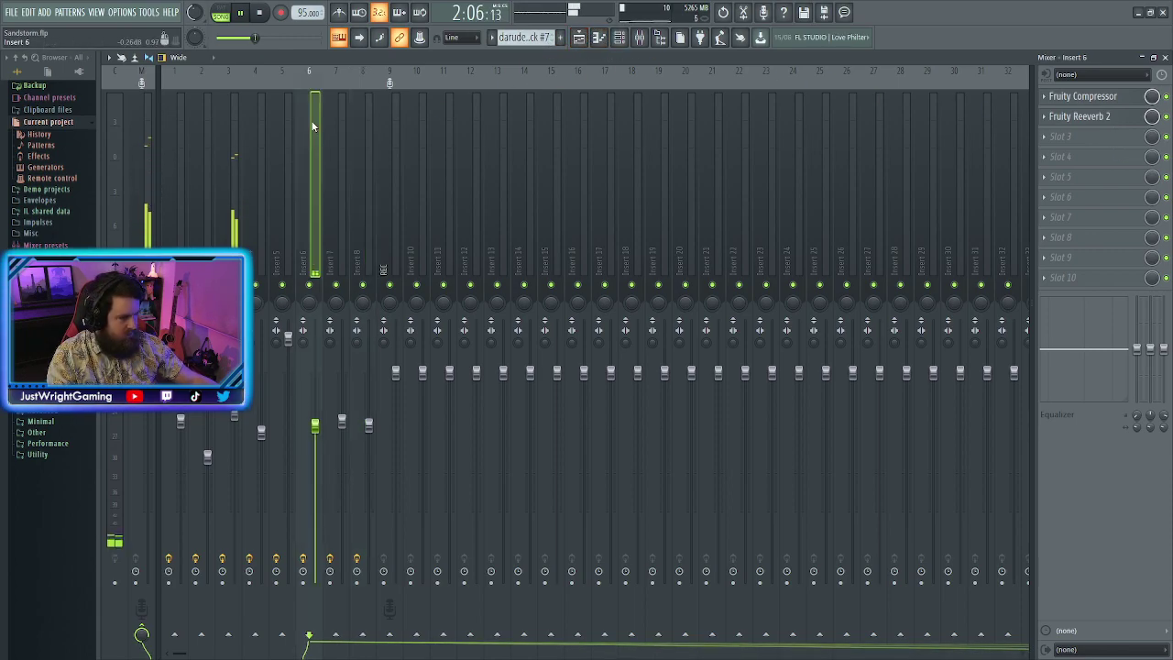
left_click(287, 126)
left_click(261, 127)
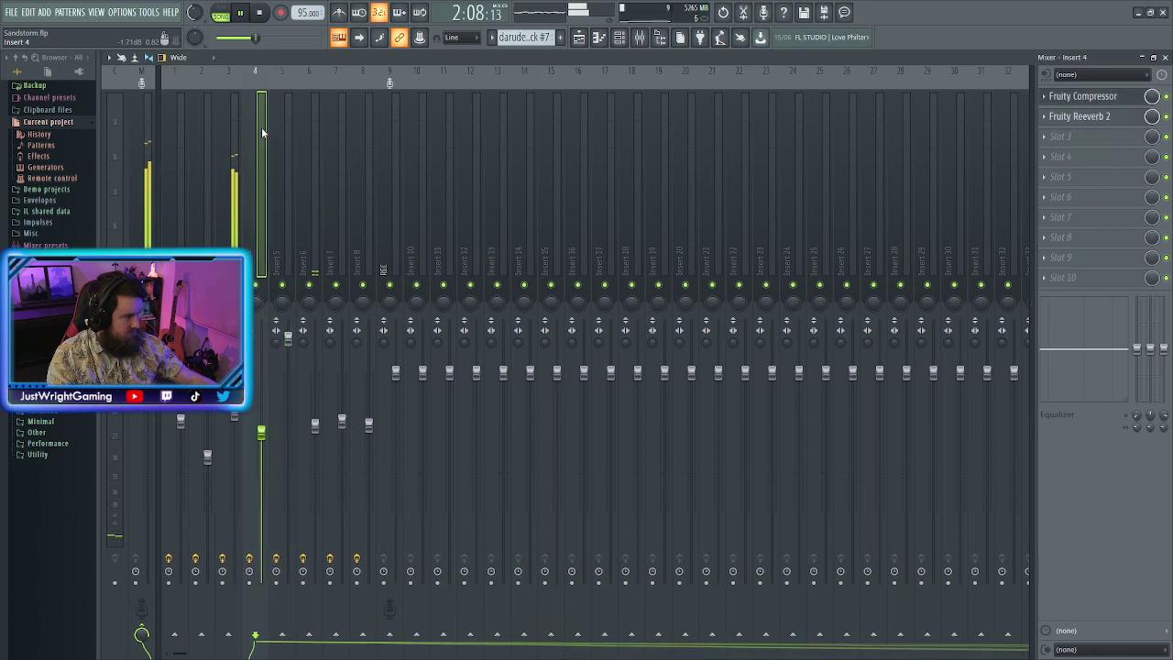
left_click(232, 128)
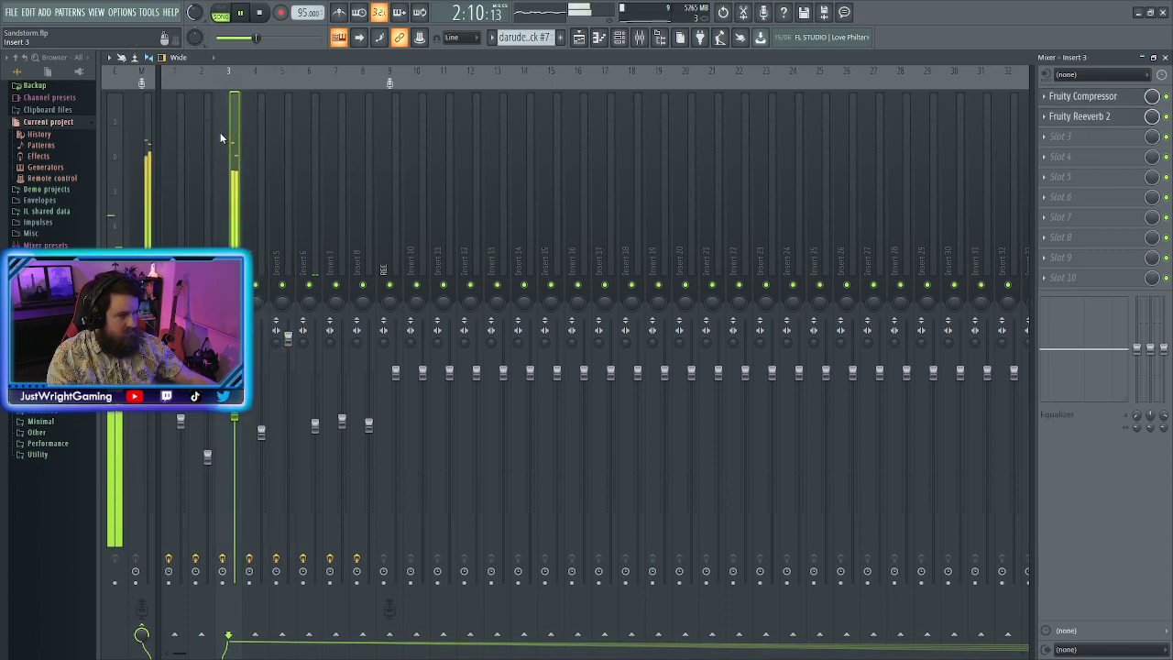
left_click(208, 132)
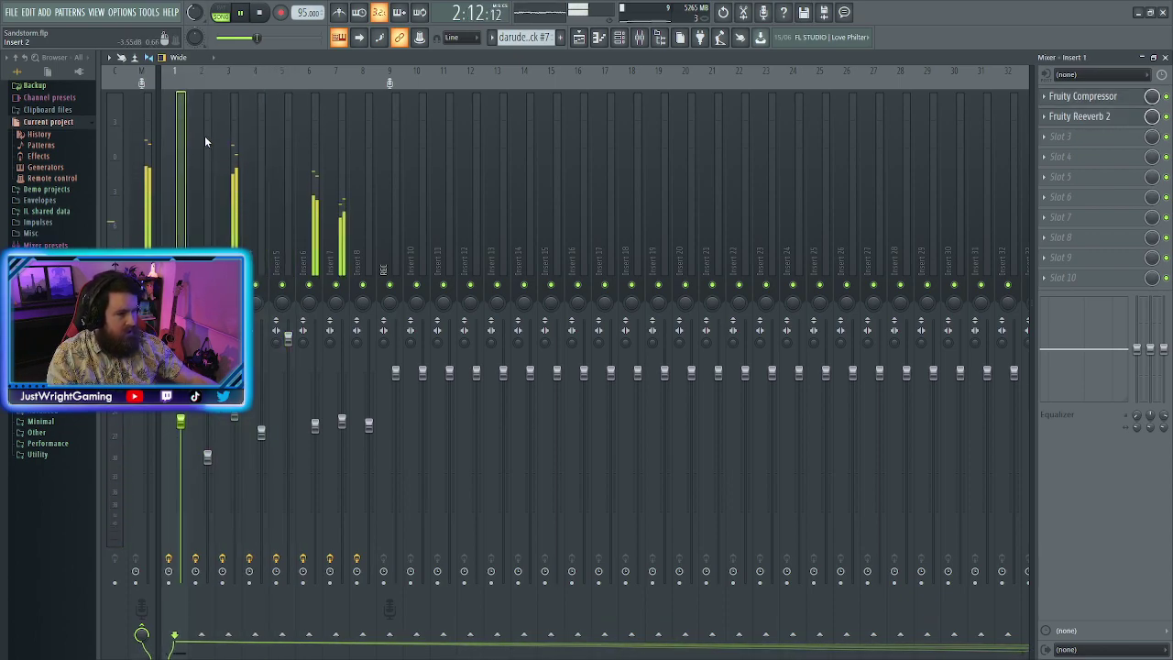
left_click(237, 136)
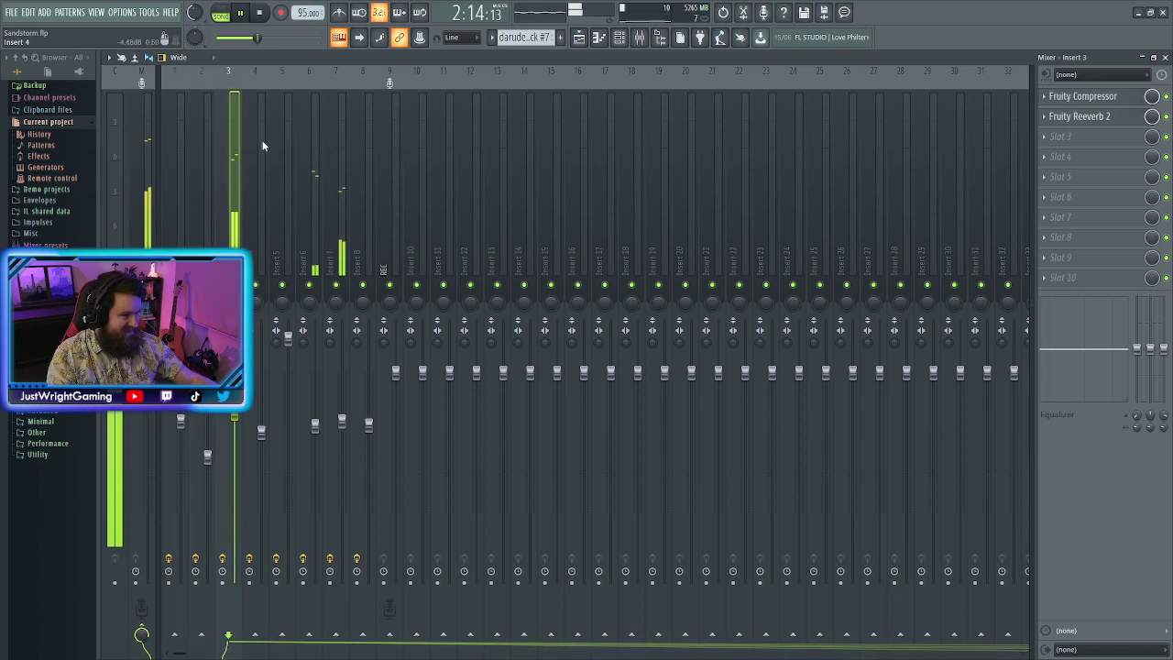
left_click(291, 141)
left_click(310, 153)
left_click(336, 151)
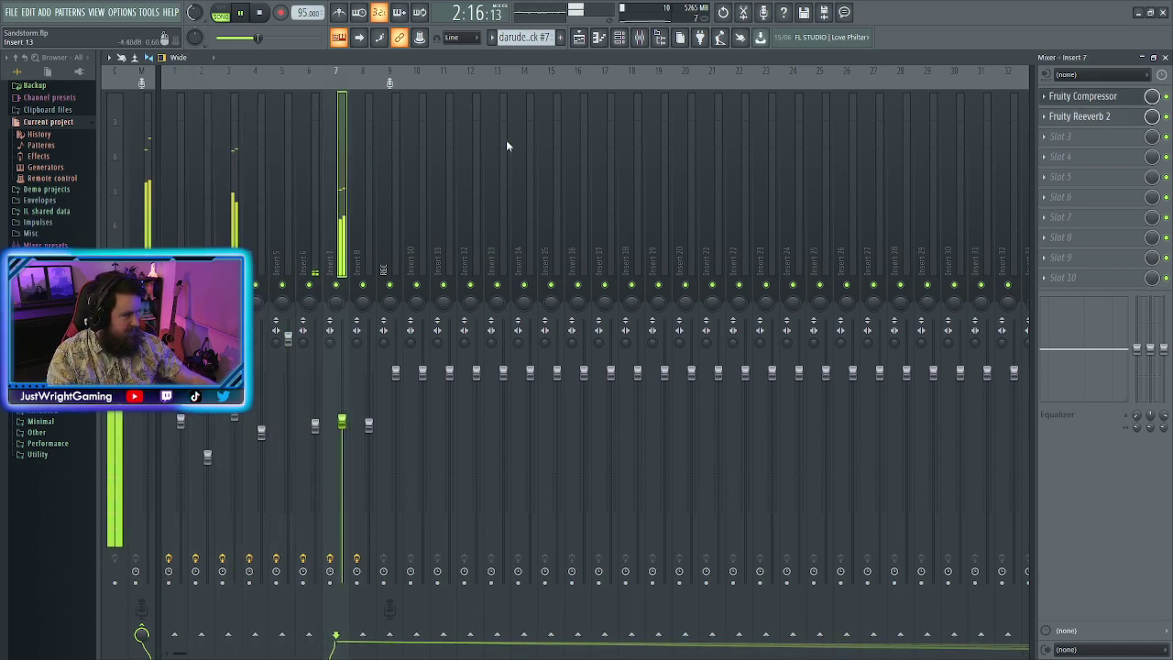
left_click(619, 37)
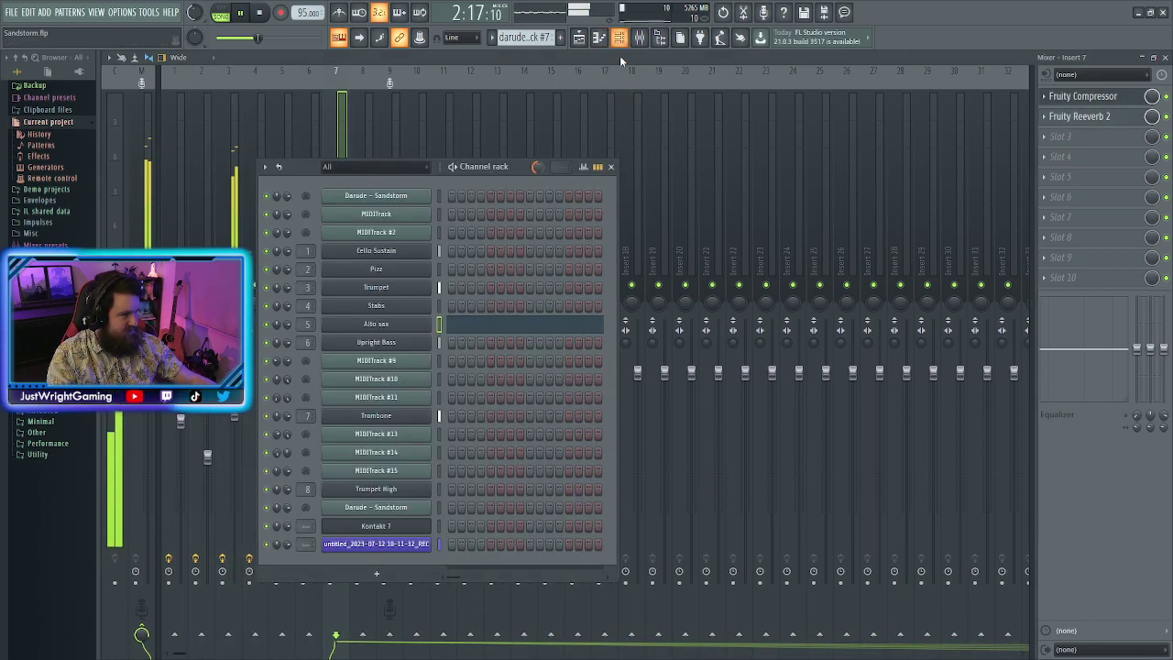
left_click(612, 168)
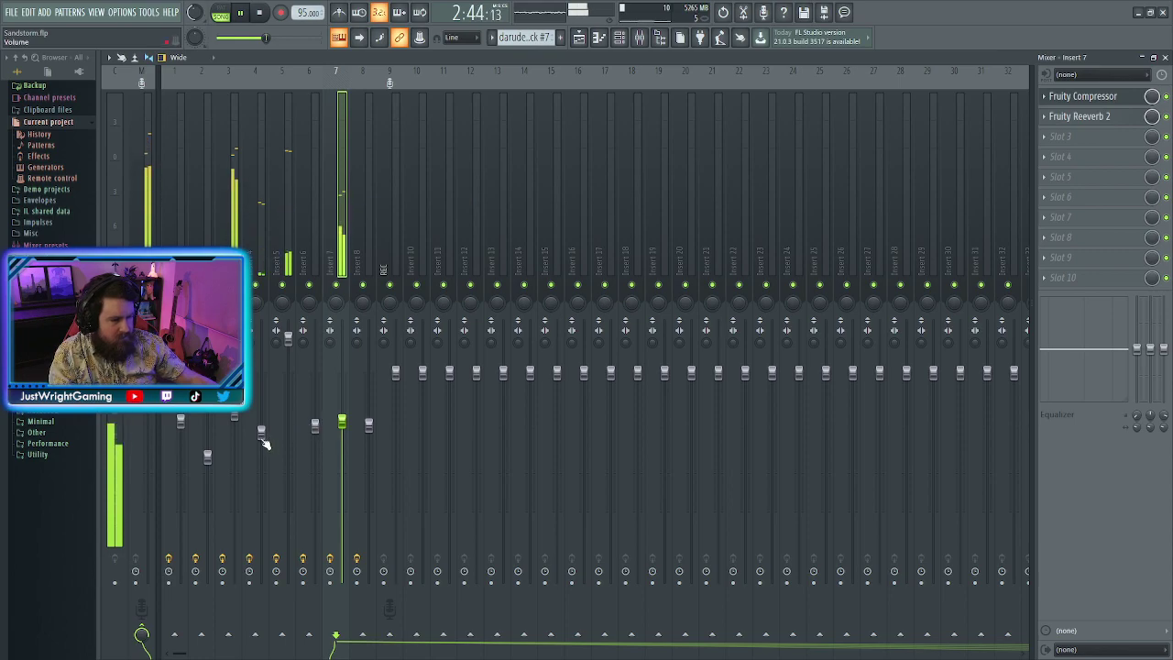
Lower the volume faders of mixer Inserts 3 and 7 and nudge the Insert 5 fader up
left_click(235, 419)
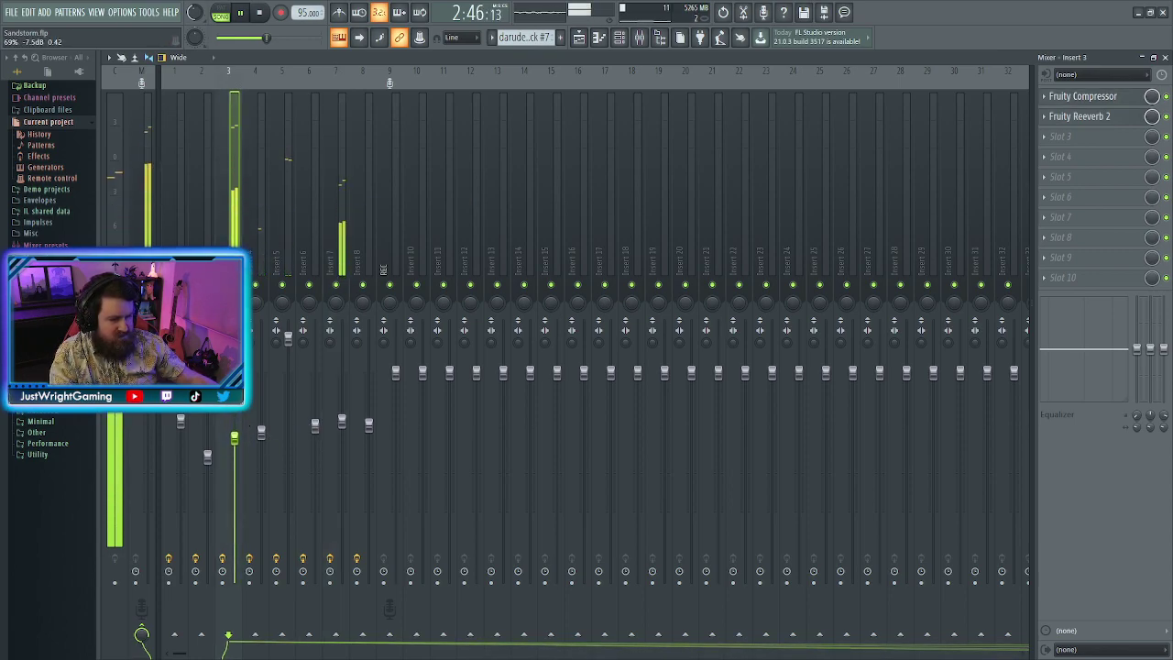
left_click(294, 342)
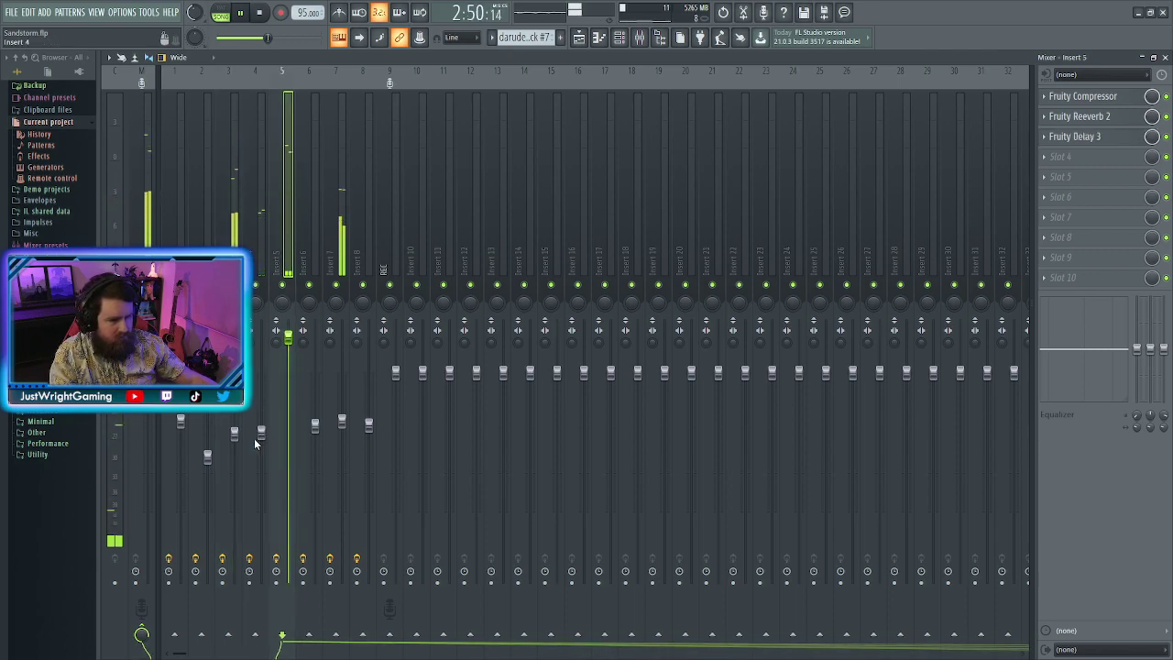
left_click_drag(340, 431, 342, 456)
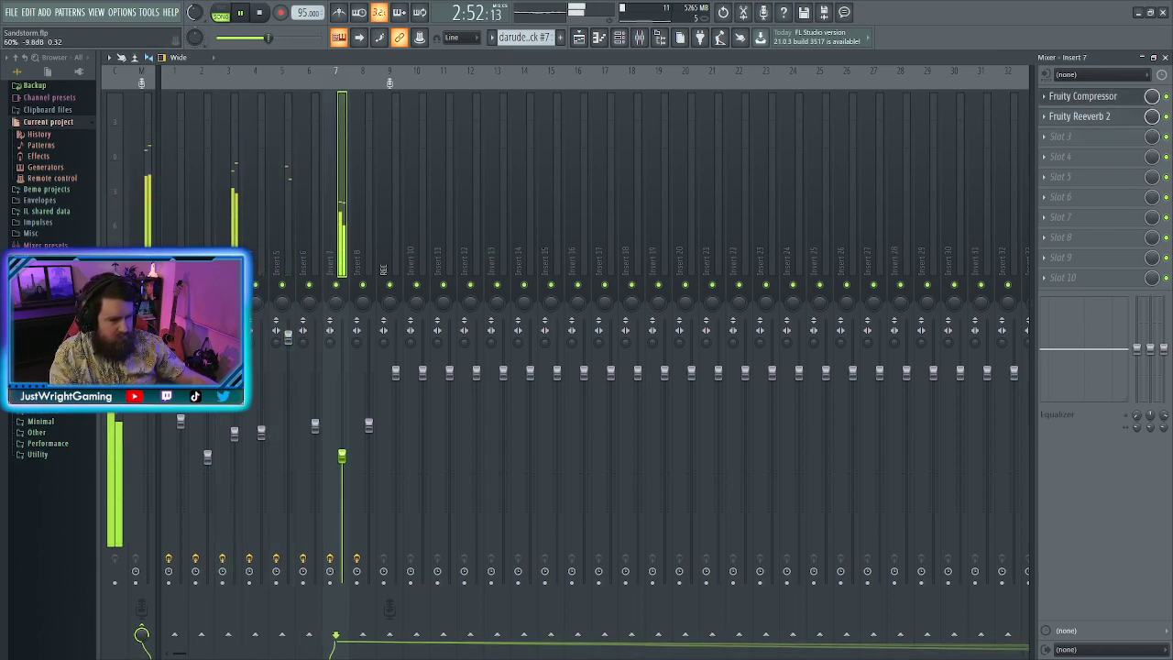
Add Fruity Blood Overdrive in slot 1 of the master track, close its window and pause playback
left_click(146, 184)
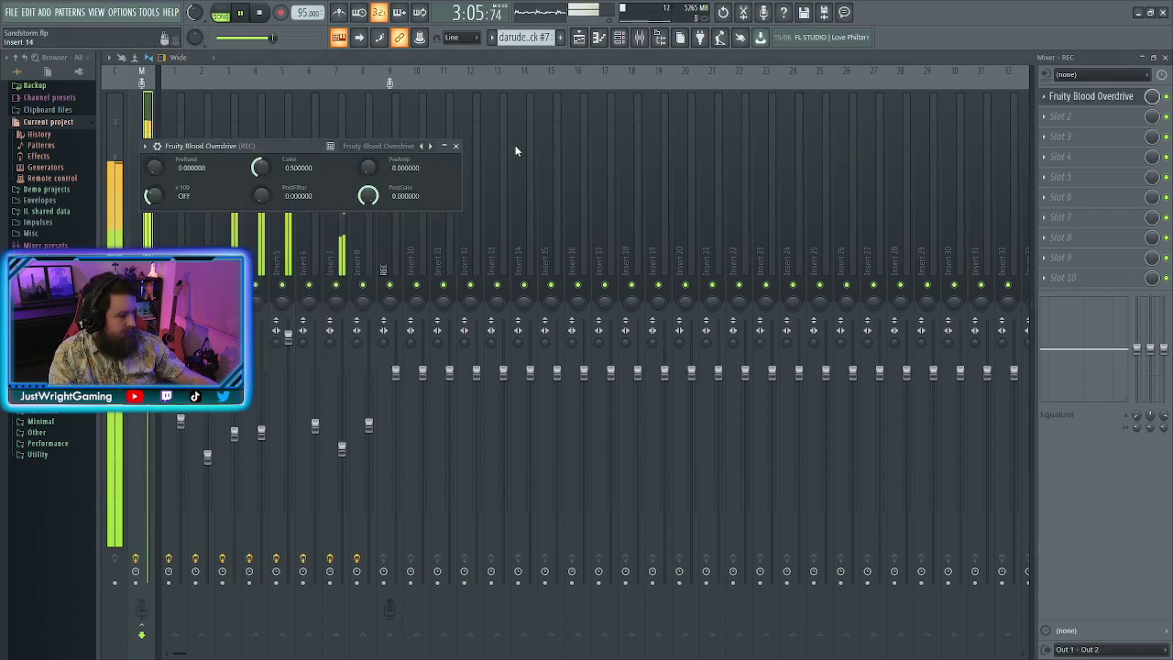
left_click(457, 147)
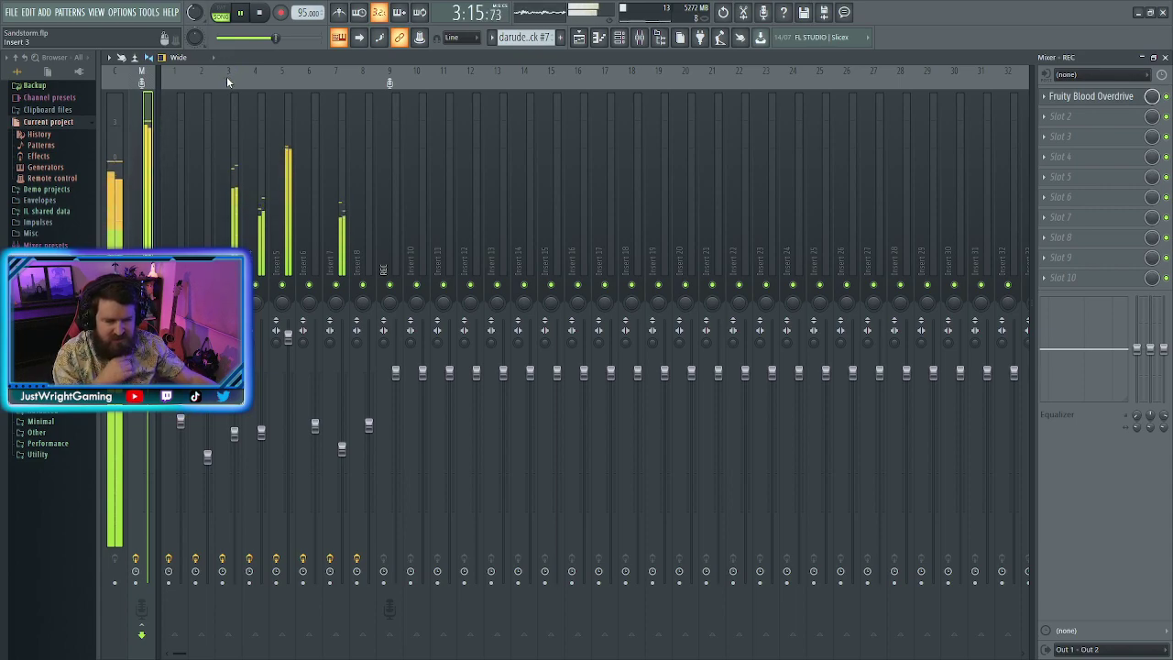
left_click(240, 14)
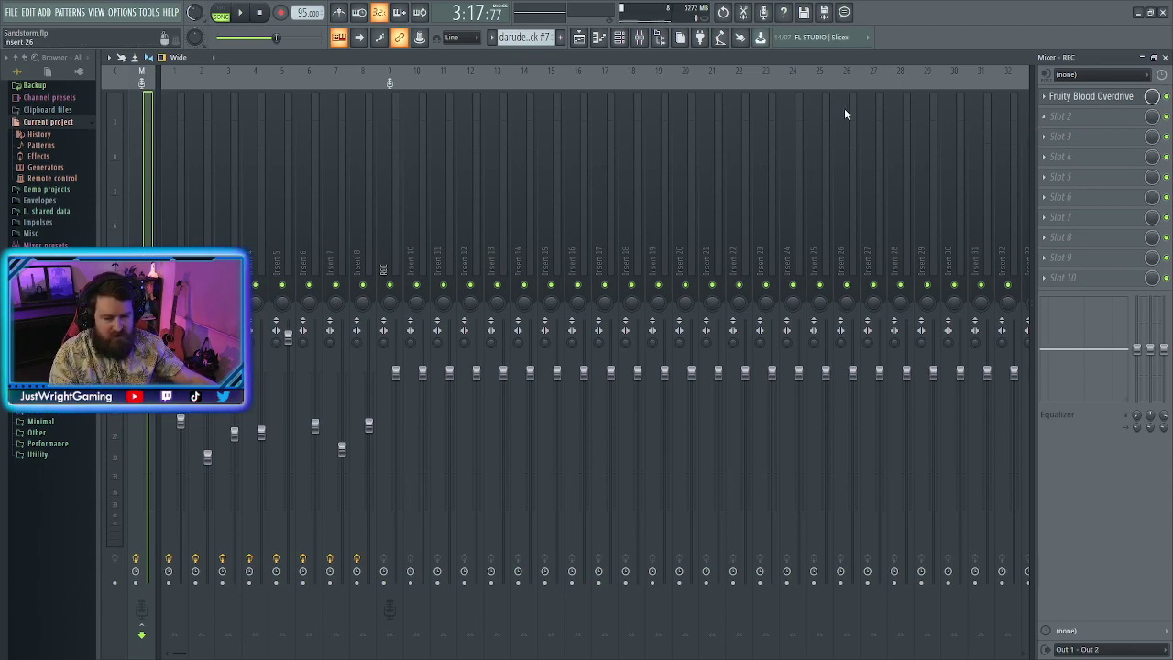
Play the arrangement in the playlist from about bar 22 and pause it after listening
left_click(581, 39)
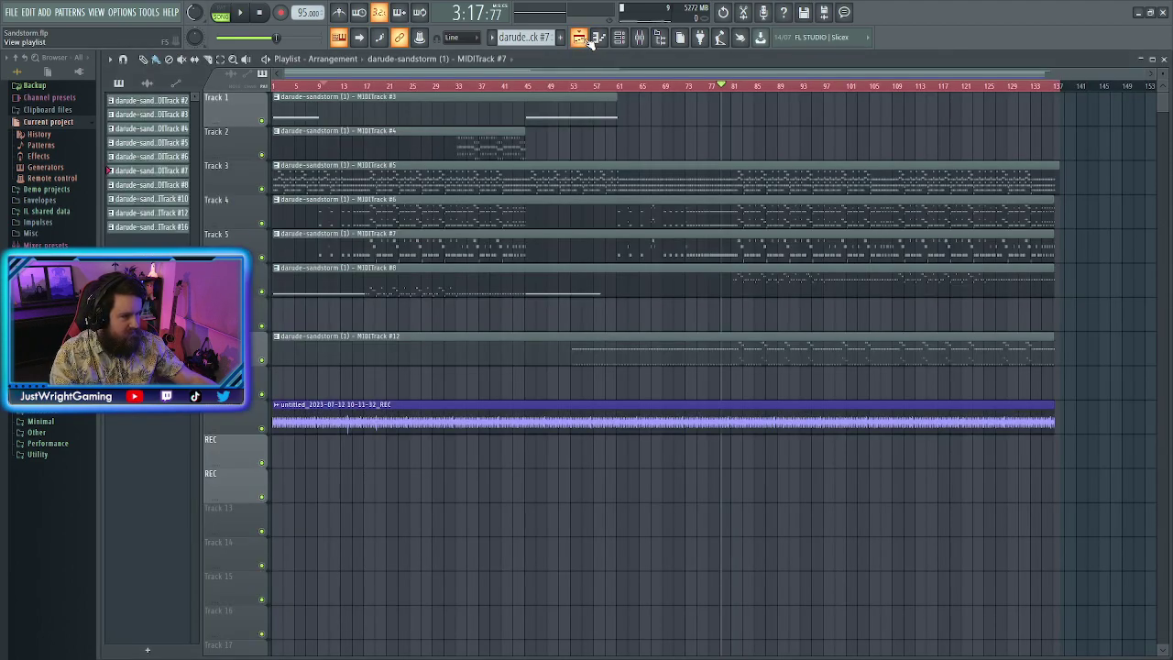
left_click(956, 88)
left_click(1024, 88)
left_click(1041, 88)
left_click(1002, 88)
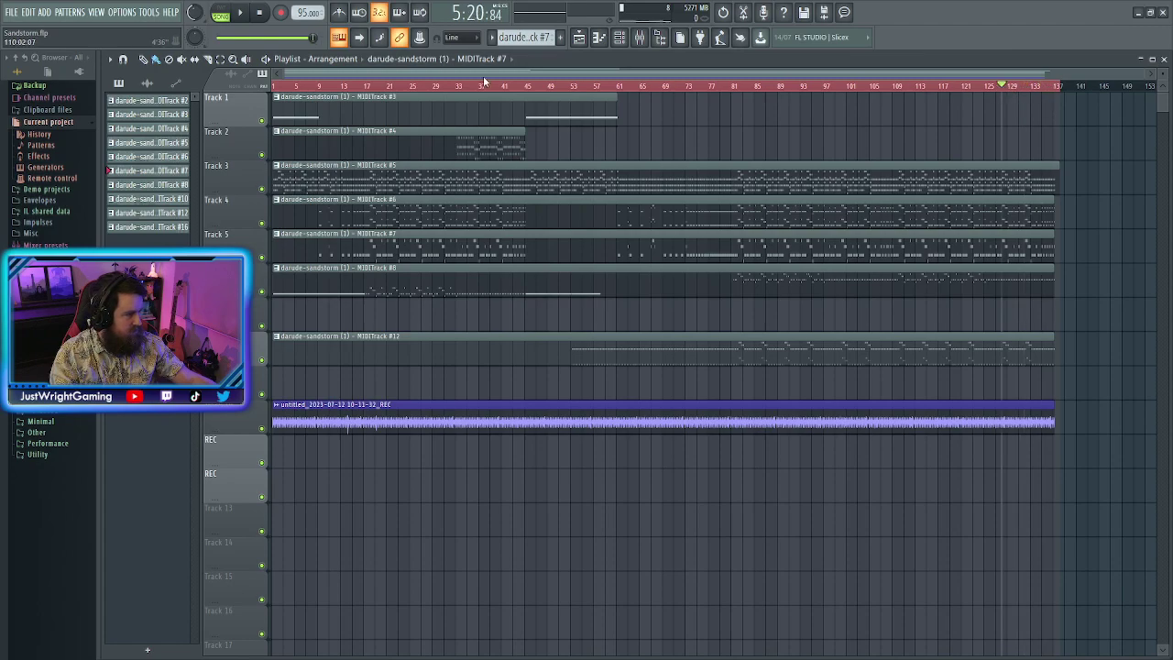
left_click(393, 87)
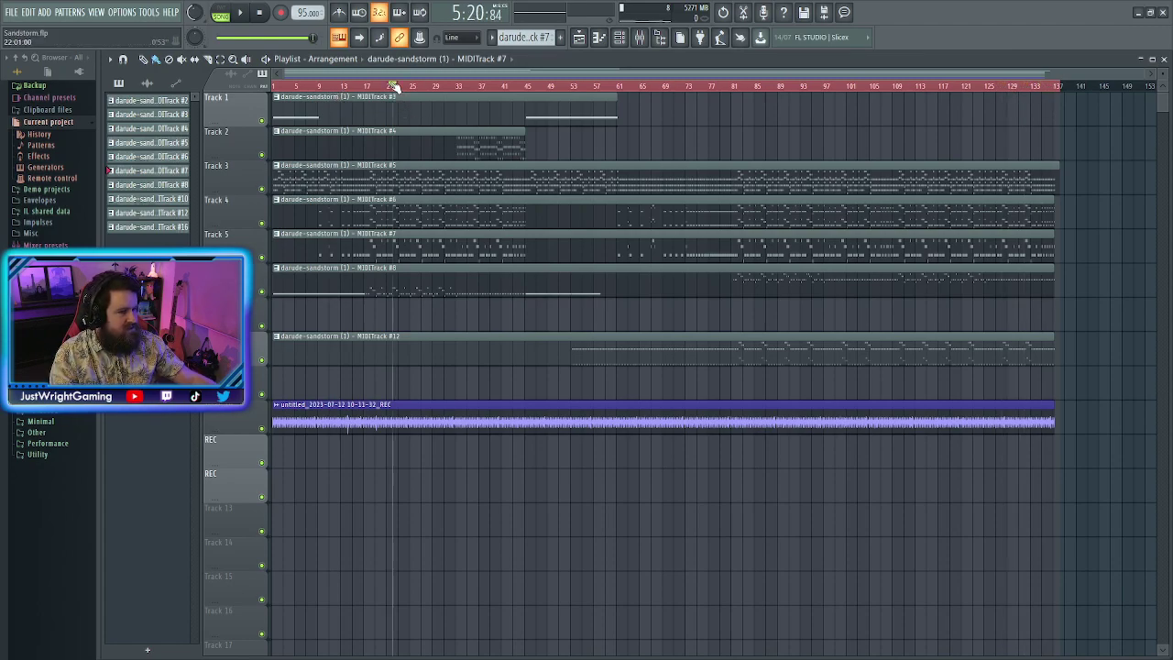
left_click(242, 13)
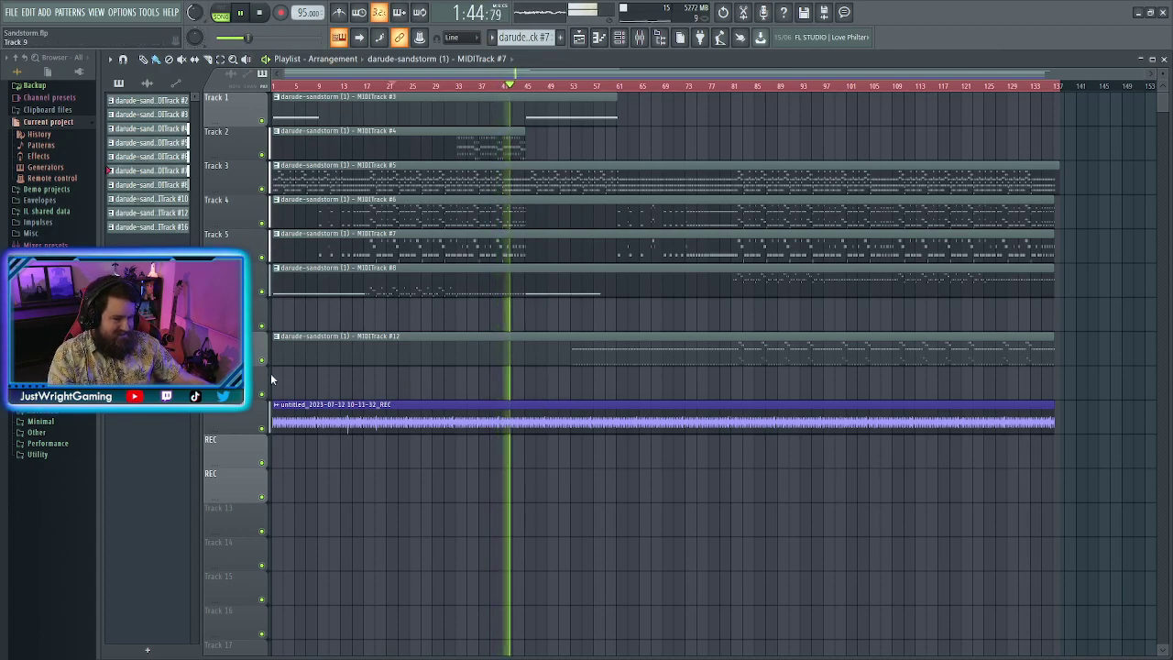
left_click(241, 14)
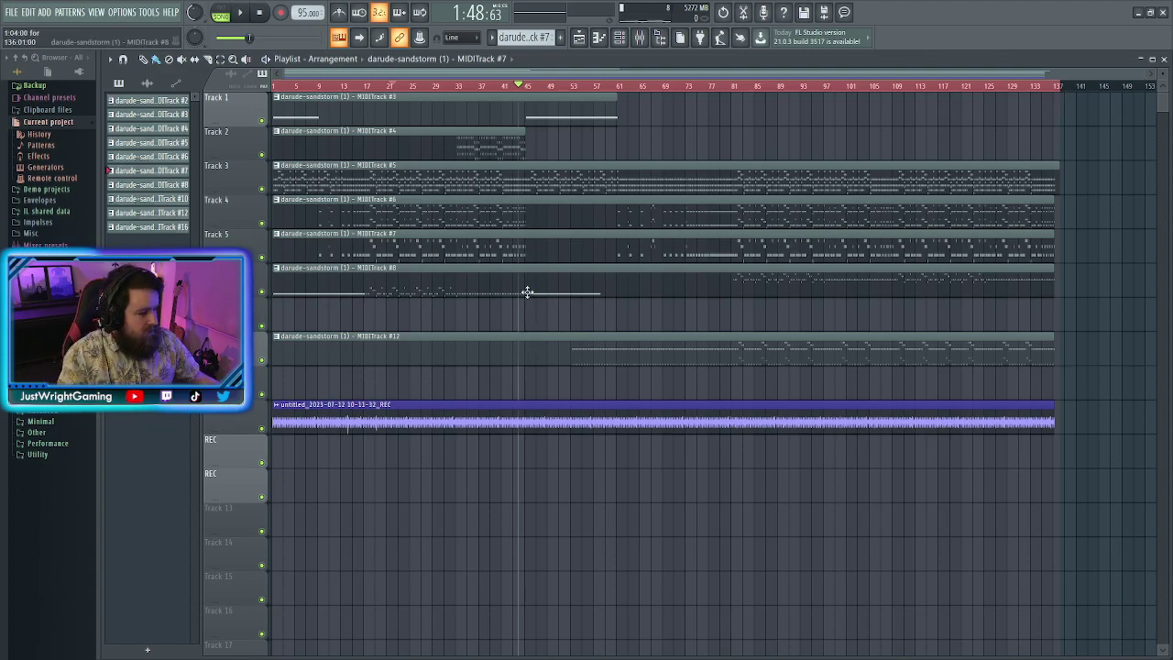
Play the arrangement from about bar 34 and solo playlist Track 3
left_click(464, 86)
key("space")
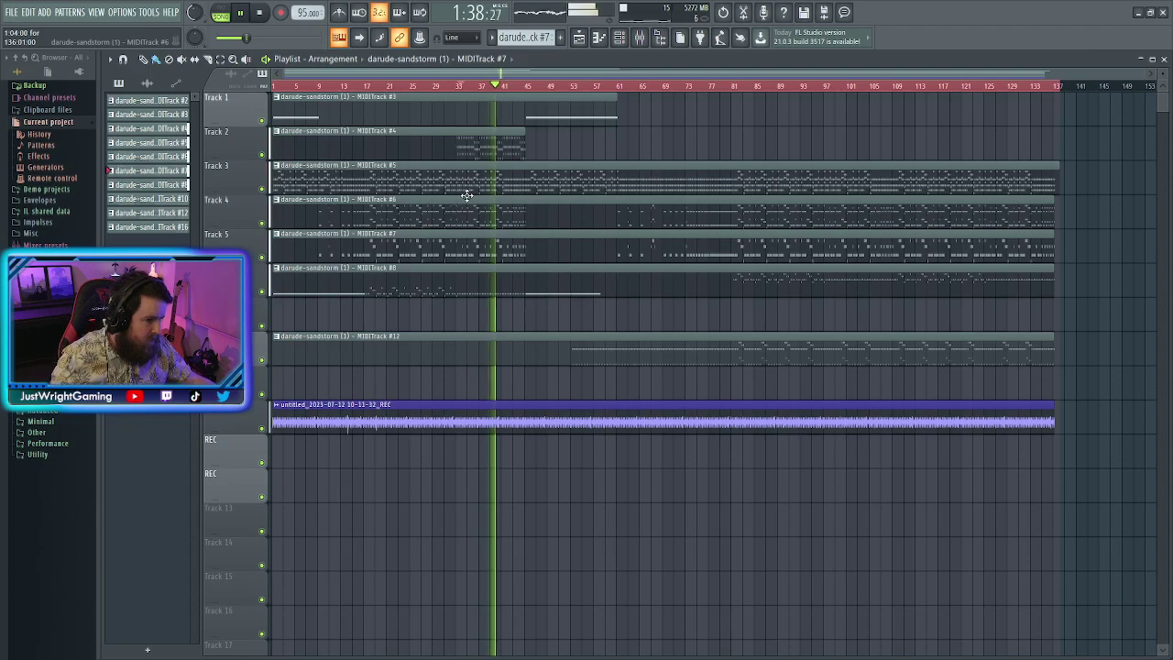
right_click(263, 189)
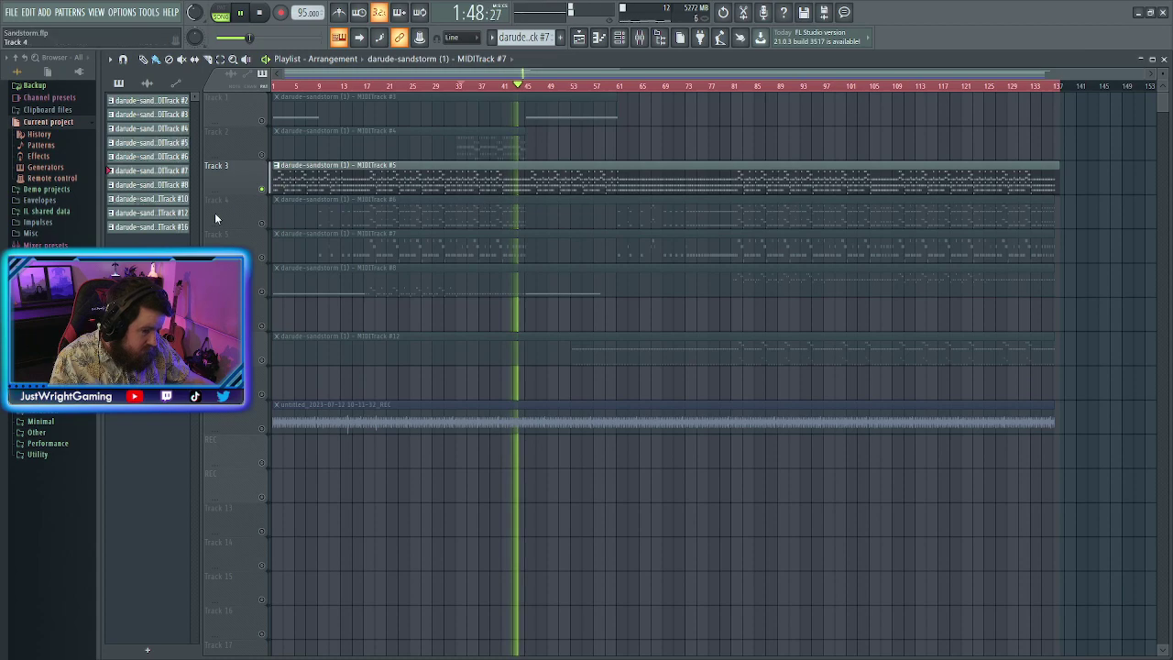
Unsolo playlist Track 3 and check the MIDITrack #6 Stabs notes in the piano roll before returning to the playlist
right_click(262, 190)
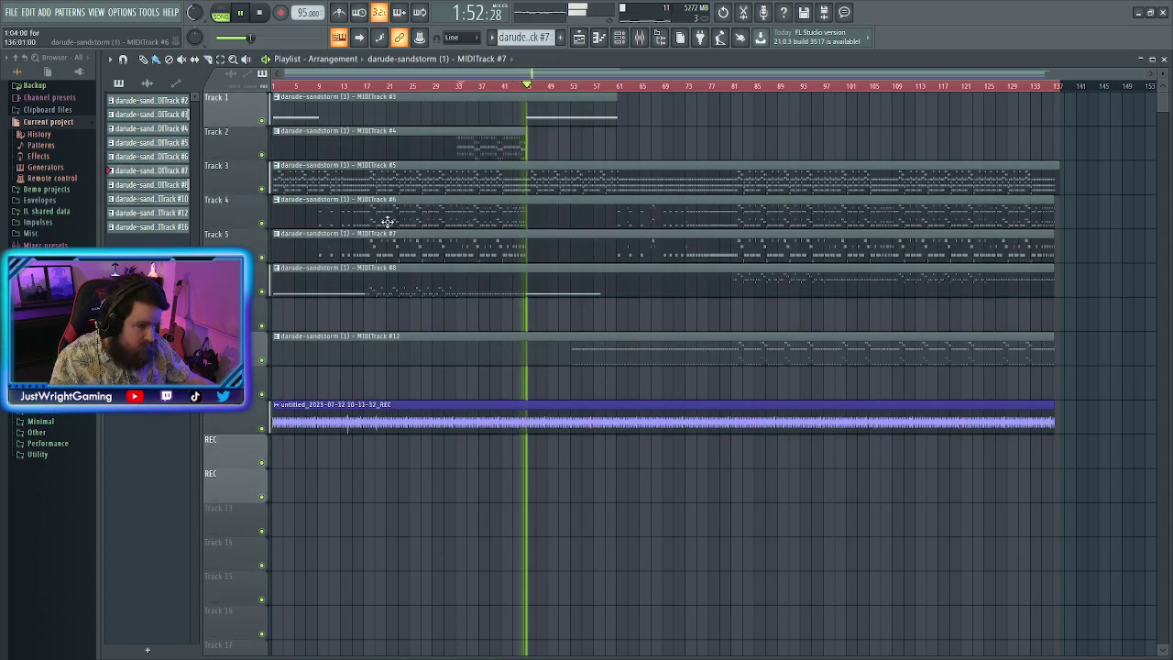
double_click(451, 215)
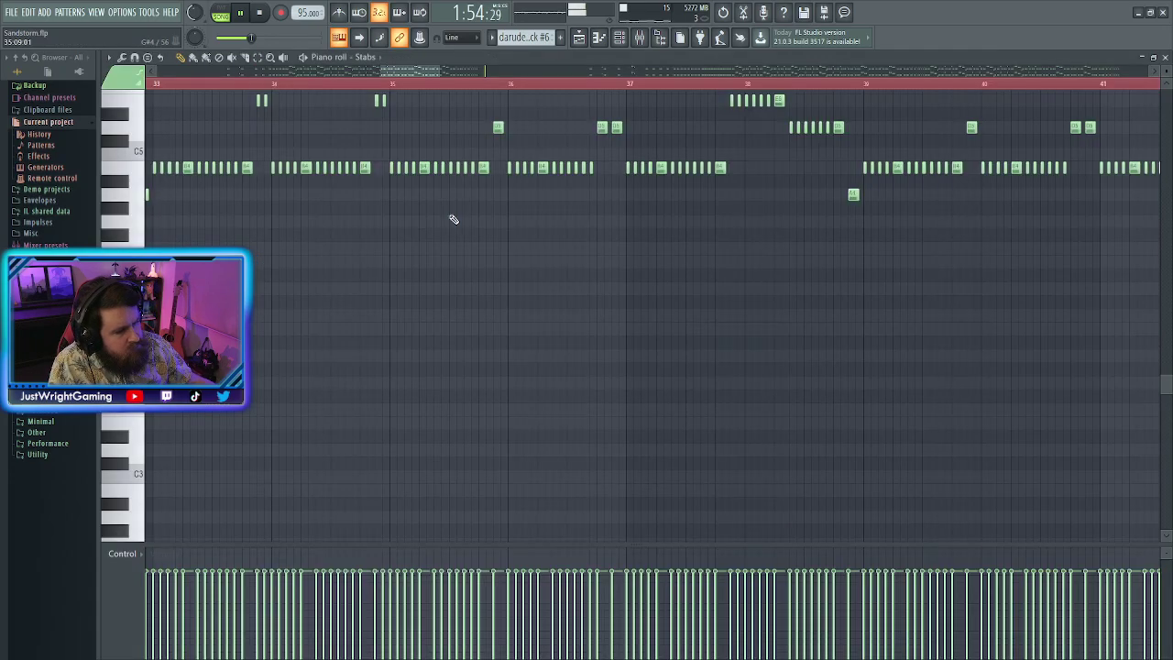
key("F7")
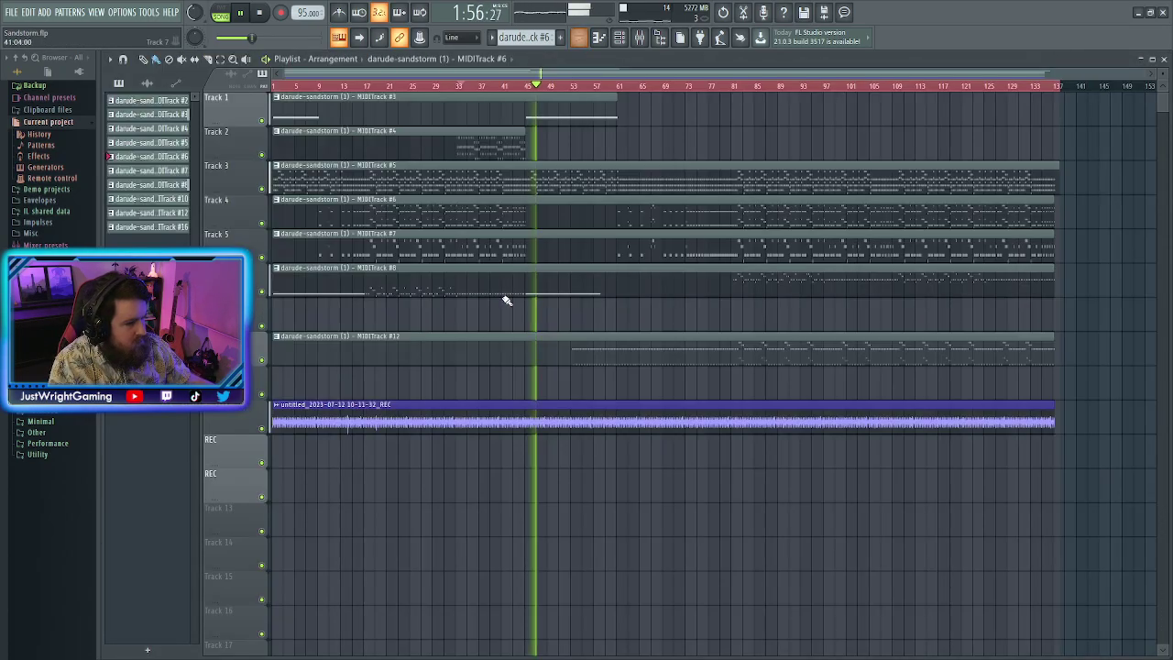
Open the MIDITrack #7 Alto sax pattern in the piano roll and examine its notes across the whole song
double_click(483, 248)
scroll(495, 303, "down", 10)
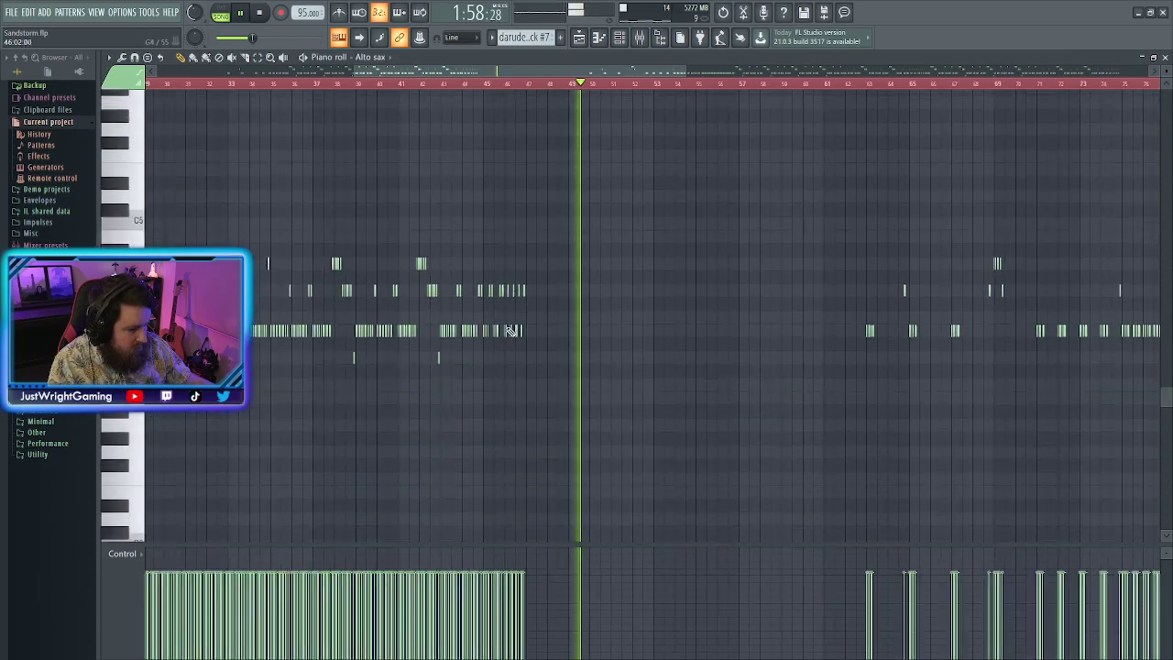
scroll(385, 247, "left", 5)
scroll(429, 242, "down", 8)
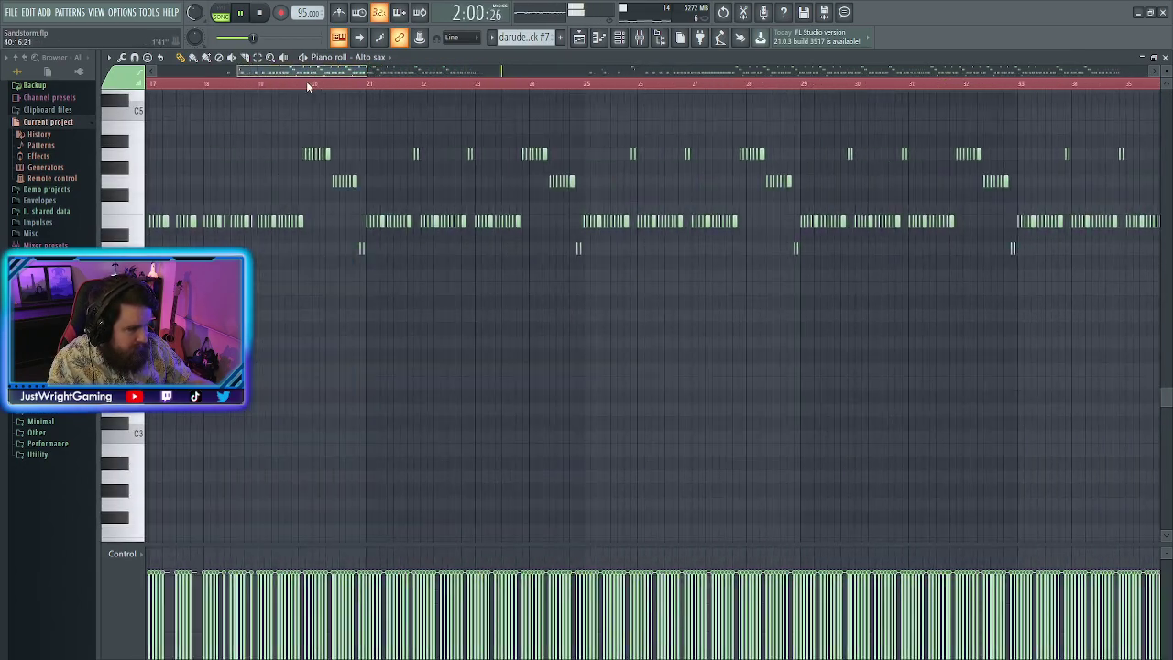
scroll(394, 228, "up", 2)
scroll(475, 258, "down", 4)
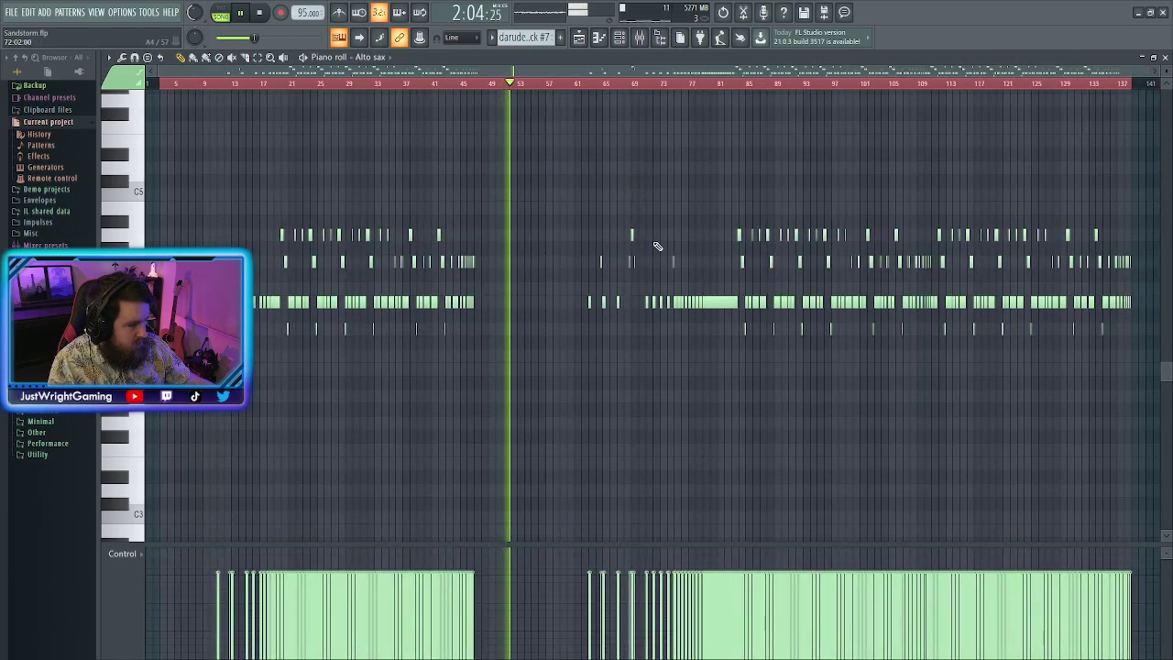
scroll(632, 254, "up", 4)
Play the song from about bar 63 while following the Alto sax notes in the piano roll, and pause playback
left_click(549, 83)
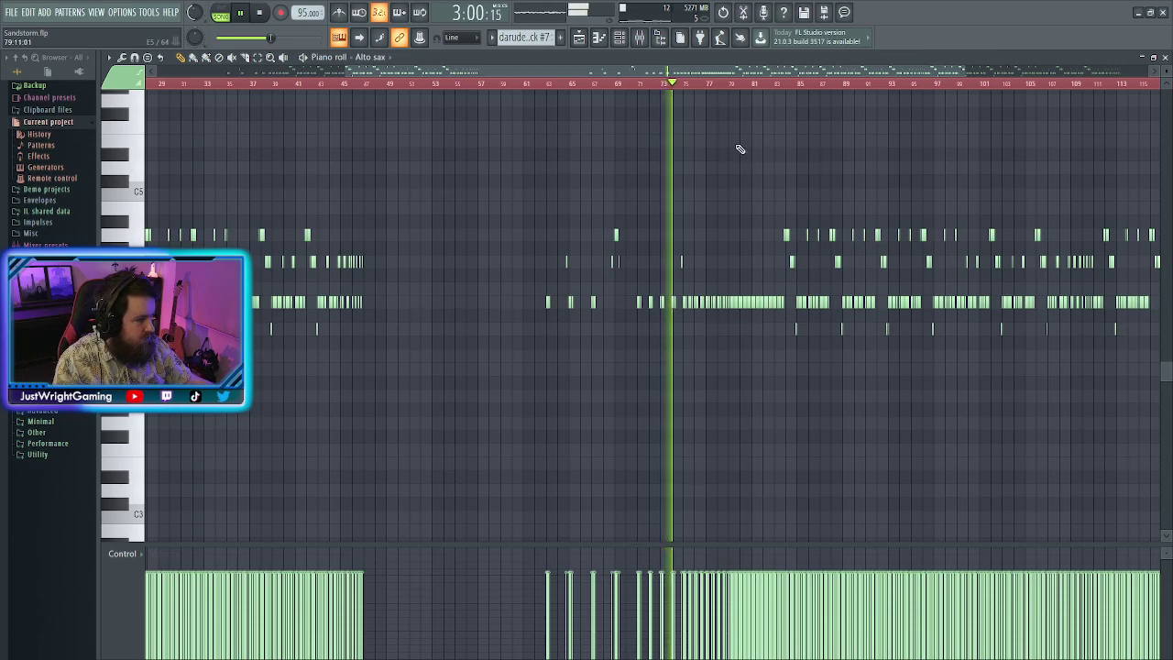
scroll(757, 168, "up", 3)
left_click_drag(717, 83, 793, 86)
scroll(423, 313, "up", 4)
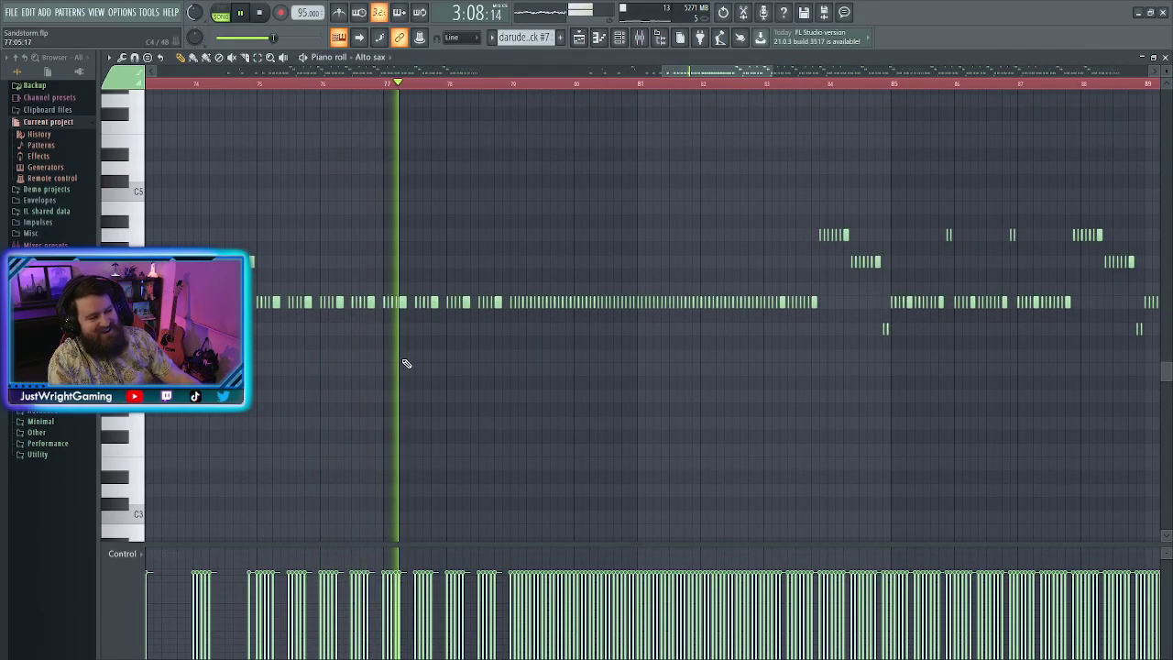
scroll(406, 358, "up", 3)
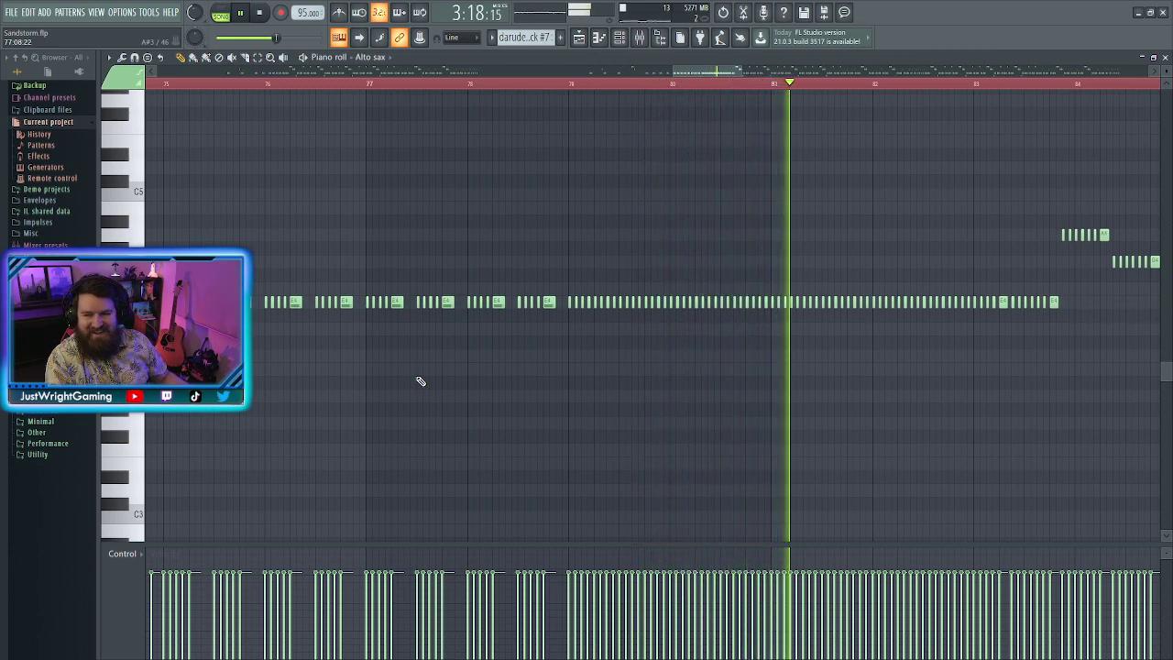
scroll(523, 326, "down", 6)
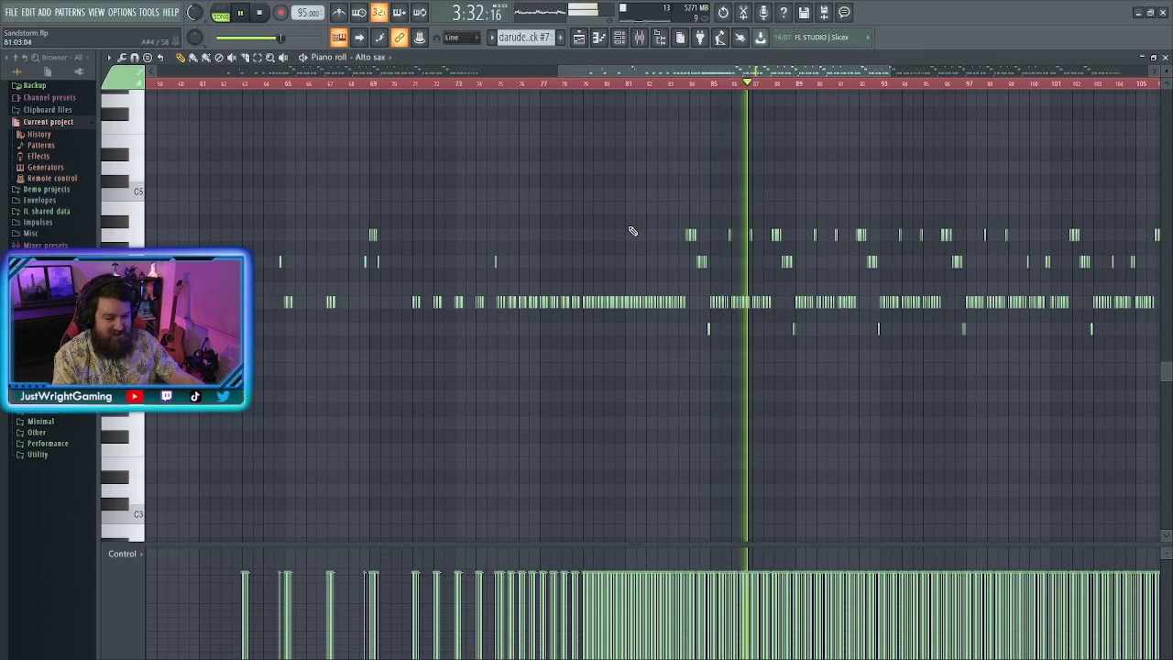
left_click_drag(610, 73, 708, 77)
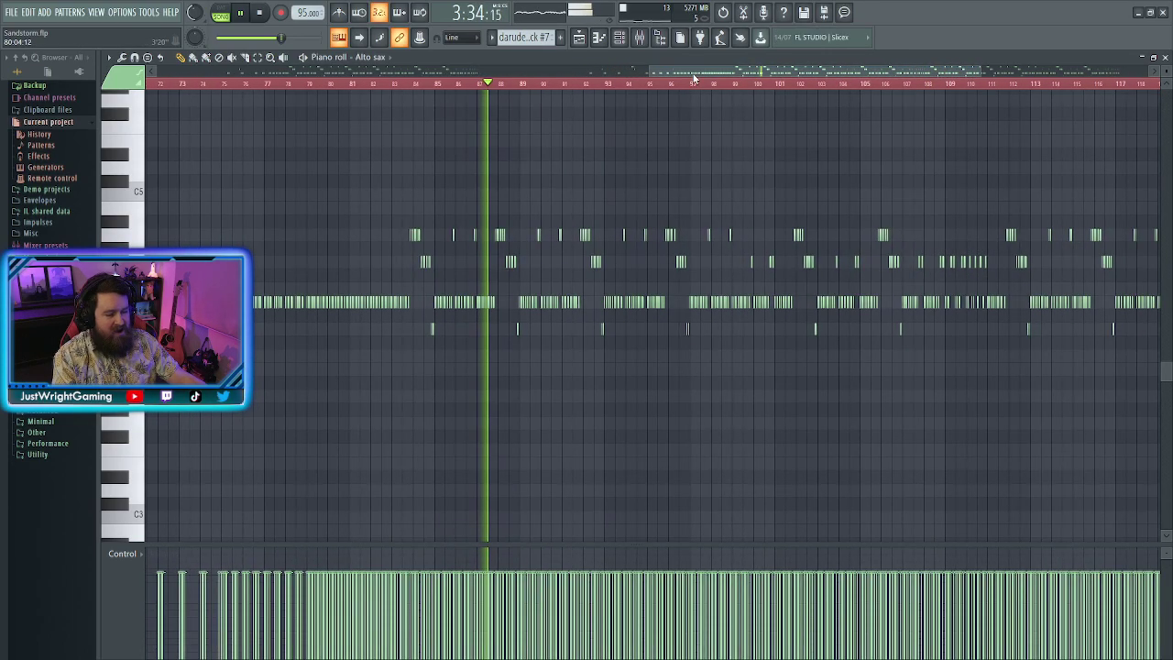
left_click(241, 13)
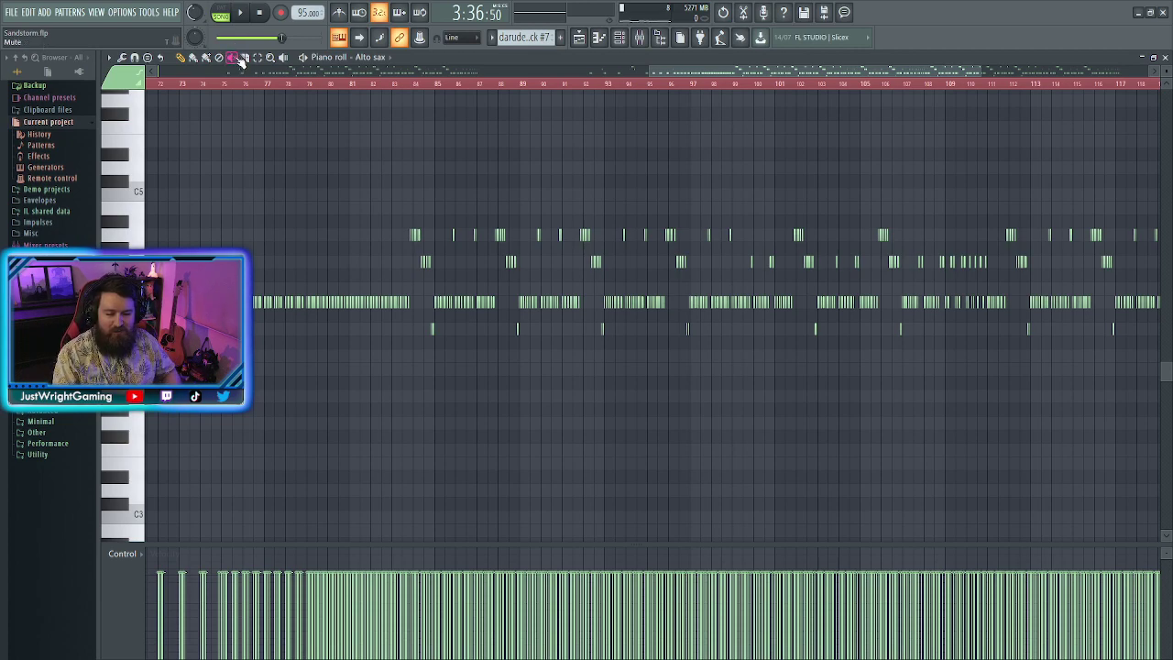
Replay the section around bar 86 against the Alto sax notes and halt playback after listening
key("space")
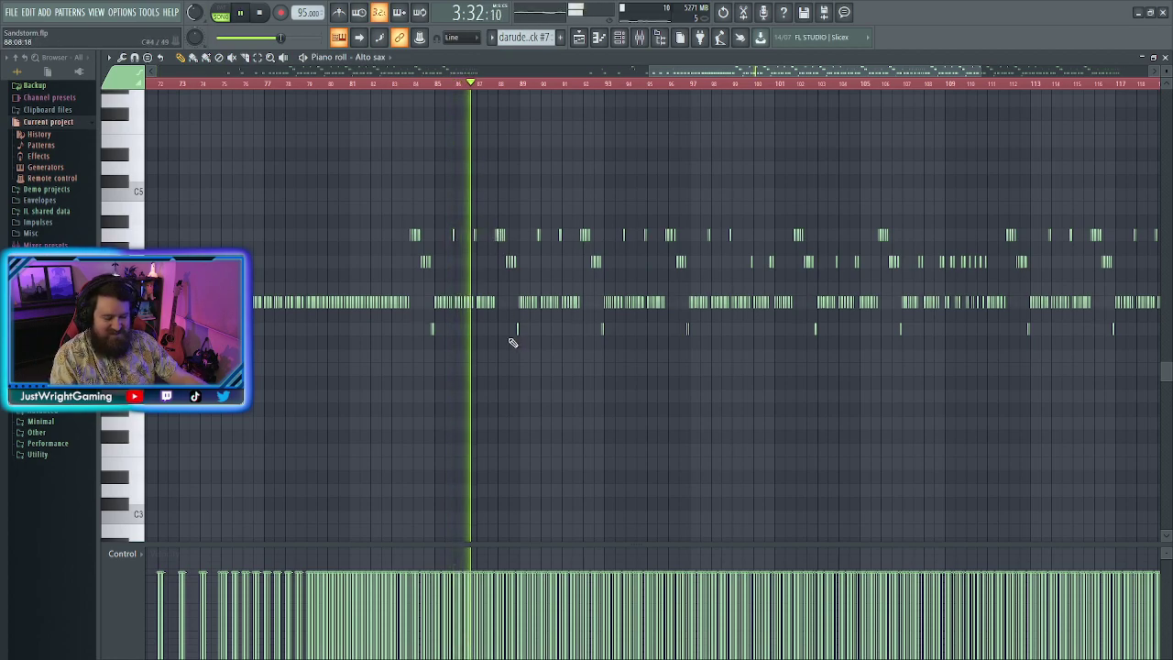
scroll(514, 344, "down", 3)
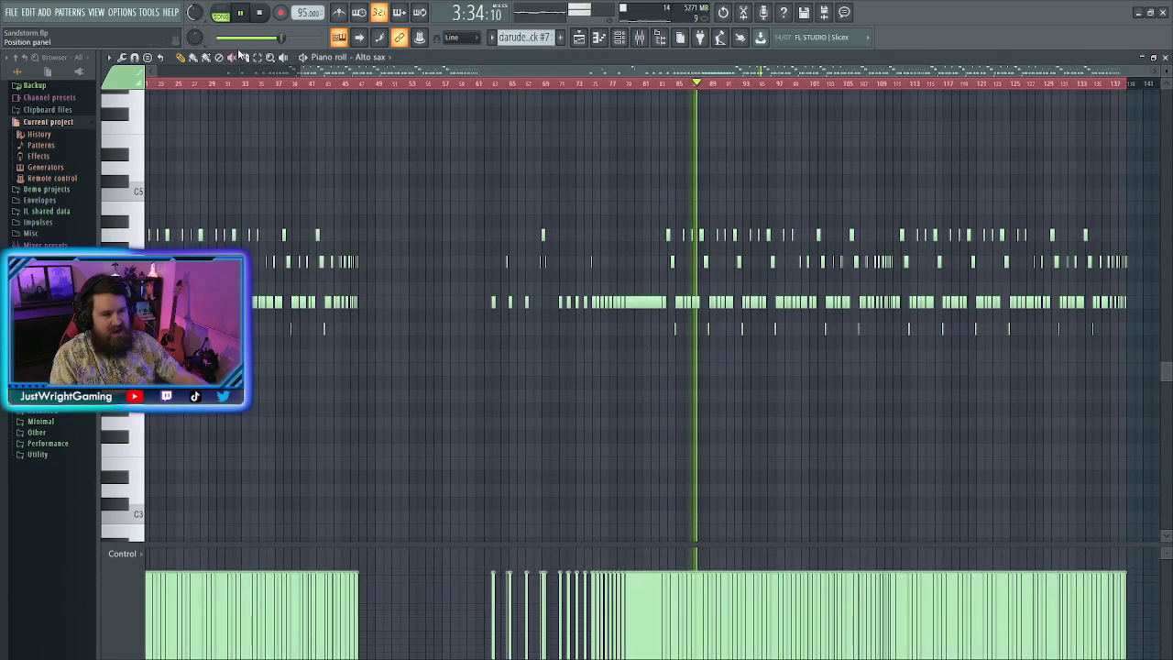
left_click(242, 14)
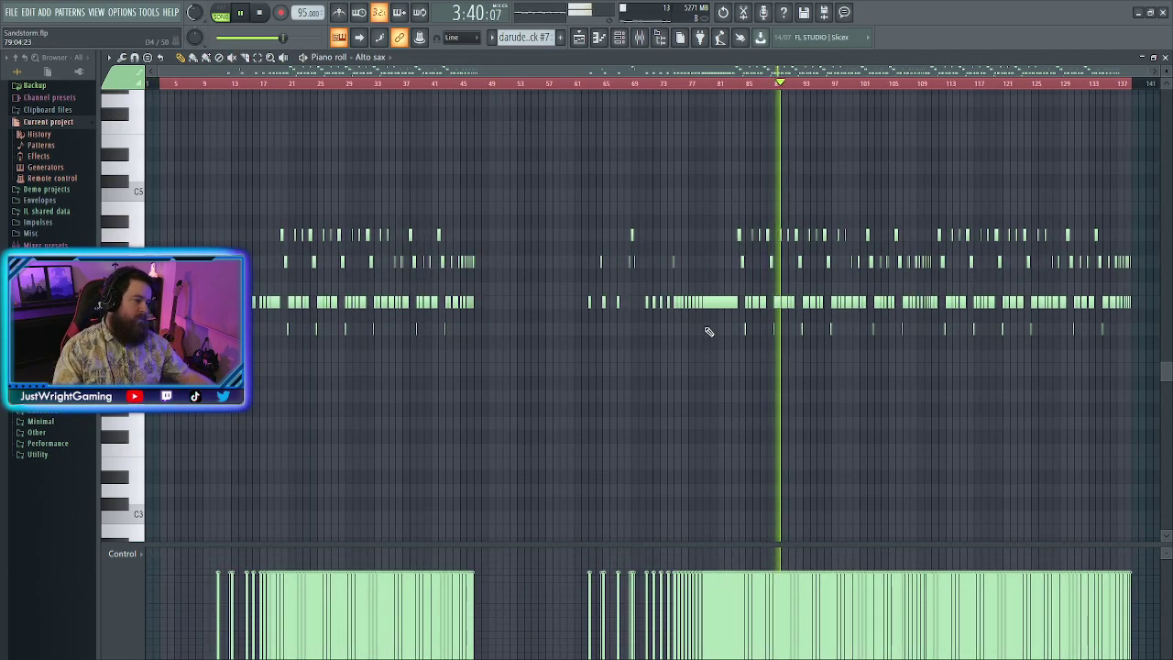
left_click(262, 15)
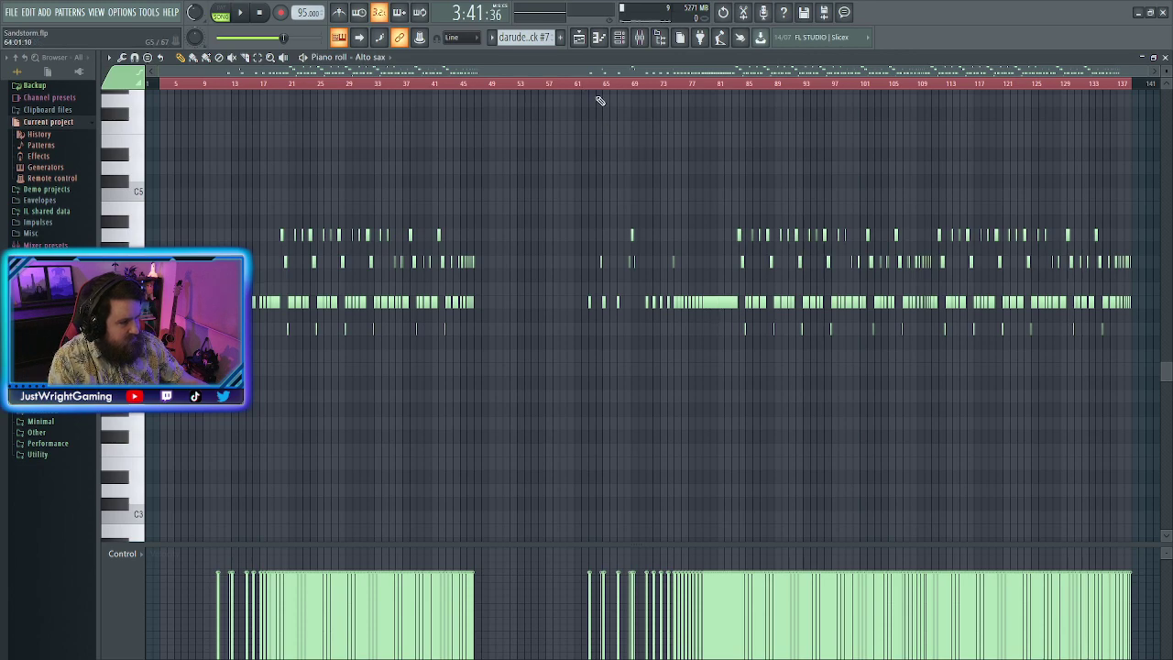
Return to the playlist and play the arrangement from about bar 32, where the MIDITrack #4 notes begin
left_click(580, 38)
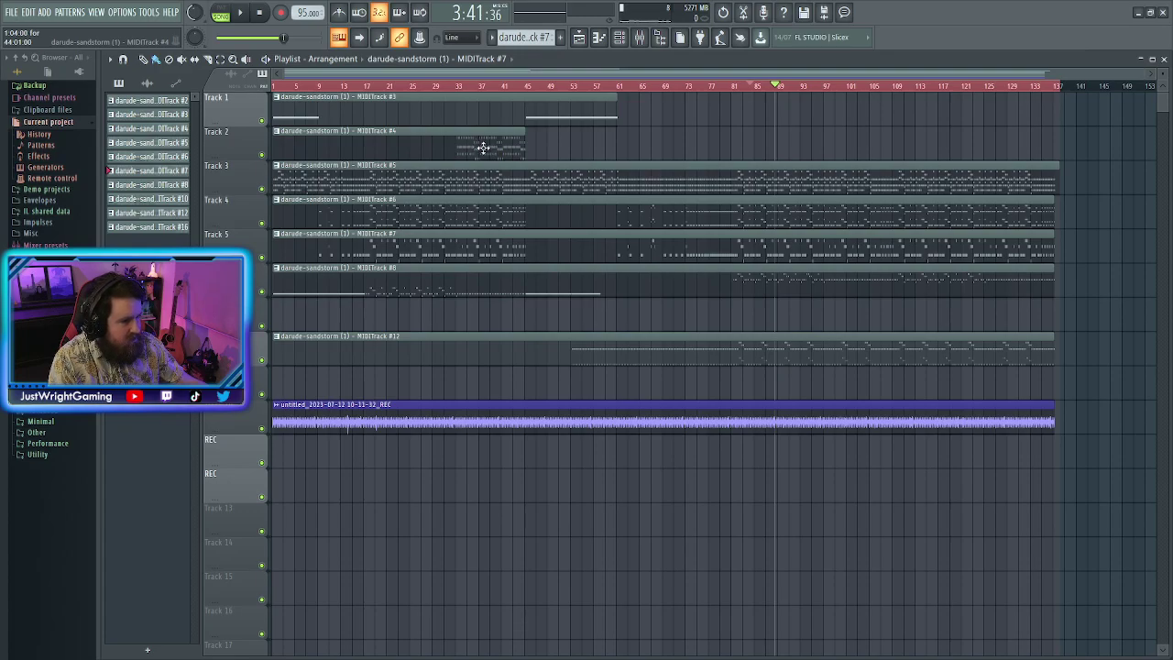
scroll(481, 136, "up", 5)
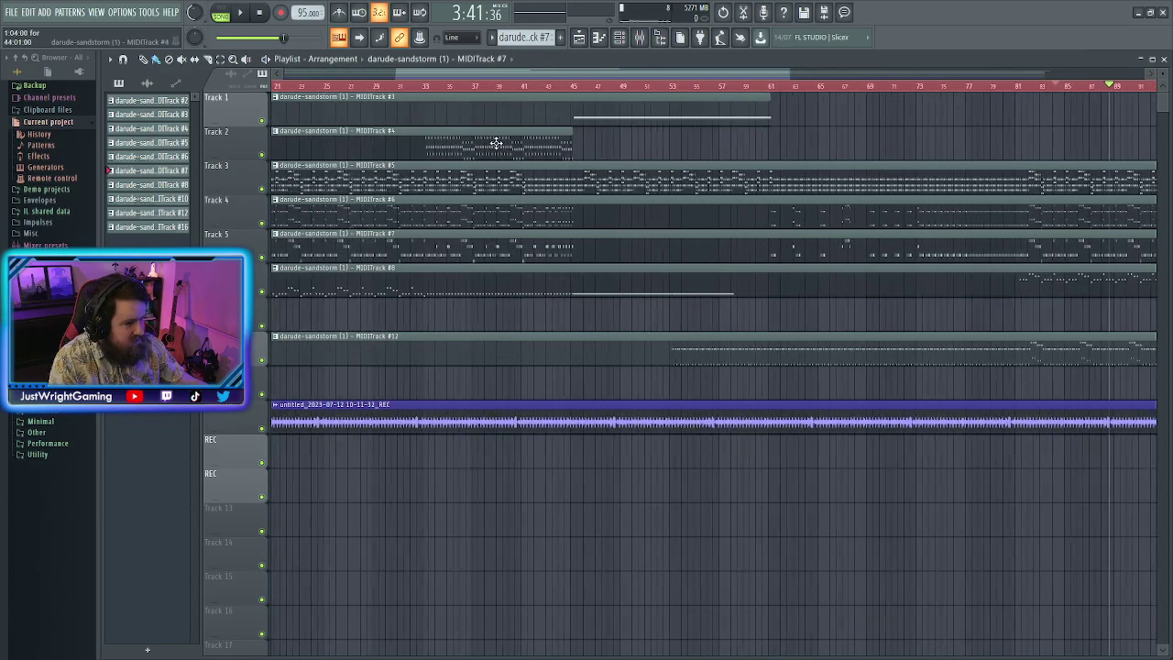
scroll(367, 128, "down", 5)
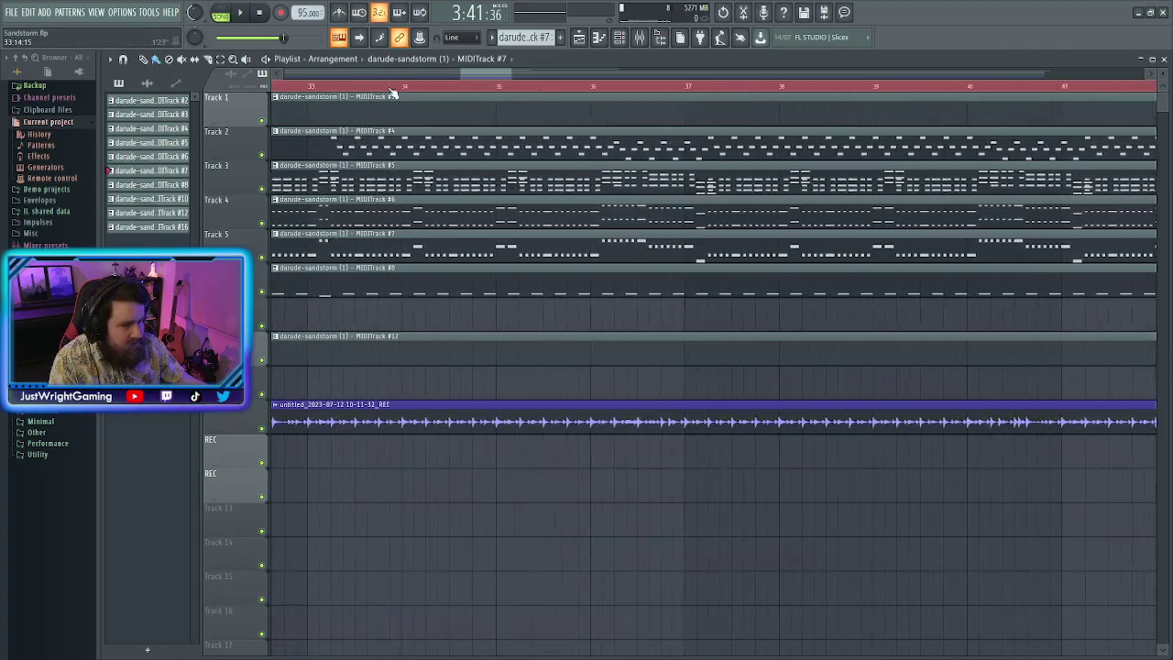
key("space")
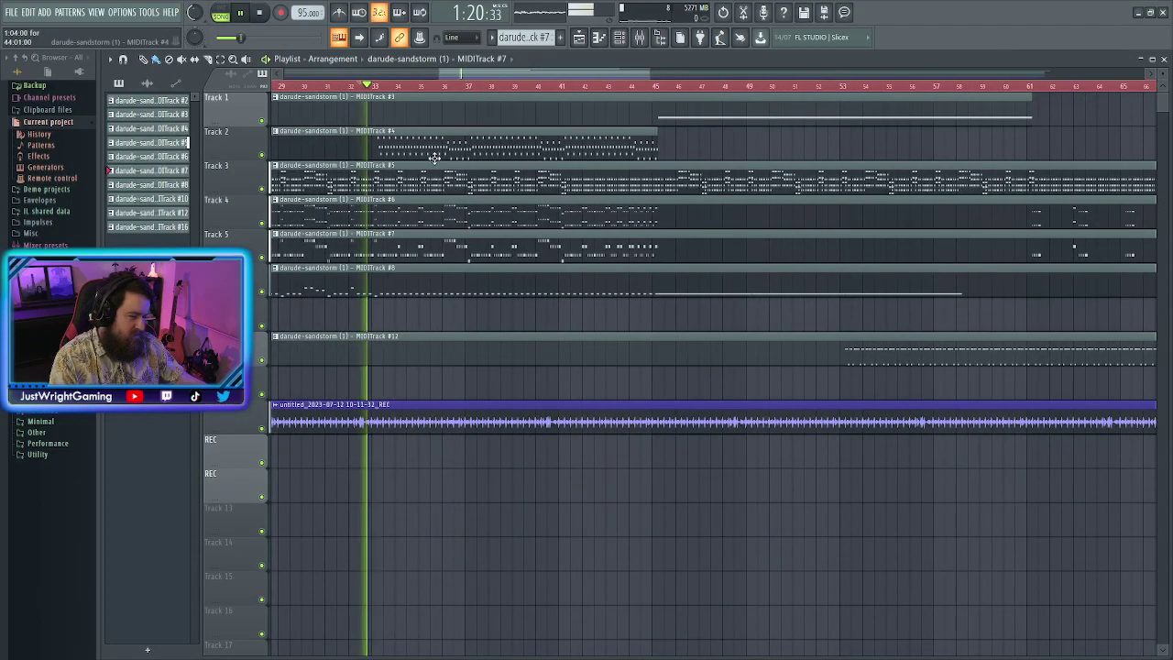
scroll(421, 146, "down", 3)
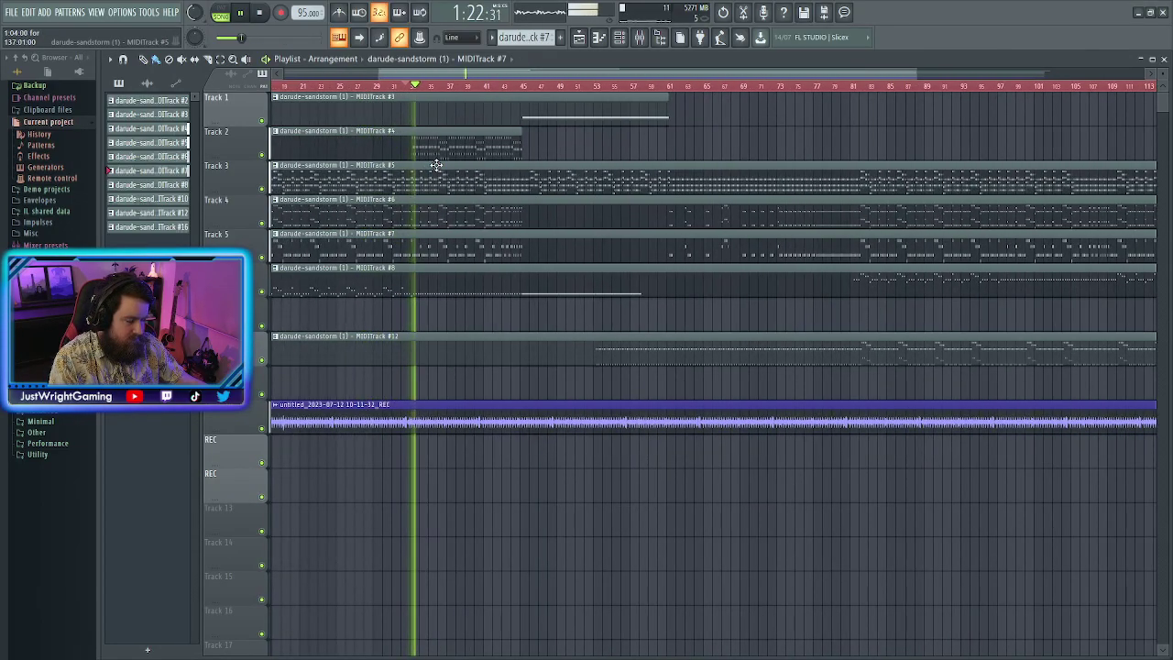
scroll(434, 158, "down", 2)
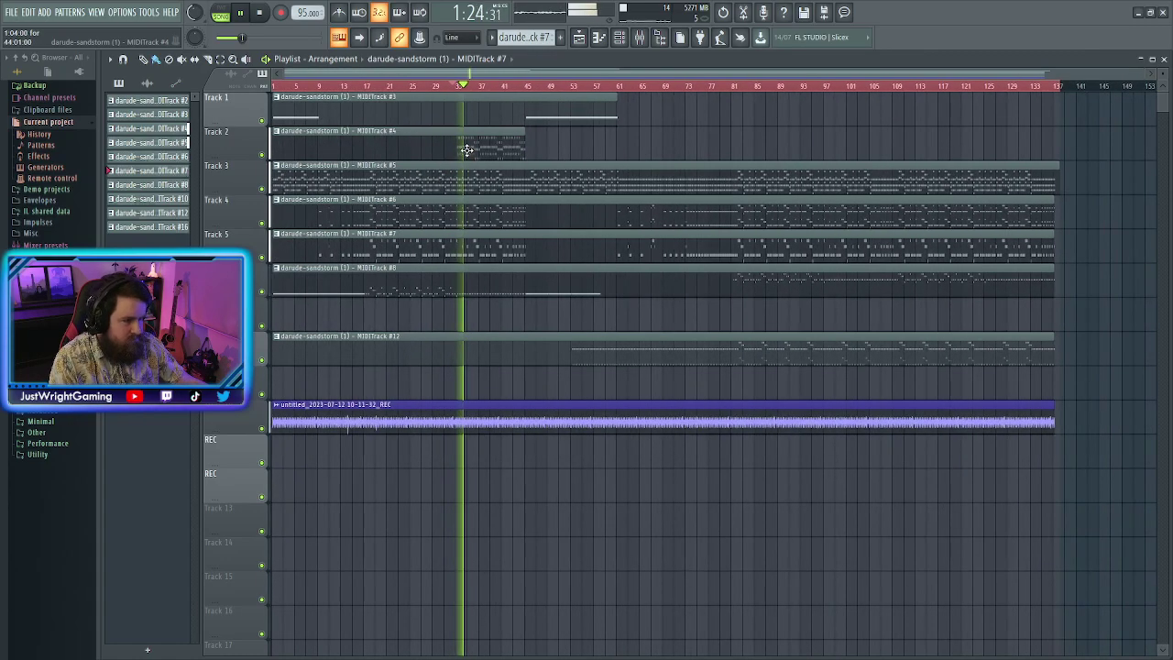
Copy the MIDITrack #4 clip further along Track 2 to start at 51:12 and play from about bar 75
left_click_drag(443, 145, 742, 146)
left_click(699, 92)
scroll(832, 162, "up", 2)
scroll(607, 159, "up", 3)
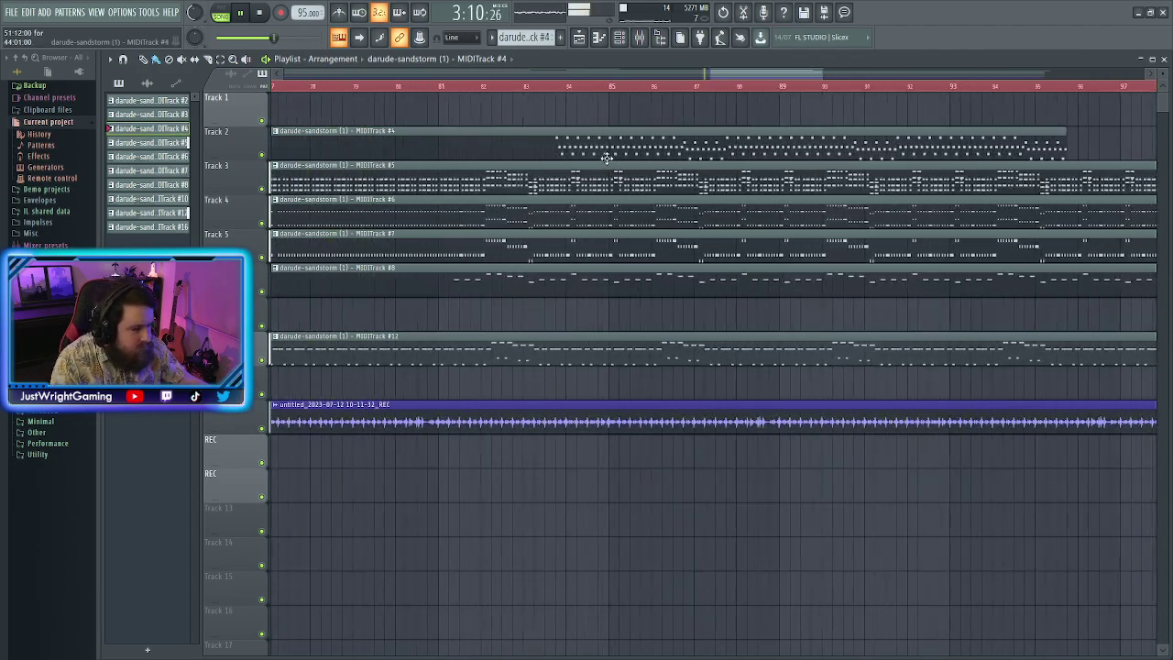
Compare the copied MIDITrack #4 clip with the original's timing and shift the copy to start at 52:04
scroll(463, 89, "down", 5)
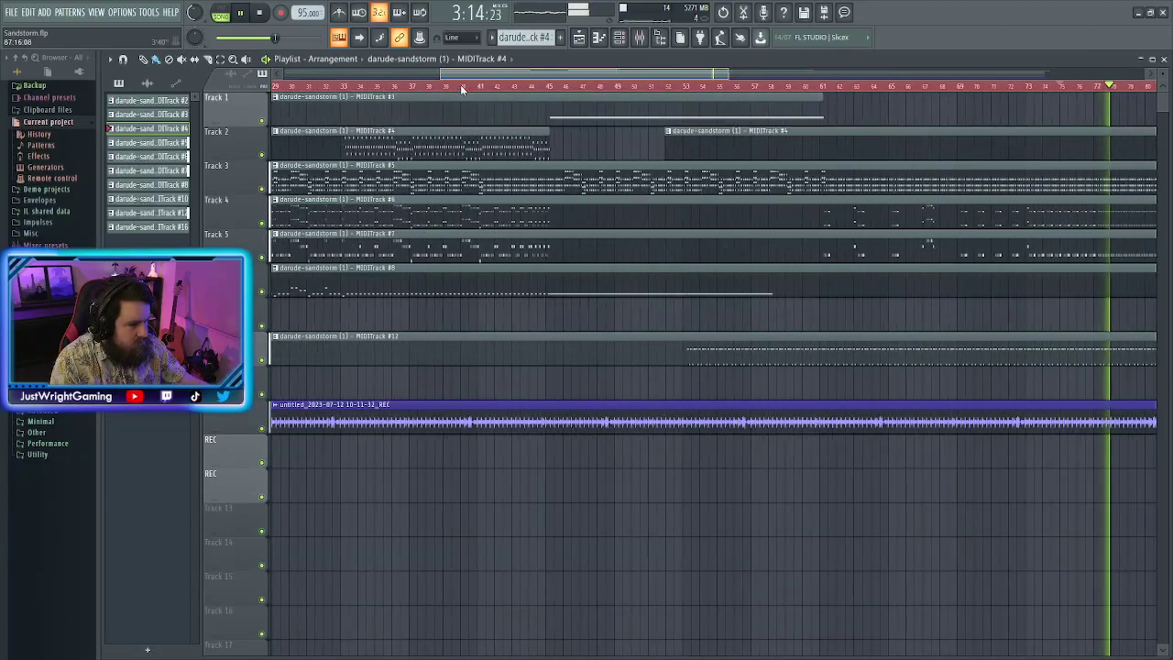
scroll(339, 146, "up", 4)
scroll(353, 134, "down", 4)
left_click_drag(505, 73, 621, 90)
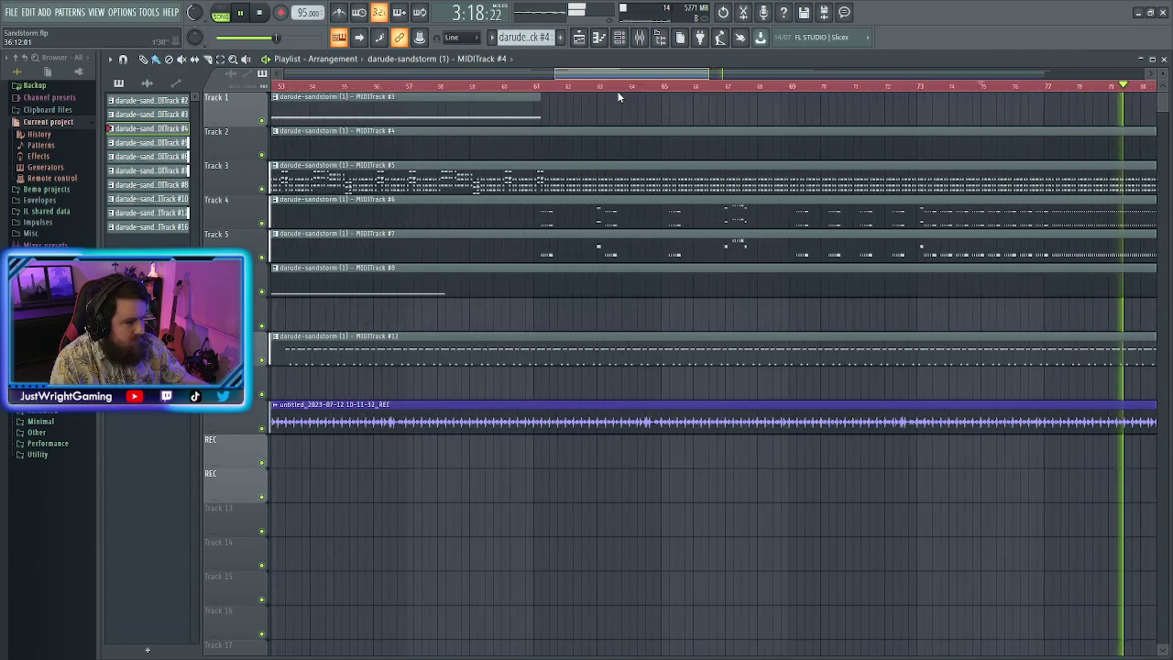
scroll(738, 95, "up", 4)
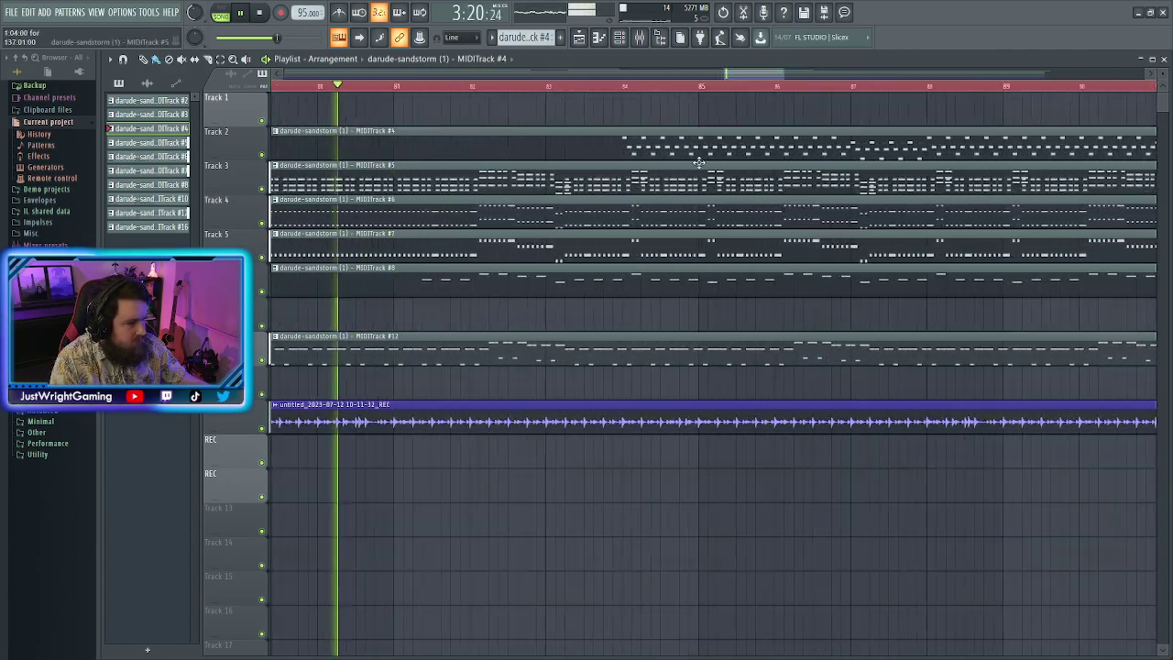
scroll(678, 156, "up", 3)
scroll(623, 145, "down", 3)
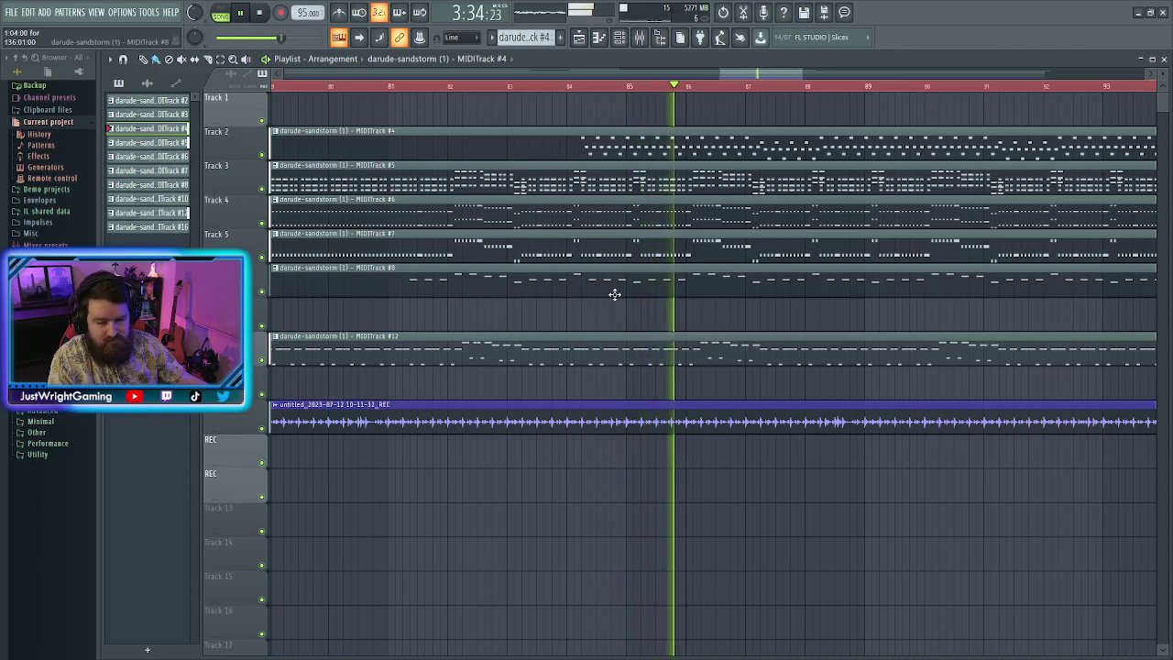
Try the copied MIDITrack #4 clip at 51:16, move it back to 52:04 and replay from about bar 83
scroll(700, 237, "down", 3)
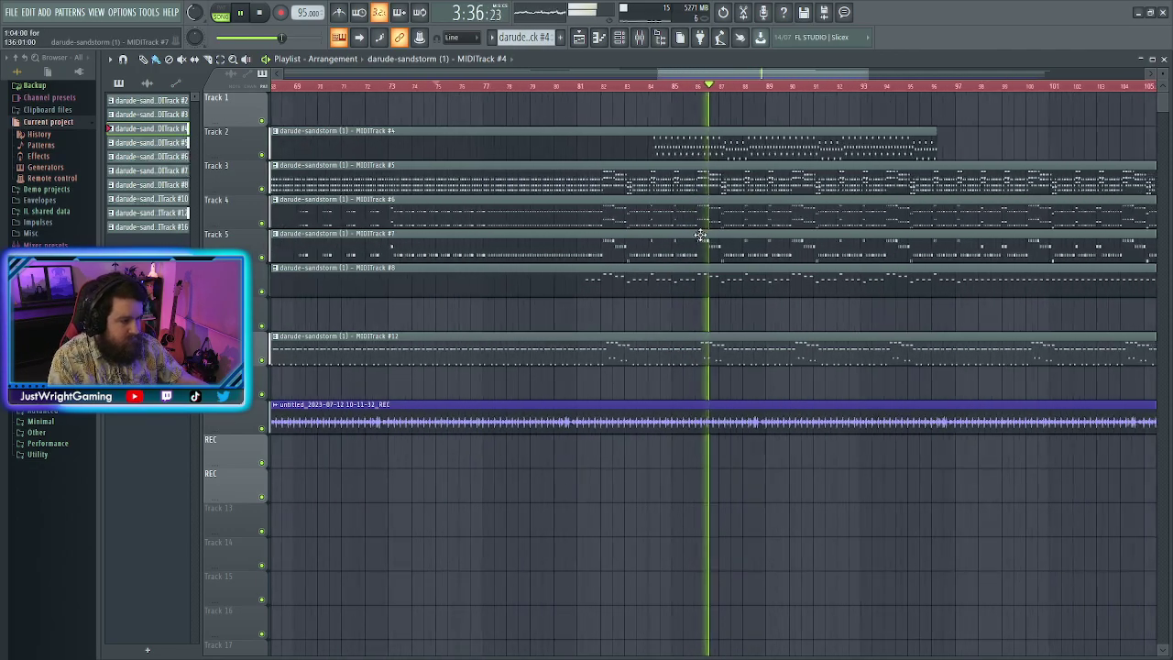
scroll(696, 229, "up", 3)
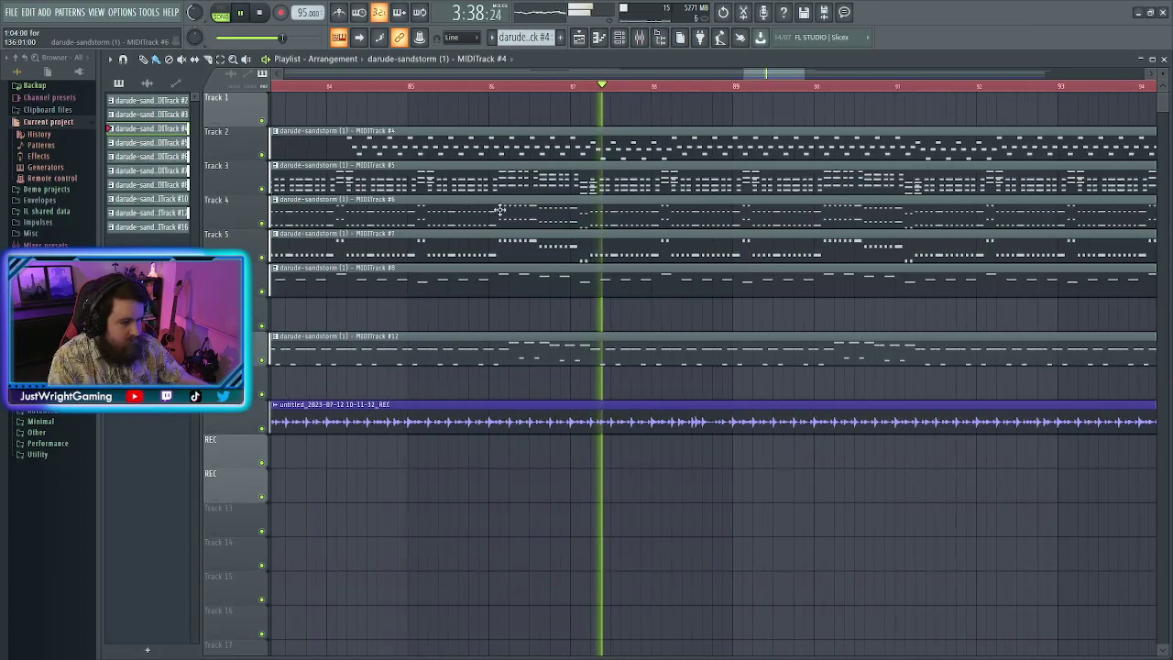
scroll(705, 138, "left", 3)
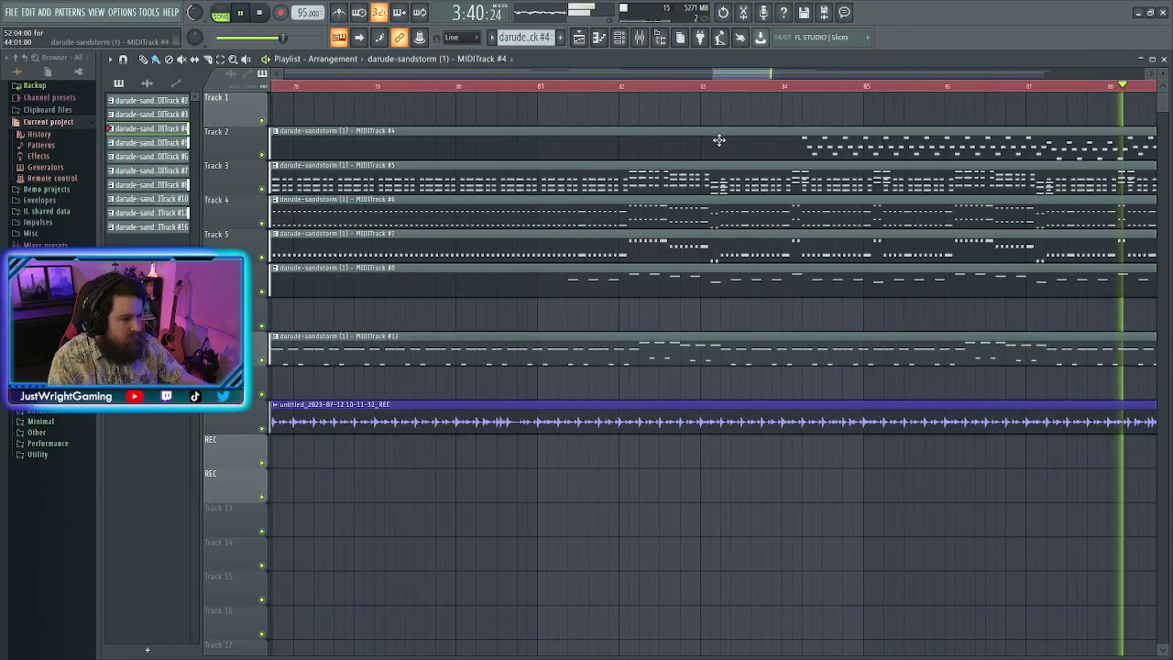
left_click(736, 90)
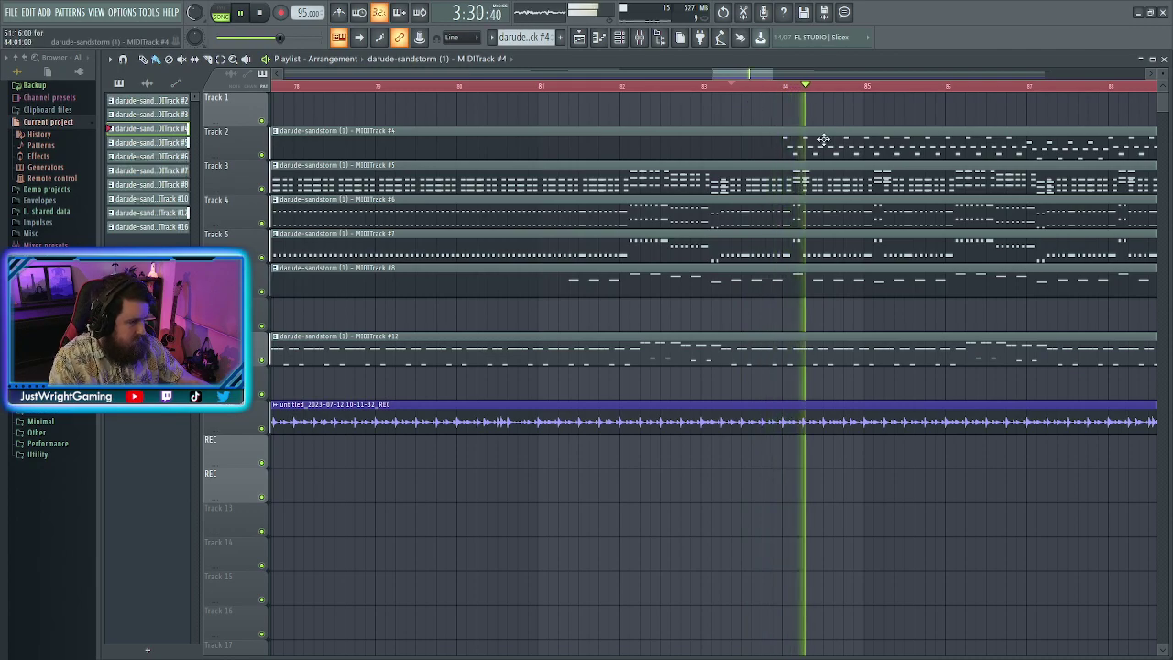
scroll(824, 137, "up", 2)
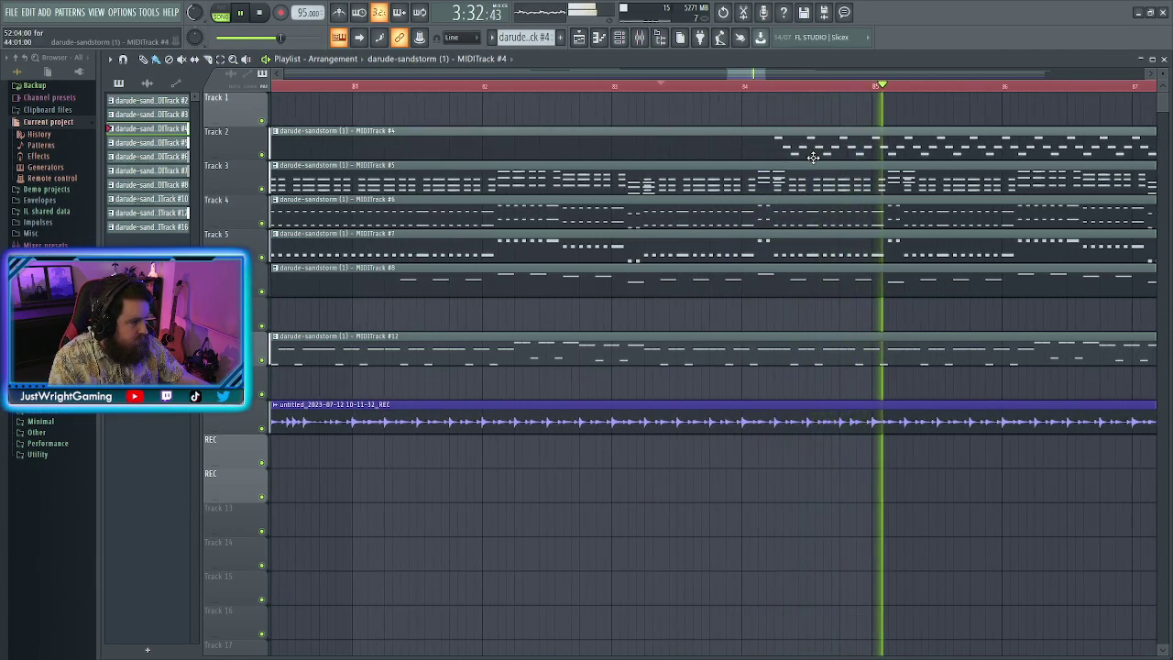
left_click(730, 88)
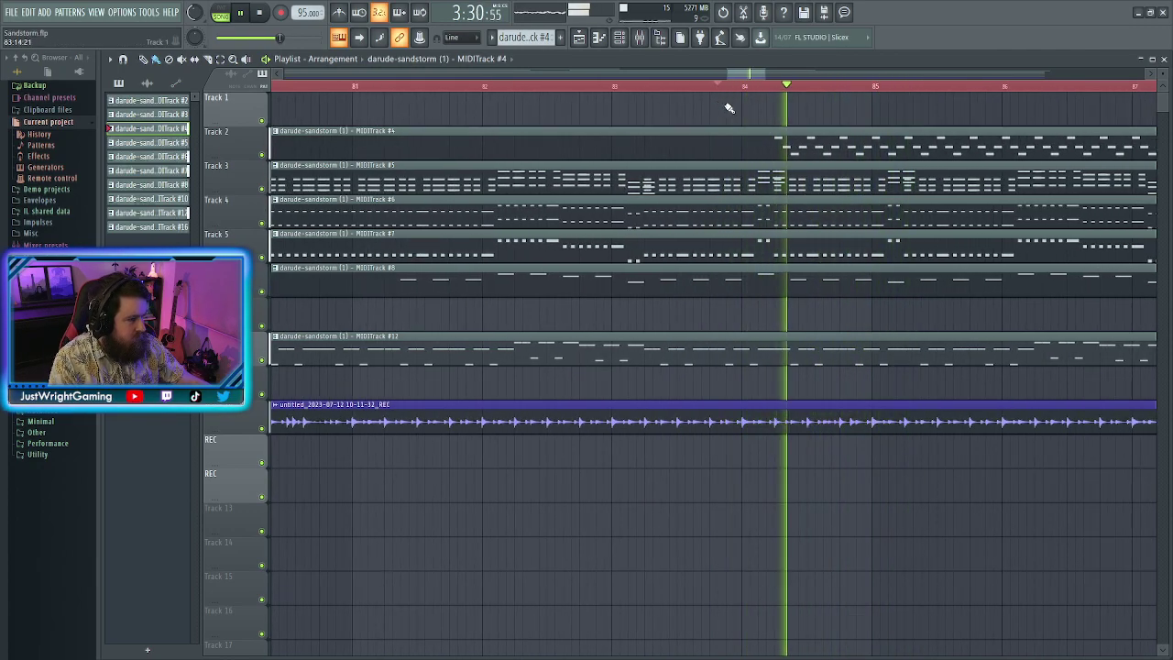
scroll(737, 191, "down", 5)
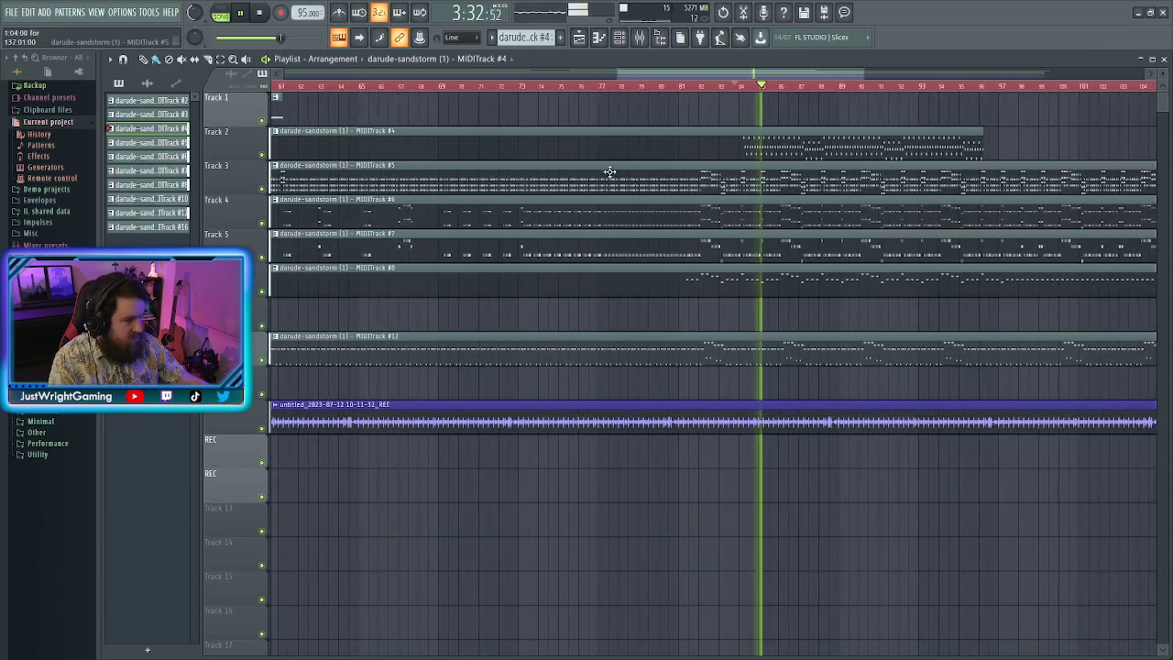
scroll(398, 156, "up", 3)
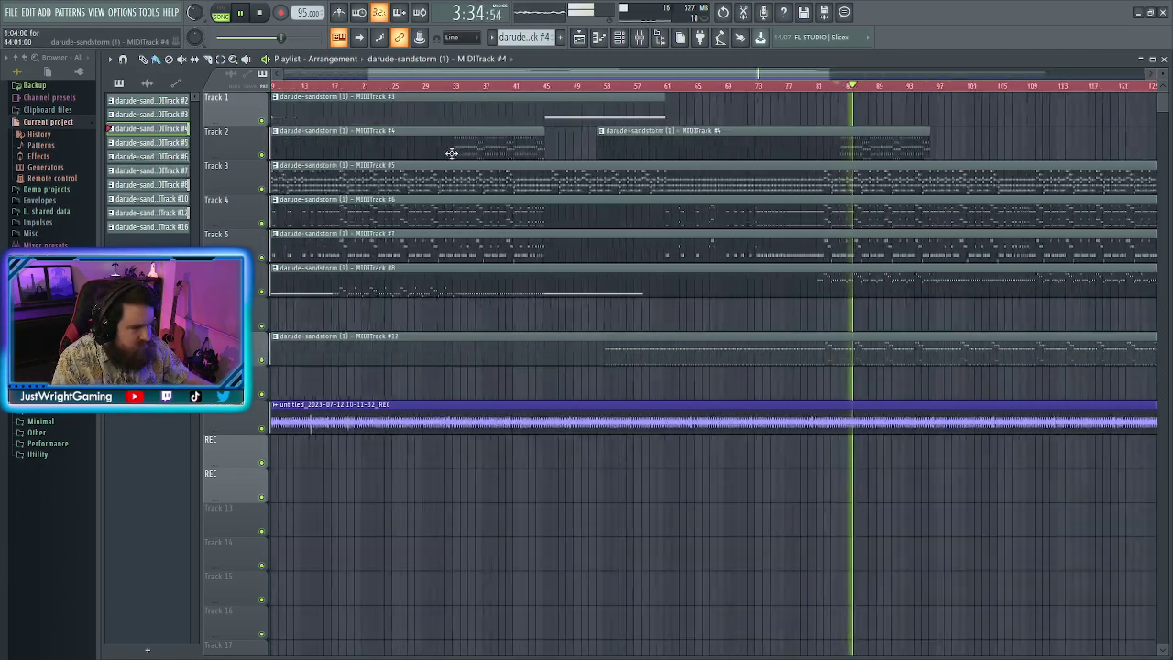
Try the copied MIDITrack #4 clip on Track 2 at 63:16 and play from about bar 95
scroll(453, 148, "up", 1)
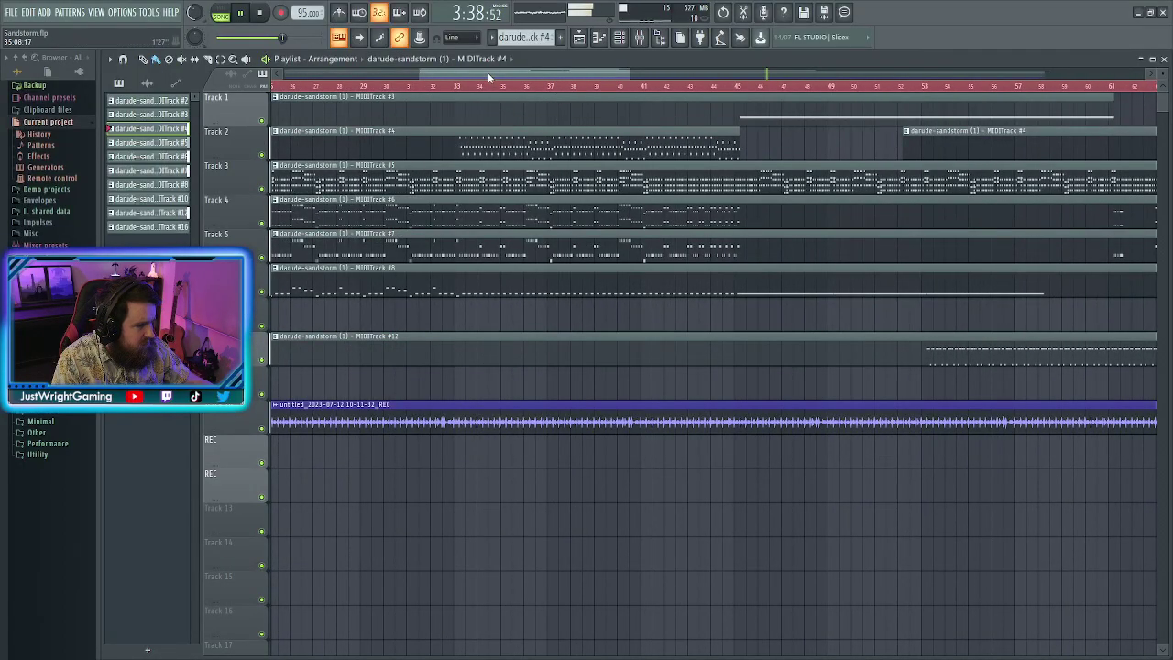
scroll(488, 78, "down", 4)
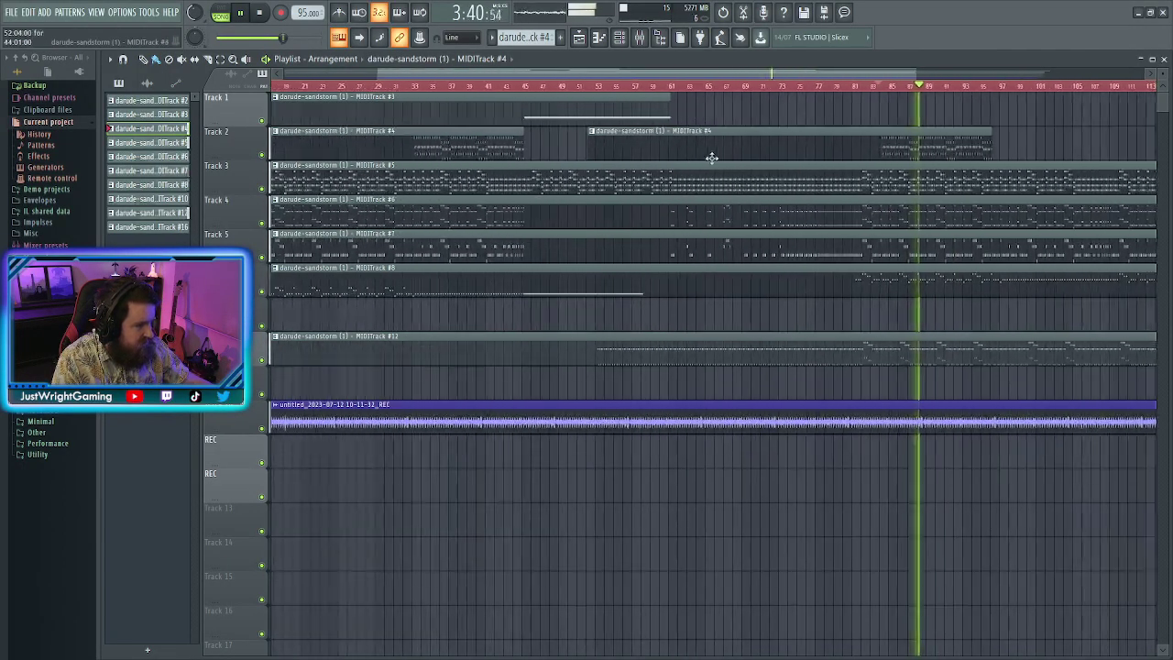
scroll(891, 163, "up", 4)
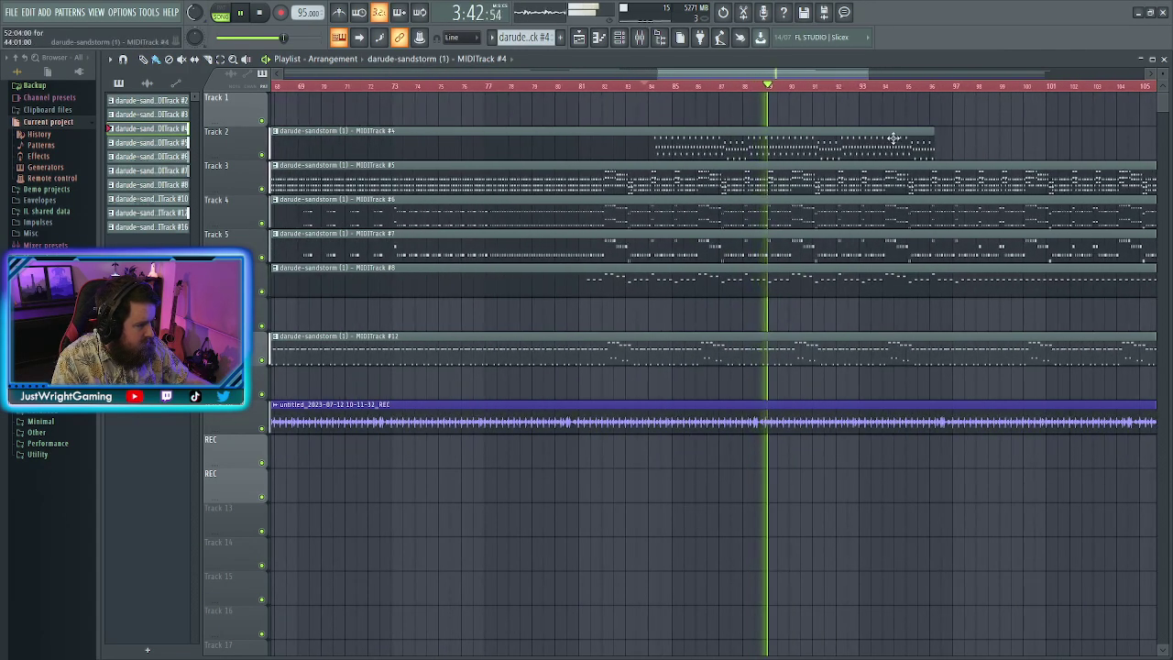
left_click_drag(811, 147, 1008, 147)
scroll(1009, 175, "up", 5)
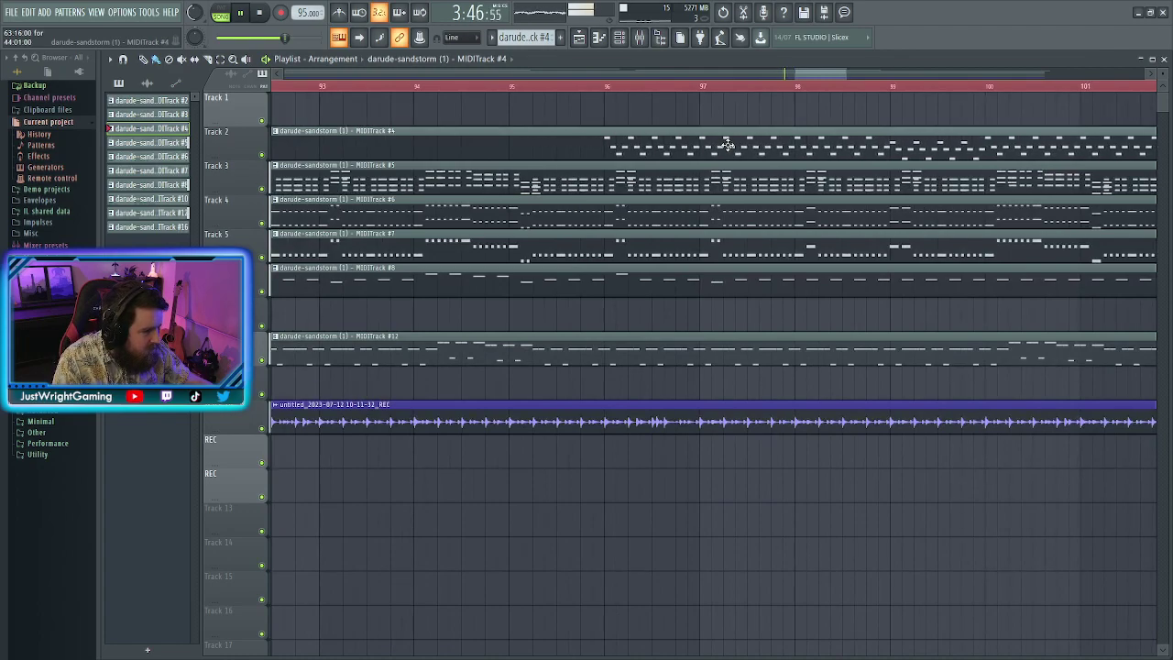
left_click(511, 89)
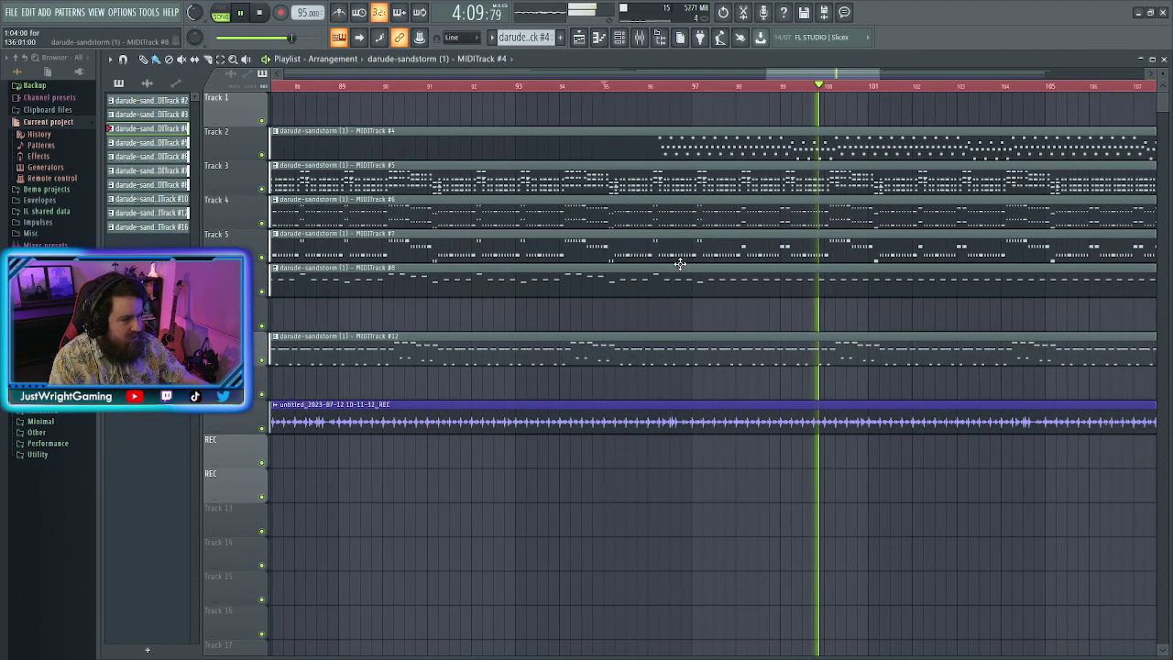
Delete the copied MIDITrack #4 clip from Track 2, keeping the original, and let the arrangement play on
scroll(701, 275, "down", 5)
left_click(847, 151)
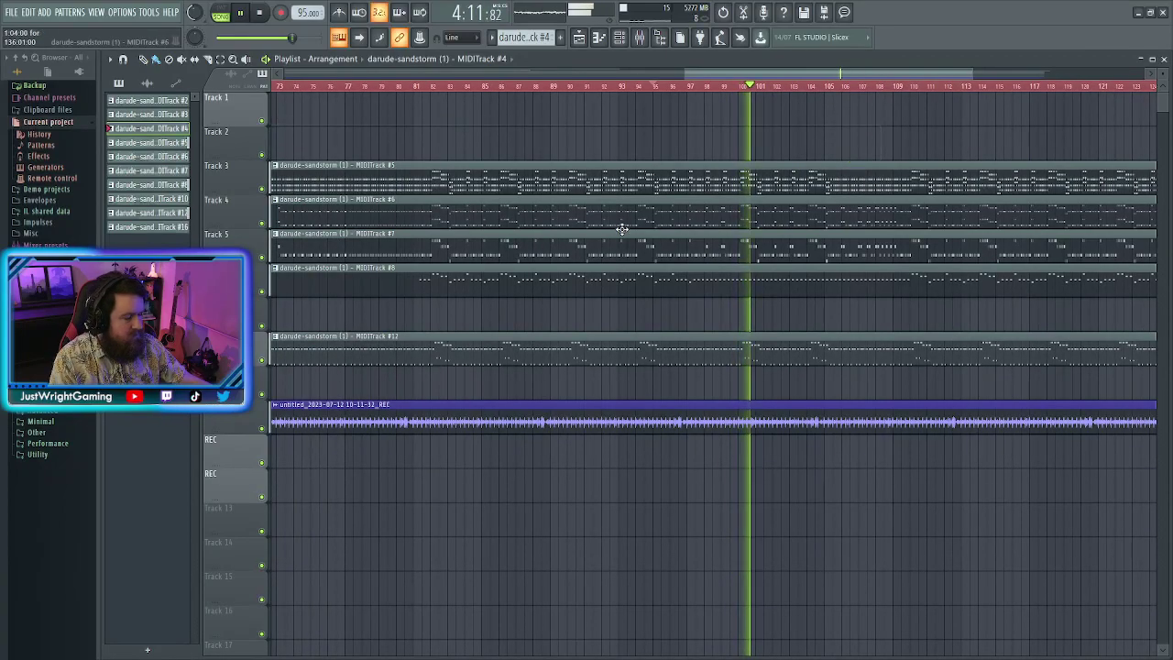
scroll(623, 229, "down", 3)
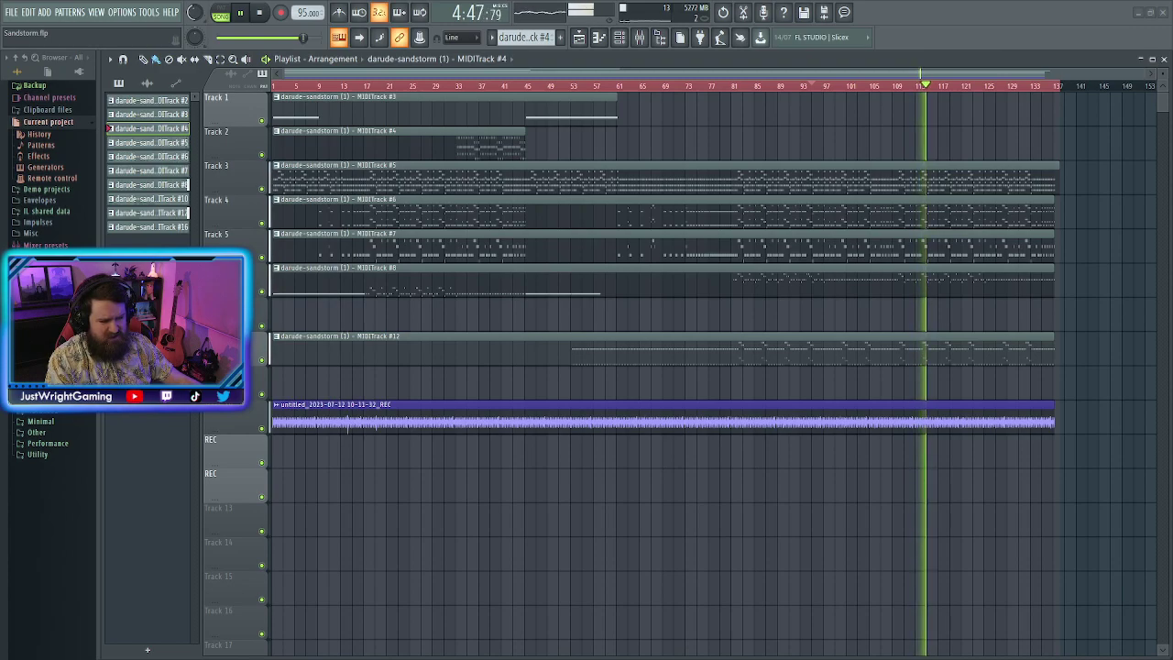
Play the rest of the arrangement from about bar 115 to its end and stop playback
key("space")
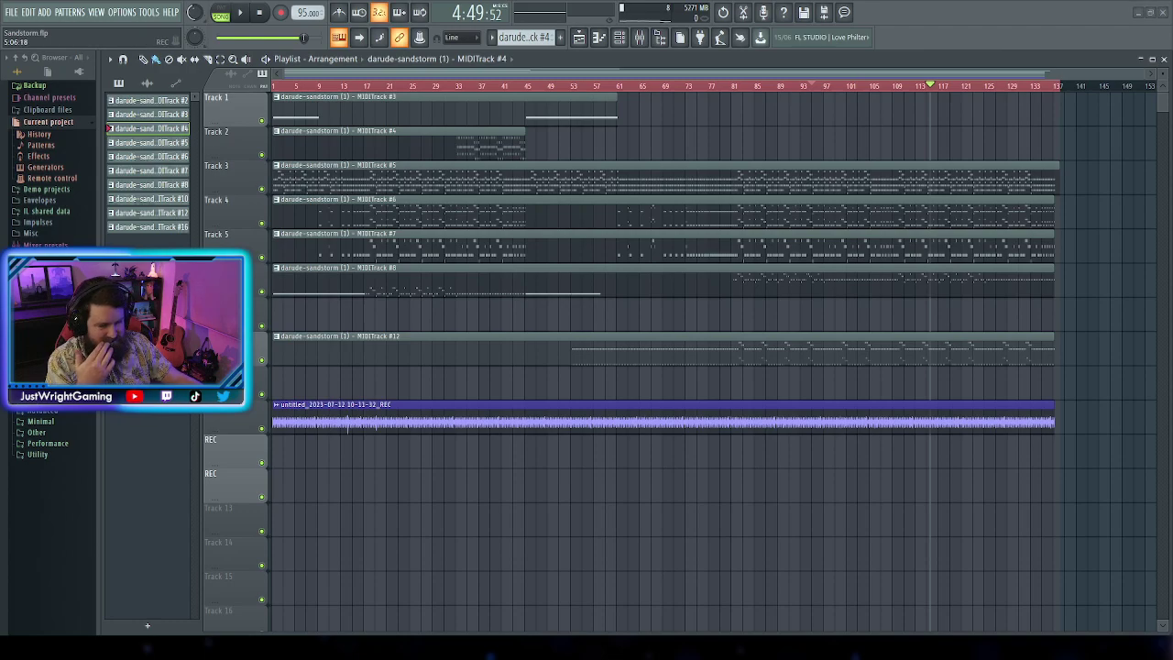
left_click_drag(911, 16, 910, 19)
double_click(924, 20)
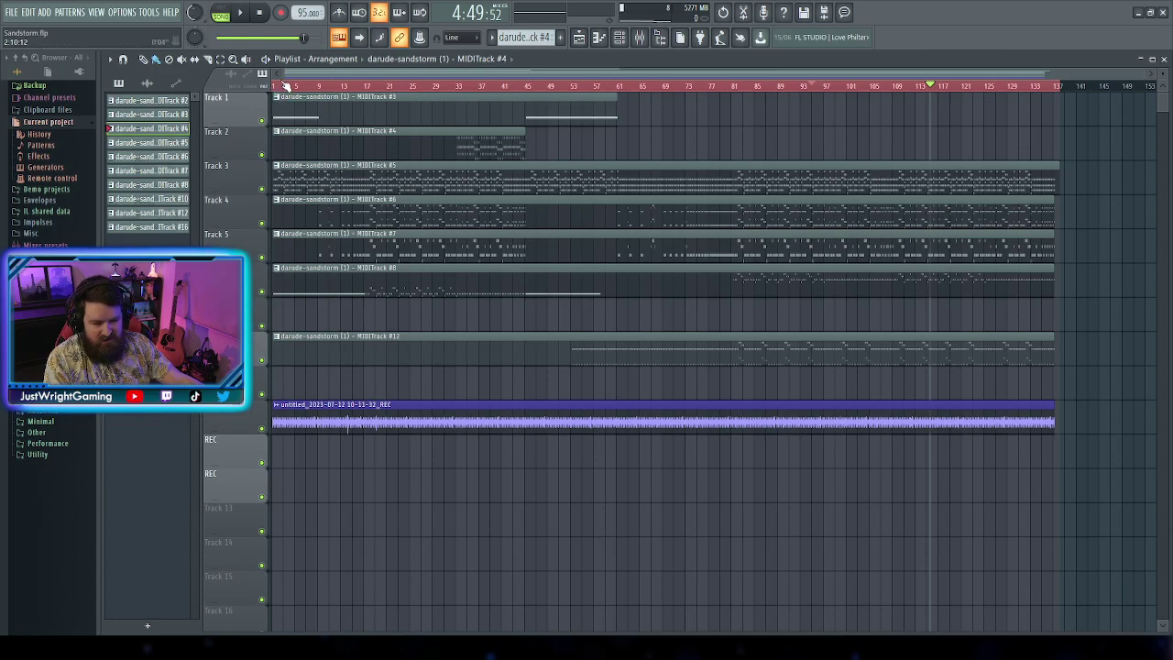
left_click(242, 14)
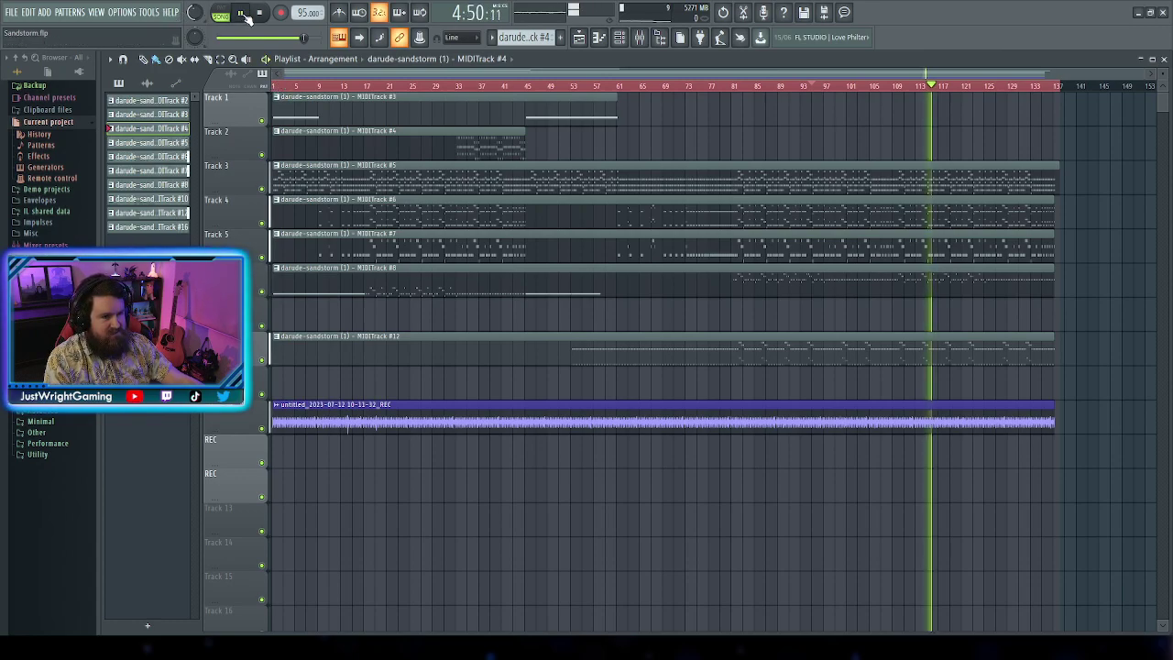
key("space")
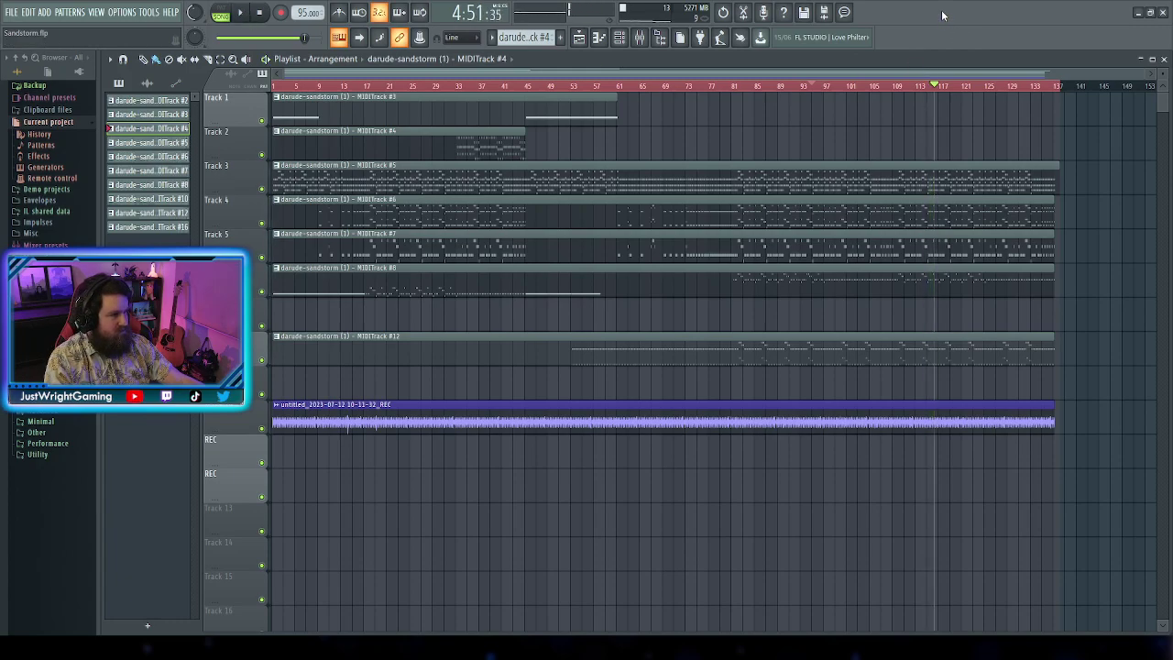
double_click(934, 21)
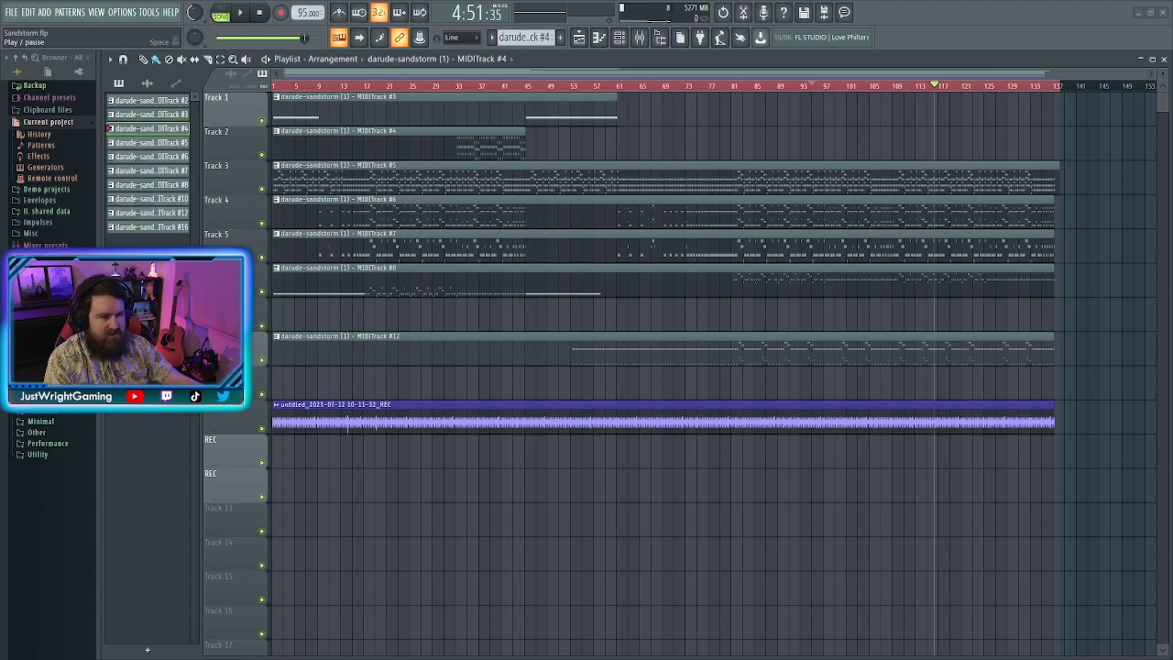
key("space")
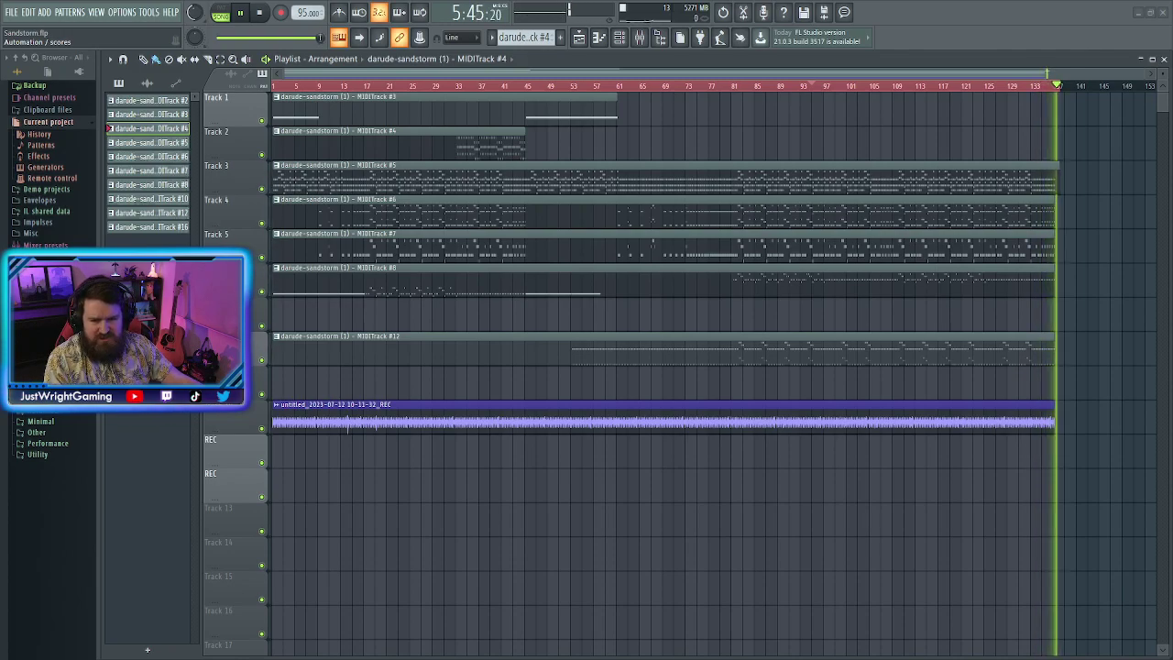
key("space")
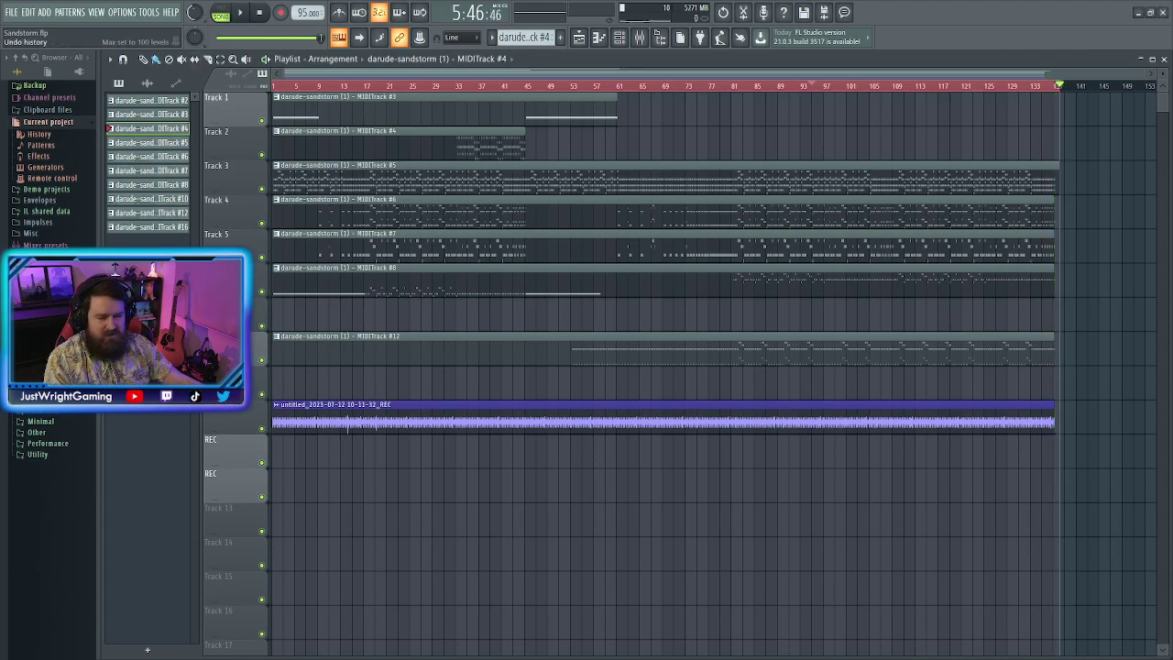
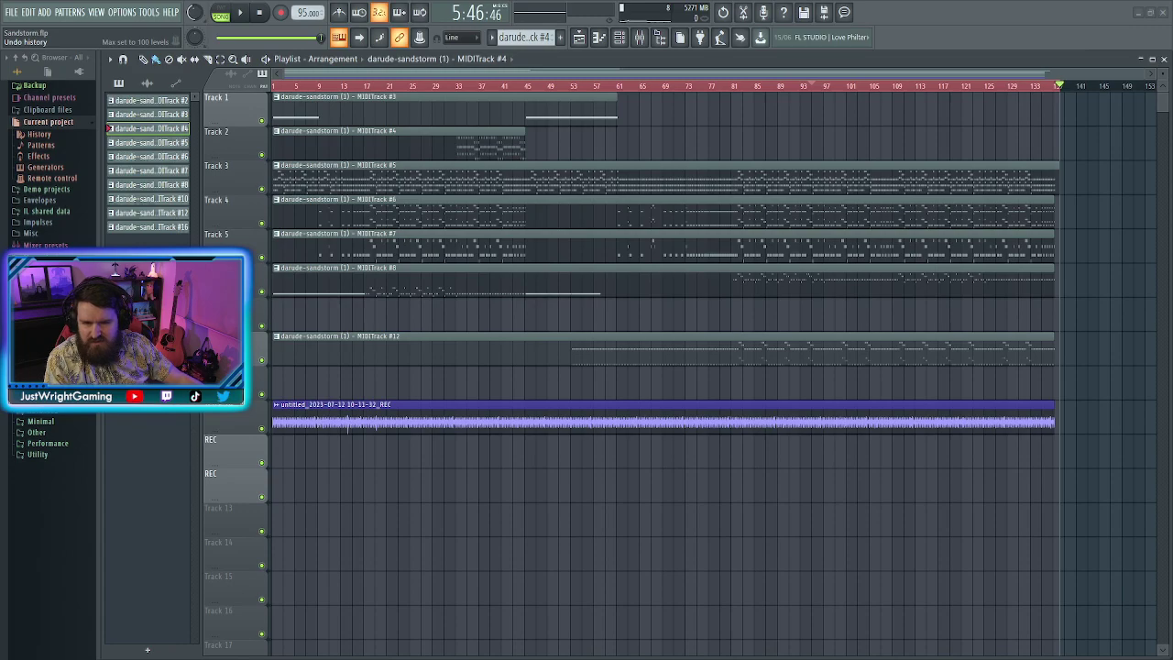
Add the Cafe on Busy Street - Part 2 sound-effect audio at bar 1 on the track below the recording and check its channel settings
left_click_drag(348, 426, 410, 443)
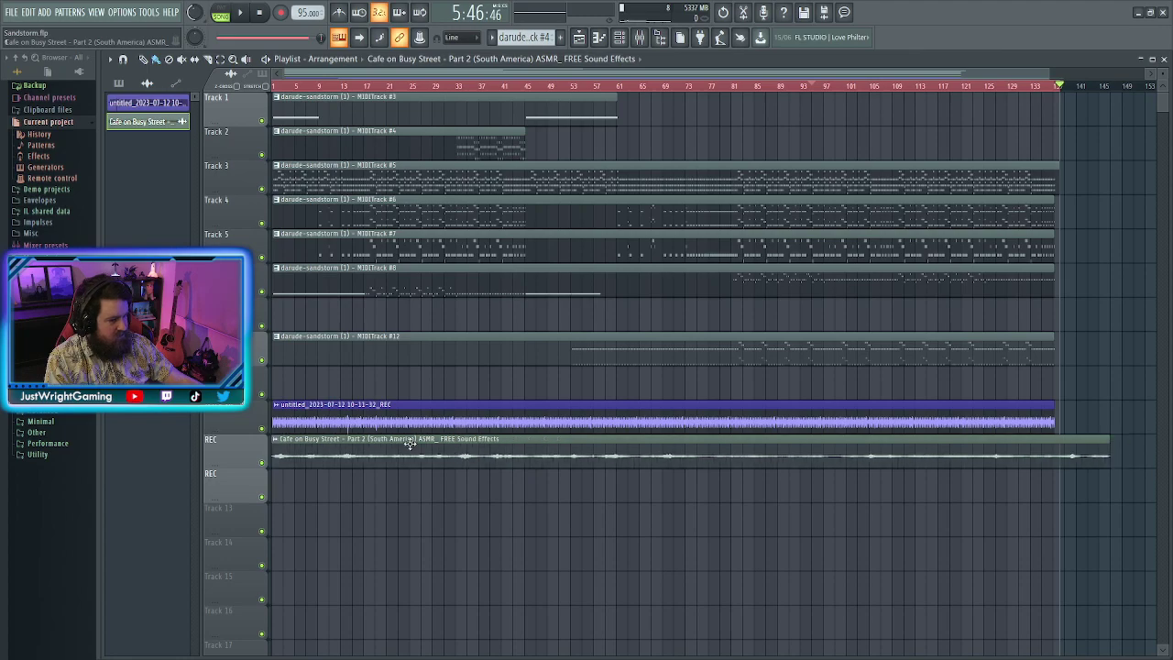
double_click(289, 444)
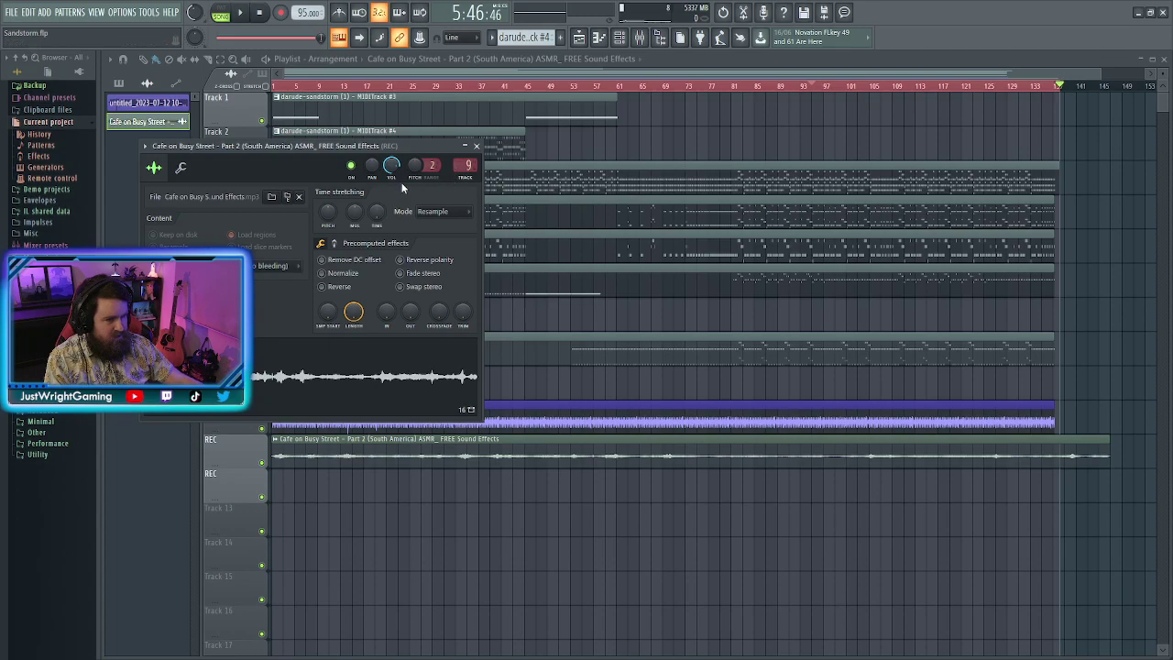
left_click(476, 147)
Lower the fader of the REC mixer track 9 to a low level and close its Fruity Compressor window
left_click(639, 36)
left_click_drag(397, 379, 397, 526)
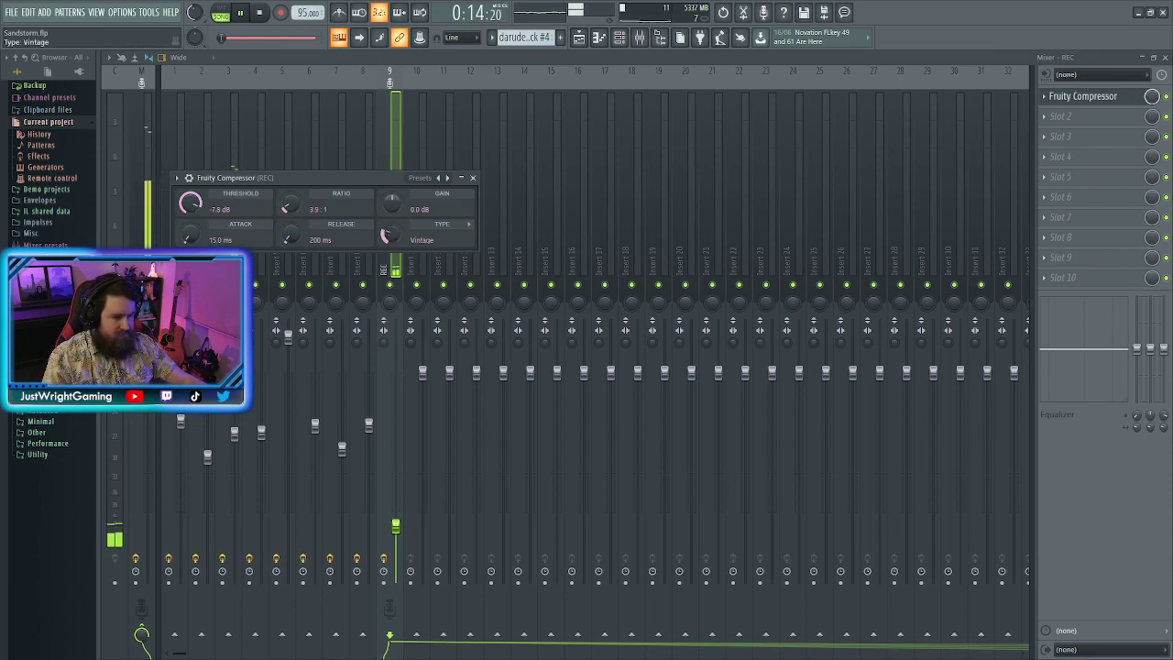
left_click(473, 177)
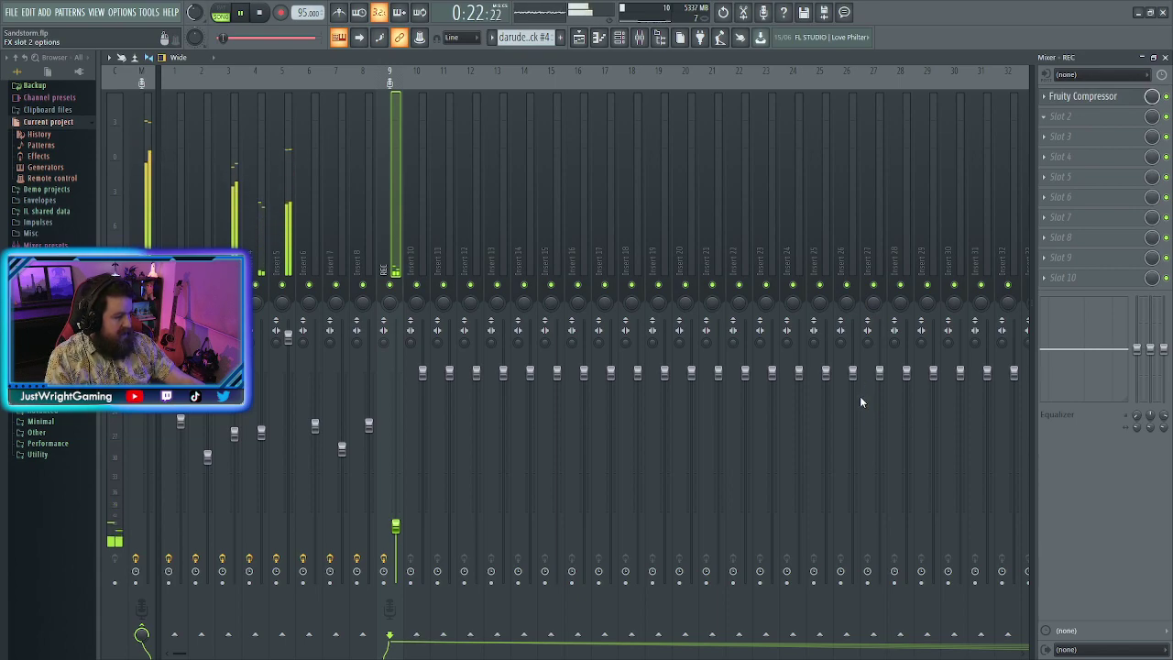
Set the wet level of Fruity Reeverb 2 on the REC mixer track to 63%, close the effect and show the playlist
left_click_drag(497, 235, 498, 227)
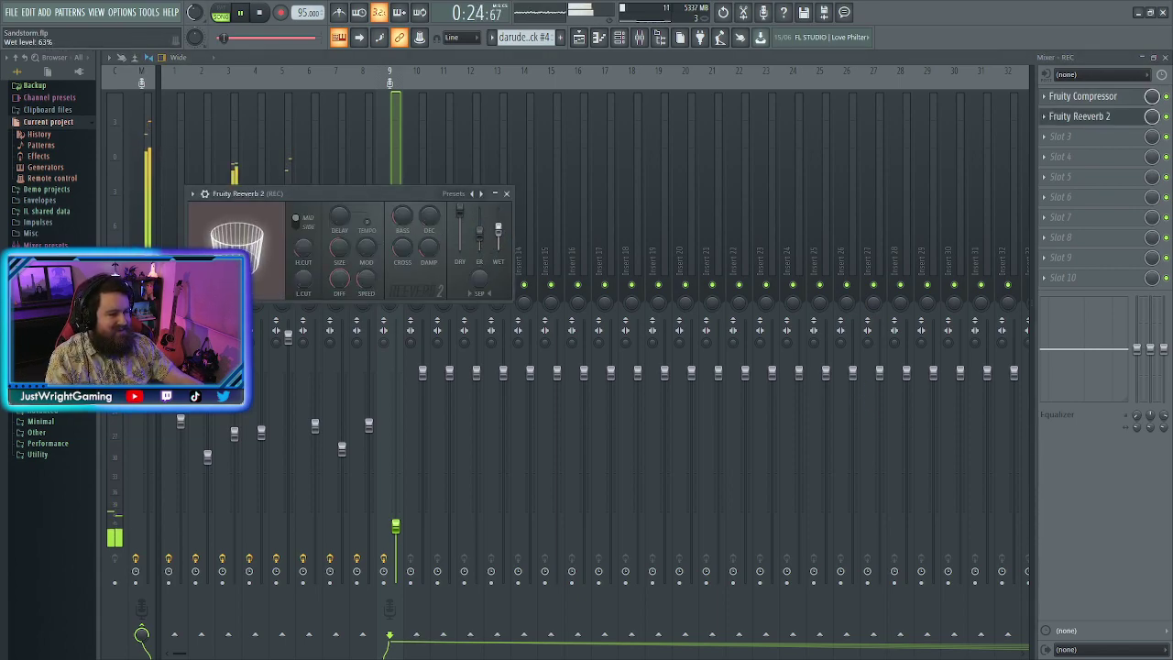
left_click(506, 193)
key("F5")
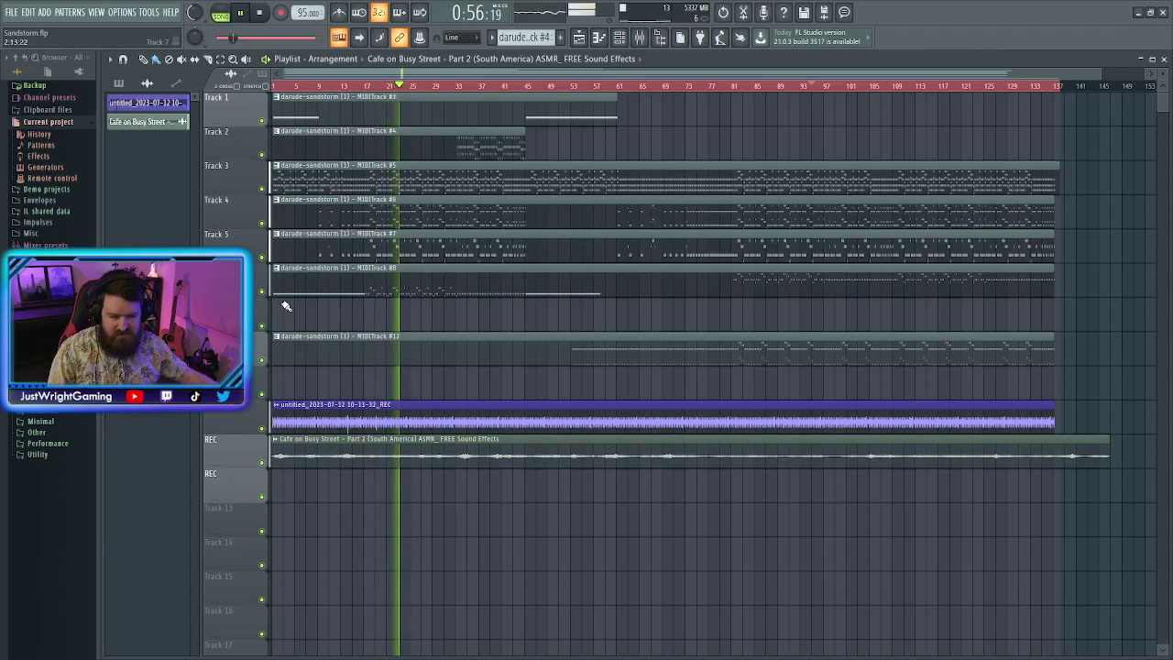
Pause playback, trim the end of the Cafe on Busy Street clip to match the purple recording clip, and restart the song from the beginning
left_click(243, 13)
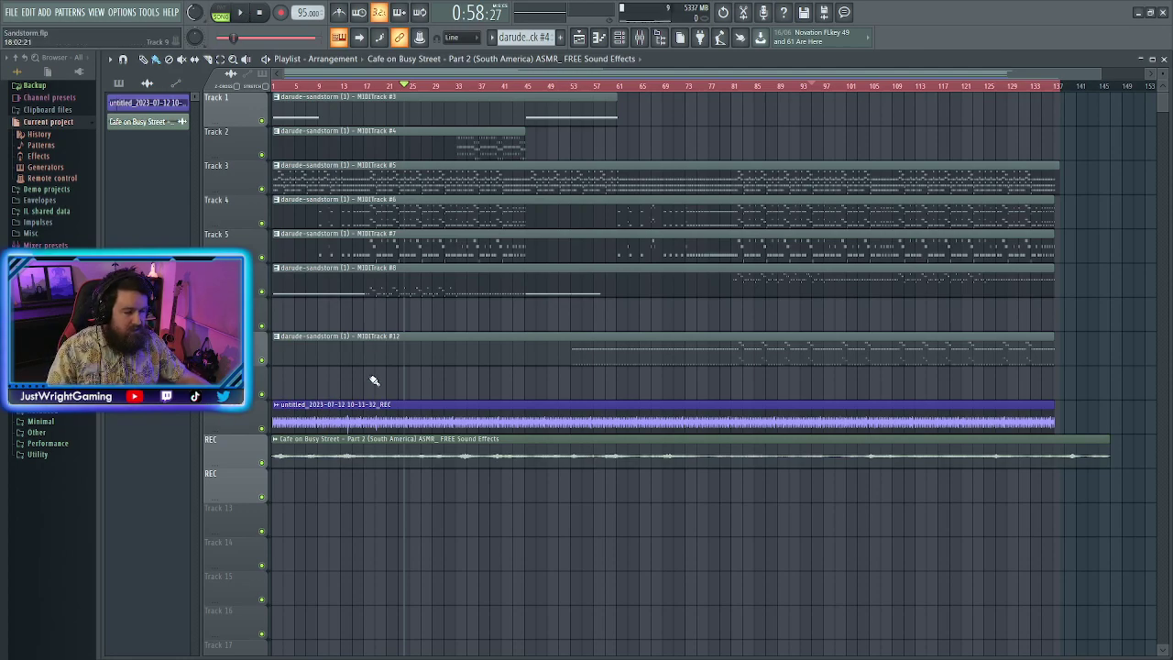
left_click_drag(1103, 454, 1097, 454)
scroll(1068, 464, "up", 10, "ctrl")
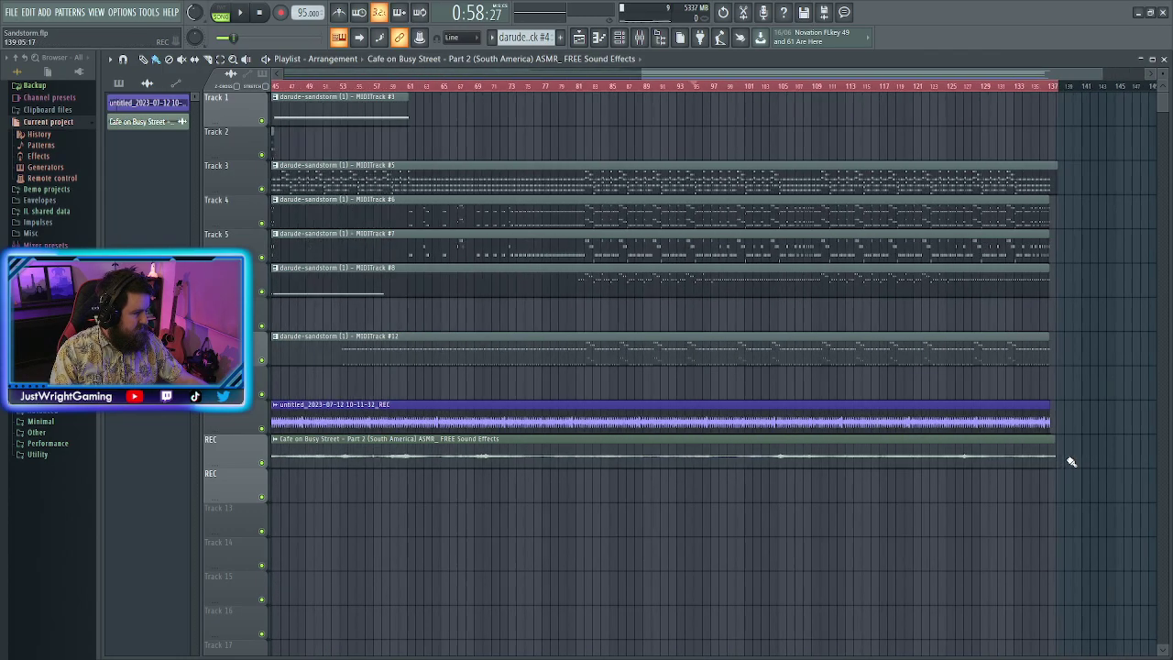
scroll(1003, 459, "up", 3, "ctrl")
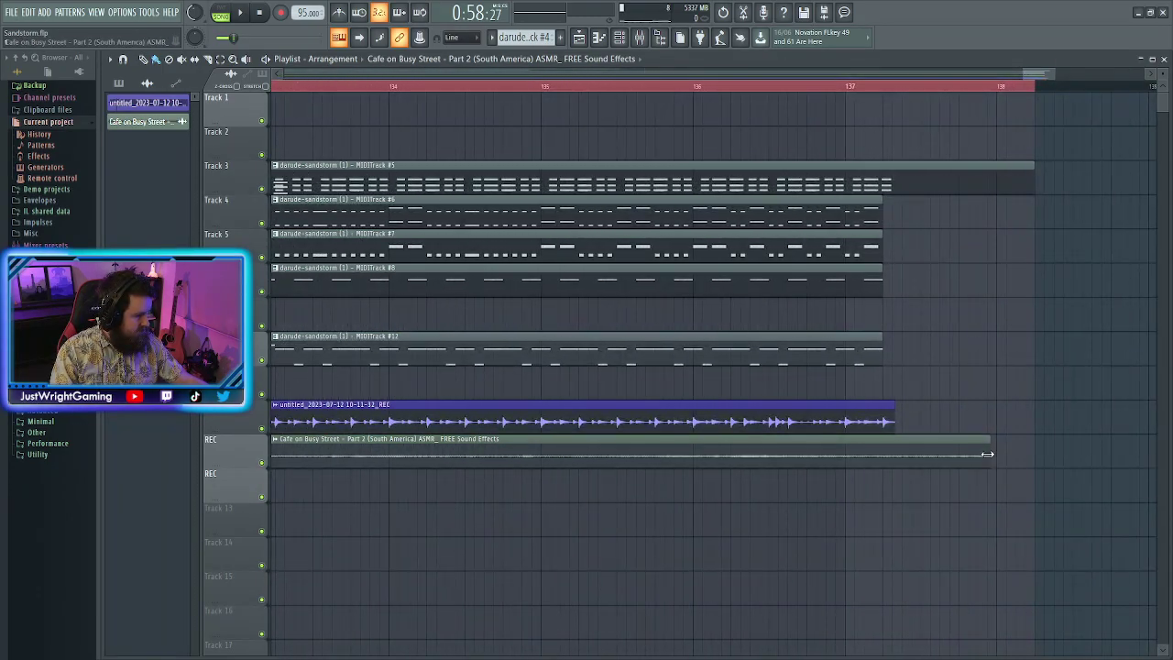
left_click_drag(997, 459, 899, 462)
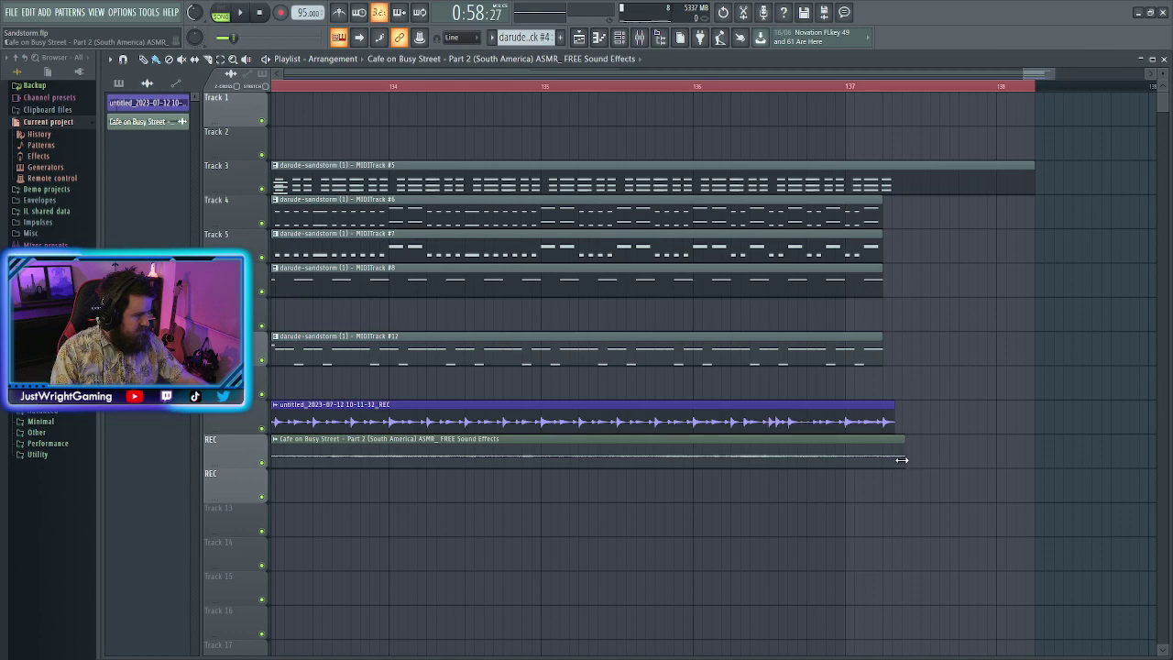
scroll(898, 458, "up", 4, "ctrl")
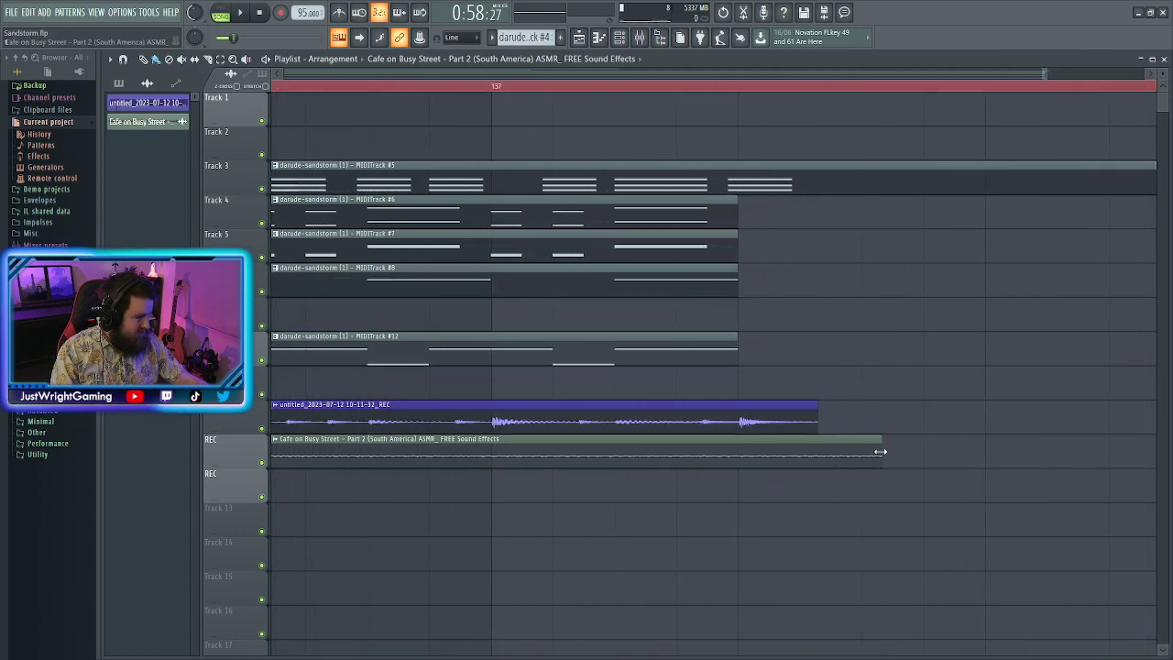
scroll(623, 477, "down", 4, "ctrl")
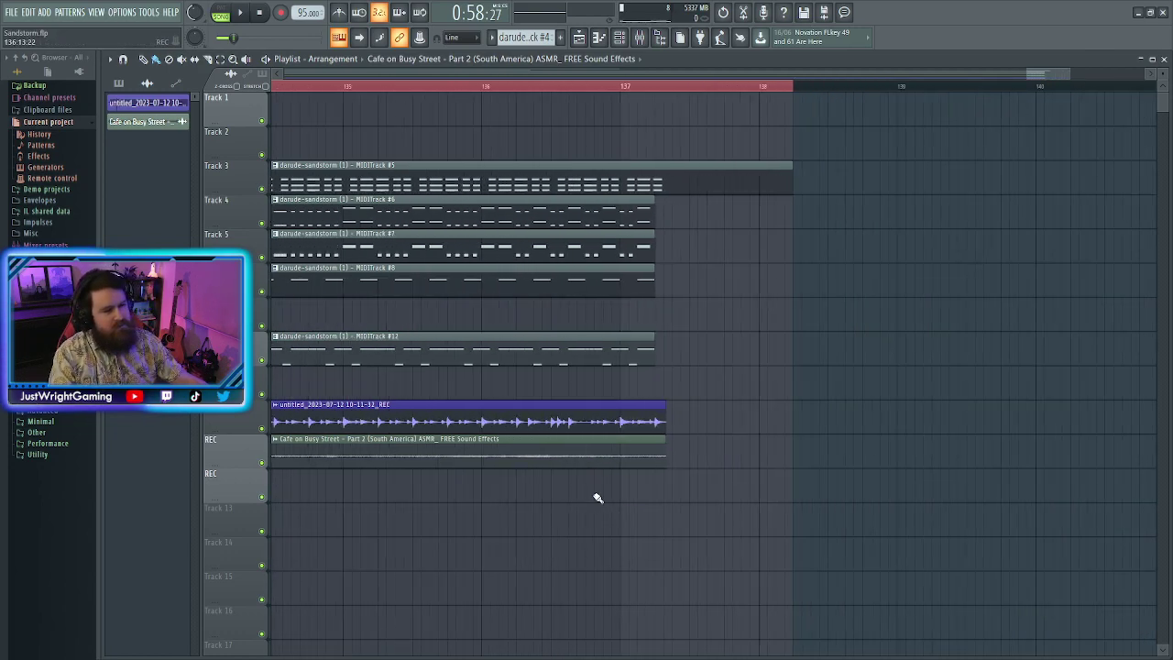
left_click(259, 13)
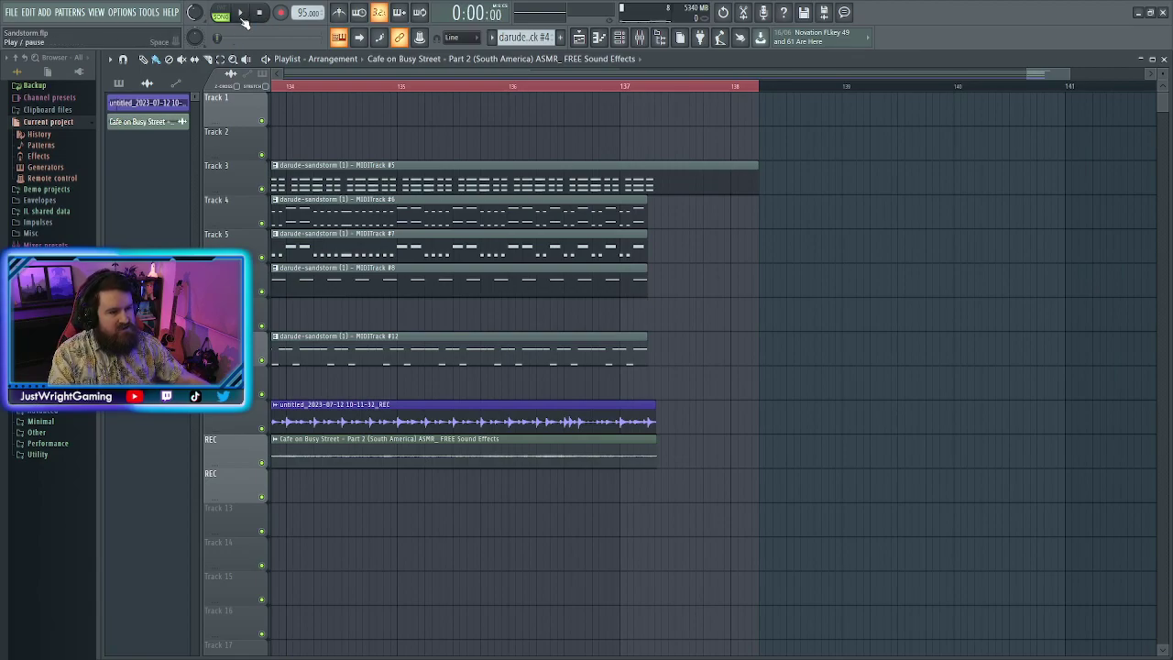
scroll(613, 431, "down", 8, "ctrl")
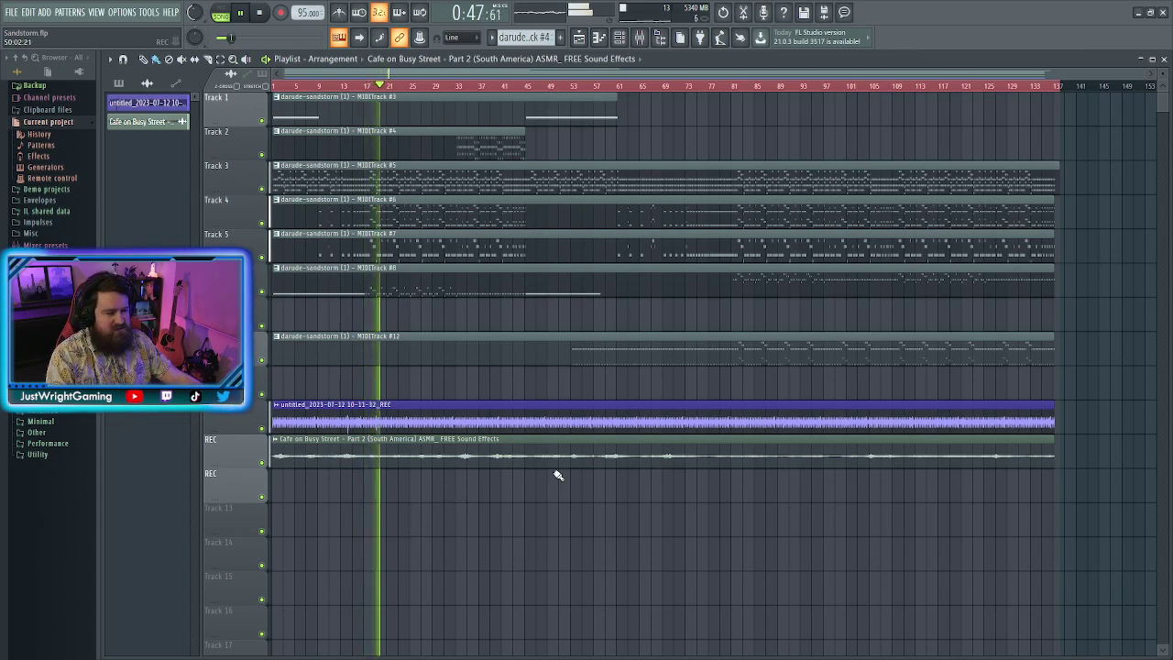
Show all channels in the channel rack and delete the first Darude - Sandstorm, MIDITrack and MIDITrack #2 channels
left_click(629, 41)
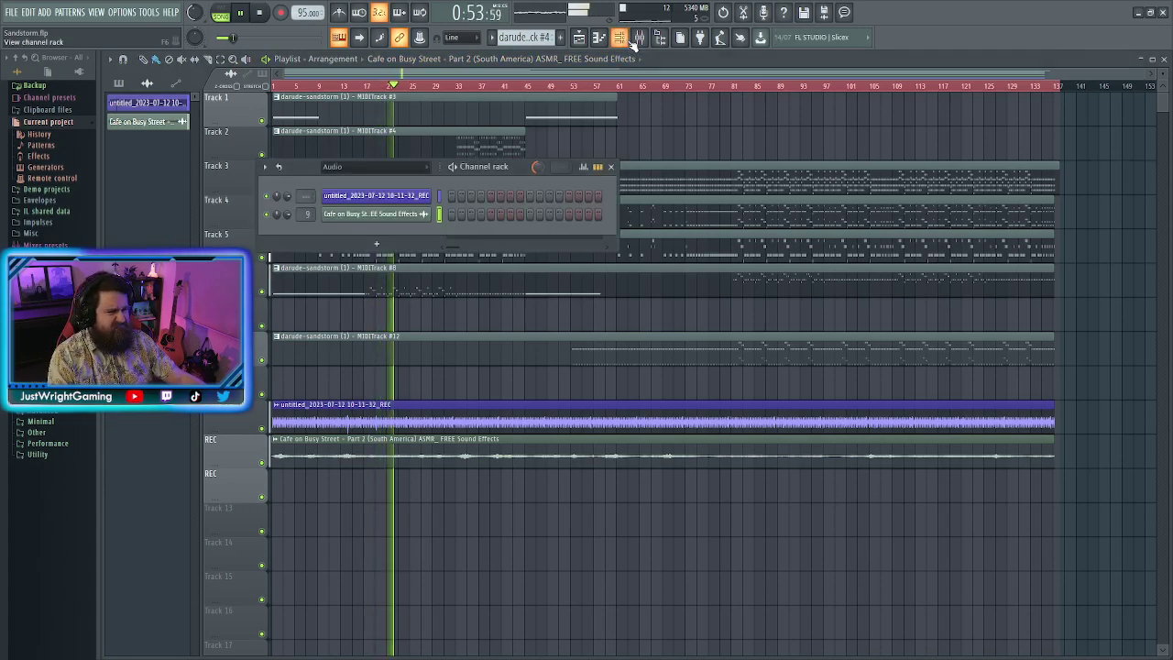
left_click(383, 163)
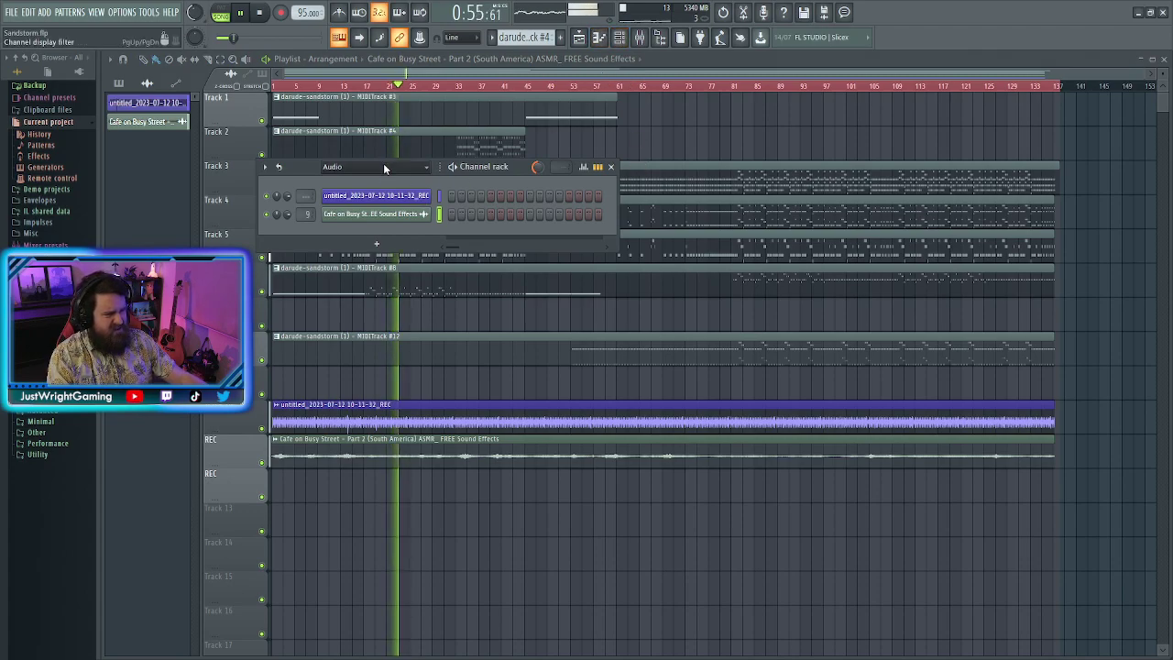
left_click(344, 180)
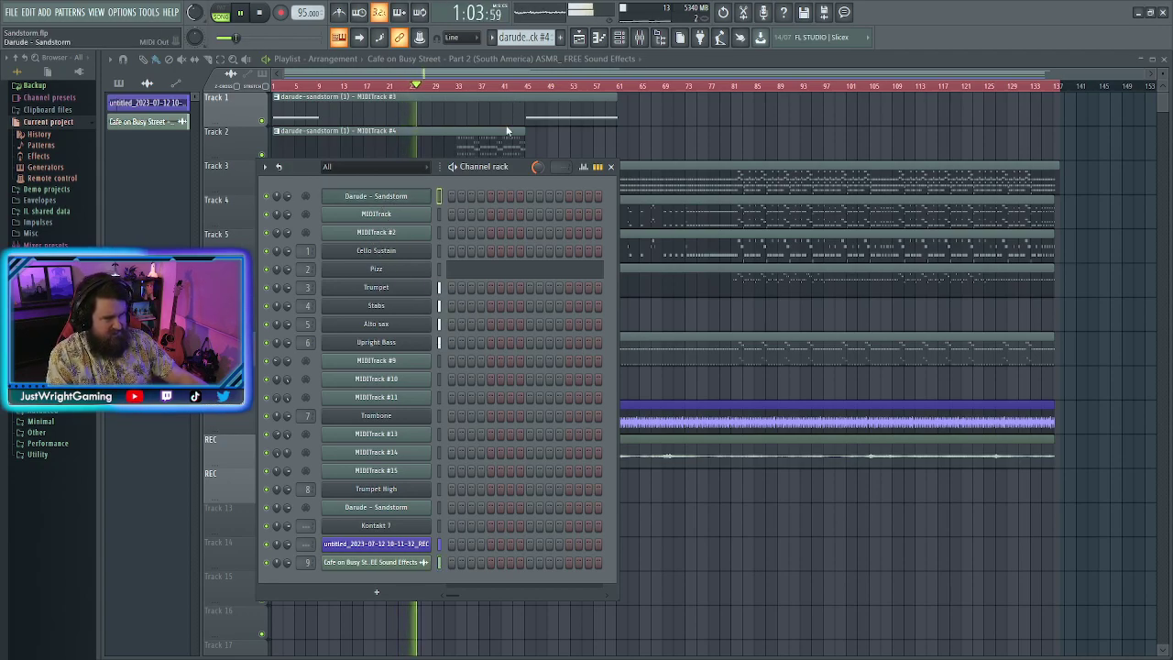
key("alt+Delete")
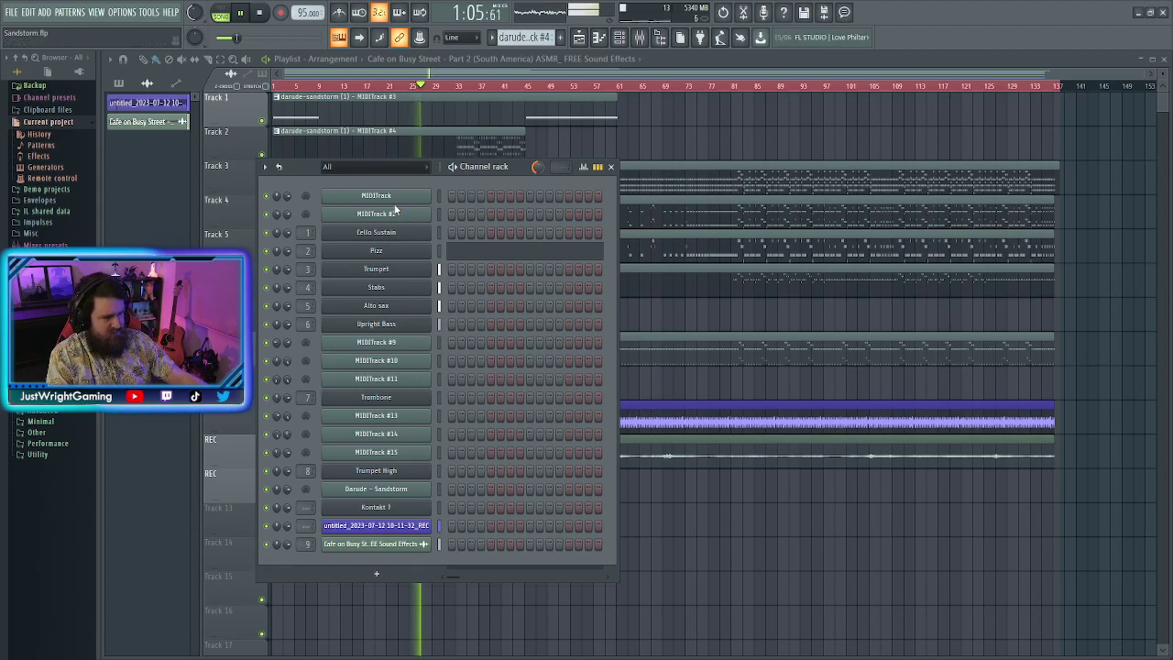
key("alt+Delete")
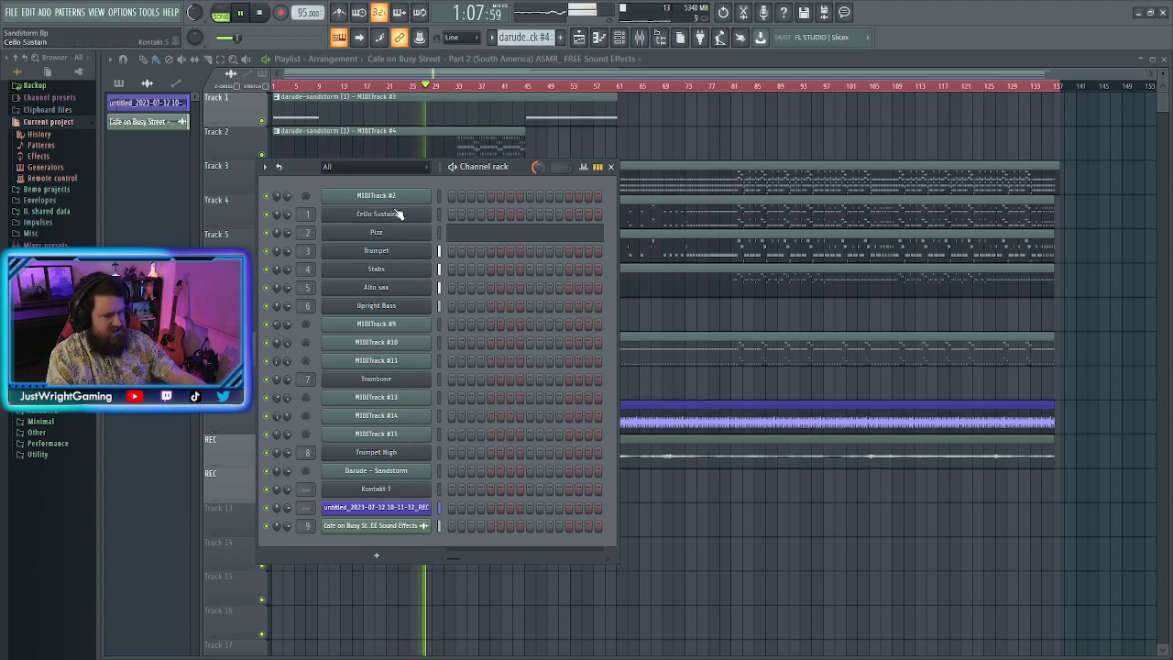
key("alt+Delete")
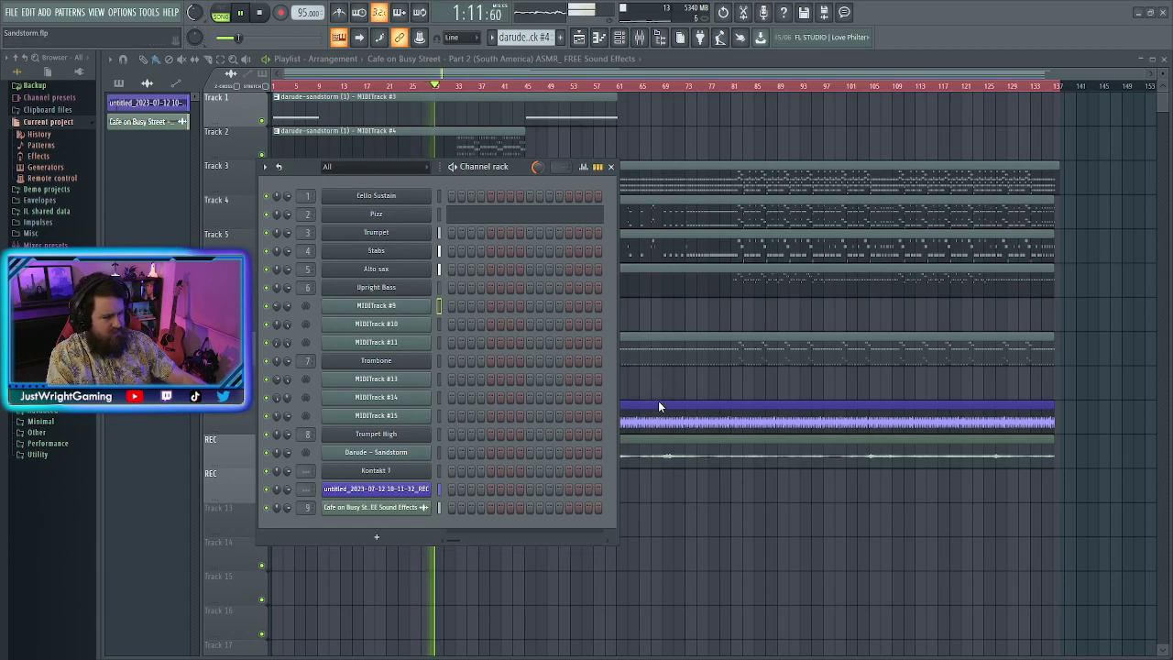
Delete the channels MIDITrack #9, #10, #11, #13, #14 and #15 and the remaining Darude - Sandstorm channel
key("alt+Delete")
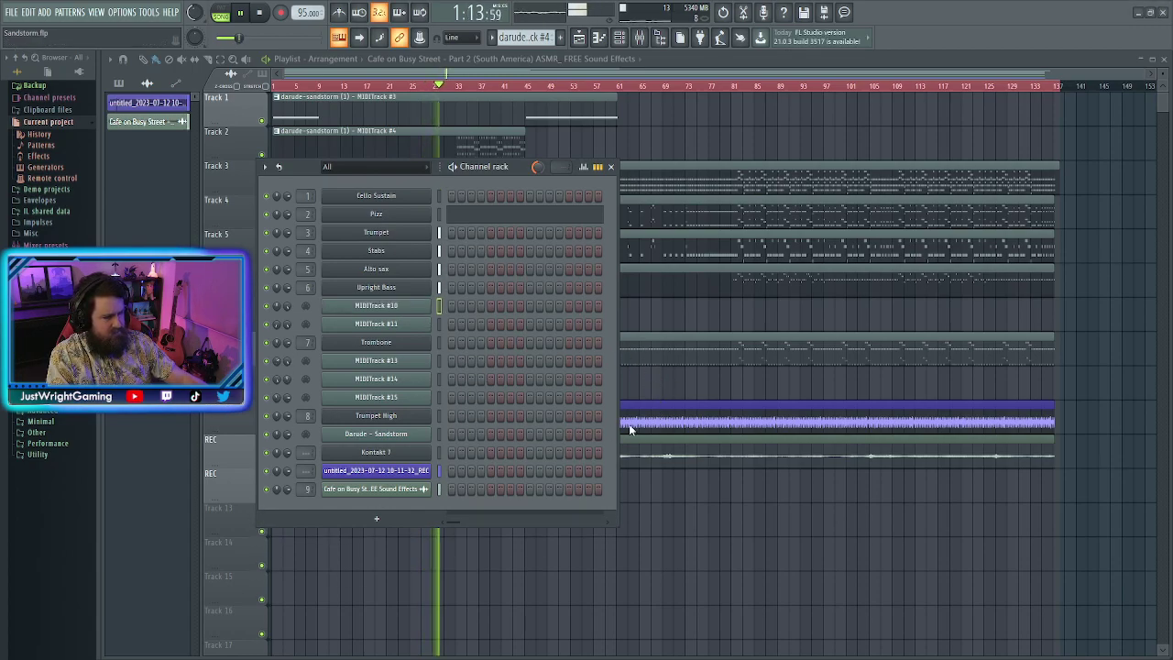
key("alt+Delete")
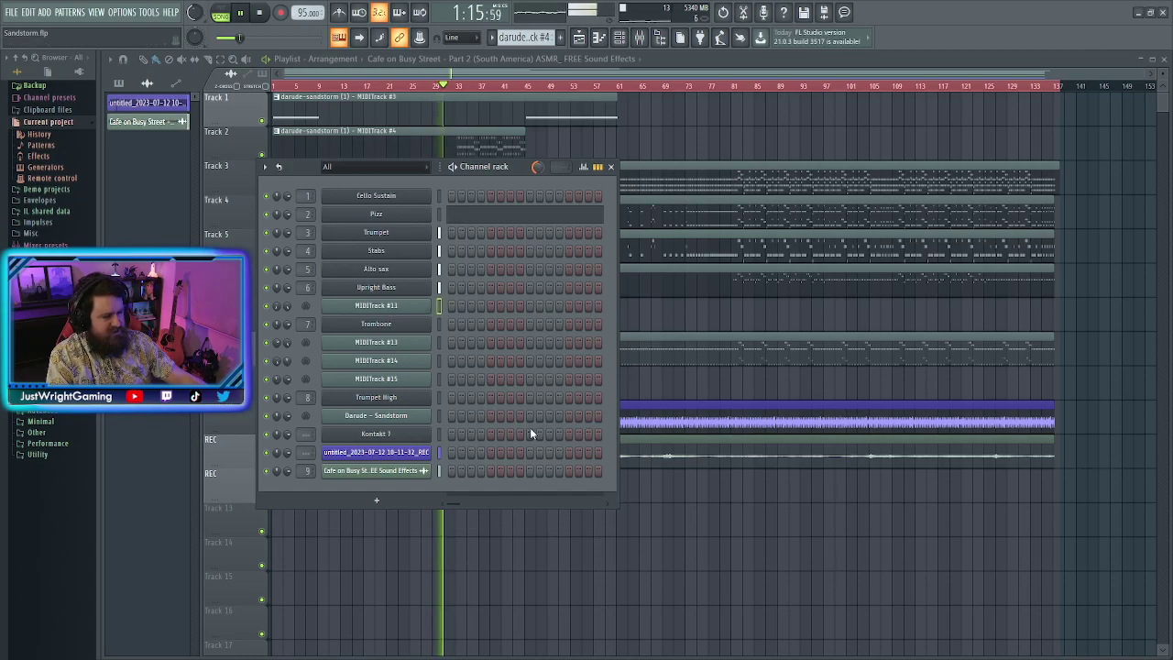
key("alt+Delete")
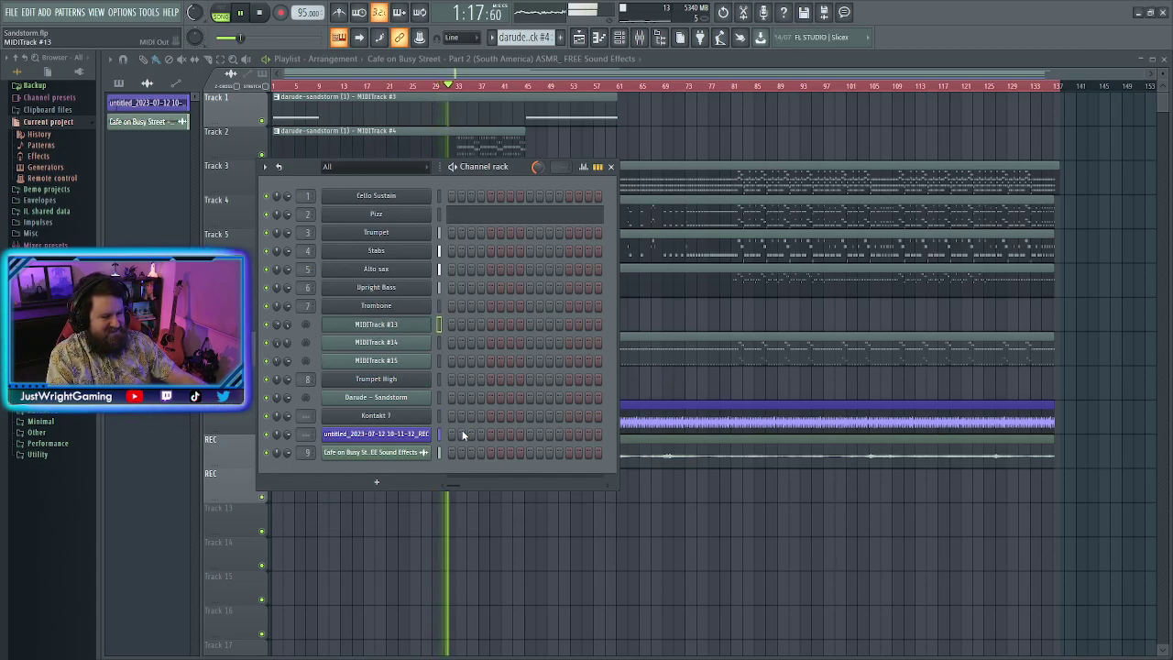
key("alt+Delete")
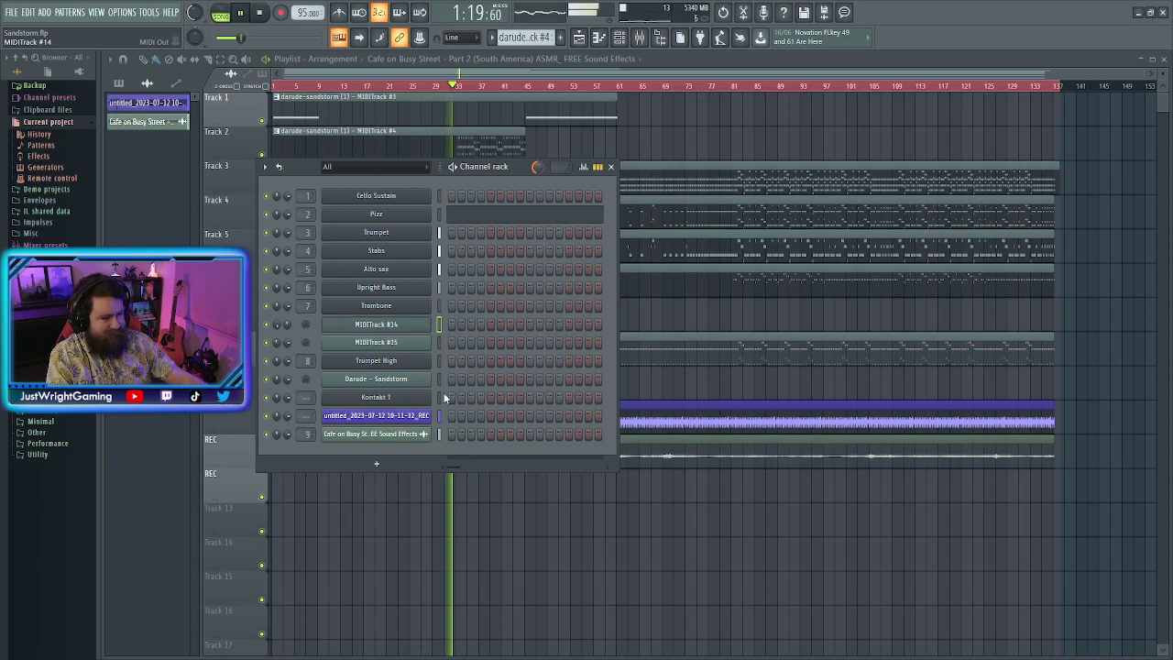
key("alt+Delete")
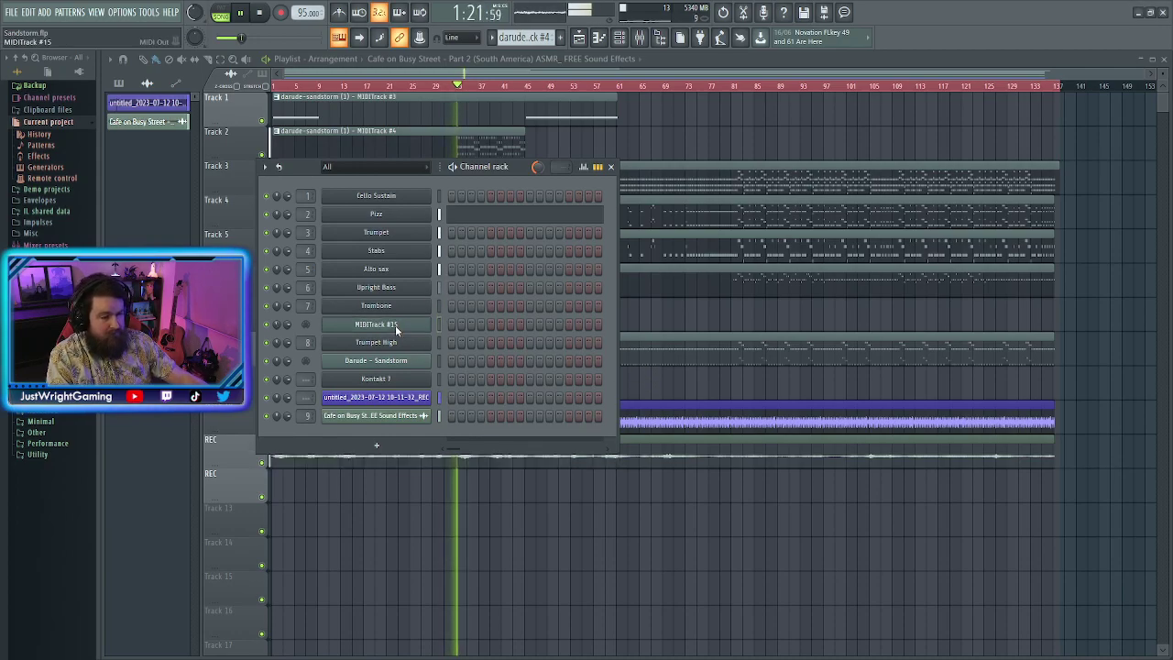
key("alt+Delete")
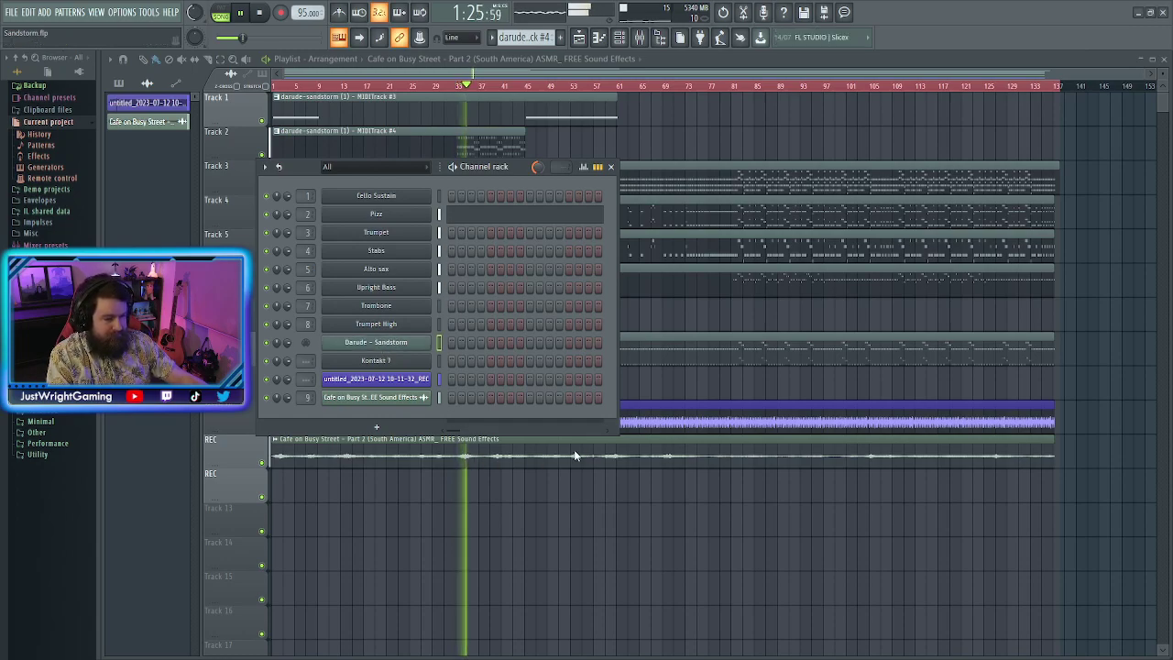
key("alt+Delete")
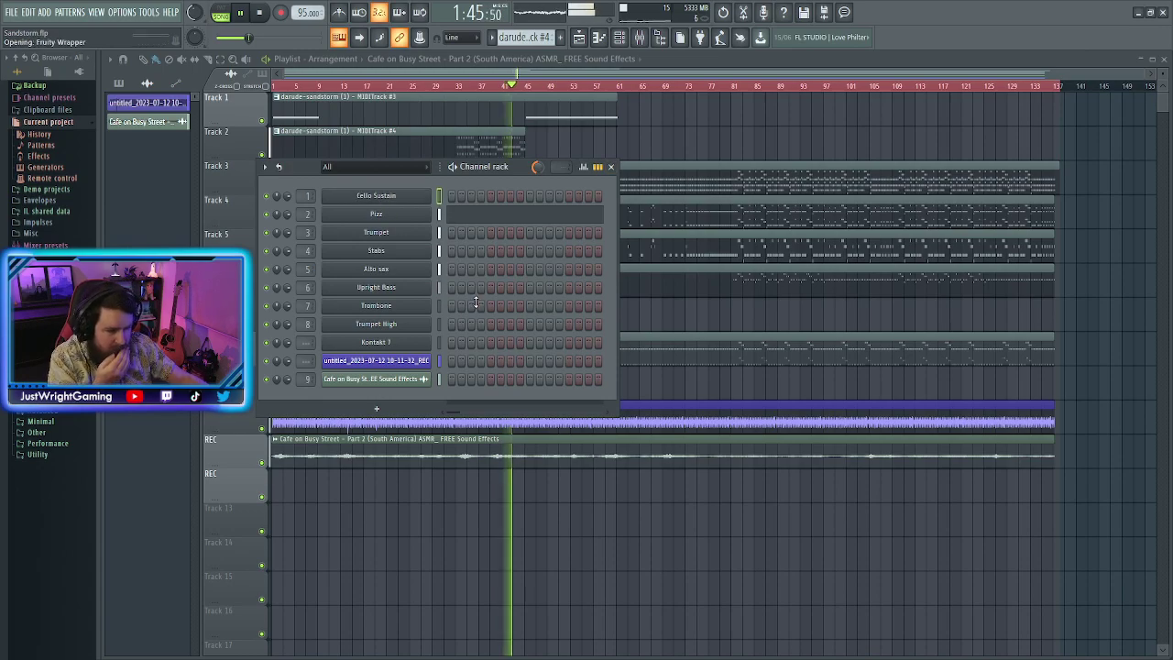
Clone the Cello Sustain and Pizz channels and close the plugin windows of the copies
key("alt+c")
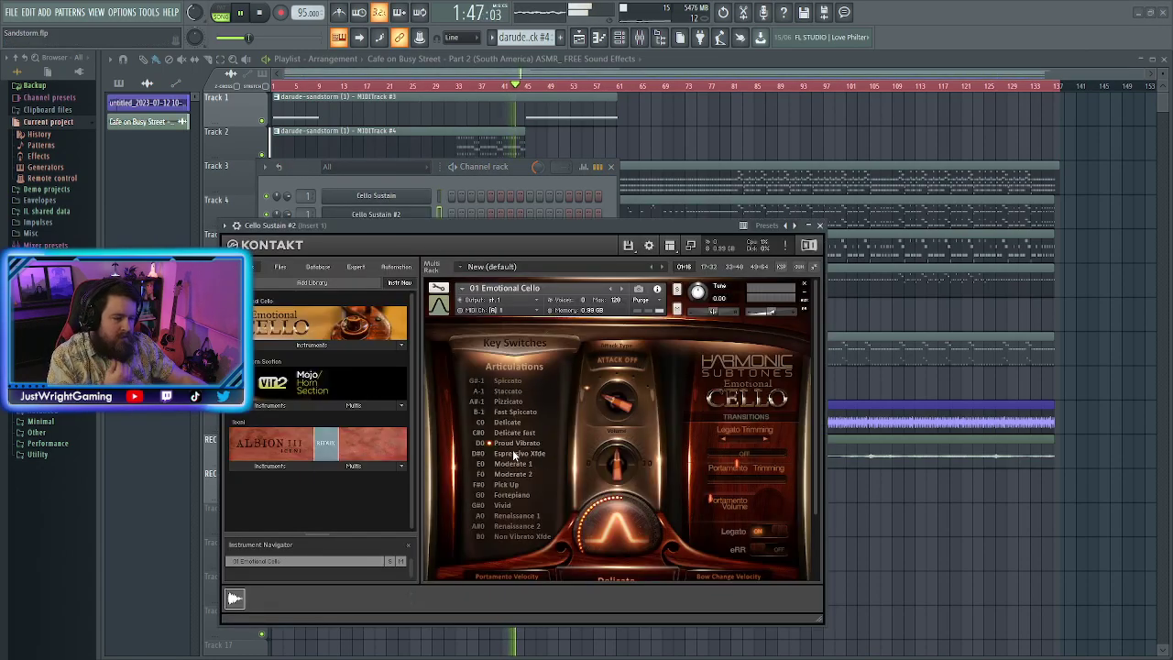
left_click(820, 226)
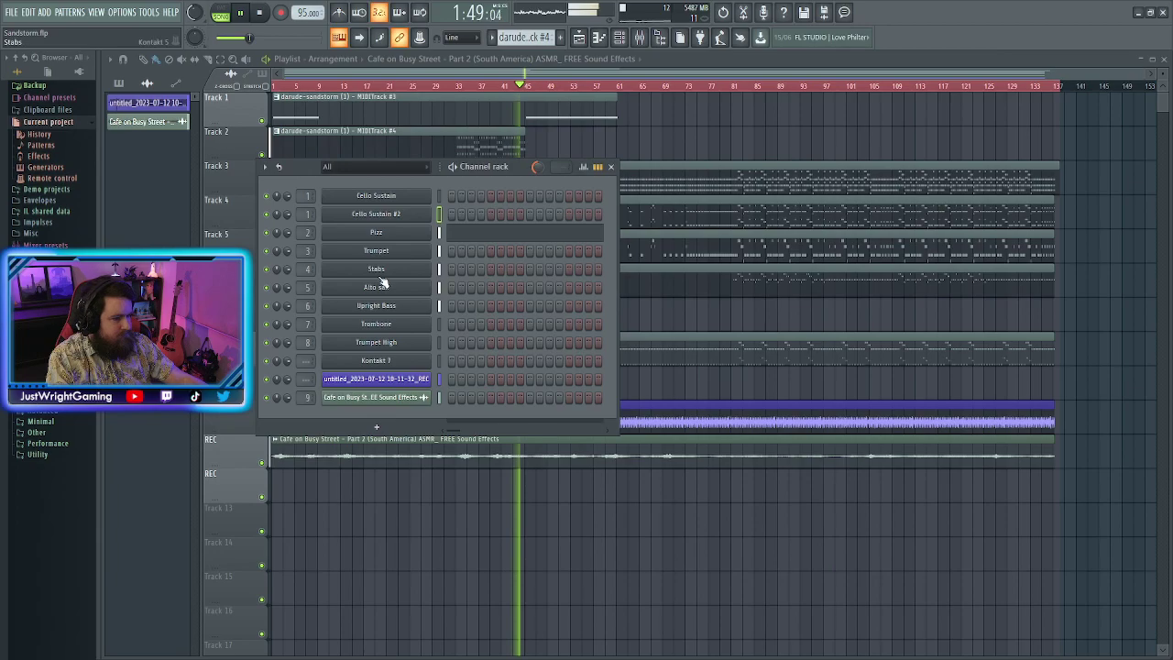
key("alt+c")
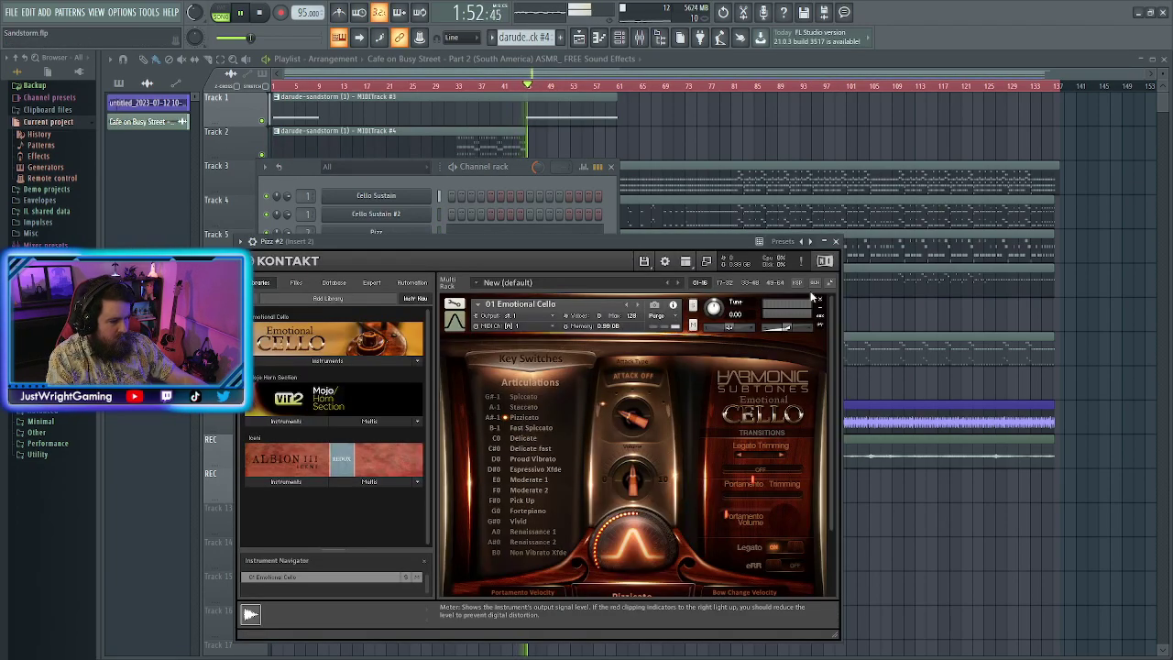
left_click(834, 241)
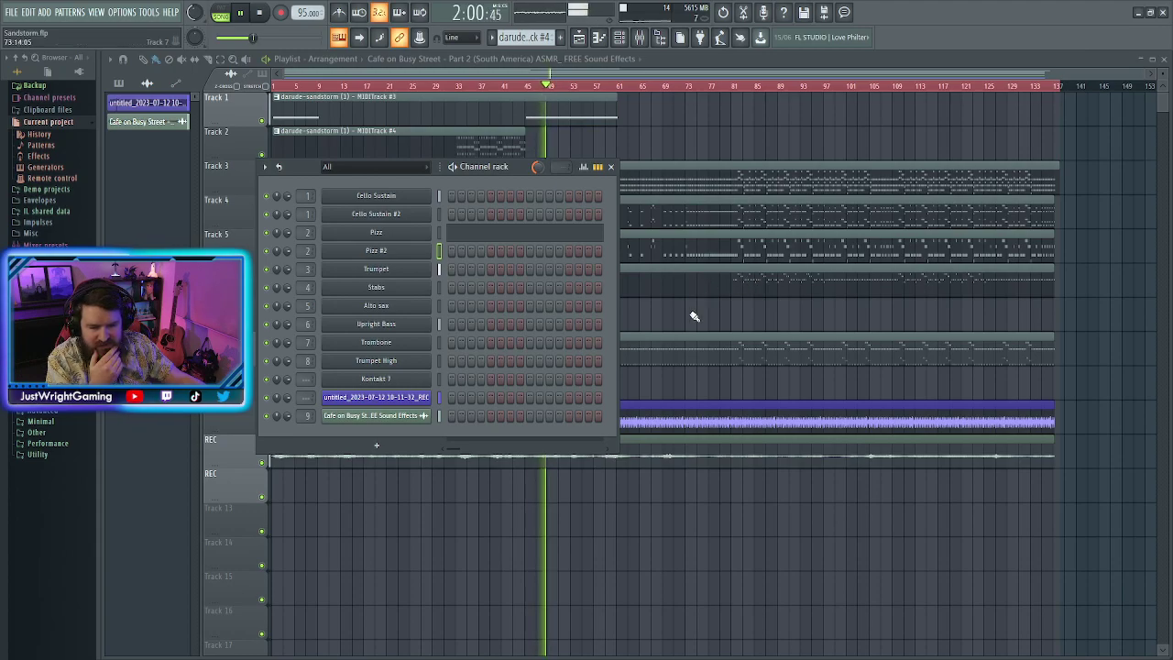
Clone the Trumpet and Stabs channels and close the plugin windows of the copies
left_click(388, 274)
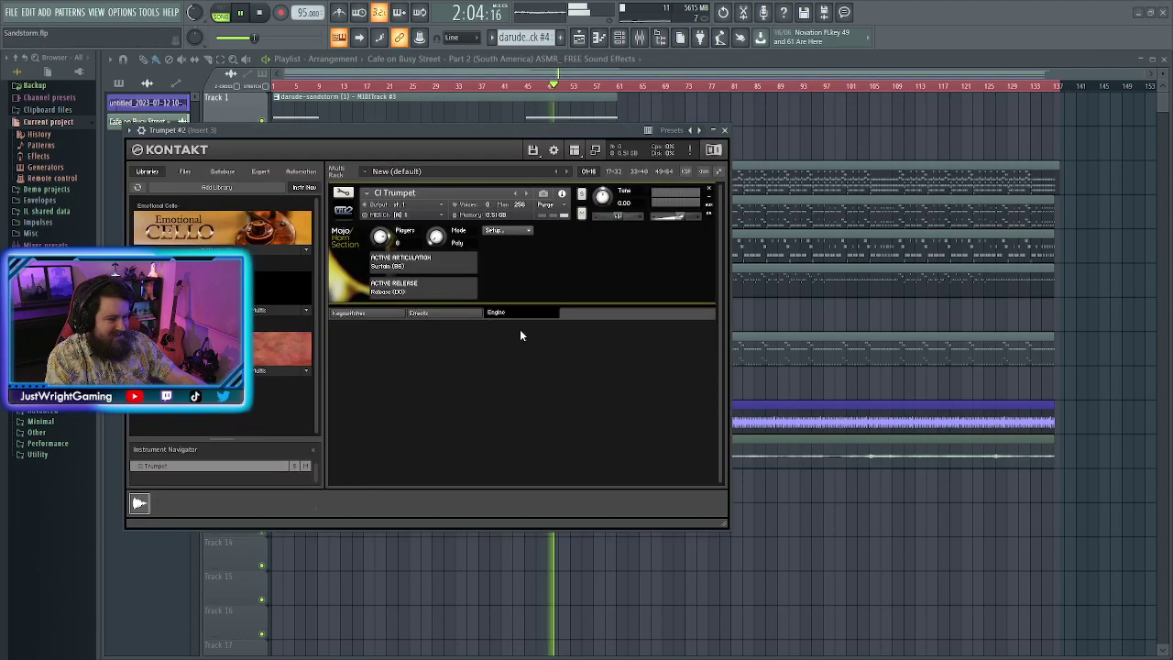
left_click(724, 130)
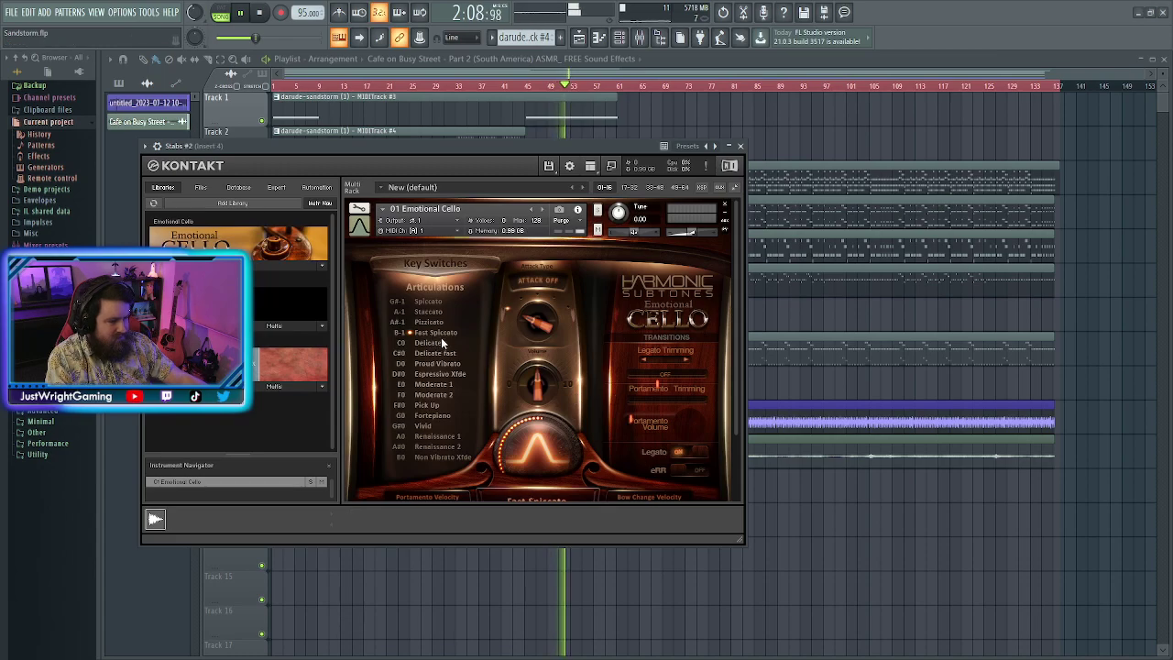
left_click(741, 146)
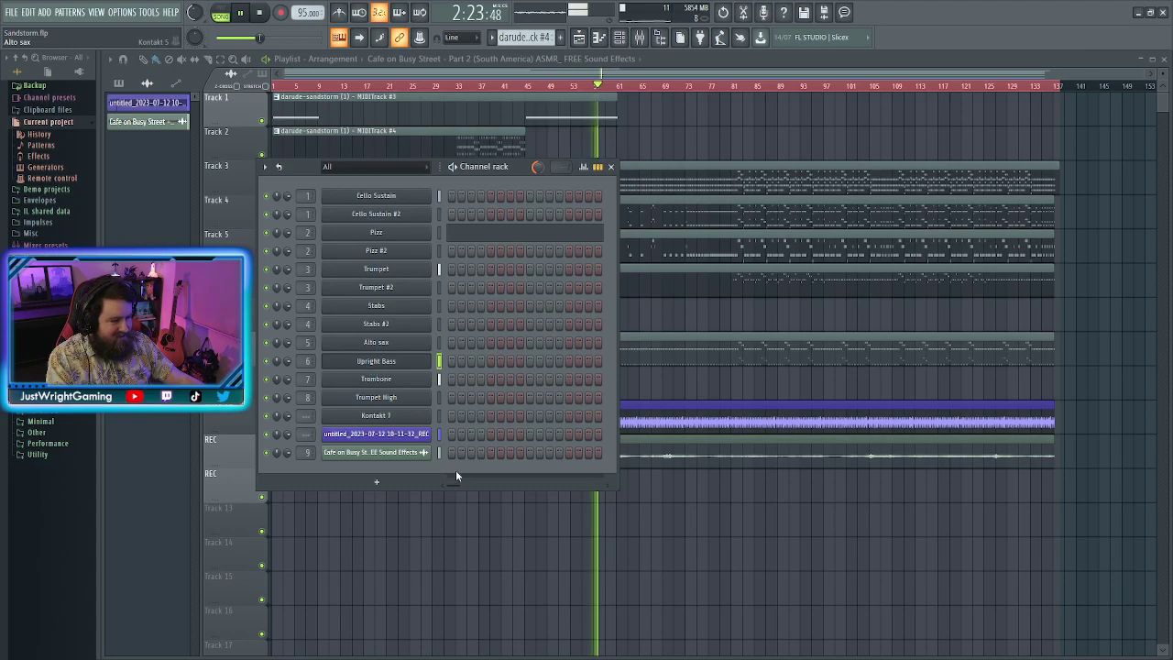
Clone the Upright Bass, Trombone and Trumpet High channels, closing the plugin windows of the first two copies
key("alt+shift+c")
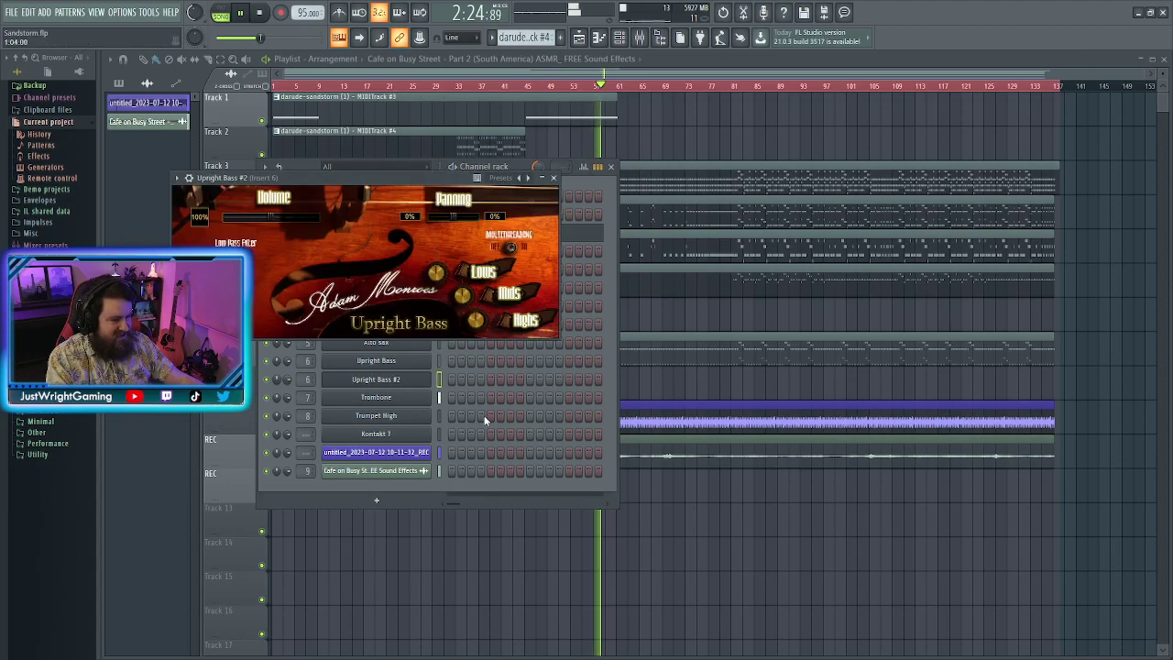
left_click(554, 178)
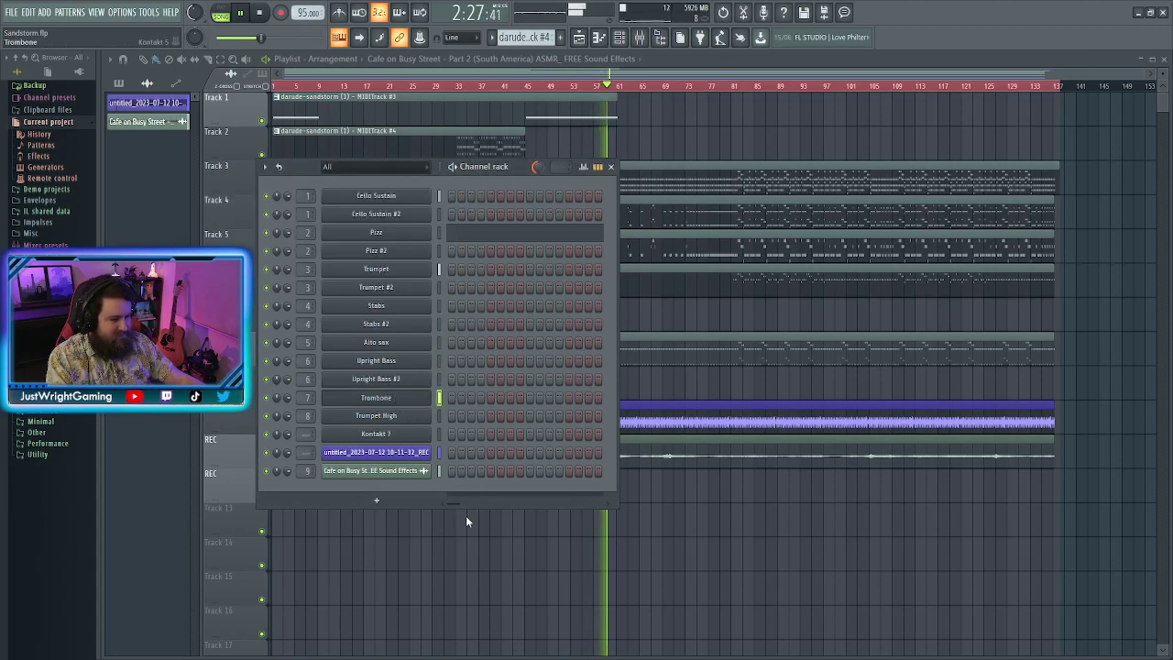
key("alt+shift+c")
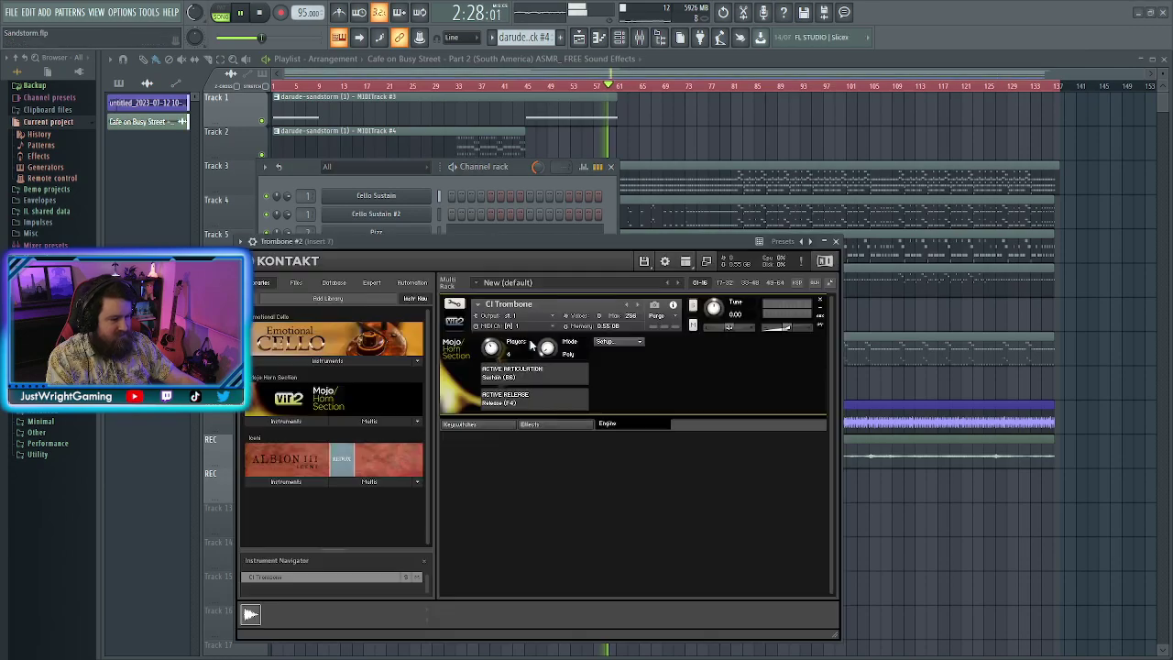
left_click(826, 253)
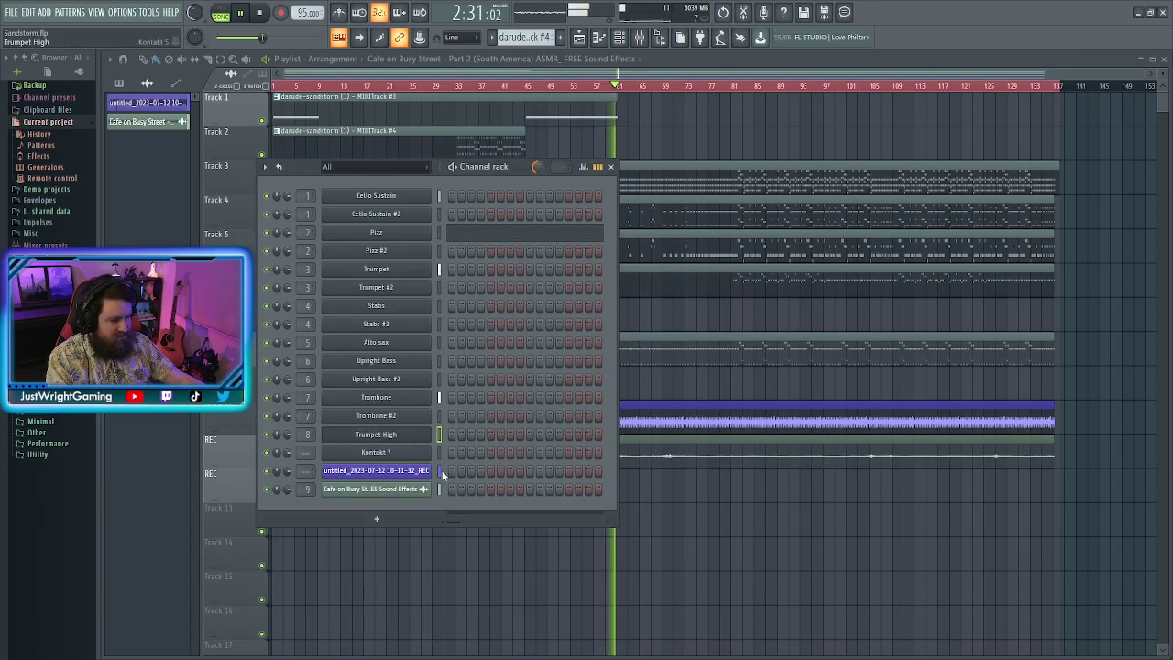
key("alt+shift+c")
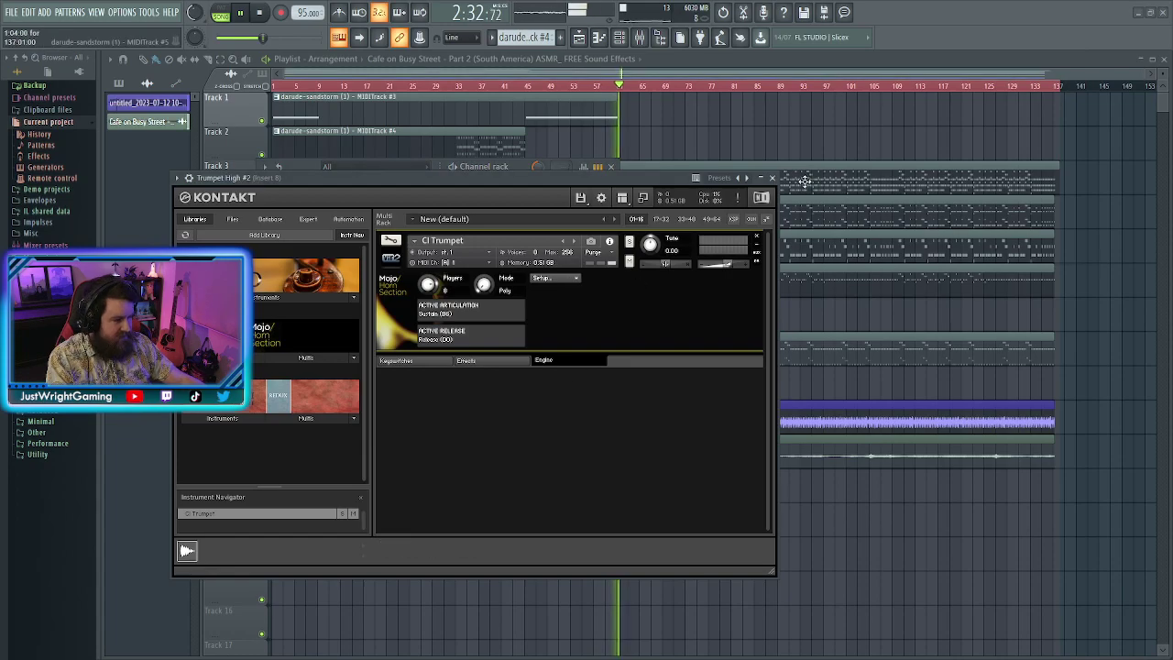
Close the Trumpet High #2 plugin window, and pan Cello Sustain to the right and Cello Sustain #2 to the left
left_click(772, 178)
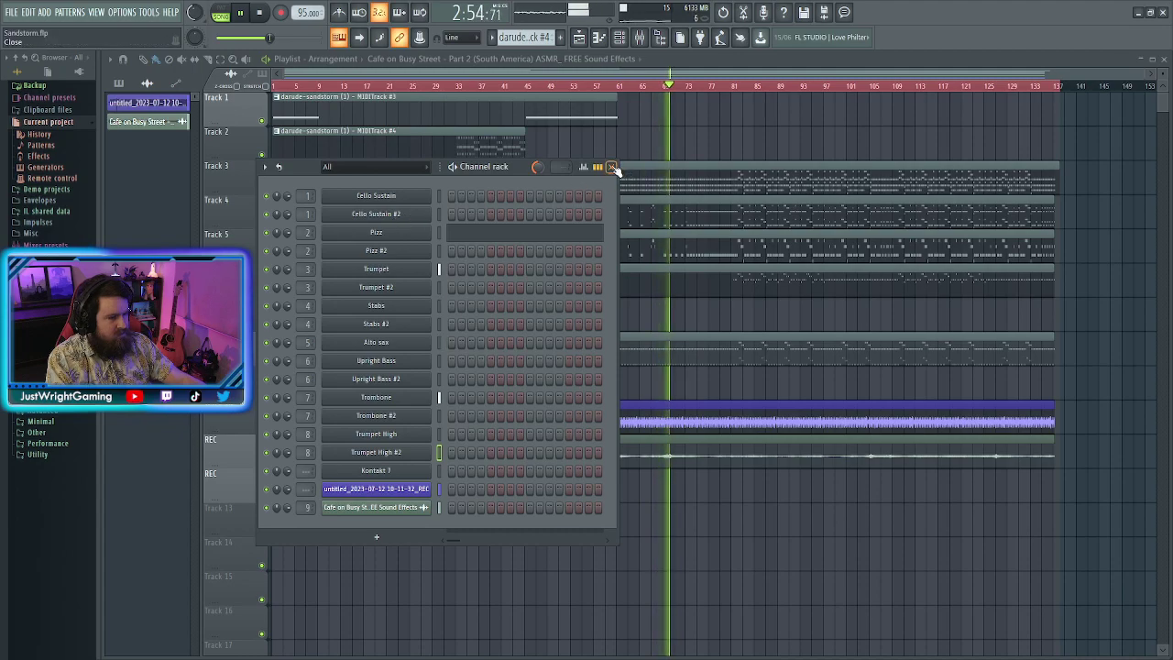
left_click(375, 195)
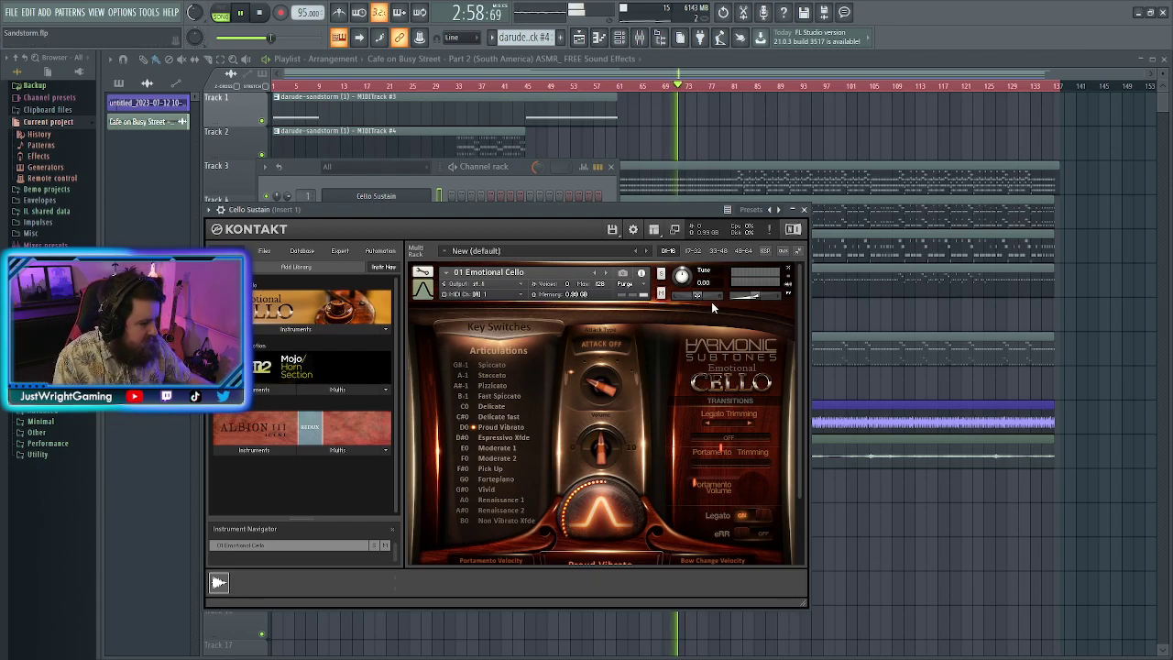
left_click(805, 209)
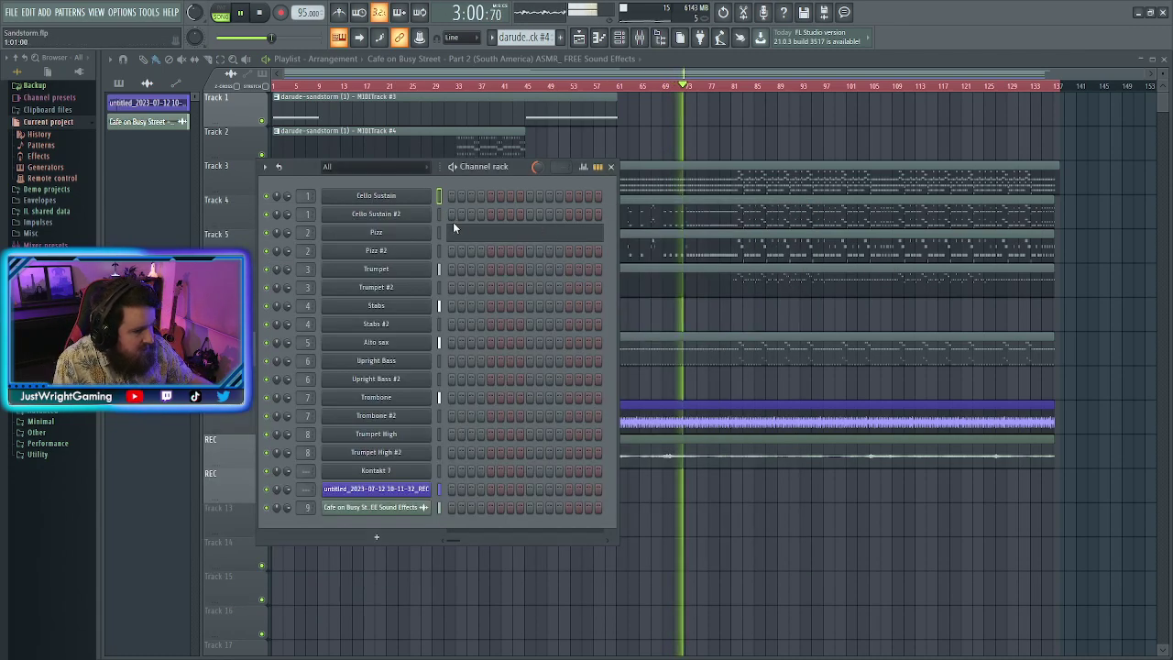
key("alt+c")
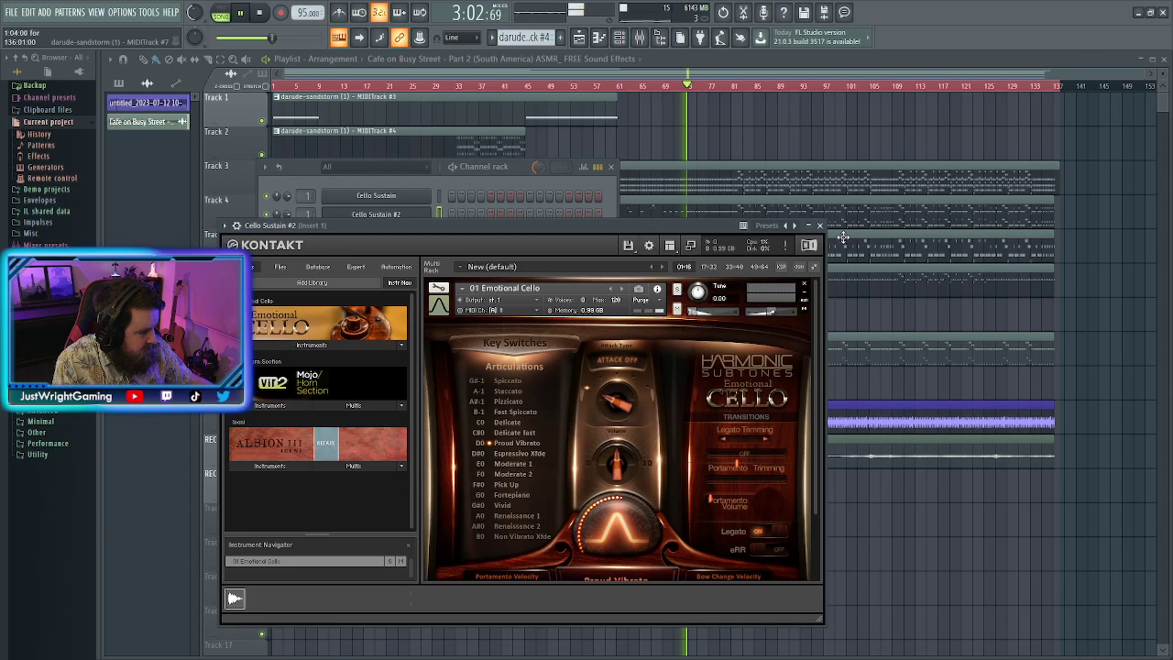
left_click(821, 226)
Pan the Kontakt instrument of Pizz to 44 R and that of Pizz #2 to 47 L, closing both plugin windows
left_click(380, 233)
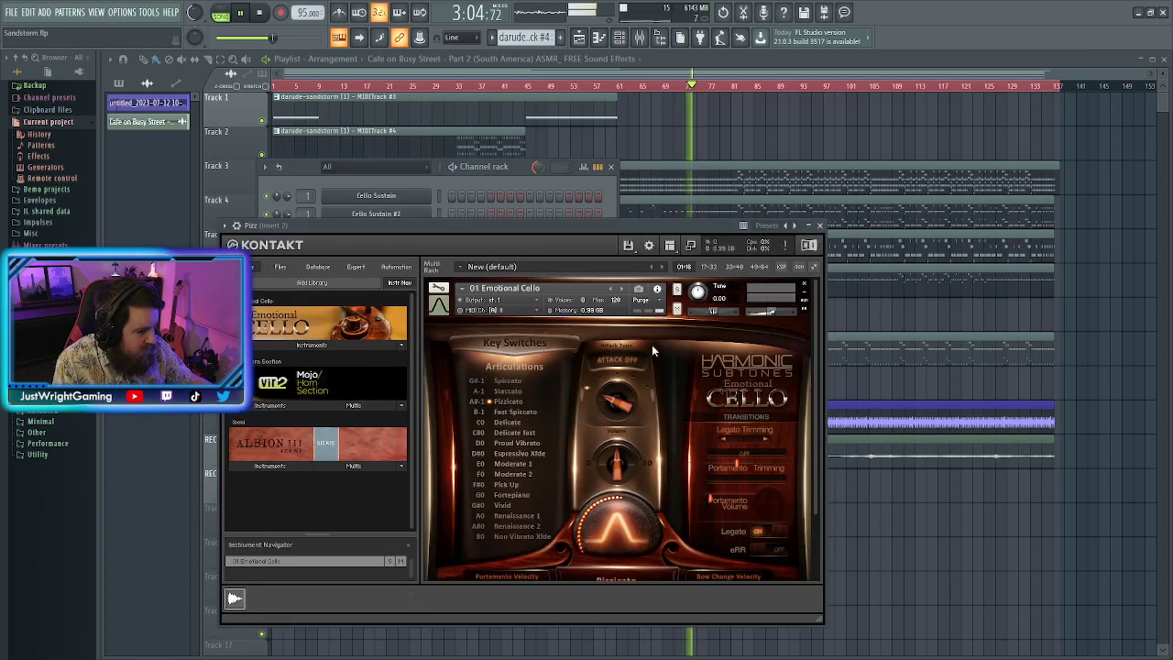
left_click_drag(721, 317, 725, 317)
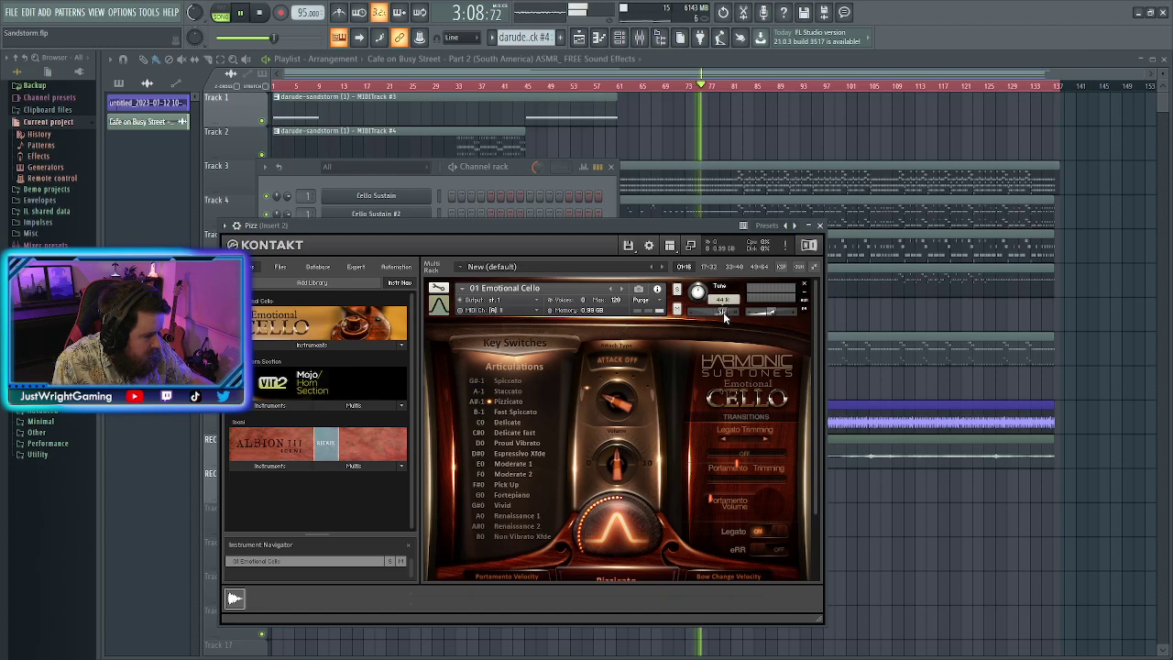
left_click(820, 225)
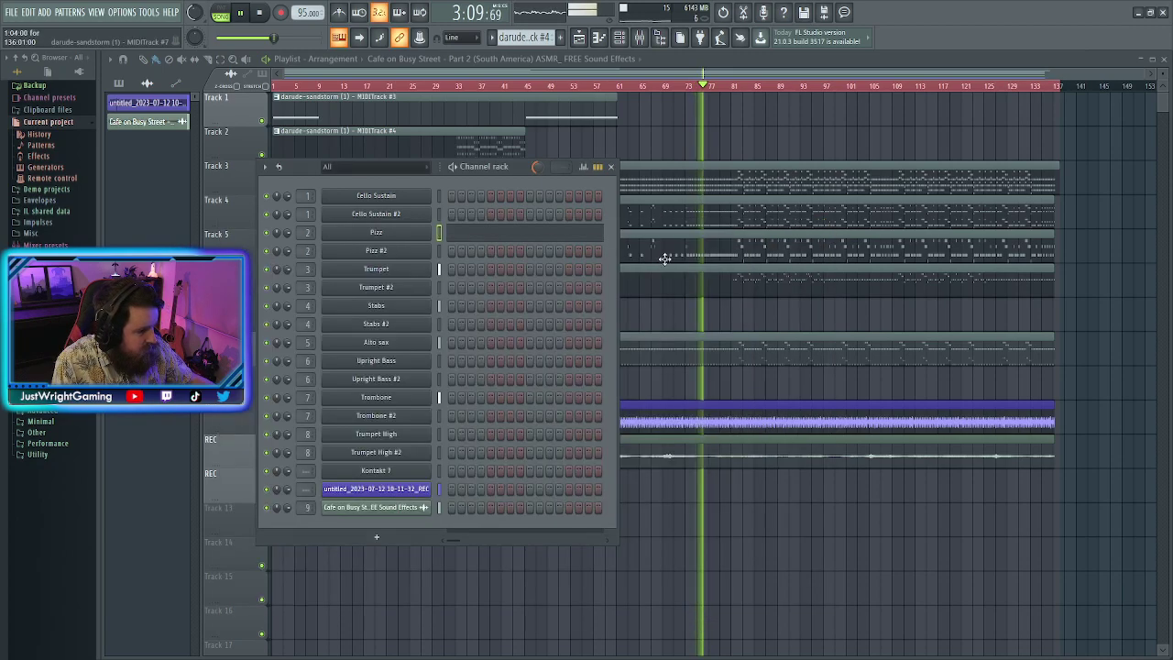
left_click(375, 250)
left_click_drag(729, 325, 718, 325)
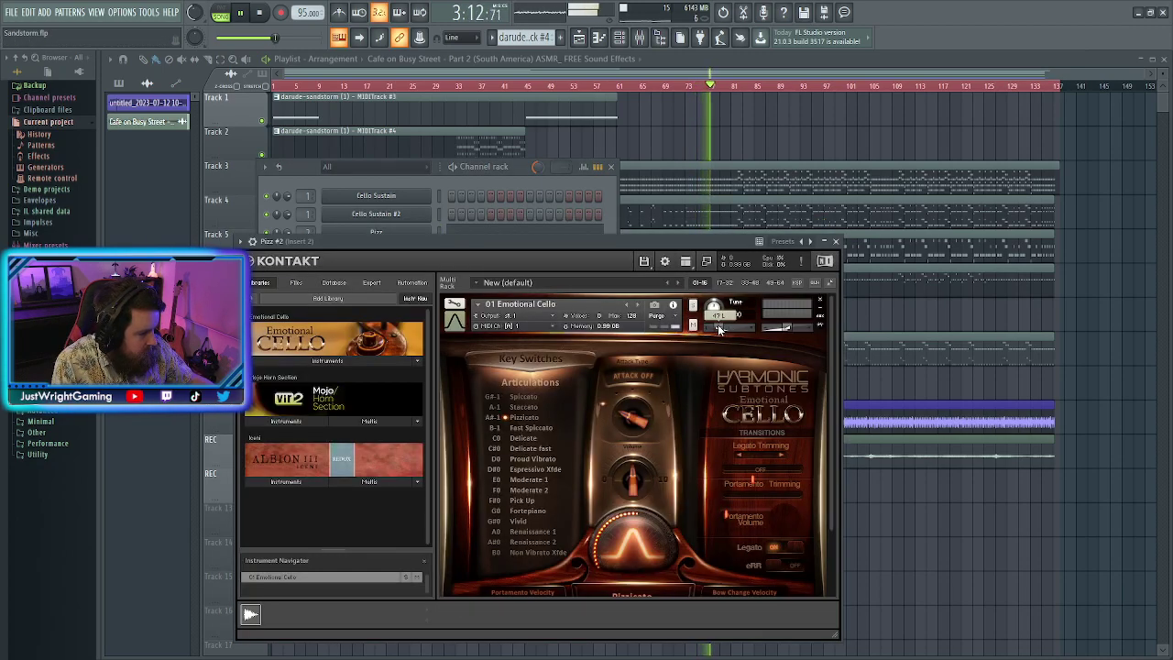
left_click(835, 241)
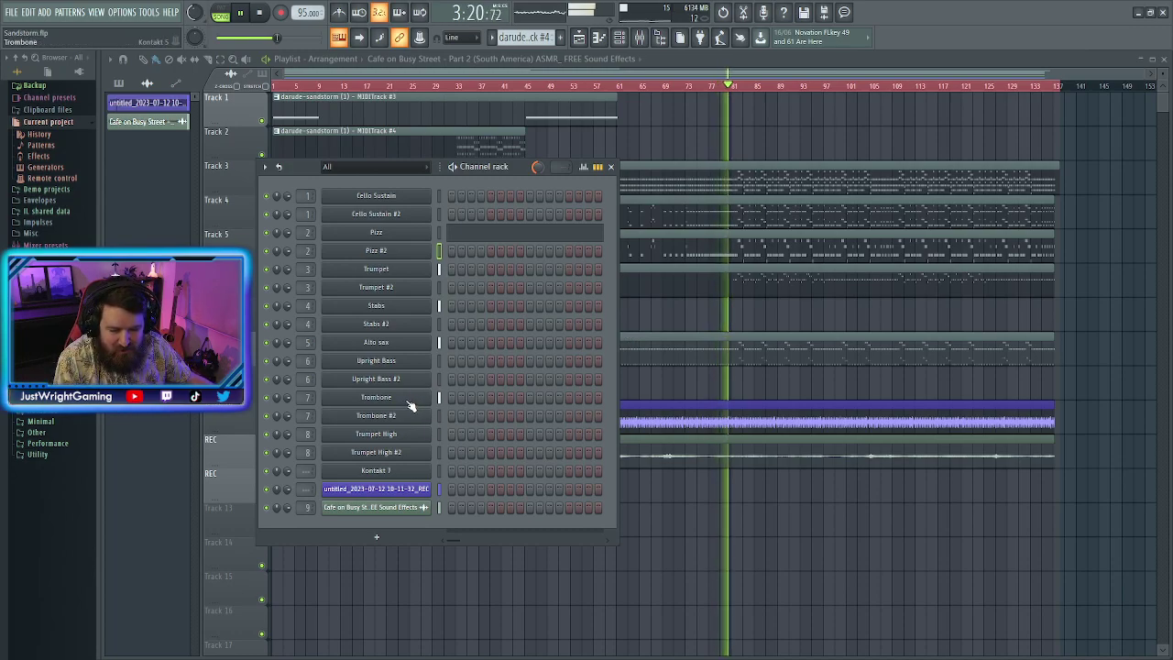
Pan the Kontakt instrument of Trumpet to the right and that of Trumpet #2 to about 30 L, closing both windows
left_click(392, 271)
left_click_drag(603, 200, 617, 205)
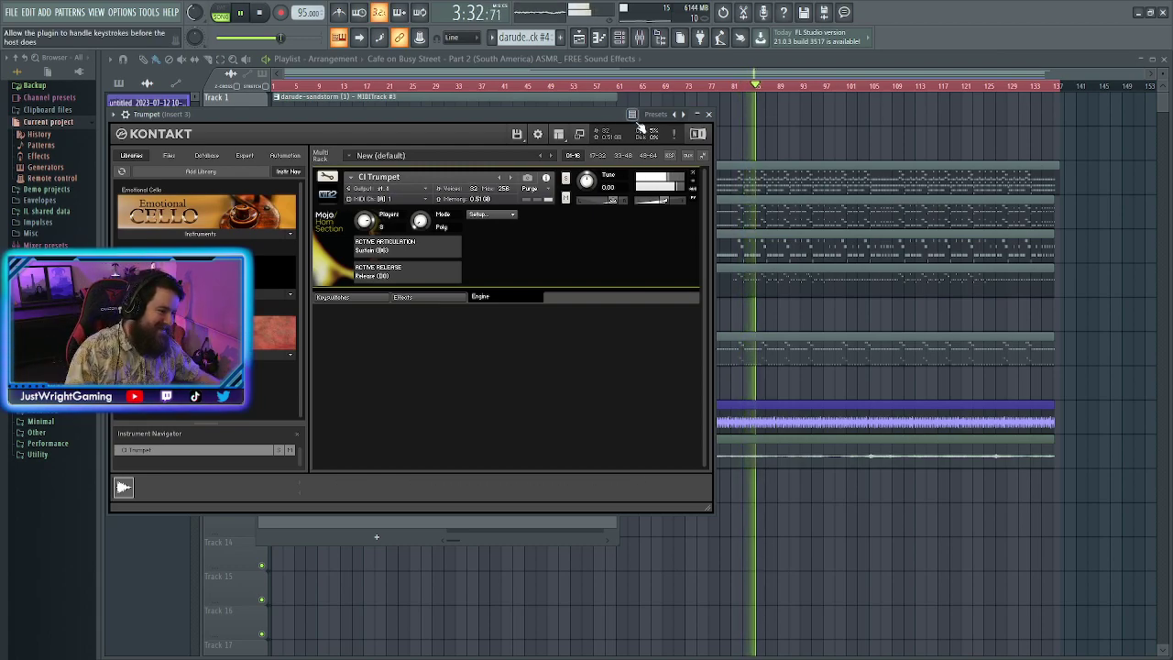
left_click(708, 114)
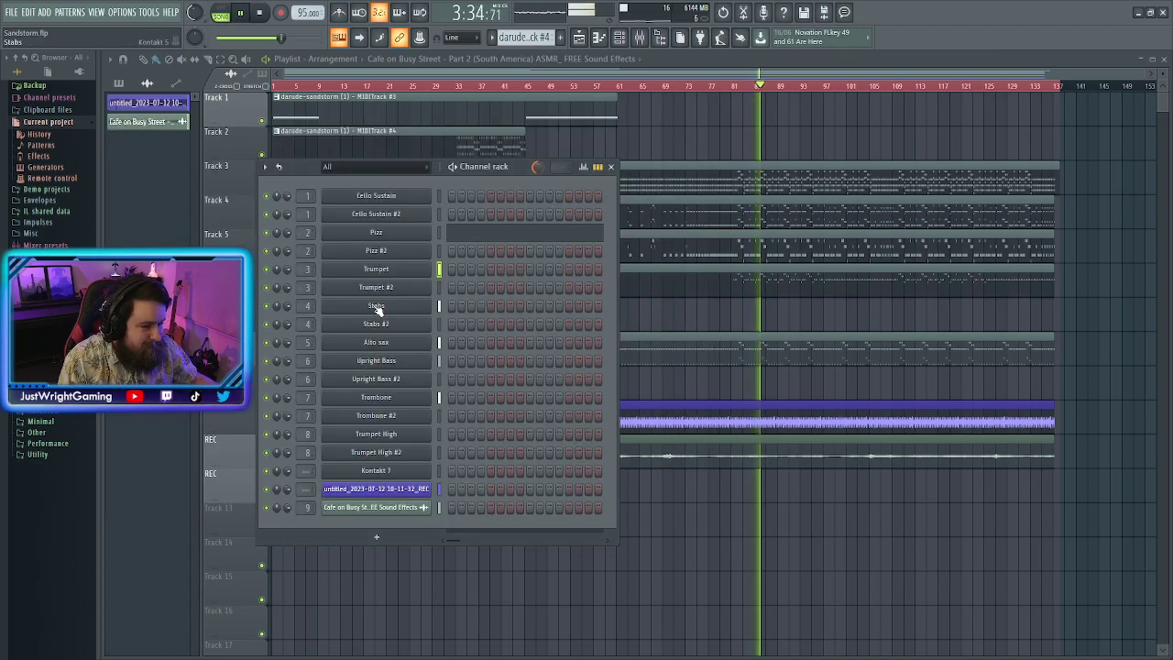
left_click(376, 287)
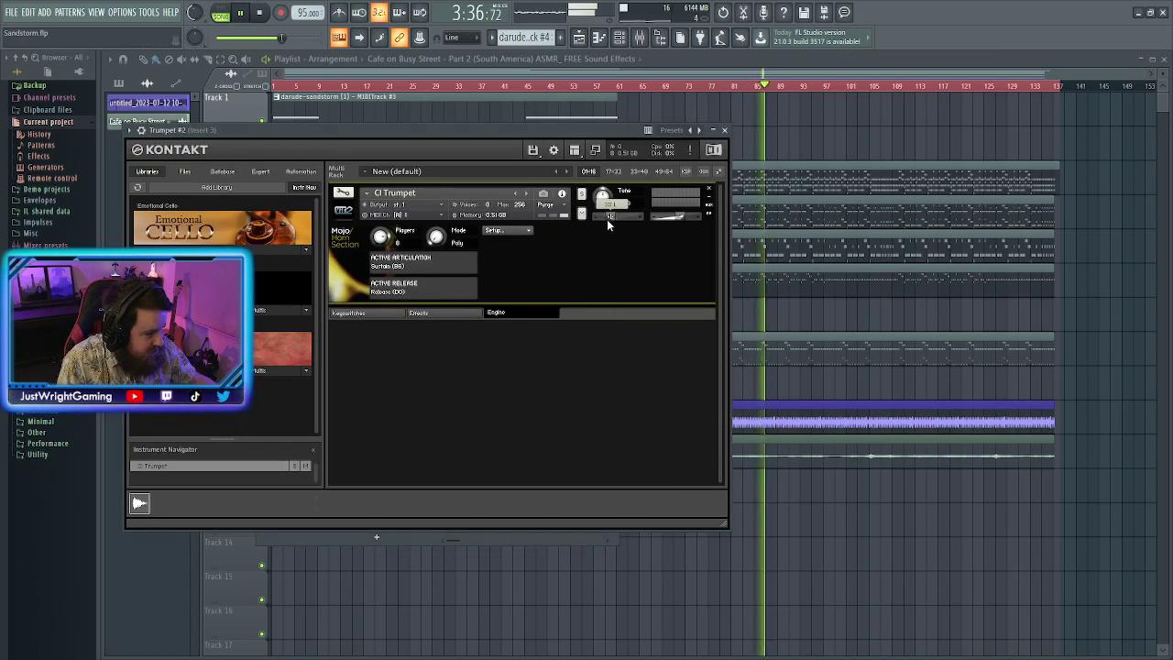
left_click(724, 129)
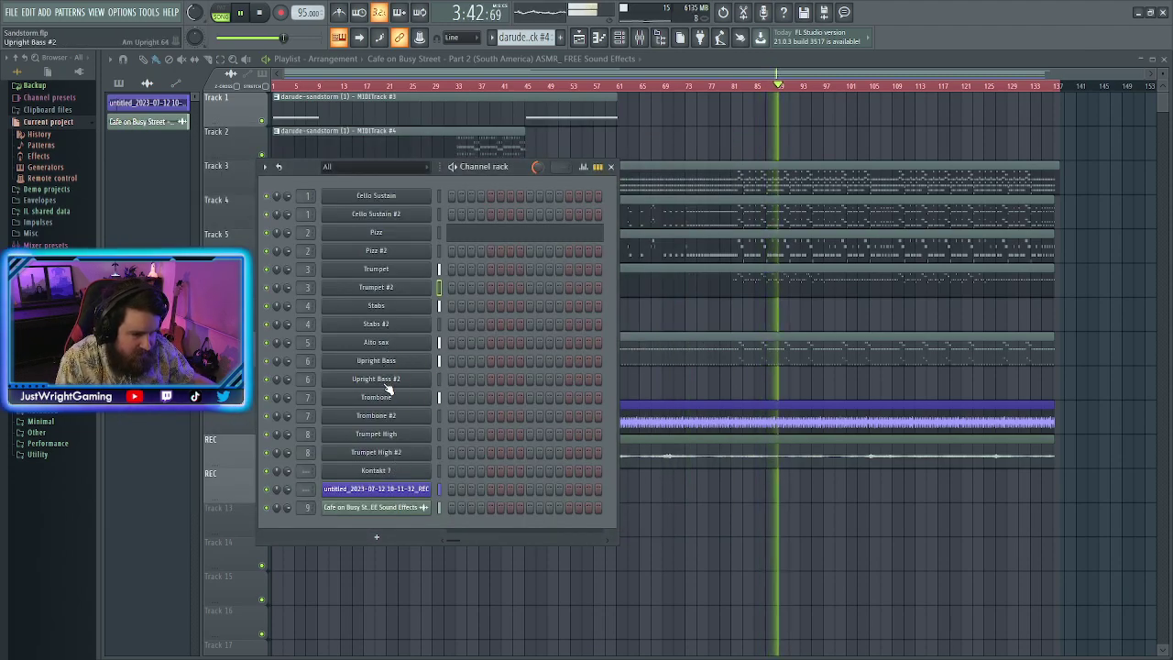
Pan the Kontakt instrument of Stabs to the right and that of Stabs #2 to about 36 L, closing both windows
left_click(393, 307)
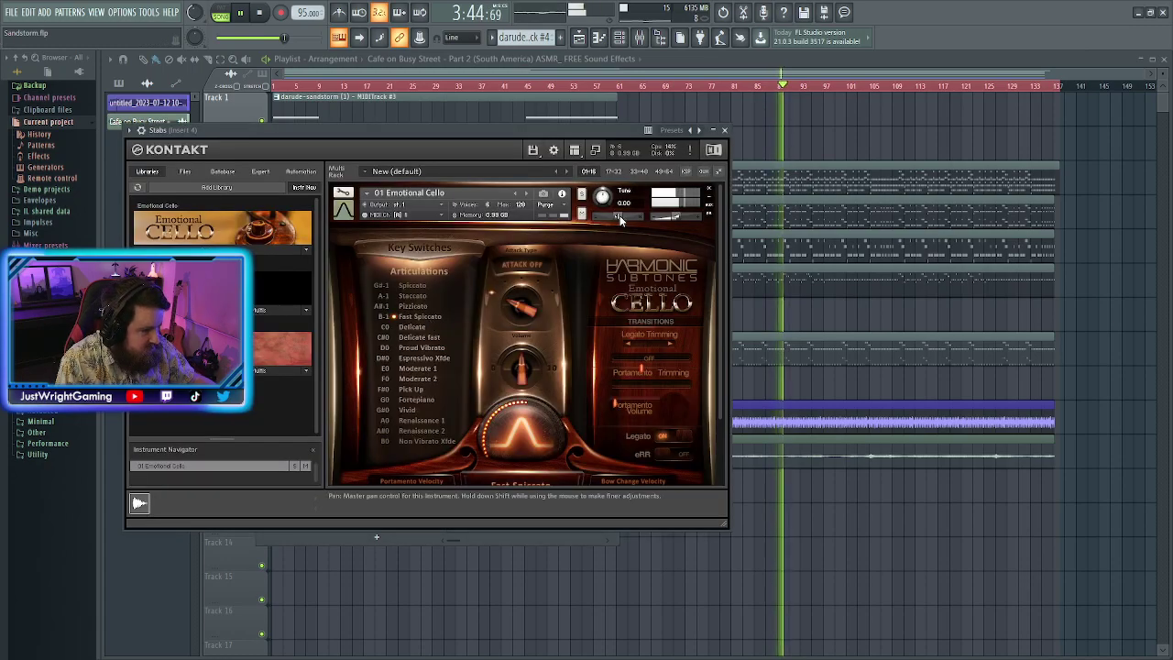
left_click(723, 130)
left_click(396, 323)
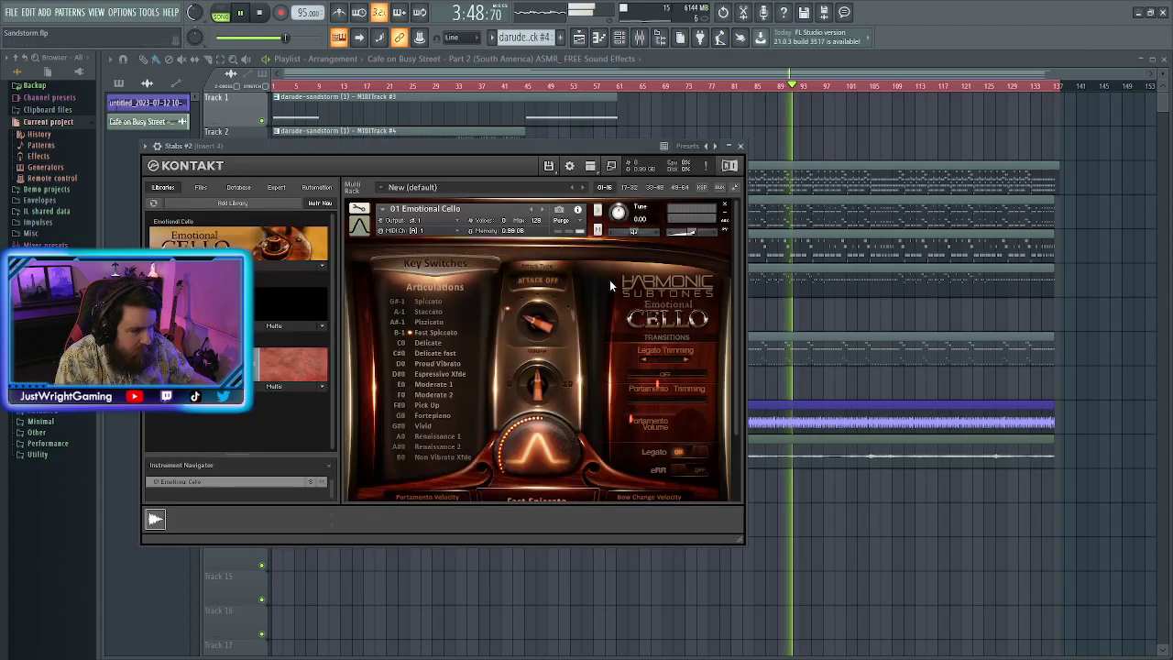
left_click_drag(633, 231, 622, 237)
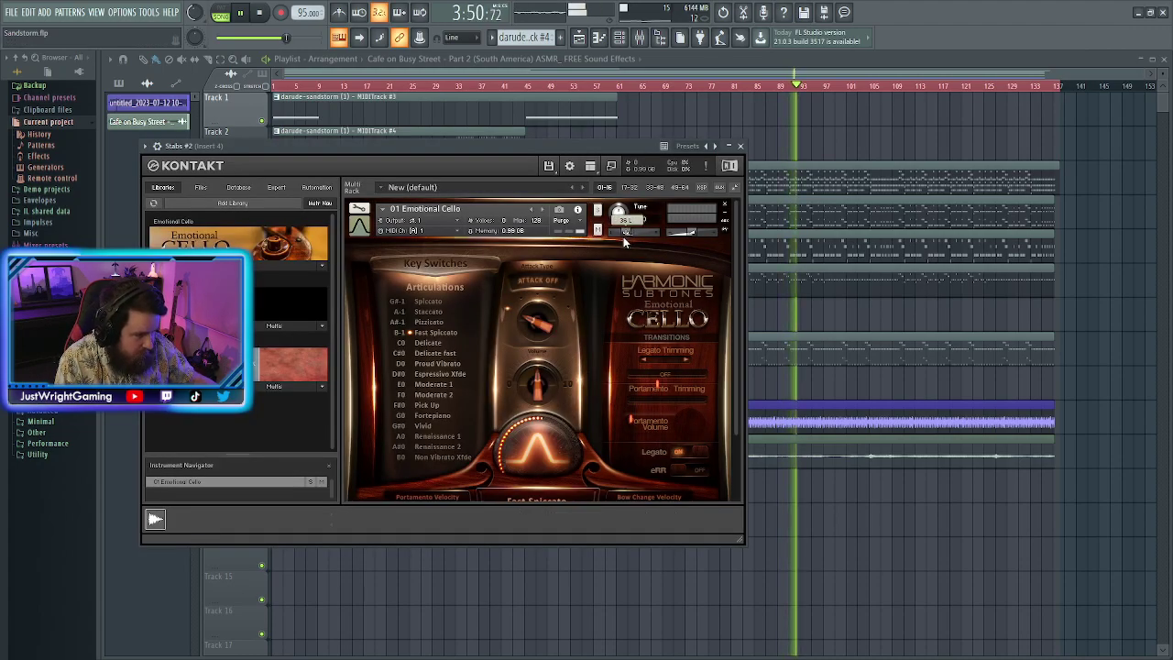
left_click(740, 146)
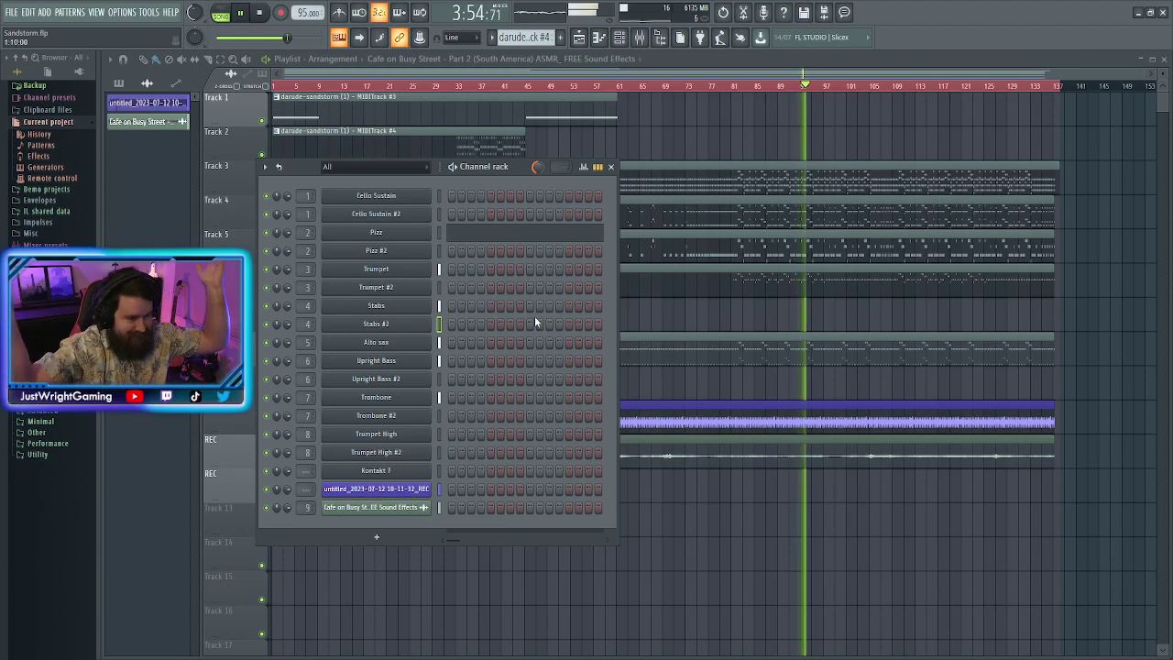
Set the panning of the Upright Bass instrument to 42% right and close its plugin window
left_click(389, 362)
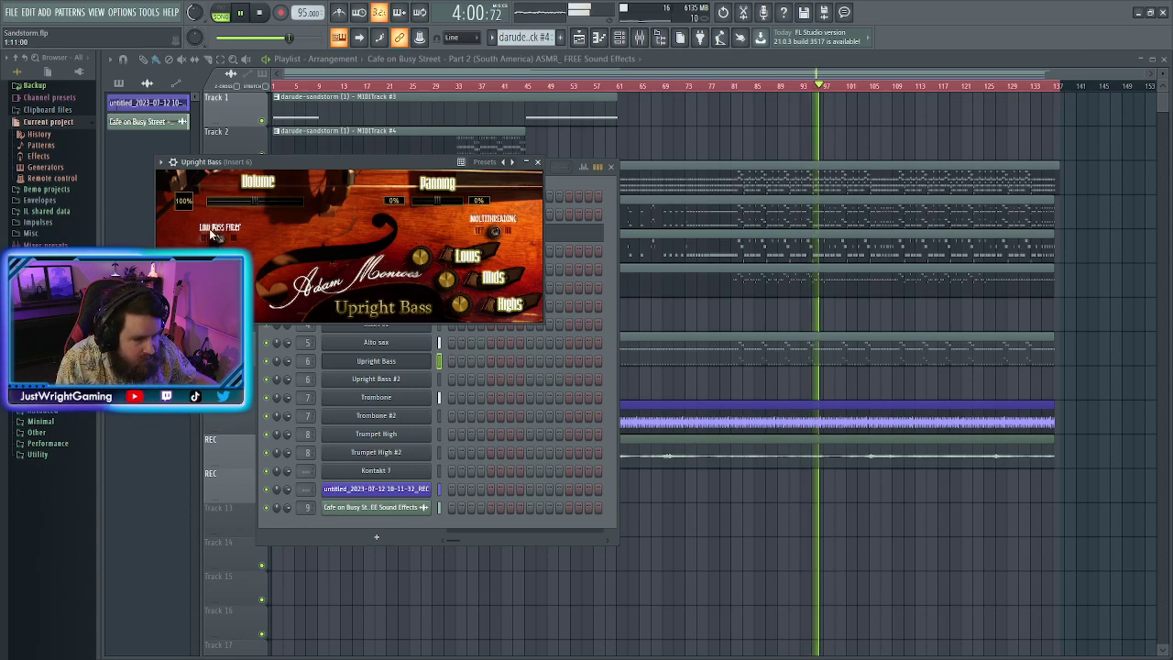
left_click(444, 202)
scroll(444, 203, "up", 1)
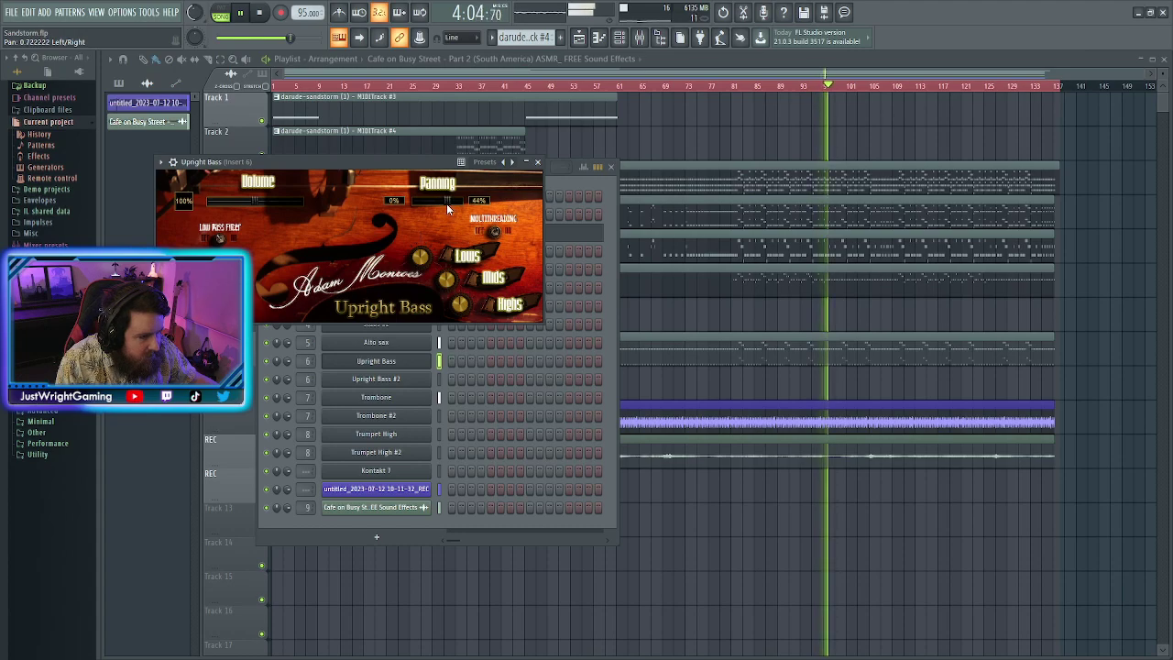
scroll(445, 200, "down", 1)
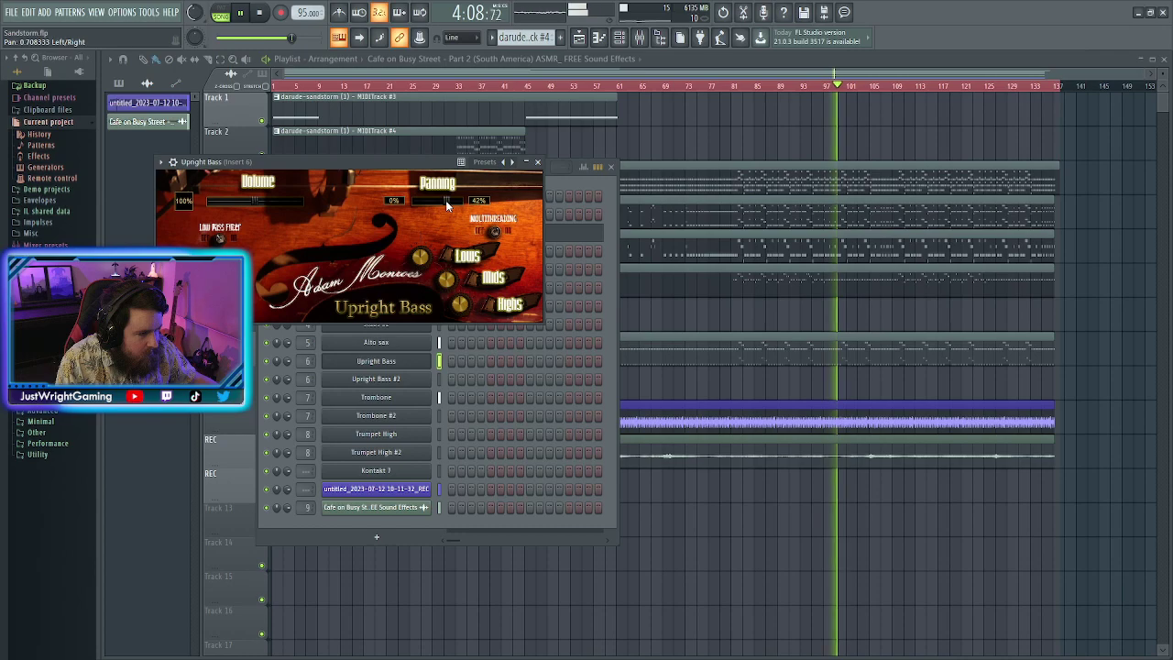
left_click(537, 161)
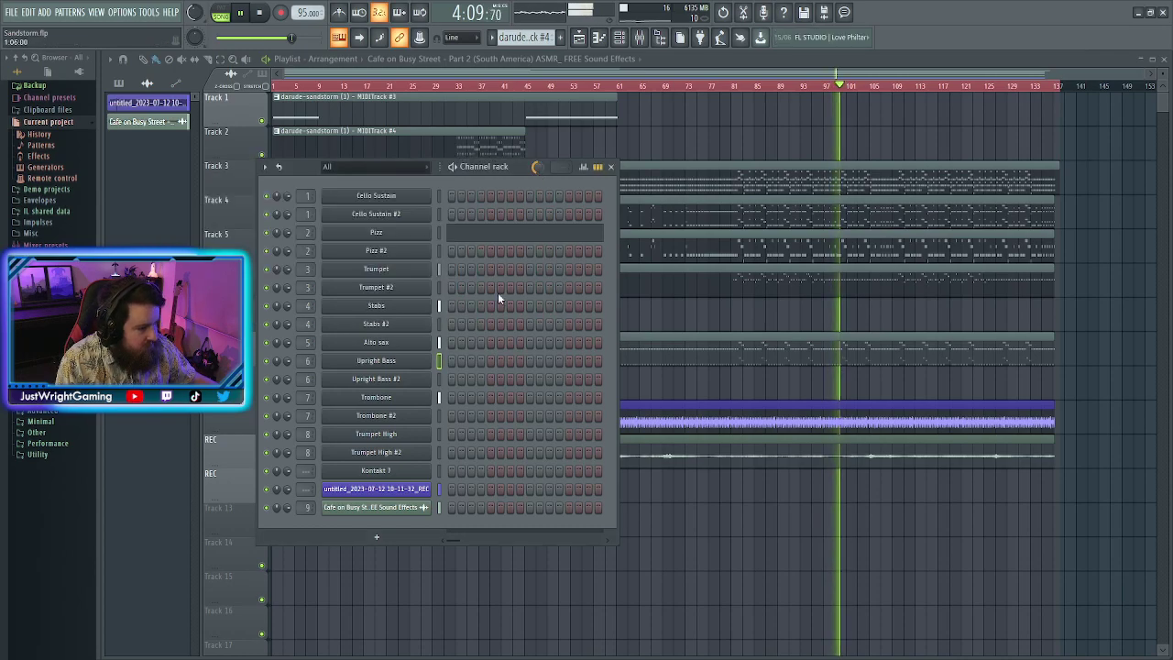
Set the panning of the Upright Bass #2 instrument to 39% left and close its plugin window
left_click(405, 378)
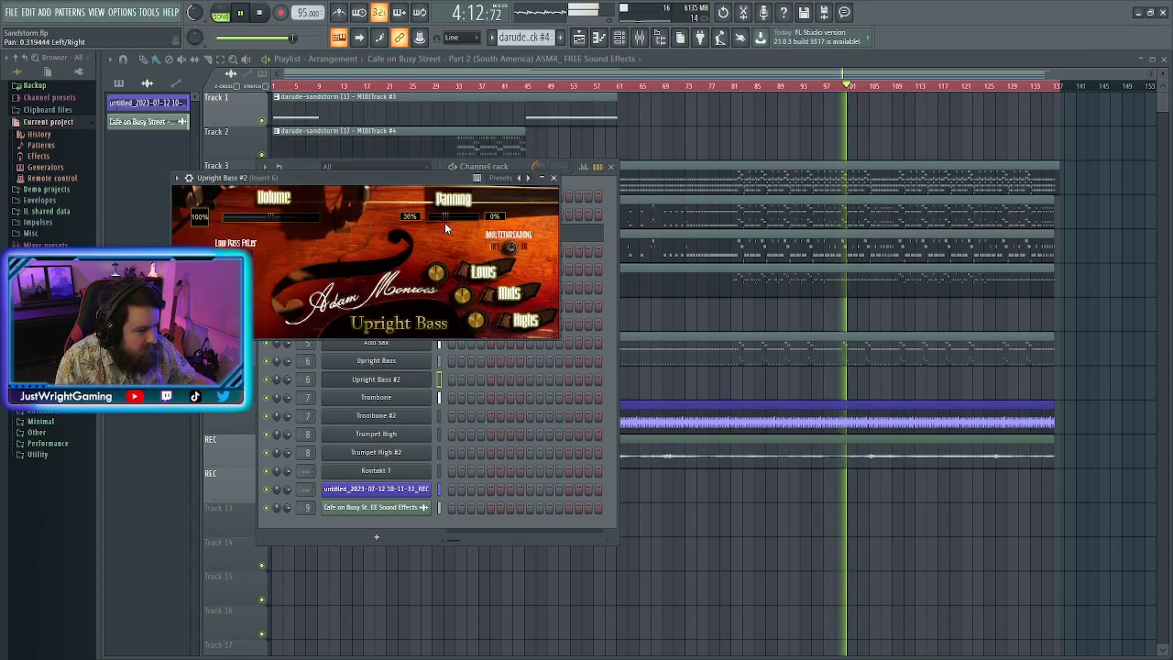
scroll(445, 225, "up", 1)
scroll(443, 222, "up", 1)
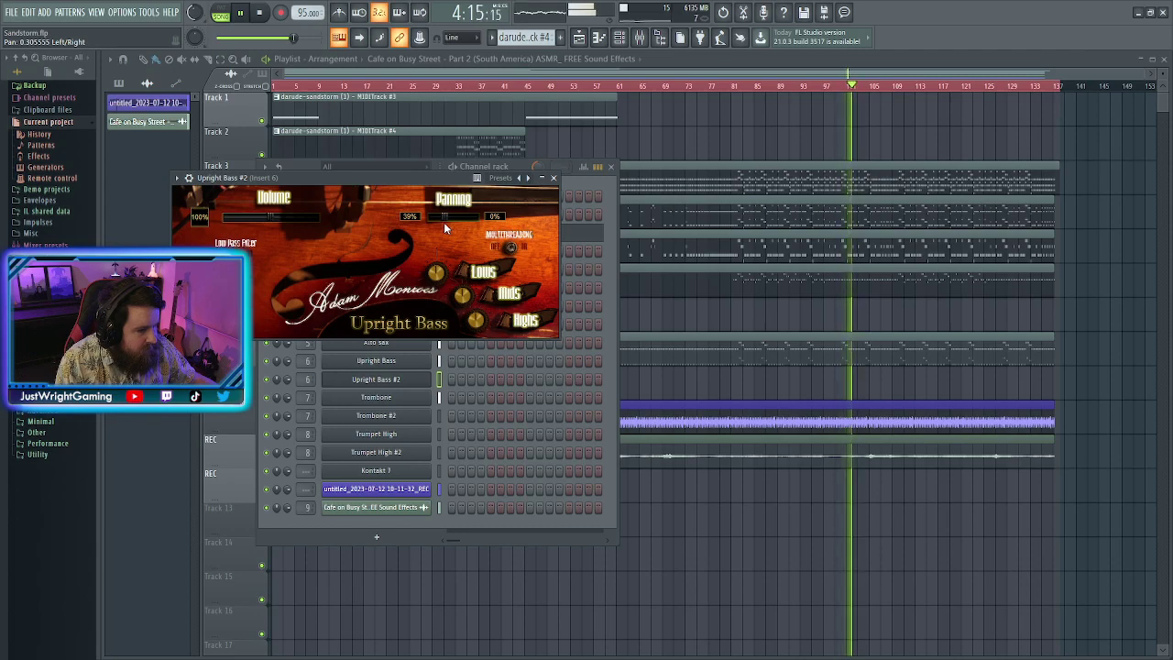
left_click(554, 178)
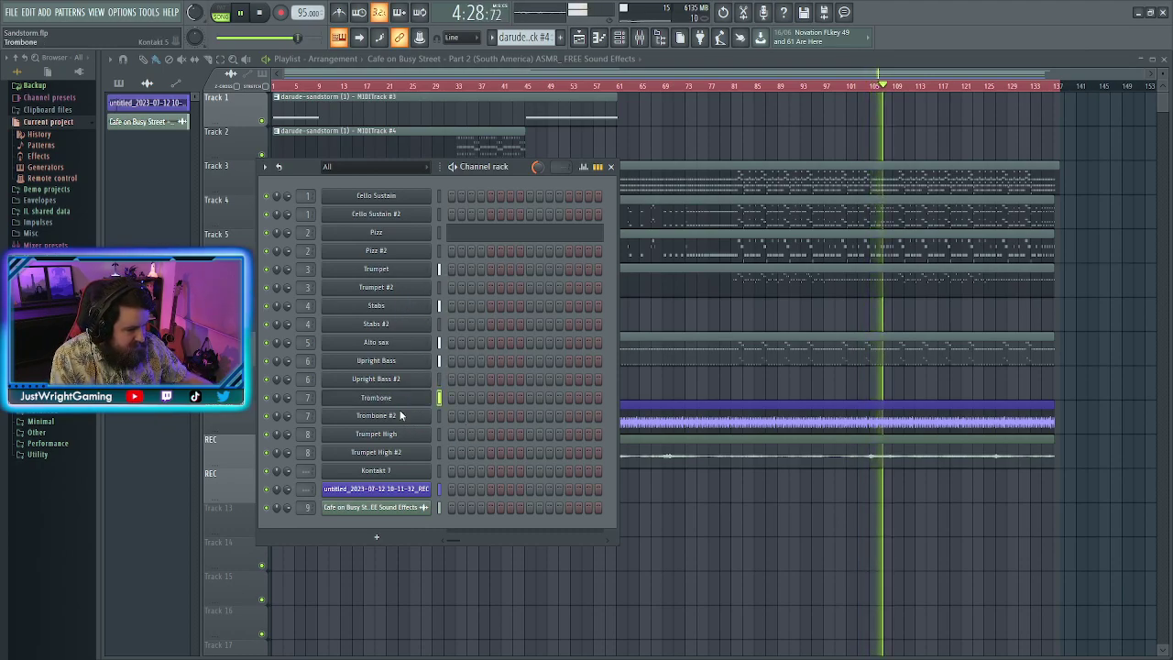
Pan the Kontakt instrument of Trombone to 72 R and that of Trombone #2 to 70 L, closing both plugin windows
left_click(371, 396)
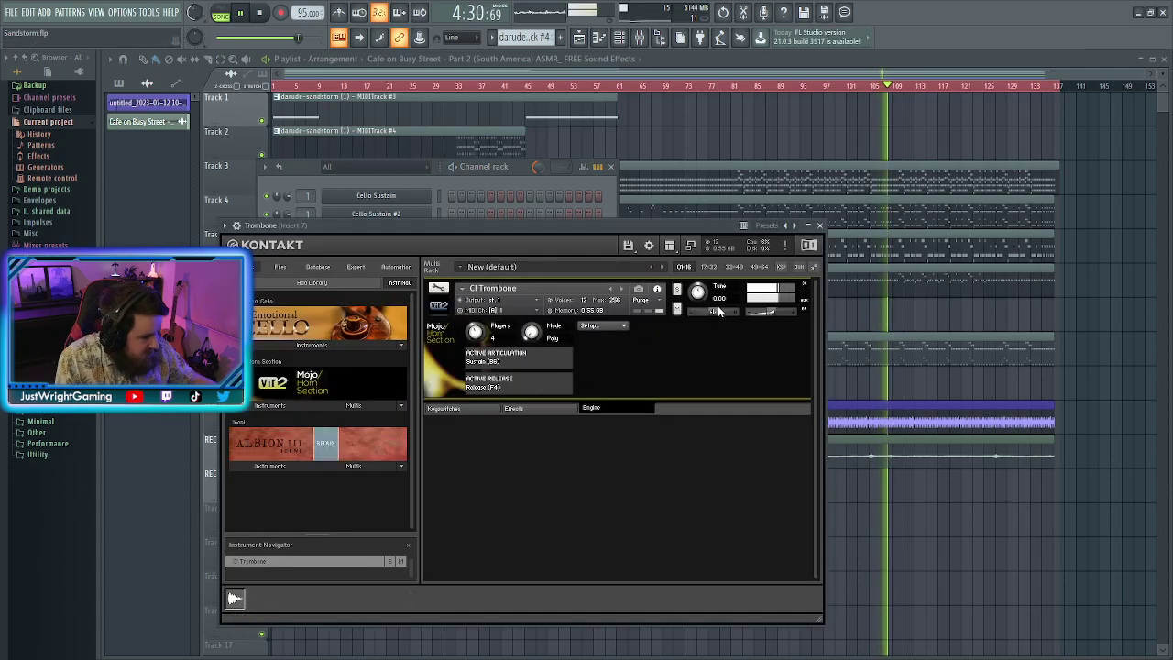
left_click_drag(717, 310, 733, 319)
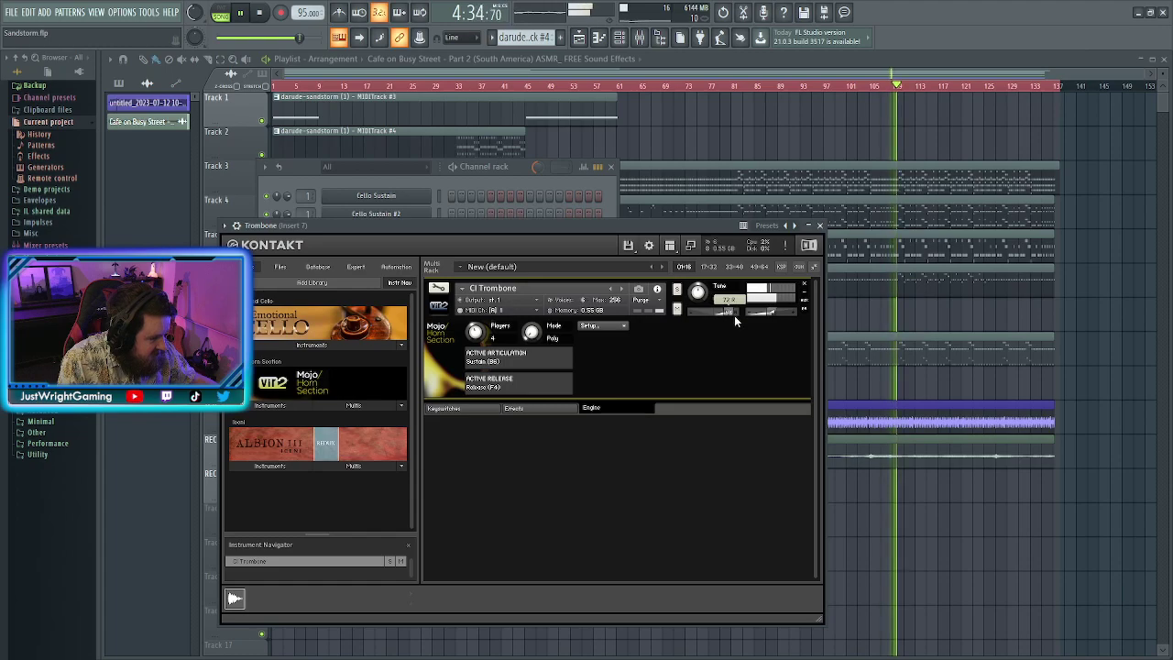
left_click(819, 226)
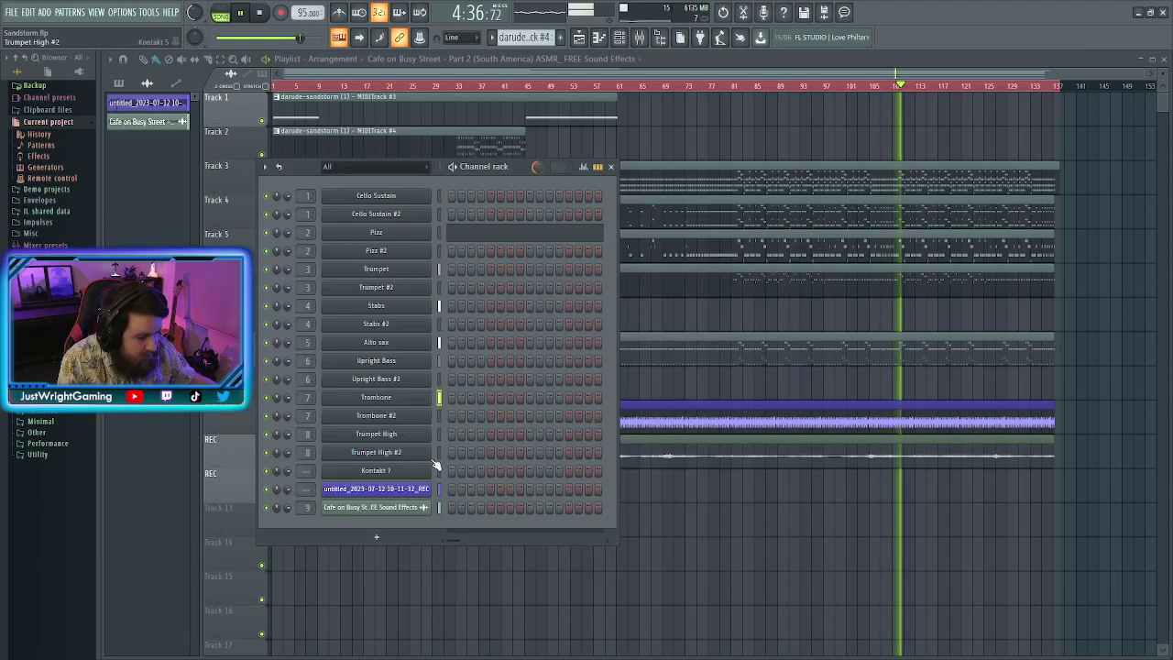
left_click(408, 415)
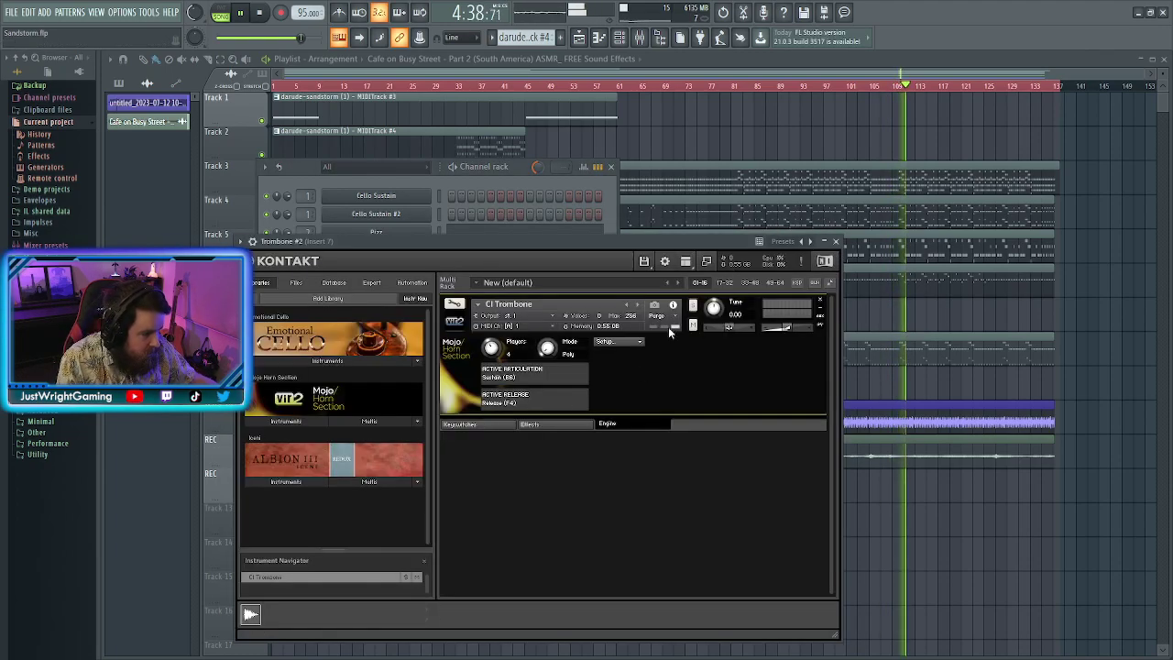
left_click_drag(727, 327, 708, 331)
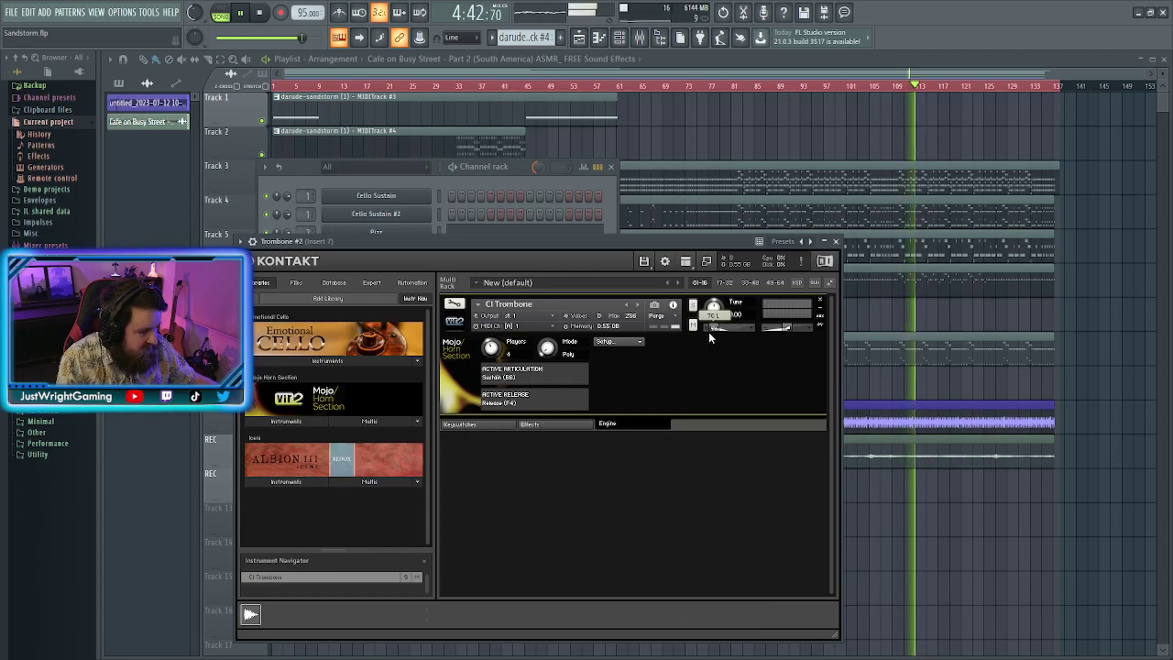
key("Escape")
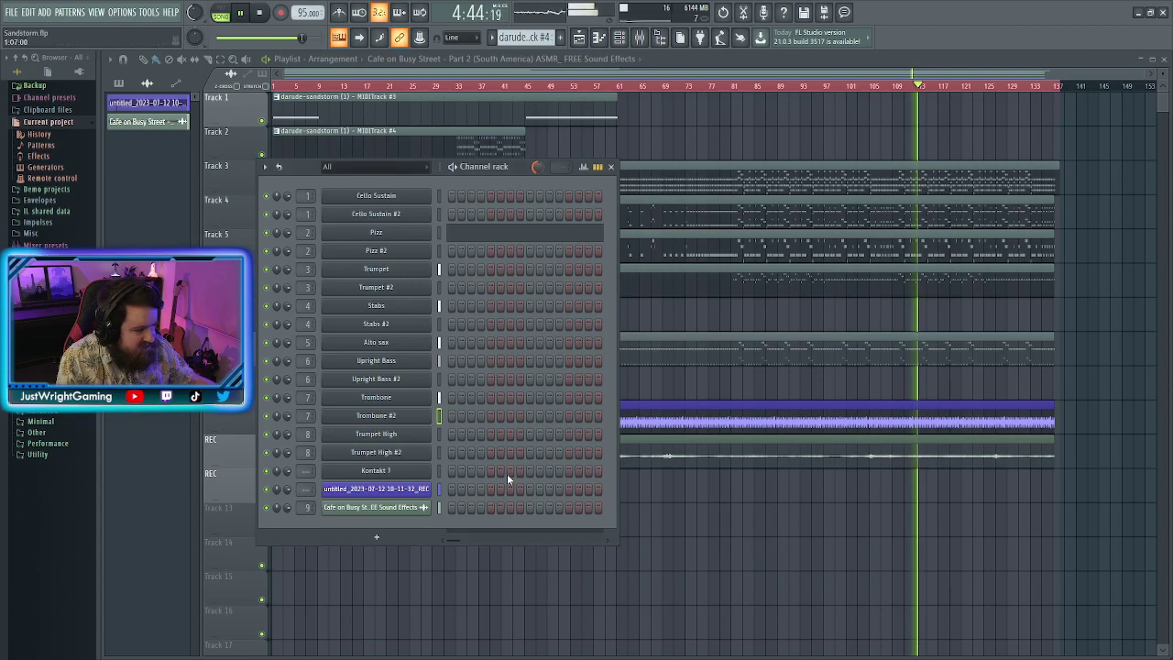
Pan the Kontakt instrument of Trumpet High to the right and that of Trumpet High #2 to 70 L, then recheck Trumpet High
left_click(412, 443)
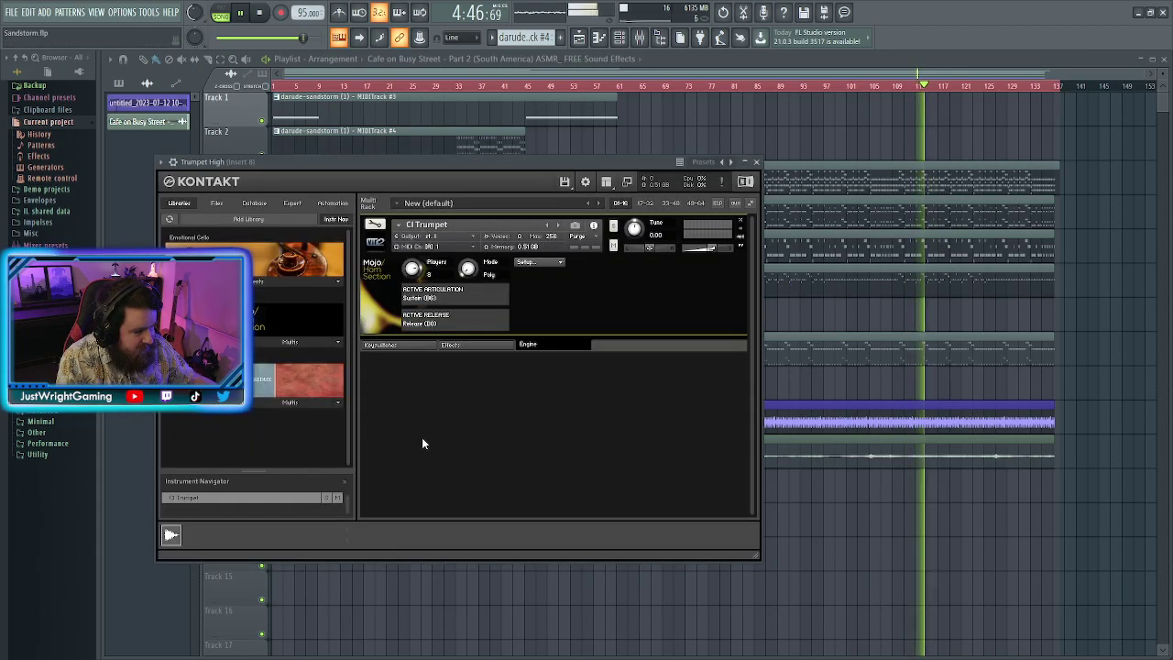
left_click_drag(648, 247, 663, 251)
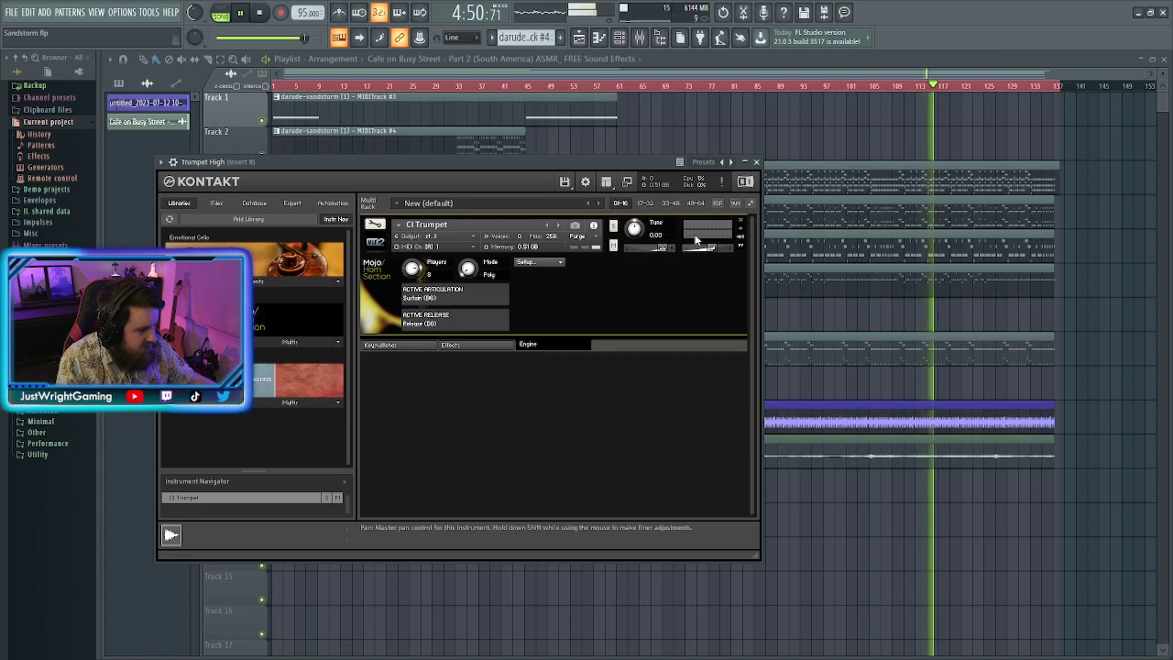
left_click(756, 161)
left_click(407, 454)
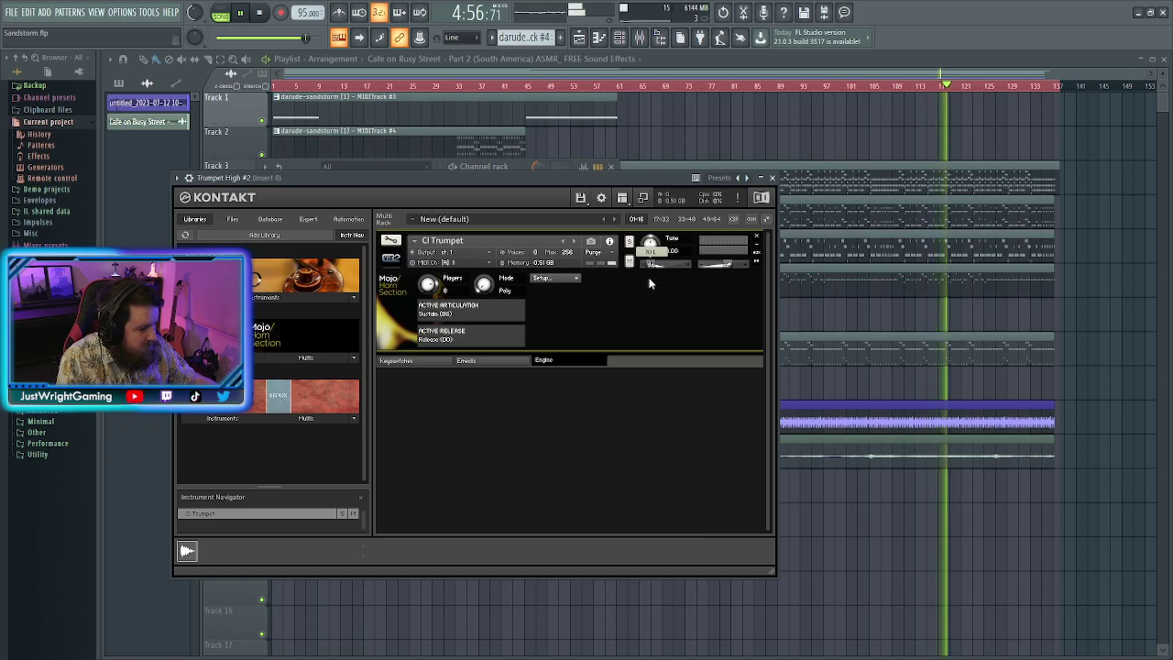
left_click(771, 177)
left_click(397, 437)
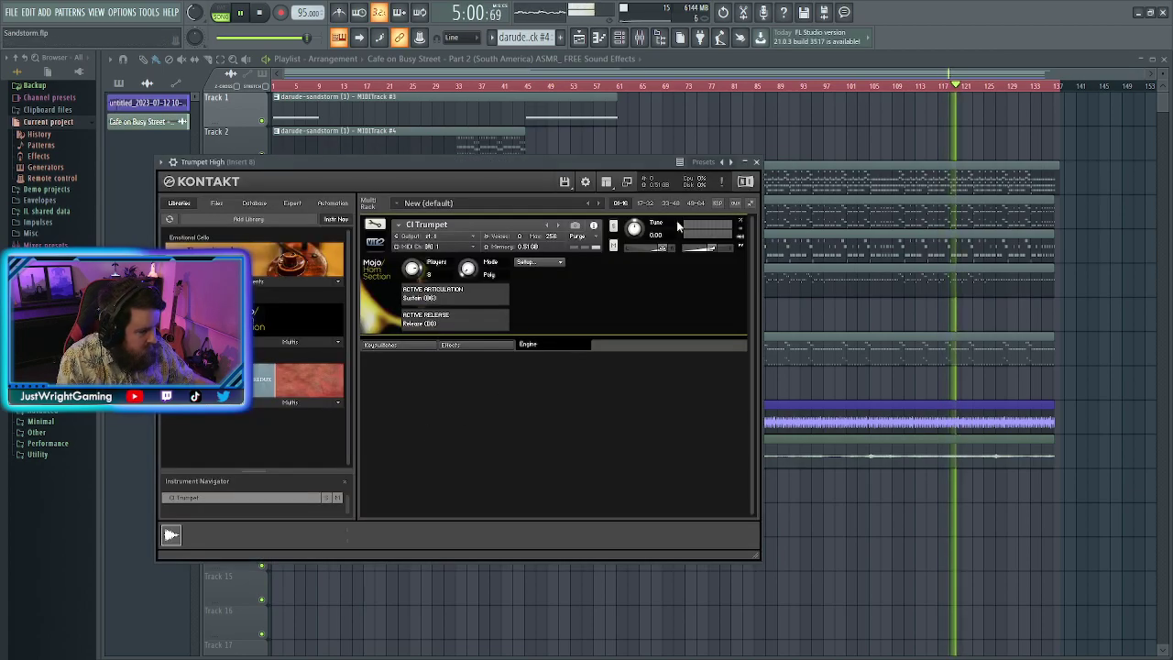
left_click(757, 163)
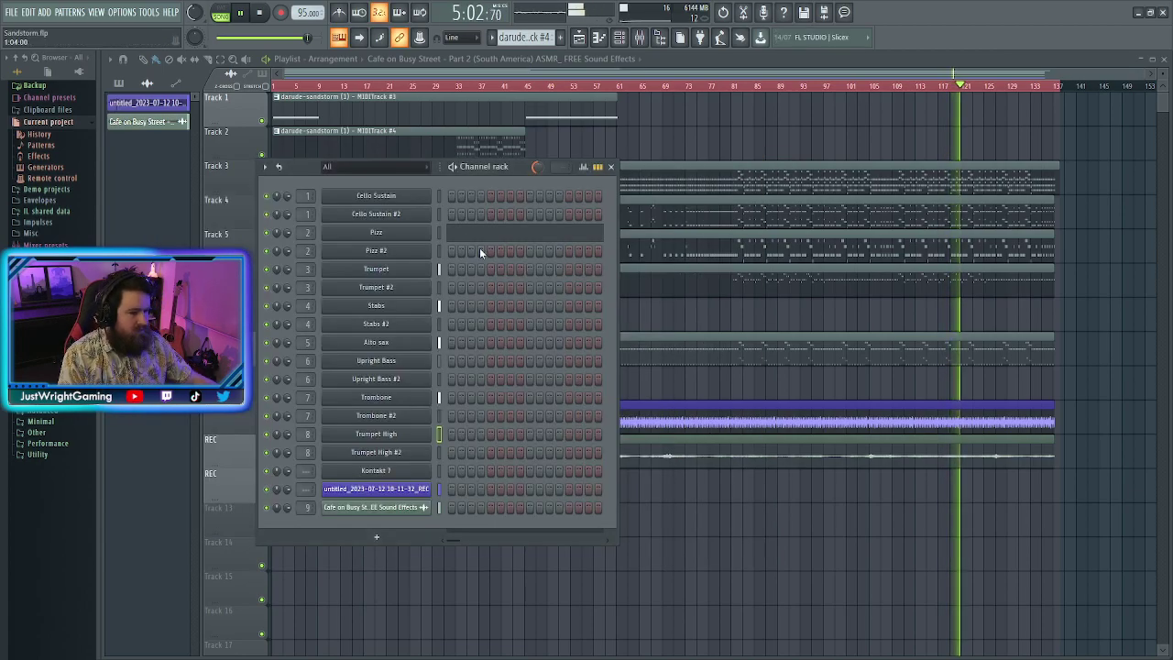
Stop playback and copy all Cello Sustain notes of the MIDITrack #3 pattern into the Cello Sustain #2 channel at the same position
left_click(599, 167)
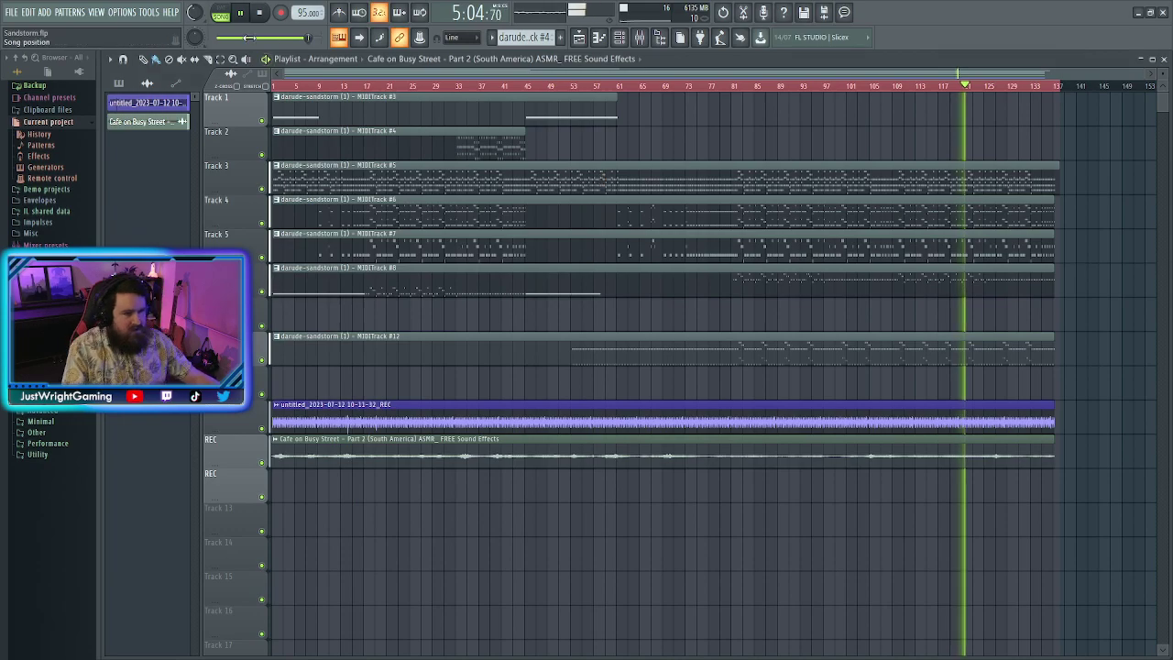
key("space")
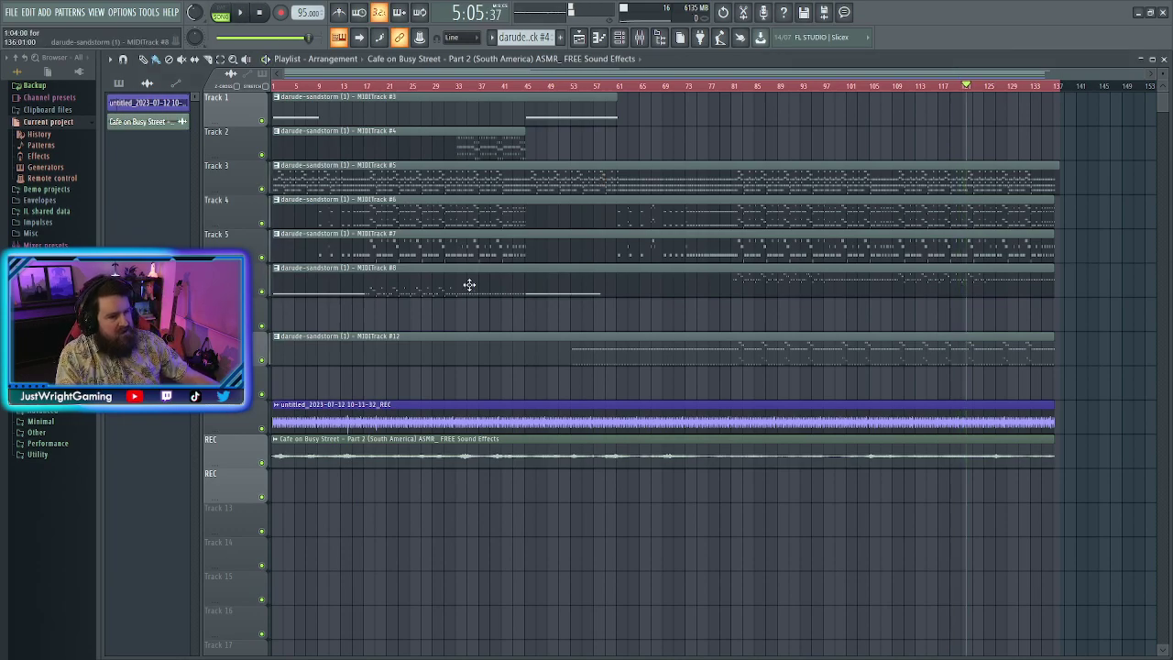
double_click(395, 116)
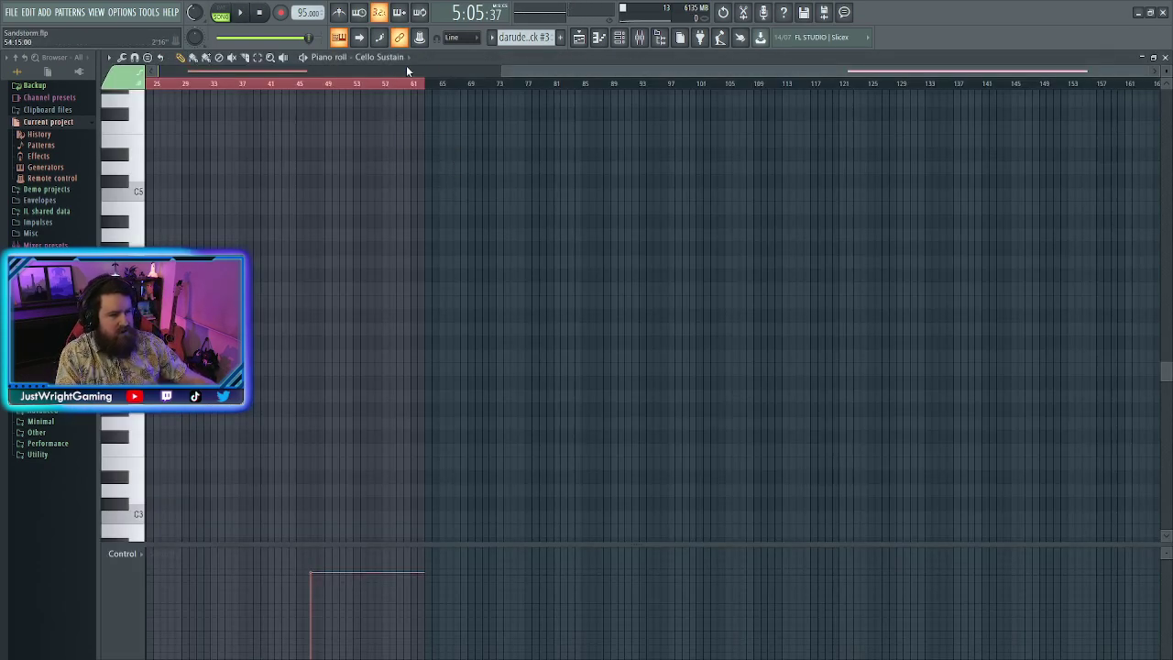
scroll(541, 225, "up", 3)
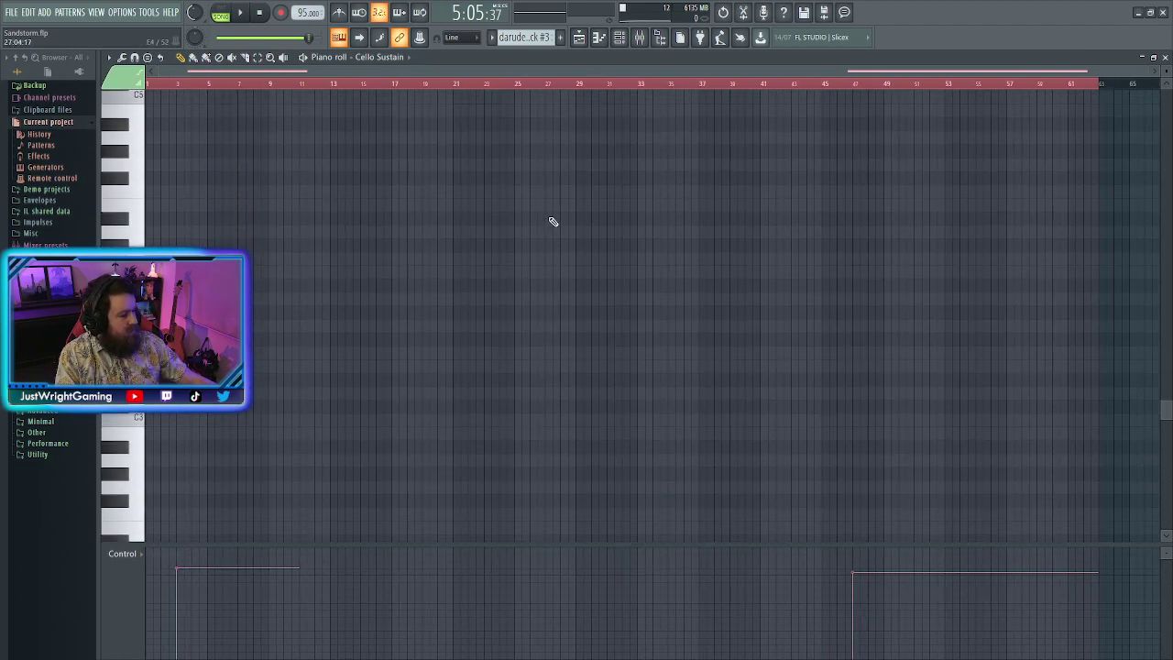
scroll(519, 229, "up", 5)
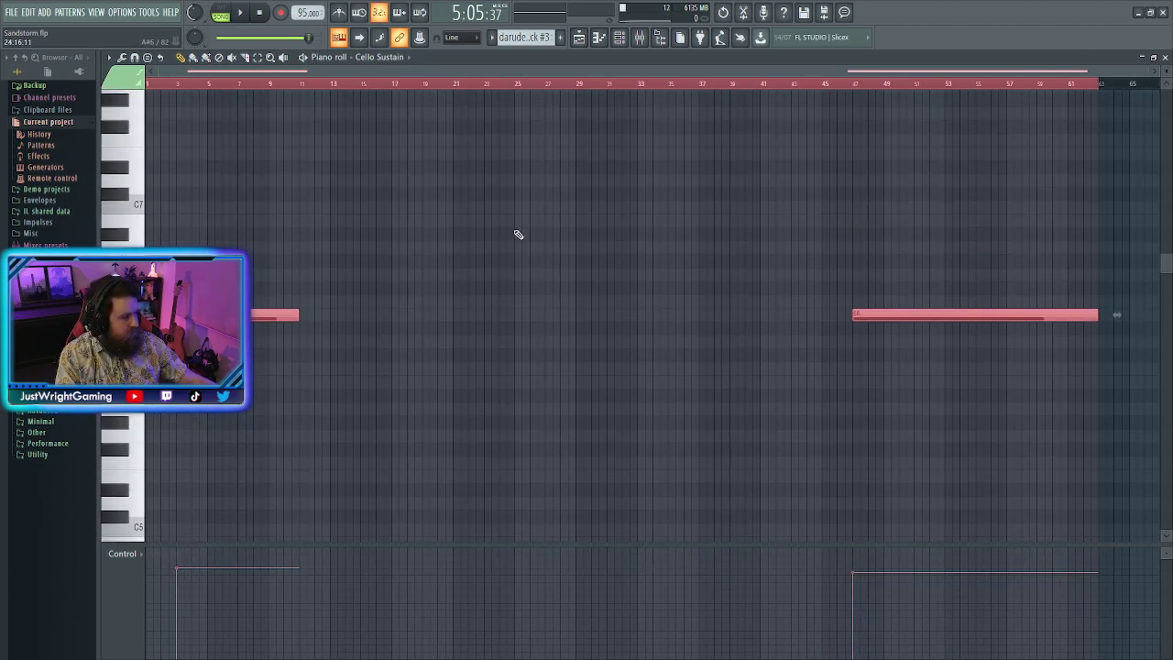
scroll(359, 85, "up", 3)
scroll(356, 83, "left", 1)
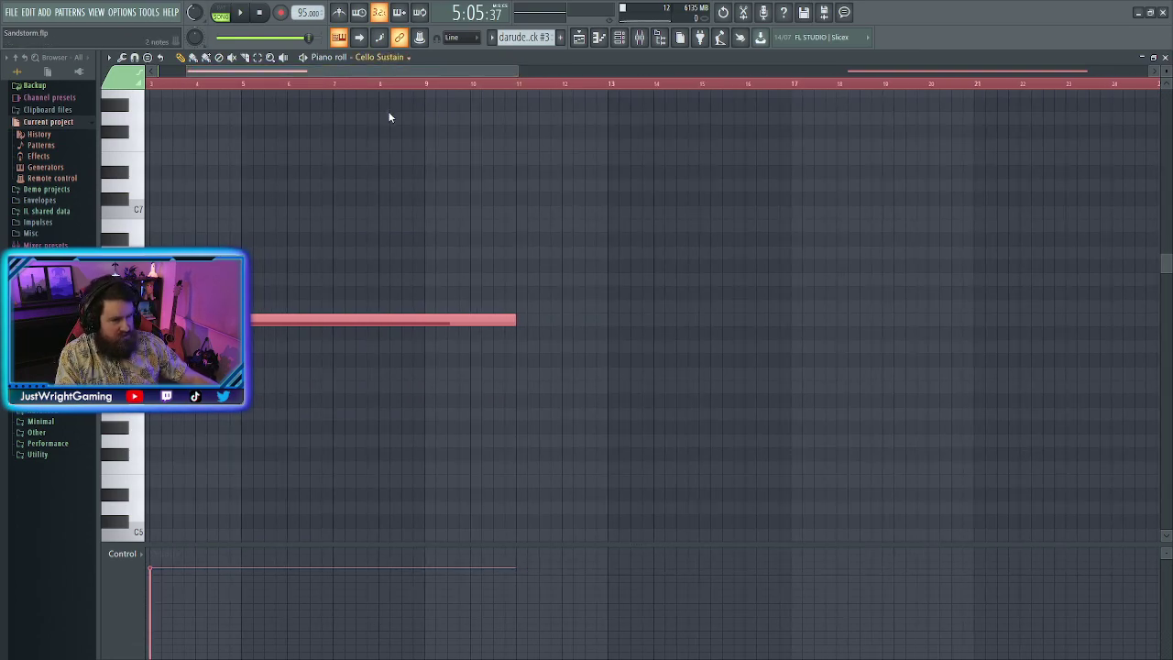
key("Down")
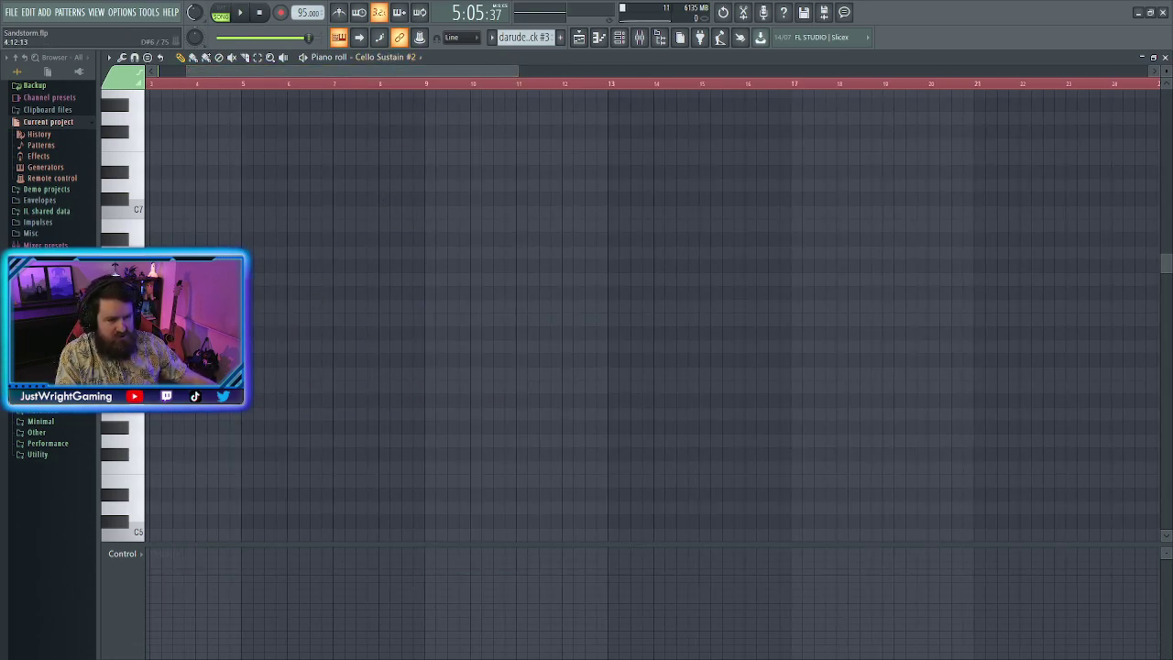
key("ctrl+v")
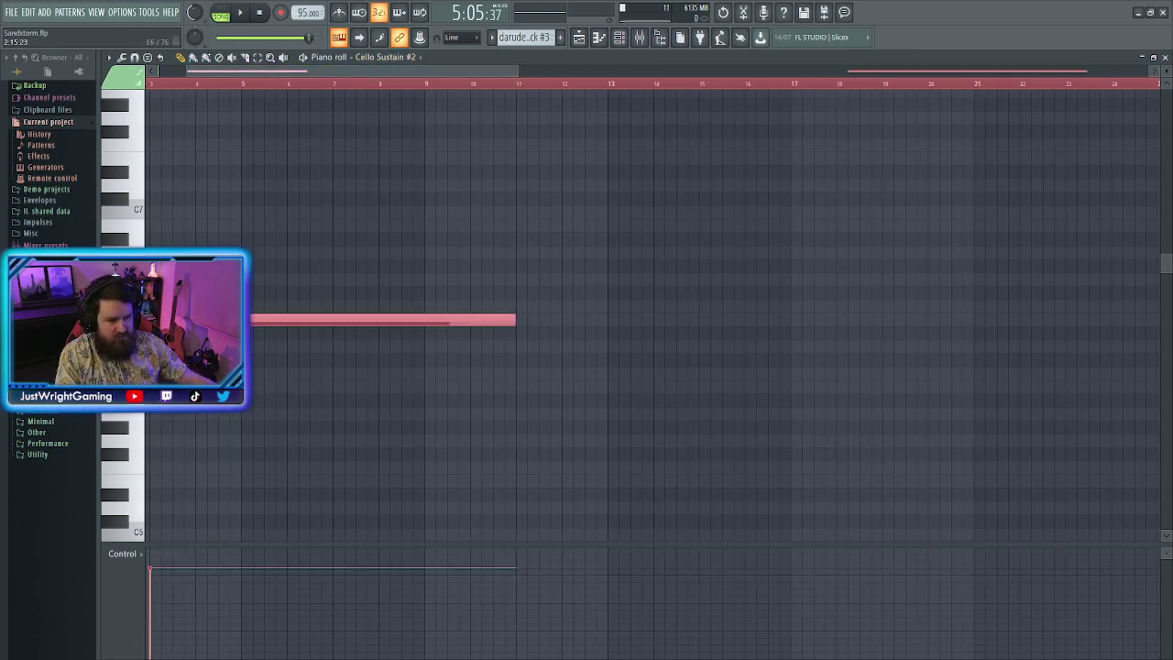
left_click(580, 40)
Copy all Pizz notes of the MIDITrack #4 pattern into the Pizz #2 channel at the same bars and return to the playlist
double_click(472, 154)
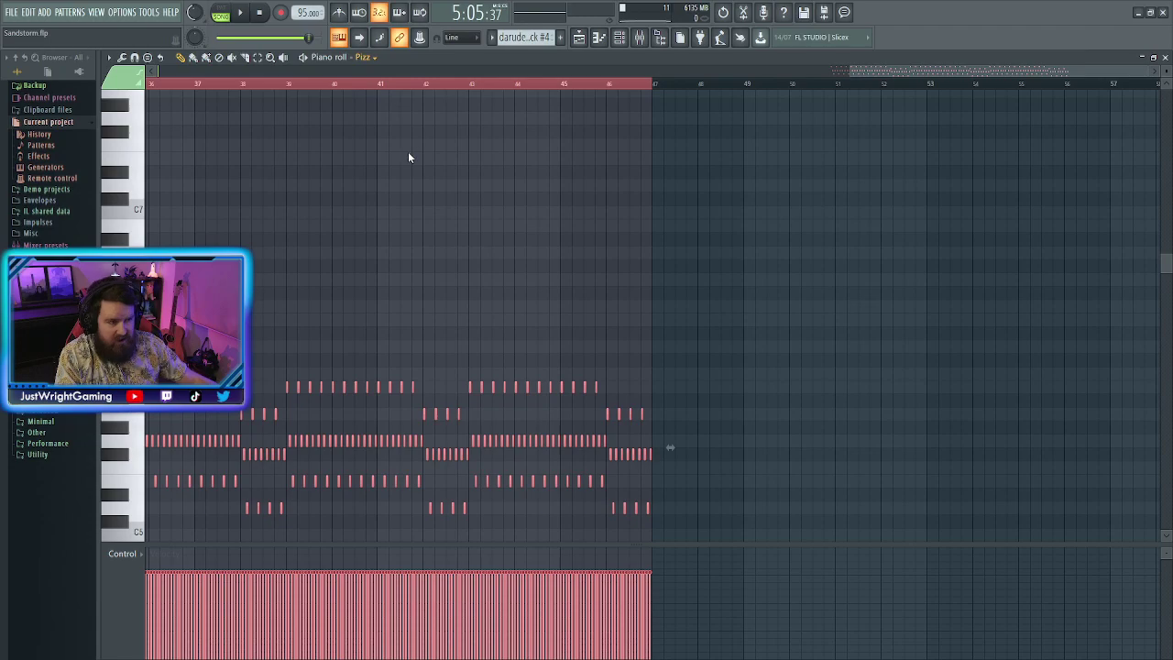
key("ctrl+d")
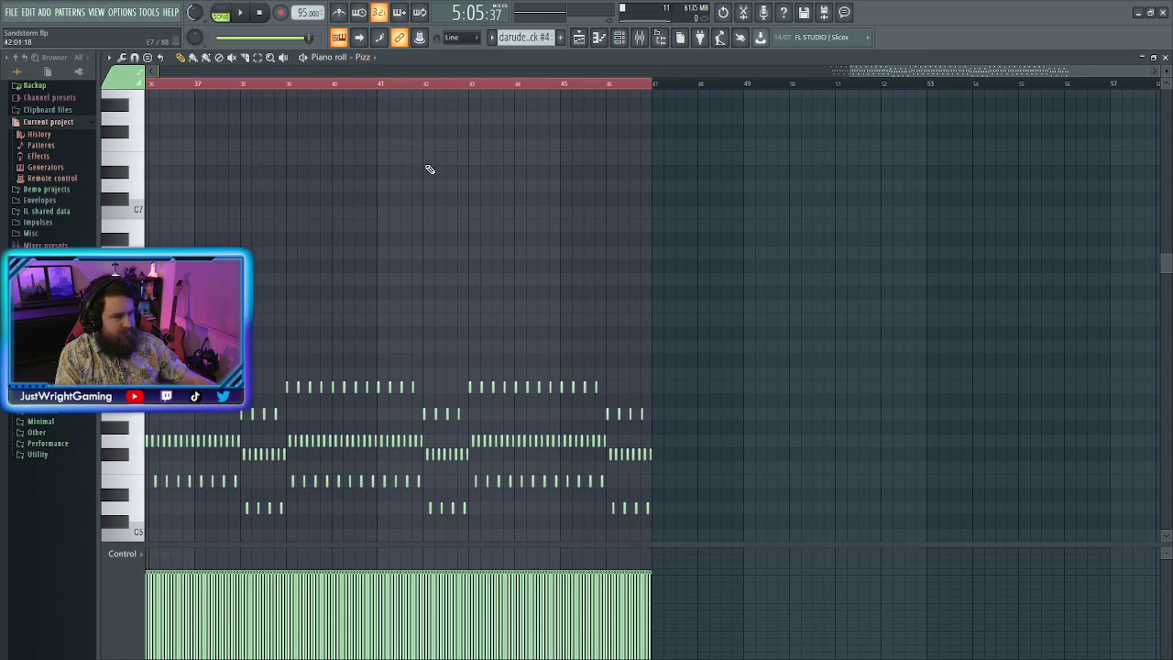
scroll(550, 155, "down", 4)
scroll(900, 74, "left", 2)
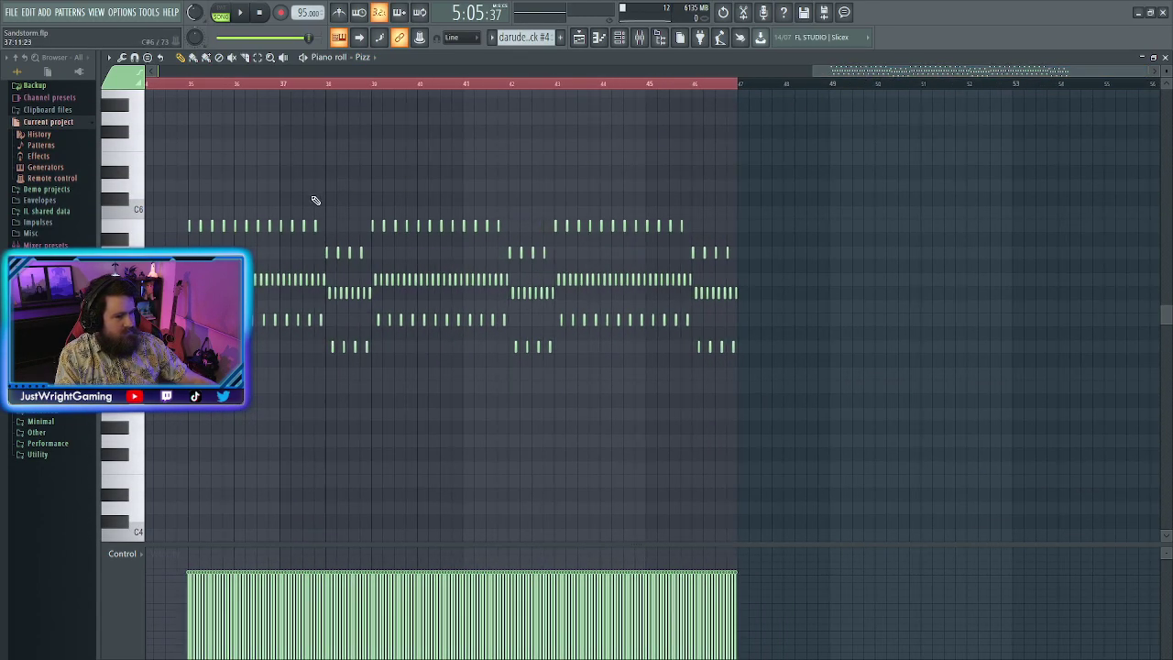
scroll(419, 196, "up", 5, "ctrl")
left_click_drag(876, 69, 877, 71)
key("ctrl+a")
key("ctrl+x")
key("ctrl+v")
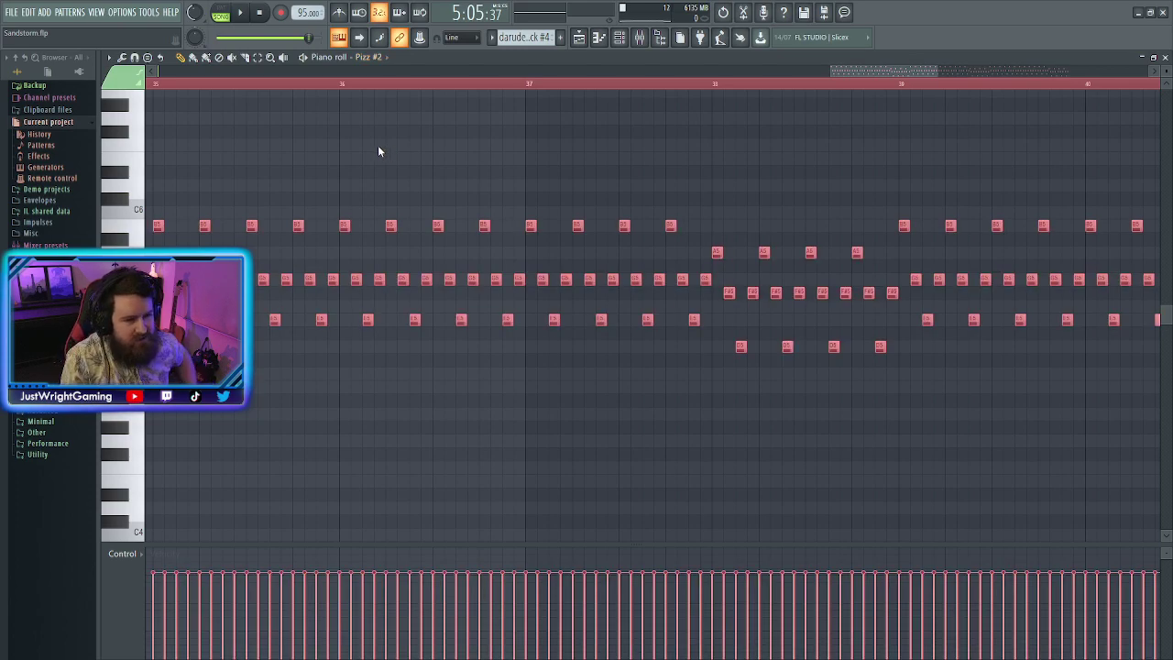
left_click(581, 40)
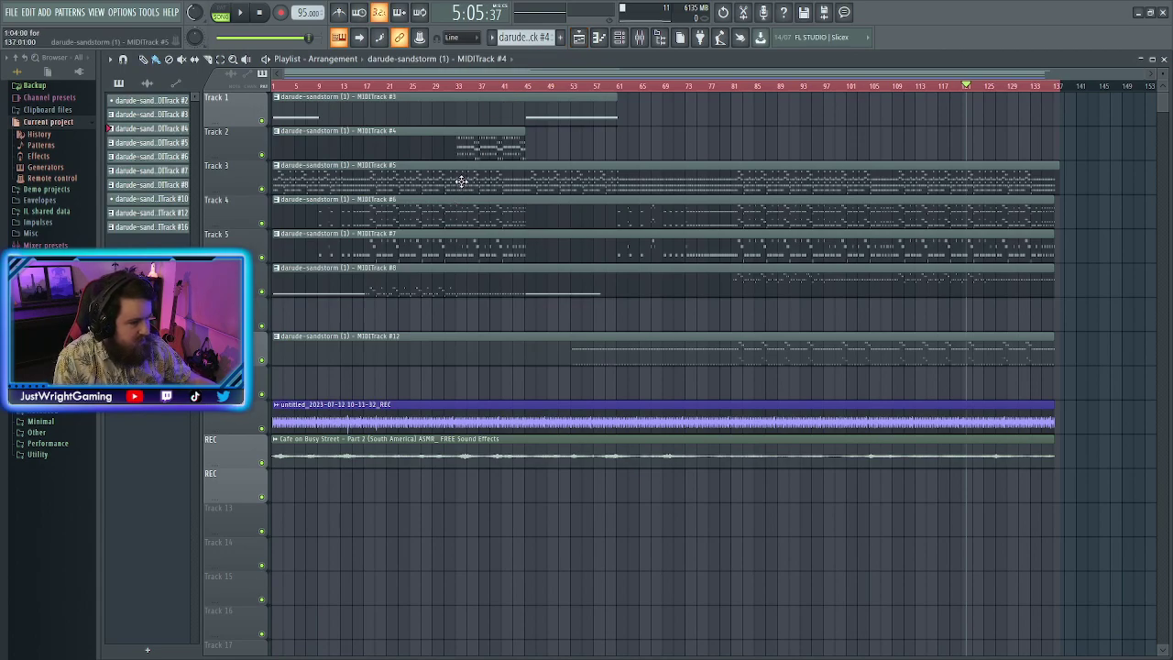
Copy all Trumpet notes of the MIDITrack #5 pattern into the Trumpet #2 channel and return to the playlist
double_click(462, 180)
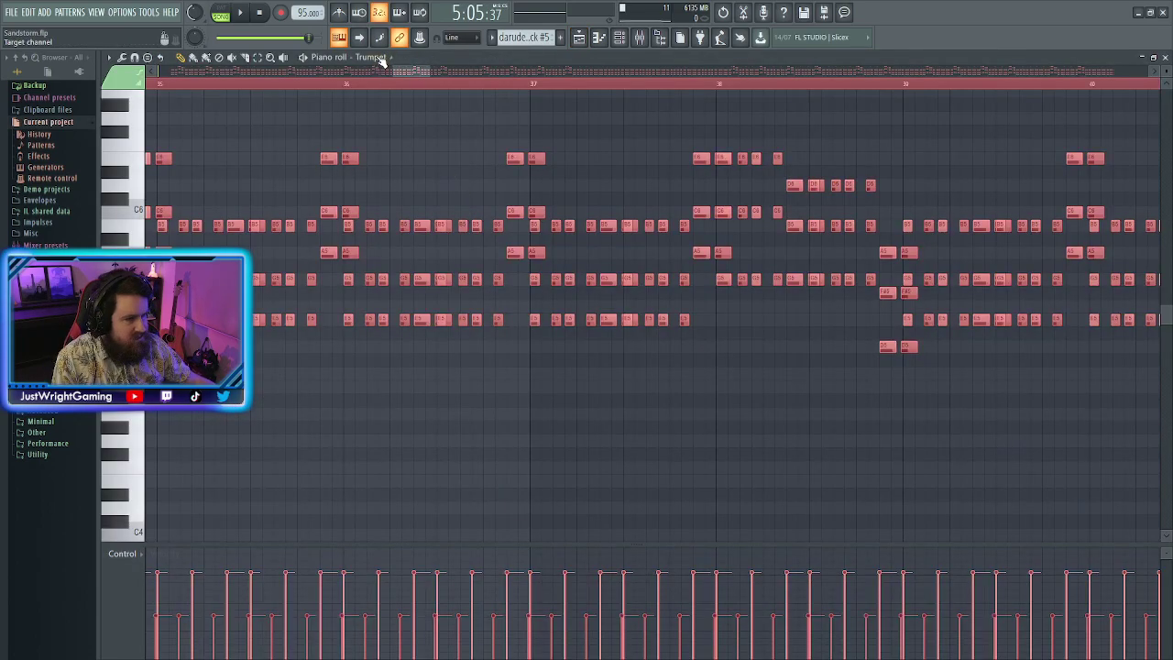
left_click(263, 107)
left_click_drag(412, 72, 192, 75)
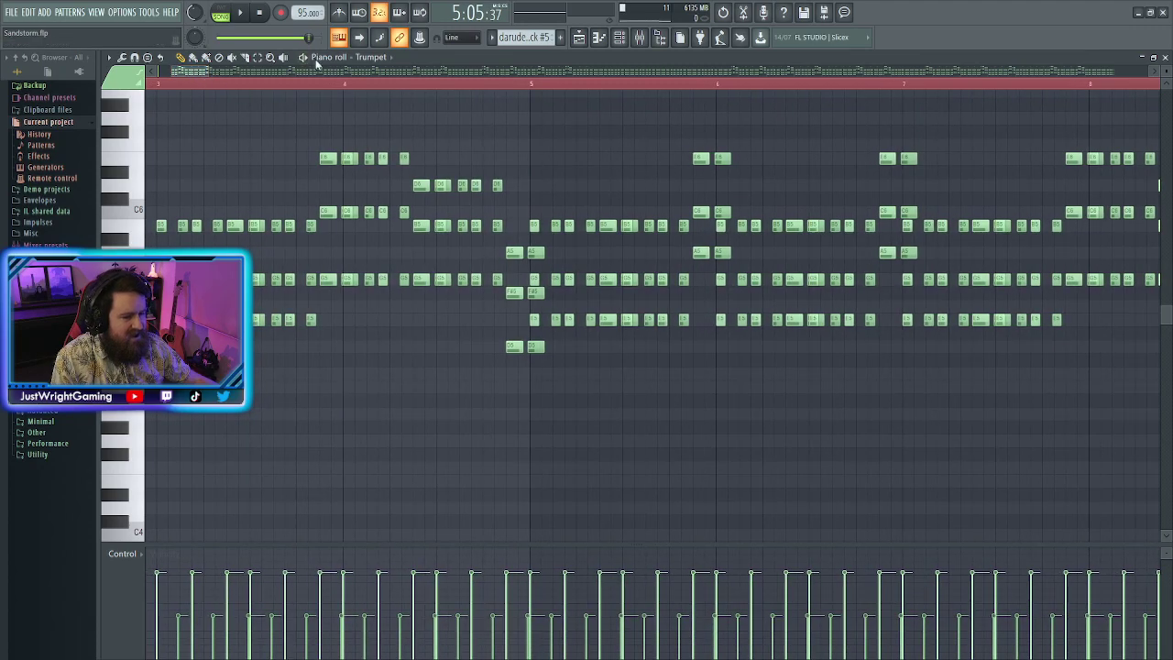
key("ctrl+x")
key("ctrl+v")
left_click(579, 39)
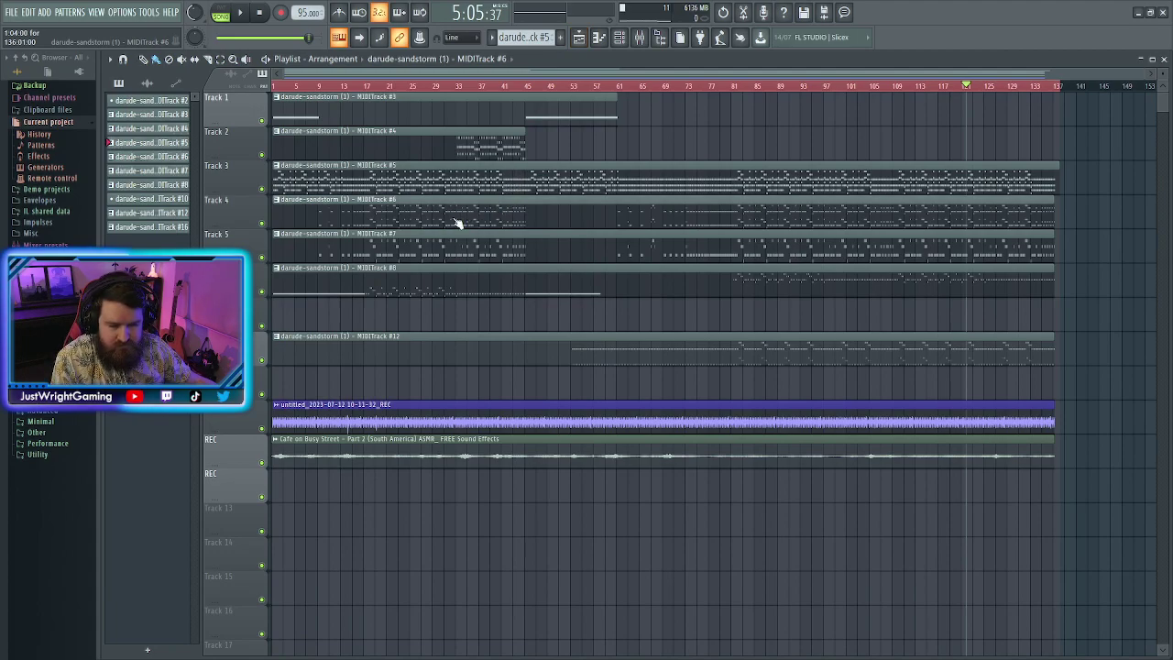
Copy all Stabs notes of the MIDITrack #6 pattern into the Stabs #2 channel and return to the playlist
double_click(452, 218)
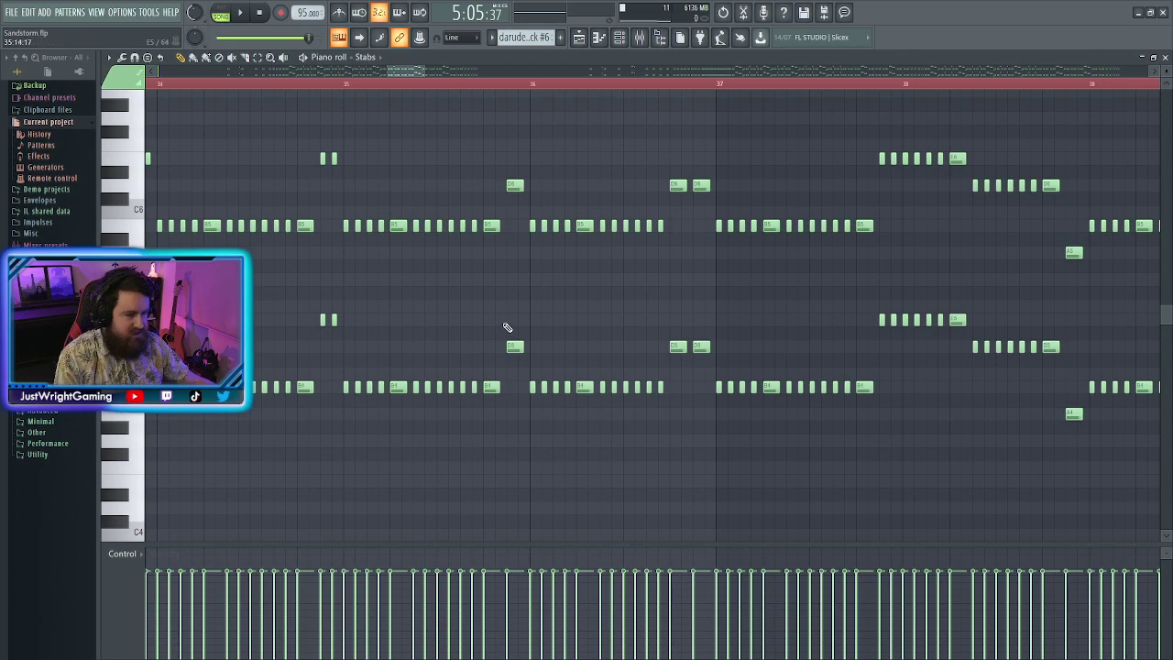
key("ctrl+a")
left_click_drag(420, 84, 249, 82)
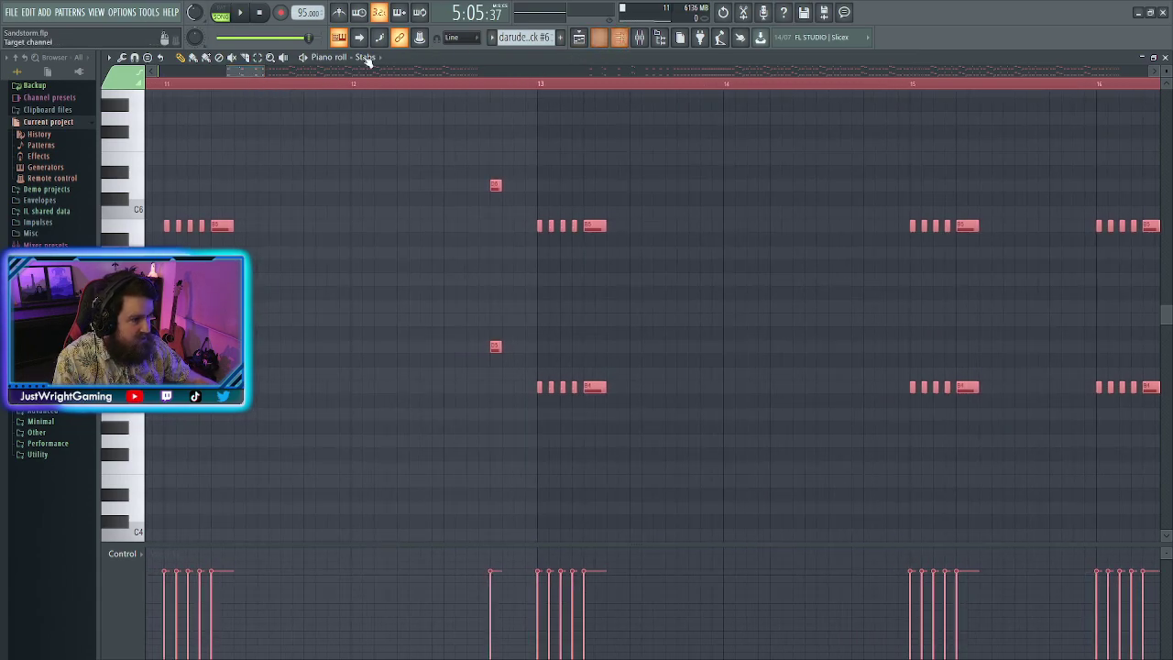
key("KP_Add")
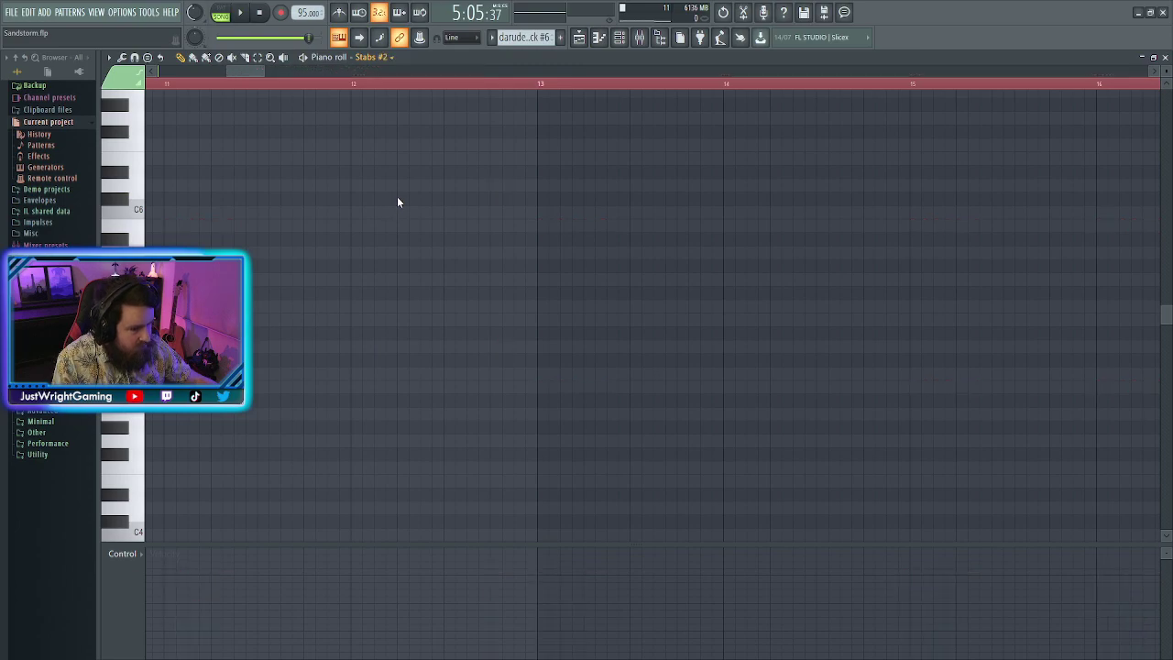
key("ctrl+v")
left_click(596, 40)
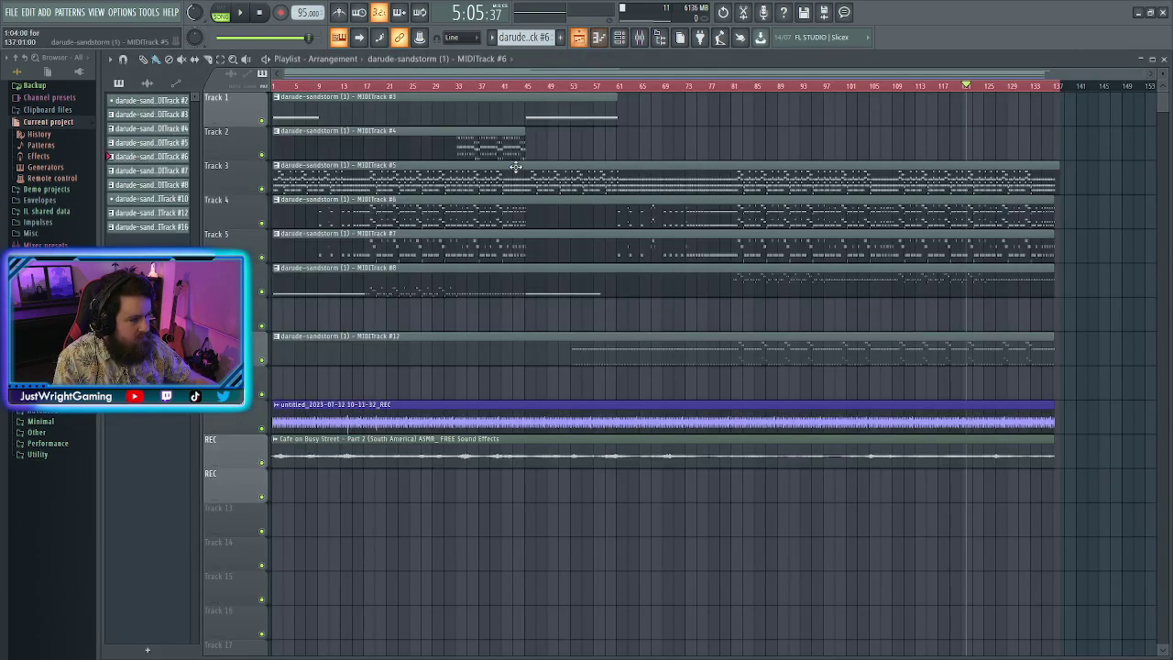
Check which instrument channel plays the MIDITrack #7 pattern and return to the playlist without editing its notes
double_click(459, 248)
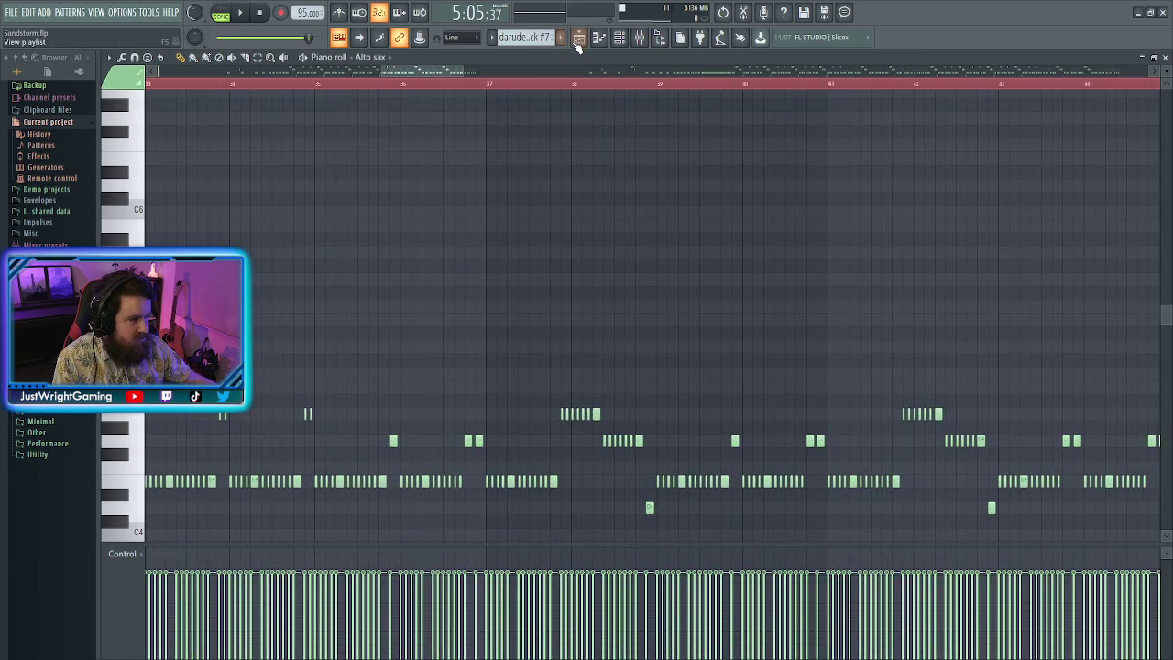
left_click(578, 38)
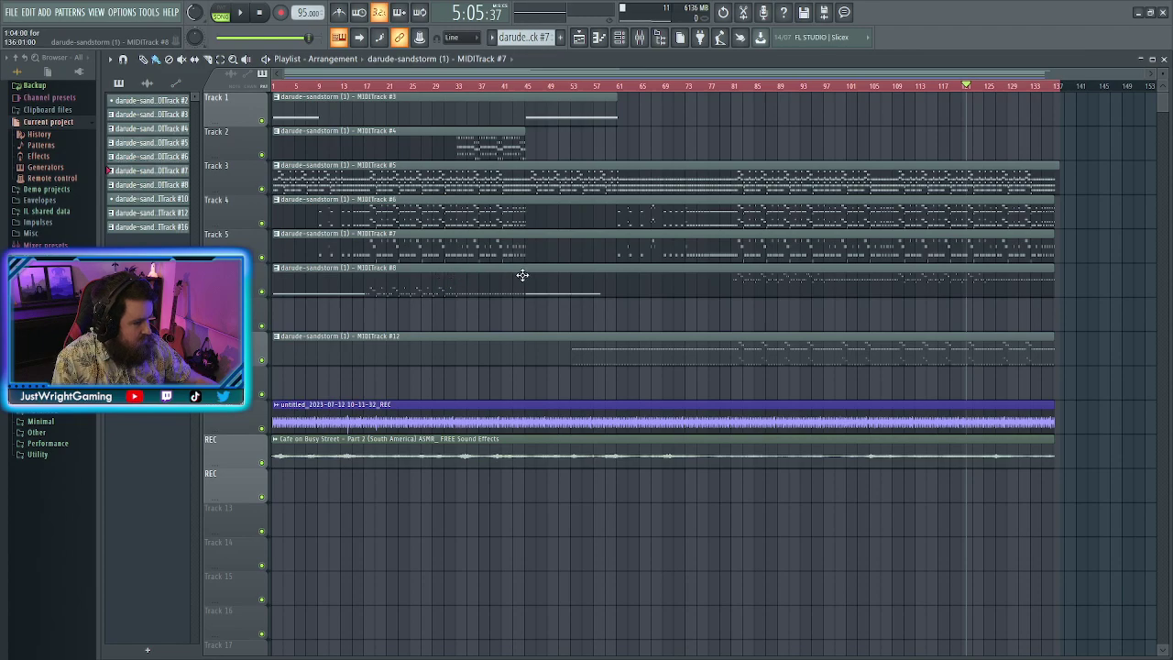
double_click(544, 253)
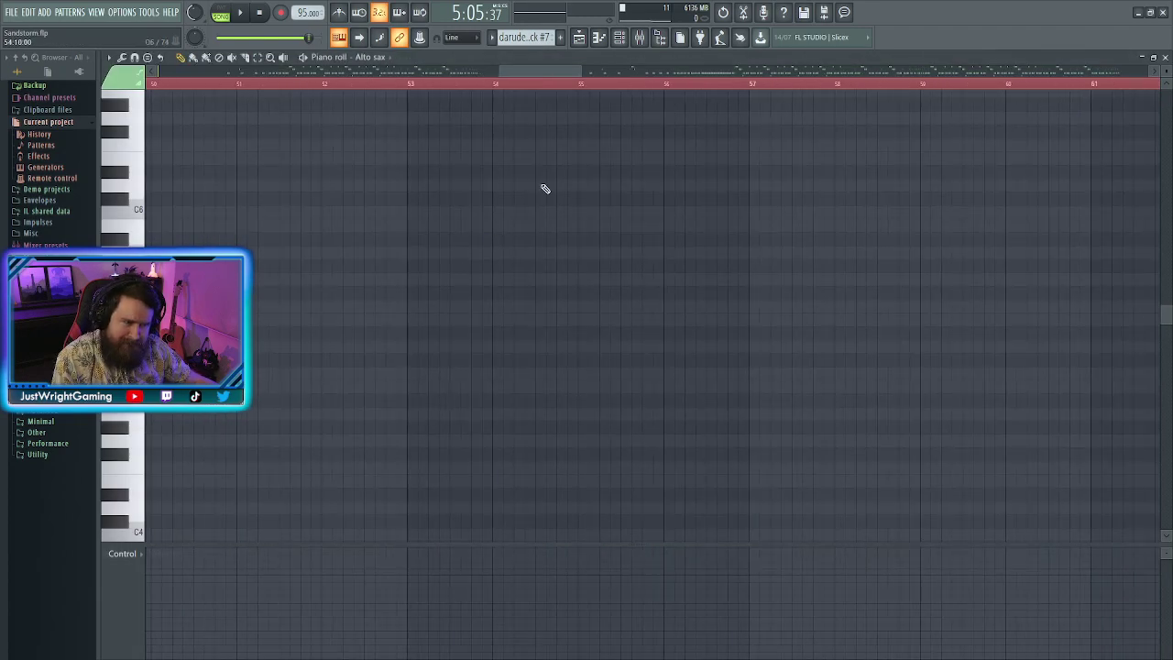
left_click(579, 38)
Copy all Upright Bass notes of the MIDITrack #8 pattern into the Upright Bass #2 channel and return to the playlist
double_click(539, 280)
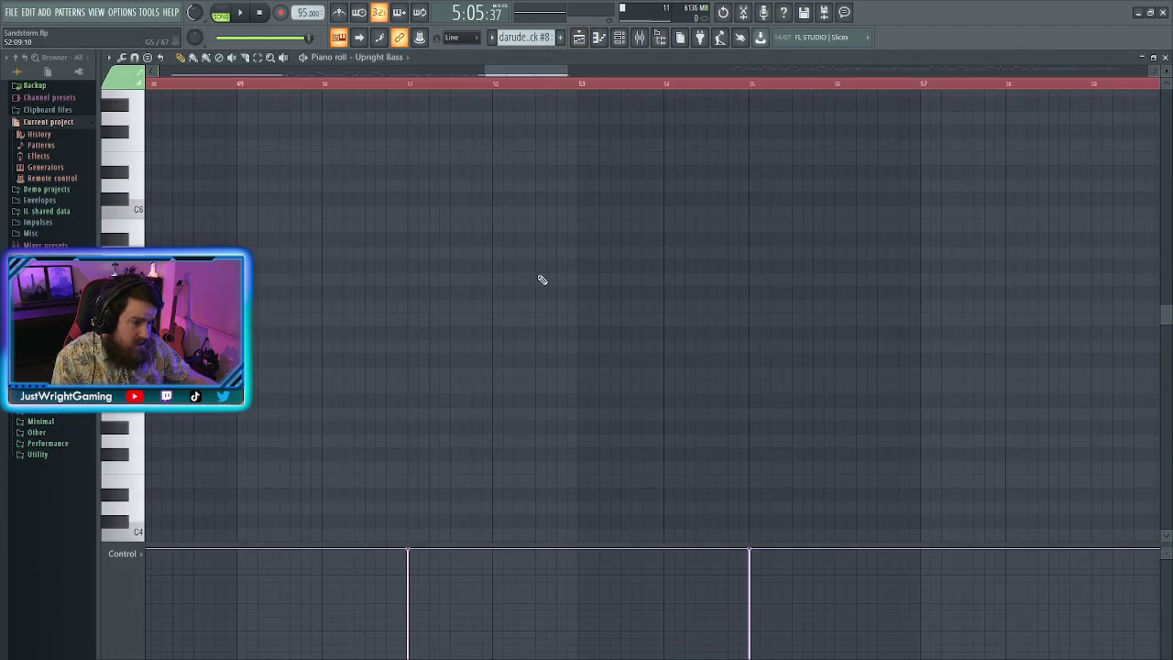
scroll(555, 268, "down", 10)
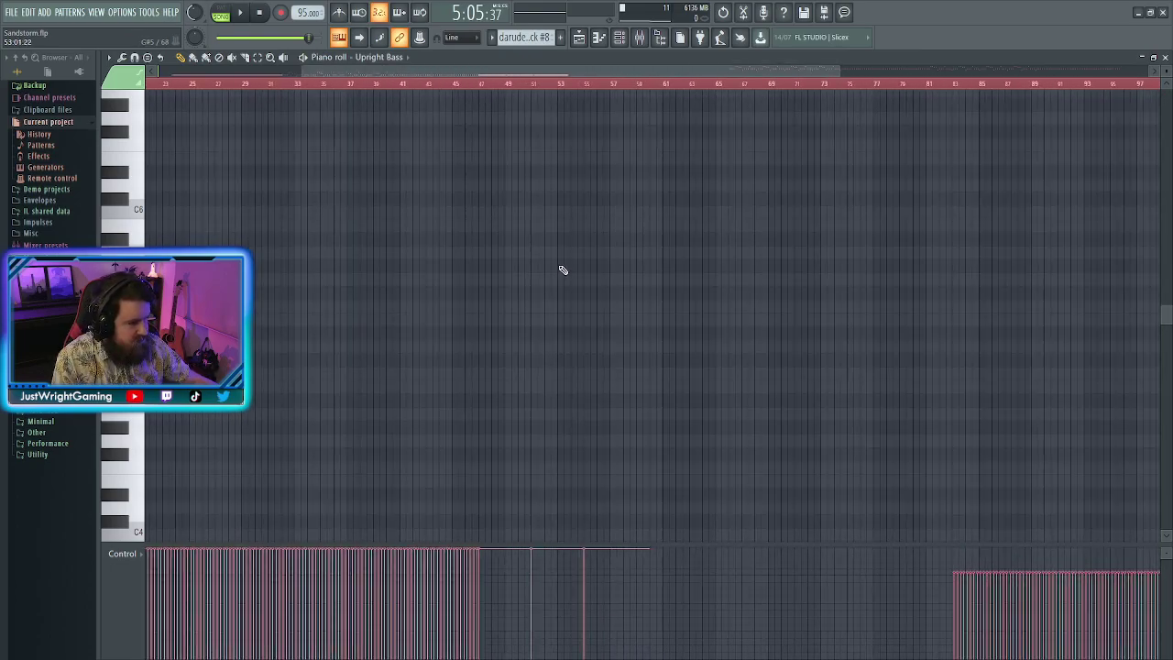
scroll(367, 239, "down", 5)
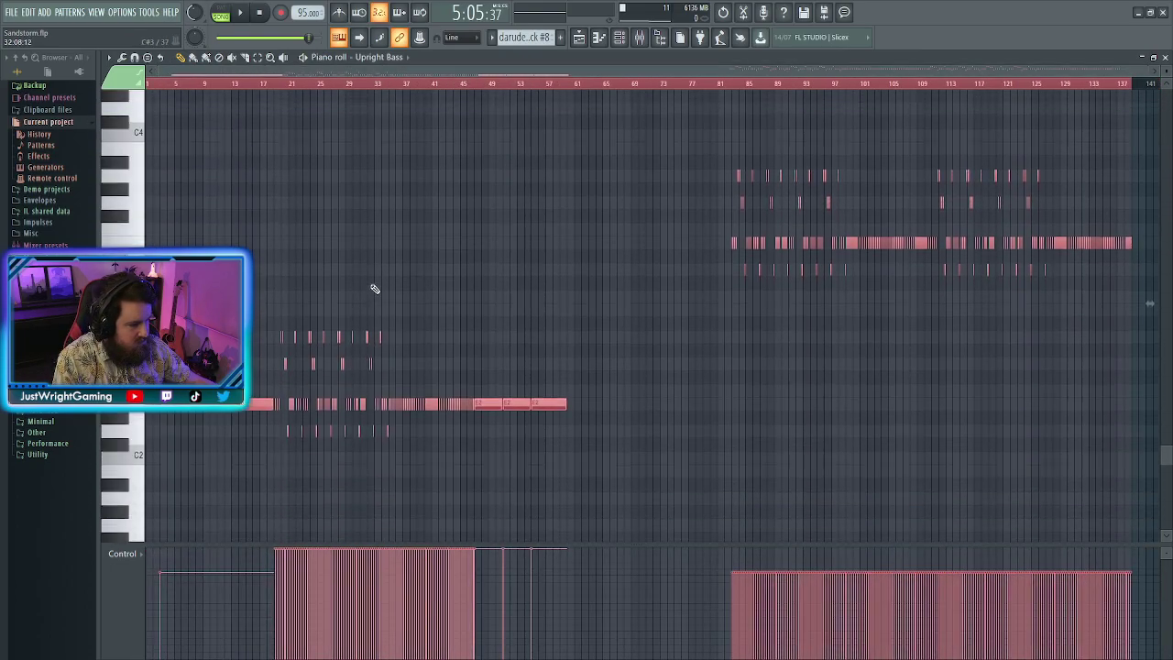
scroll(375, 288, "up", 5)
scroll(268, 79, "up", 5)
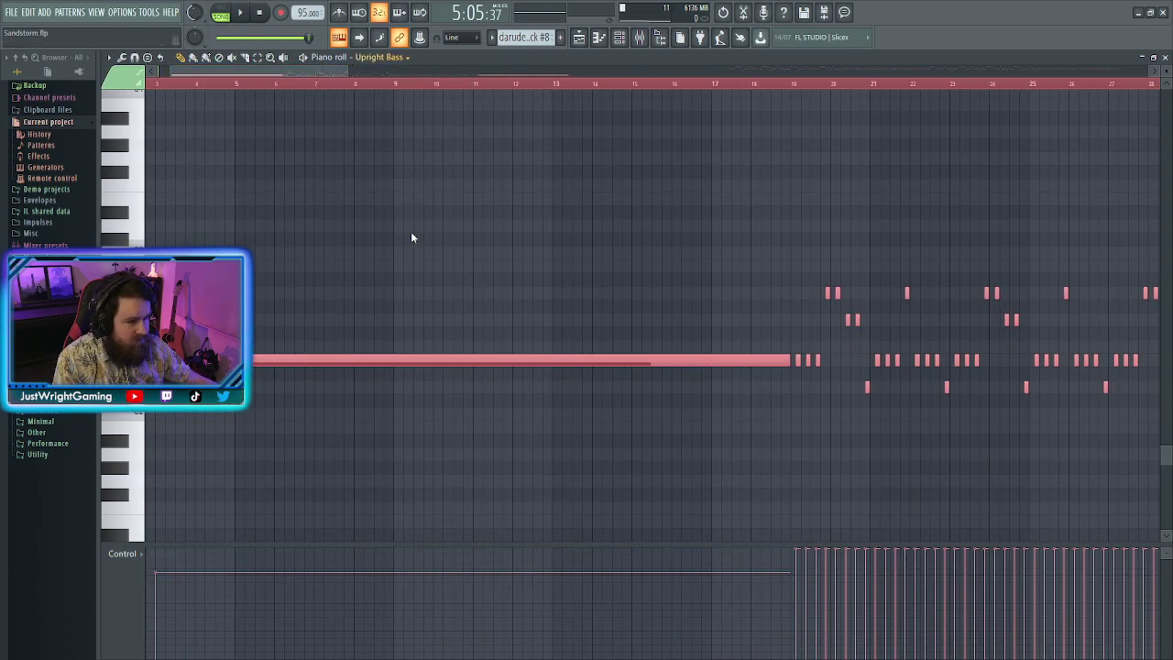
key("ctrl+x")
key("ctrl+v")
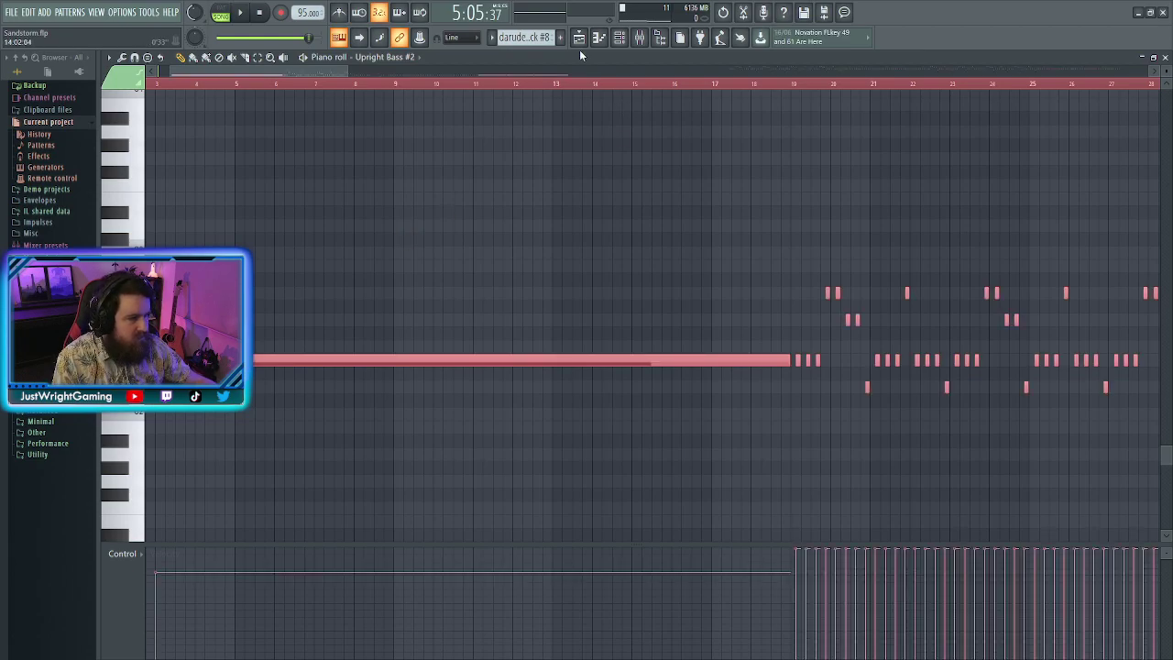
key("F5")
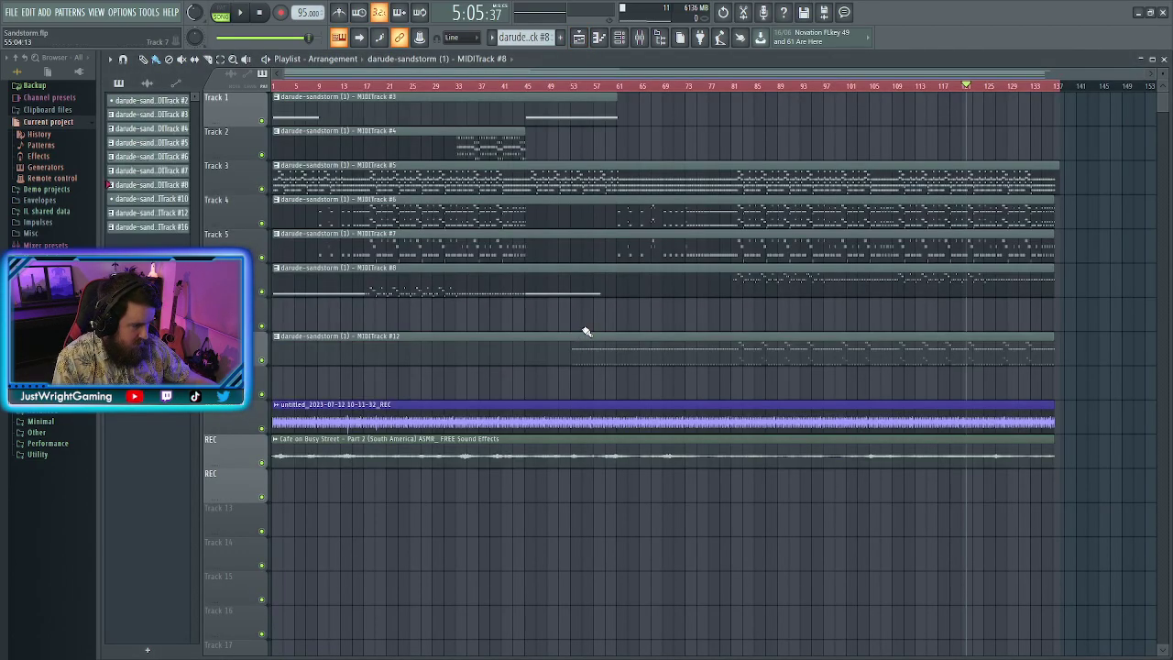
Copy all Trombone notes of the MIDITrack #12 pattern into the Trombone #2 channel and compare the note positions of both channels
double_click(605, 344)
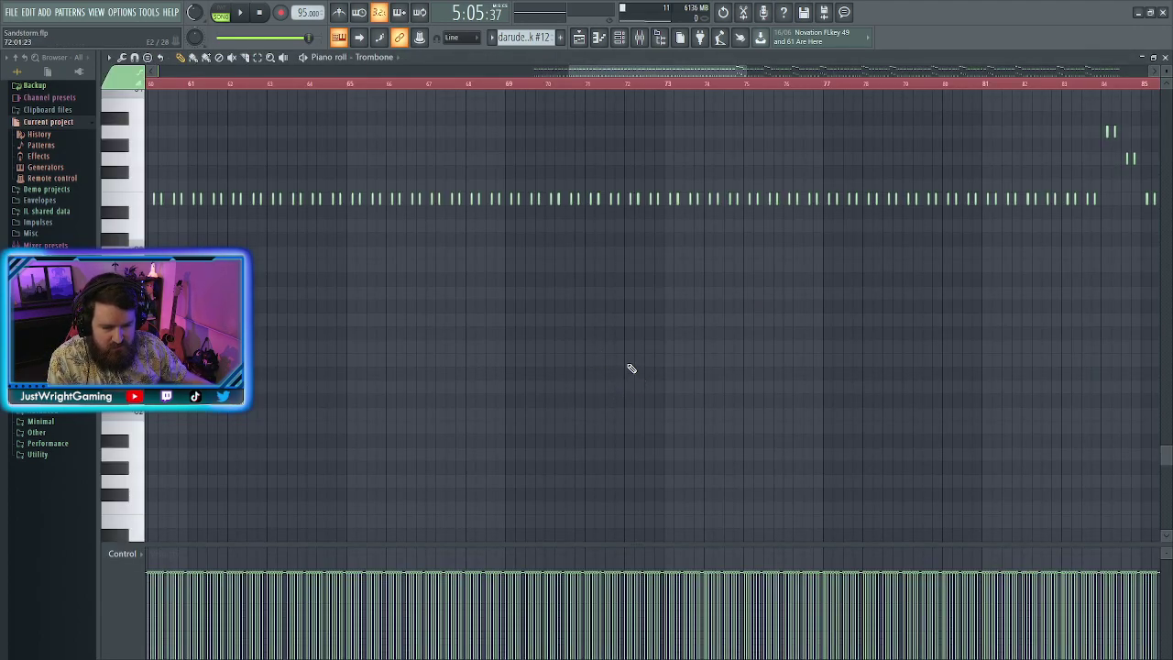
key("ctrl+a")
scroll(615, 306, "down", 5)
scroll(685, 307, "up", 3)
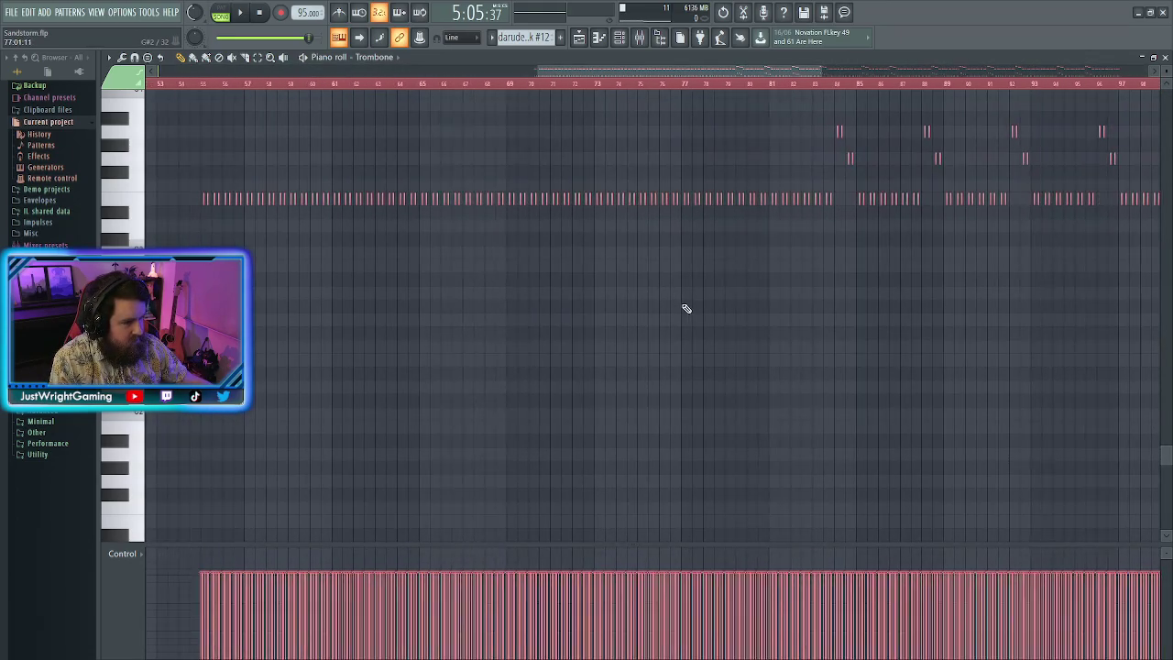
left_click_drag(659, 73, 647, 72)
key("Down")
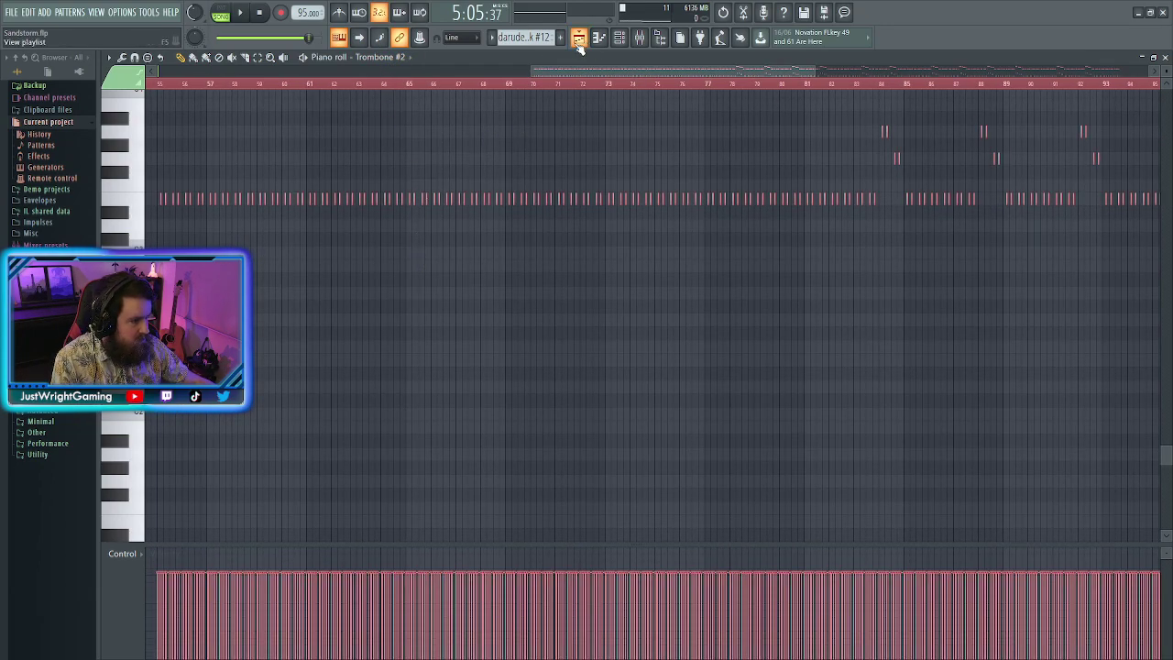
scroll(183, 150, "up", 3)
scroll(581, 71, "up", 6)
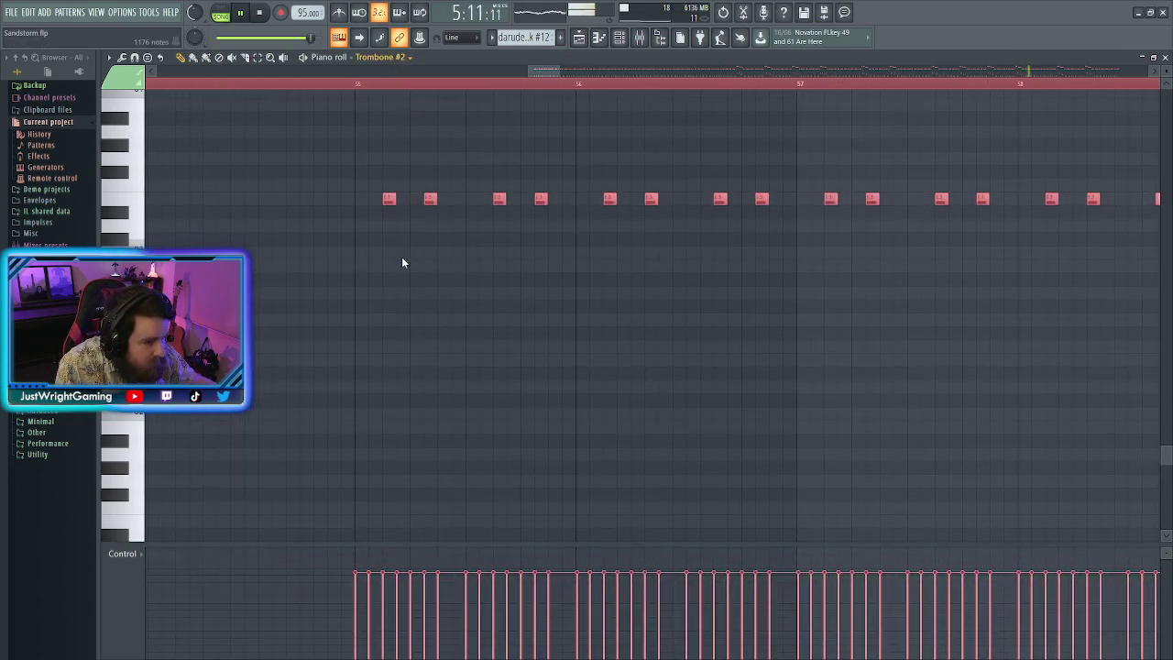
key("Up")
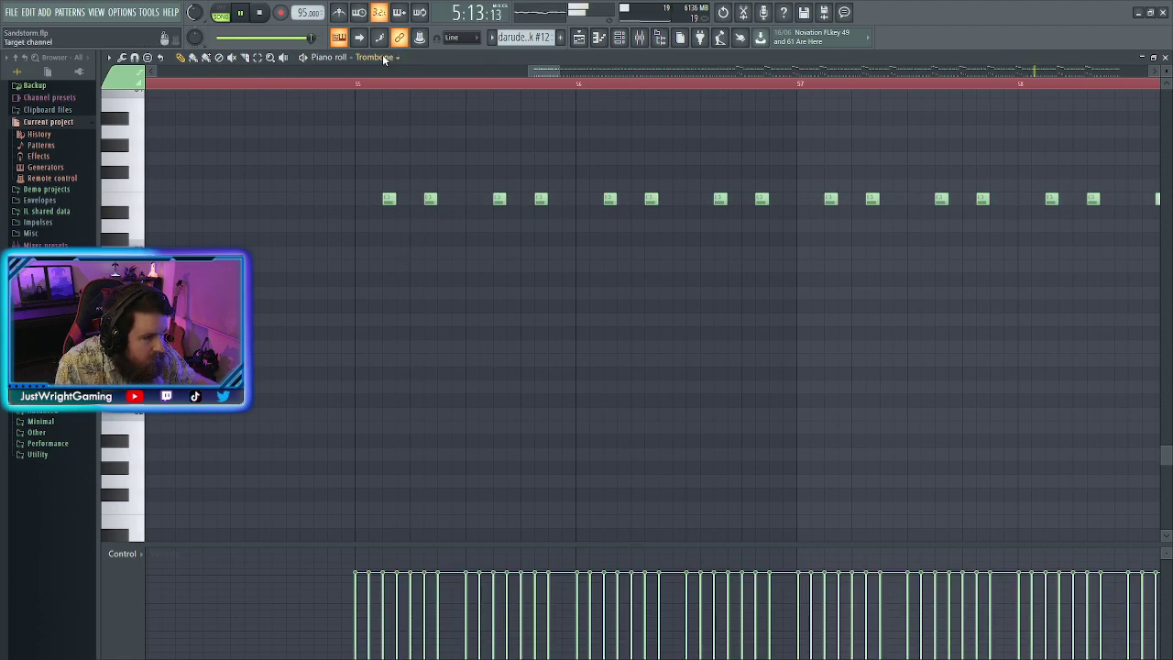
left_click(578, 37)
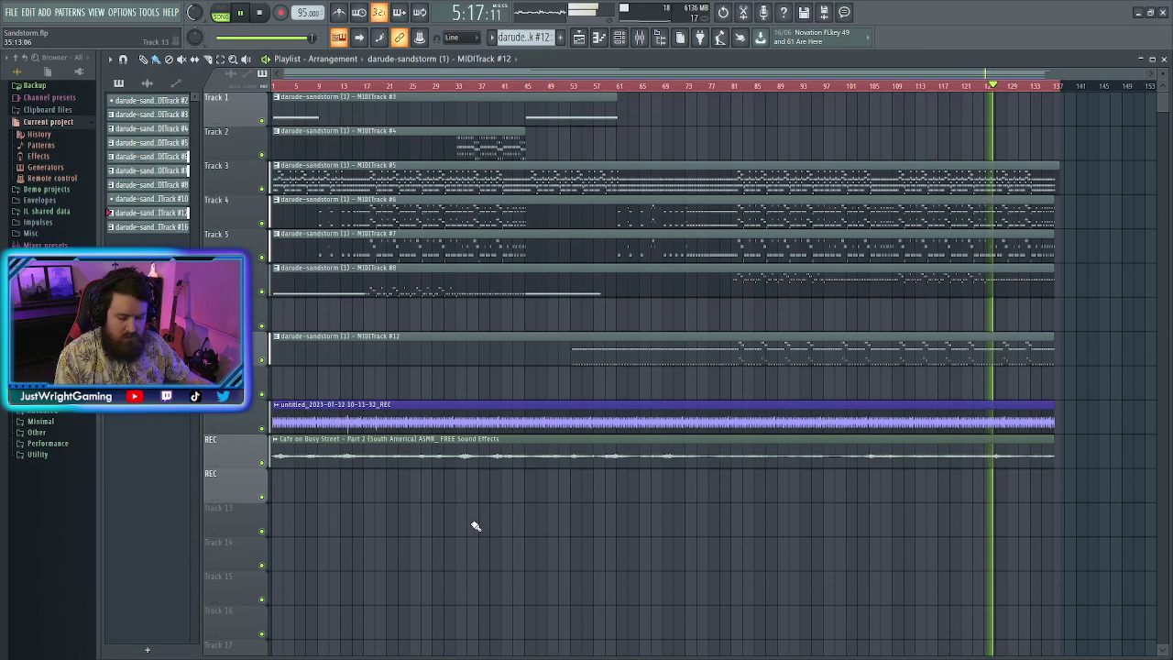
Duplicate the Cafe on Busy Street clip onto the track below as a separate #2 clip and pan the two apart
left_click_drag(374, 450, 375, 492)
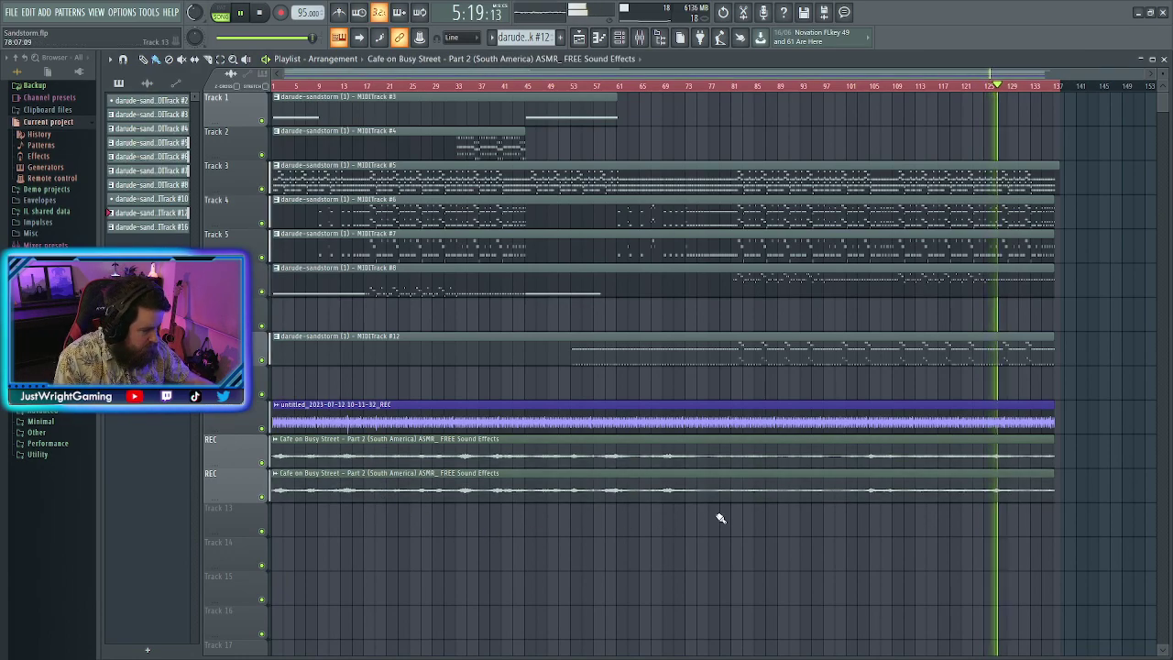
double_click(371, 453)
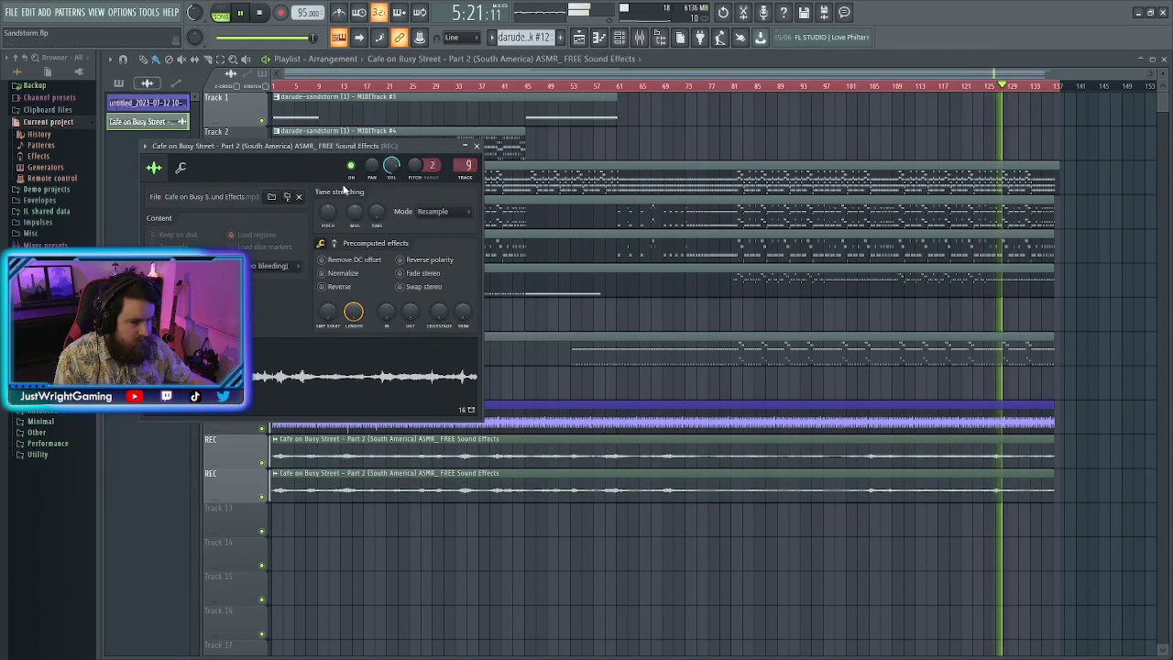
left_click(476, 147)
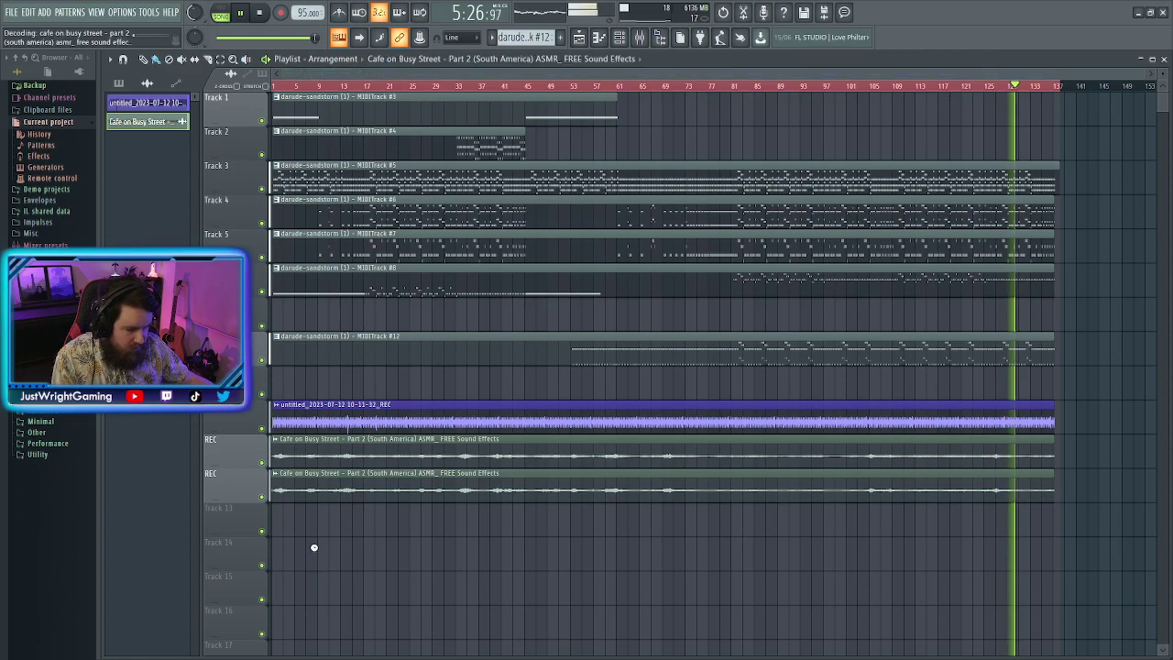
double_click(311, 484)
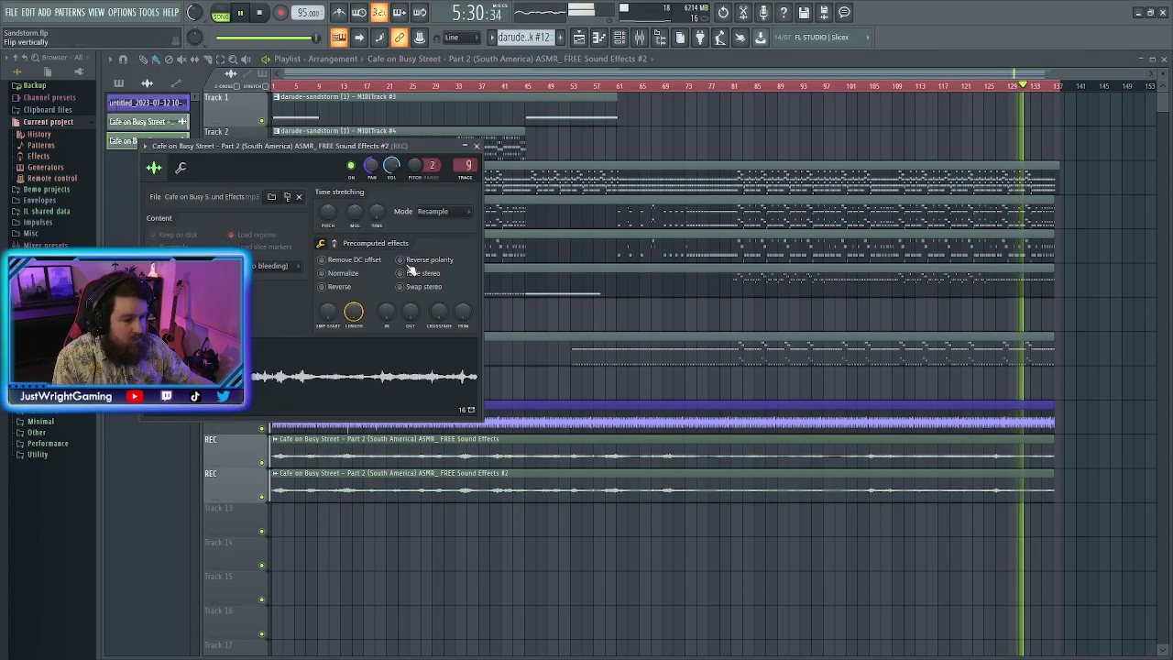
left_click(476, 146)
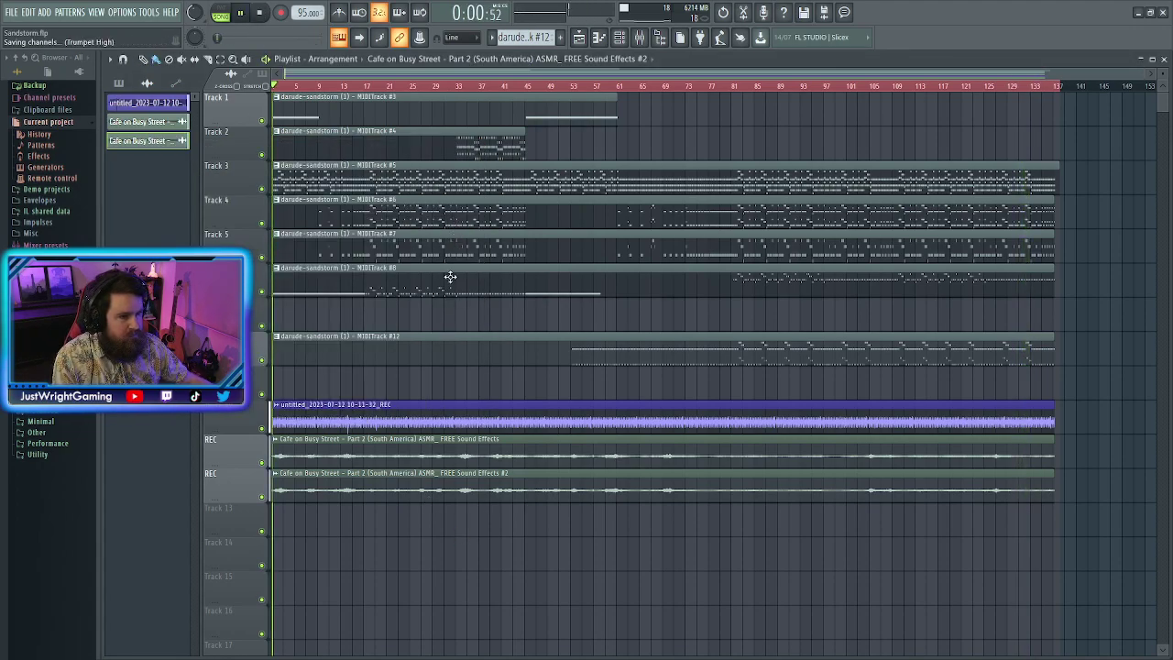
Play the arrangement from the beginning in stages, pausing and resuming to review the widened stereo mix
scroll(360, 74, "up", 3)
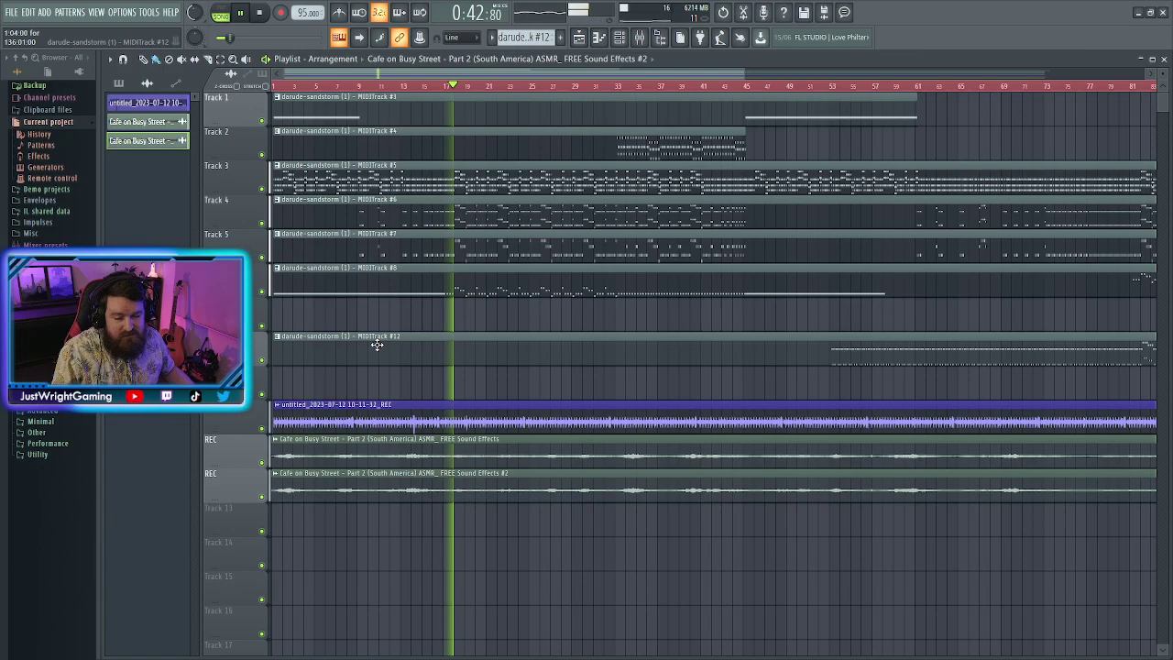
key("space")
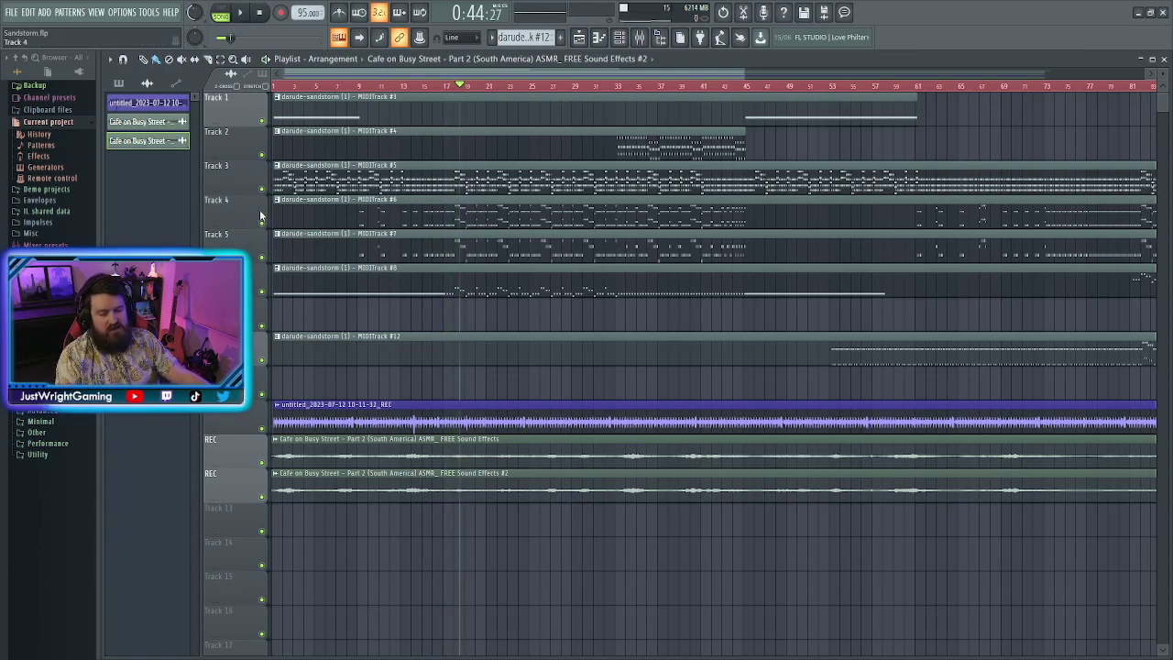
scroll(559, 365, "down", 4)
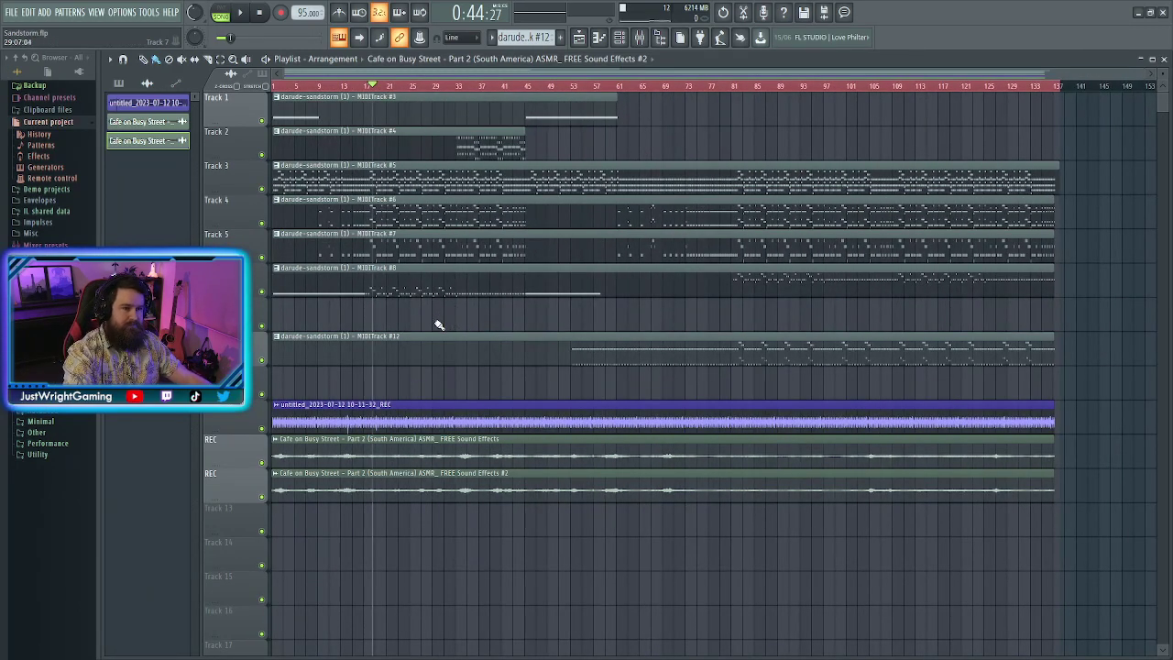
left_click(242, 15)
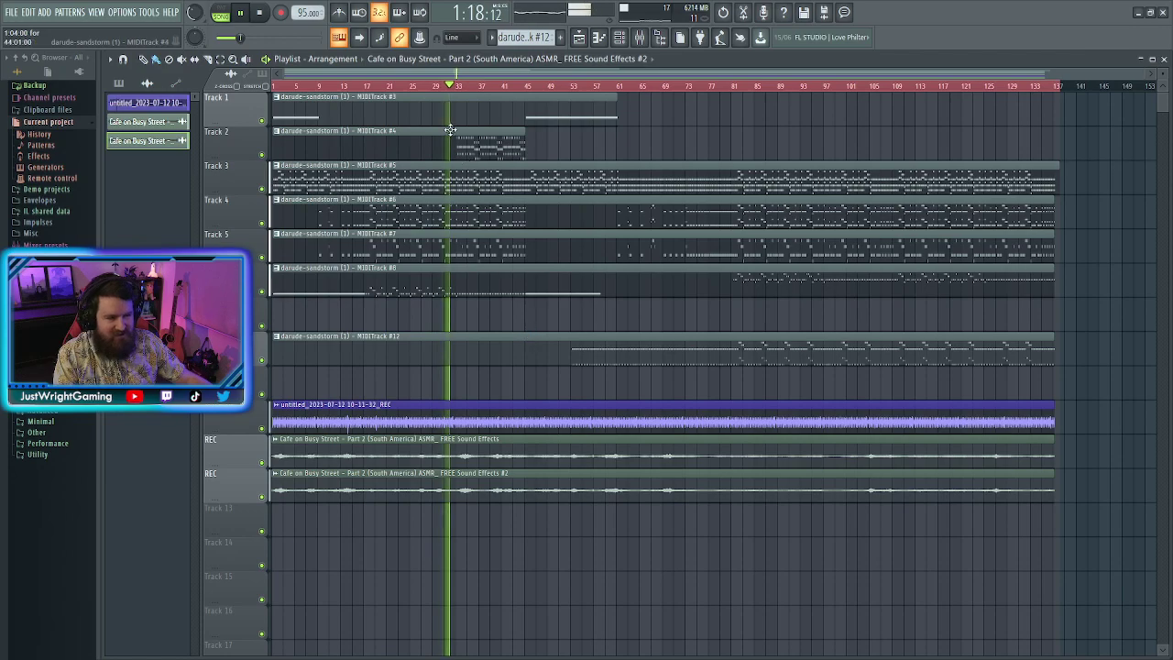
key("space")
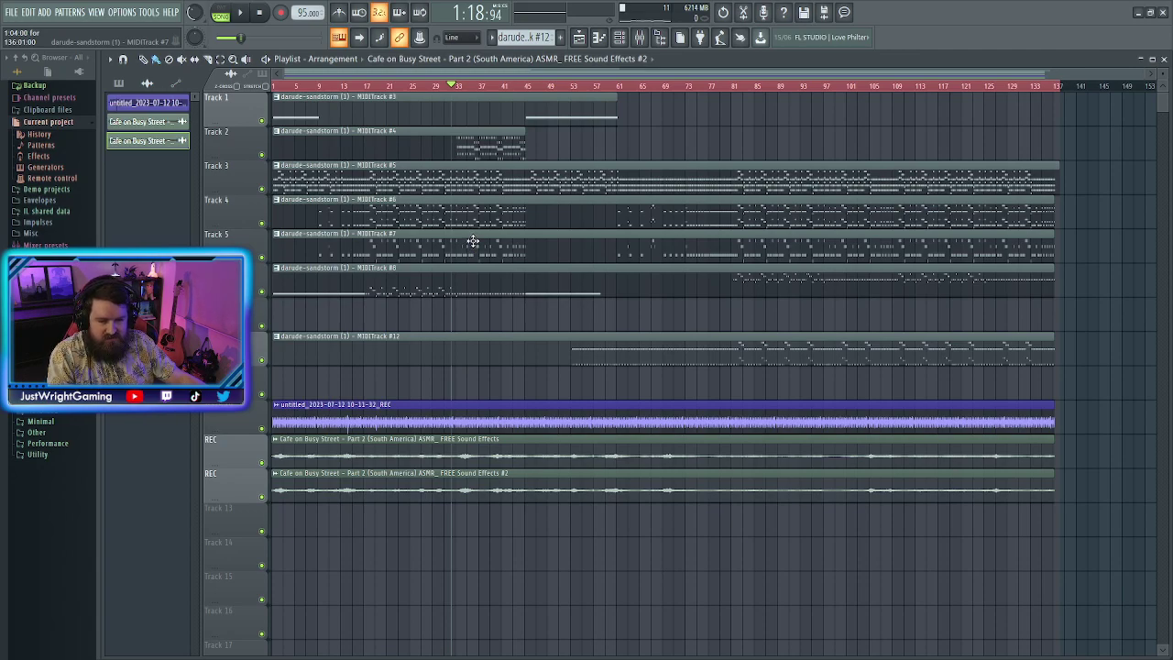
left_click(242, 16)
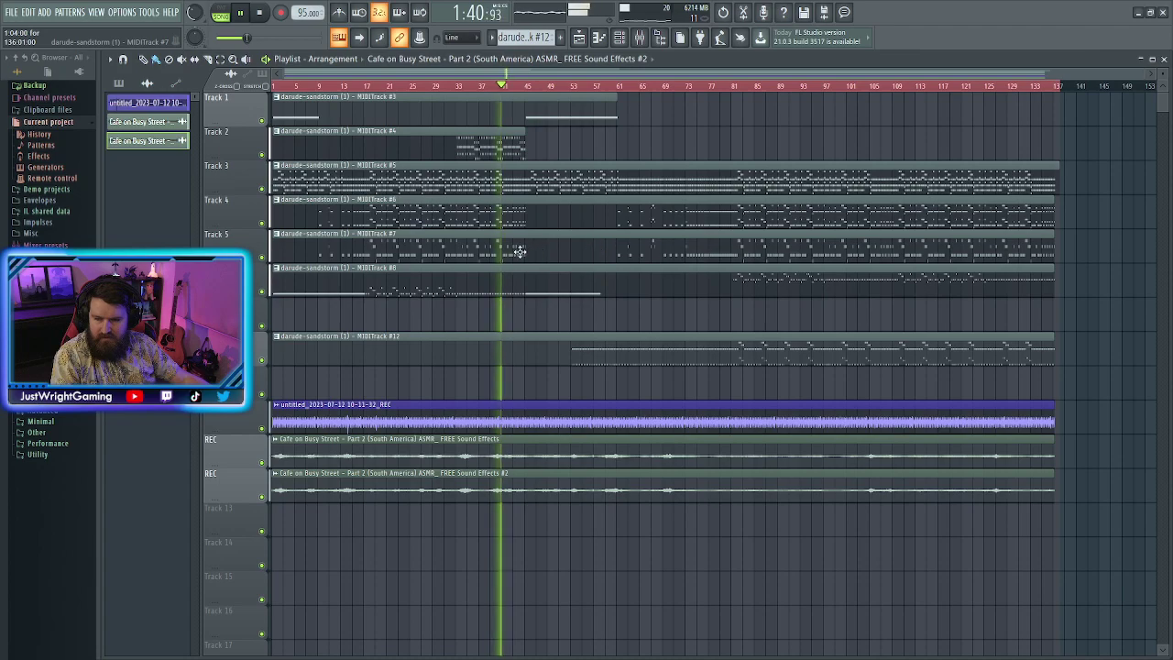
Restart the song and review the sections from about bar 18 and about bar 21, pausing playback after each
left_click(260, 13)
left_click(241, 13)
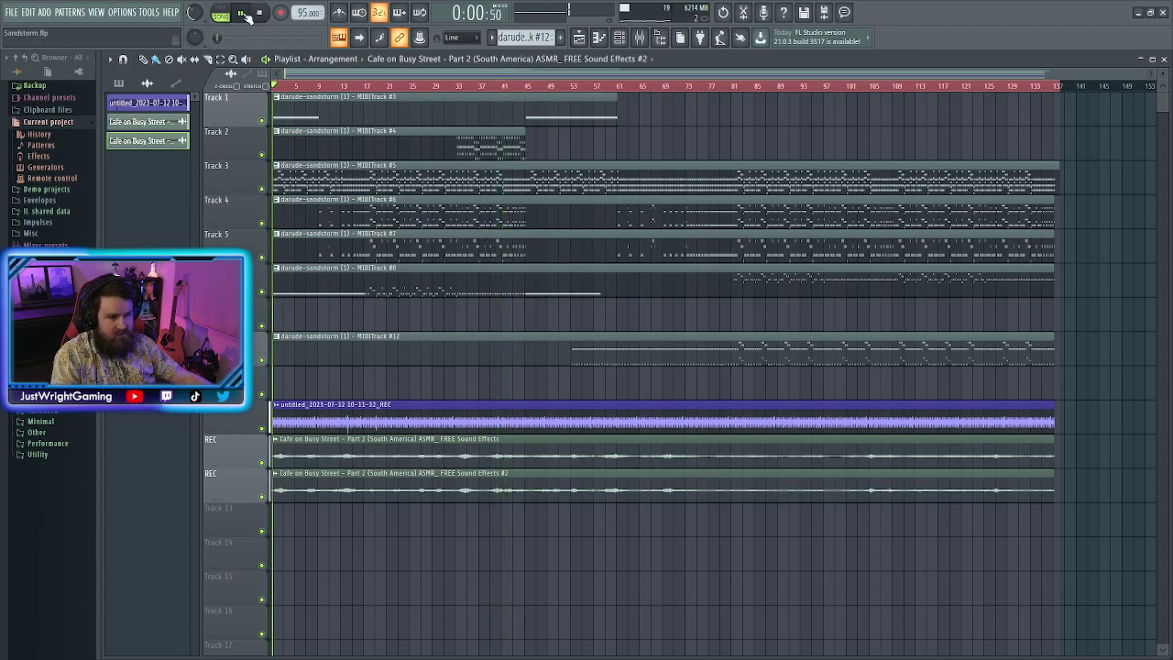
left_click(376, 84)
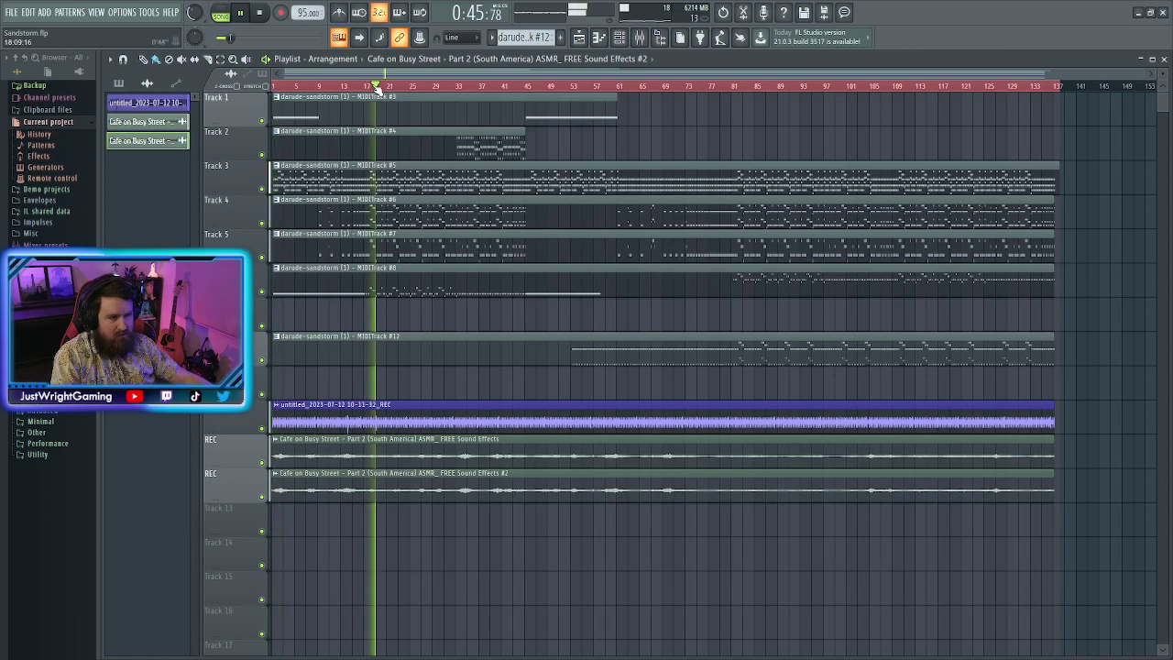
left_click(241, 15)
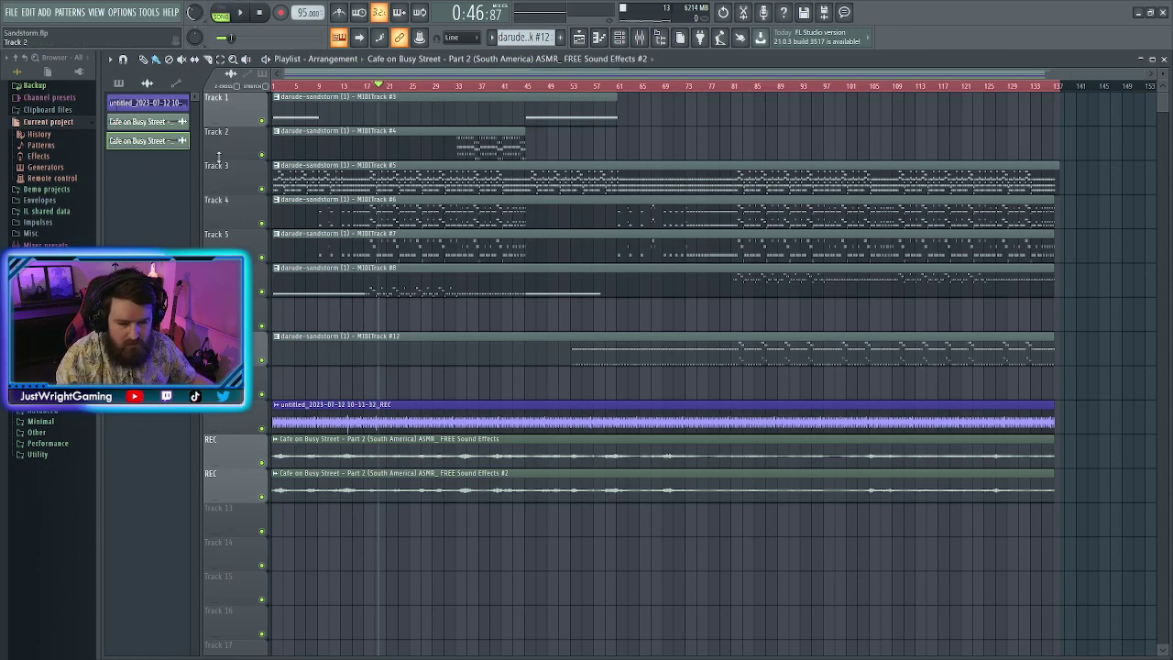
left_click_drag(378, 85, 394, 88)
key("space")
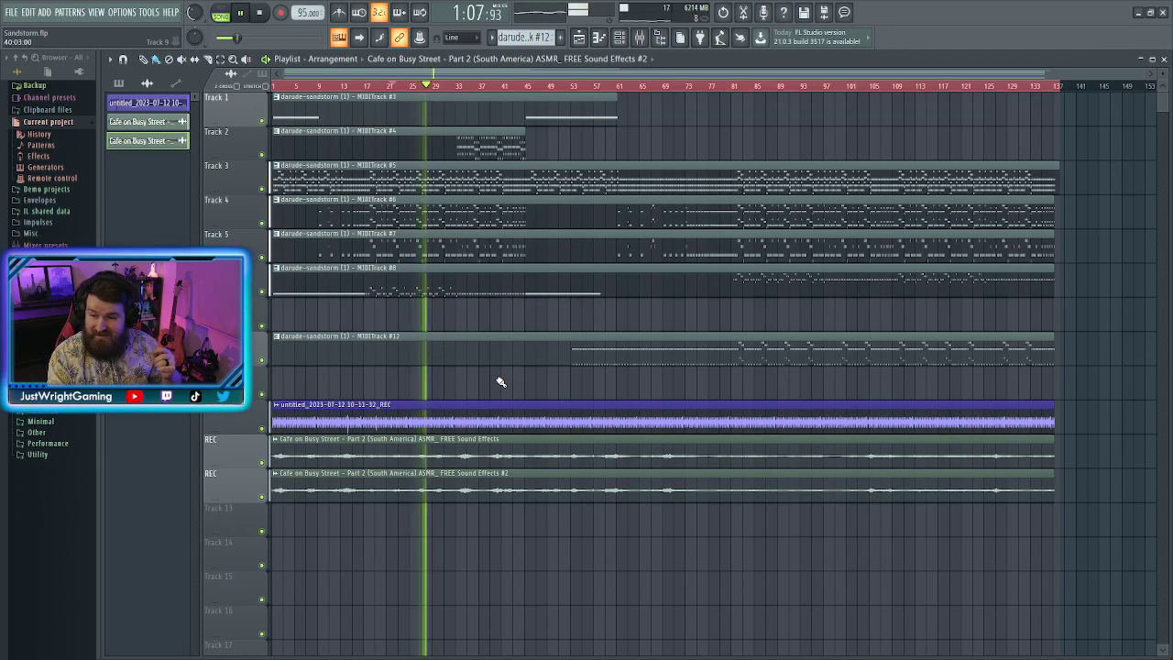
left_click(242, 15)
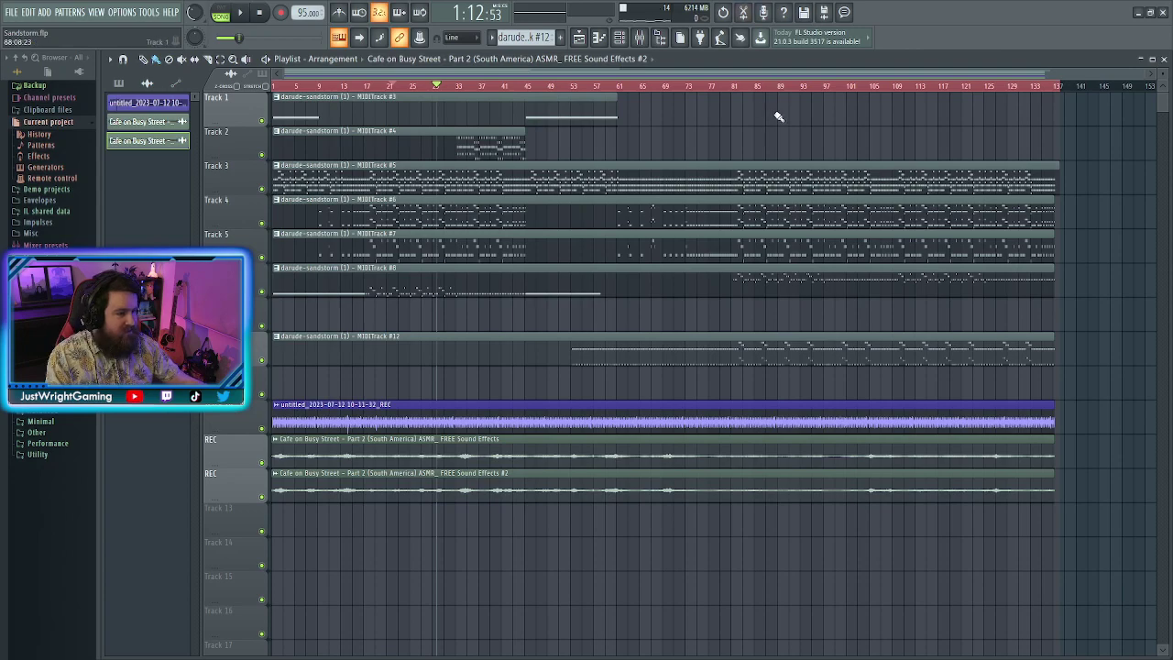
Play the song from about bar 75 while checking the channel rack and the mixer levels, and return to the playlist
left_click(709, 84)
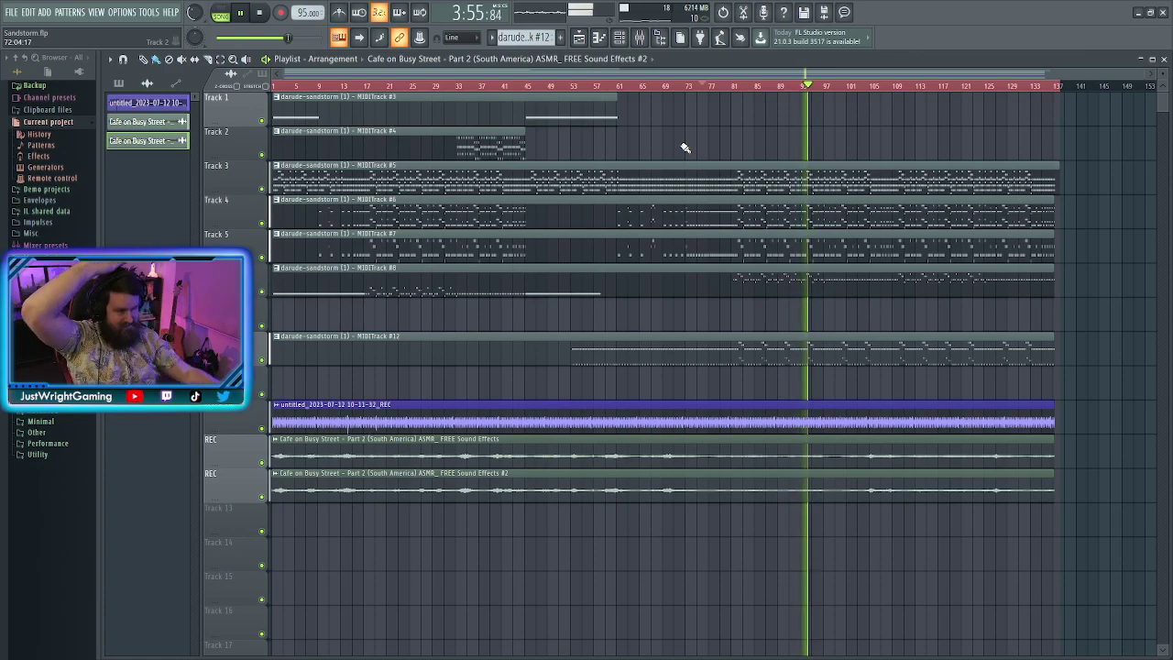
left_click(632, 41)
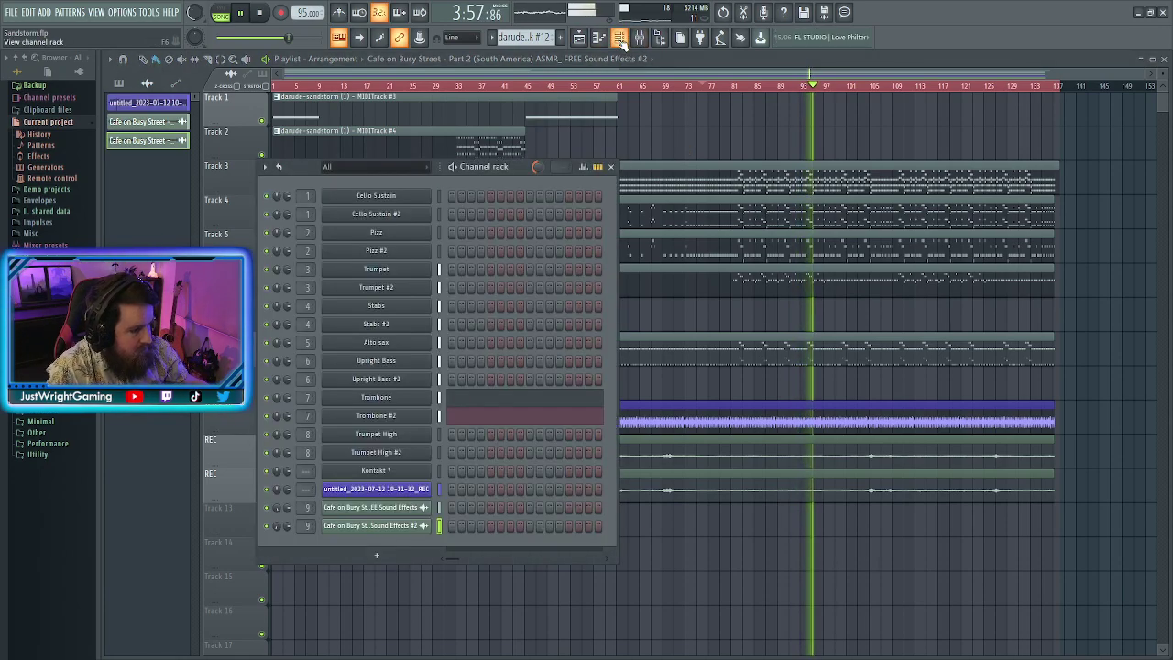
left_click(612, 162)
key("F9")
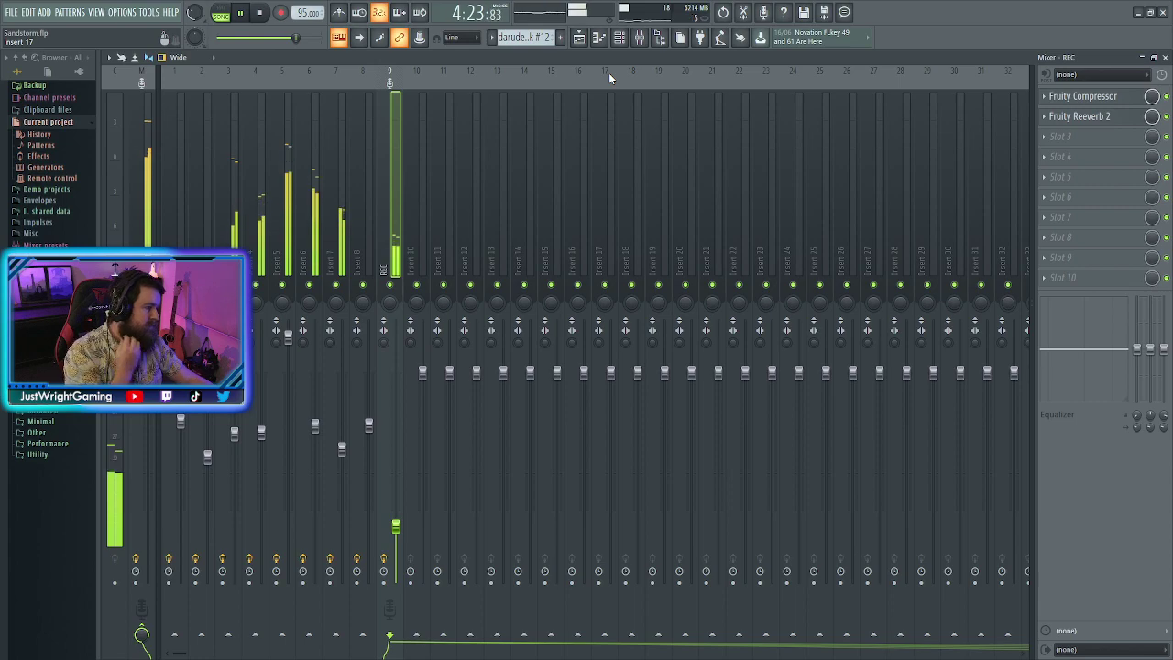
left_click(640, 41)
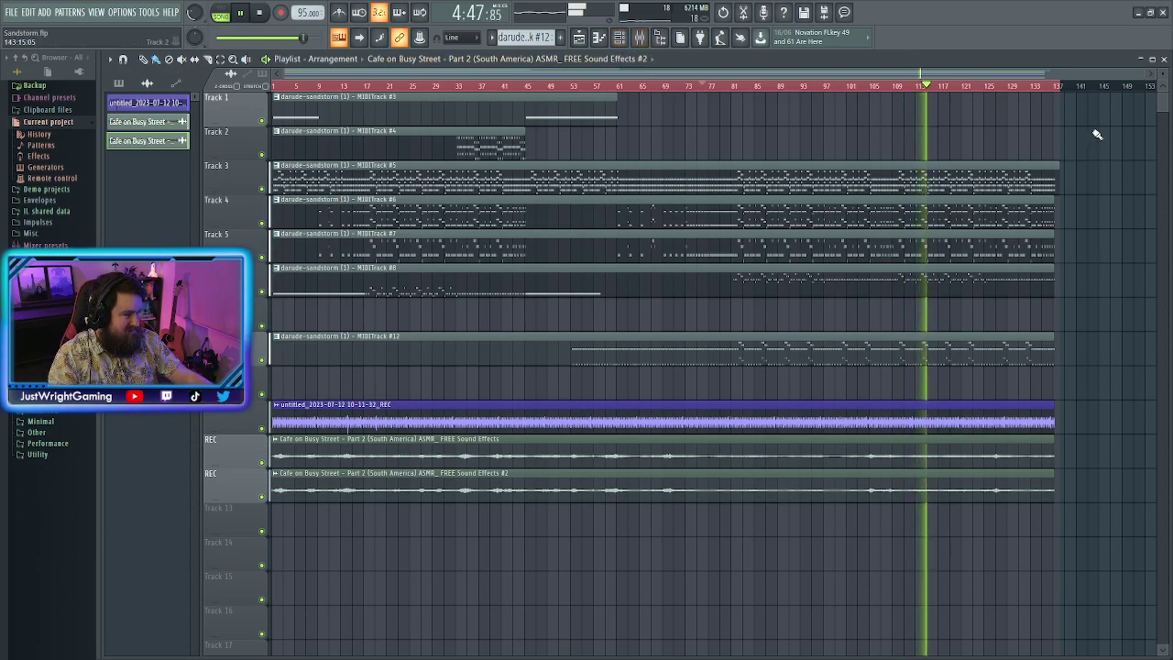
Trim the end of the MIDITrack #5 clip on Track 3 to about the middle of bar 137
scroll(1098, 130, "up", 10, "ctrl")
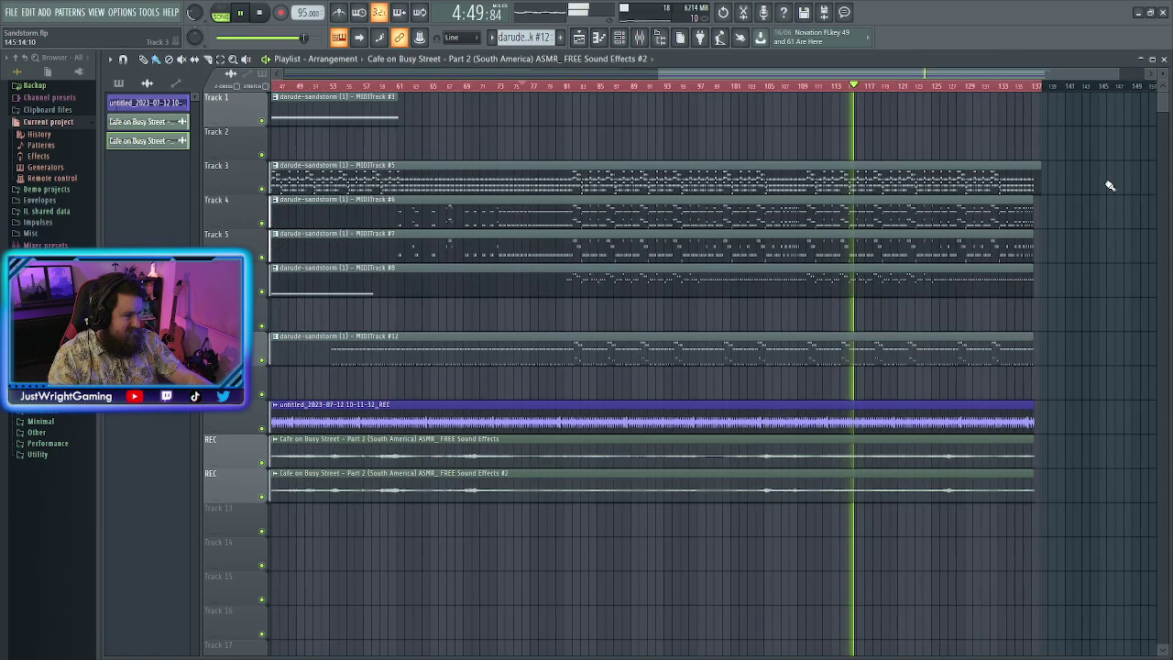
left_click_drag(922, 172, 898, 177)
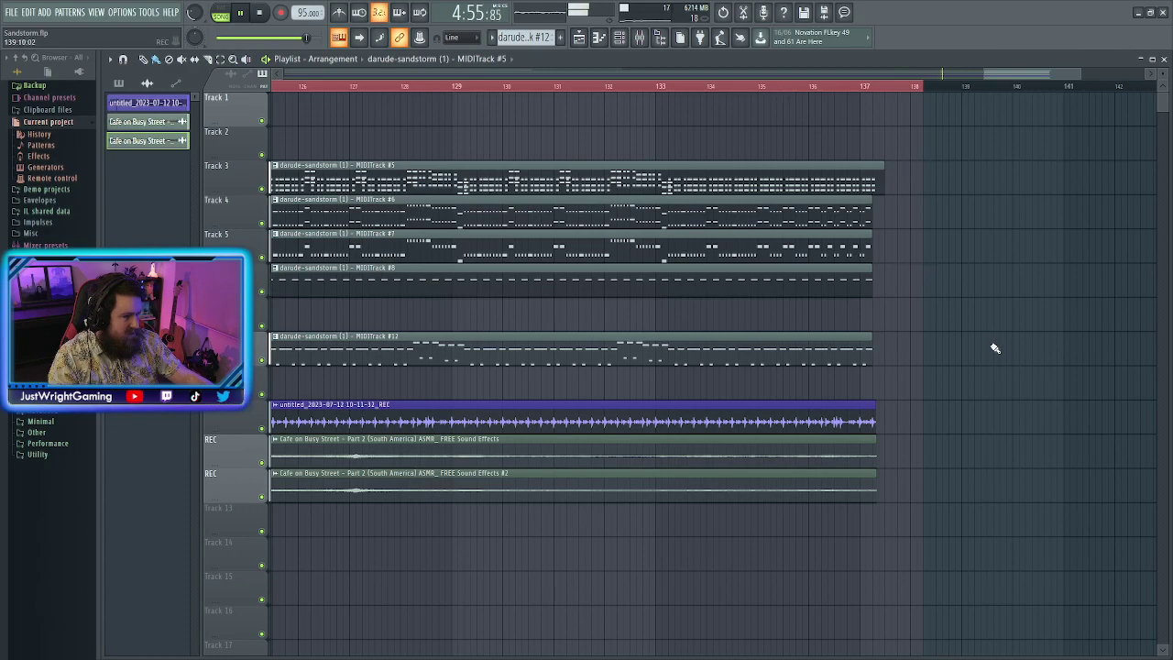
scroll(880, 319, "up", 8, "ctrl")
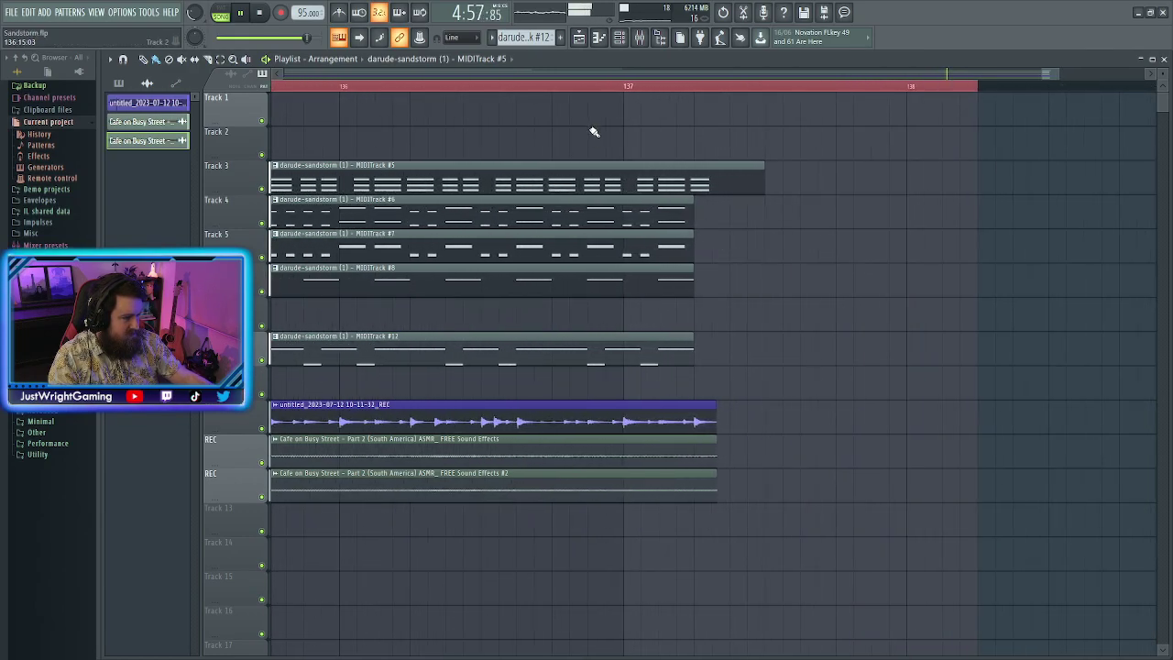
scroll(623, 250, "down", 10, "ctrl")
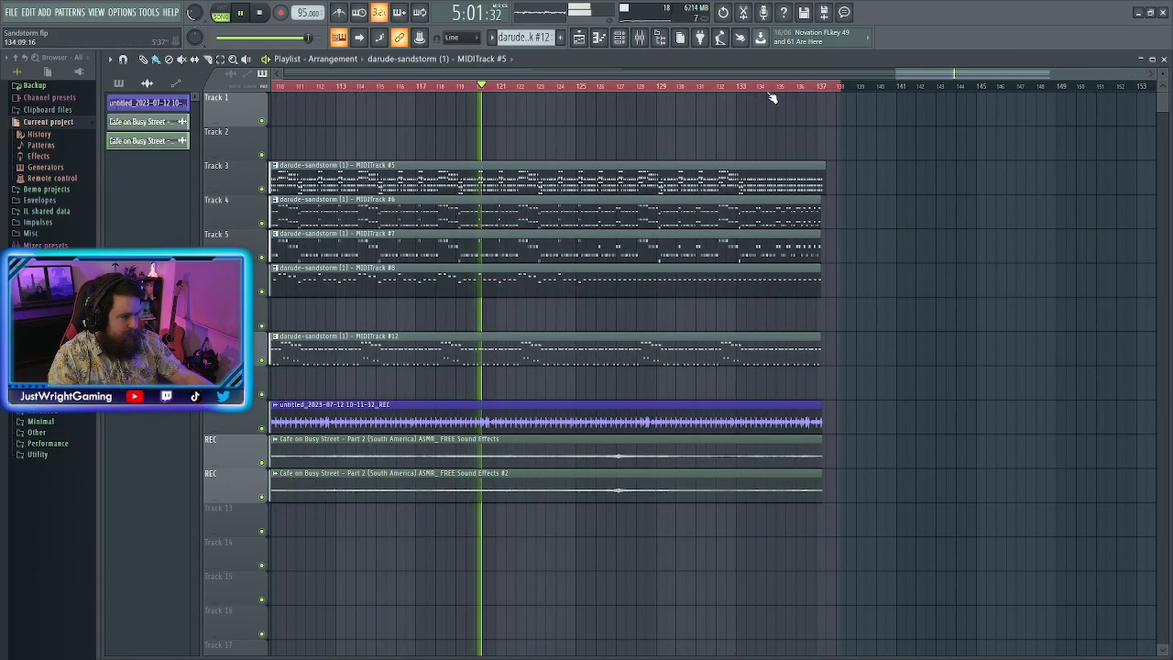
Play the song's ending from bar 135 to check how the clips finish
left_click(779, 86)
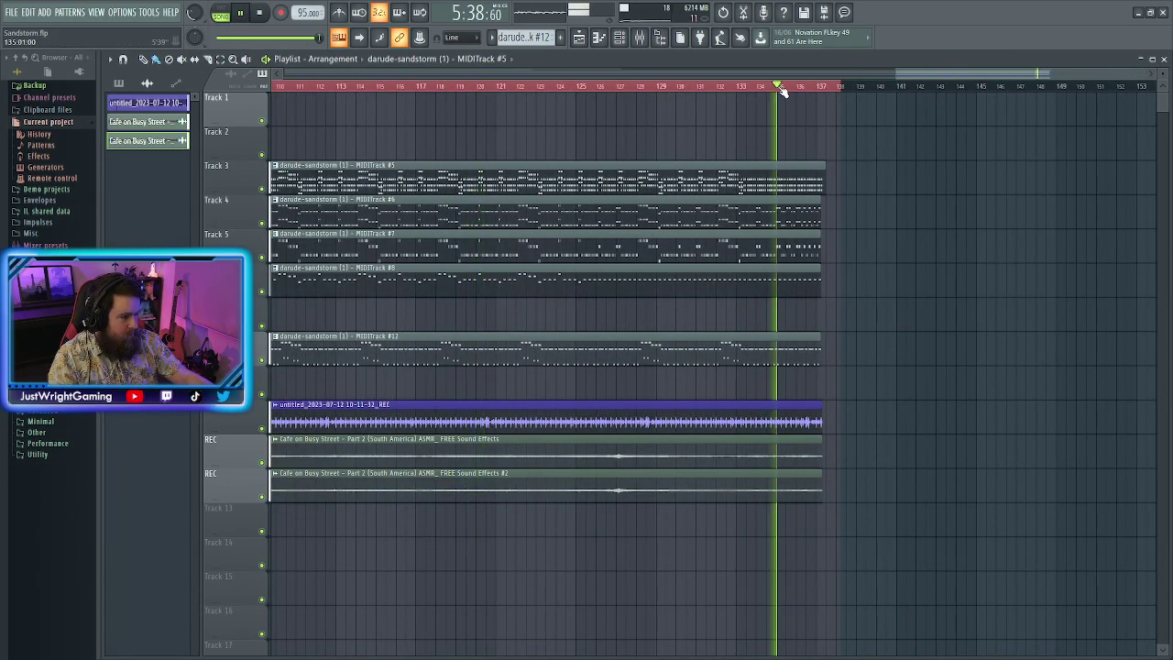
scroll(834, 239, "up", 4, "ctrl")
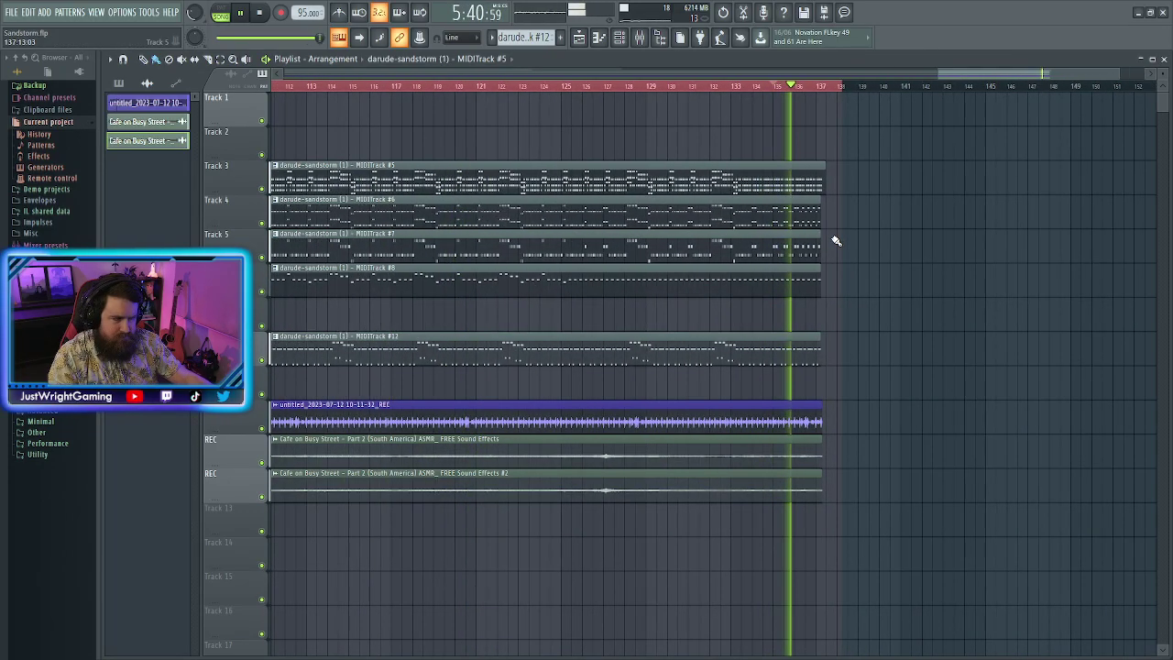
scroll(828, 253, "up", 2, "ctrl")
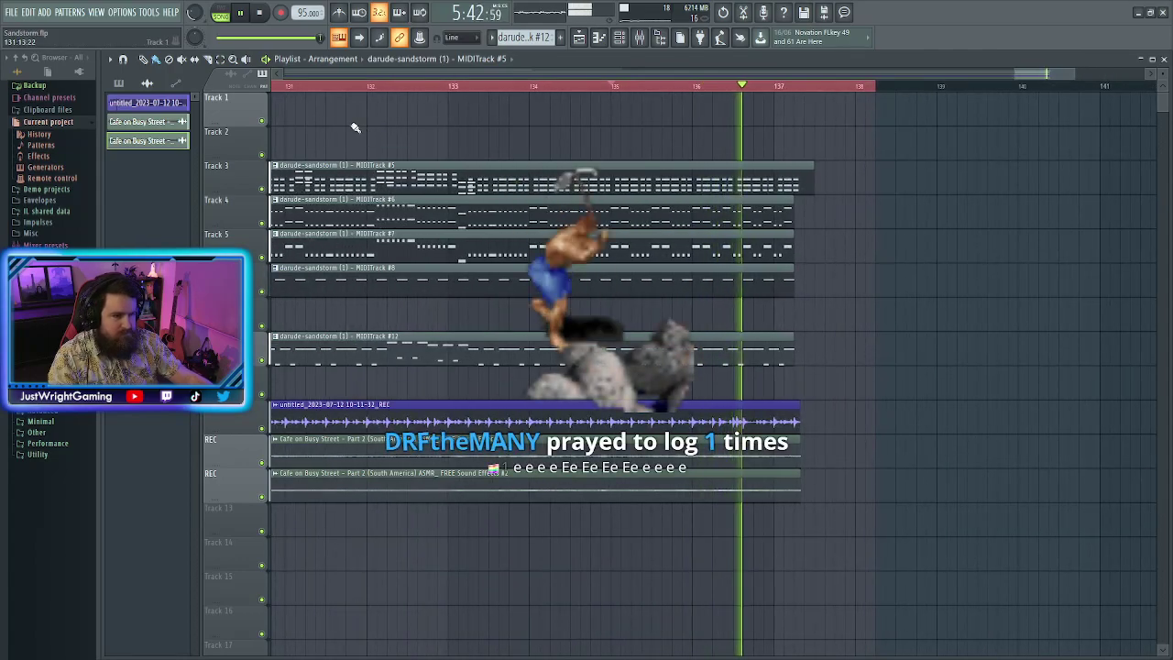
scroll(333, 108, "down", 4, "ctrl")
Play the final section from about bar 98 onward and review the mix across the whole arrangement
left_click(338, 87)
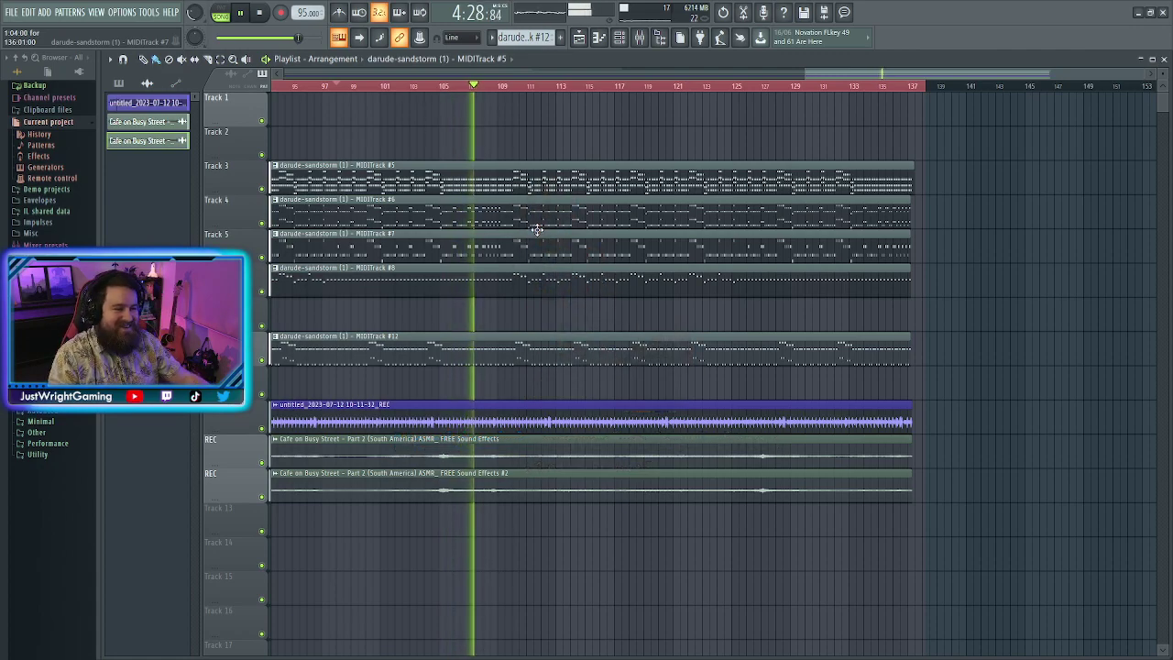
left_click_drag(846, 77, 651, 77)
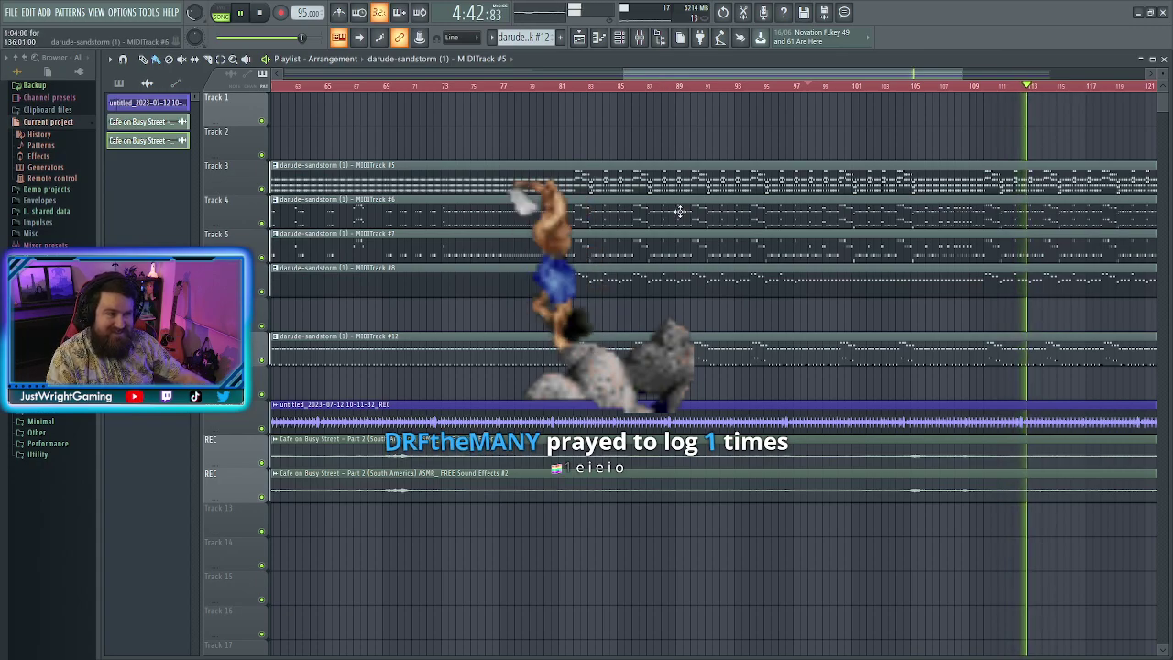
scroll(667, 264, "down", 2)
scroll(673, 240, "down", 2)
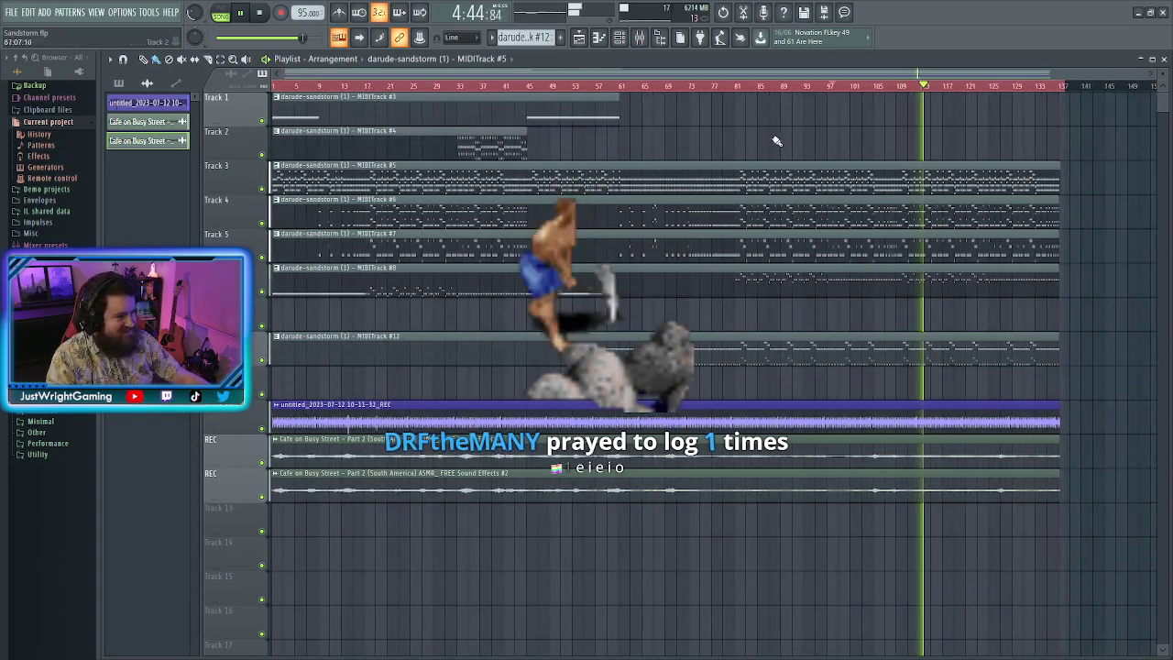
left_click_drag(627, 73, 759, 100)
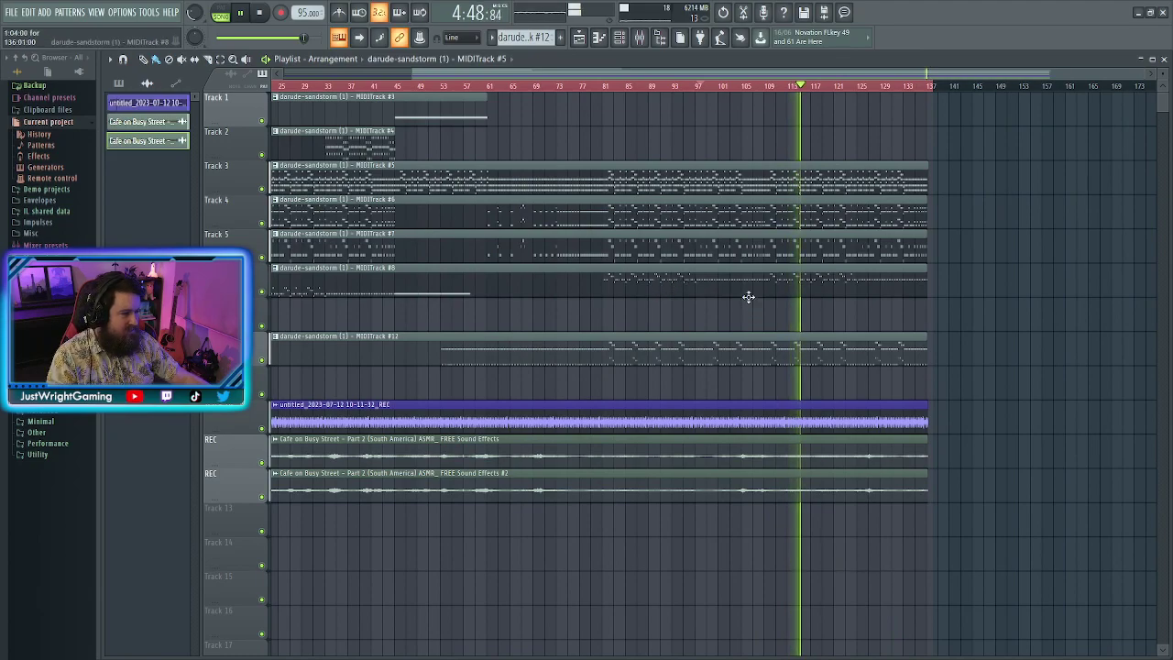
scroll(742, 316, "left", 3)
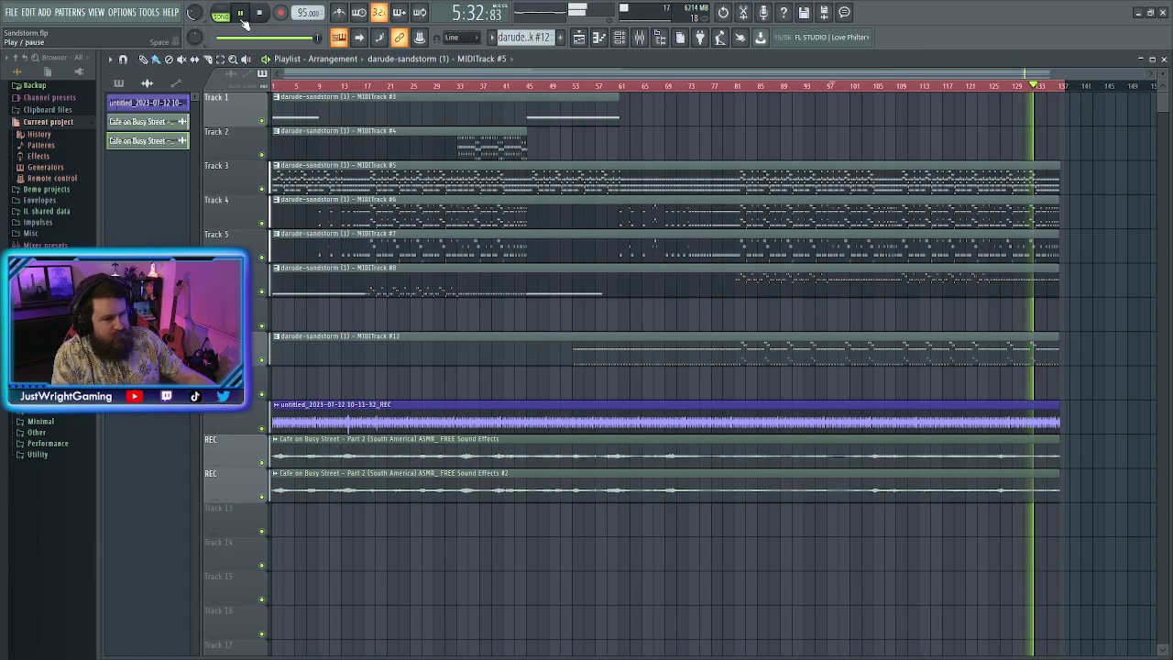
Raise the Insert 5 mixer fader to about 4.9 dB and return to the playlist
left_click(641, 40)
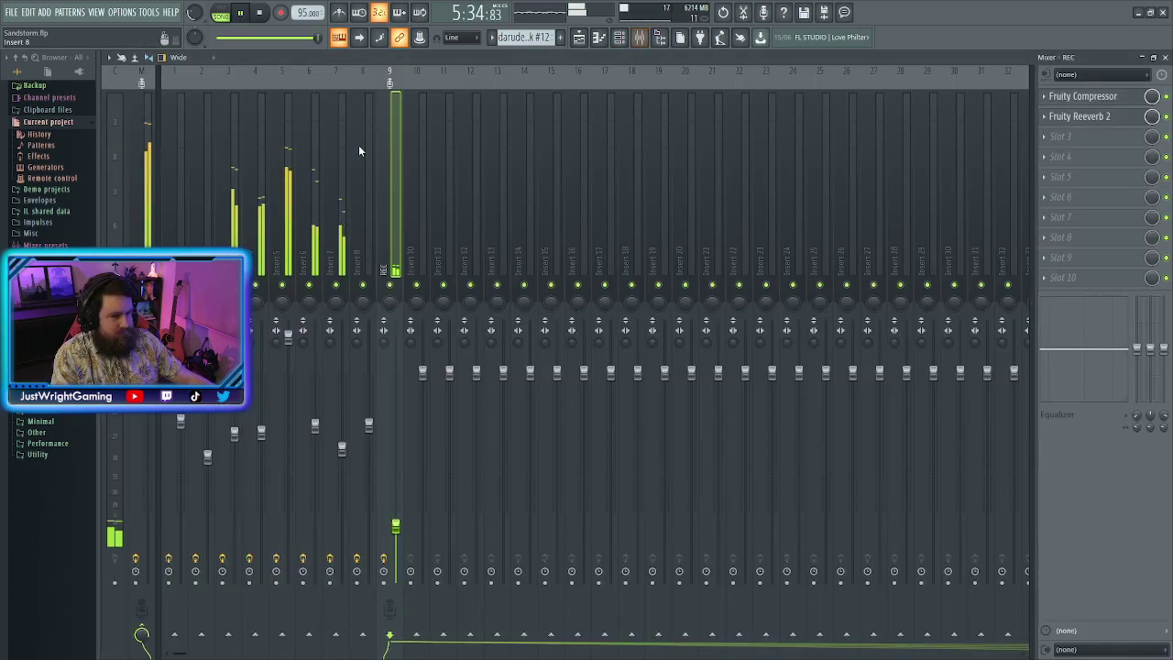
left_click(294, 364)
left_click_drag(293, 340, 295, 333)
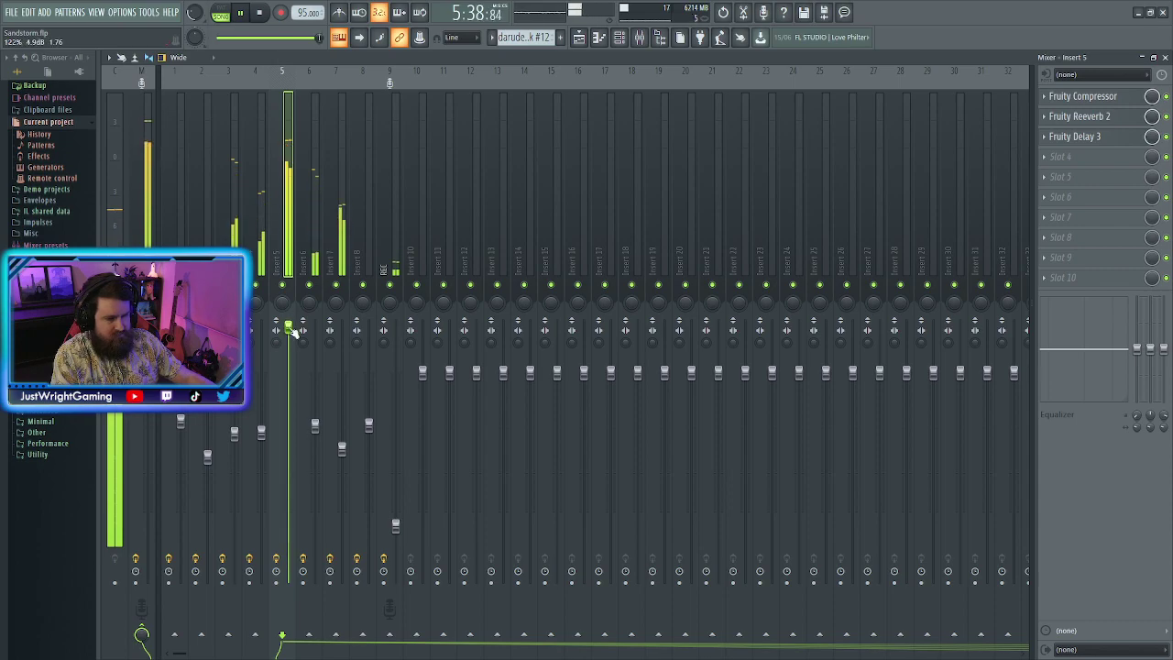
key("F5")
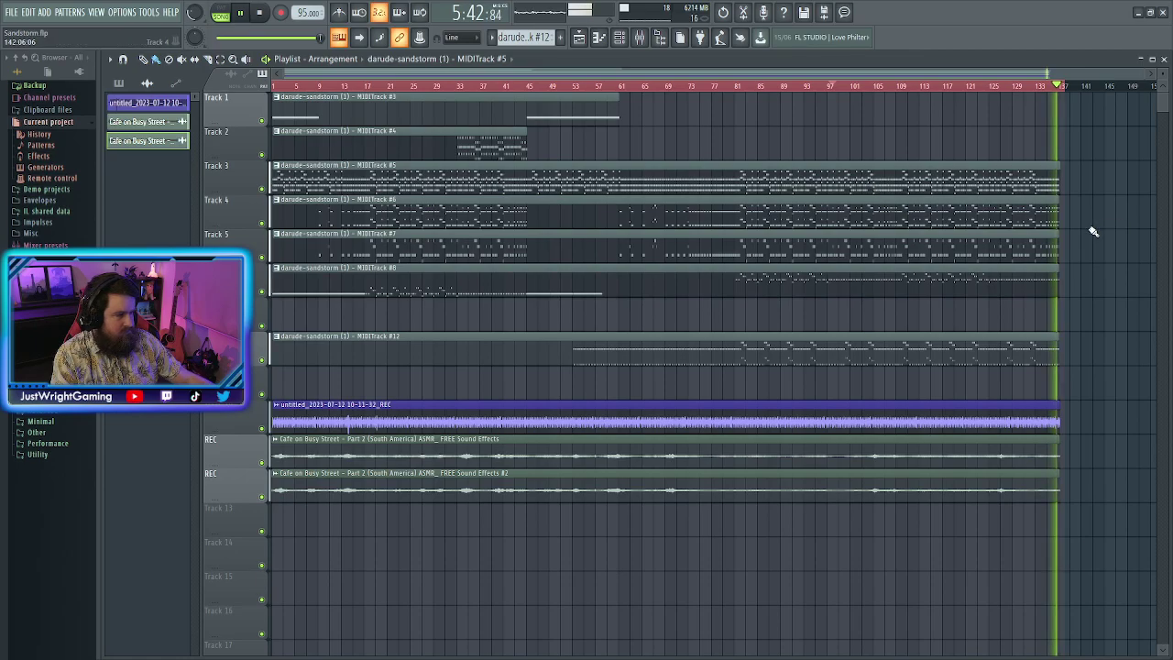
Stop playback at the song's end and replay the opening from about bar 5
scroll(1090, 243, "up", 4, "ctrl")
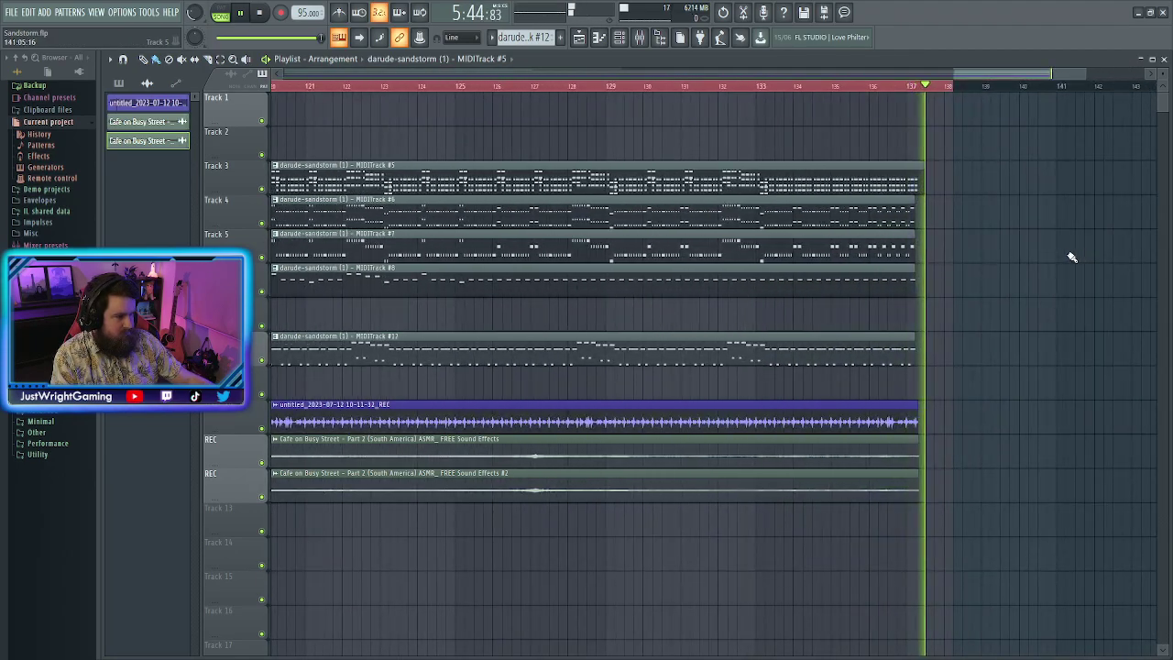
left_click(260, 14)
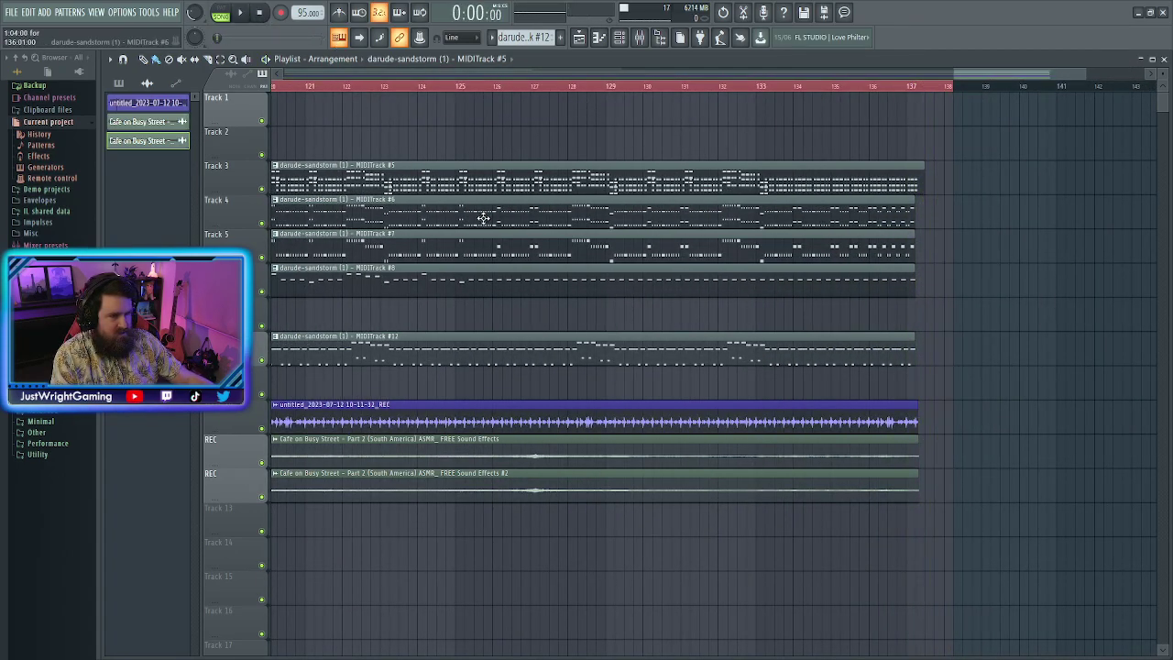
scroll(480, 214, "down", 4, "ctrl")
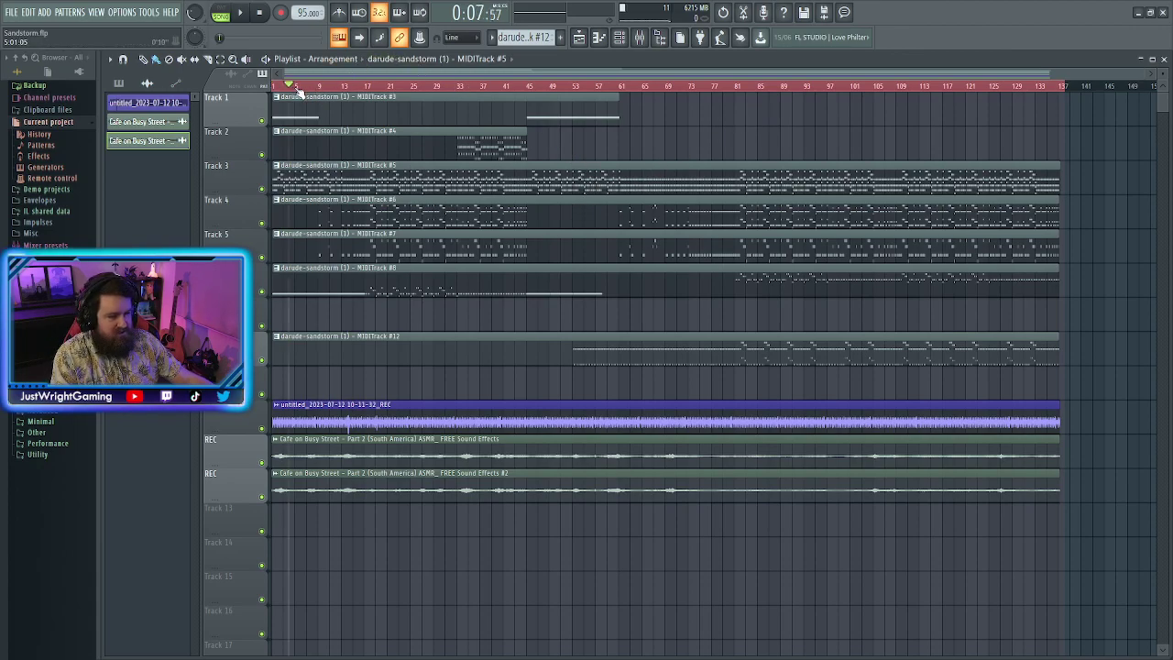
scroll(298, 91, "up", 5)
key("space")
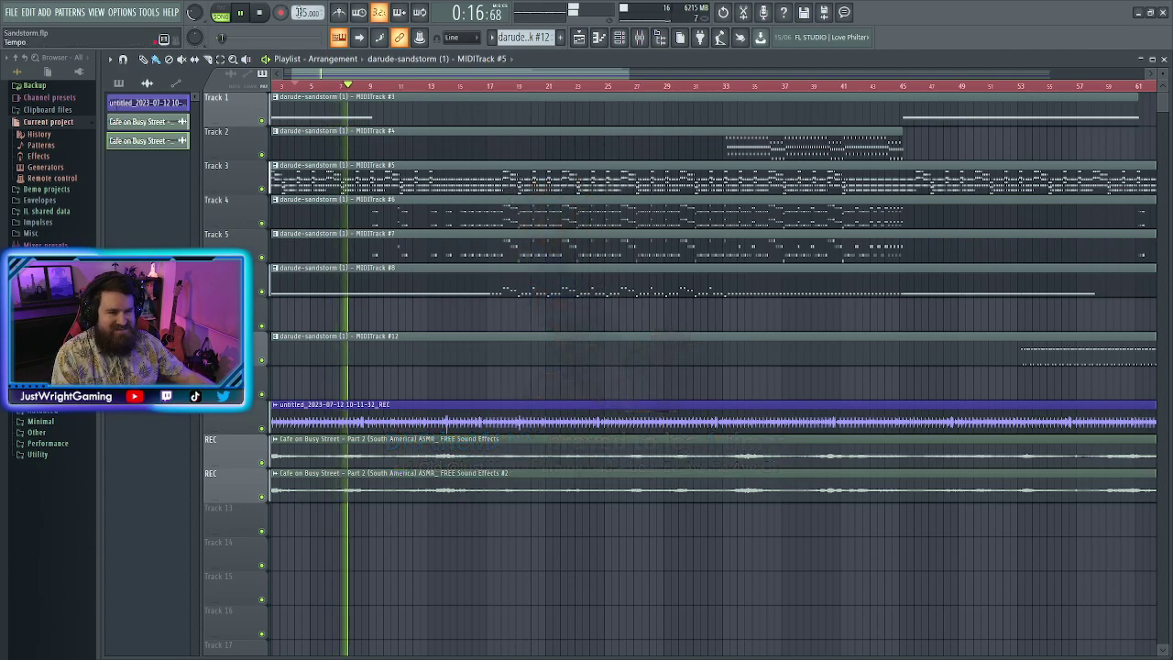
Adjust the EQ of the Upright Bass channel's instrument, setting the mids to about 0.635
left_click(642, 39)
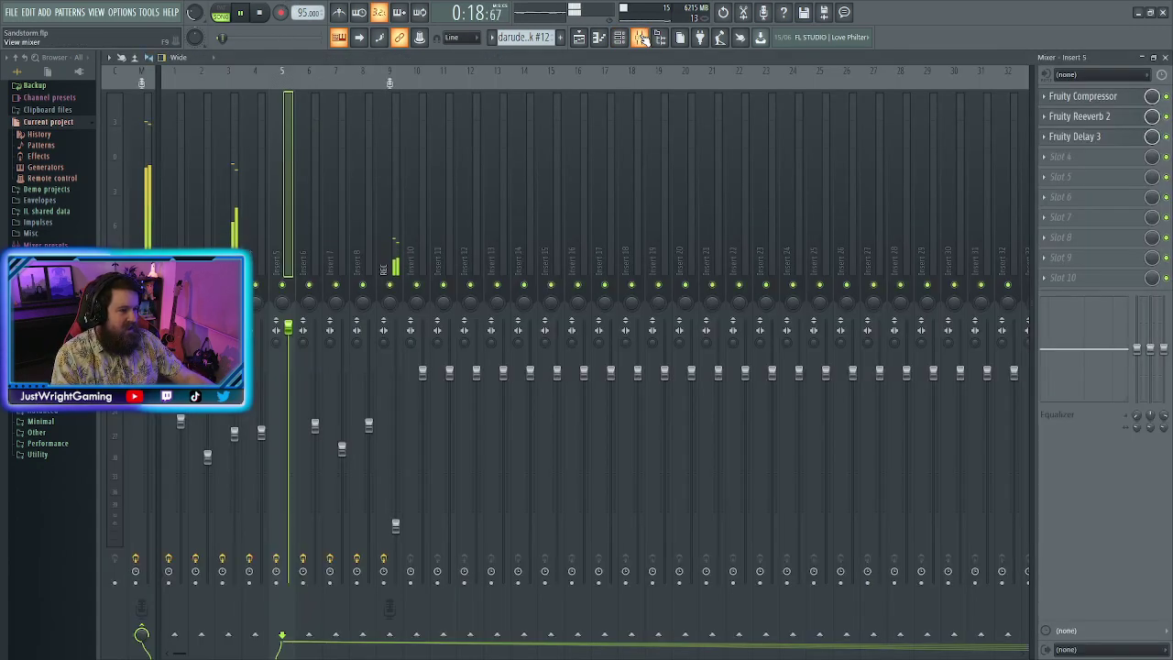
left_click(641, 38)
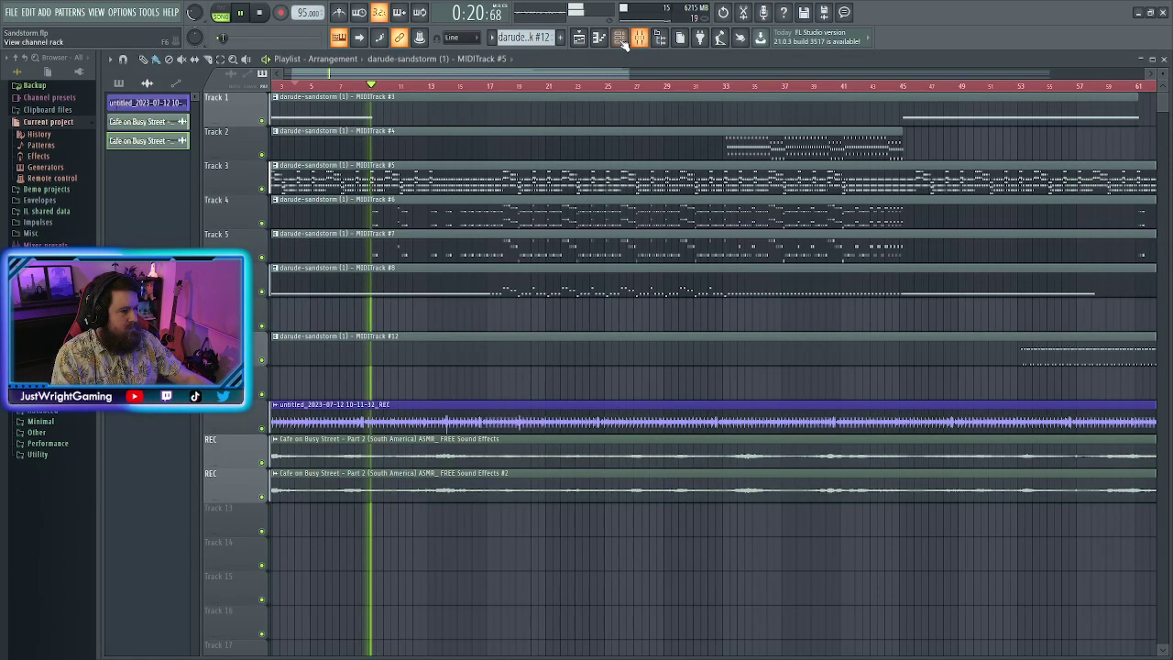
left_click(620, 39)
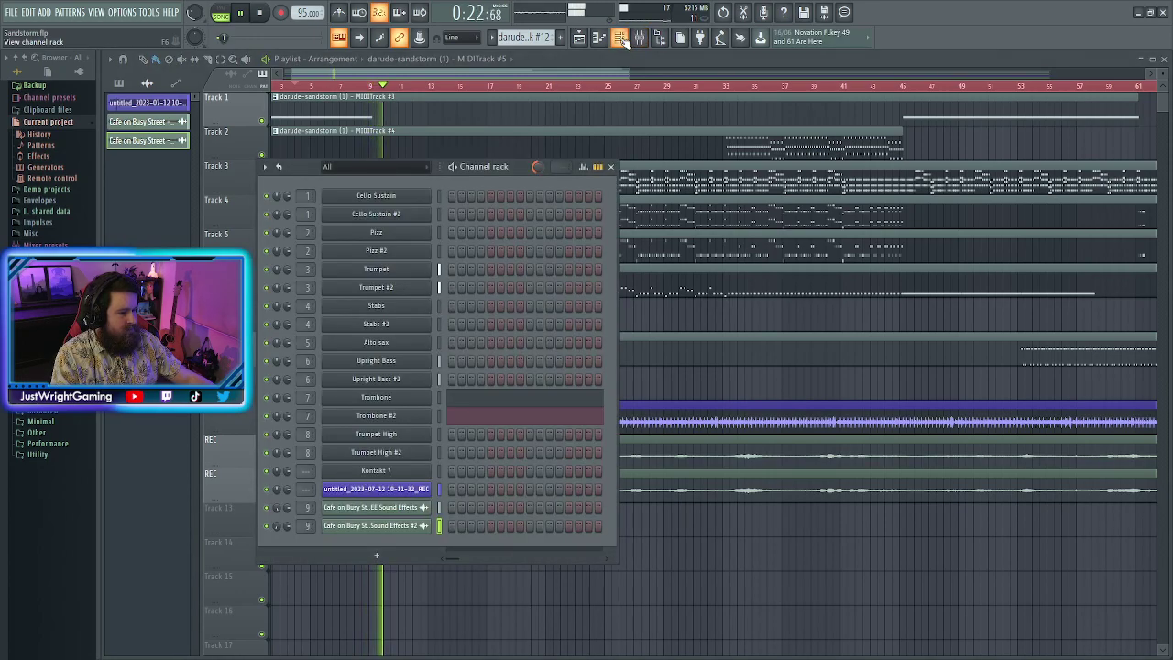
left_click(405, 361)
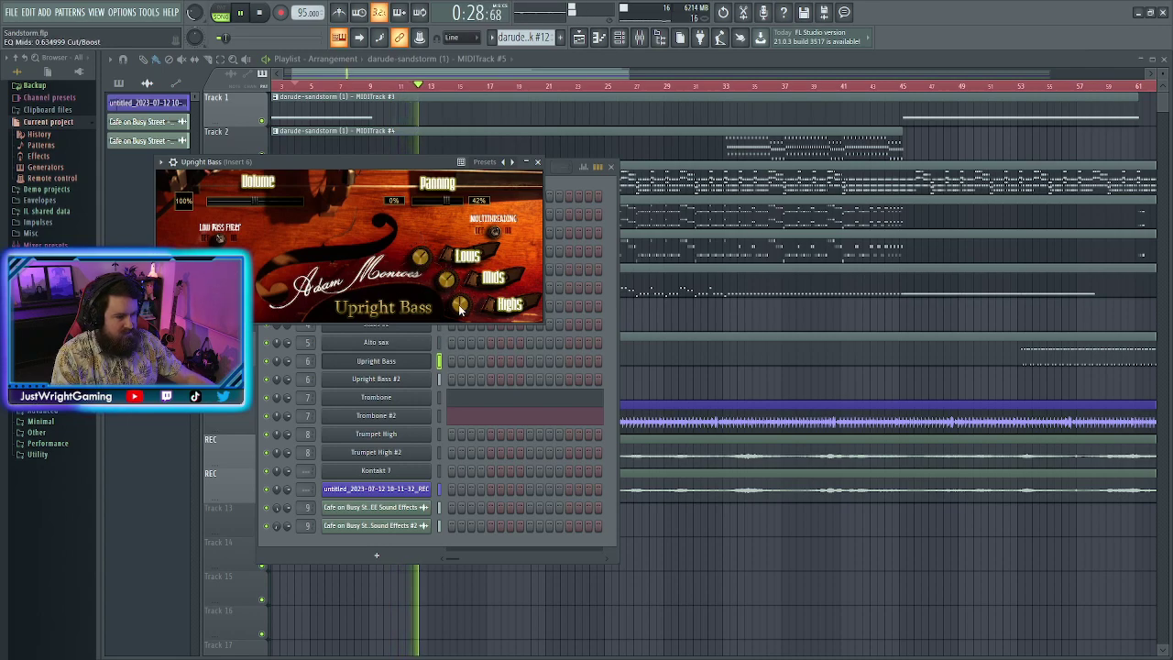
left_click(537, 162)
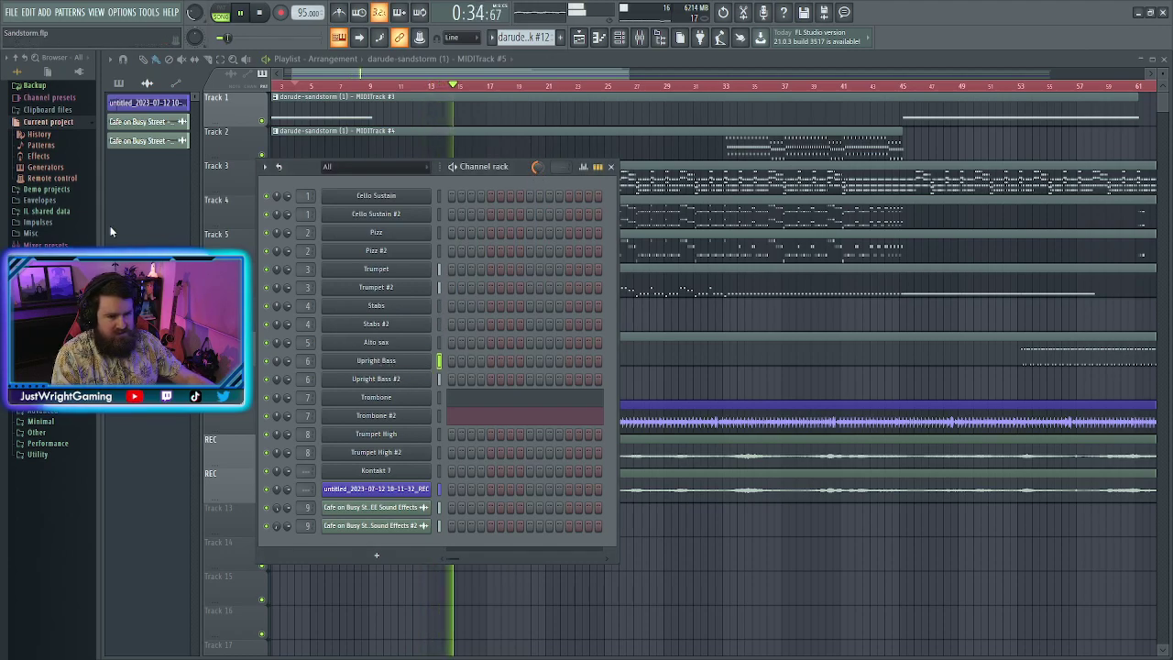
Adjust the EQ of the Upright Bass #2 instrument, setting the highs to about 0.595, and return to the playlist
left_click(376, 378)
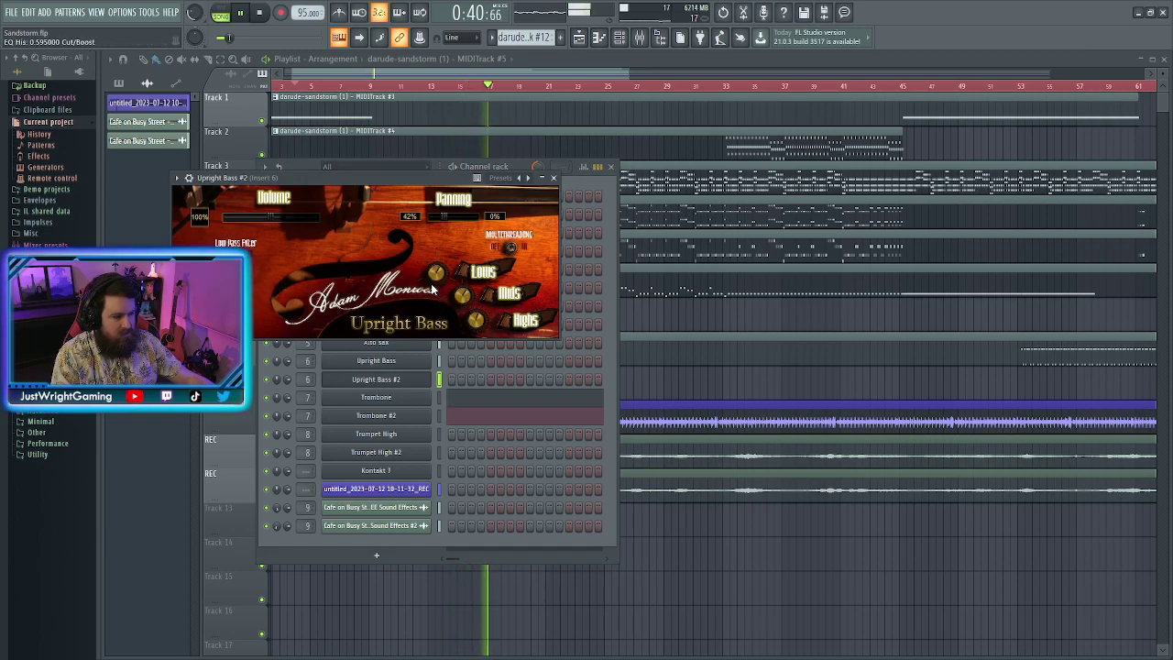
left_click(553, 177)
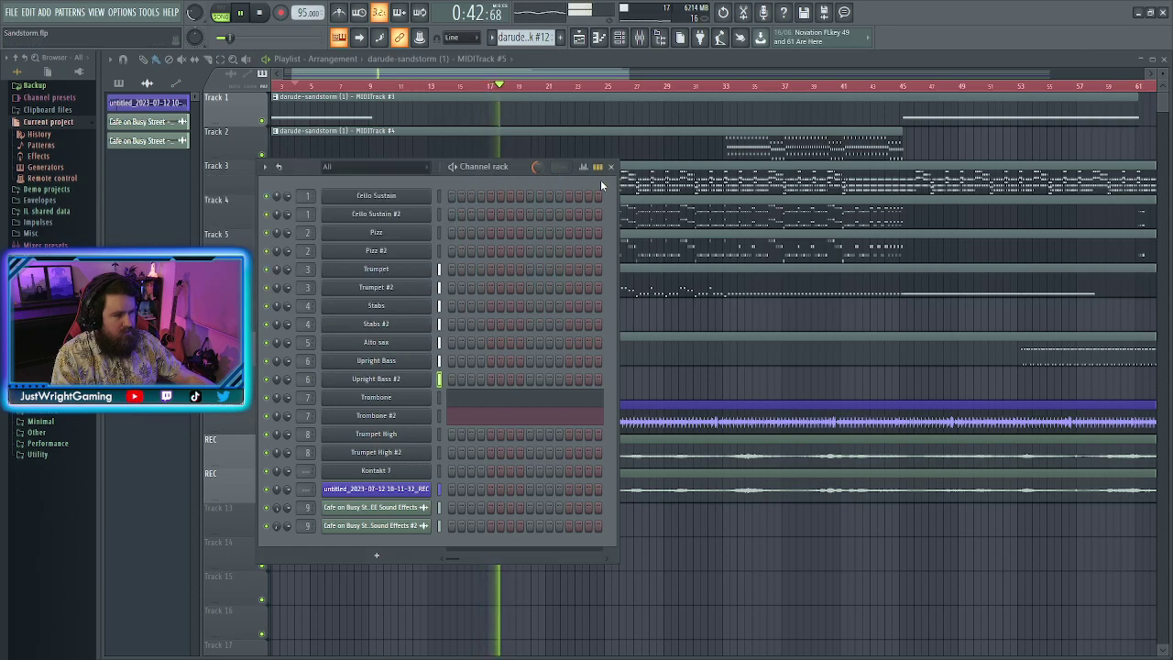
left_click(611, 166)
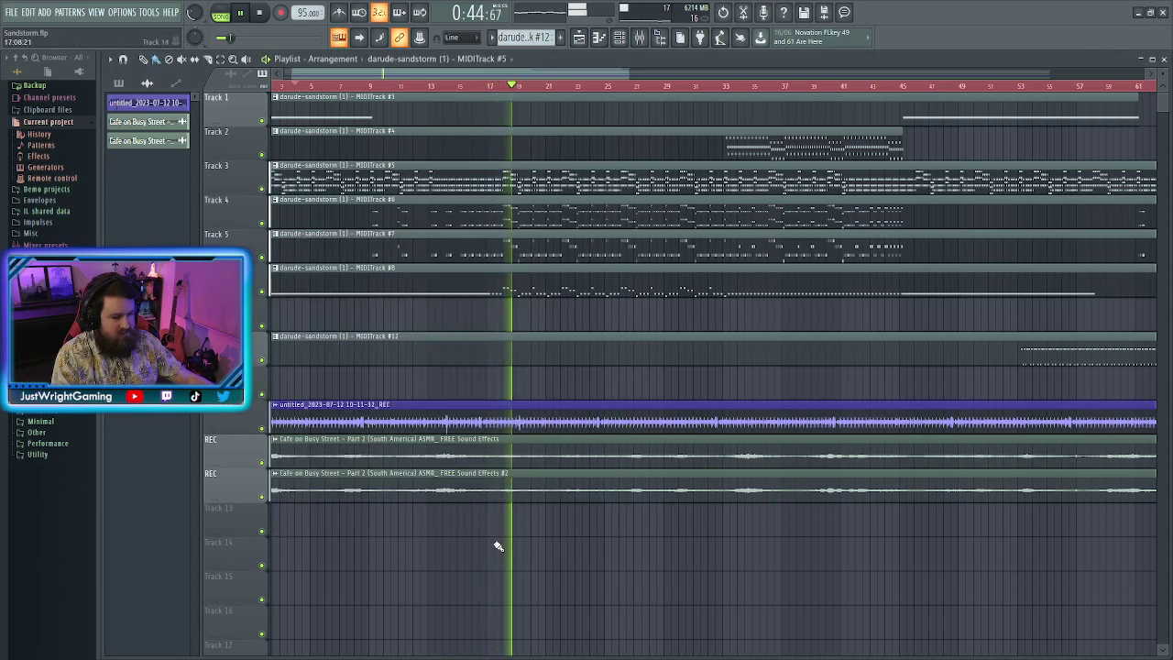
Review the MIDITrack #8 notes of Upright Bass and Upright Bass #2 in the piano roll, then return to the playlist
double_click(435, 281)
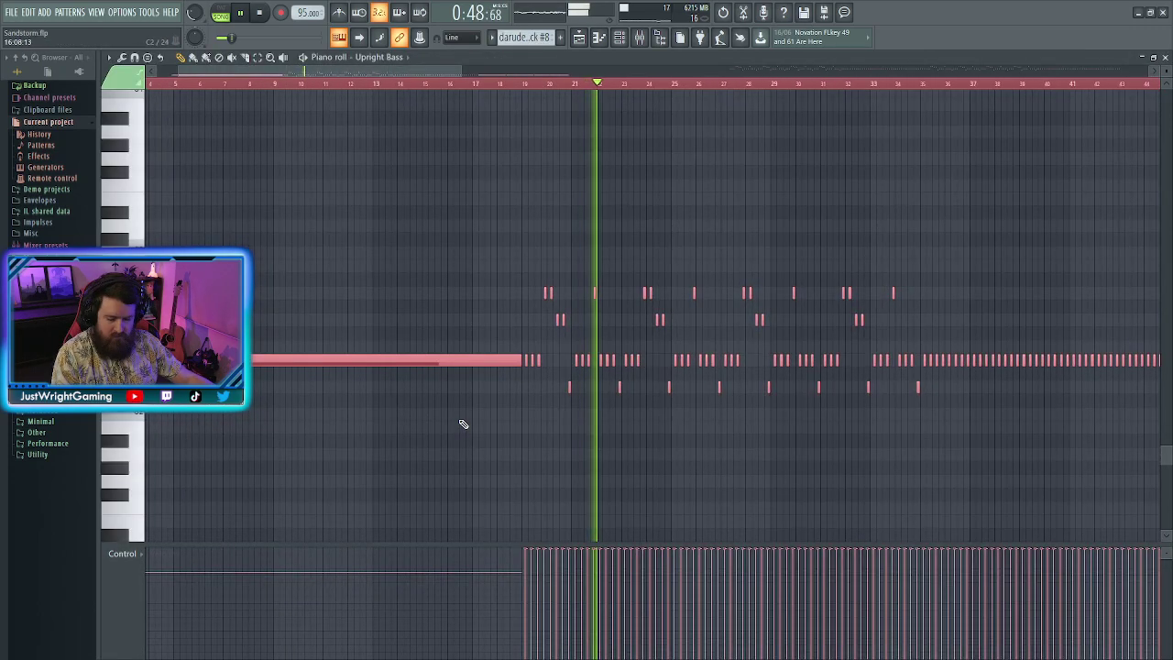
left_click(469, 429)
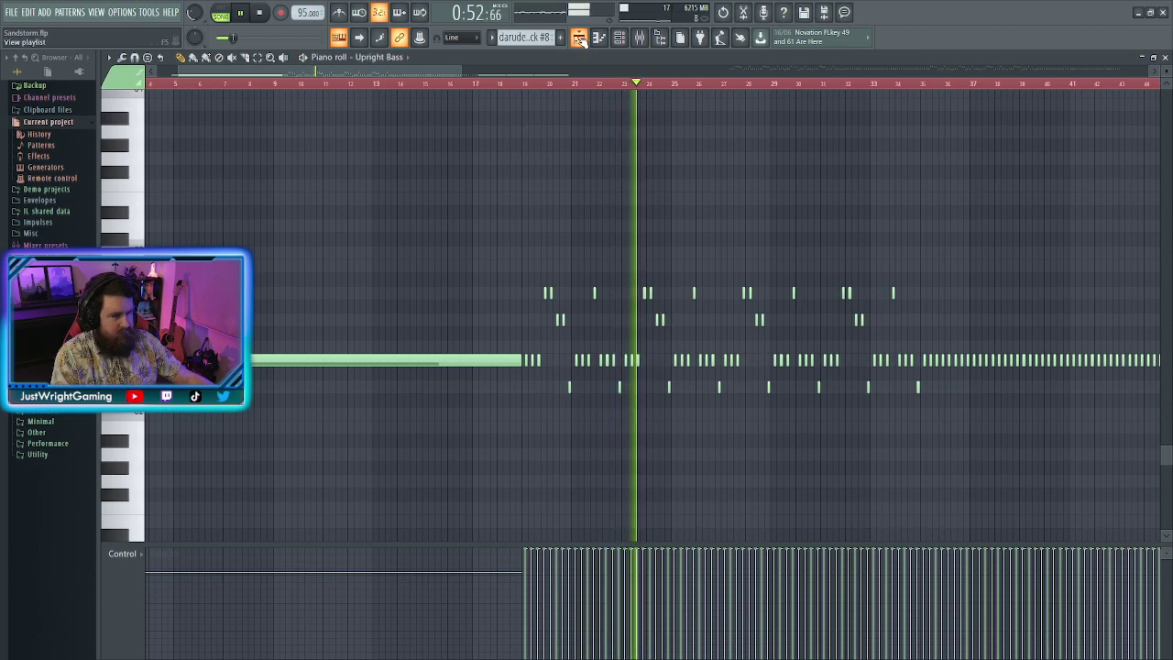
key("ctrl+a")
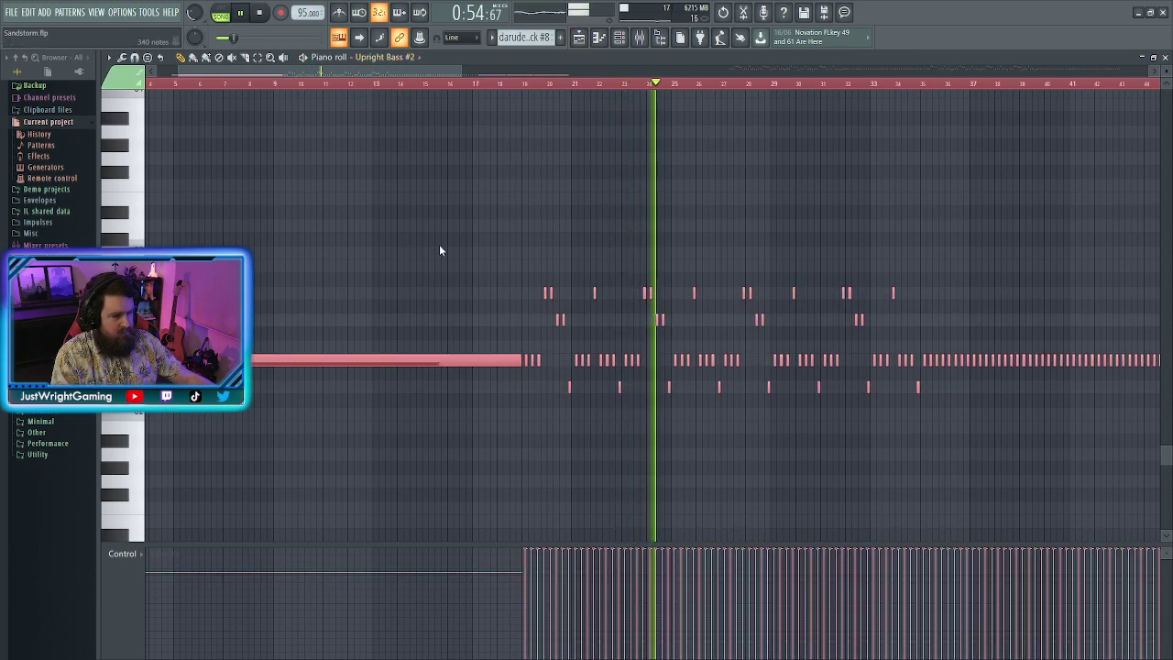
key("alt+c")
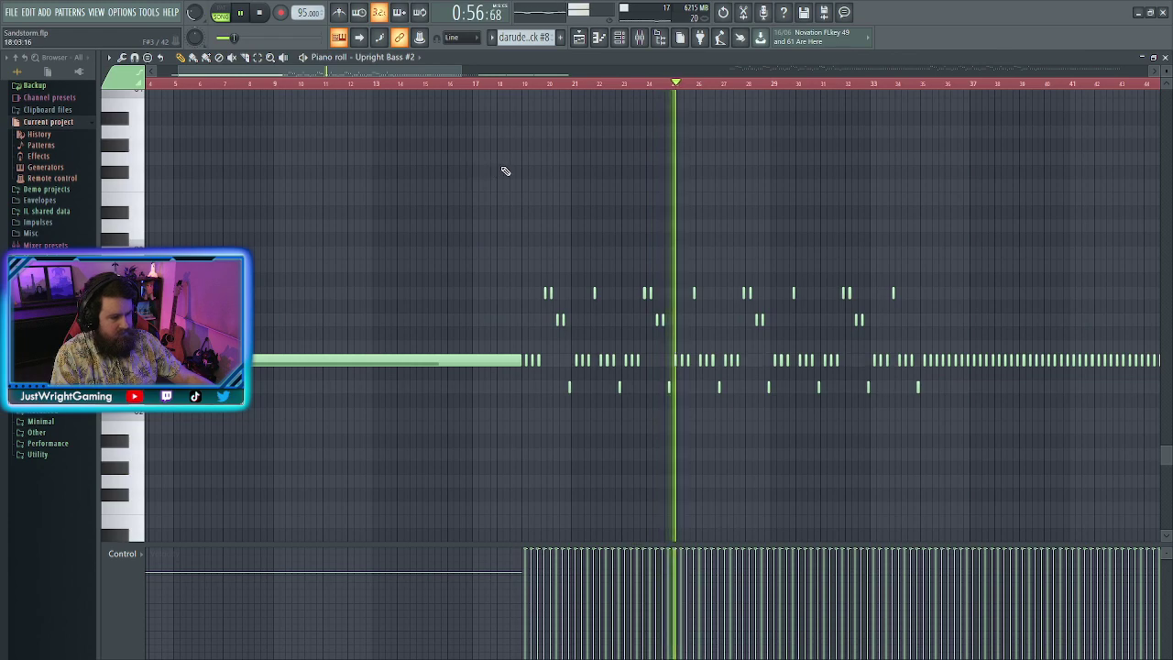
key("F5")
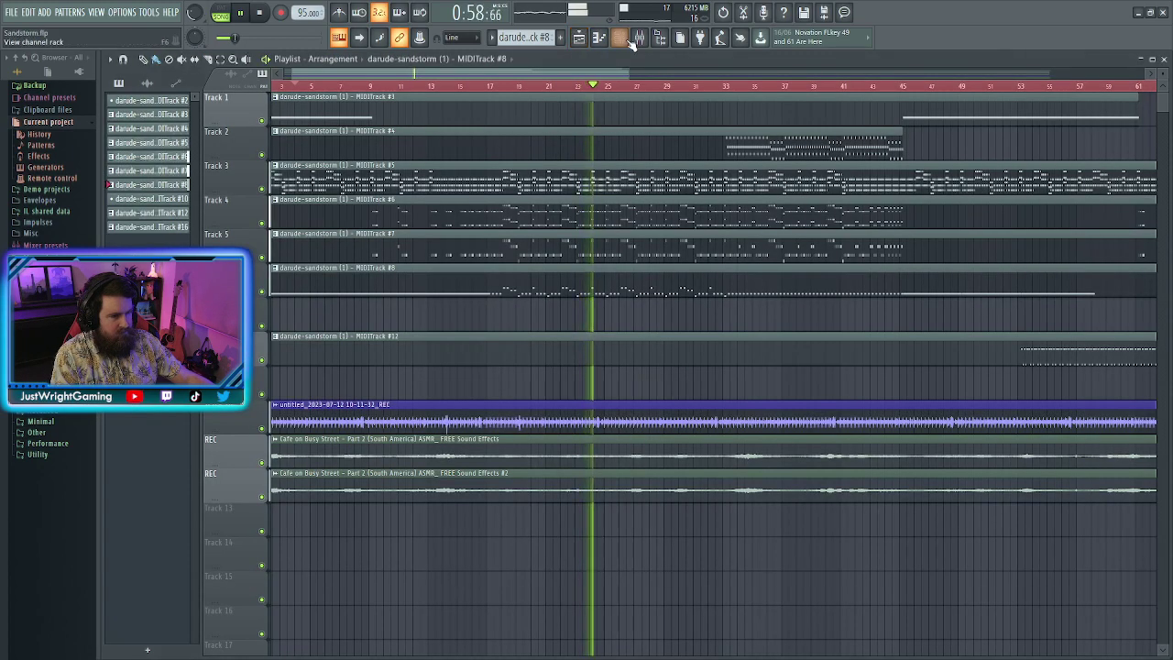
Move all MIDITrack #8 notes of Upright Bass and Upright Bass #2 up one octave
double_click(518, 292)
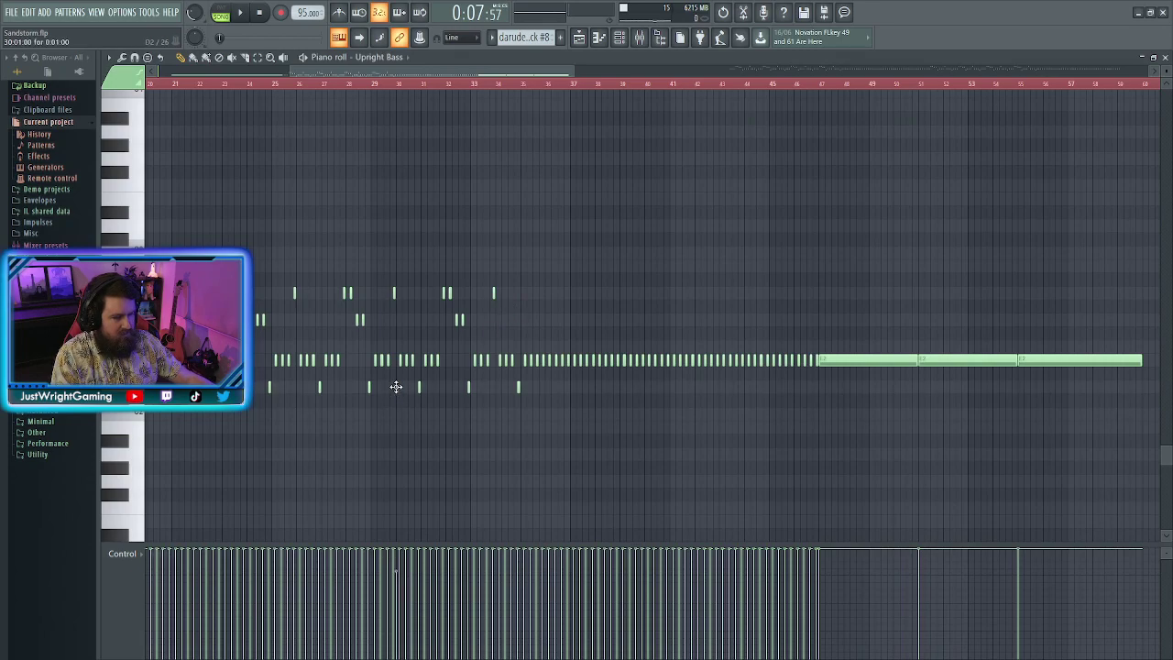
scroll(344, 386, "up", 8)
key("ctrl+a")
mouse_move(421, 388)
left_mouse_down()
mouse_move(428, 215)
mouse_move(427, 239)
left_mouse_up()
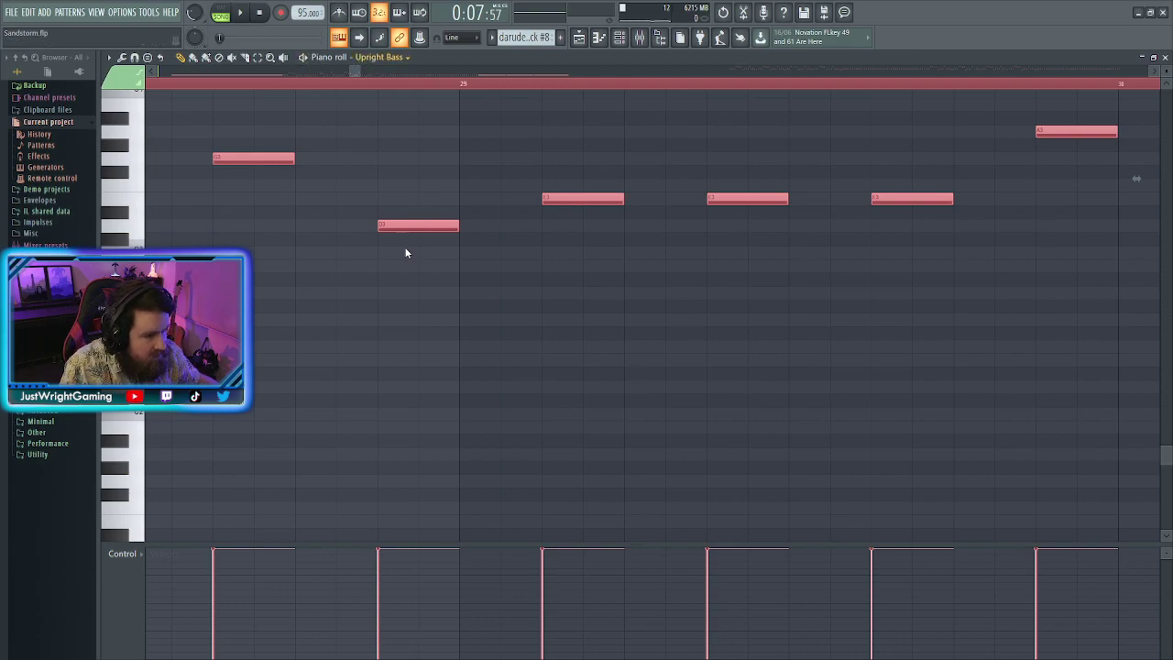
key("ctrl+z")
key("ctrl+a")
left_click_drag(412, 385, 418, 214)
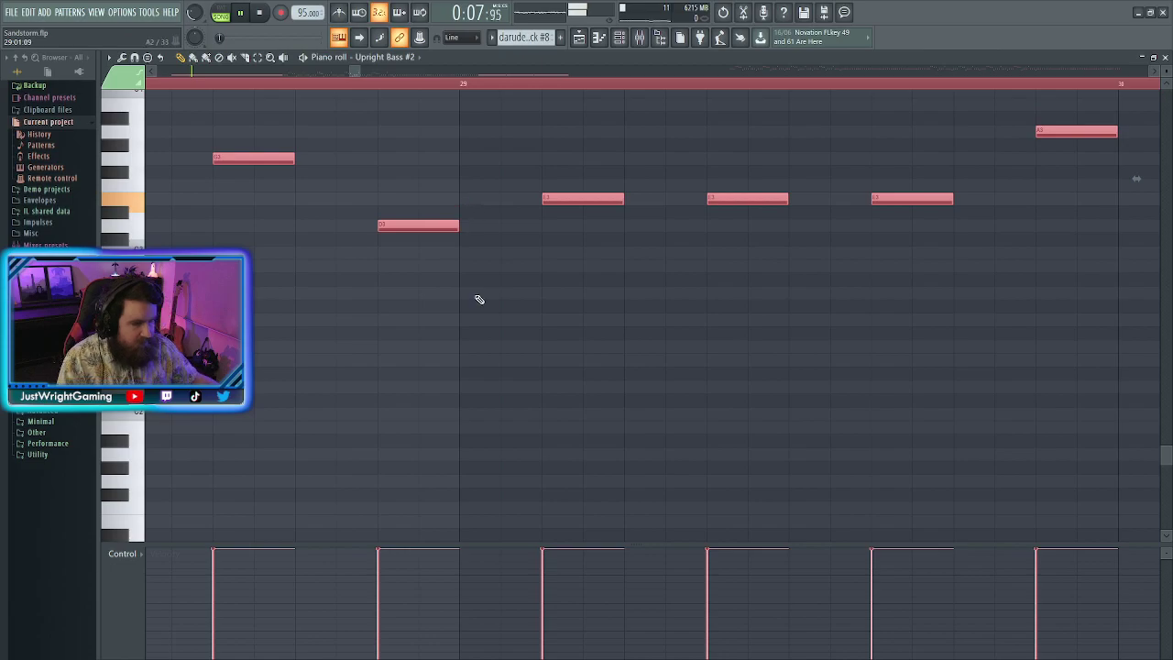
Play the Upright Bass #2 notes from about bar 19 and examine the bass line through its sustained closing notes
scroll(484, 340, "down", 10)
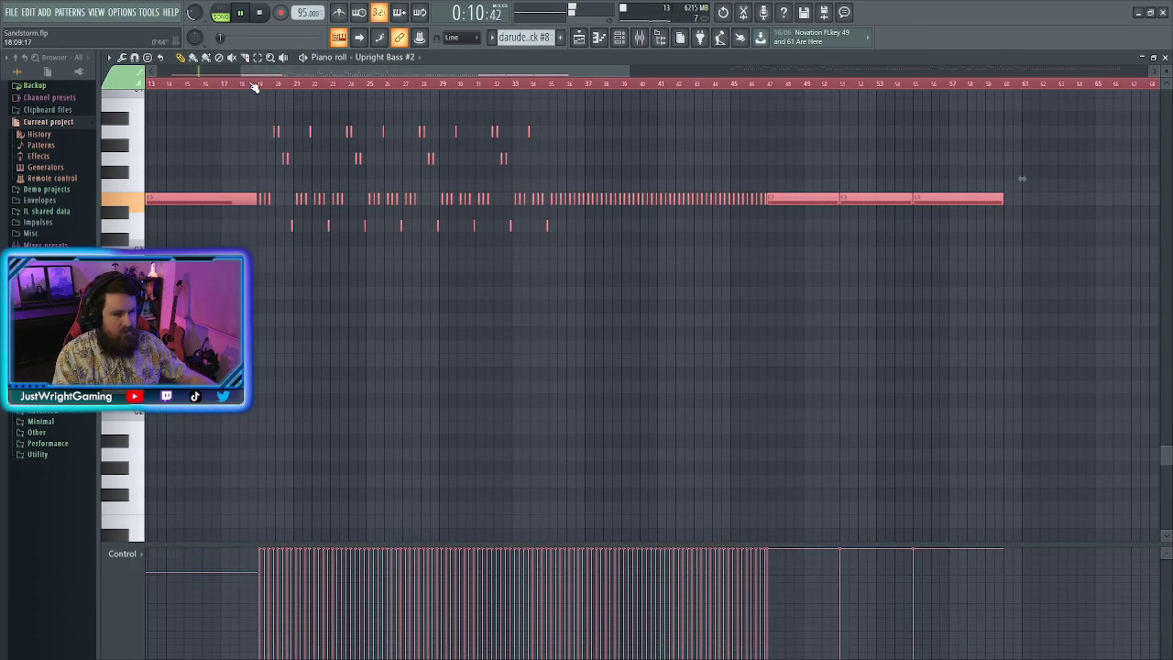
left_click(251, 84)
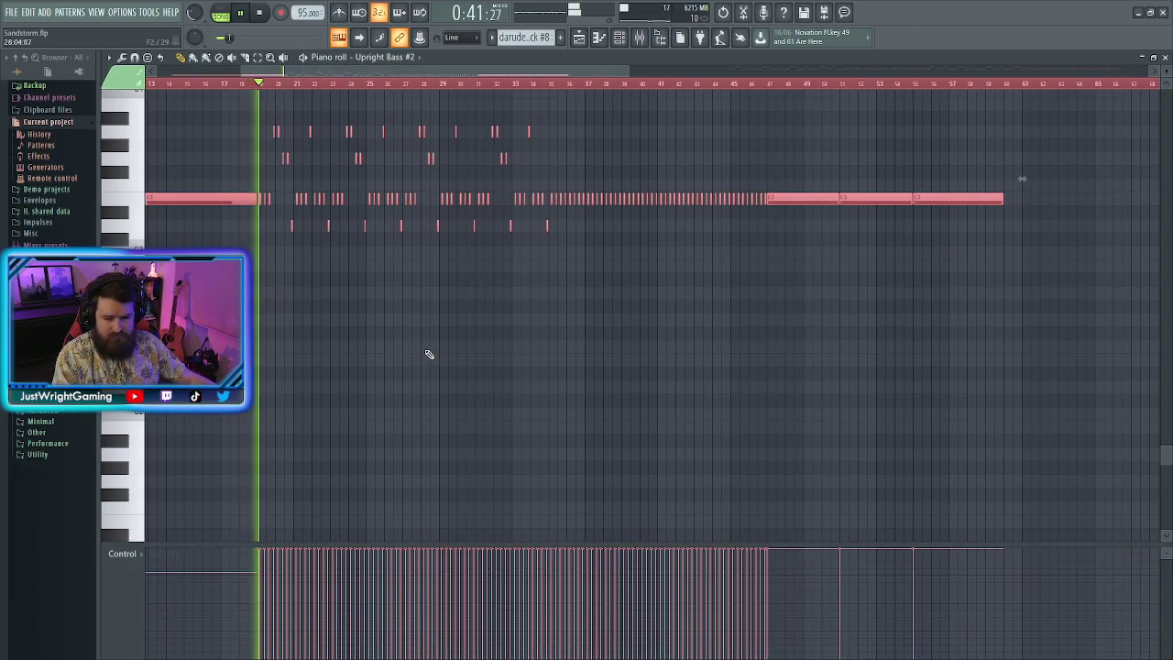
key("ctrl+d")
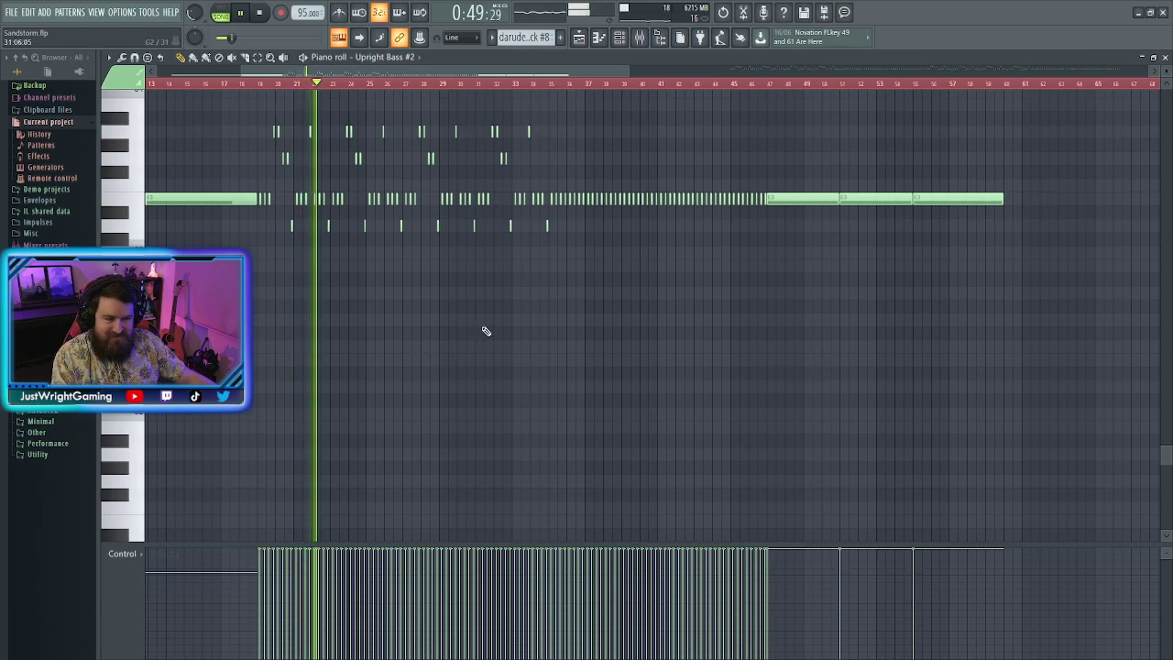
scroll(283, 191, "up", 6)
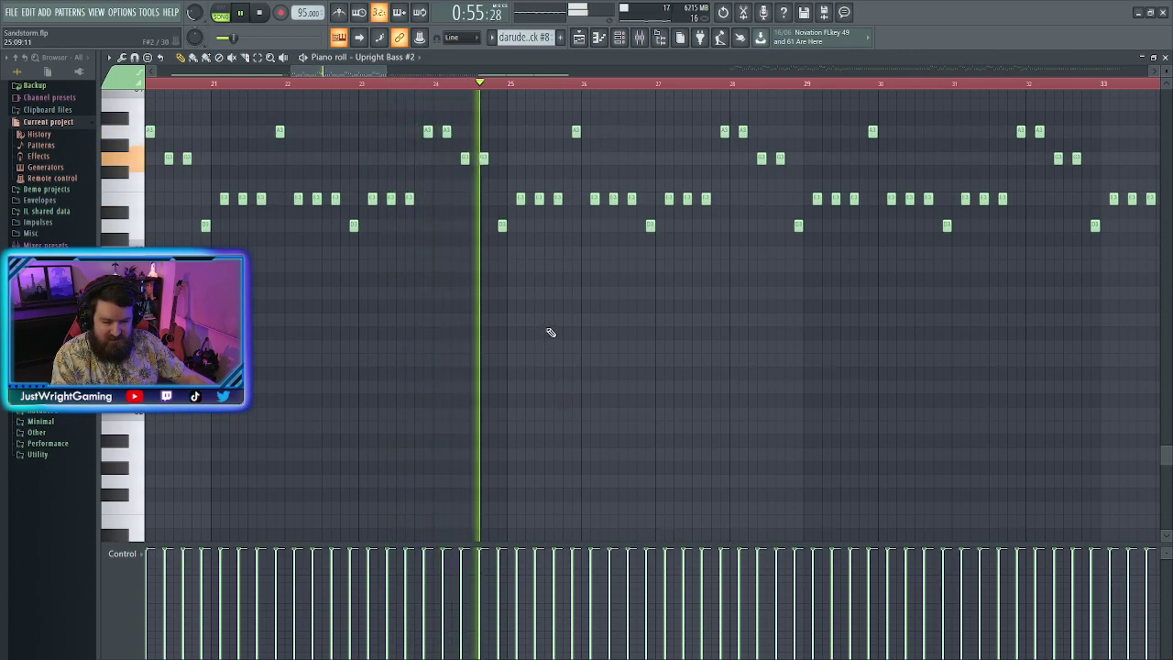
scroll(579, 341, "down", 4)
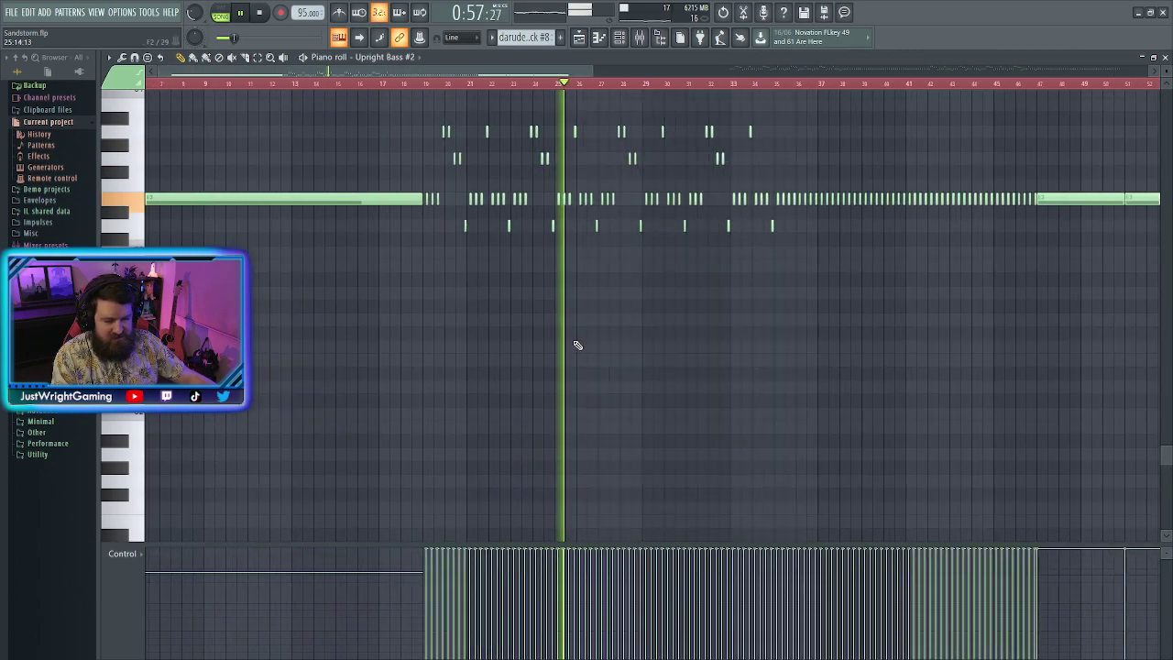
scroll(579, 343, "down", 3)
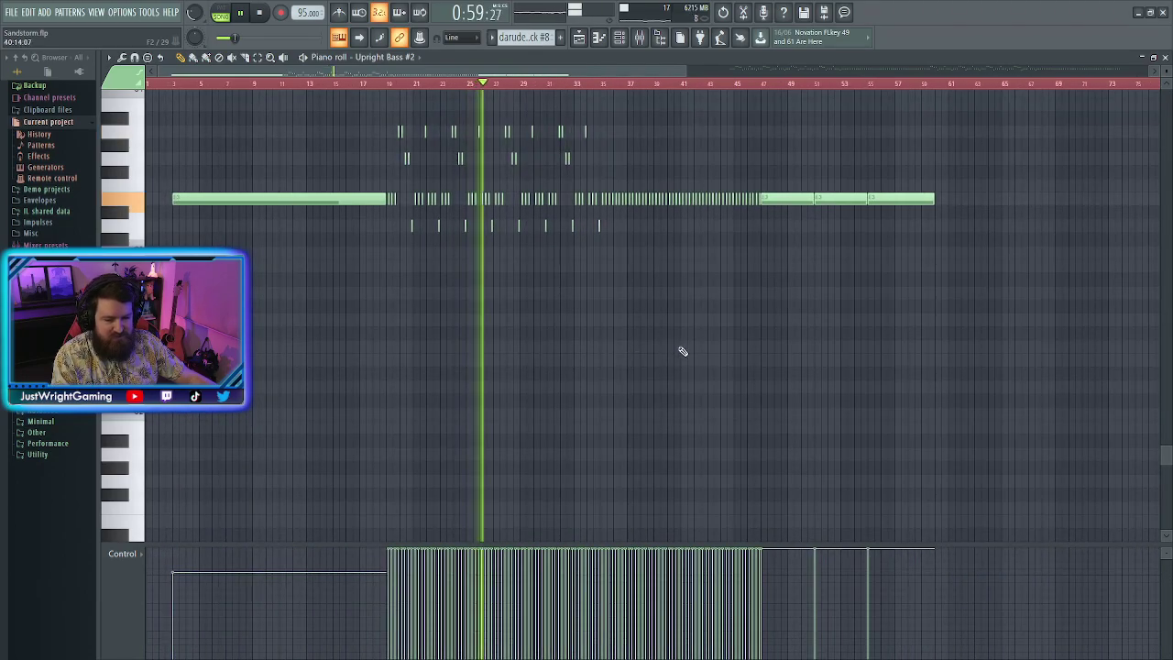
scroll(720, 335, "up", 4)
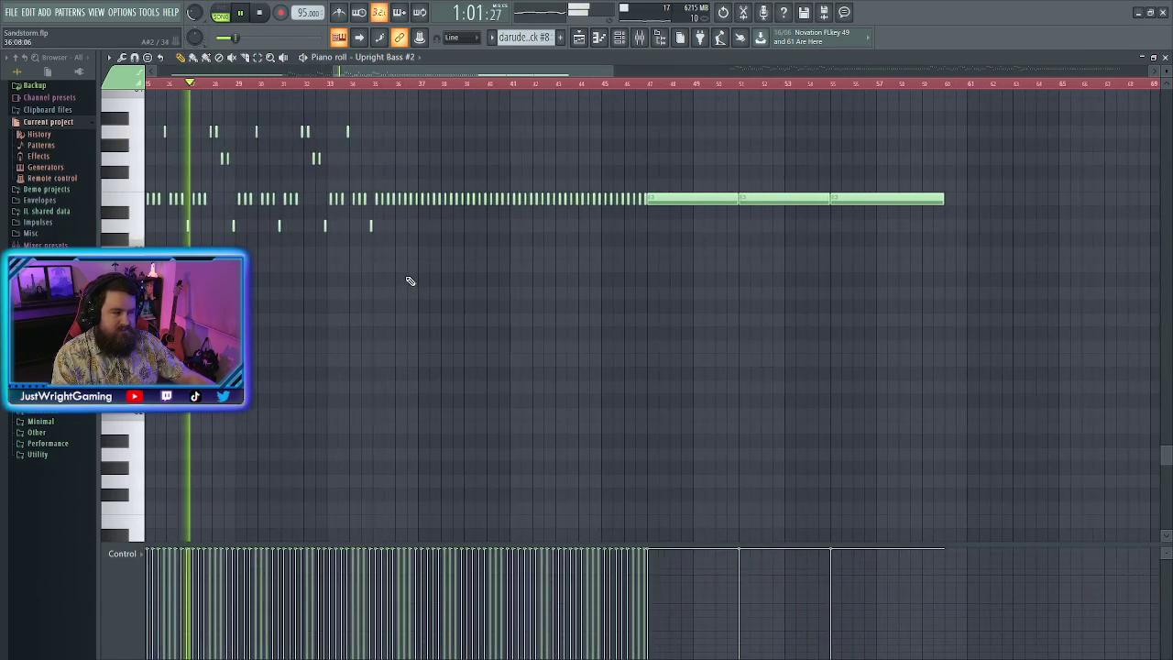
scroll(410, 280, "up", 1)
scroll(440, 279, "left", 3)
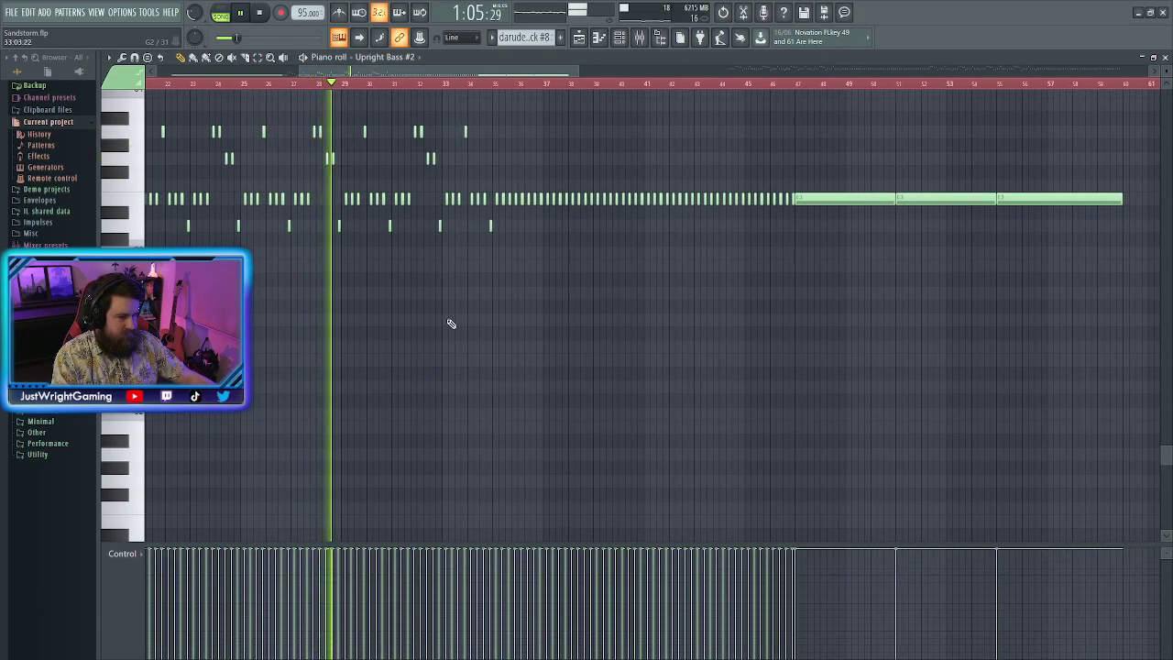
Copy the Fruity Delay 3 effect from mixer Insert 5 to the third effect slot of Insert 6
key("F5")
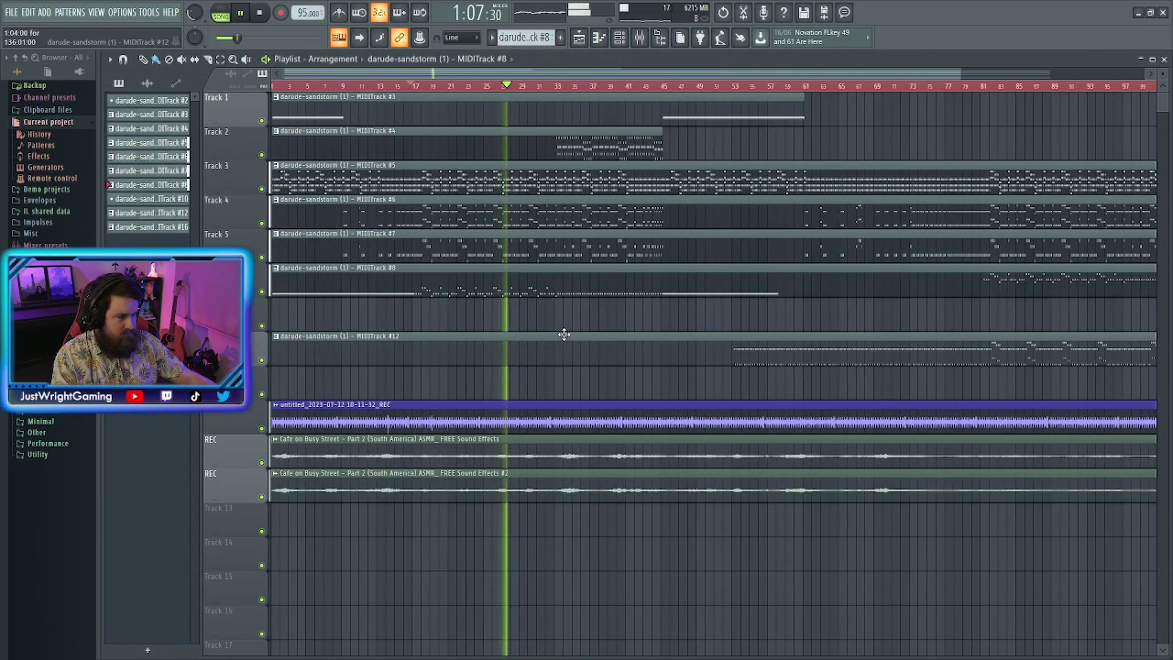
scroll(564, 334, "down", 3)
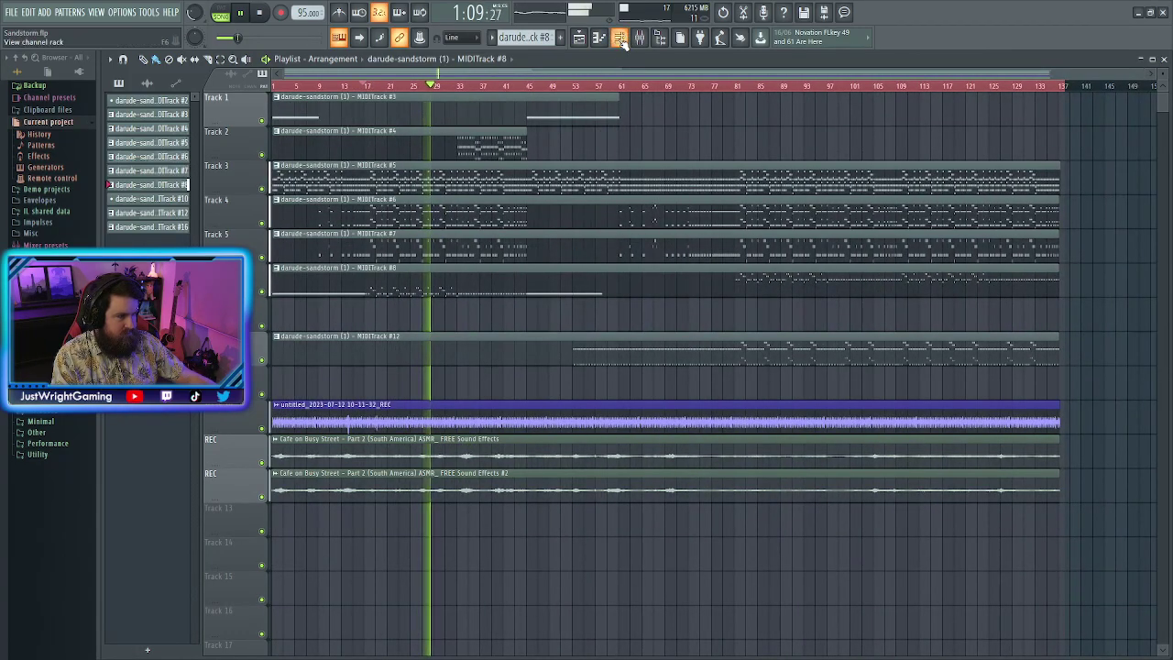
left_click(620, 39)
left_click(640, 37)
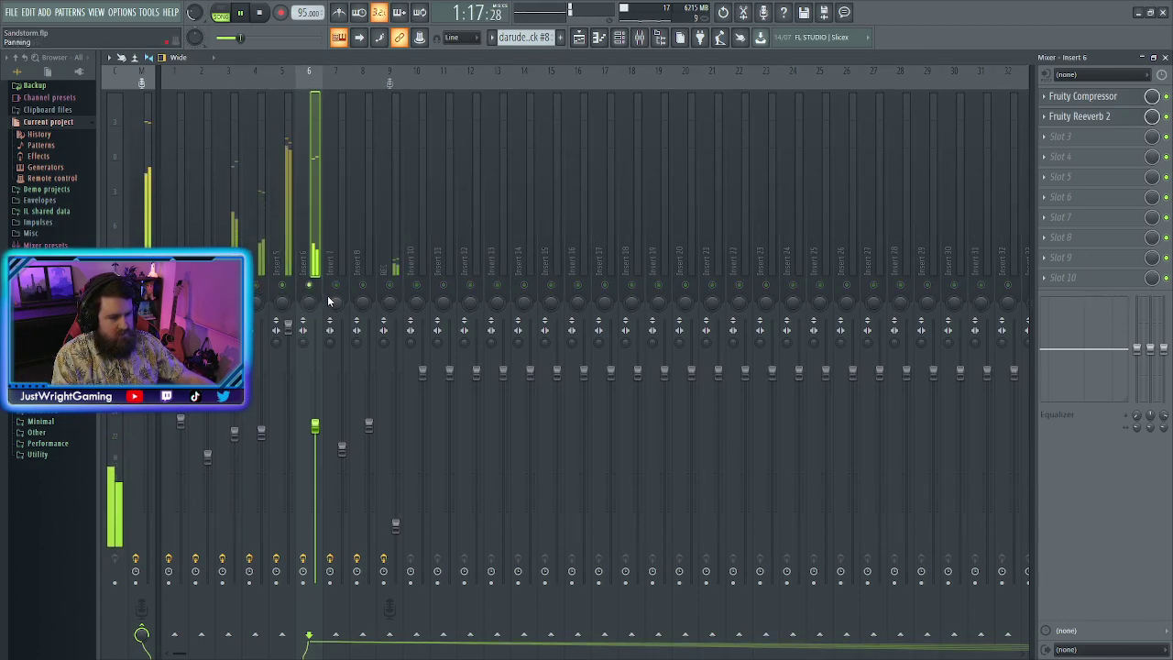
left_click(288, 220)
left_click_drag(1044, 140, 314, 137)
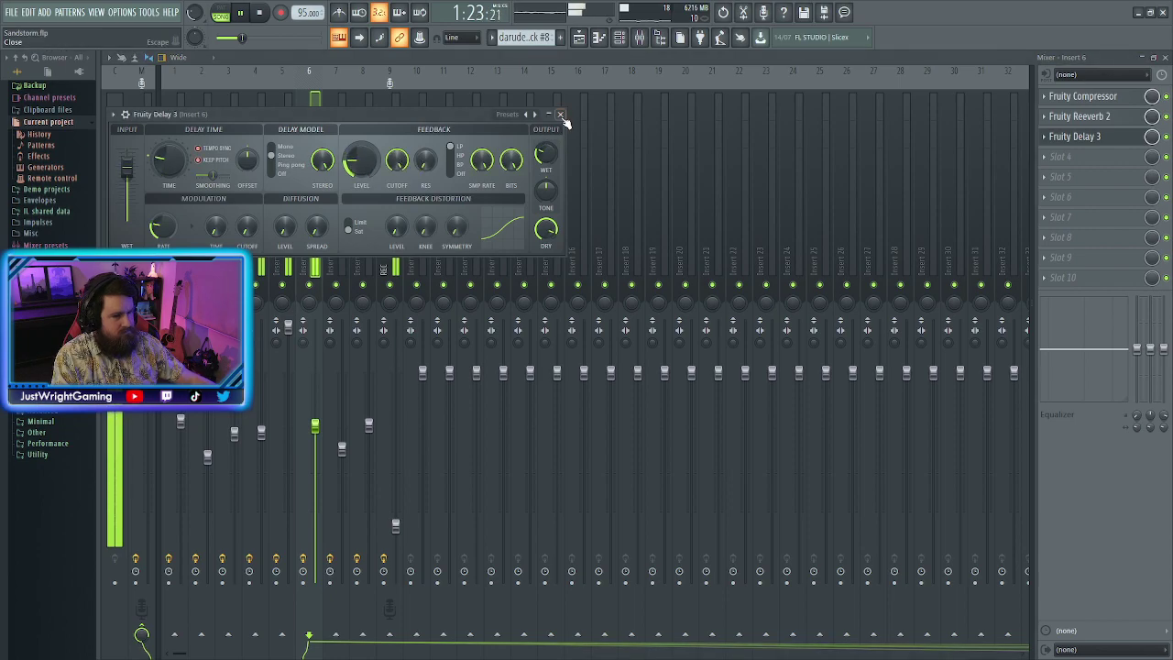
left_click(560, 113)
Tune Fruity Delay 3 on Insert 6 with the dry output at about 87.2% and the feedback level at about 49.6%
left_click(1072, 137)
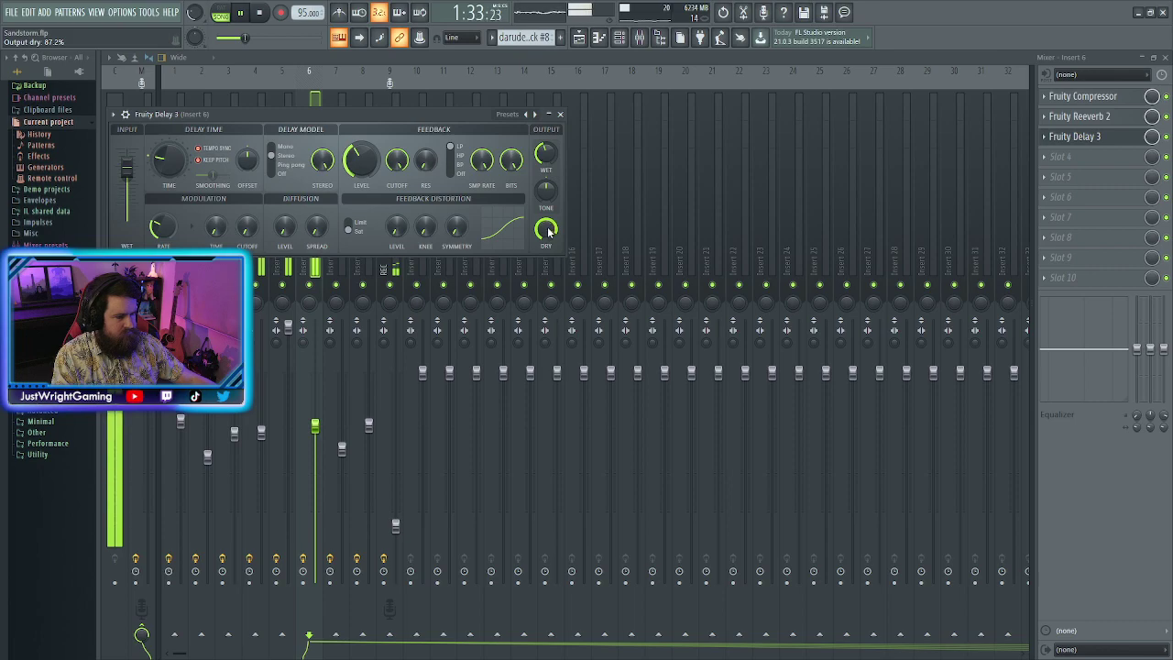
left_click(277, 165)
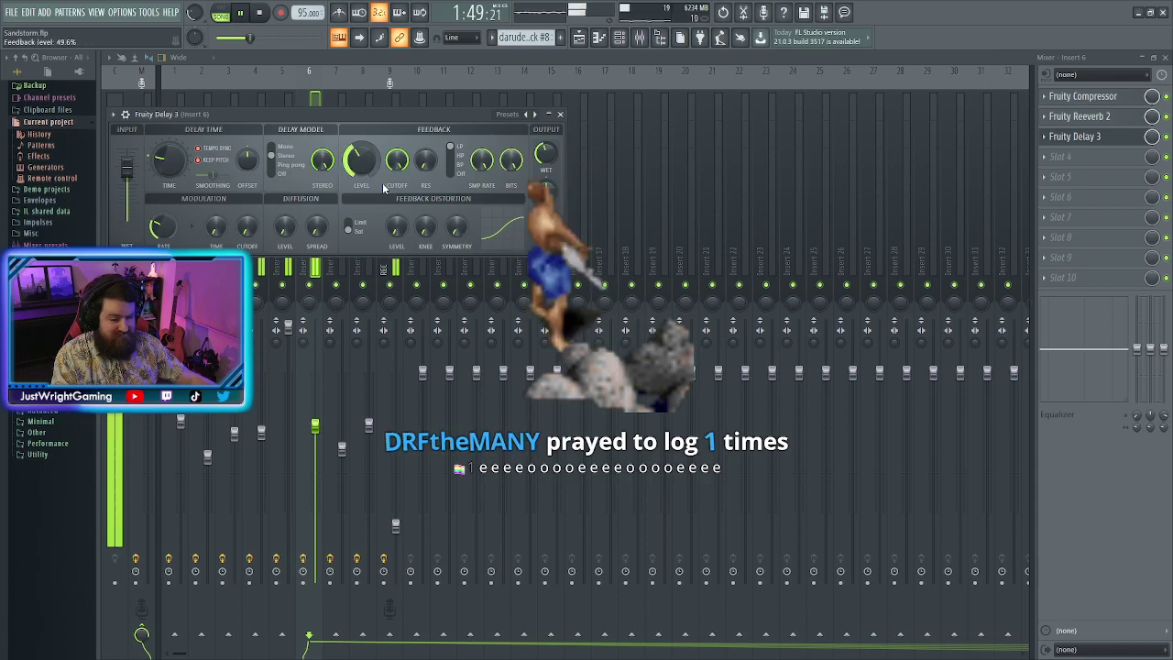
left_click(562, 115)
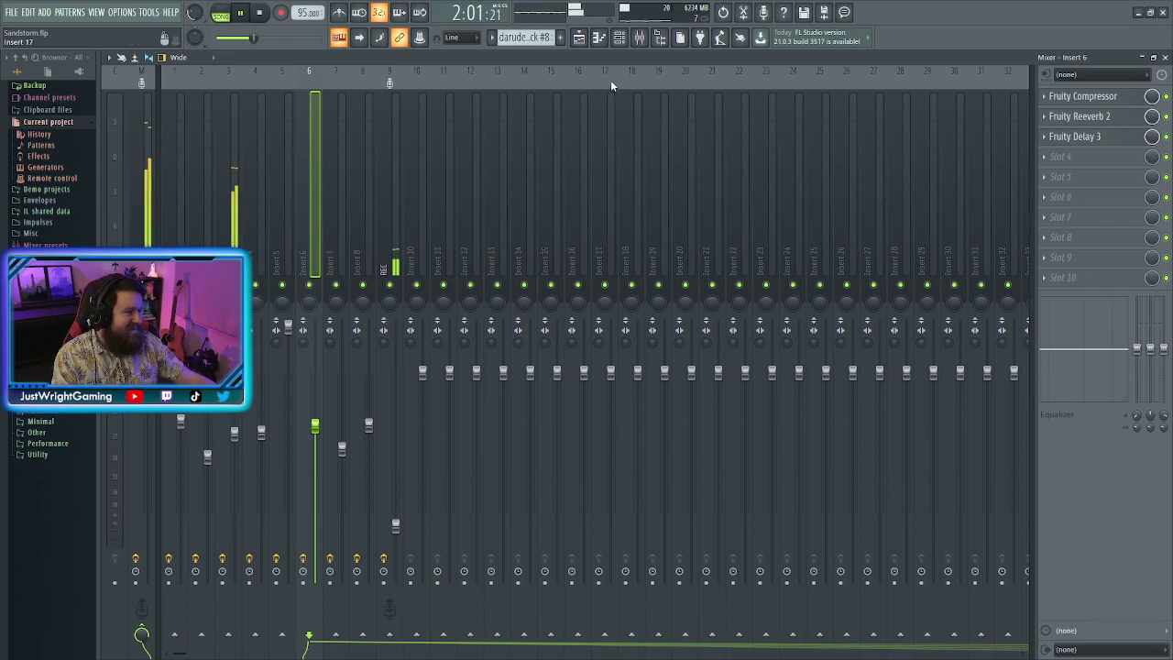
Play the arrangement from about bar 81 and examine the MIDITrack #8 Upright Bass notes around bar 83
left_click(580, 38)
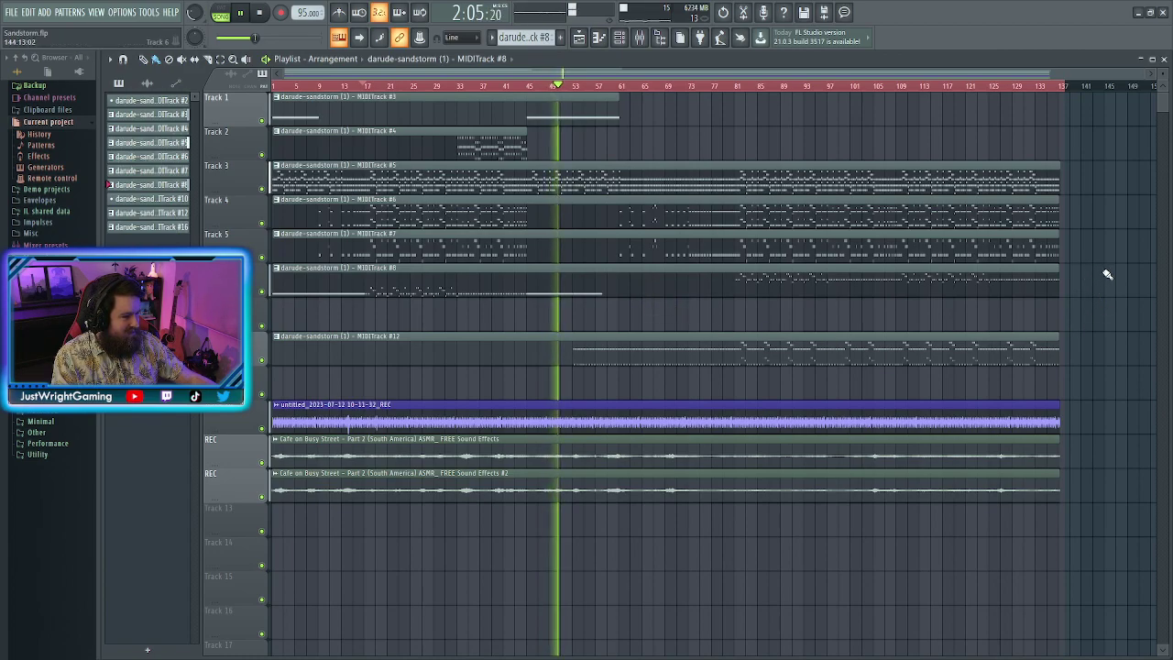
left_click(742, 85)
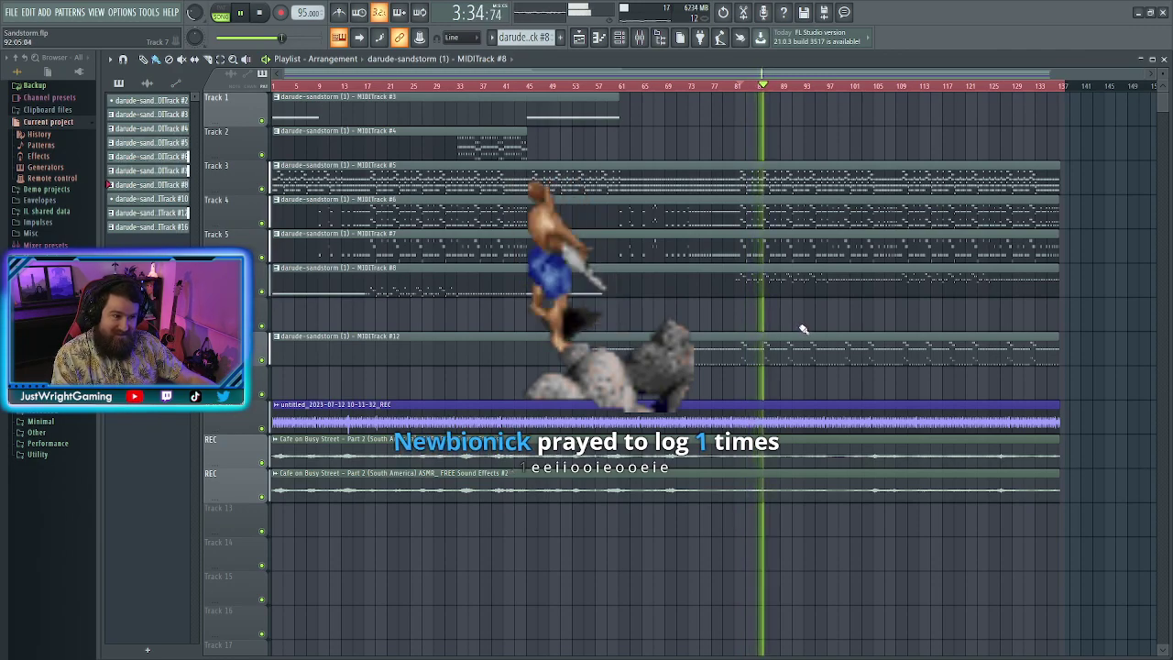
double_click(777, 281)
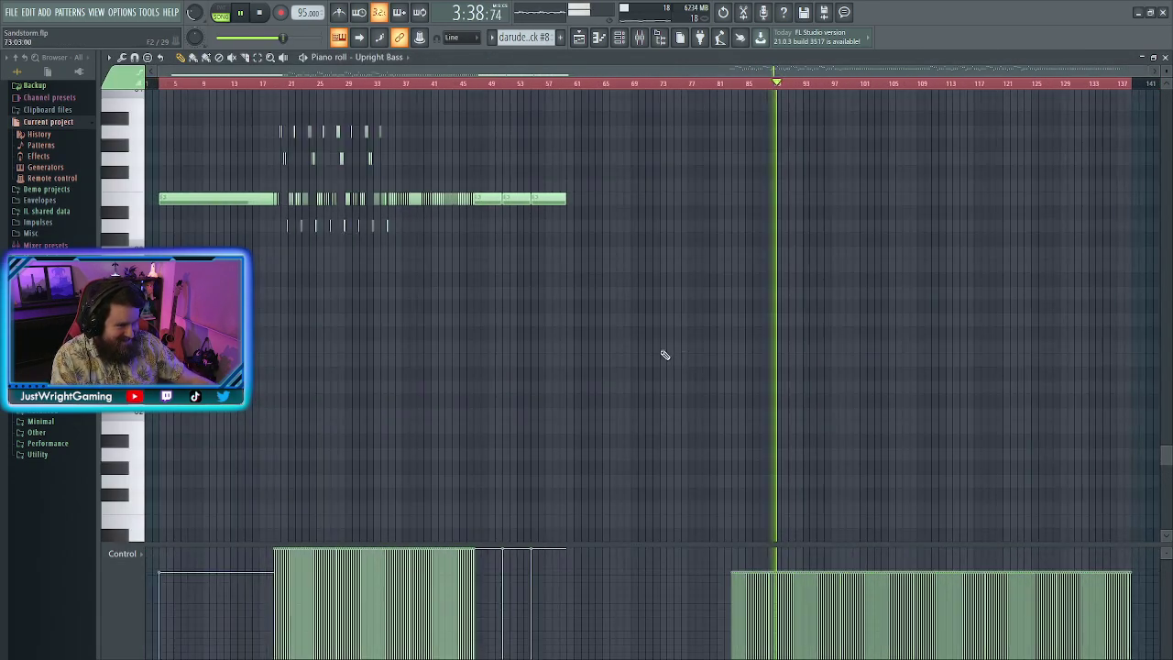
scroll(733, 335, "up", 6)
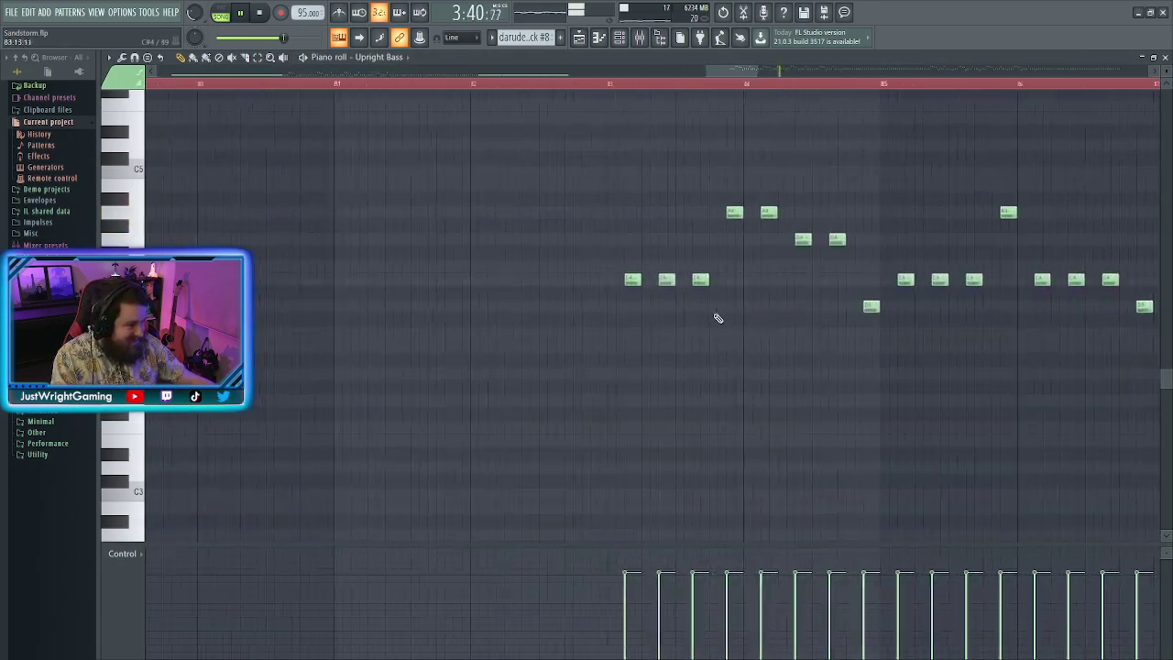
key("space")
Audition E4 and D4 with a short temporary note just before the Upright Bass line starts at bar 83
left_click(549, 281)
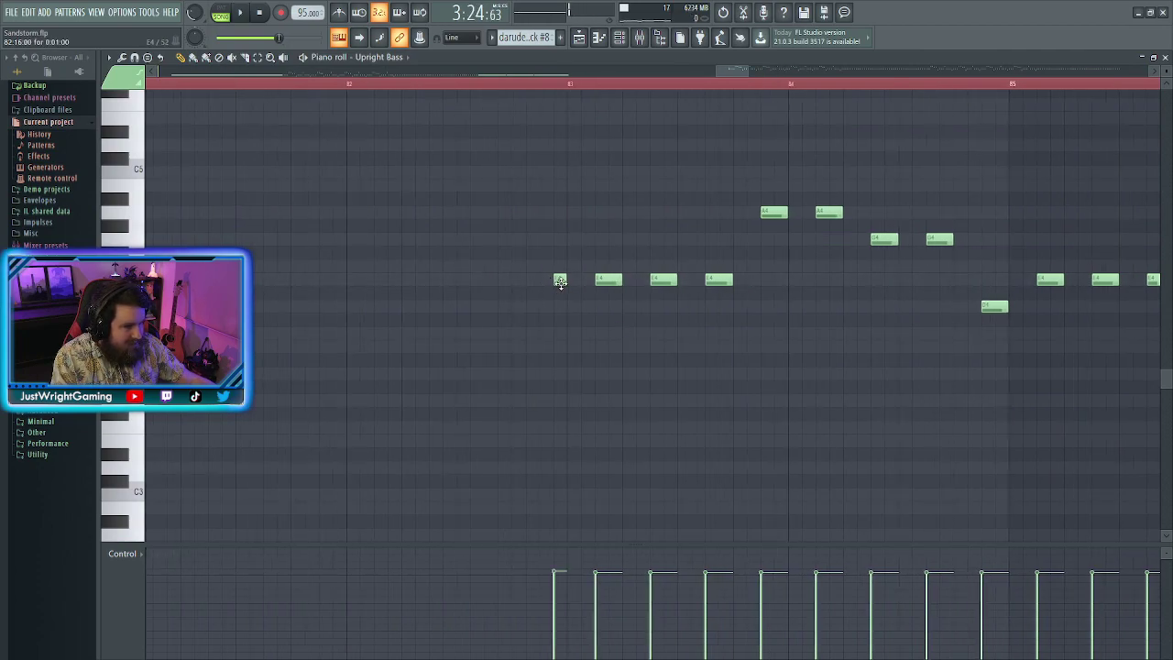
left_click_drag(581, 199, 518, 306)
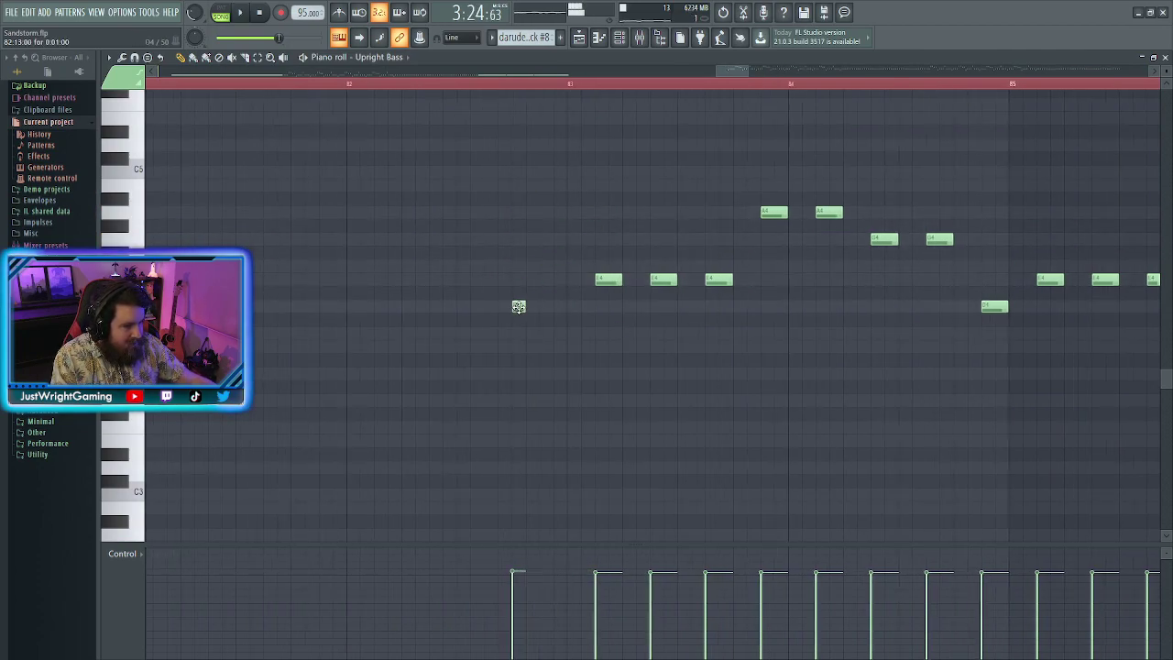
Move all Upright Bass notes from bar 83 onward down one octave
scroll(518, 348, "down", 8)
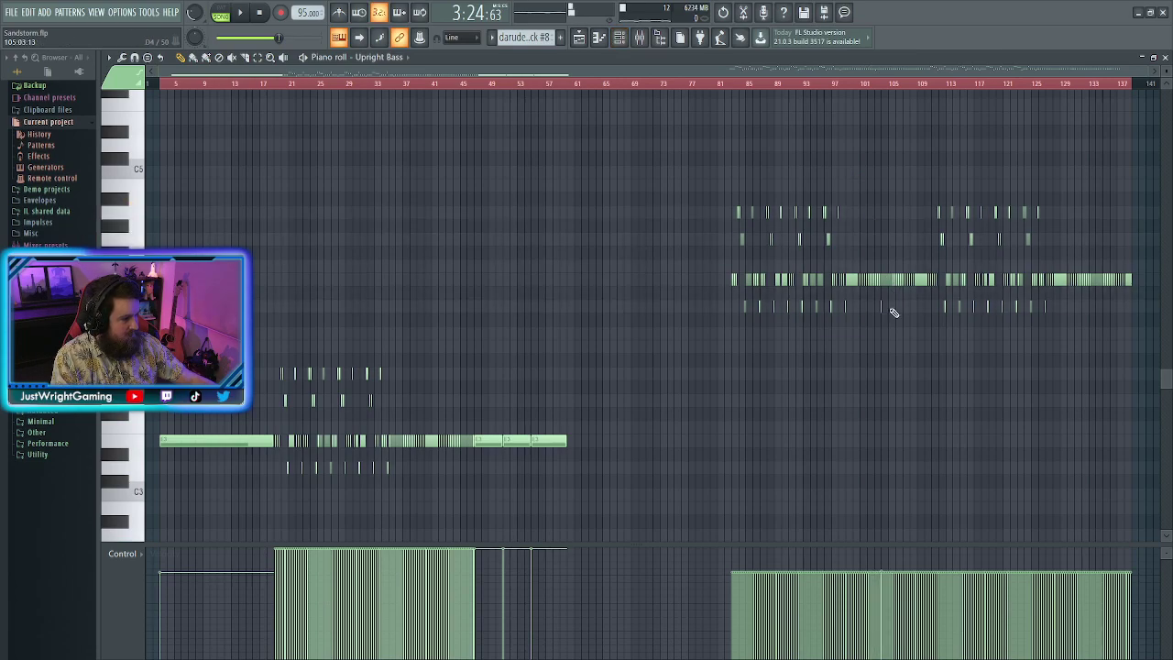
left_click_drag(681, 144, 1109, 437)
scroll(853, 393, "up", 5)
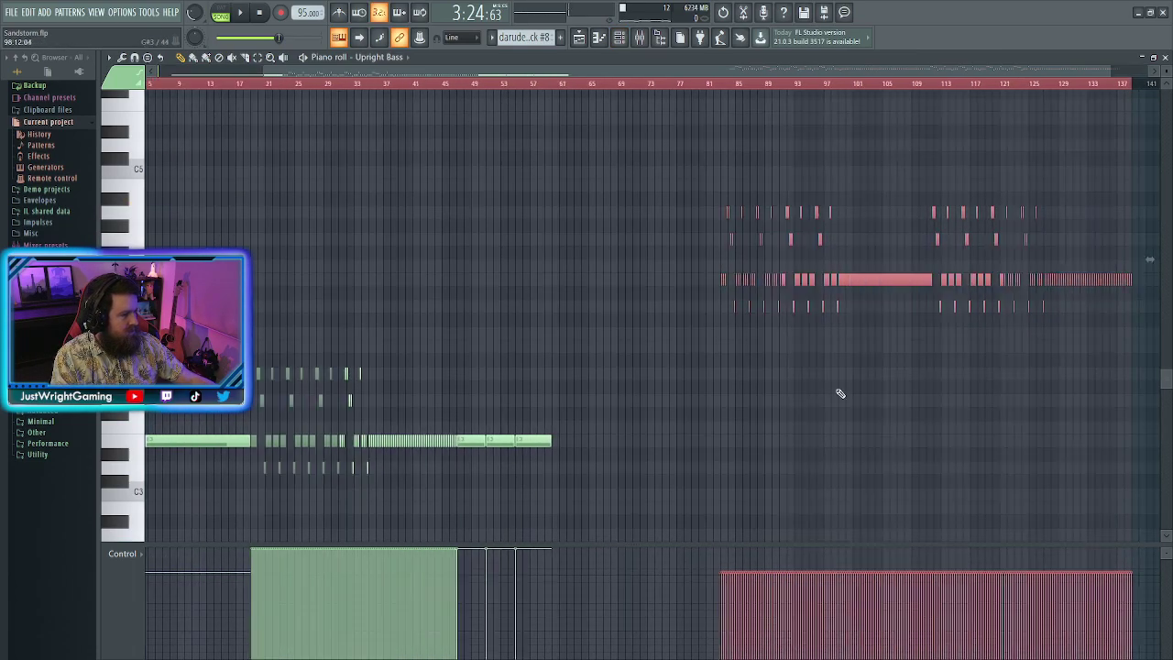
scroll(531, 366, "up", 3)
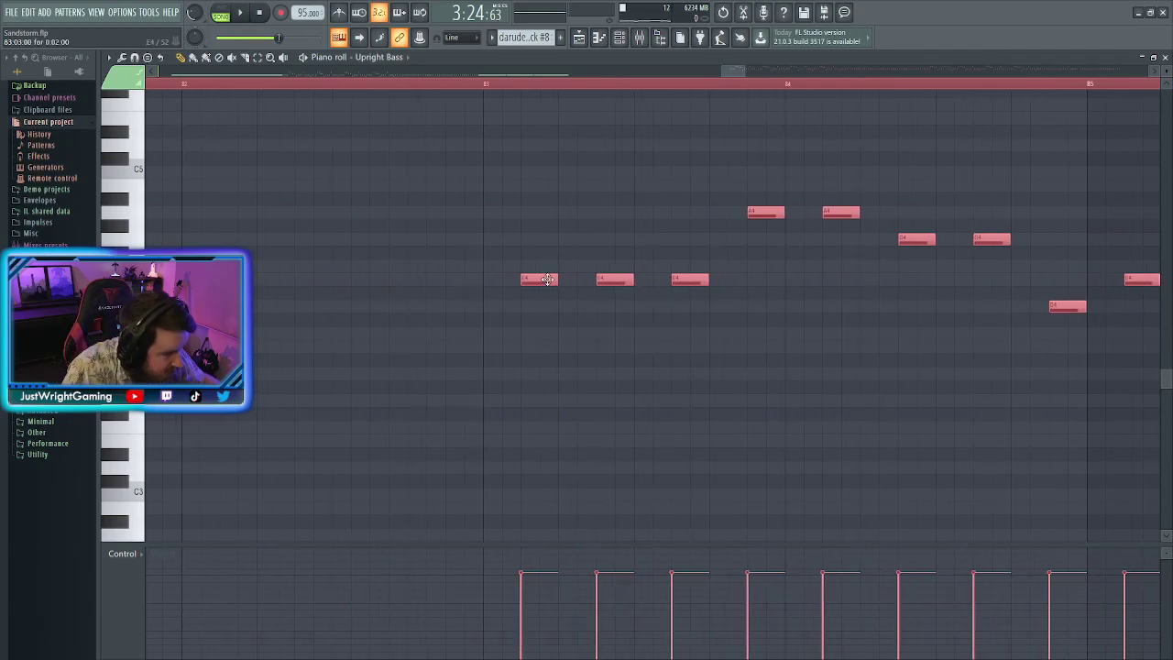
scroll(540, 403, "up", 3)
left_click_drag(546, 437, 545, 443)
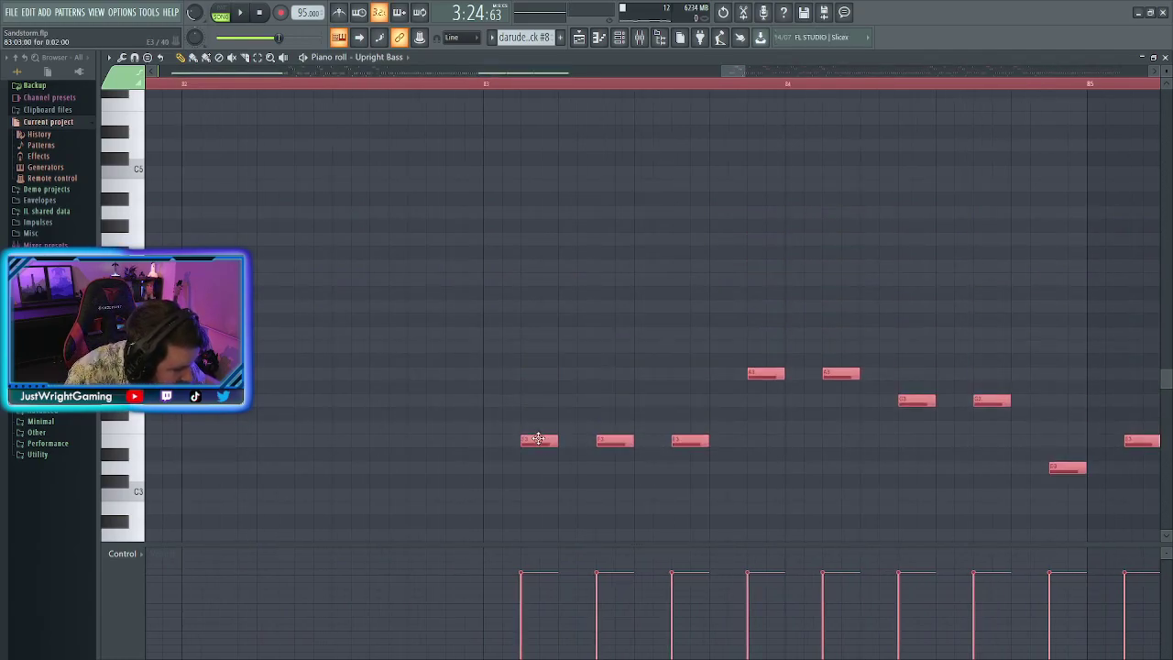
scroll(536, 385, "down", 10)
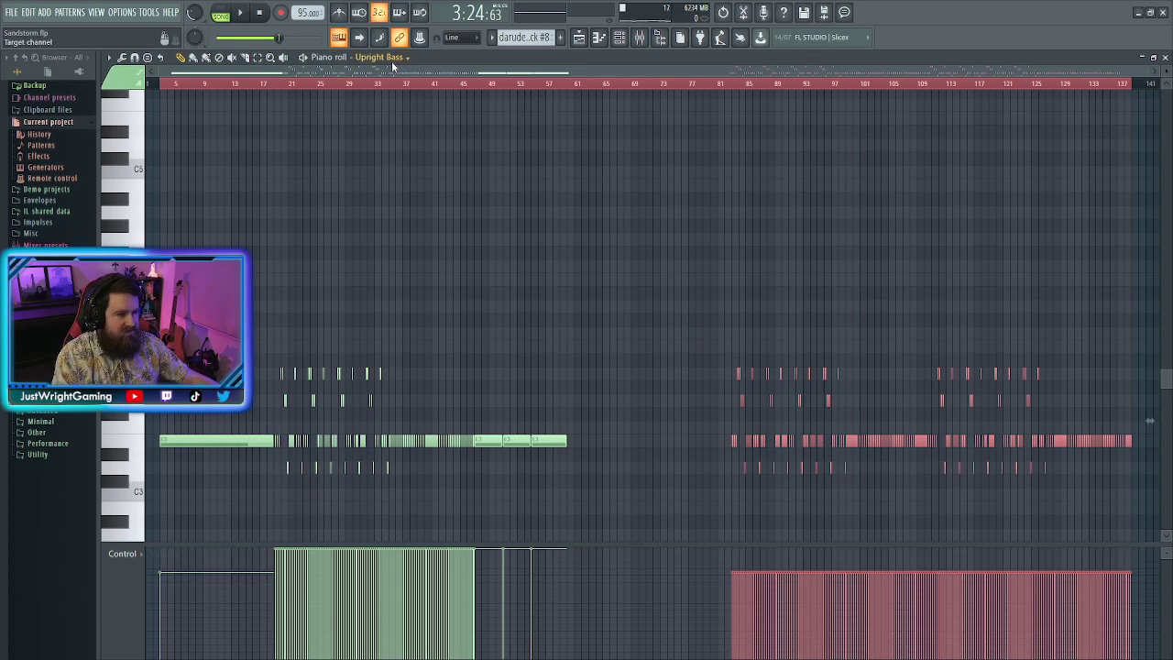
Move all Upright Bass #2 notes from bar 83 onward down one octave and clear the selection
key("Down")
scroll(1020, 322, "up", 3)
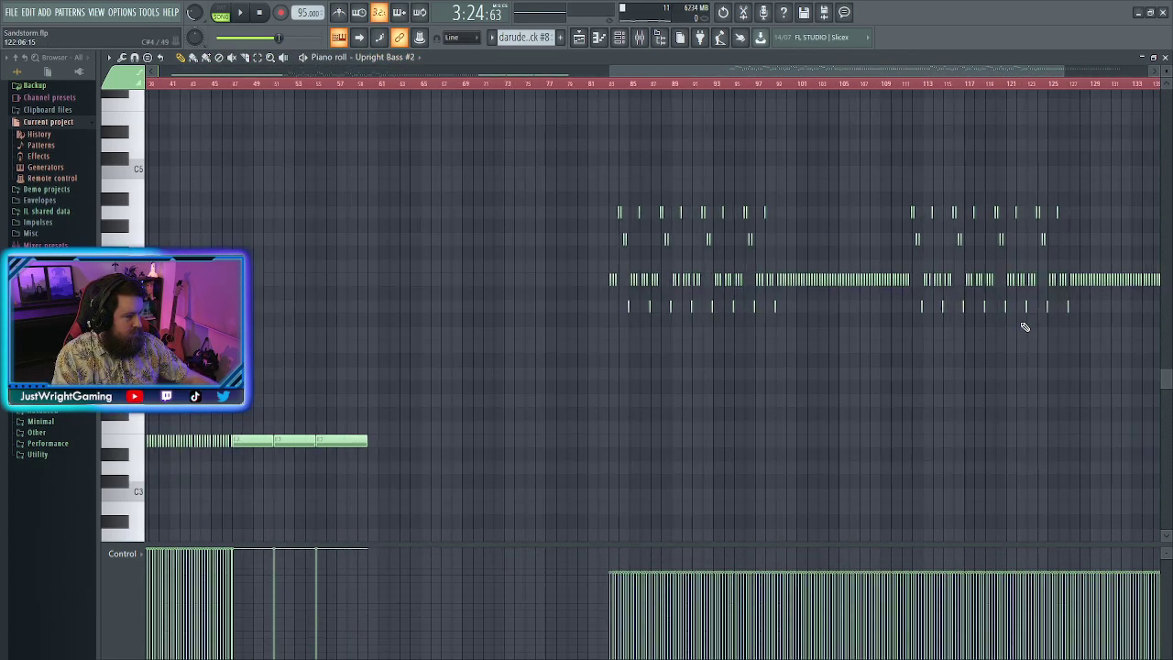
left_click_drag(609, 152, 1133, 393)
scroll(572, 371, "up", 5)
left_click_drag(587, 281, 591, 442)
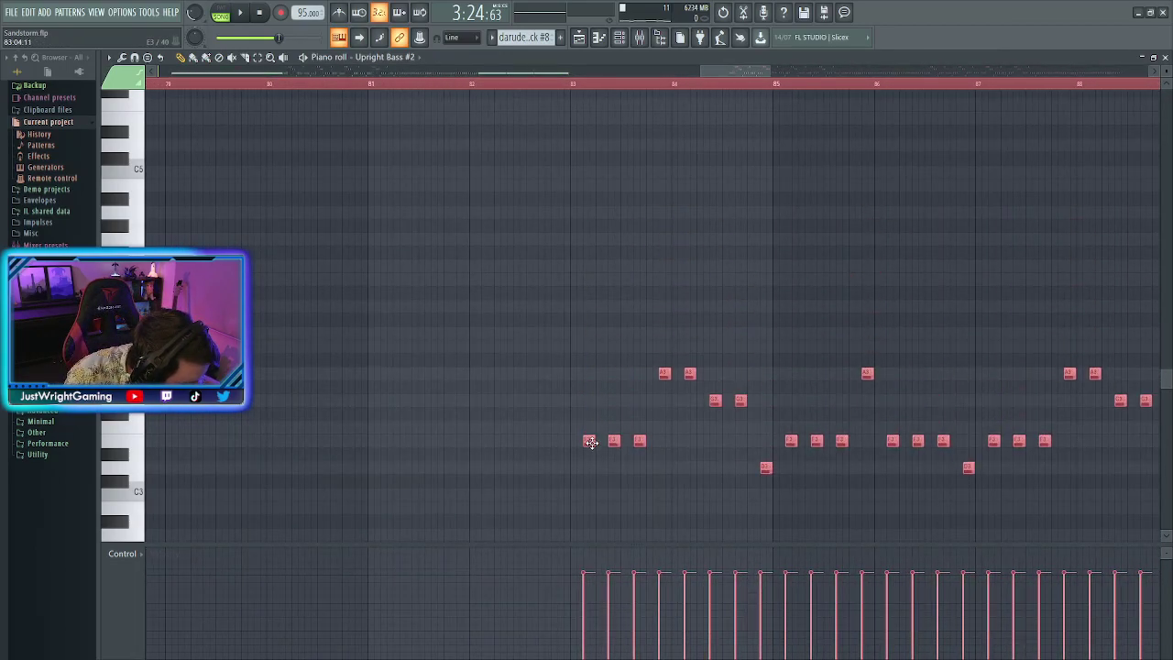
scroll(642, 497, "down", 8)
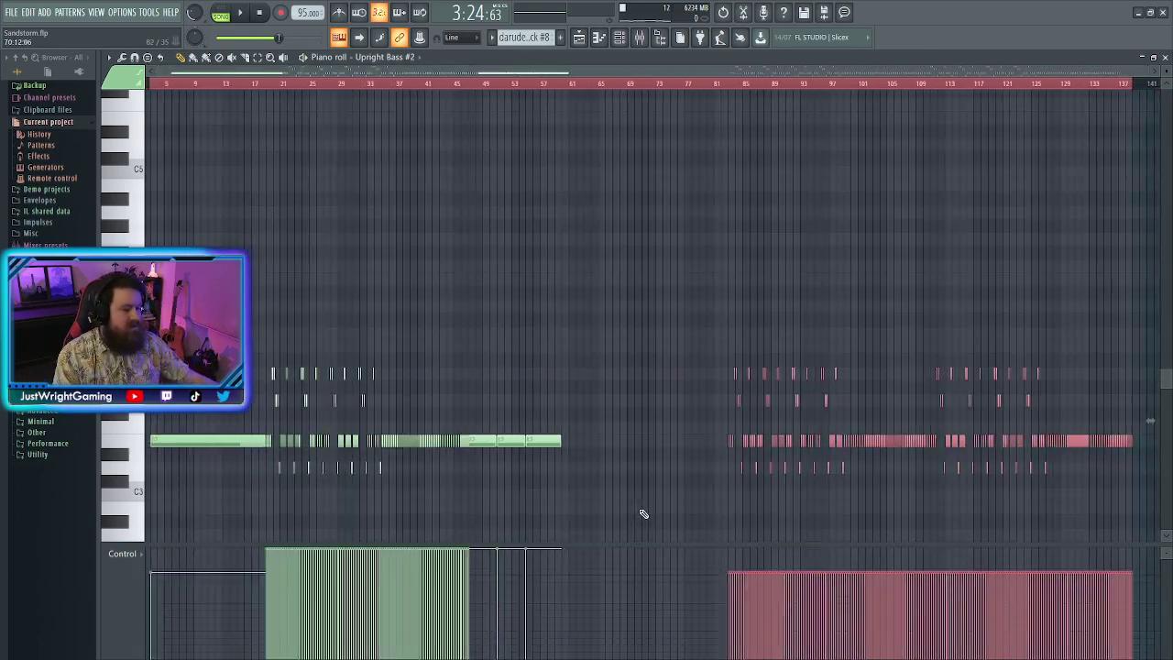
key("ctrl+d")
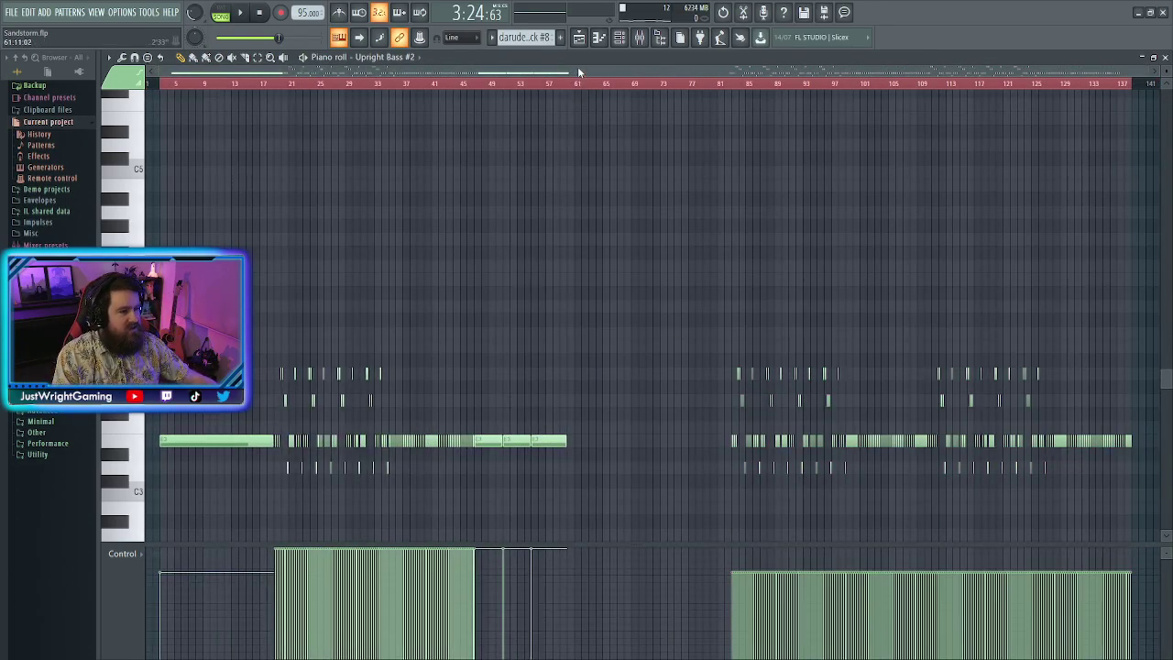
Play the arrangement's later section and examine the repeated Upright Bass notes around bars 97 to 112
left_click(579, 38)
key("space")
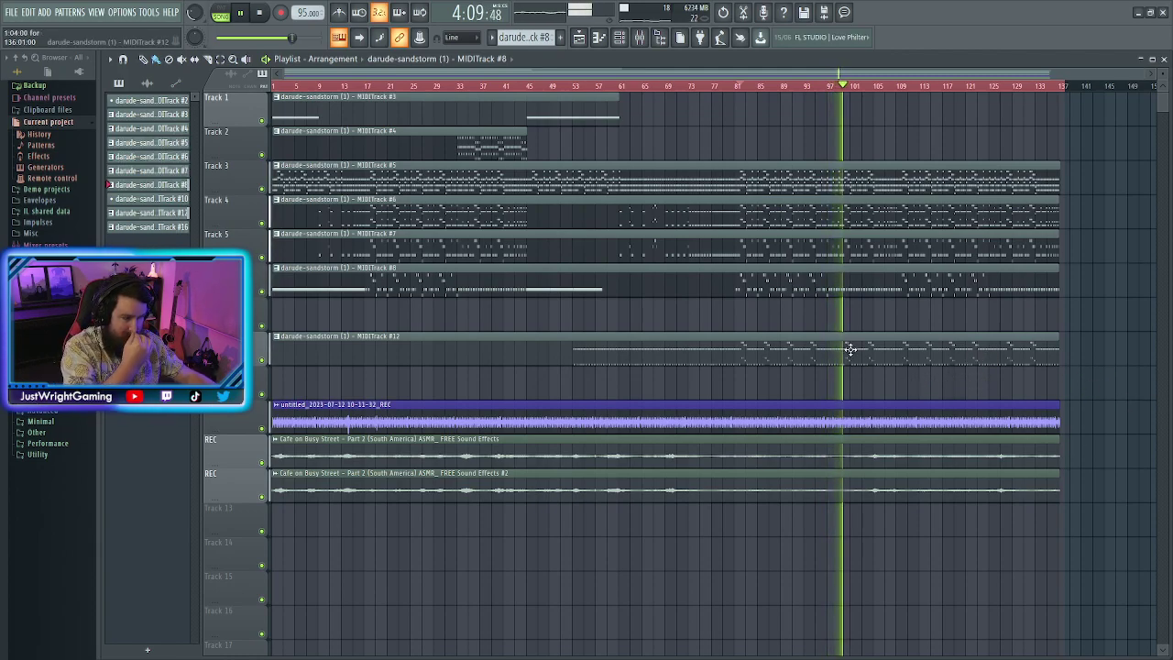
double_click(834, 277)
scroll(782, 372, "up", 6)
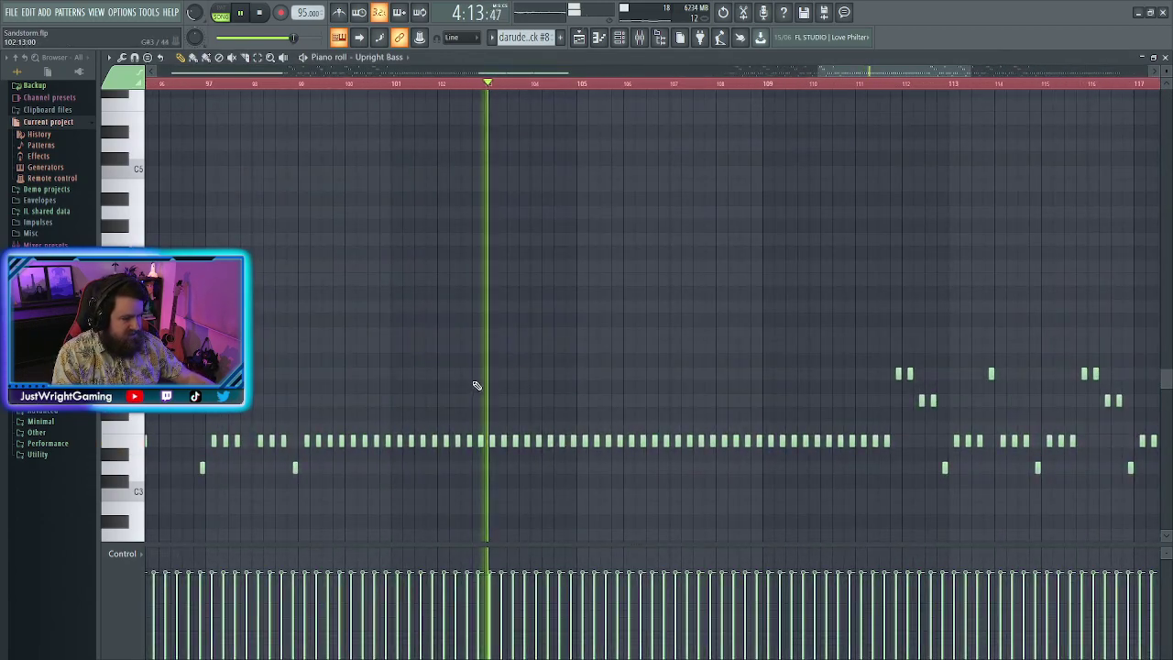
key("space")
Try doubling all Upright Bass notes with copies placed one step after the originals, and listen
scroll(406, 412, "up", 3)
key("ctrl+a")
scroll(388, 440, "up", 6)
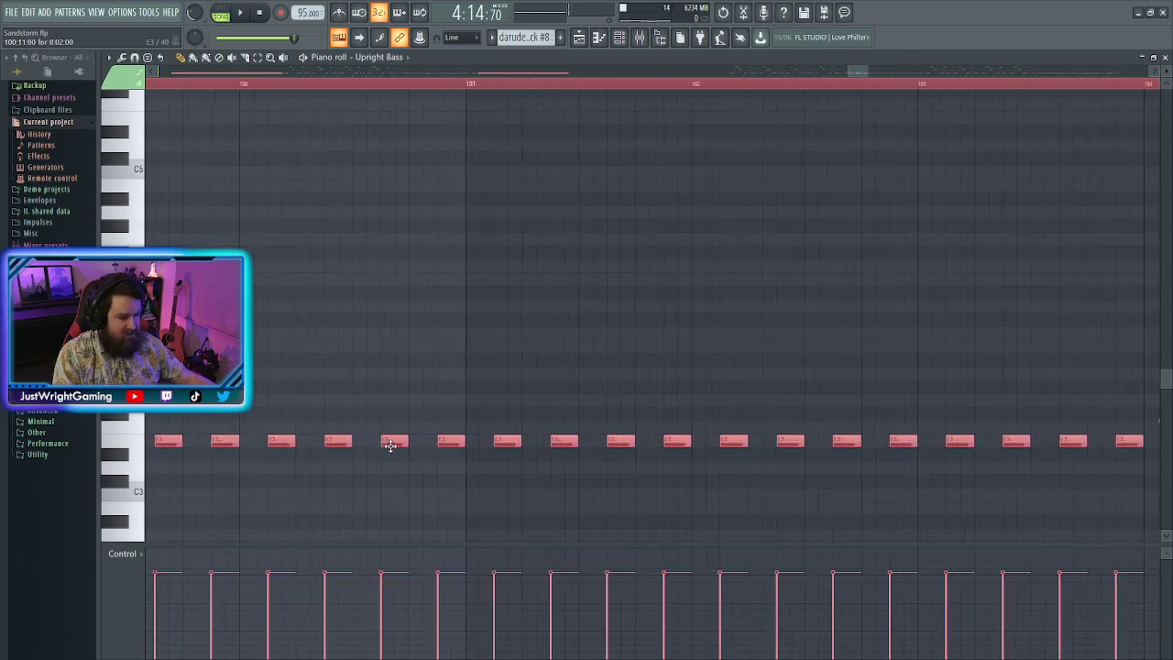
mouse_move(527, 440)
left_mouse_down()
mouse_move(488, 443)
mouse_move(510, 442)
left_mouse_up()
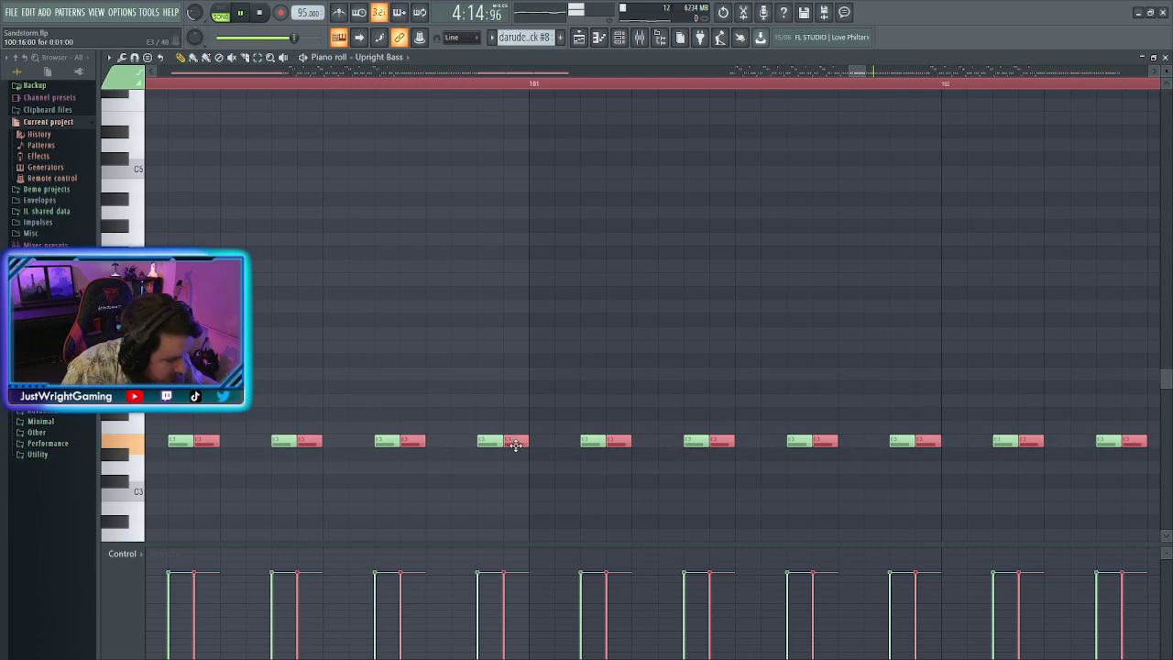
scroll(517, 444, "down", 4)
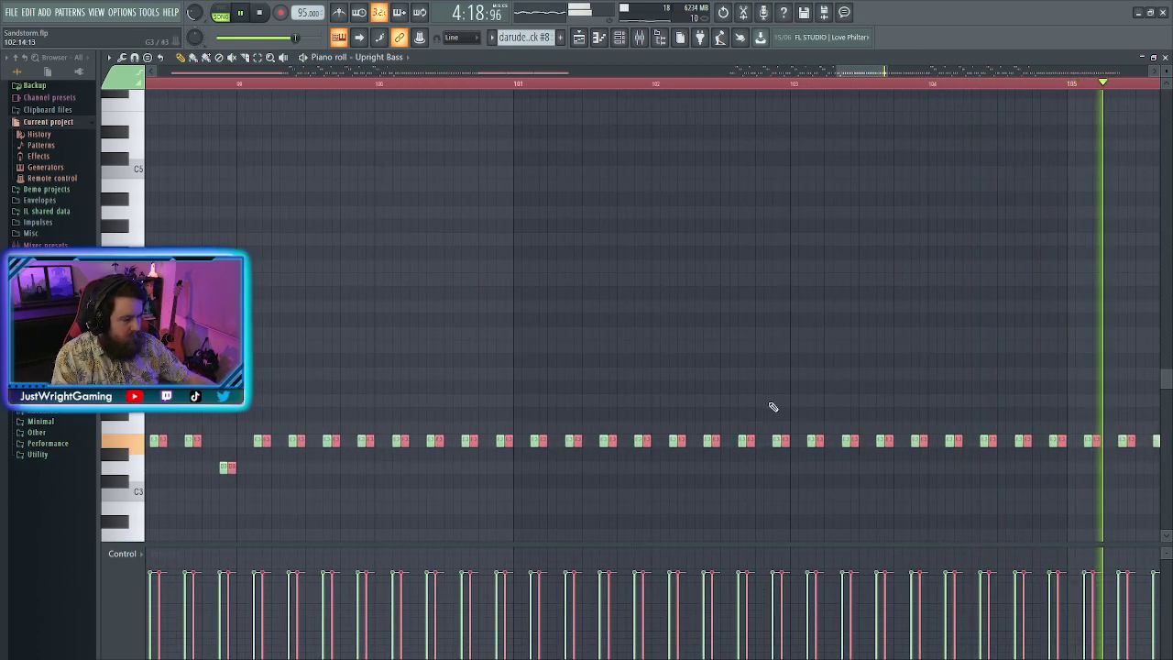
Try moving the copied Upright Bass notes to two steps after the originals and replay from about bar 83
scroll(1027, 491, "up", 3)
scroll(1008, 498, "down", 3)
scroll(985, 498, "up", 2)
scroll(974, 493, "up", 3)
key("space")
key("space")
scroll(800, 445, "down", 8)
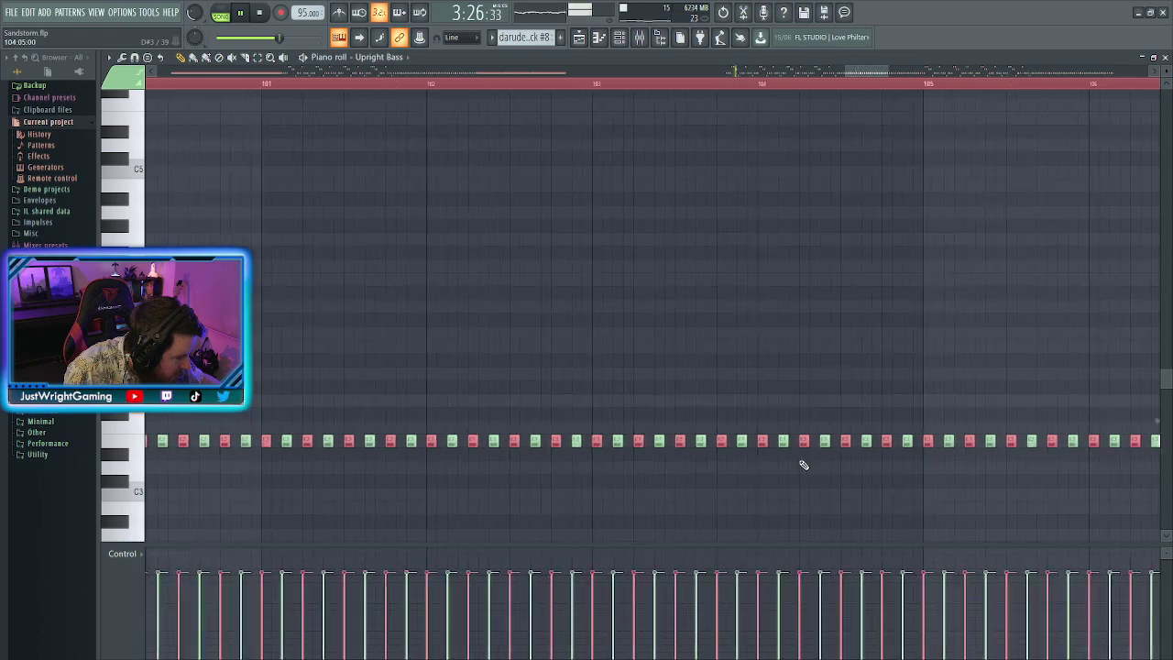
Try shifting the copied Upright Bass notes half a step earlier, and select the whole doubled pattern
scroll(565, 453, "up", 6)
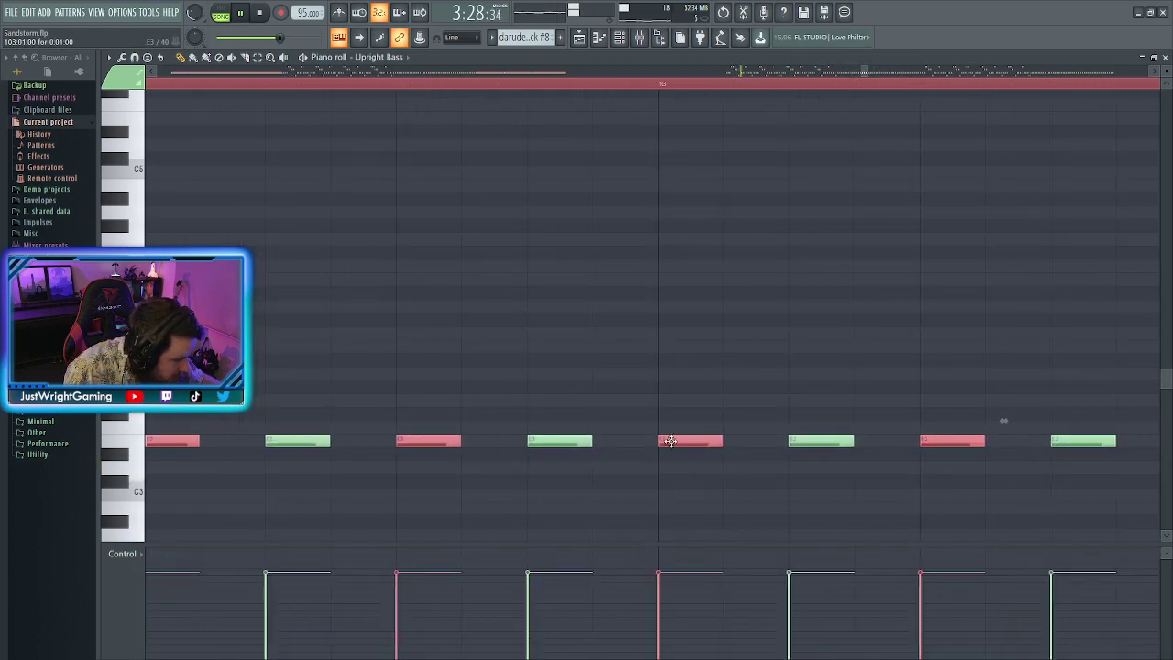
left_click_drag(637, 441, 642, 442)
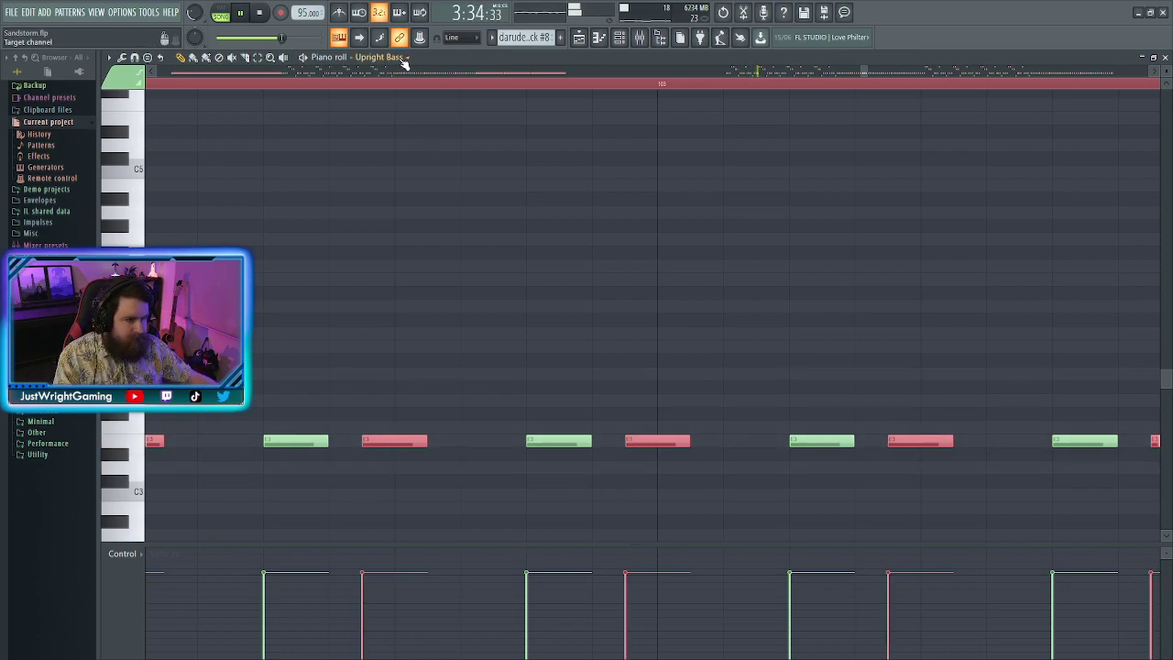
scroll(510, 296, "down", 10)
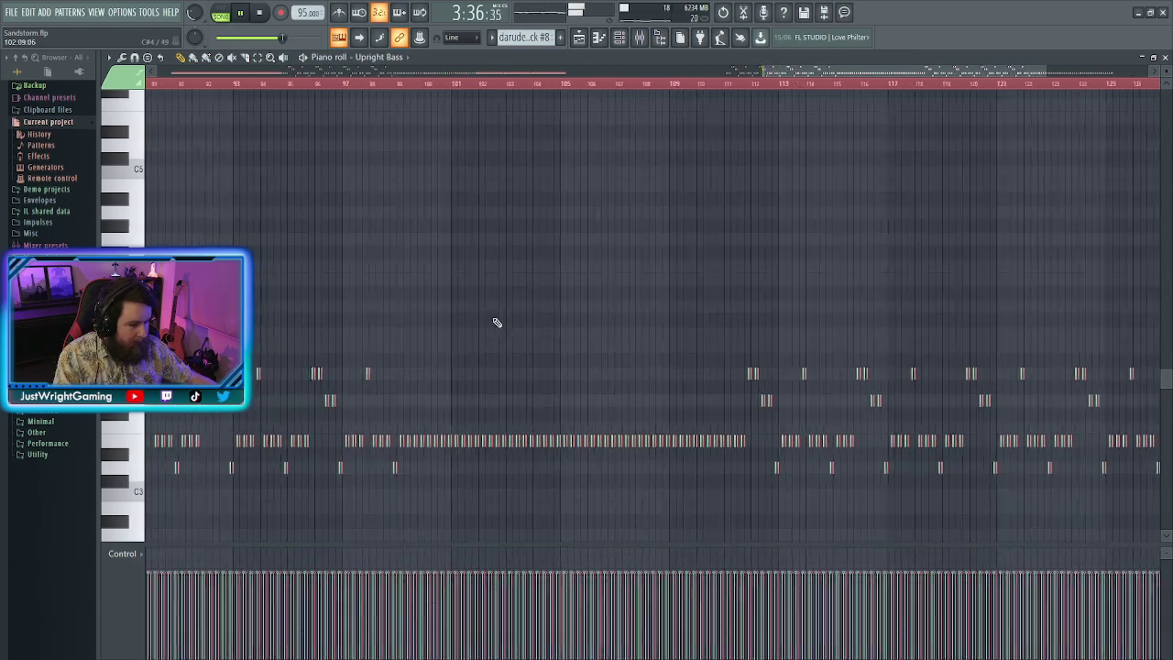
scroll(440, 399, "up", 10)
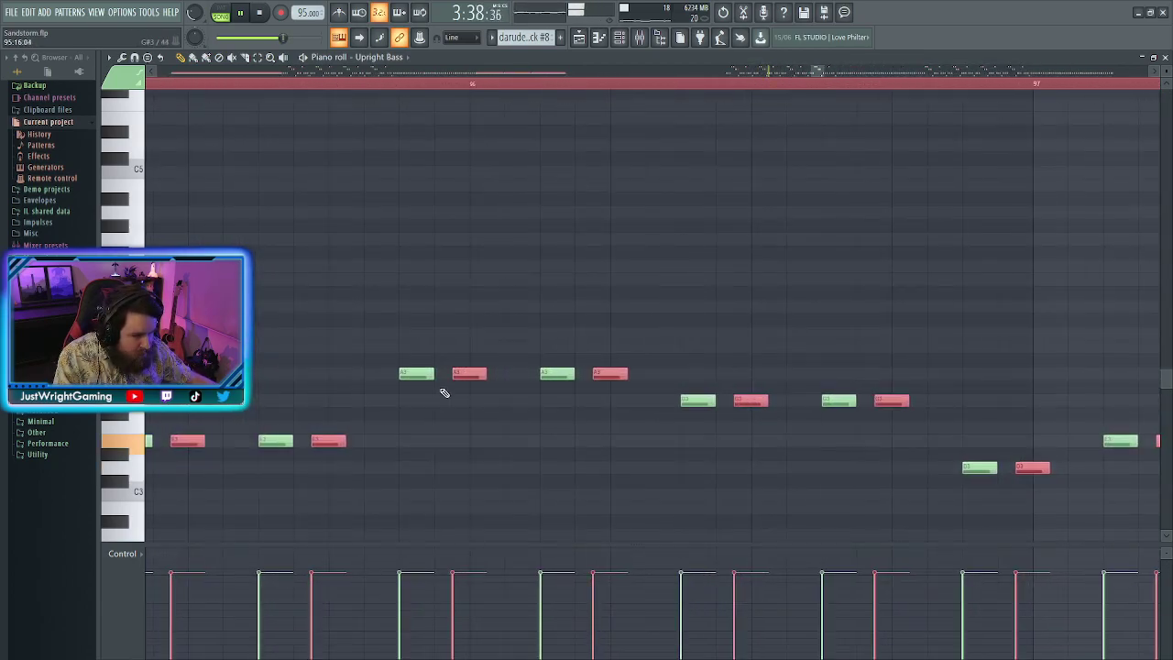
scroll(442, 396, "down", 3)
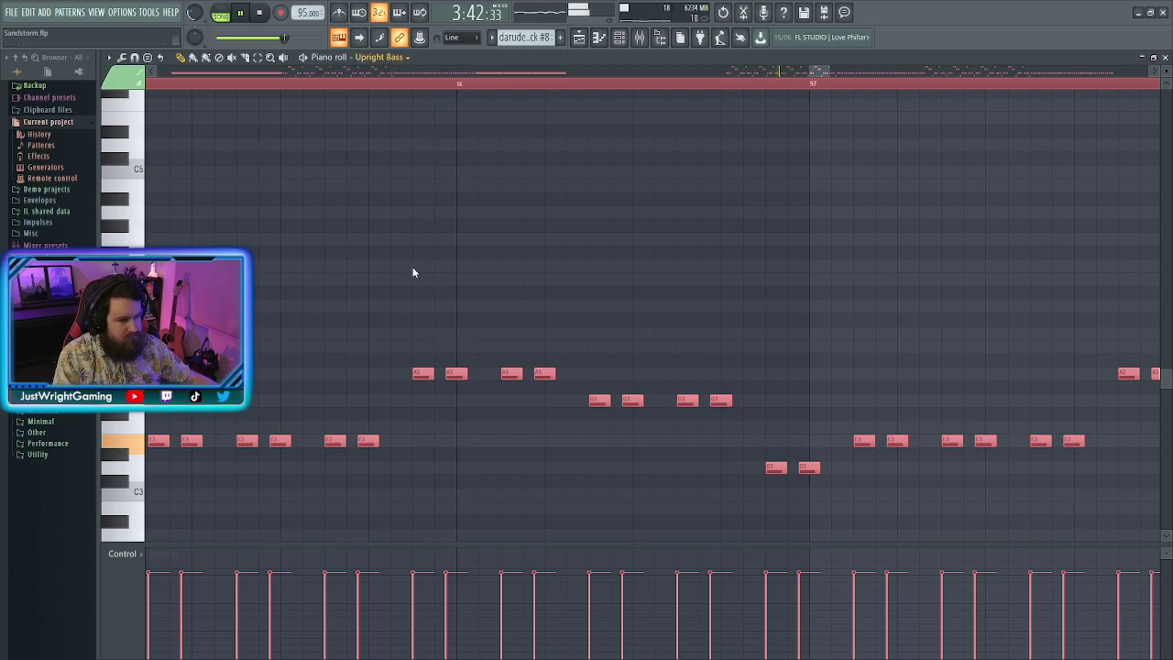
Try doubling the Upright Bass #2 notes with copies one and a half steps after the originals, and listen
scroll(521, 230, "down", 3)
scroll(581, 89, "up", 5)
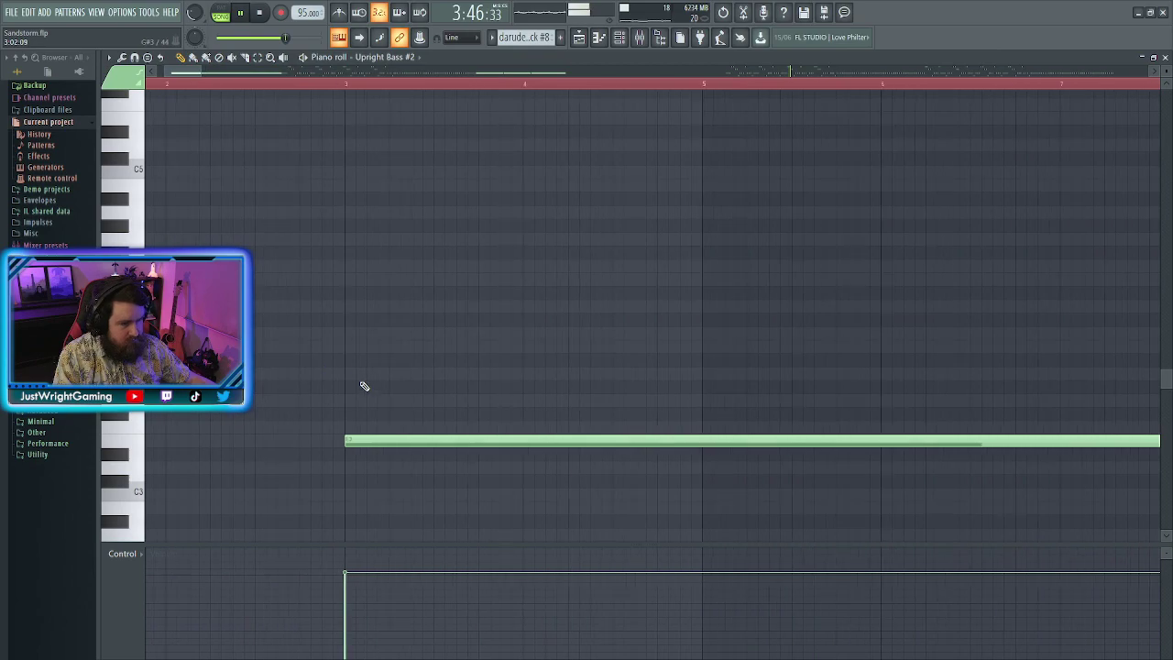
scroll(424, 403, "up", 4)
left_click(427, 439)
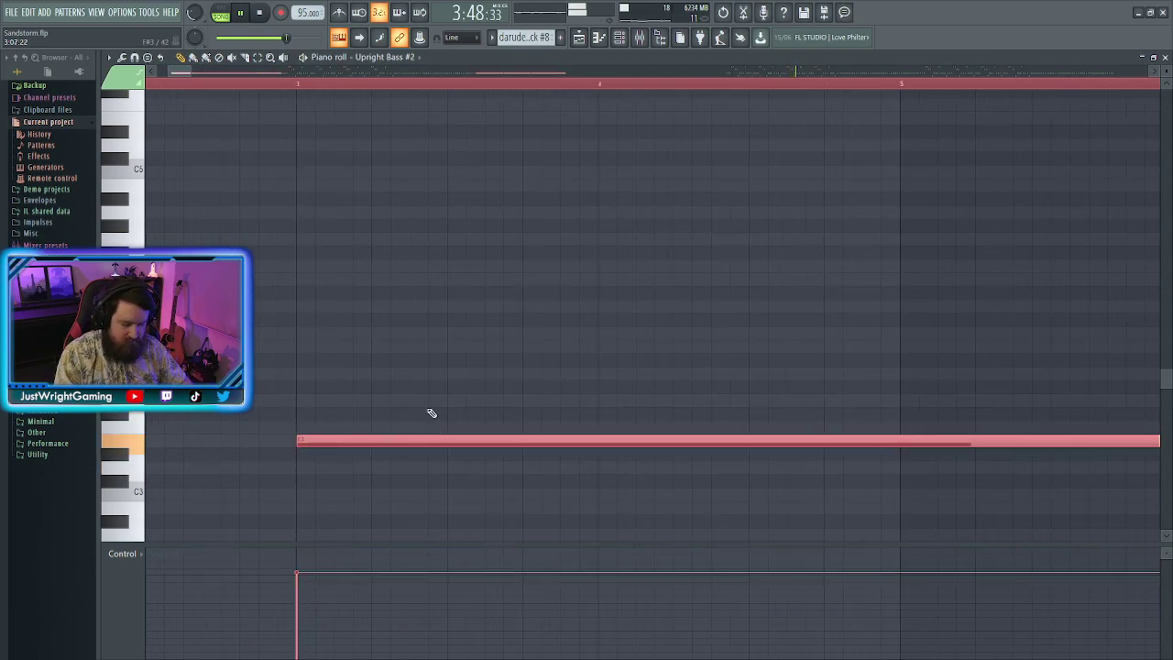
scroll(410, 379, "down", 6)
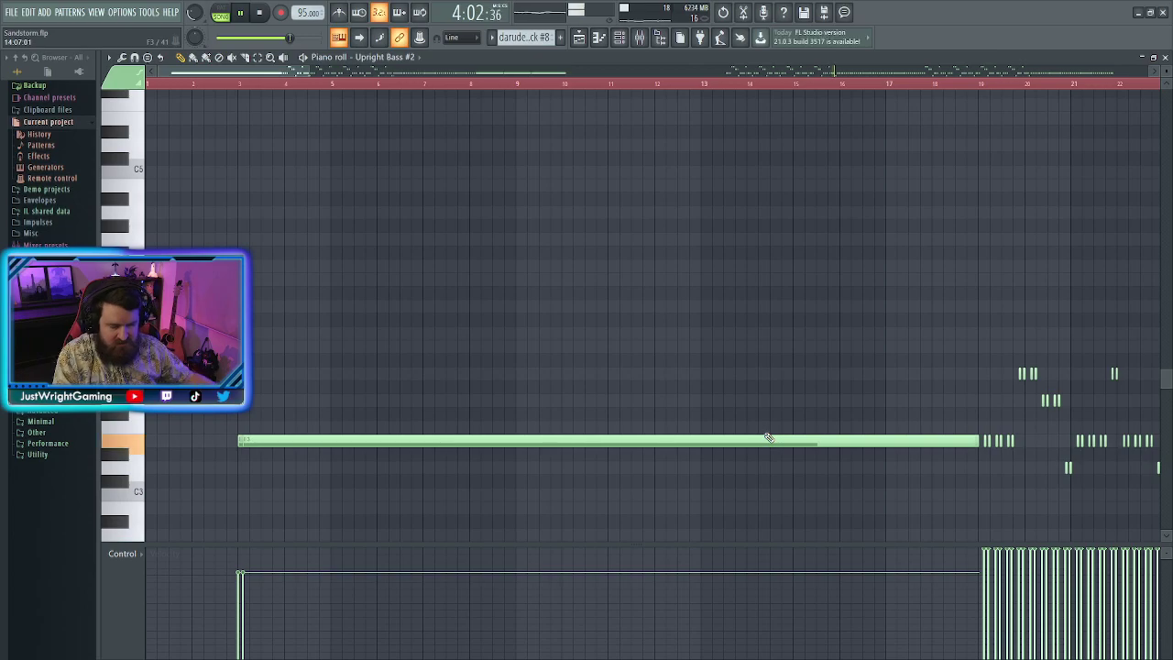
scroll(623, 321, "down", 5)
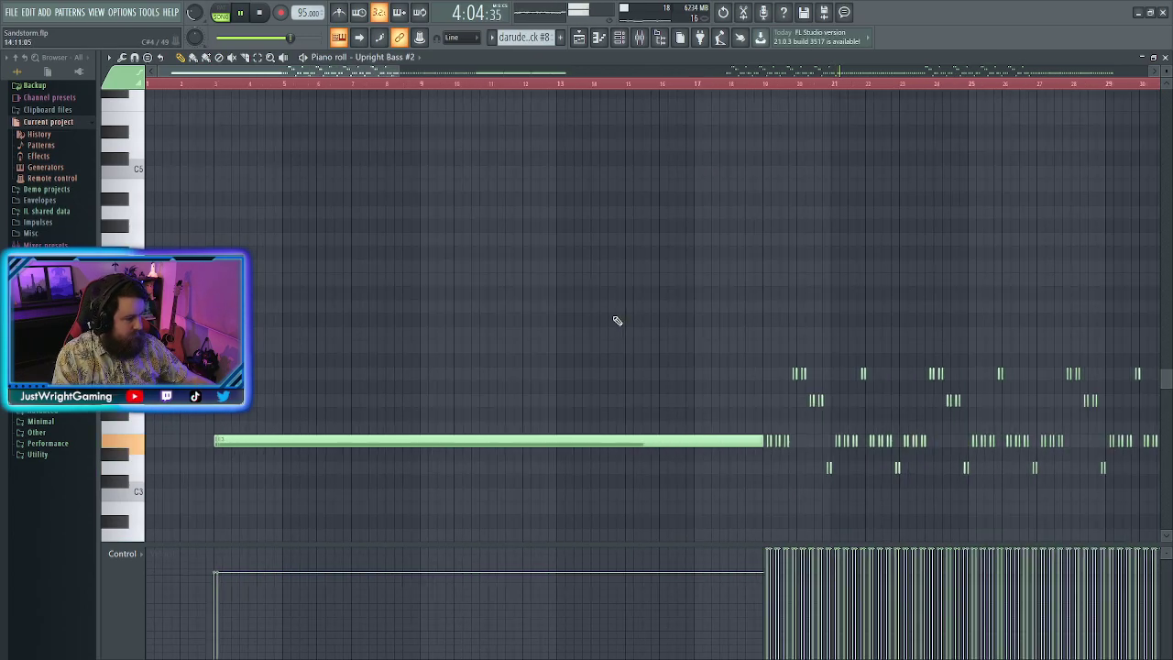
scroll(825, 408, "up", 2)
scroll(815, 394, "down", 3)
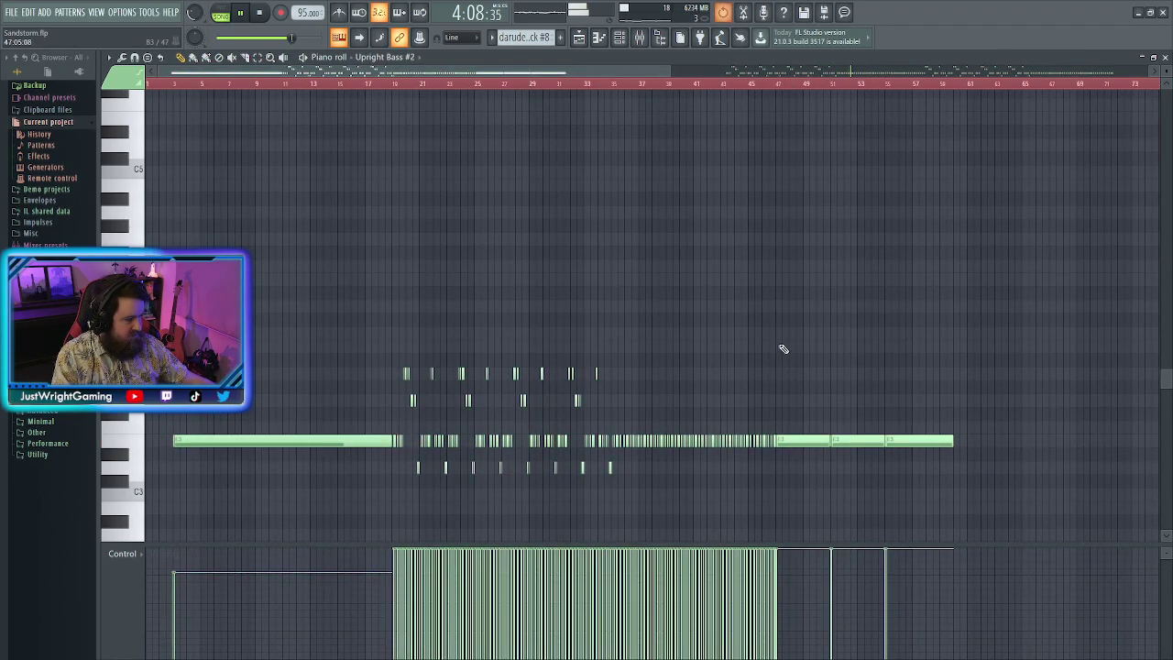
Undo the note doubling in Upright Bass #2 and Upright Bass, and check the restored bass line
key("ctrl+z")
key("ctrl+z")
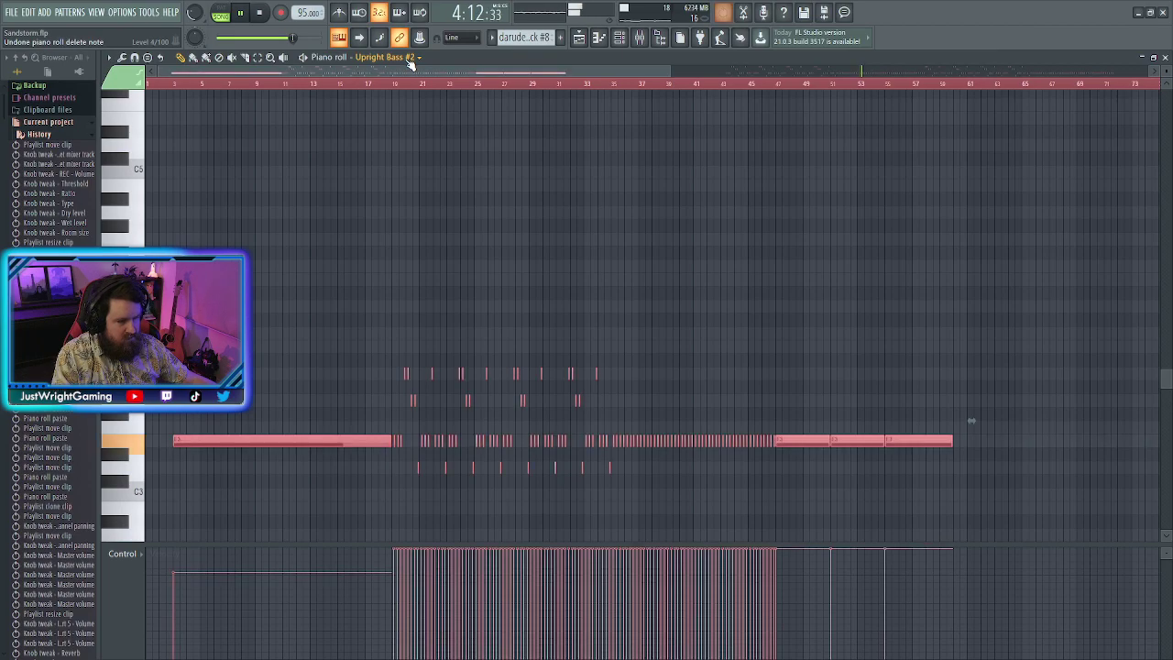
key("Up")
key("Up")
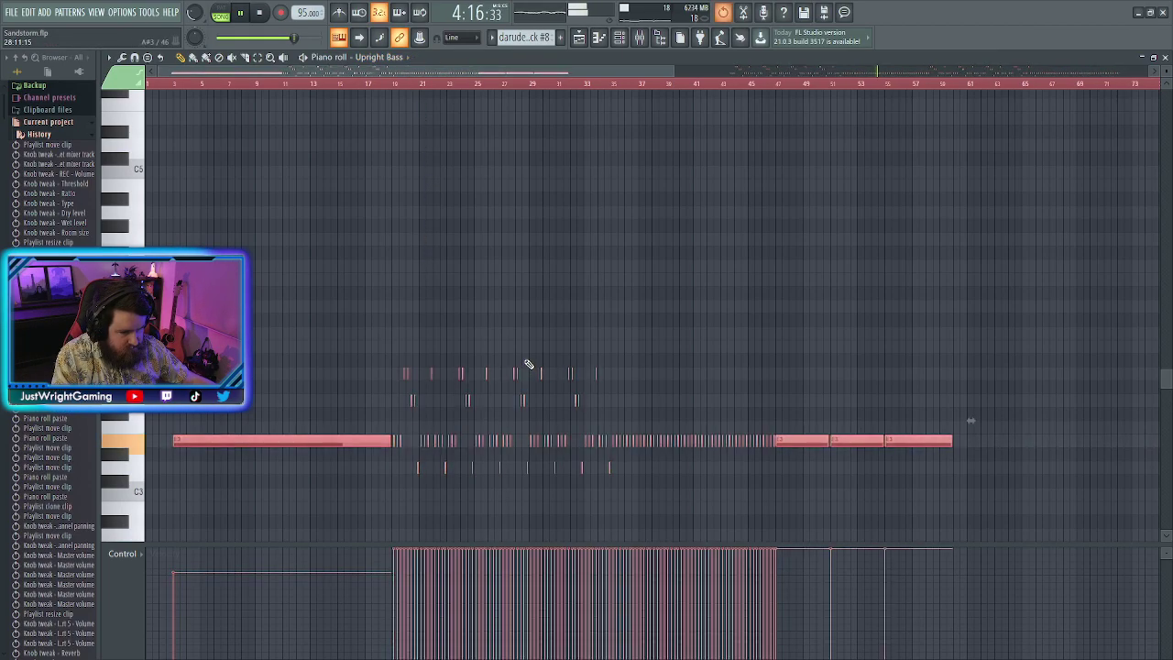
scroll(880, 471, "up", 5)
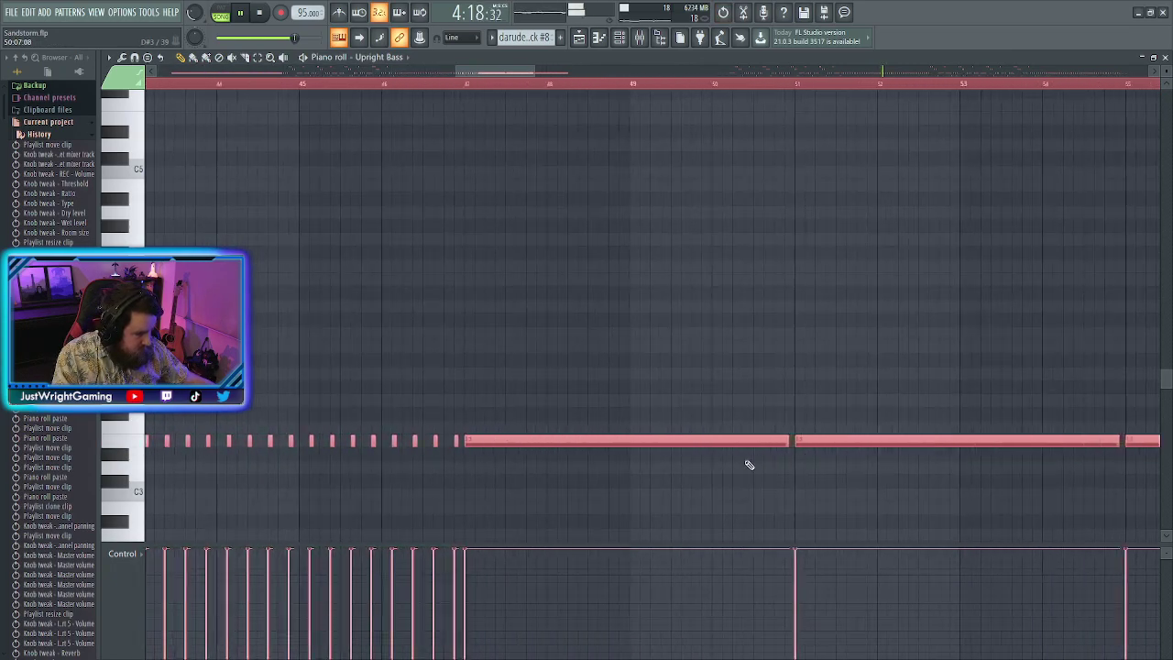
scroll(814, 456, "down", 6)
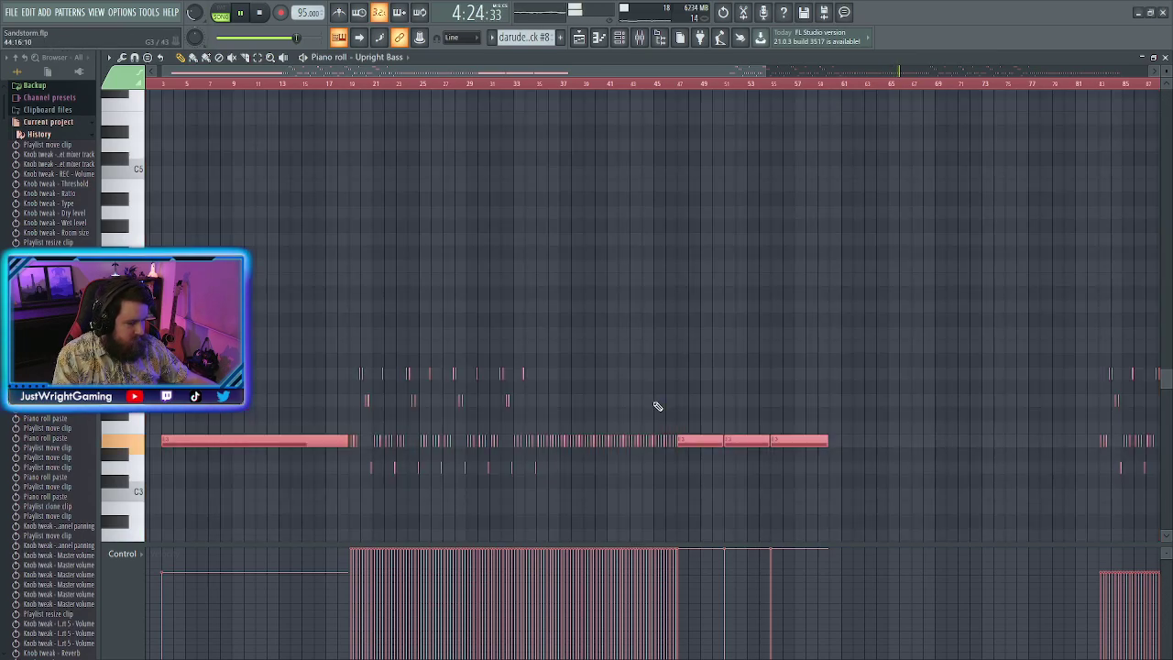
Double the Upright Bass notes by halving their length and placing a copy directly after each one
scroll(557, 463, "up", 6)
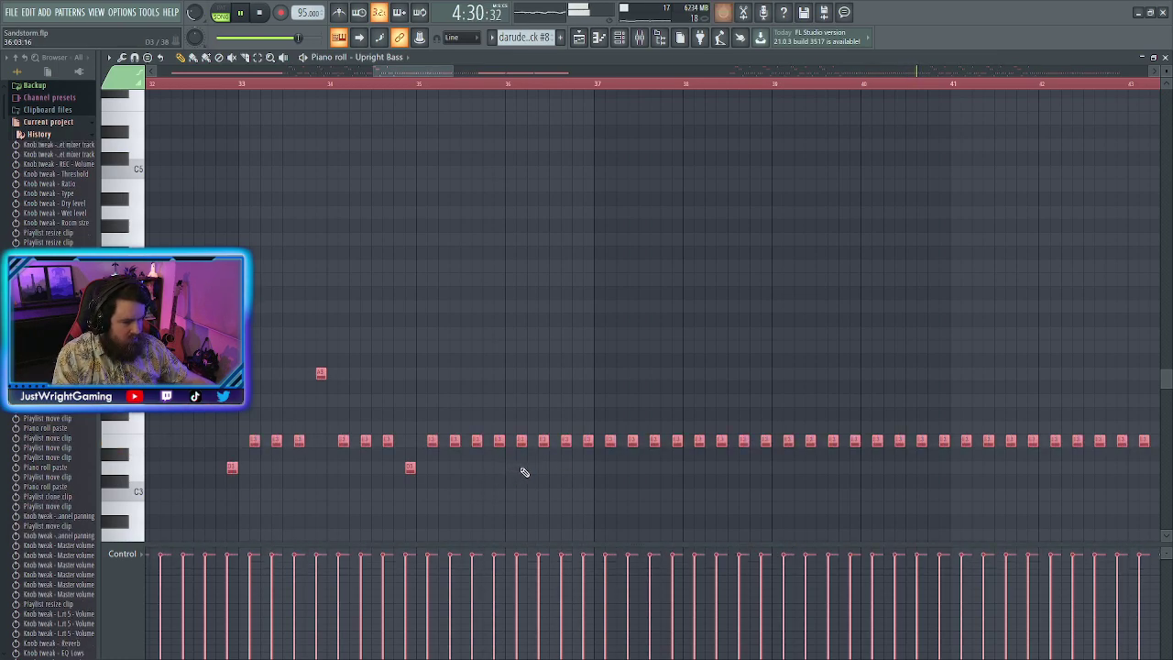
scroll(510, 453, "up", 4)
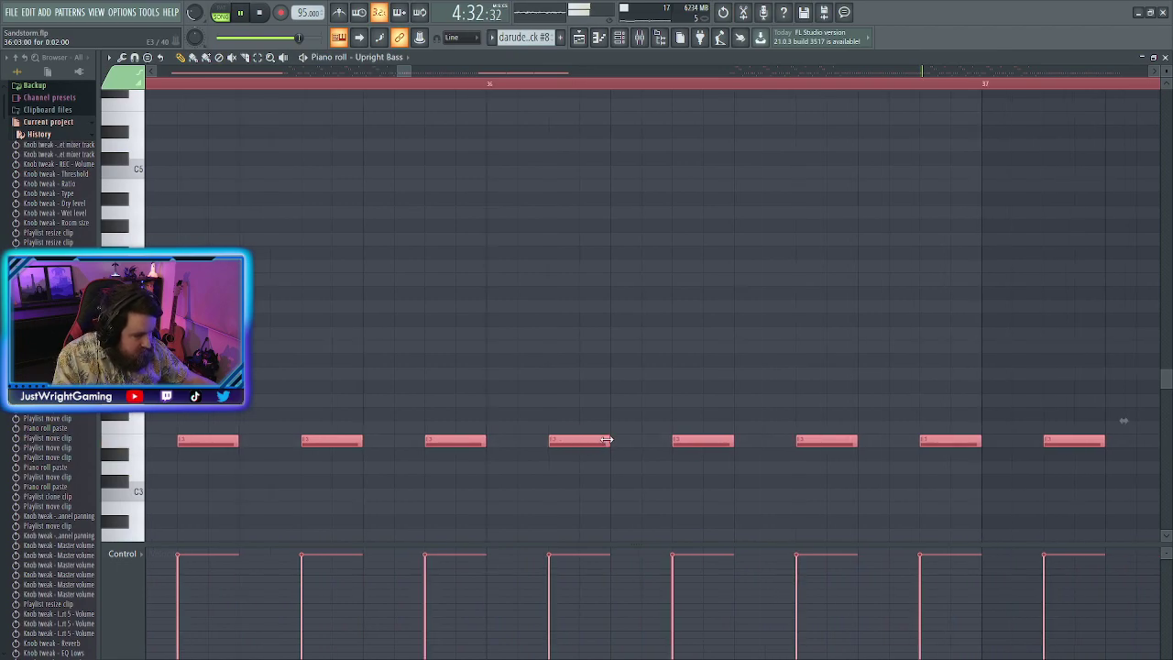
left_click_drag(560, 441, 589, 440)
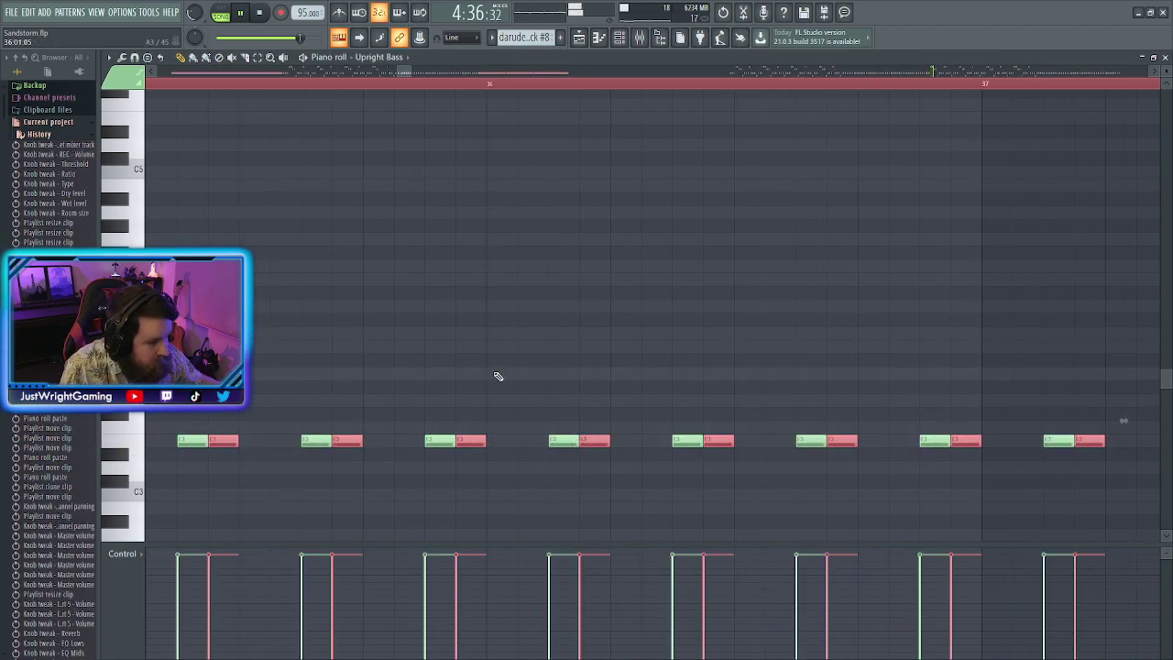
Try placing the copied Upright Bass notes just before the originals, and return them to directly after
left_click_drag(602, 441, 666, 441)
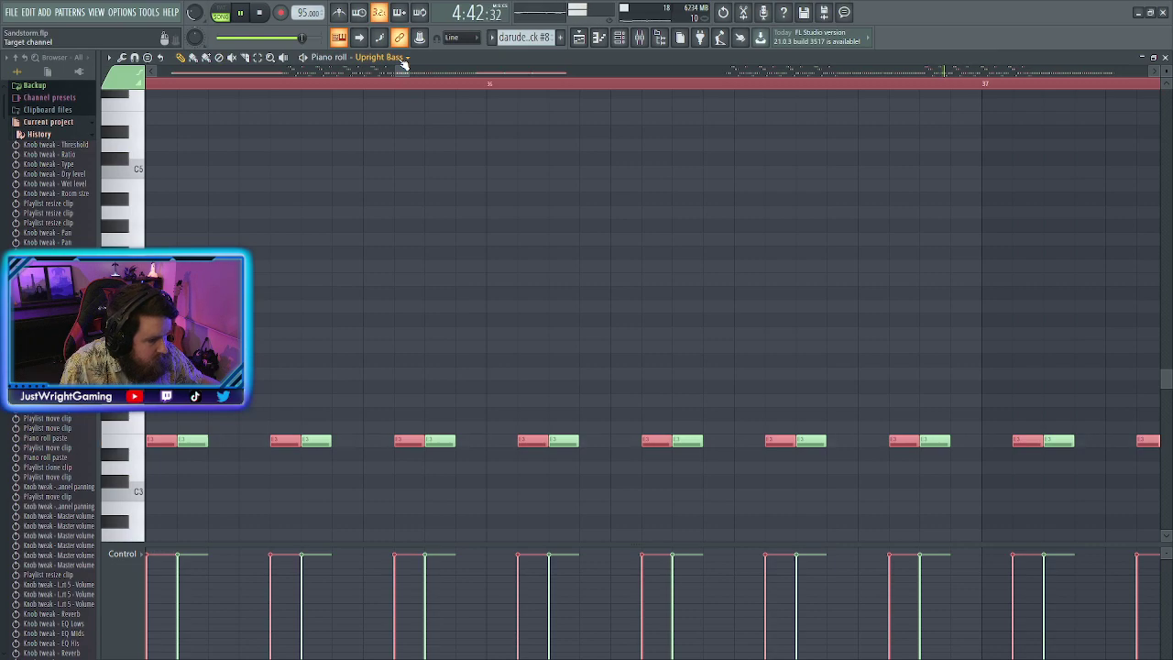
scroll(521, 454, "up", 3)
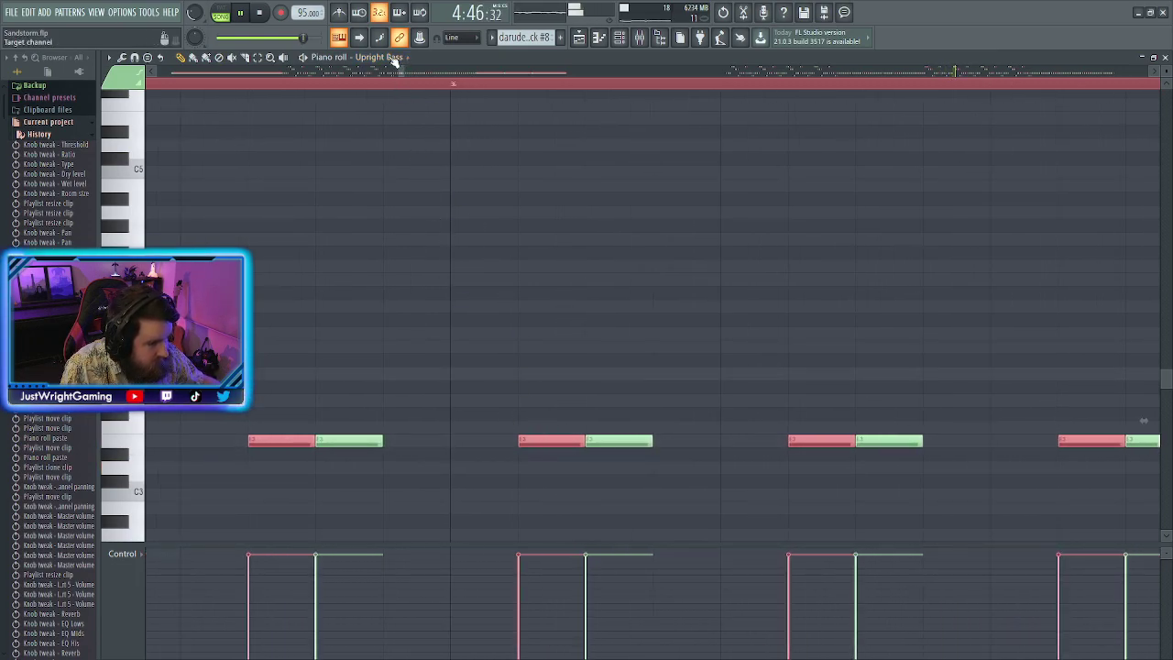
left_click_drag(557, 442, 434, 440)
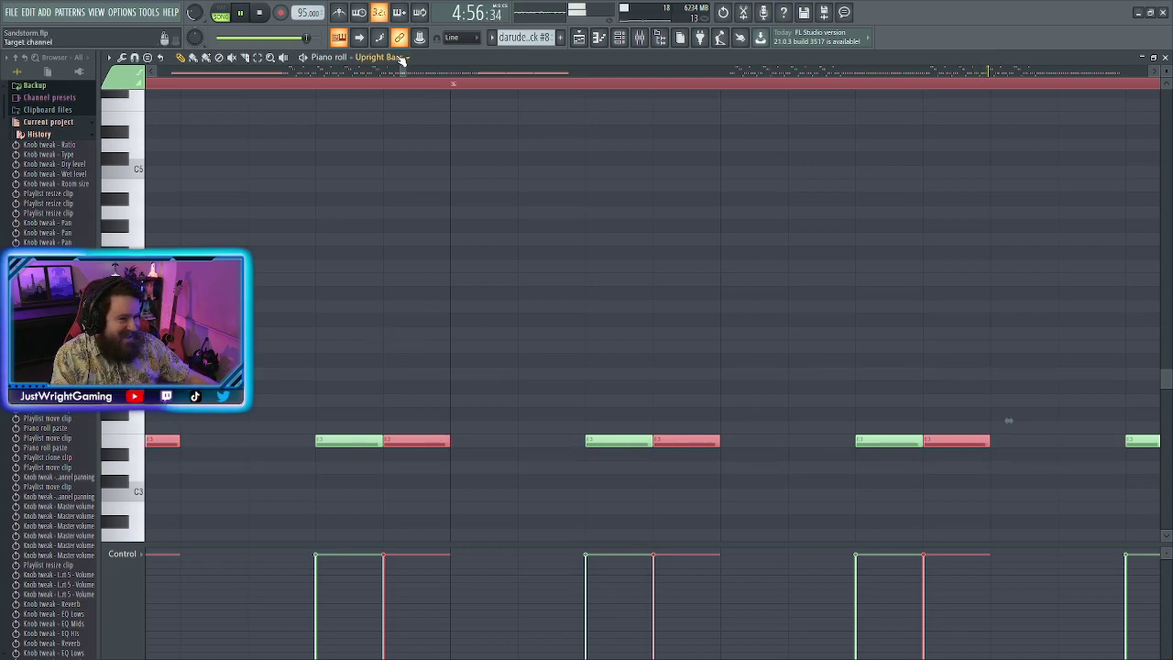
Double the Upright Bass #2 notes by shortening them by half and adding a copy directly after each one
key("ctrl+g")
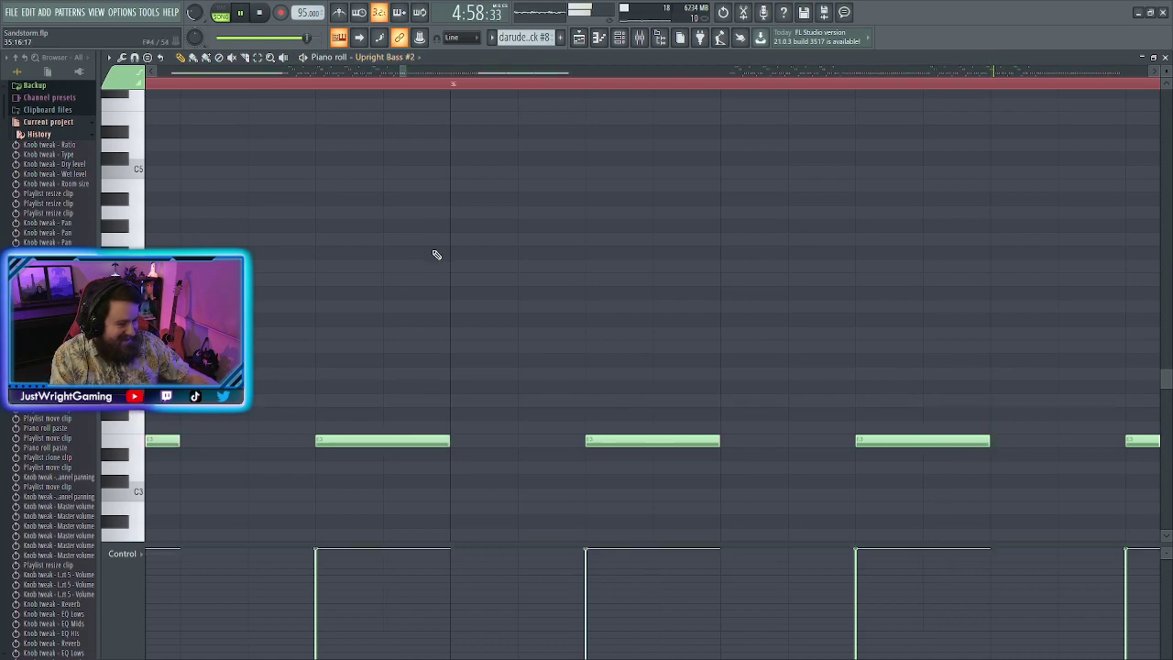
key("ctrl+a")
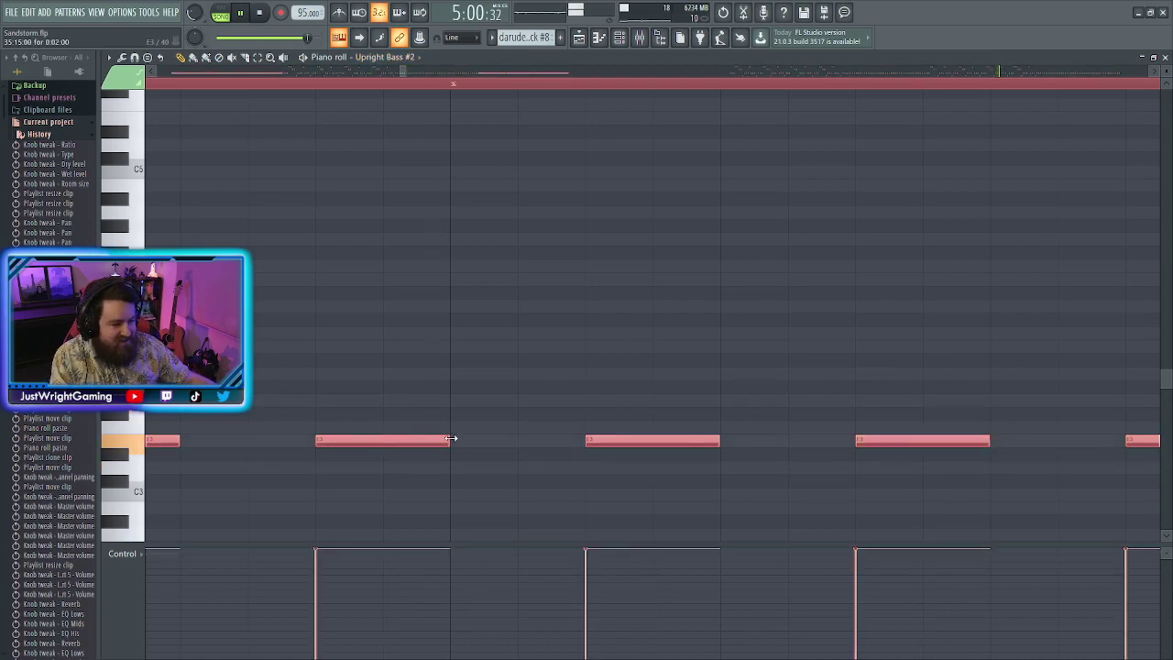
left_click_drag(449, 437, 382, 439)
key("ctrl+b")
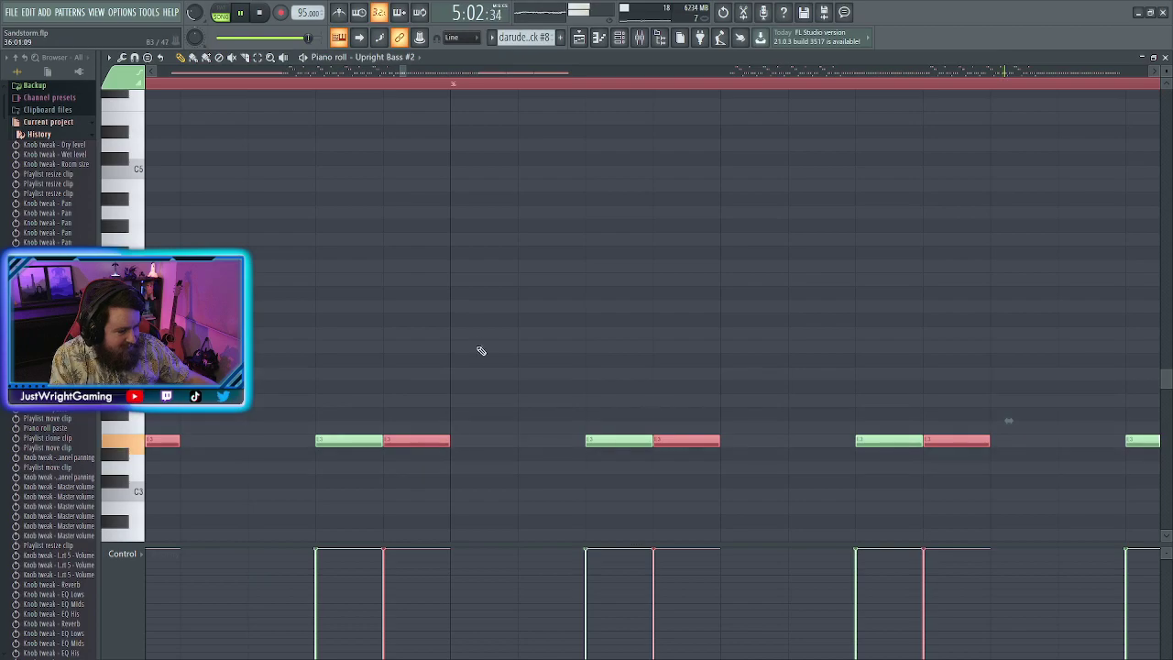
key("ctrl+d")
Examine the doubled Upright Bass #2 notes and their spacing up close around bars 31 to 35
scroll(471, 393, "down", 6)
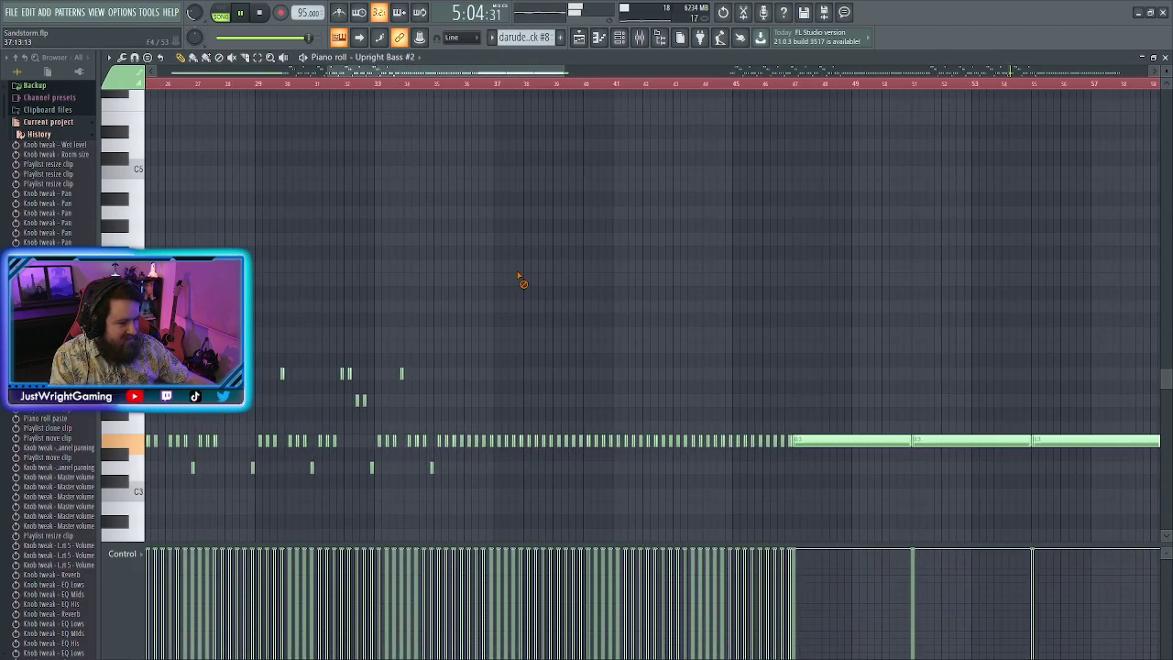
scroll(366, 394, "up", 8)
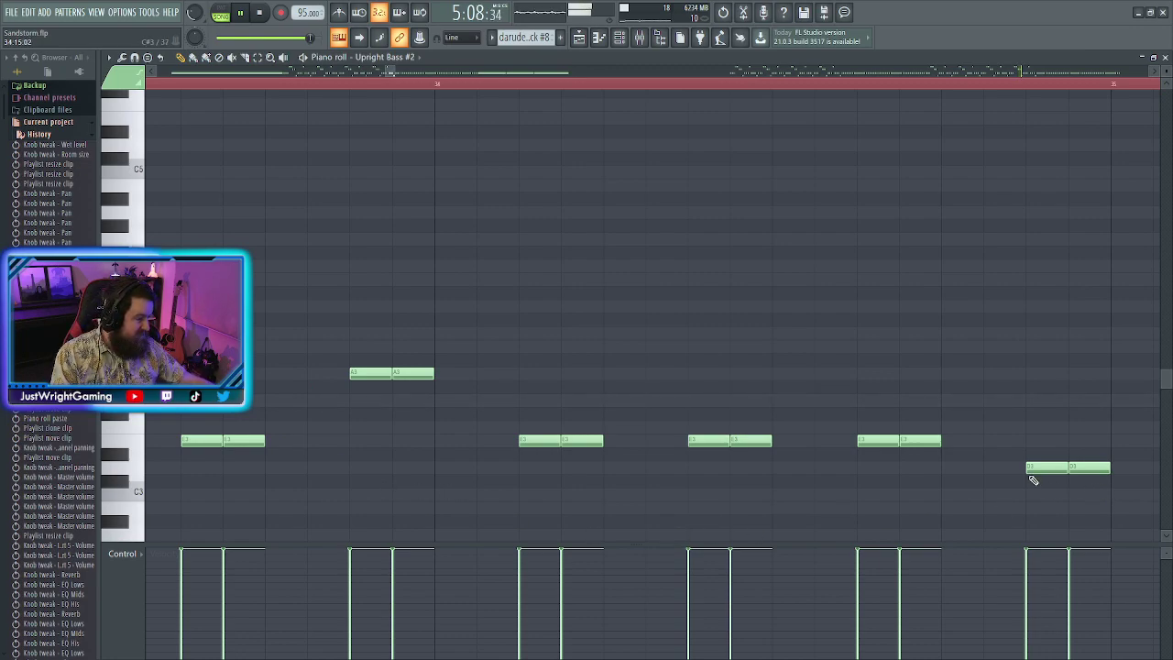
scroll(1015, 474, "up", 4)
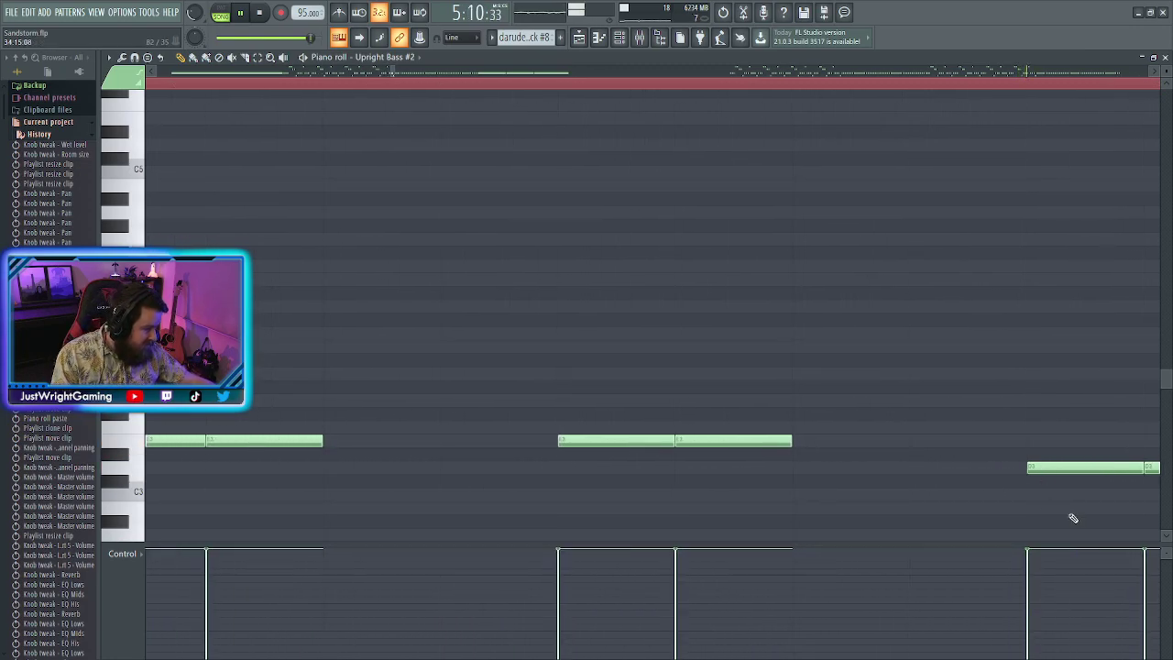
scroll(961, 503, "down", 5)
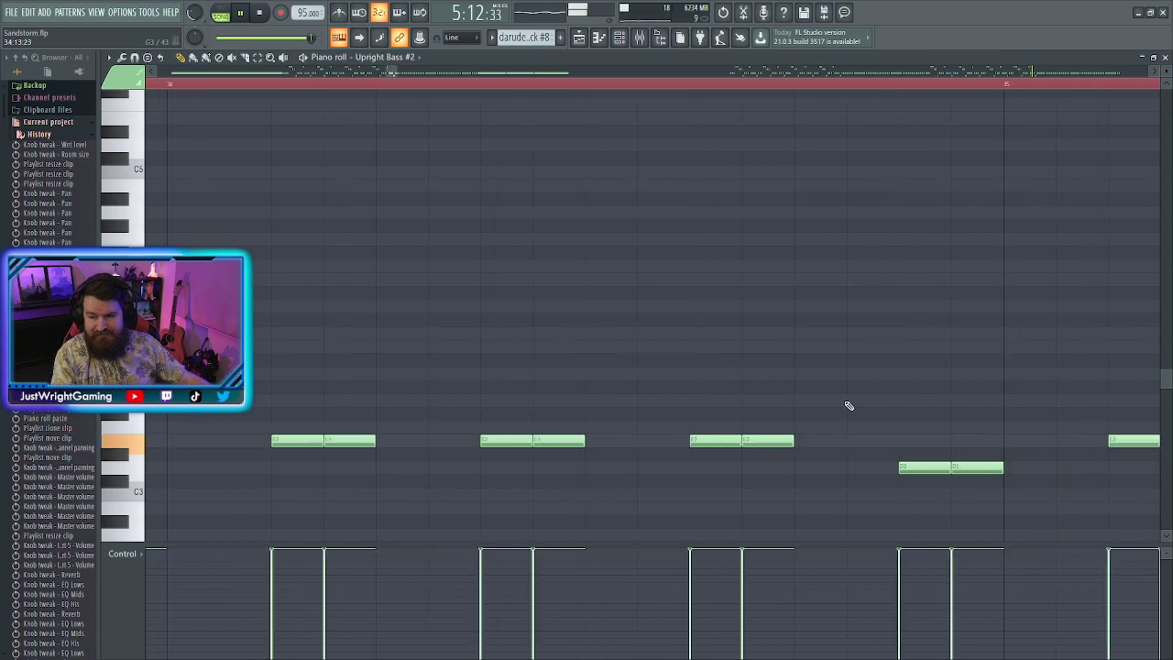
scroll(1068, 417, "down", 2)
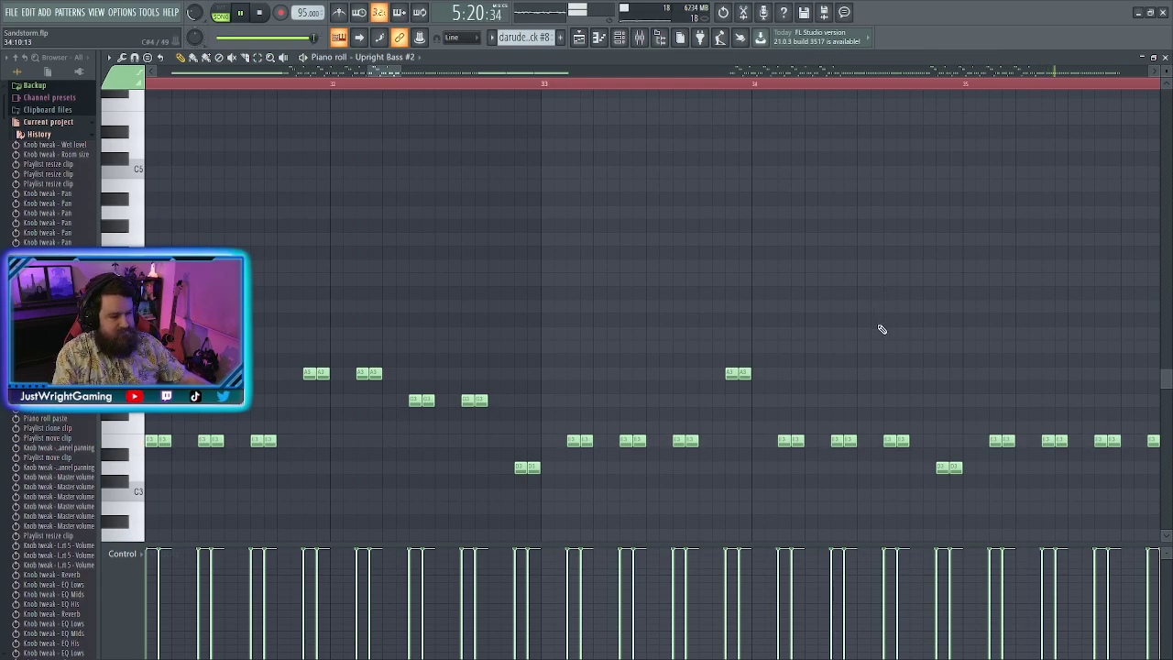
scroll(715, 325, "down", 6)
scroll(723, 326, "down", 1)
Level the note velocities of Upright Bass #2 at about 93%, and even out those of Upright Bass at a similar height
left_click_drag(385, 558, 841, 556)
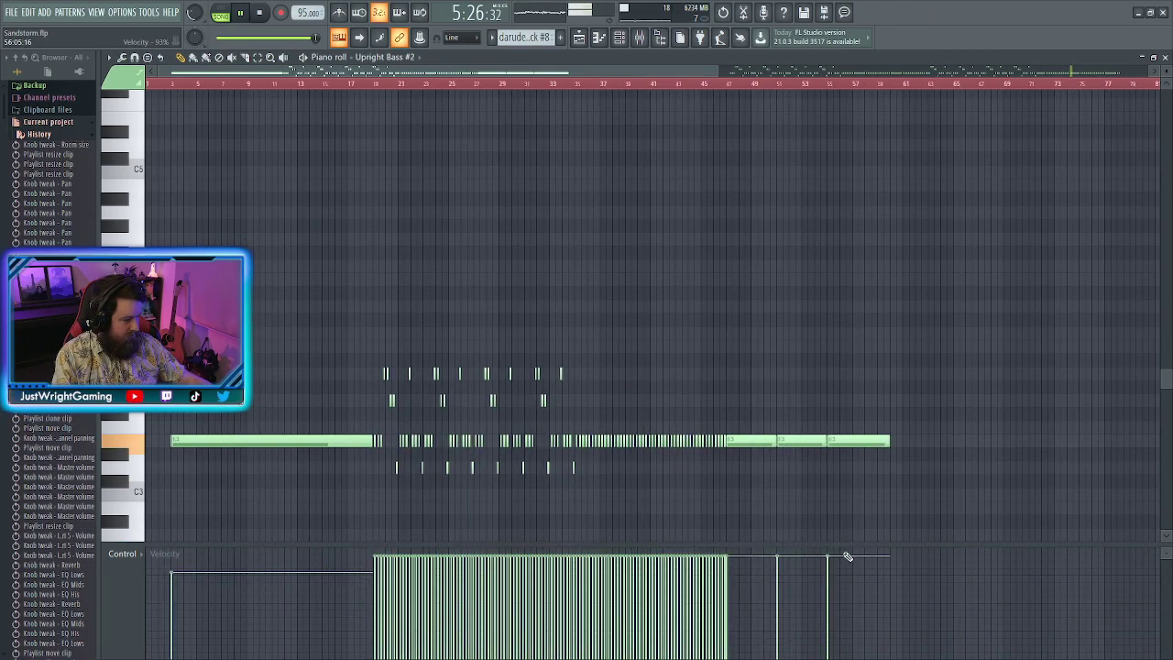
left_click_drag(234, 569, 184, 567)
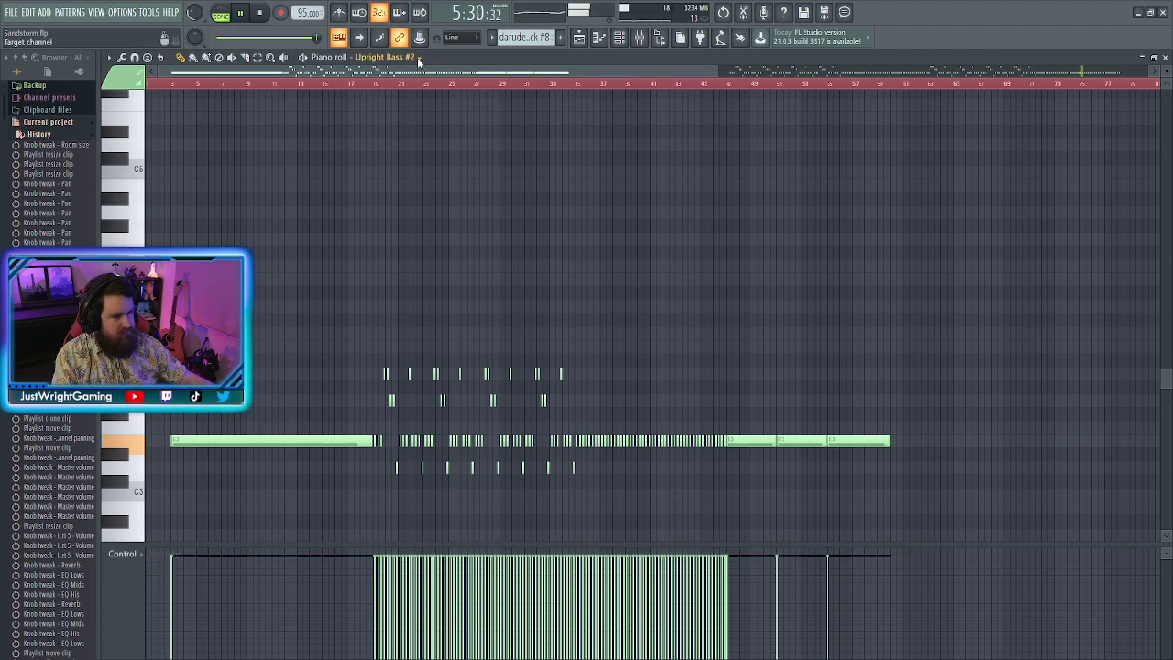
left_click_drag(171, 563, 827, 563)
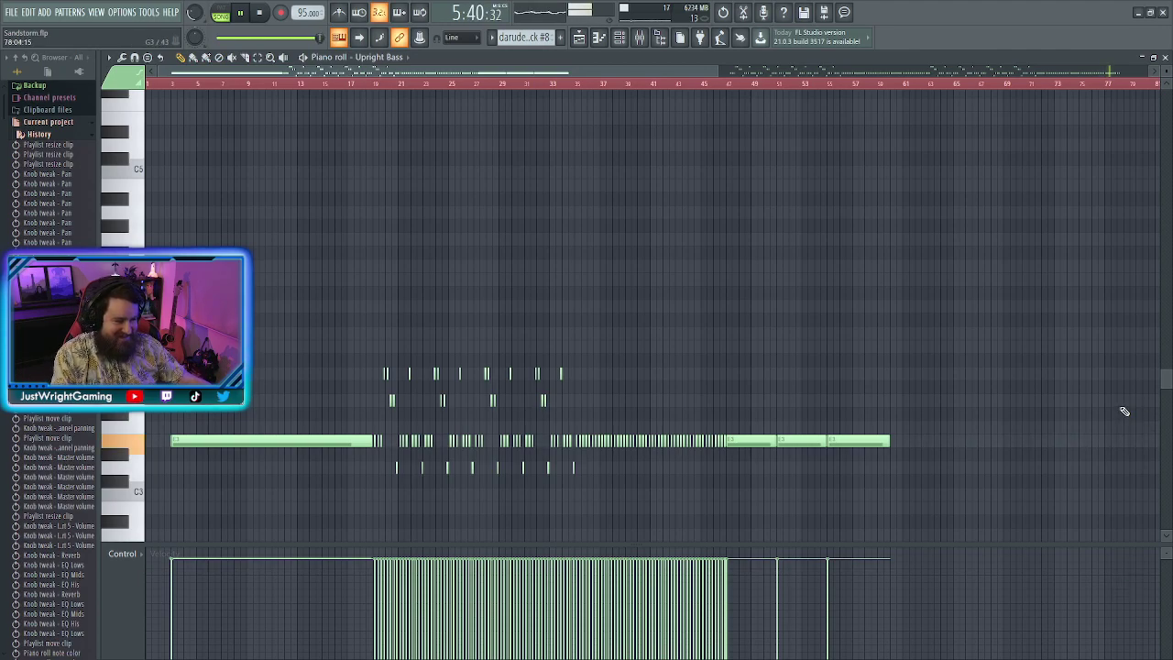
scroll(968, 455, "down", 5, "ctrl")
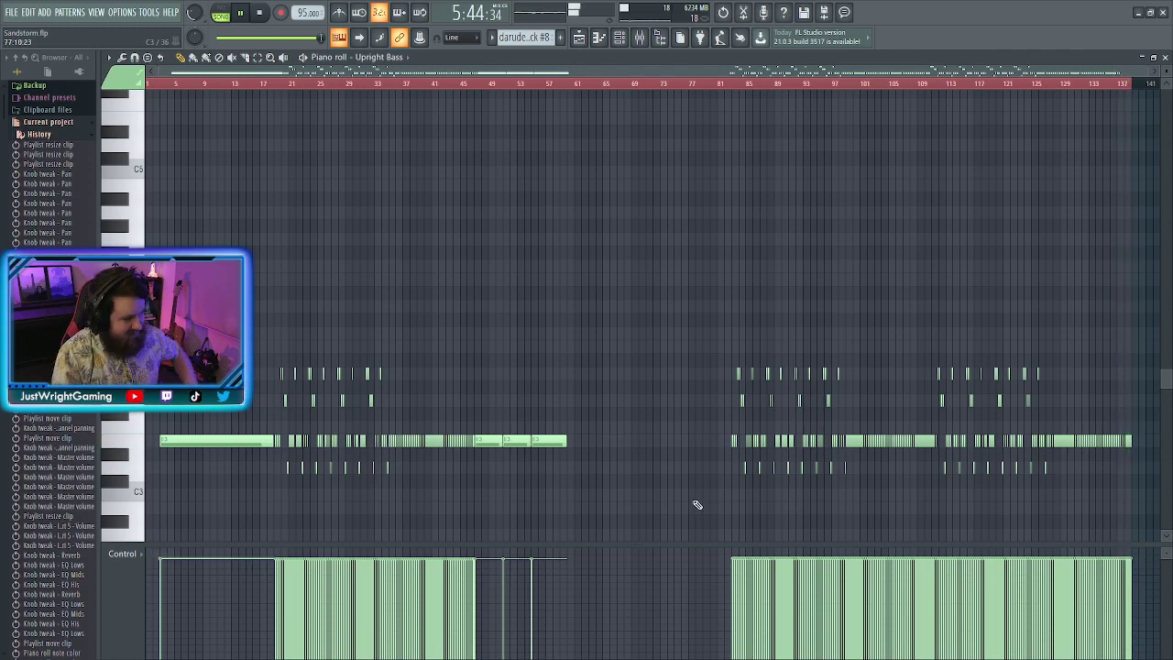
Solo the MIDITrack #8 bass track and listen from about bar 21, comparing it with the full mix
left_click(578, 37)
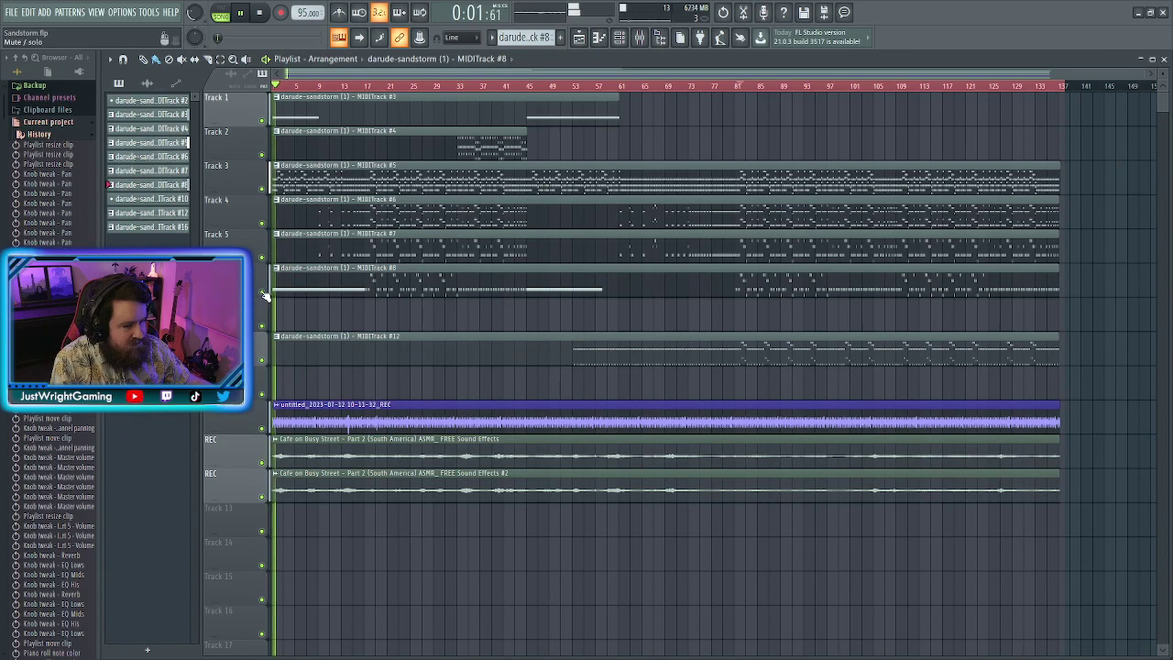
right_click(262, 291)
left_click(388, 88)
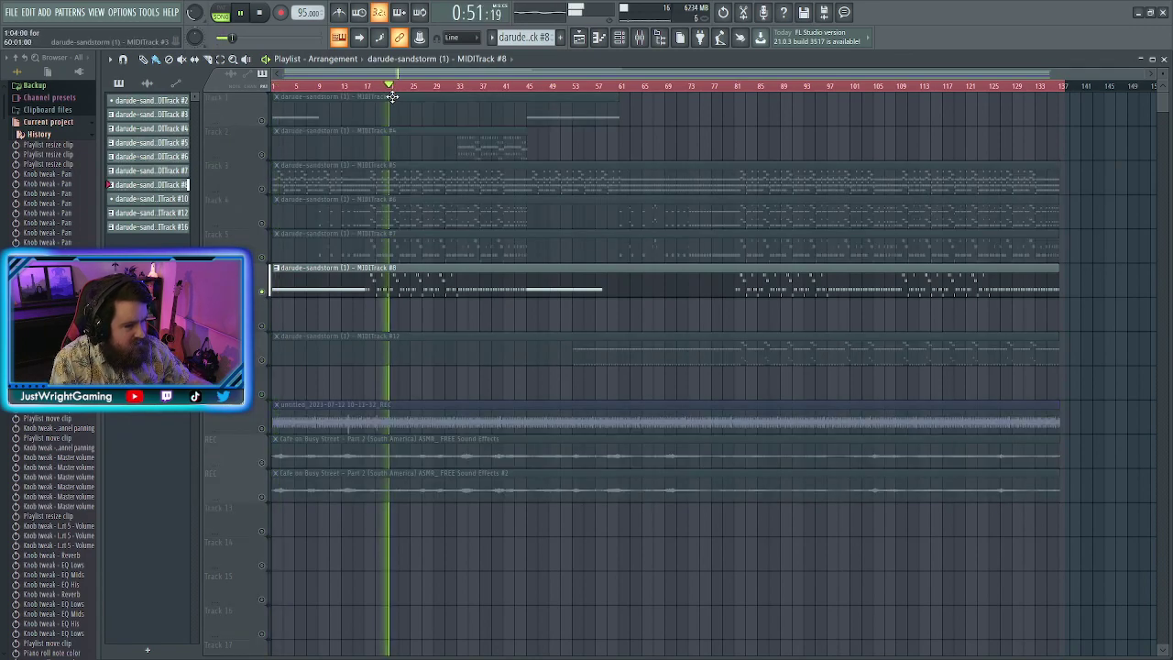
left_click(598, 36)
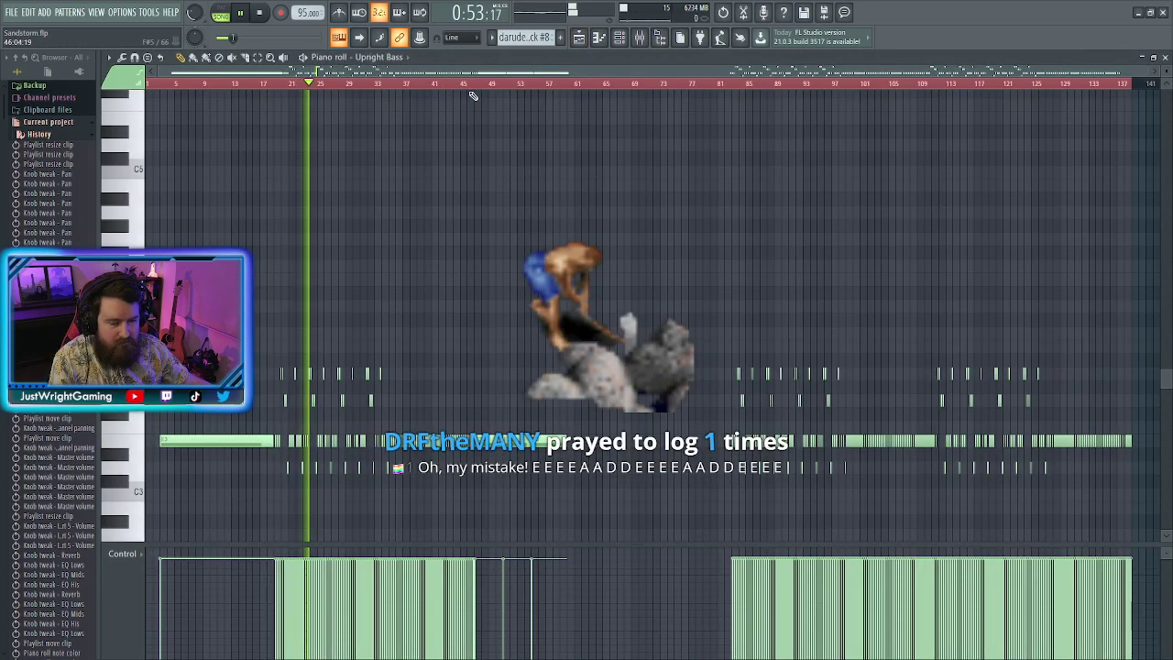
left_click(578, 37)
right_click(262, 292)
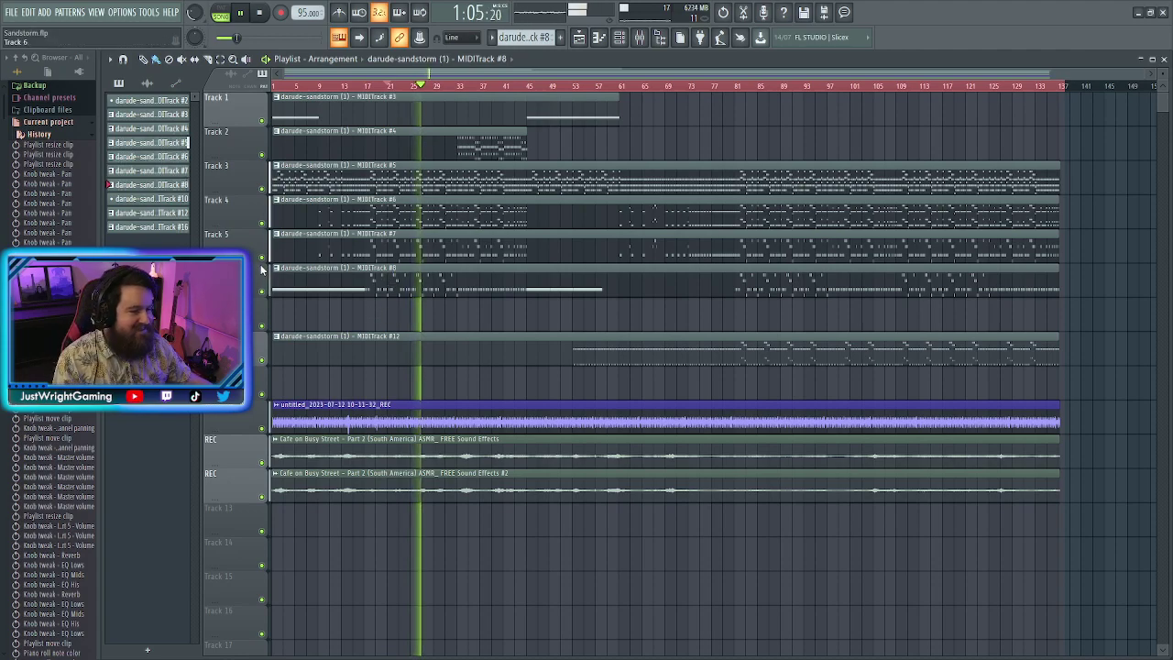
right_click(263, 292)
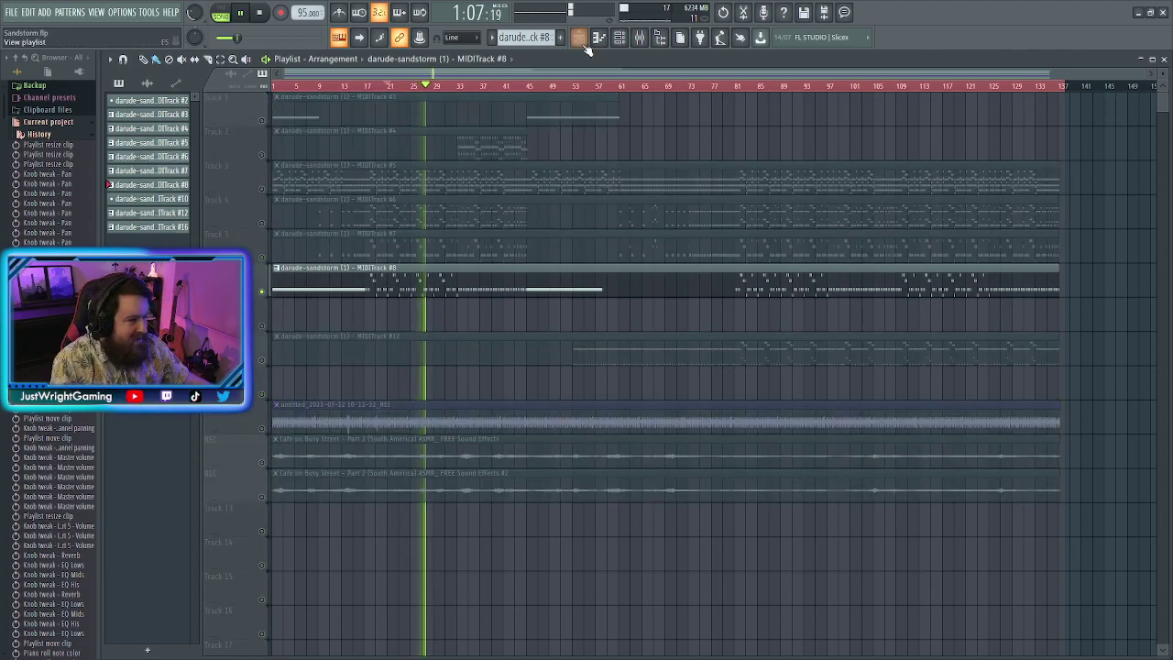
Vary the velocities of all Upright Bass notes so each doubled pair alternates between a strong and a weak hit
double_click(553, 271)
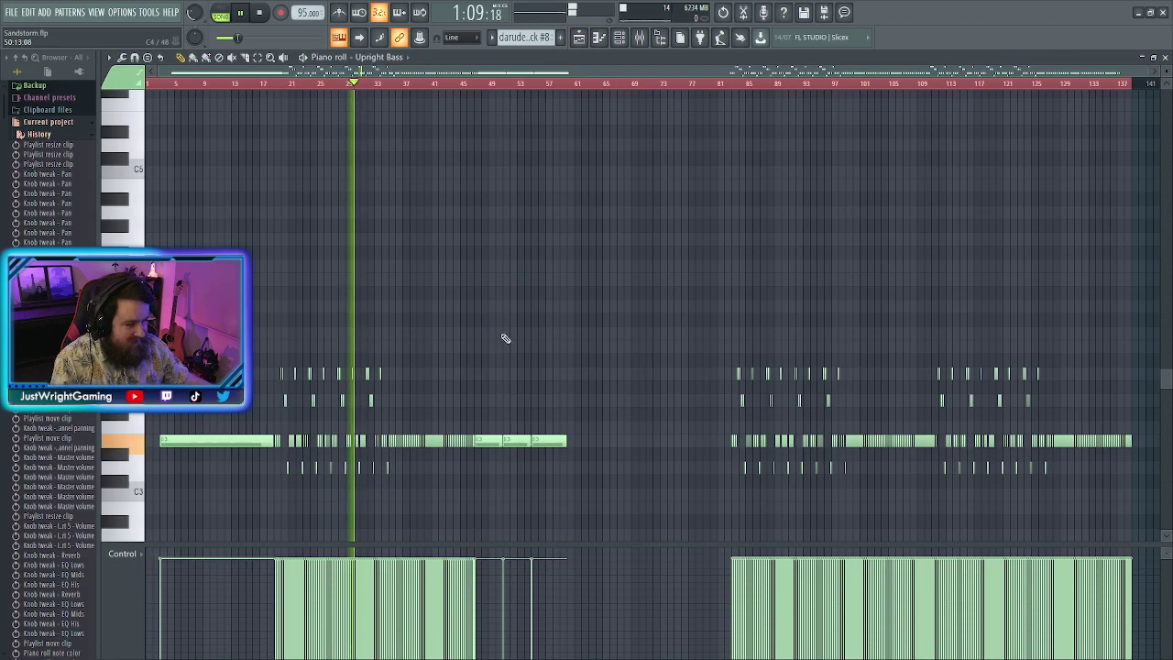
key("ctrl+a")
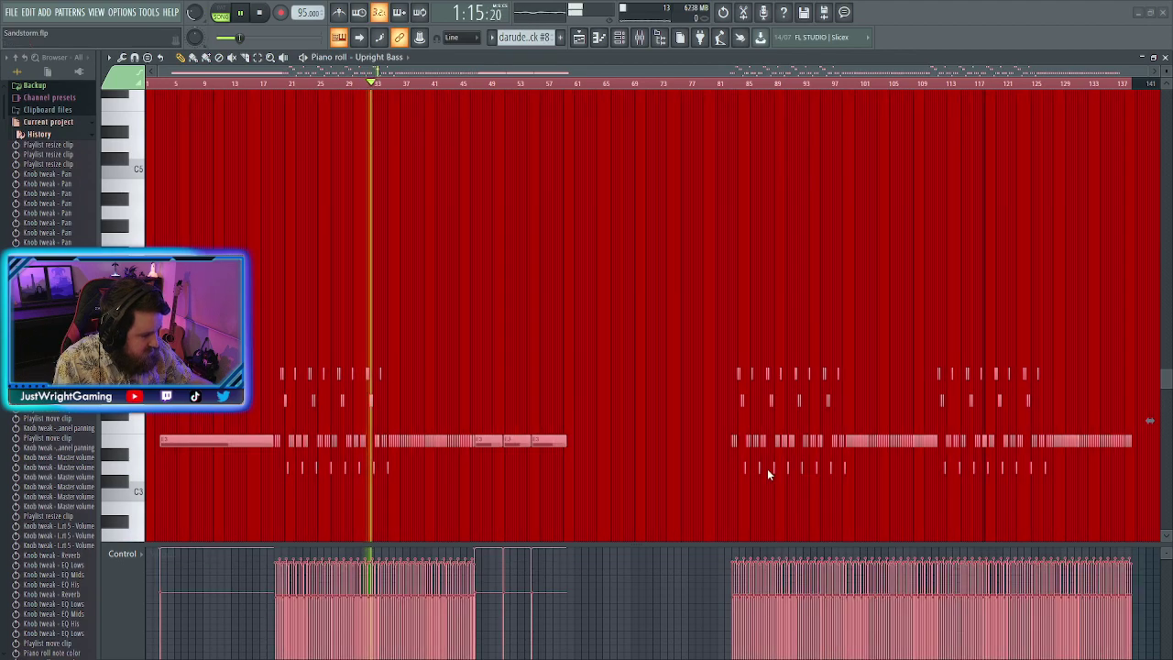
key("ctrl+d")
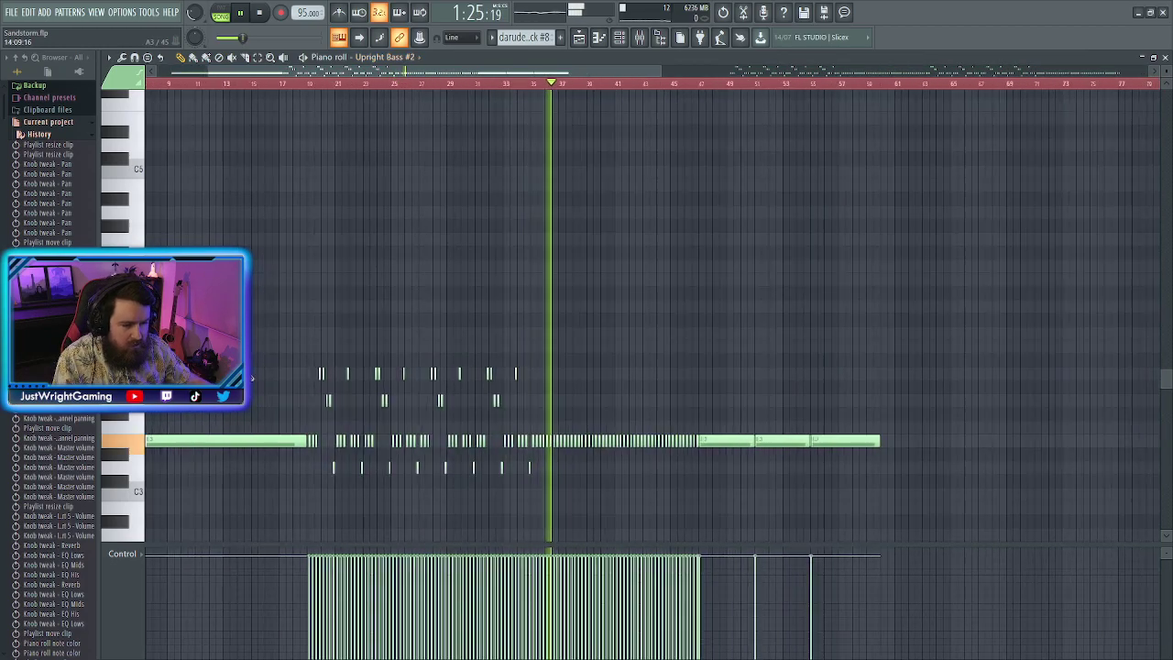
Give the Upright Bass #2 notes the same alternating strong and weak velocities and offset as Upright Bass
left_click_drag(411, 71, 205, 84)
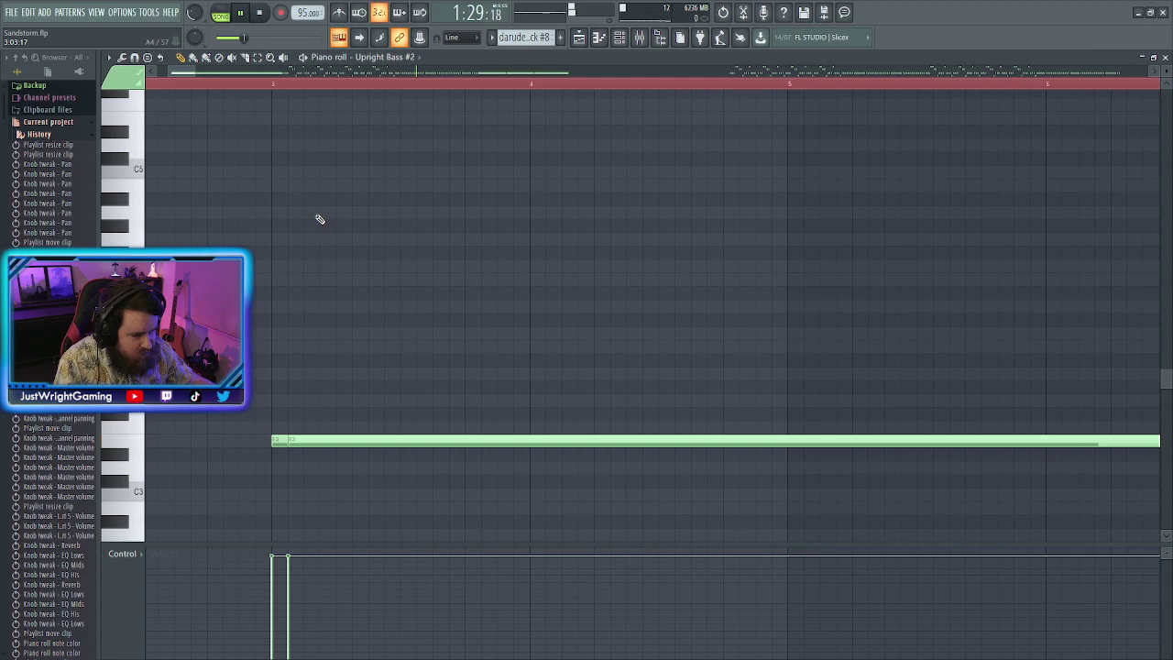
key("ctrl+a")
key("Delete")
key("ctrl+z")
right_click(355, 286)
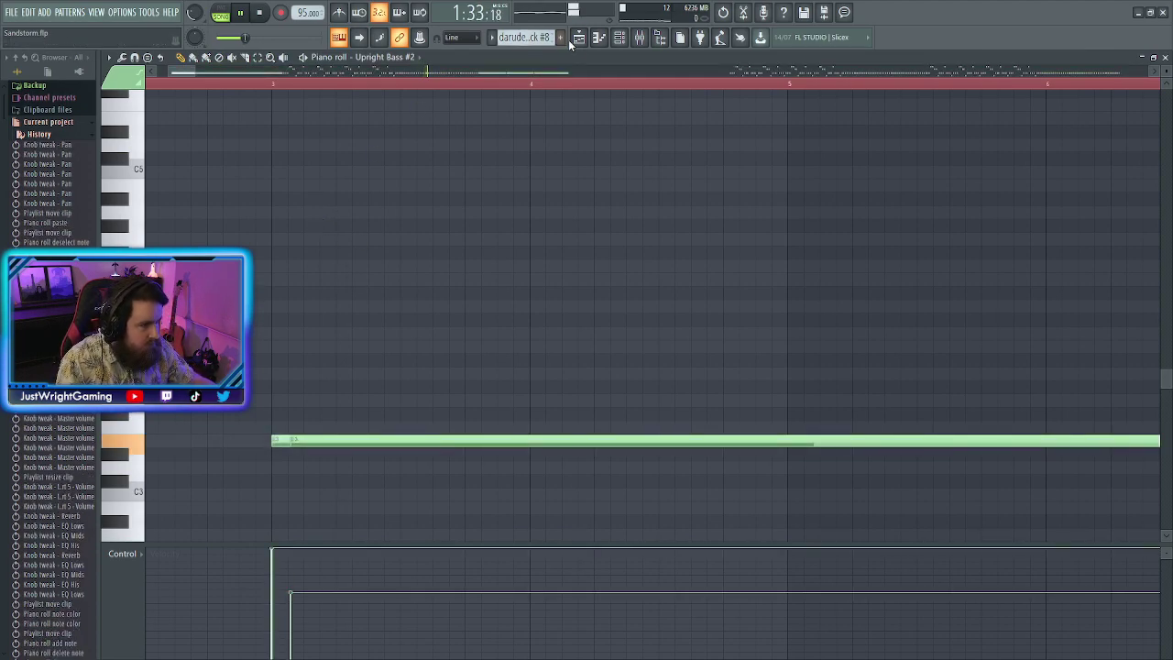
Unsolo the bass track, review the whole Upright Bass #2 pattern, and play the full mix from about bar 83
key("F5")
right_click(262, 291)
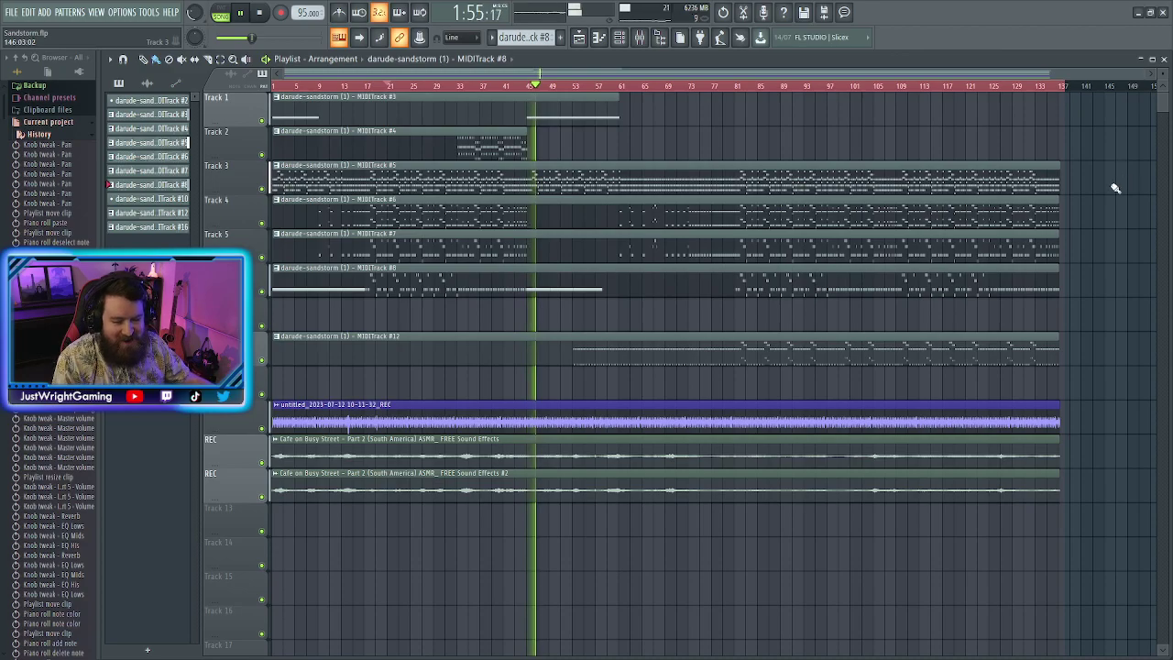
left_click(578, 38)
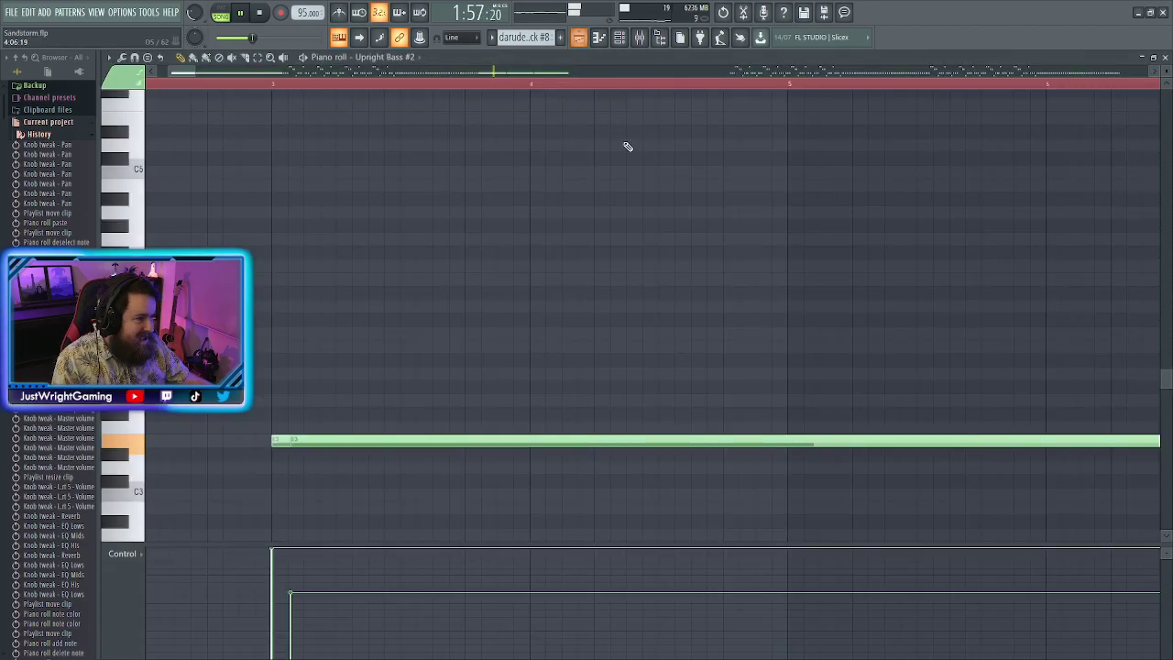
scroll(679, 285, "down", 12)
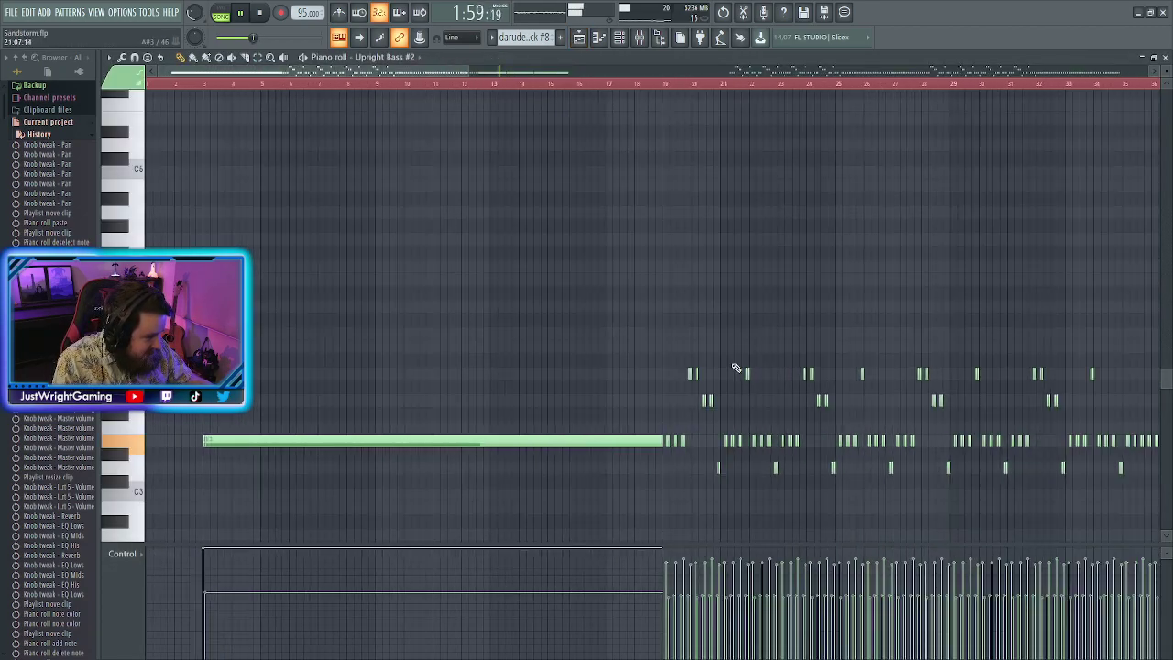
scroll(563, 432, "down", 2)
scroll(851, 502, "up", 8)
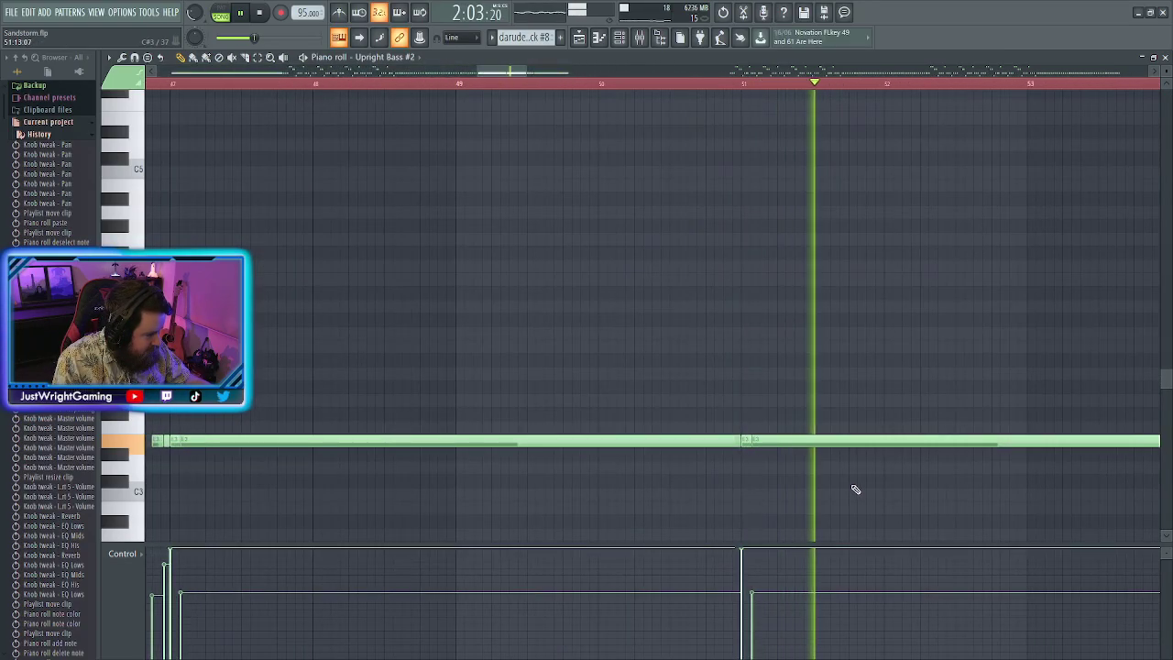
scroll(856, 496, "down", 2)
scroll(856, 492, "down", 4)
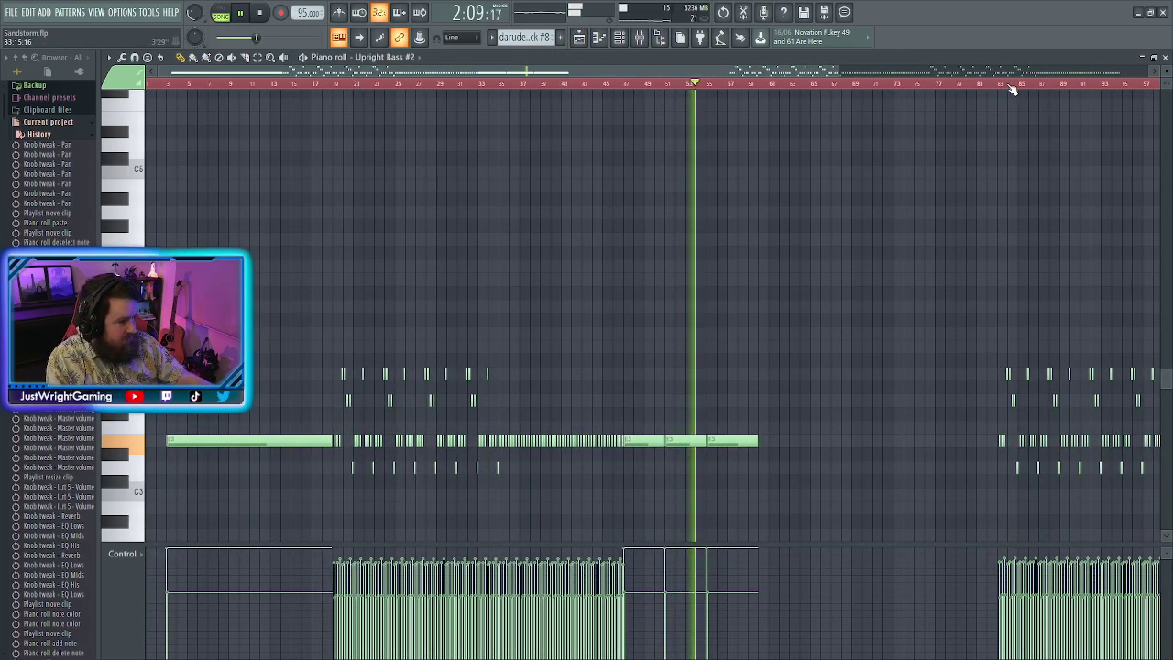
left_click(1006, 87)
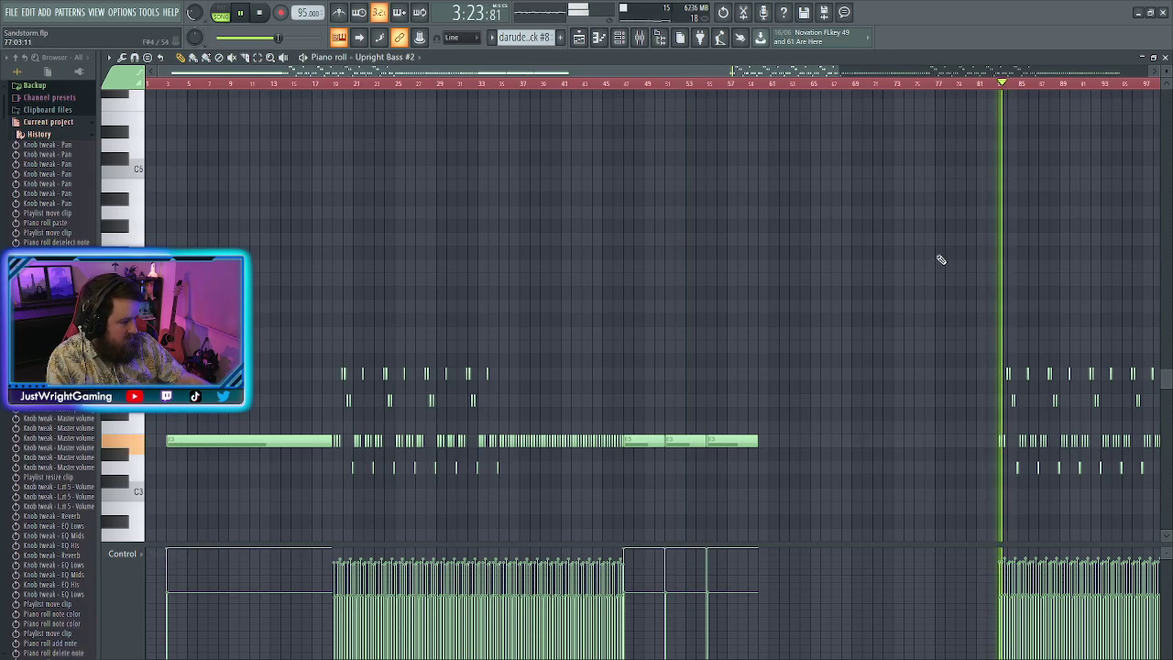
scroll(890, 282, "down", 1)
scroll(888, 256, "up", 2)
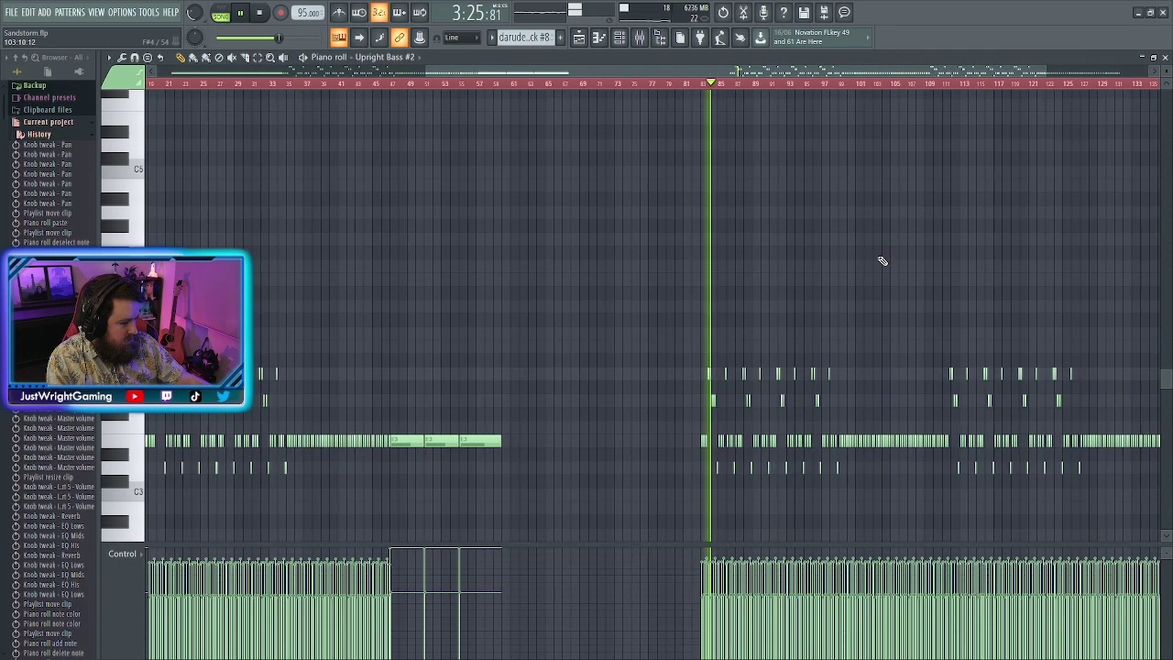
Raise the volume of Insert 6, the upright bass channel, slightly in the mixer
left_click(578, 36)
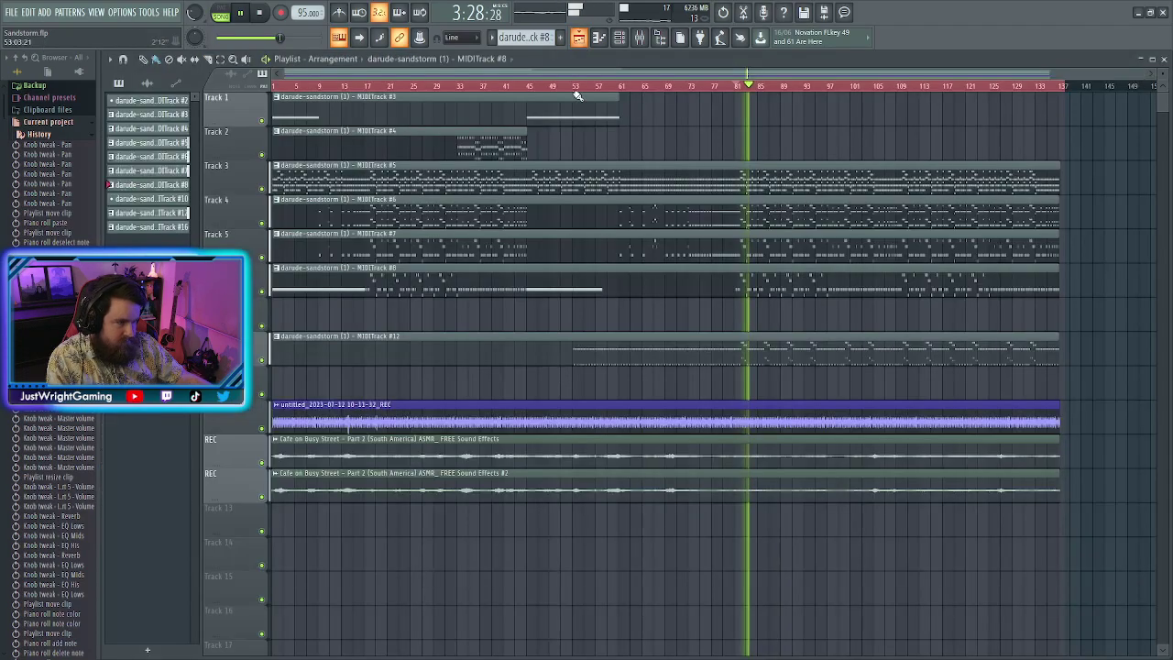
left_click(639, 36)
mouse_move(314, 426)
left_mouse_down()
mouse_move(314, 366)
mouse_move(316, 418)
left_mouse_up()
Add Fruity parametric EQ 2 to Insert 1 and lower bands 5 and 6 into a dip in the upper mids
left_click(180, 165)
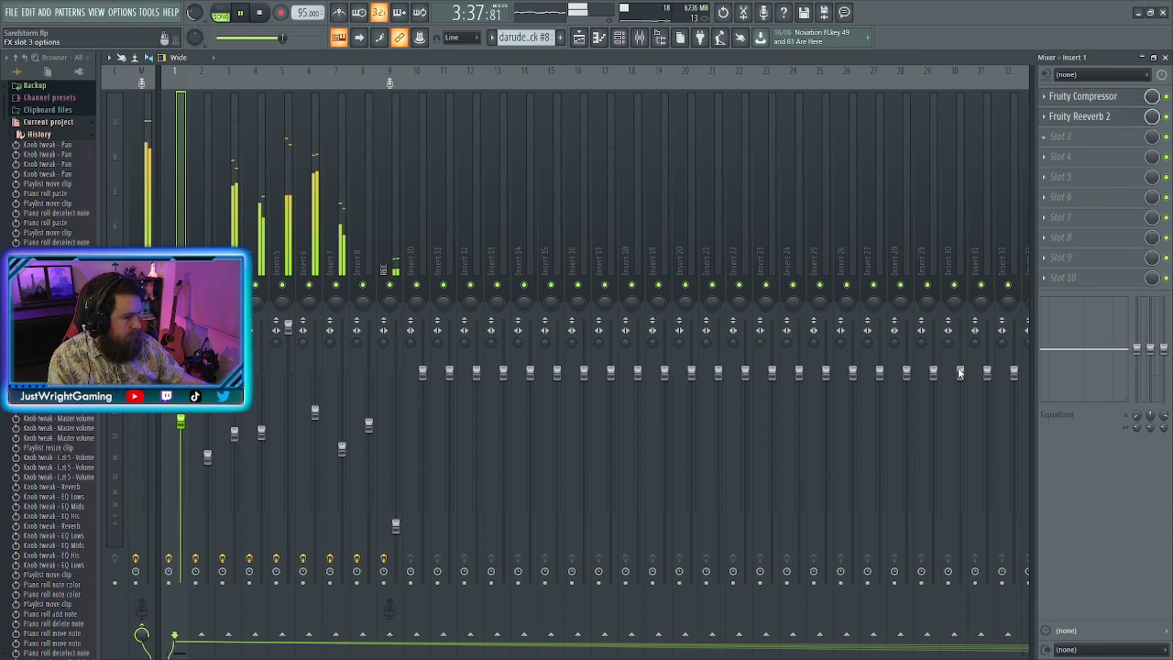
left_click_drag(394, 309, 369, 317)
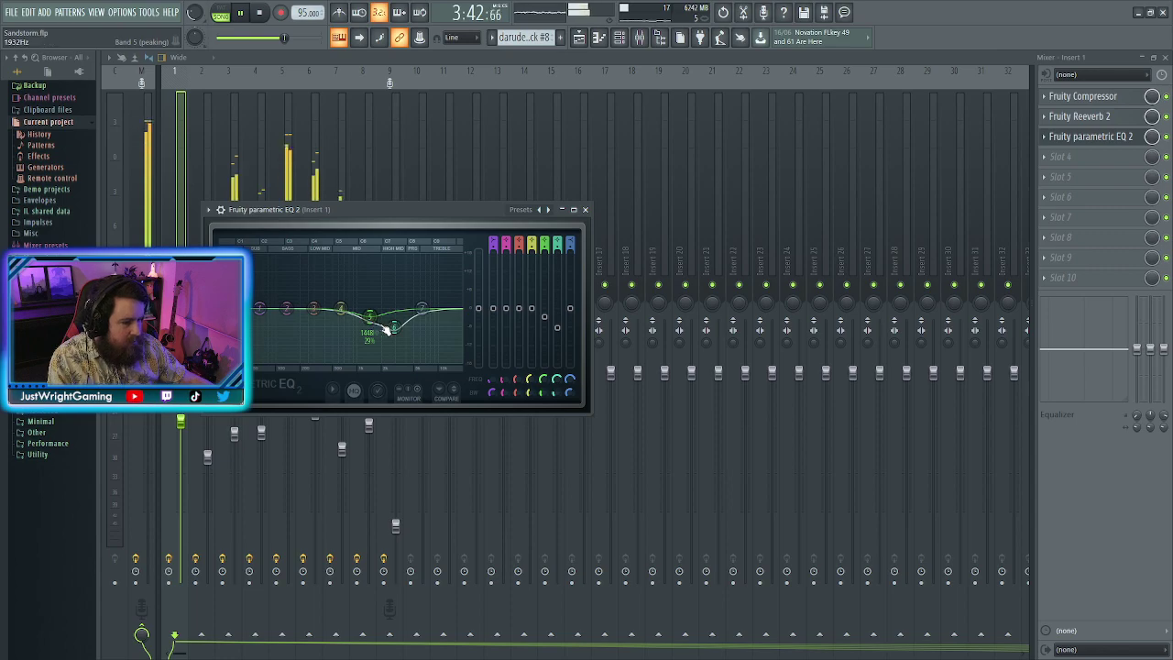
left_click(585, 209)
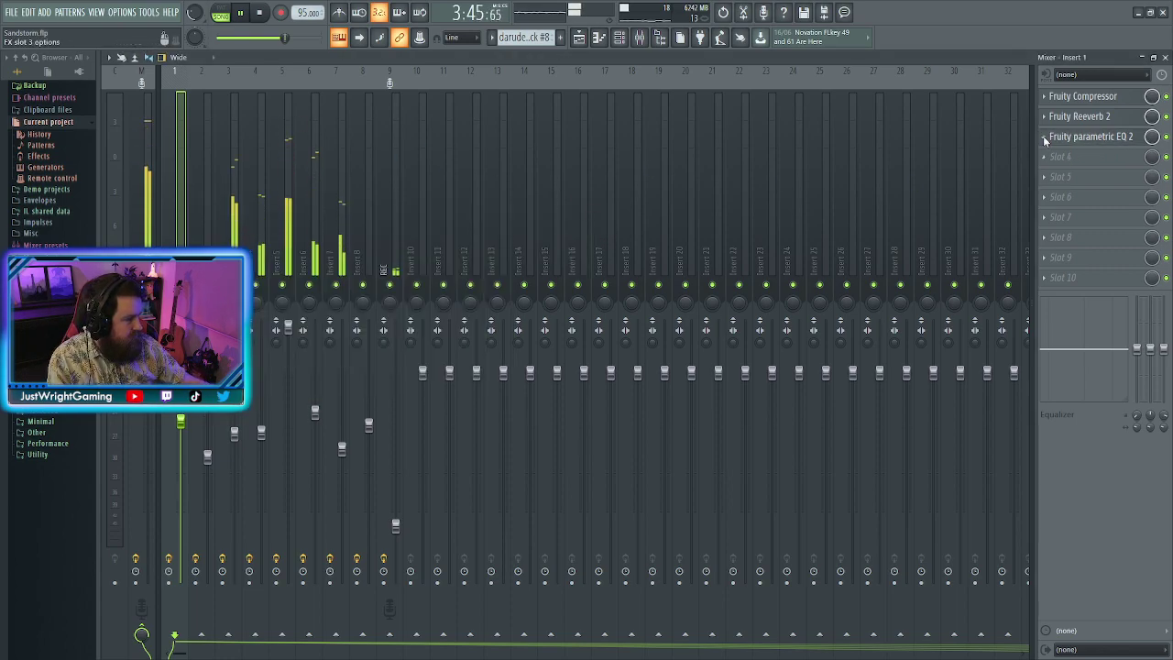
Copy the Fruity parametric EQ 2 with its upper-mid dip from Insert 1 to Inserts 2, 3 and 4
left_click_drag(209, 106, 209, 108)
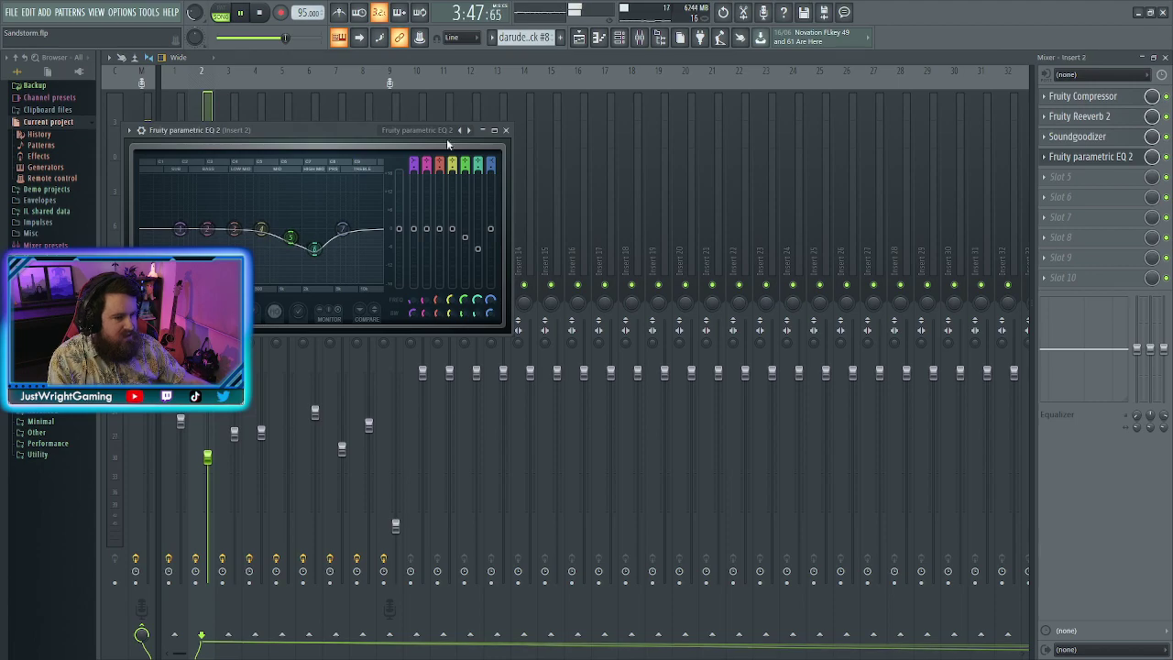
left_click(505, 131)
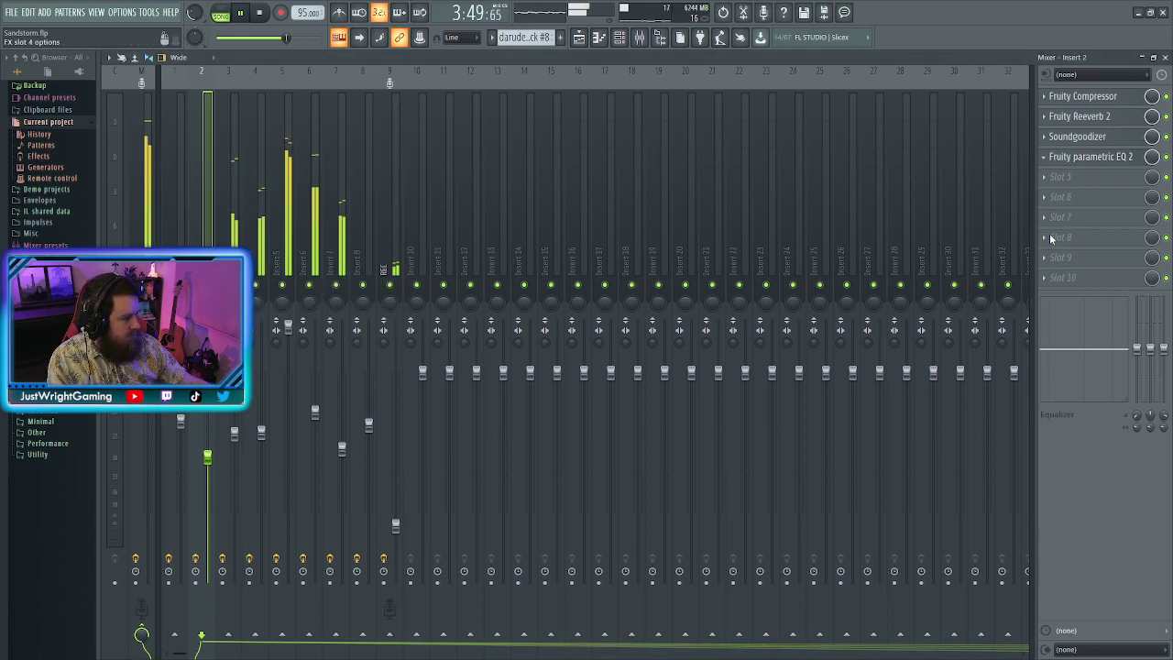
left_click_drag(232, 98, 234, 101)
left_click(528, 152)
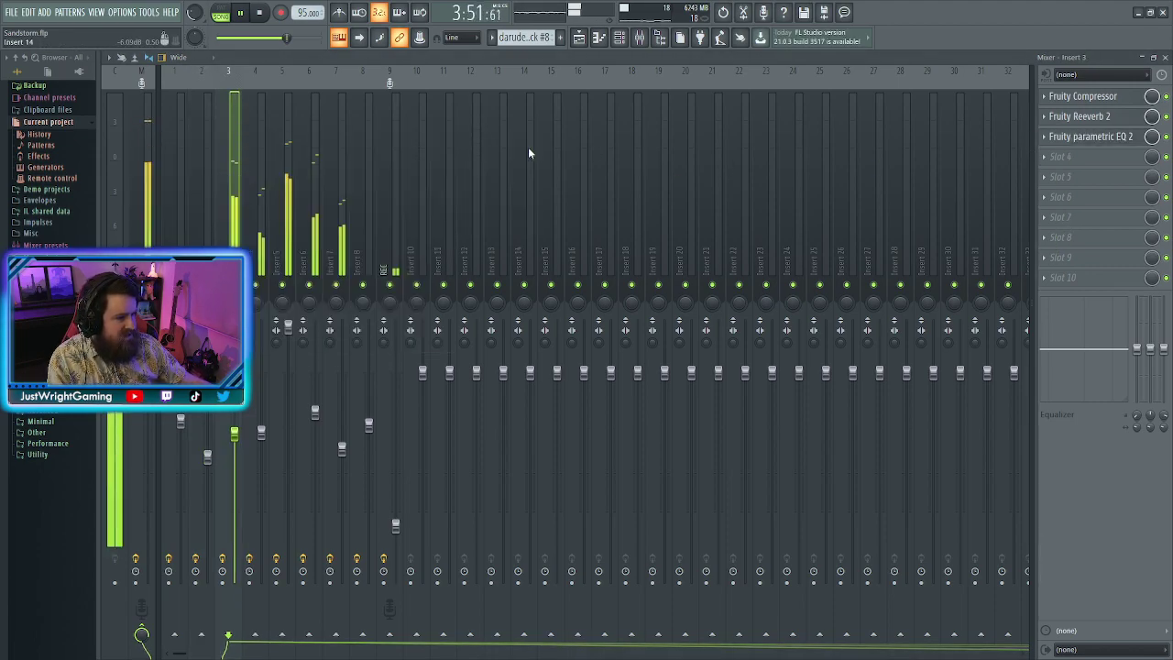
left_click_drag(1081, 137, 257, 106)
left_click(555, 178)
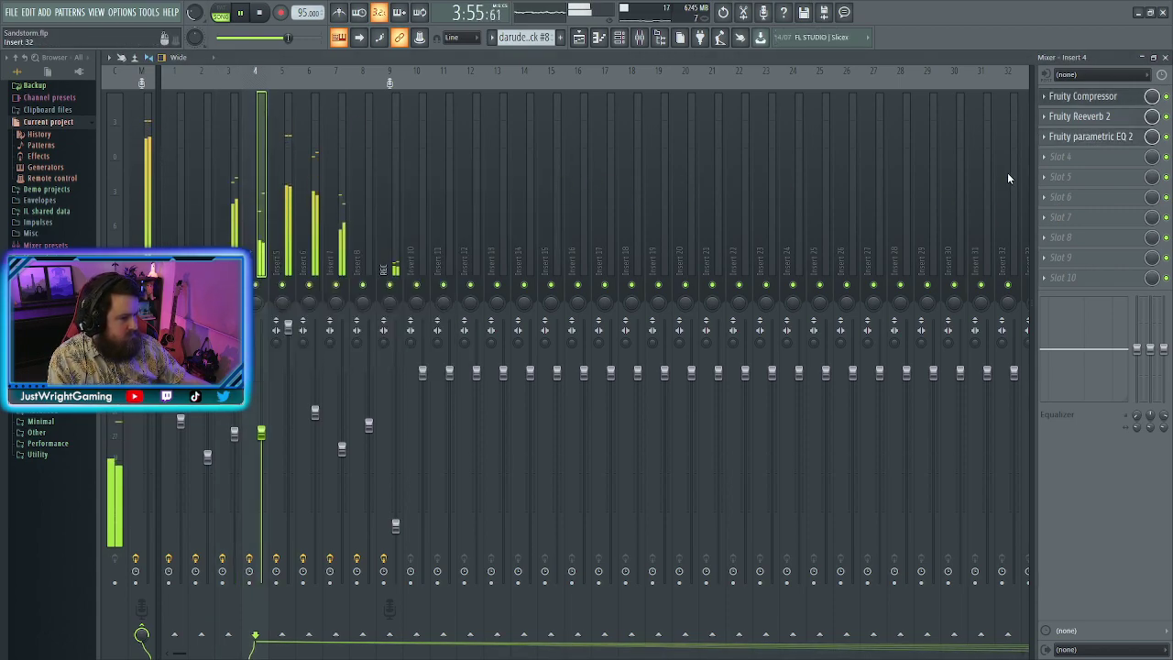
Copy the same Fruity parametric EQ 2 settings to Inserts 6, 7 and 8 and the REC track
left_click_drag(348, 106, 313, 113)
left_click(510, 128)
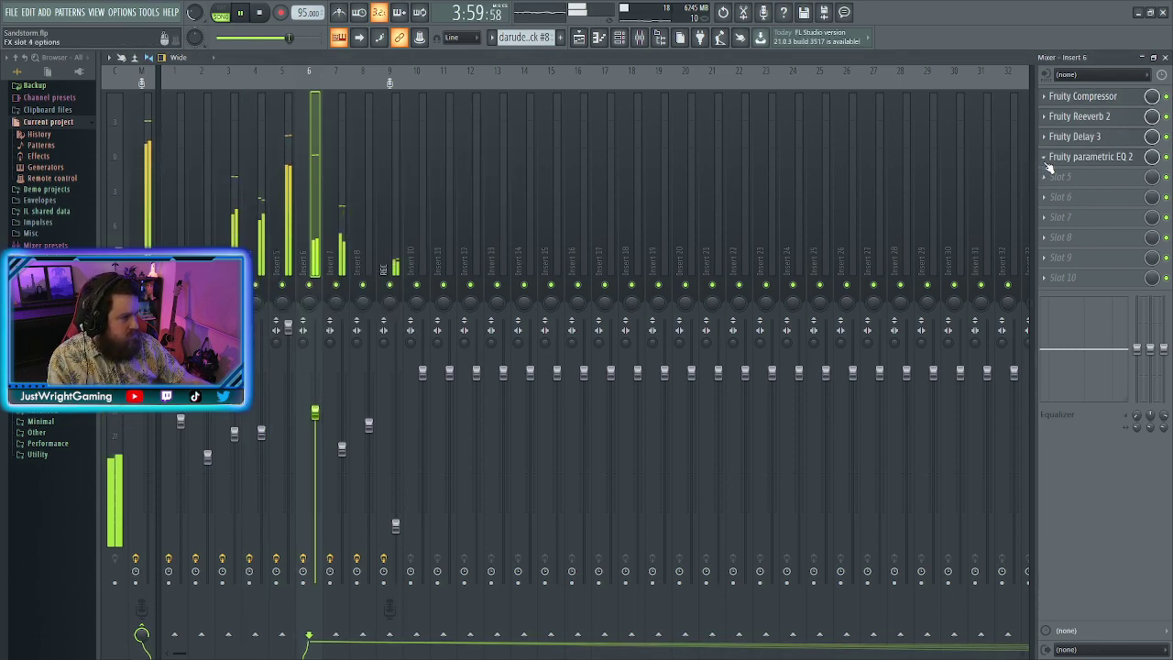
left_click_drag(1090, 157, 340, 126)
left_click(521, 146)
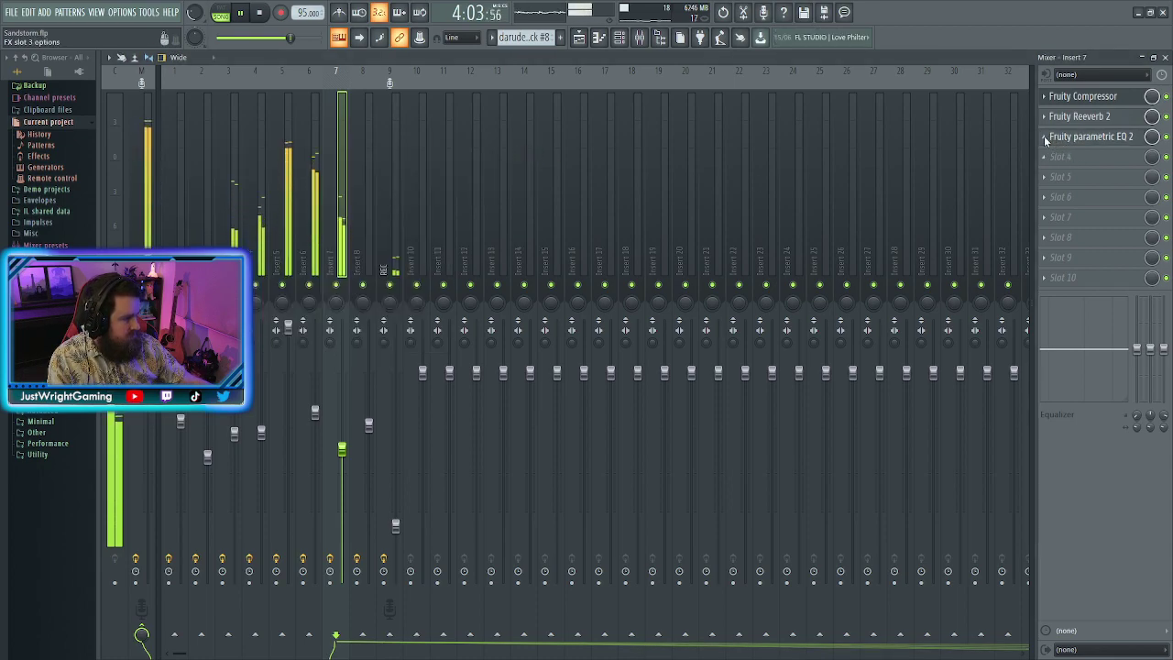
left_click_drag(1090, 137, 1003, 217)
left_click_drag(369, 103, 368, 108)
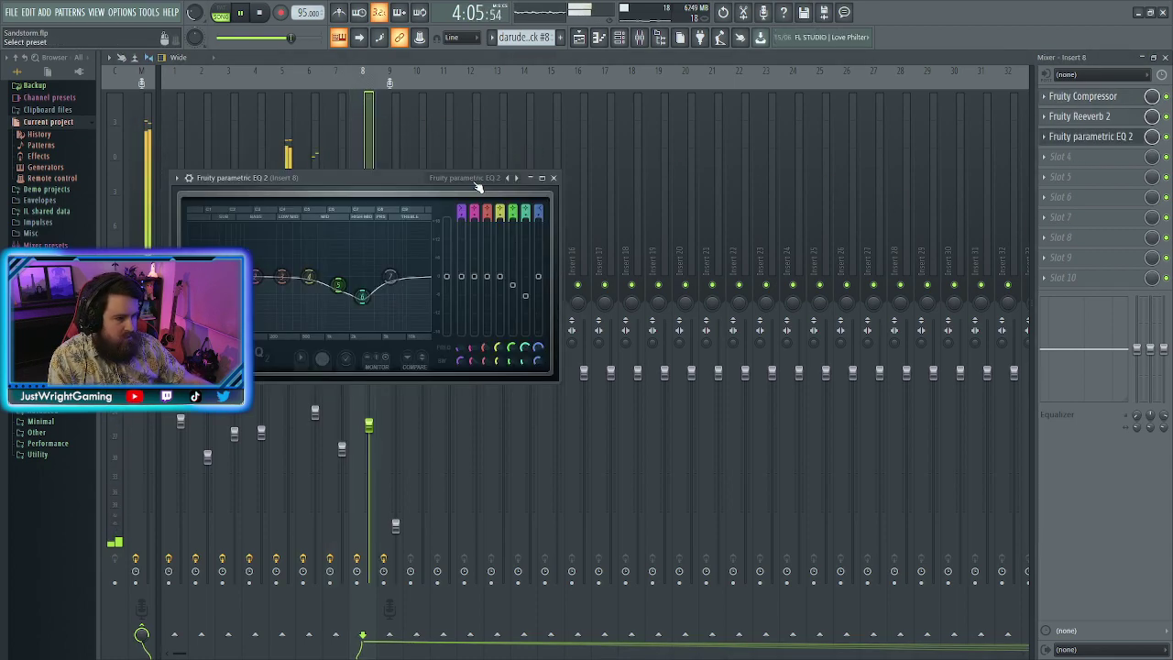
left_click(547, 179)
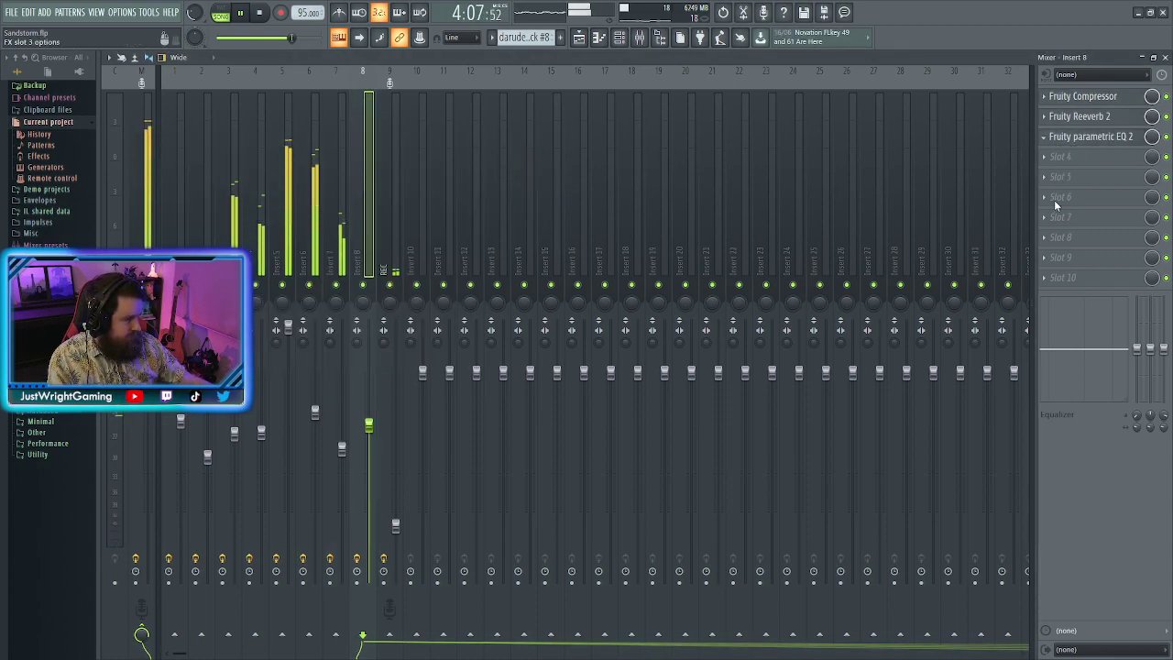
left_click_drag(1091, 137, 393, 104)
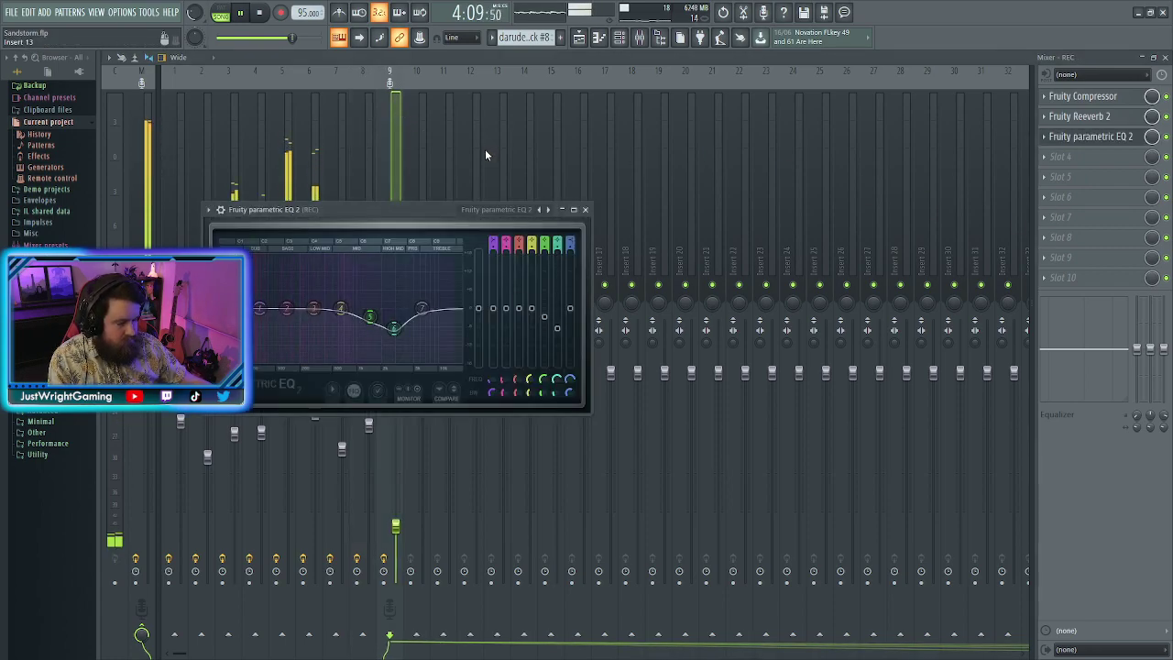
left_click(585, 209)
Vary the velocities of all Trombone and Trombone #2 notes in MIDITrack #12 with alternating strong and weak hits, and resume playback
left_click(579, 40)
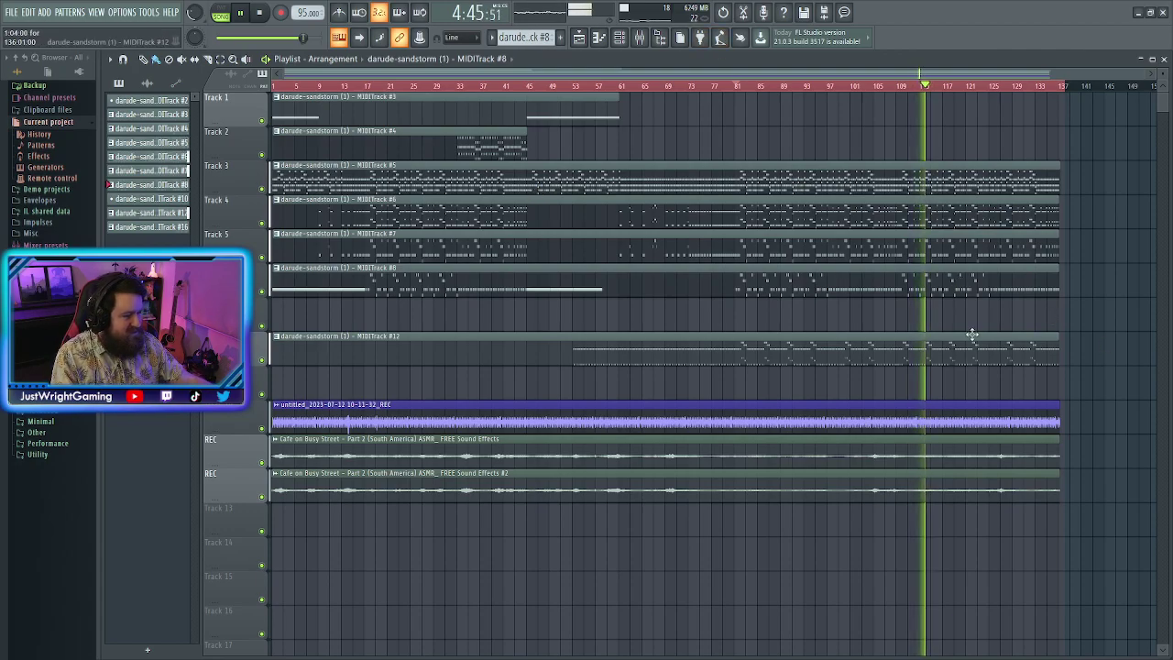
double_click(885, 341)
scroll(491, 418, "up", 1)
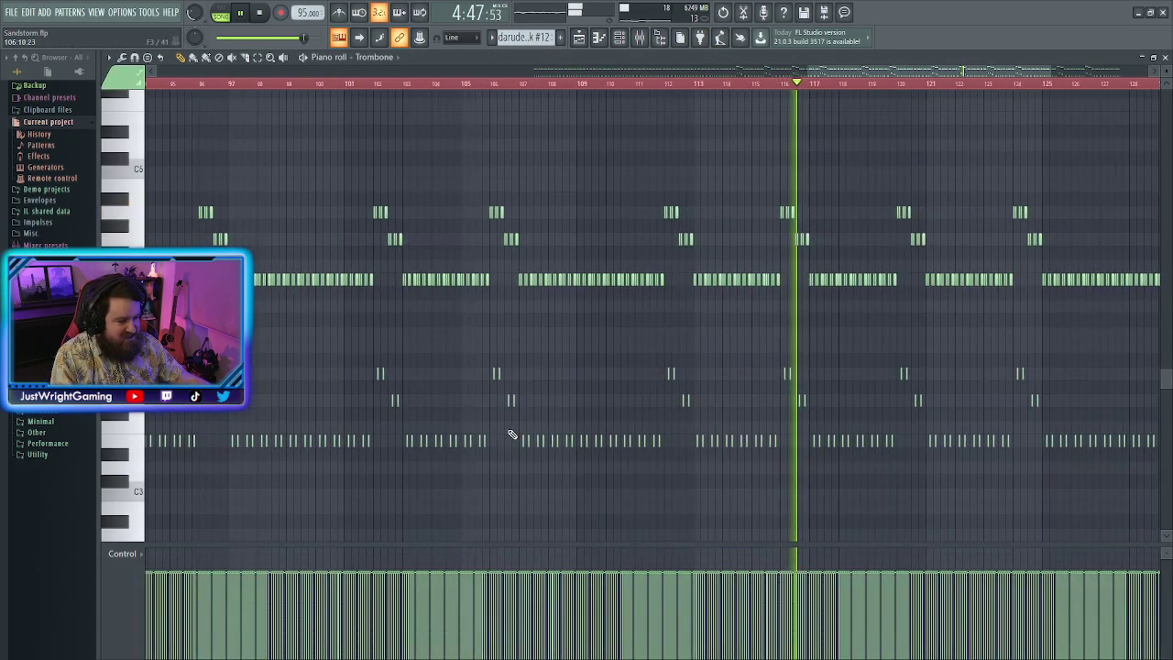
key("space")
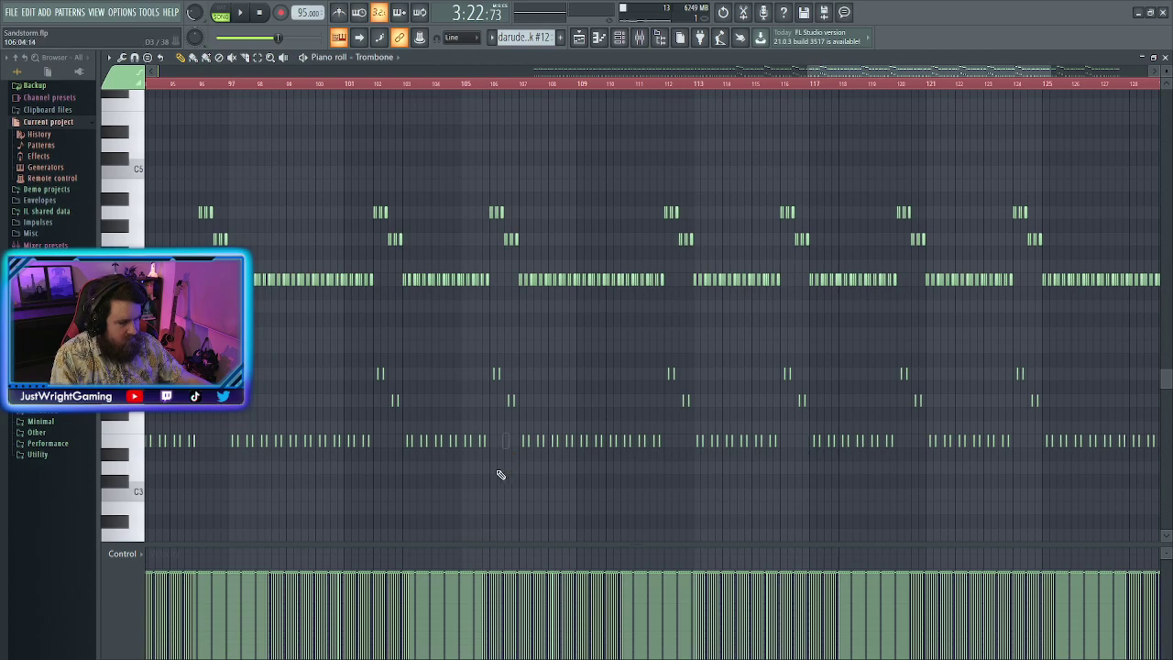
key("ctrl+a")
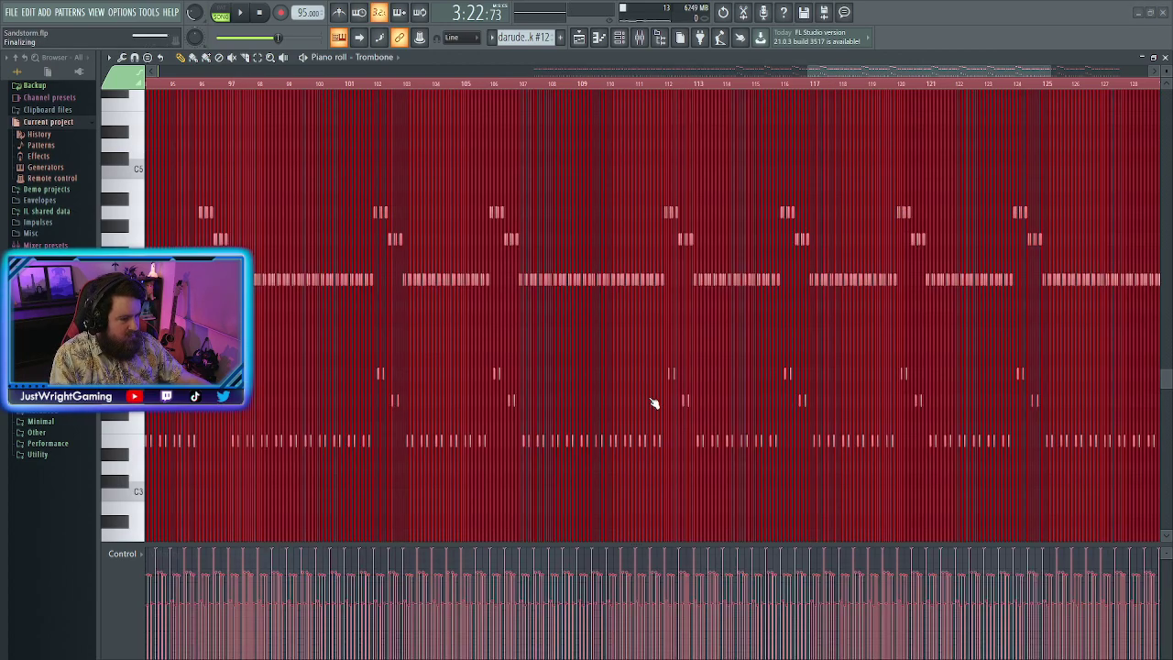
key("ctrl+a")
key("space")
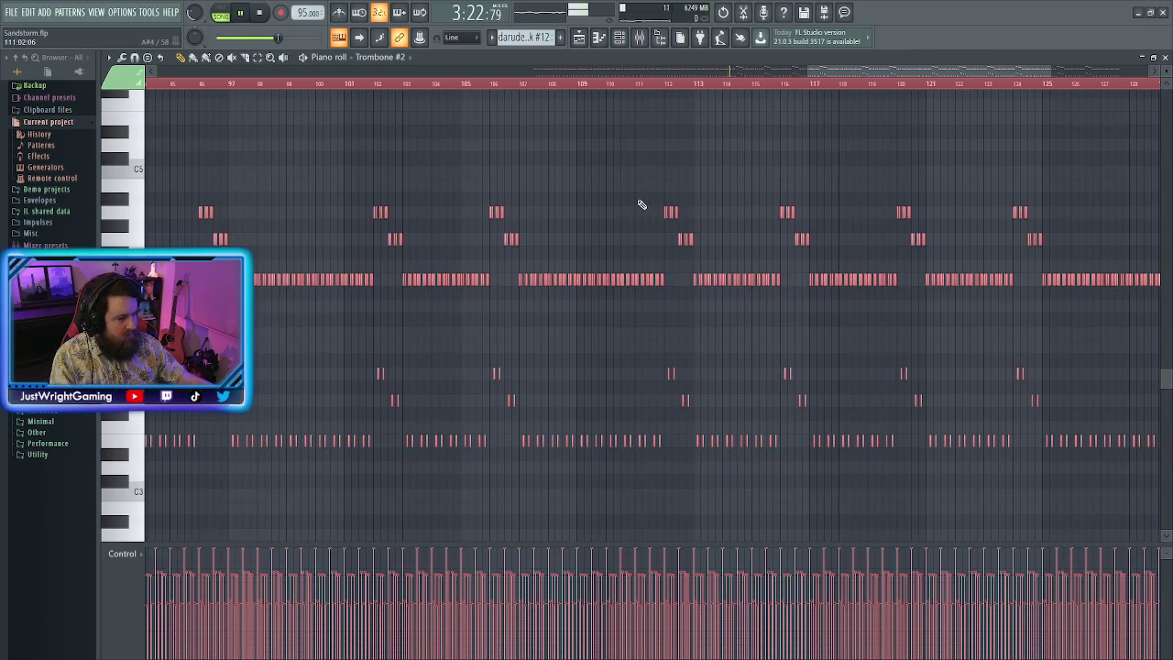
Check which mixer insert the trombones use in the Channel rack and raise the Insert 7 volume
left_click(639, 38)
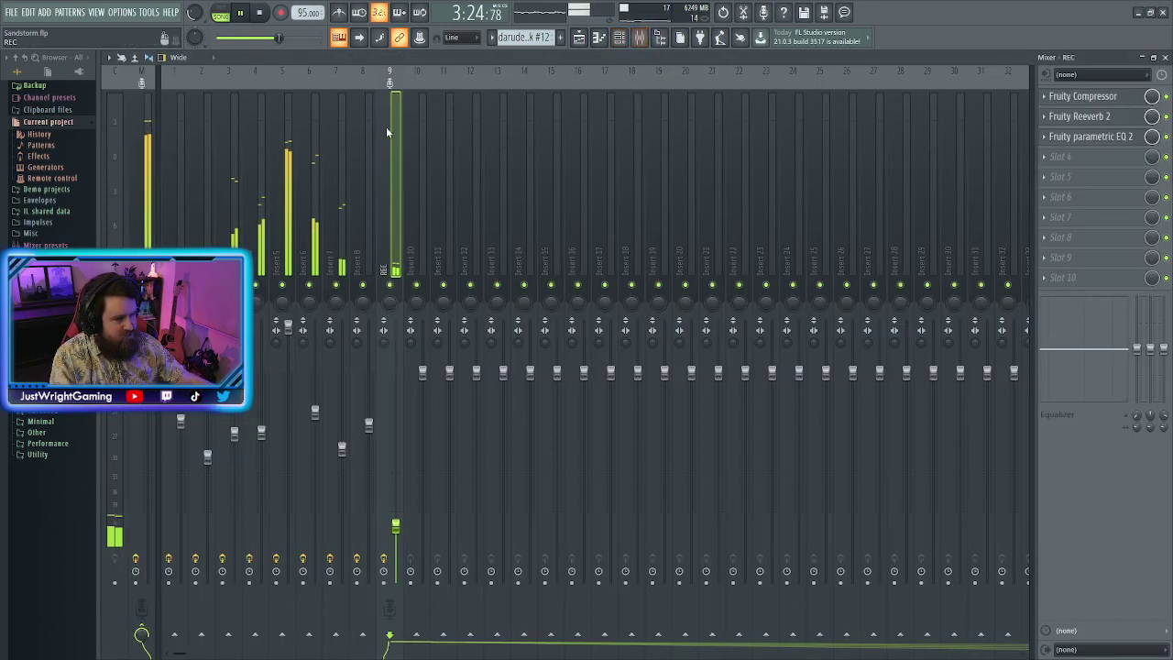
left_click(335, 97)
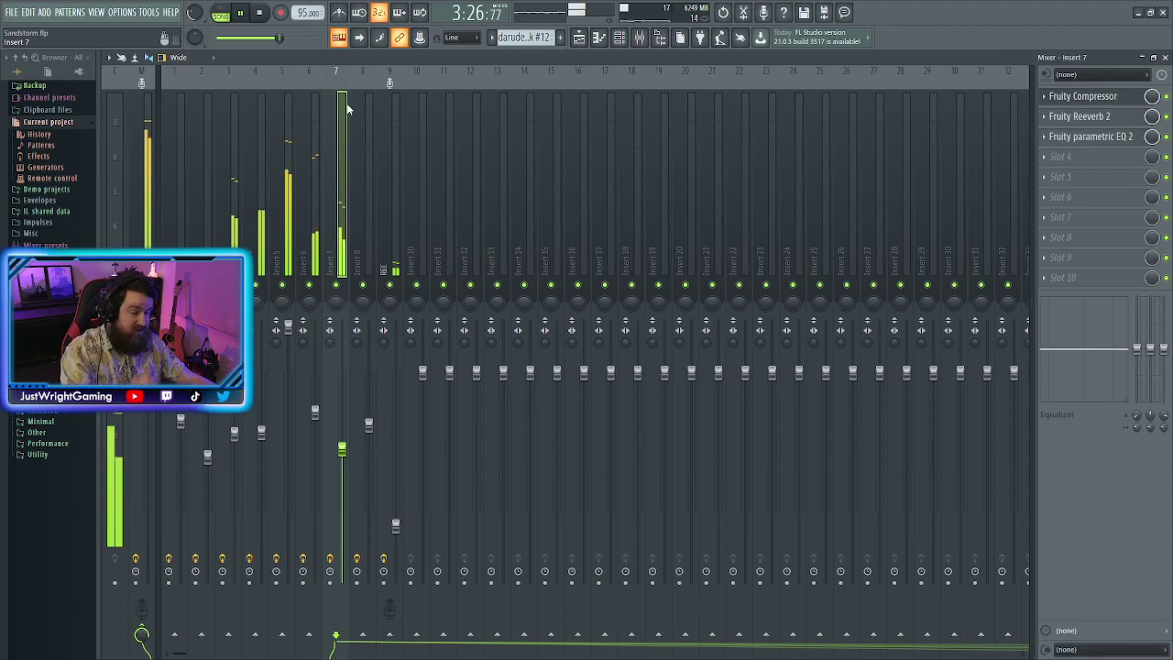
left_click(620, 38)
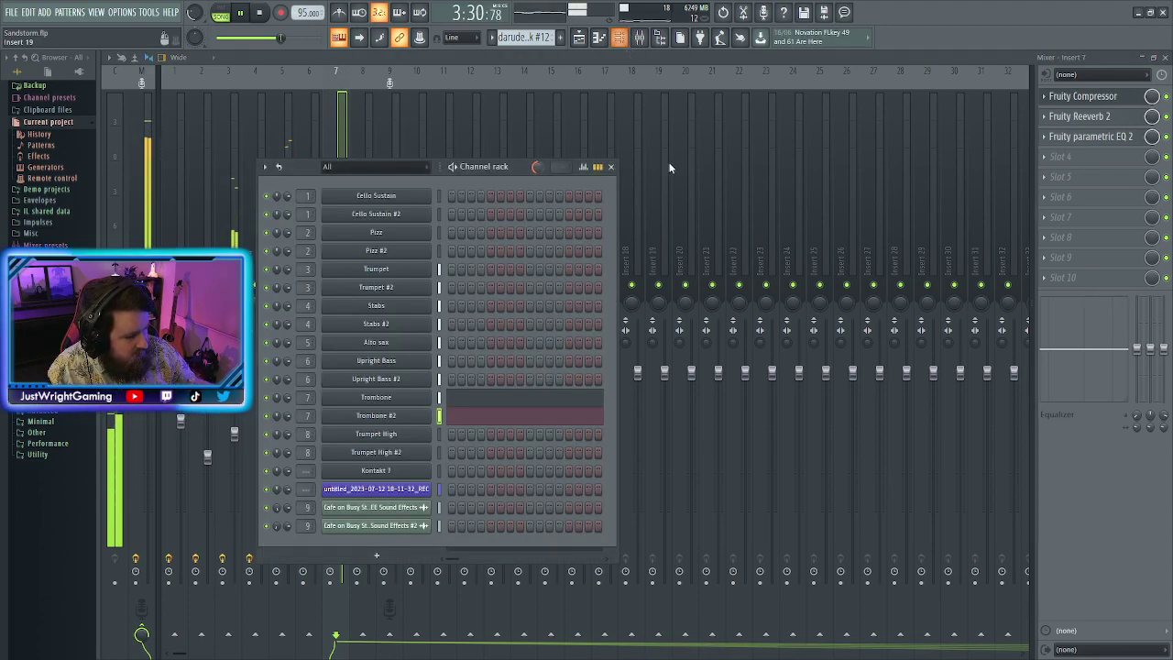
left_click(611, 166)
left_click_drag(342, 449, 349, 388)
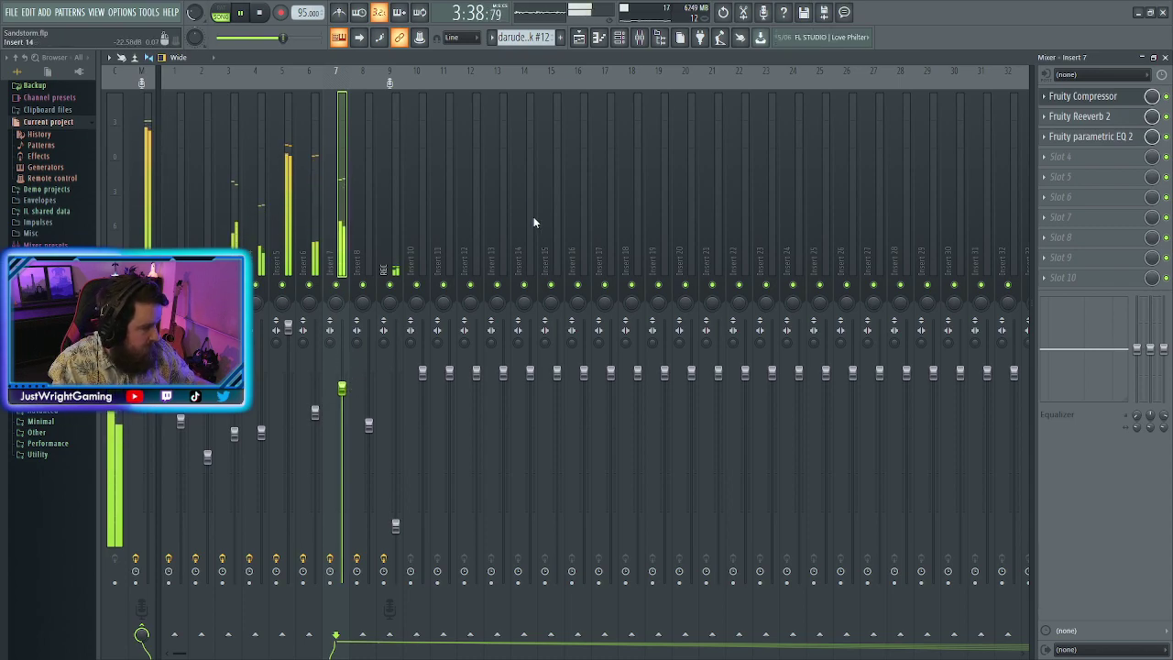
Look over the playlist and Channel rack instruments, and solo Track 4 with MIDITrack #6 briefly to identify its sound
left_click(579, 39)
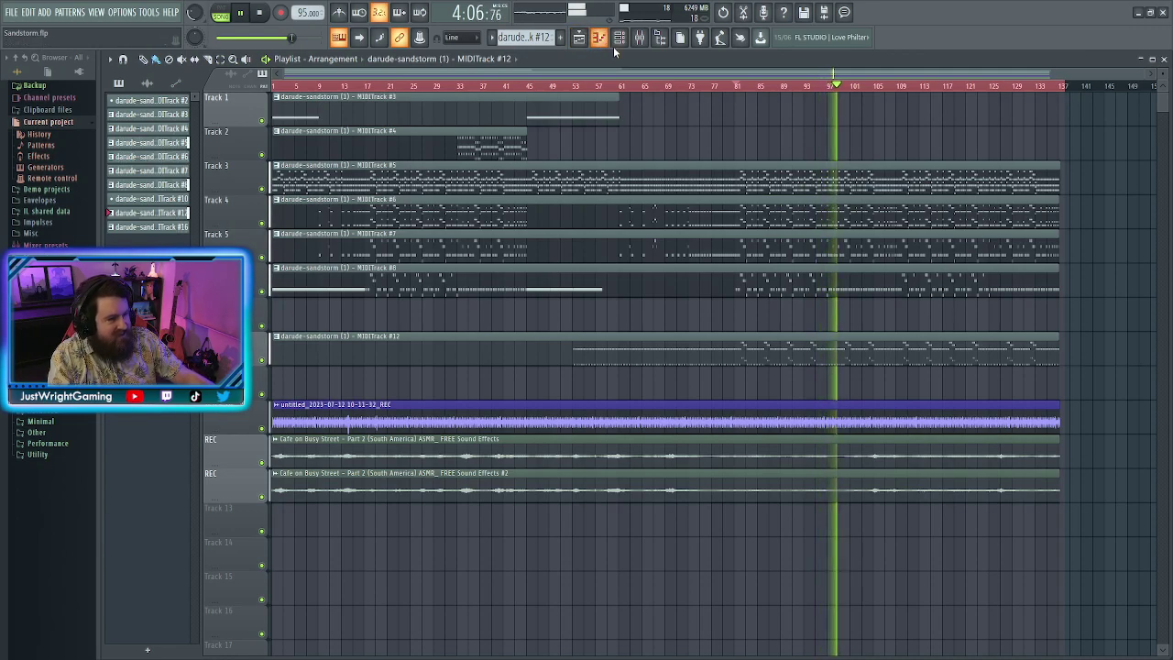
left_click(622, 40)
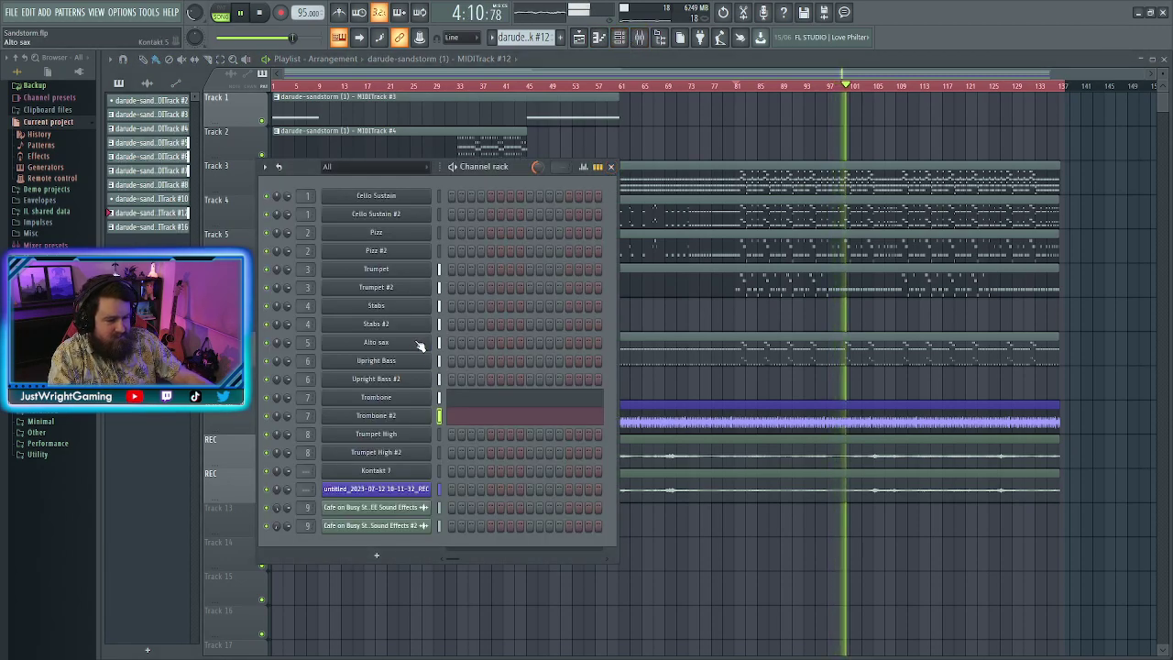
left_click(611, 168)
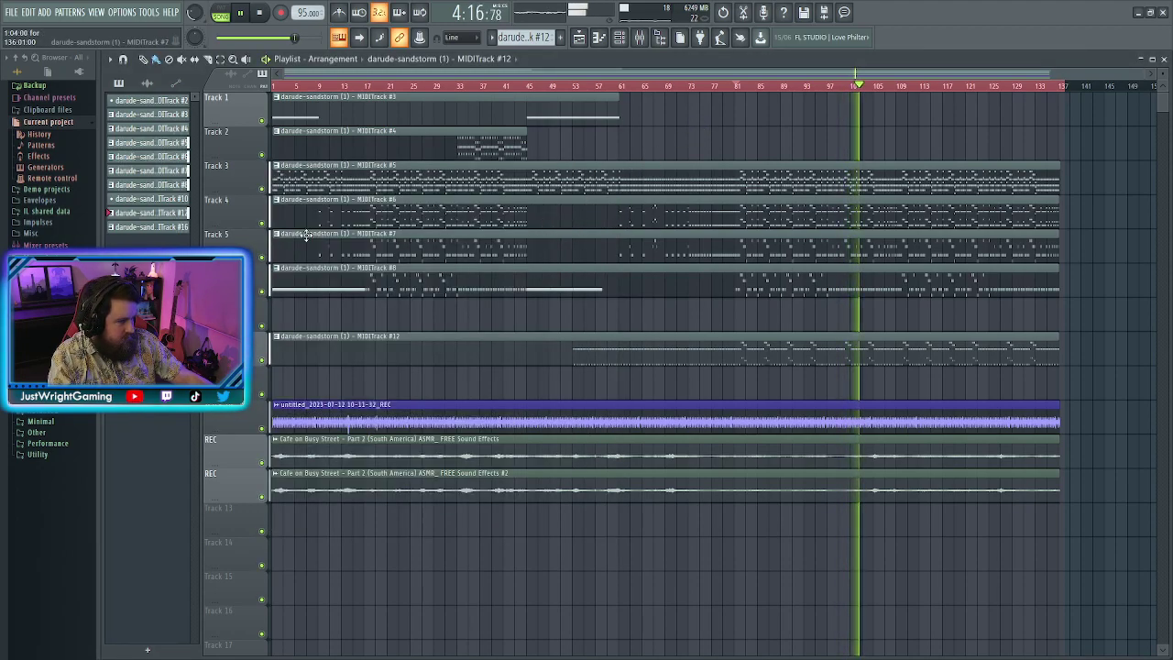
right_click(262, 224)
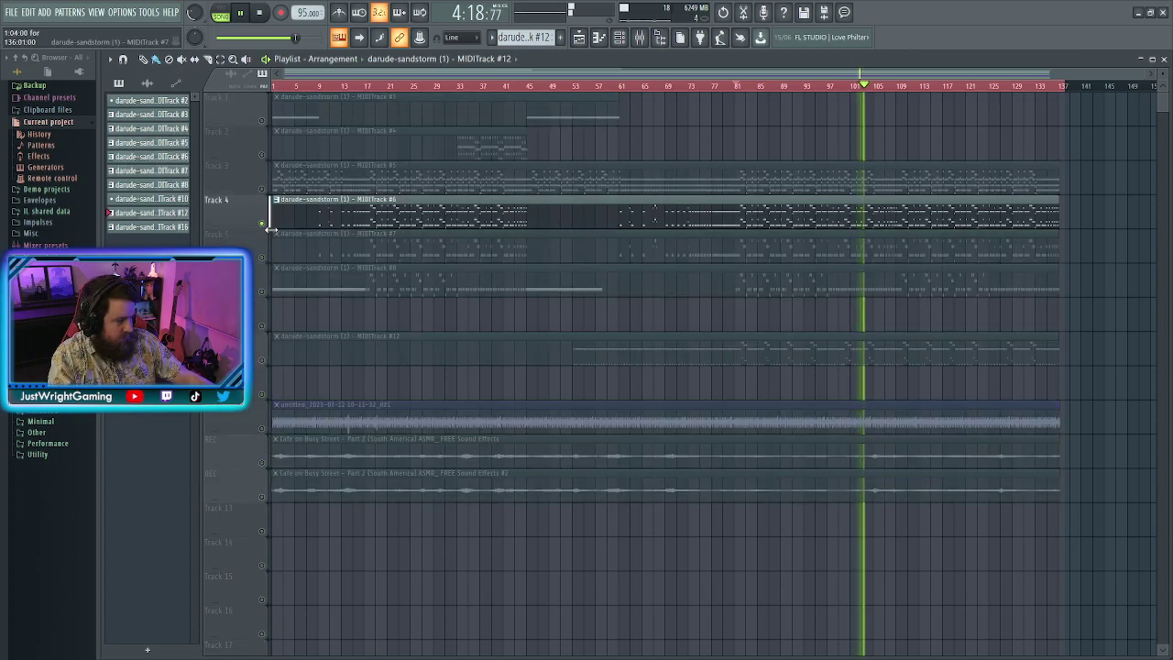
left_click(262, 224)
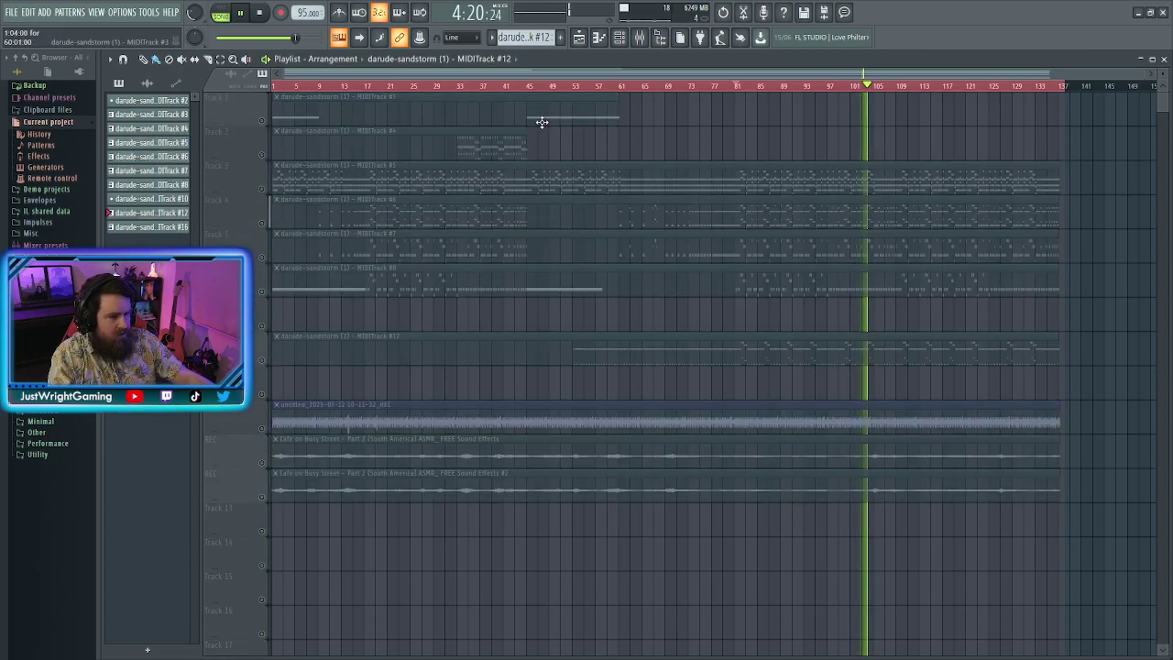
left_click(262, 223)
right_click(262, 224)
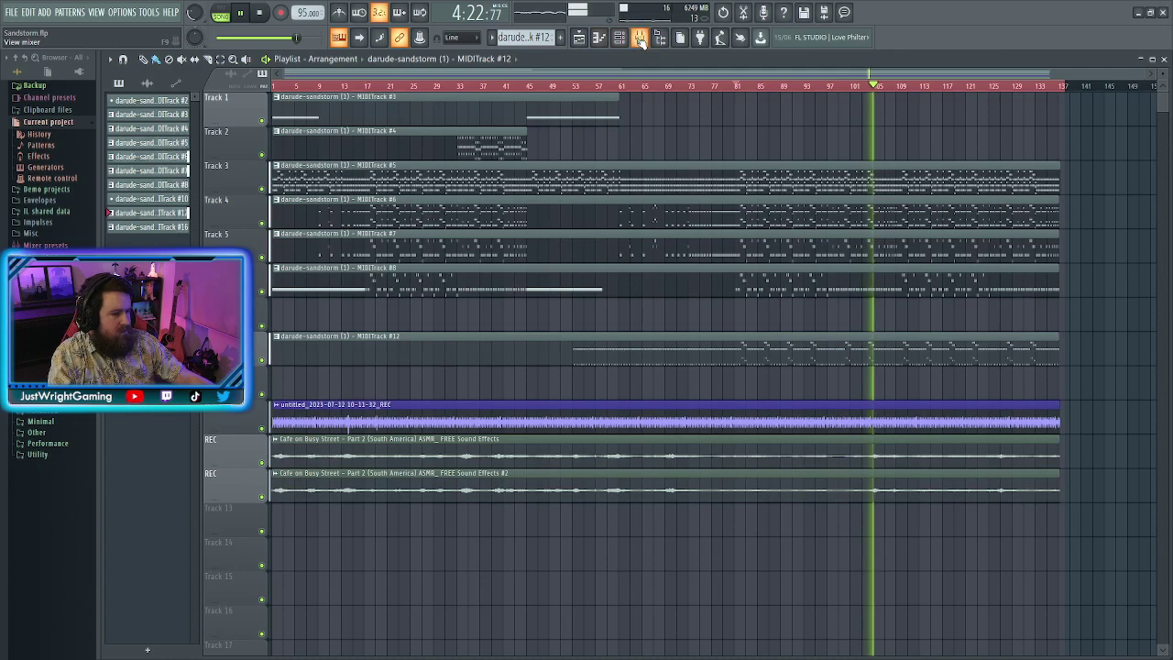
Solo Insert 4 in the mixer to listen to the Stabs part on its own
left_click(640, 37)
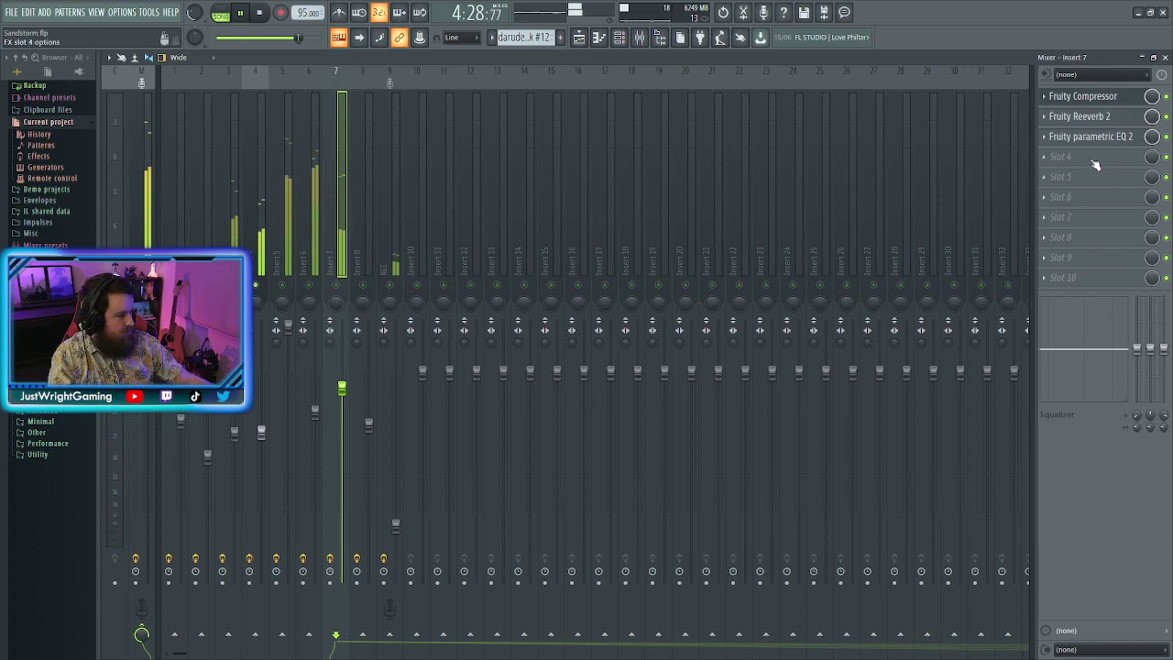
left_click(258, 291)
right_click(258, 292)
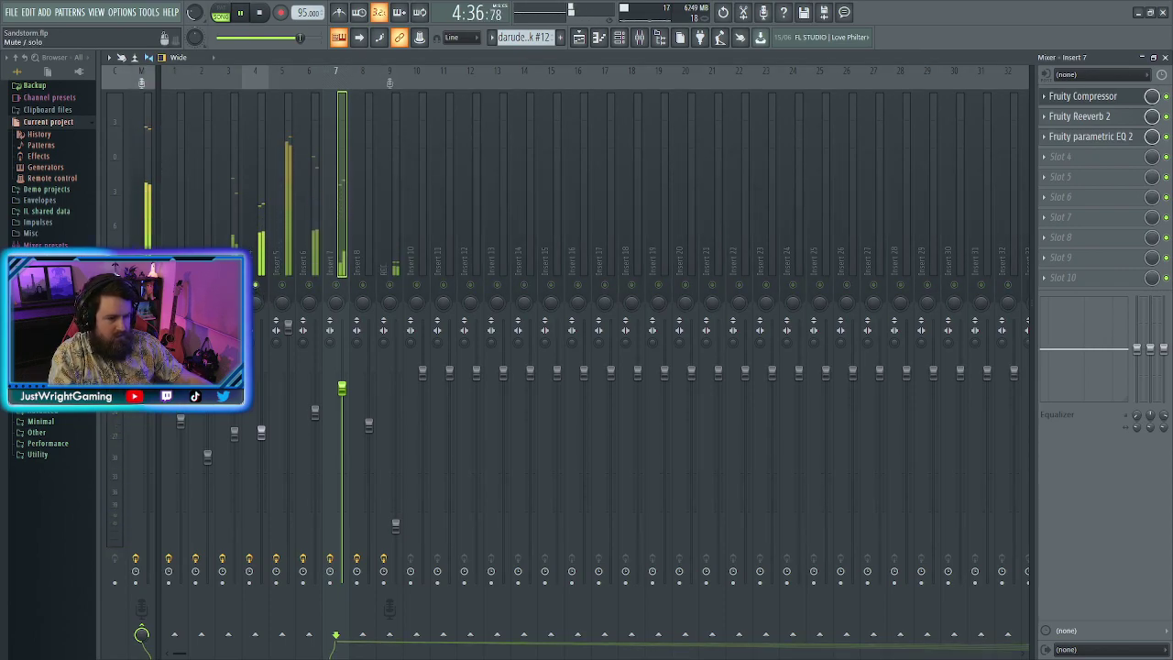
Inspect the effect chains of the master, the REC track and the instrument inserts, ending on Insert 2 with its Soundgoodizer
left_click(147, 227)
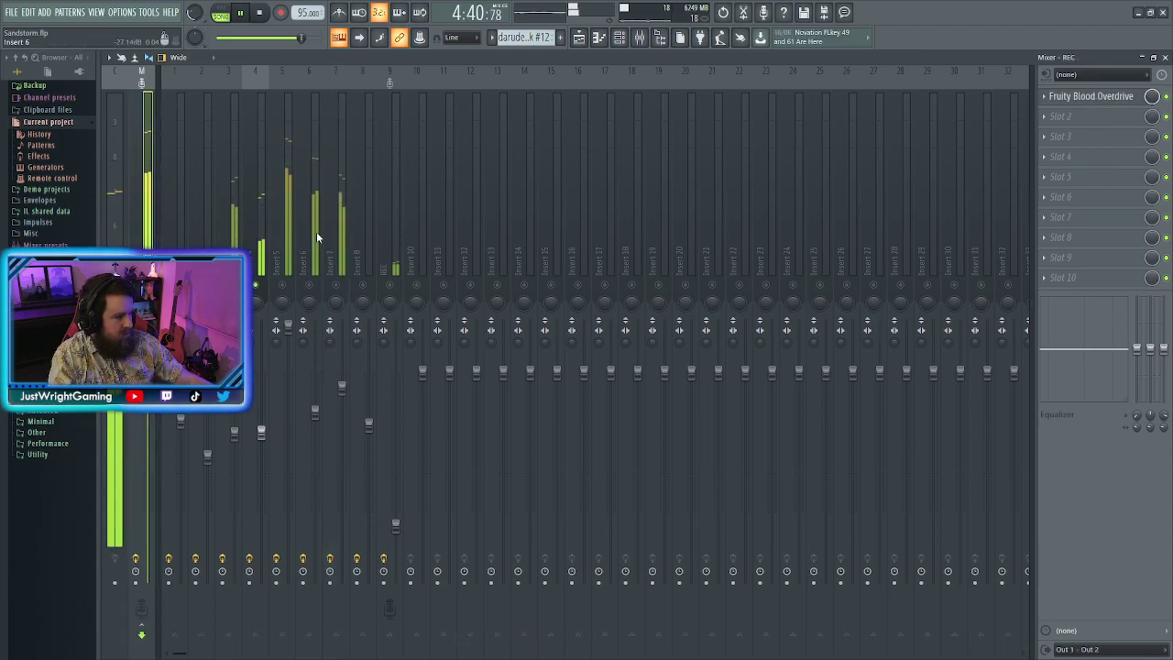
left_click(262, 222)
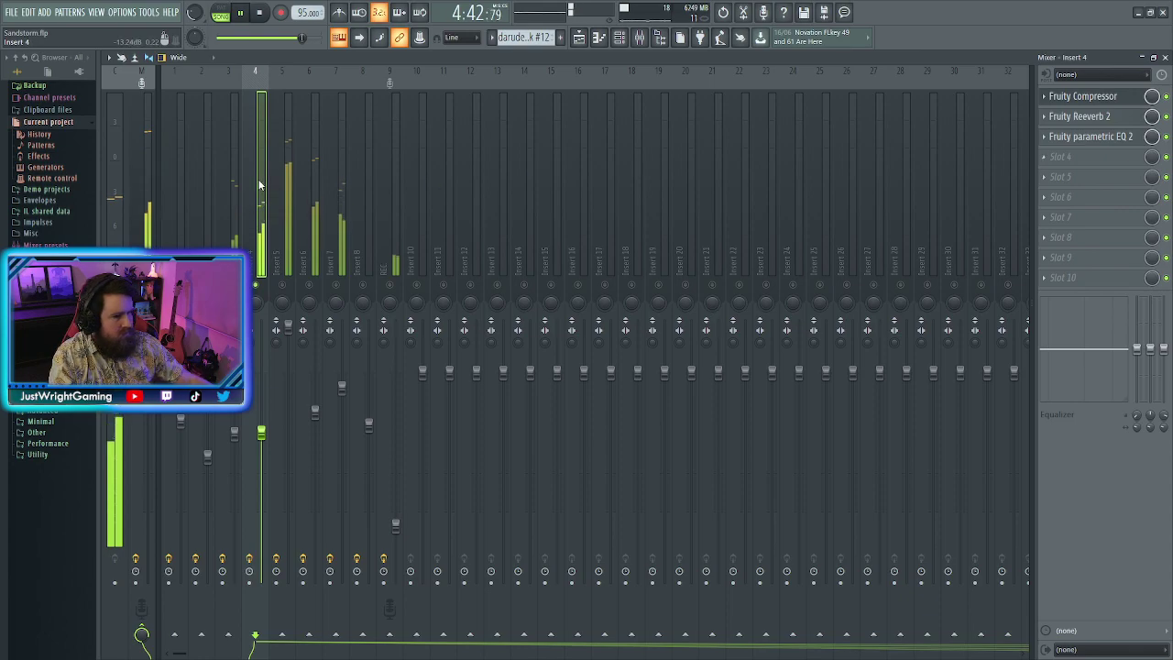
left_click(229, 153)
left_click(284, 142)
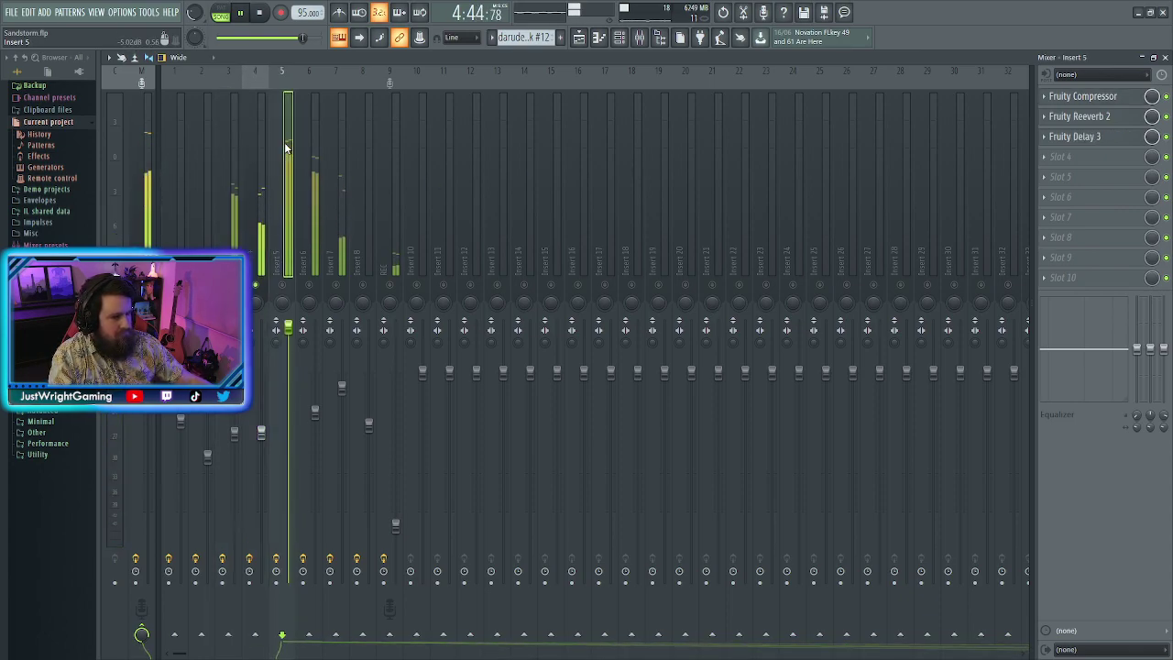
left_click(322, 146)
left_click(362, 139)
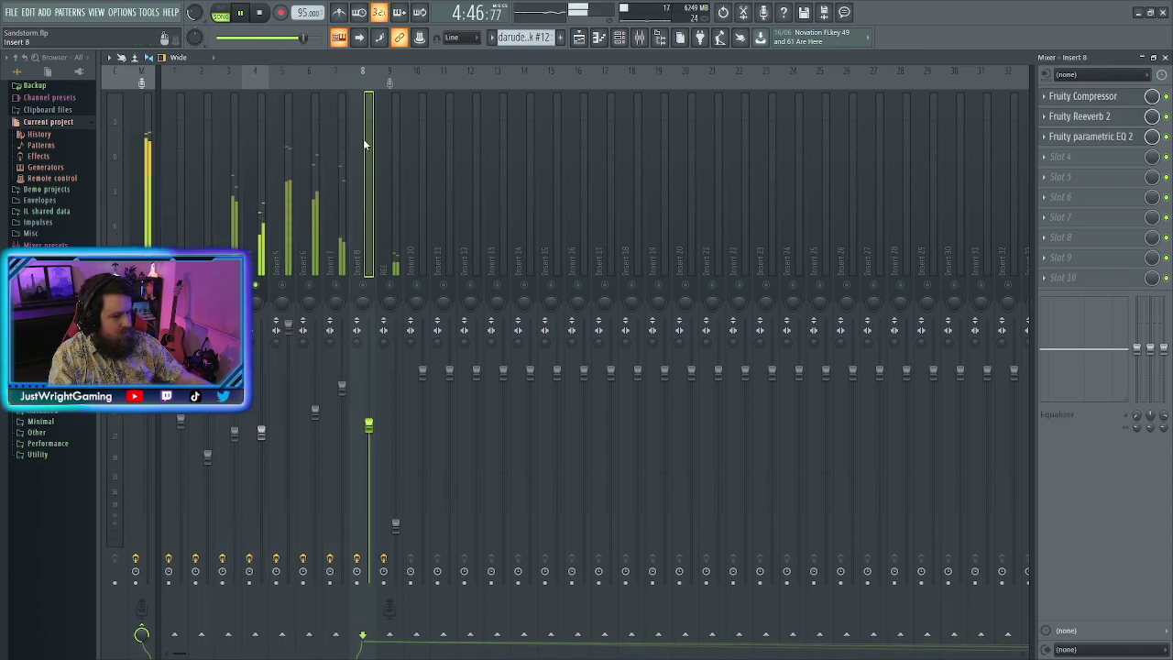
left_click(397, 138)
left_click(207, 161)
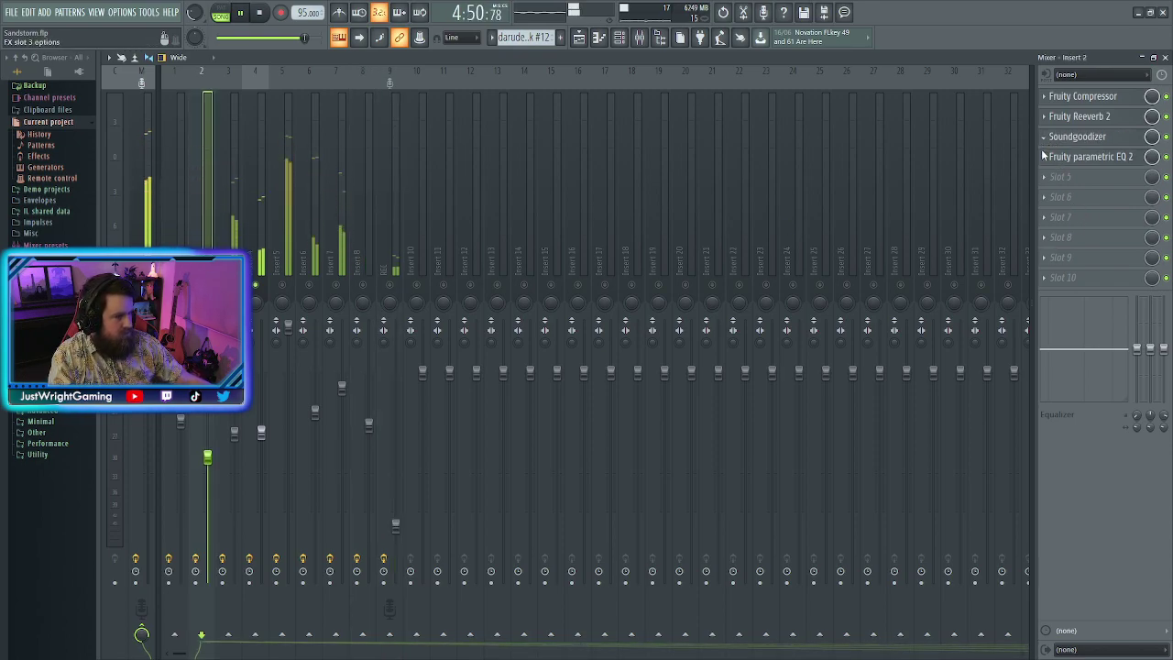
Copy the Soundgoodizer from Insert 2 onto Insert 3 and check which effects Insert 4 holds
left_click_drag(1077, 136, 235, 119)
left_click(282, 159)
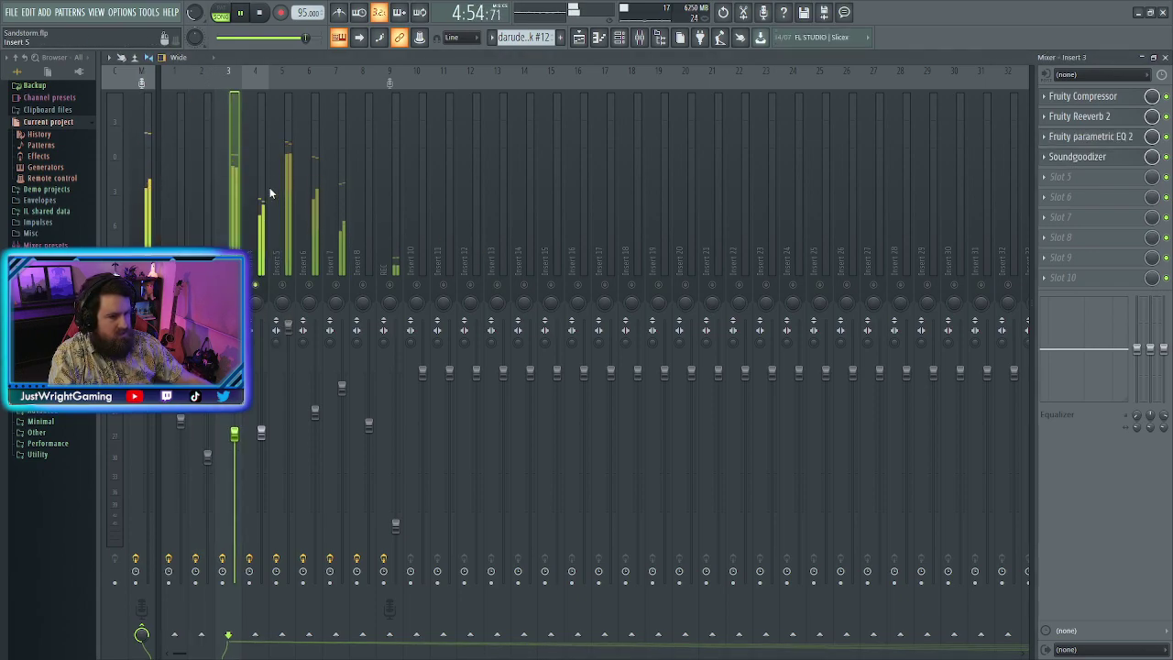
left_click(262, 176)
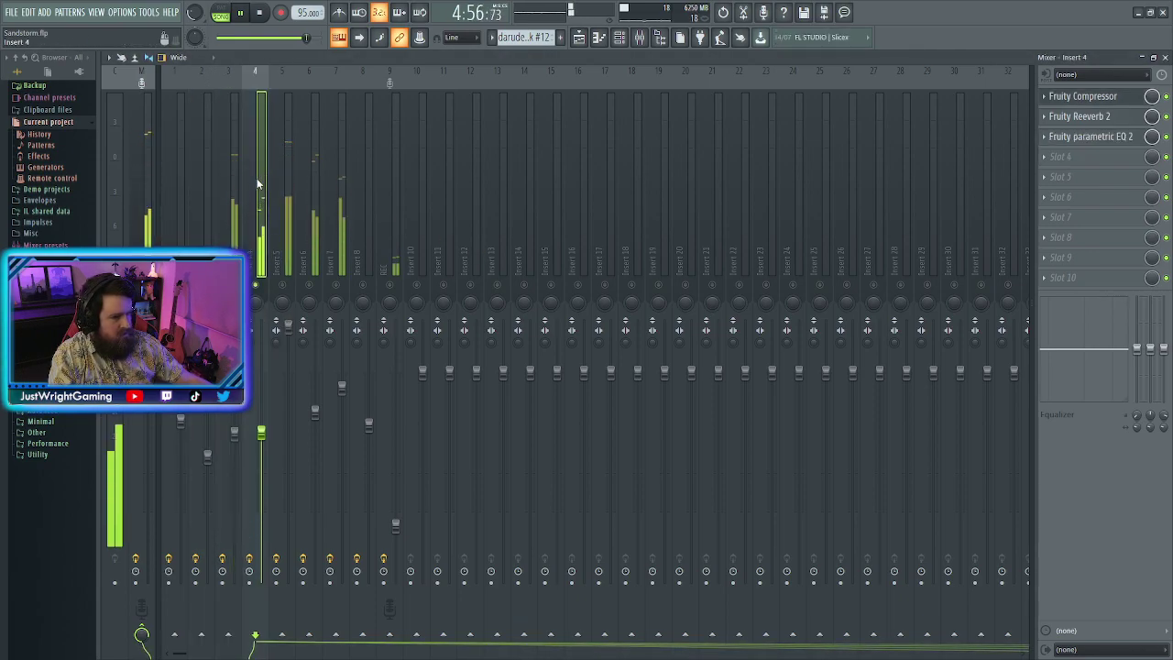
Copy the Soundgoodizer from Insert 3 to Insert 4 and remove it from Insert 3
left_click(235, 174)
left_click(1063, 156)
left_click(1054, 156)
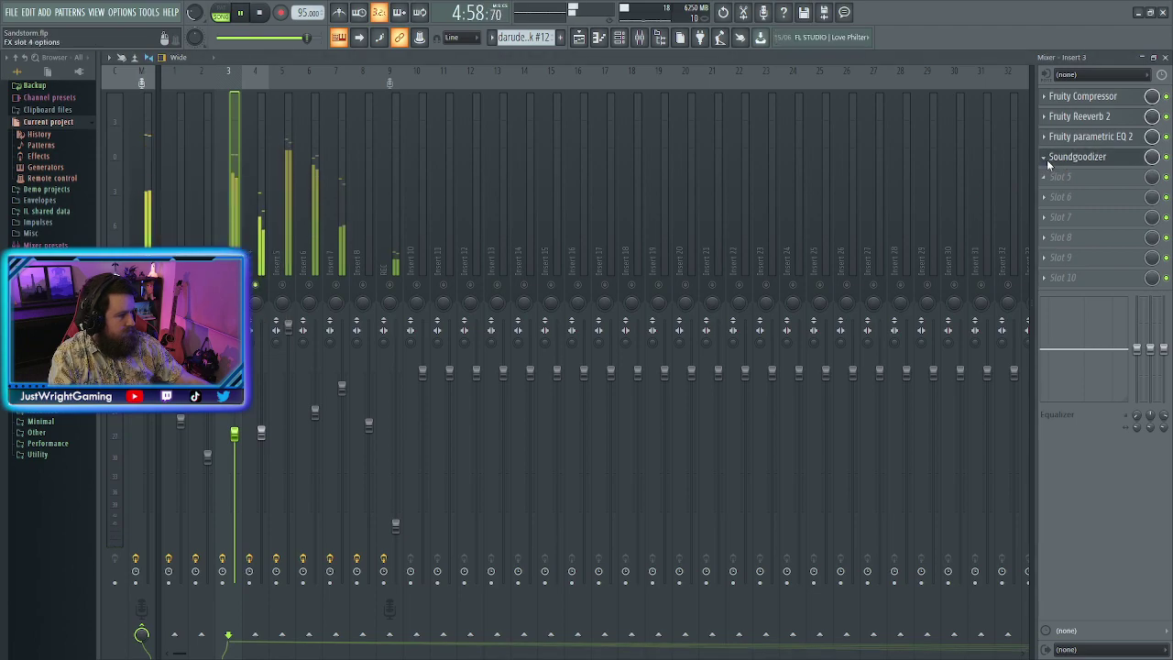
left_click_drag(1076, 157, 262, 133)
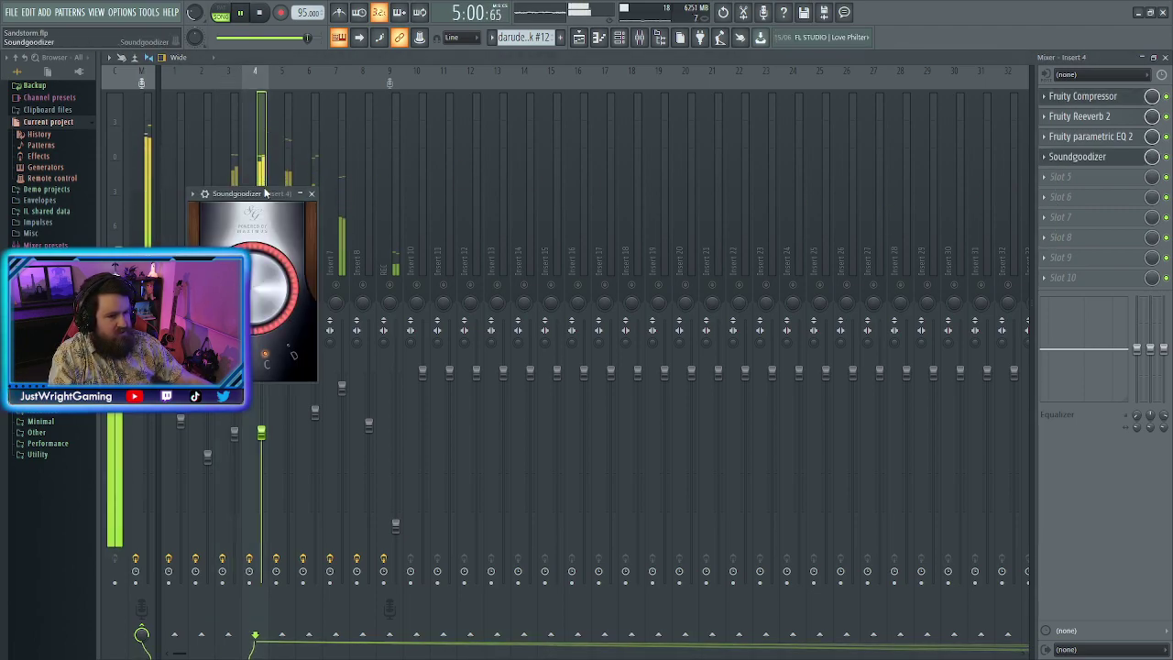
left_click(312, 194)
left_click(238, 185)
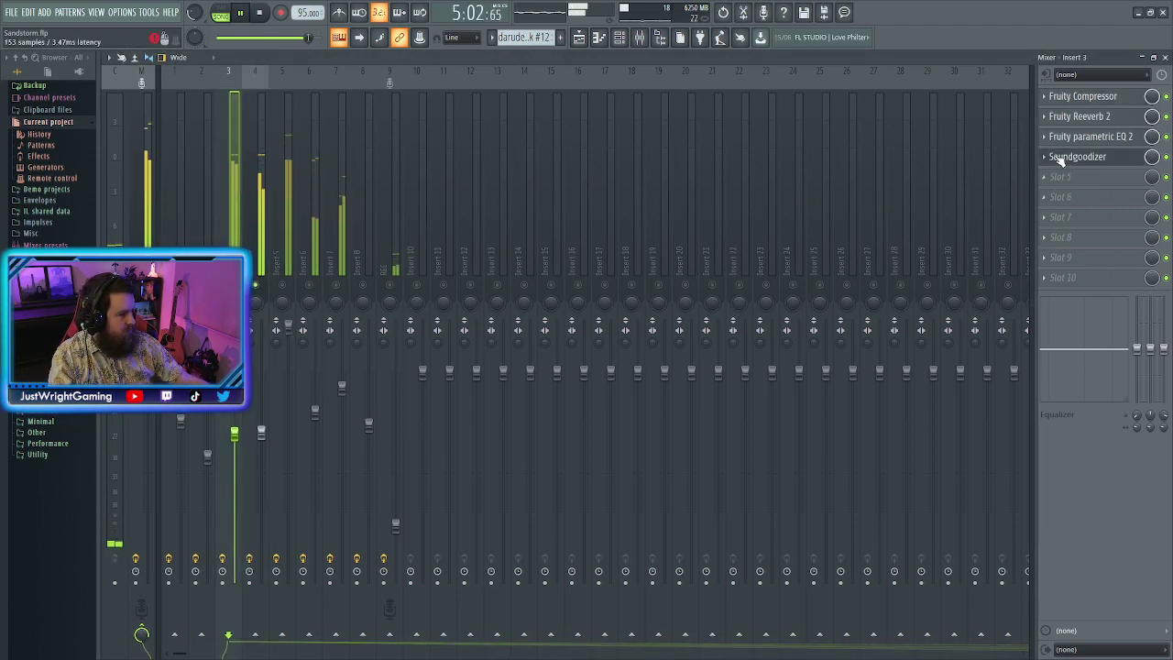
left_click_drag(1050, 165, 607, 371)
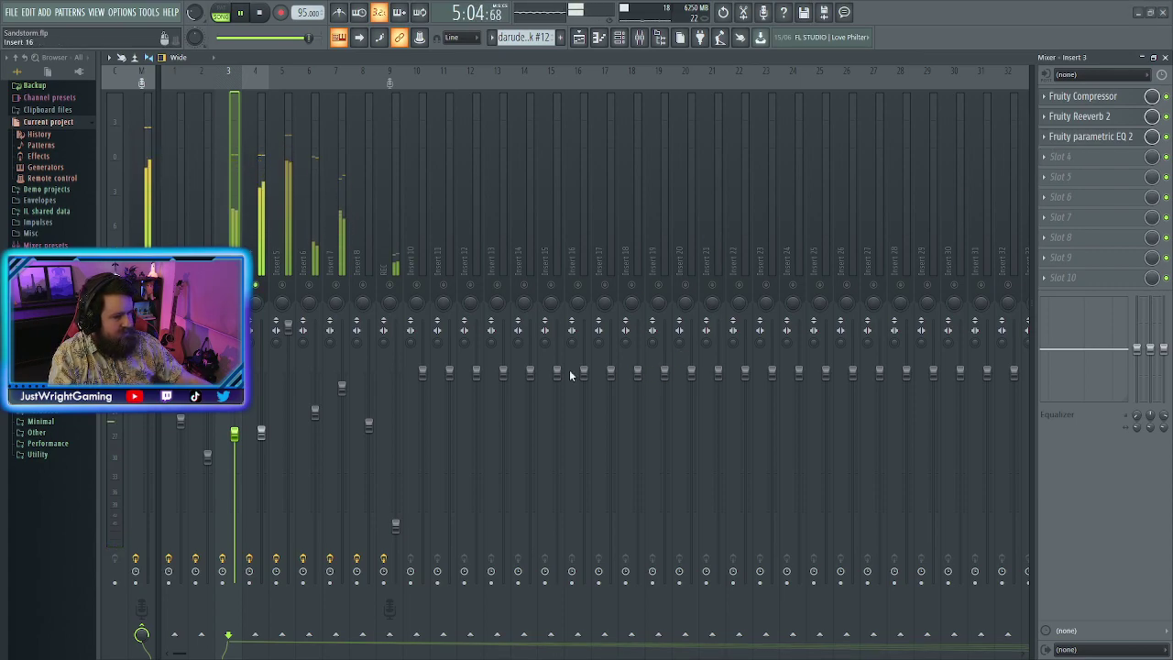
Lower the Insert 4 volume and turn off its solo so all inserts play together
left_click(256, 289)
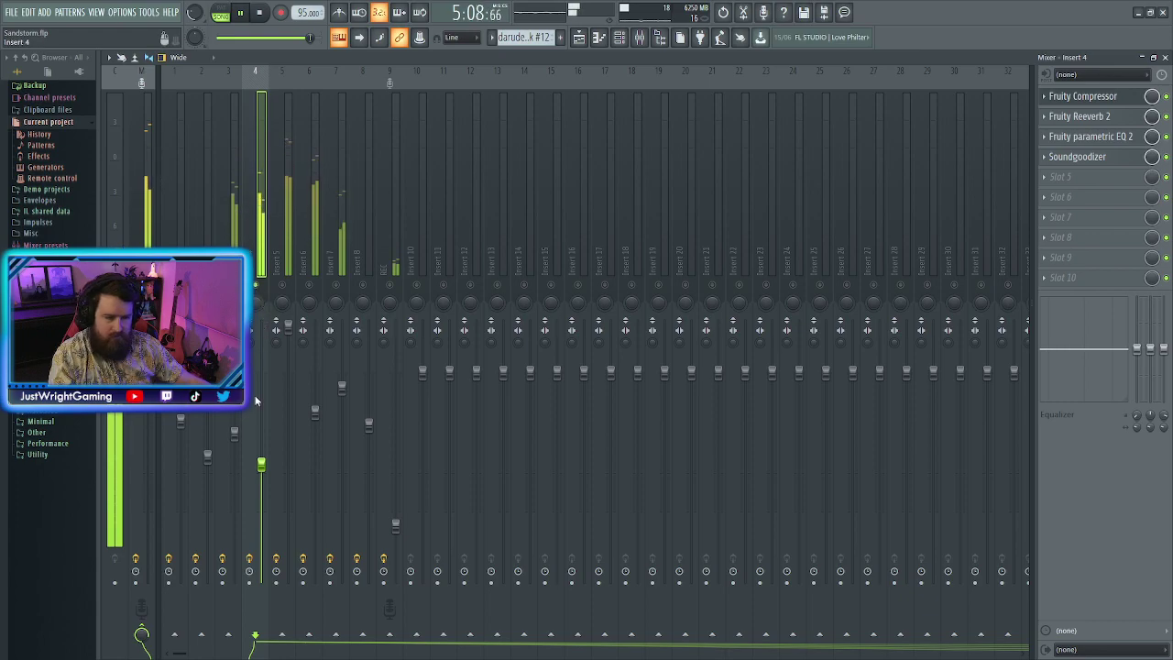
right_click(260, 287)
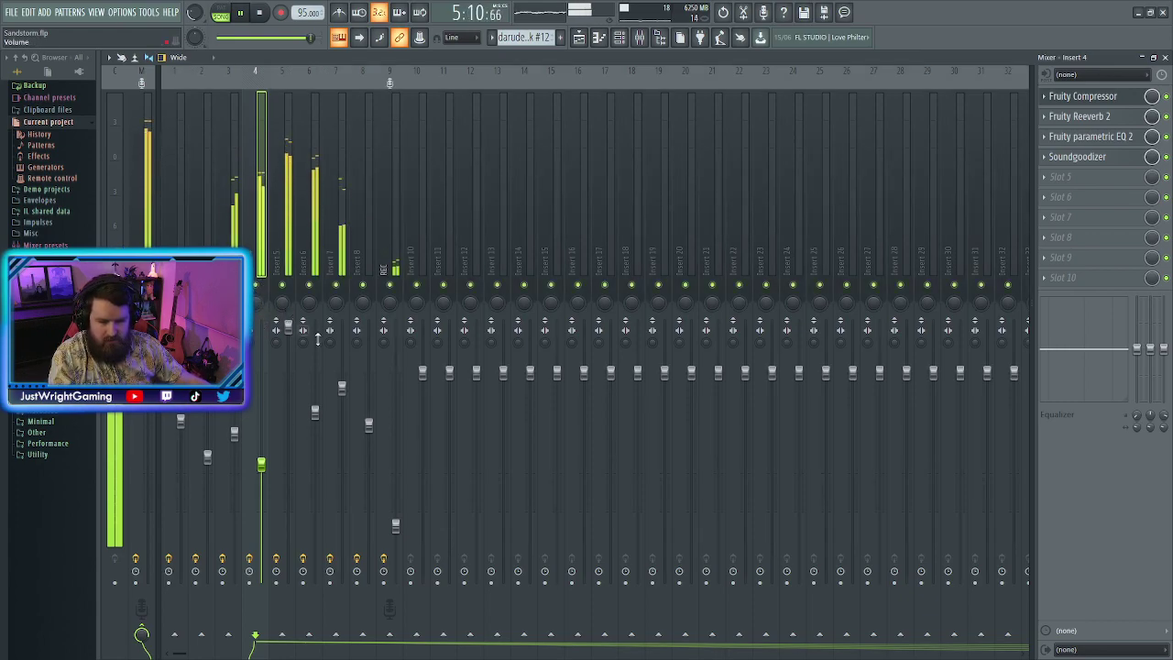
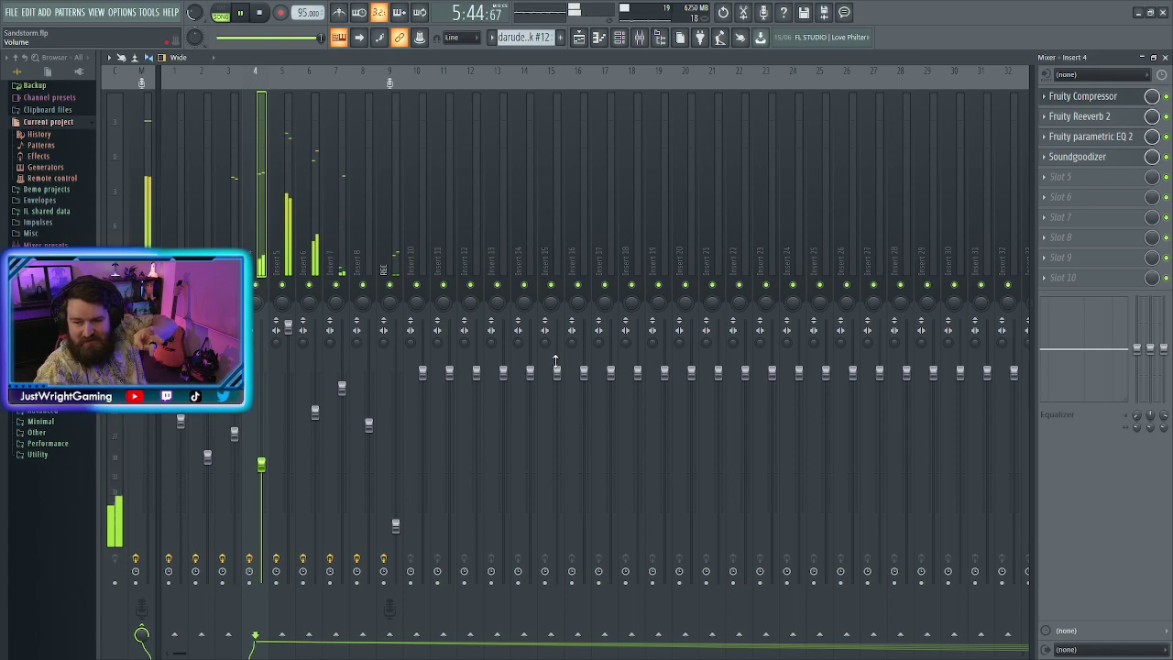
Replay the song from the start to rebalance the mix, lowering Insert 4 slightly and raising Insert 3 to about -1.0 dB
left_click(260, 14)
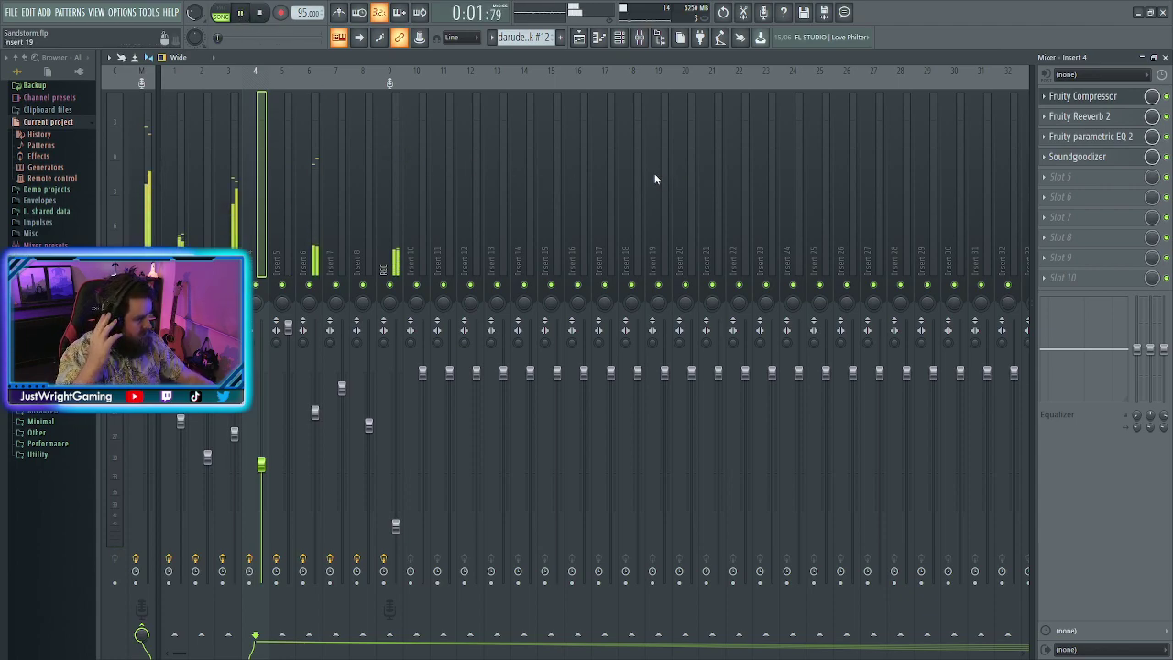
left_click(579, 38)
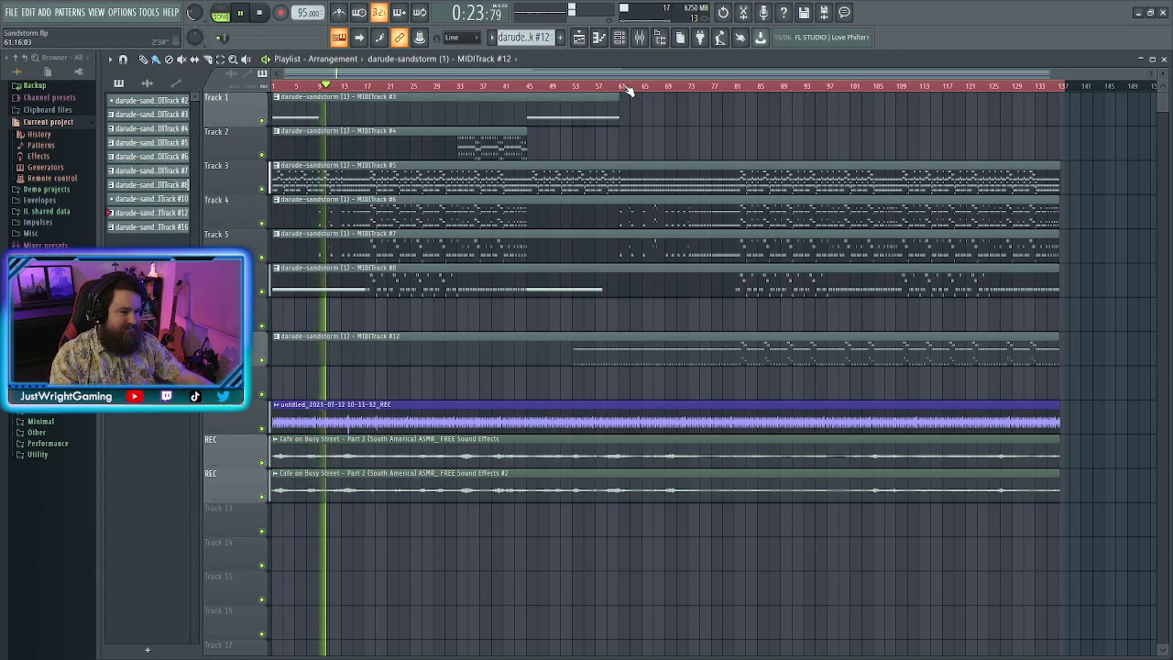
left_click(641, 39)
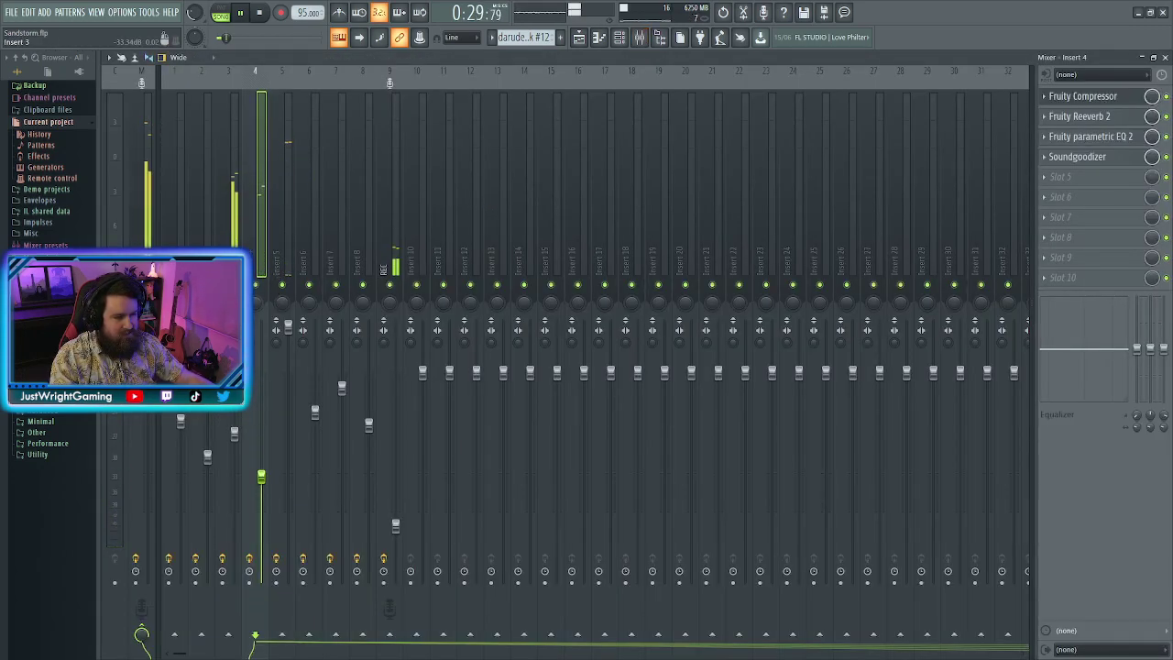
left_click(236, 434)
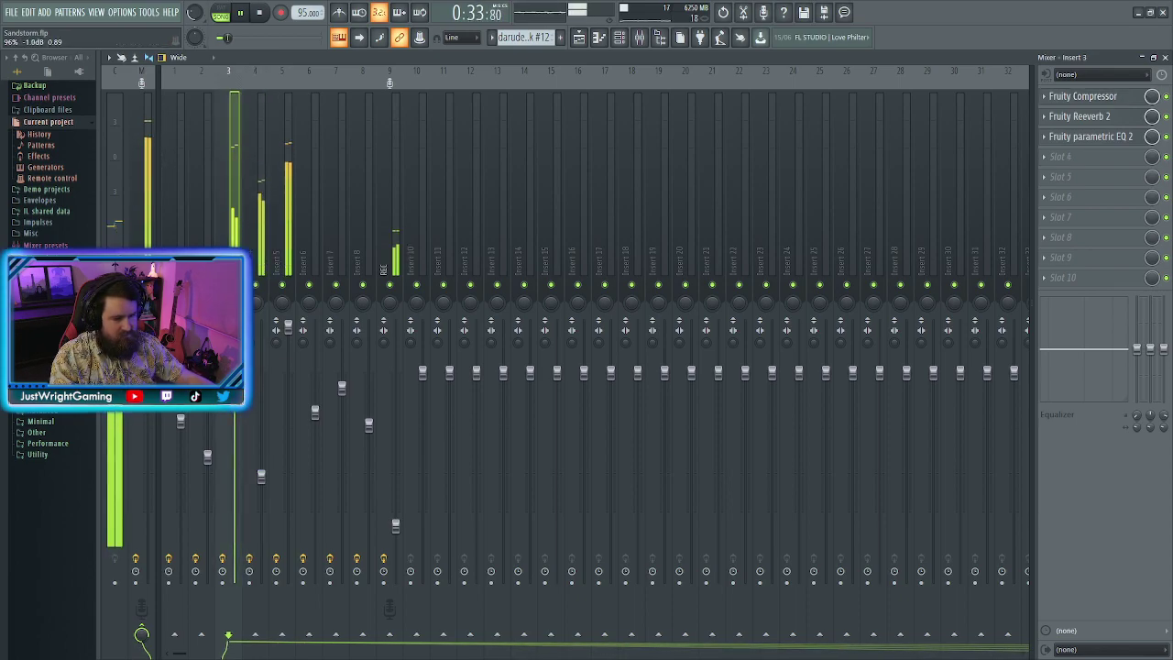
Raise the mixer level of Insert 1 slightly, set Insert 2 to about 63% and the REC insert to about 28%
left_click(175, 431)
left_click(203, 430)
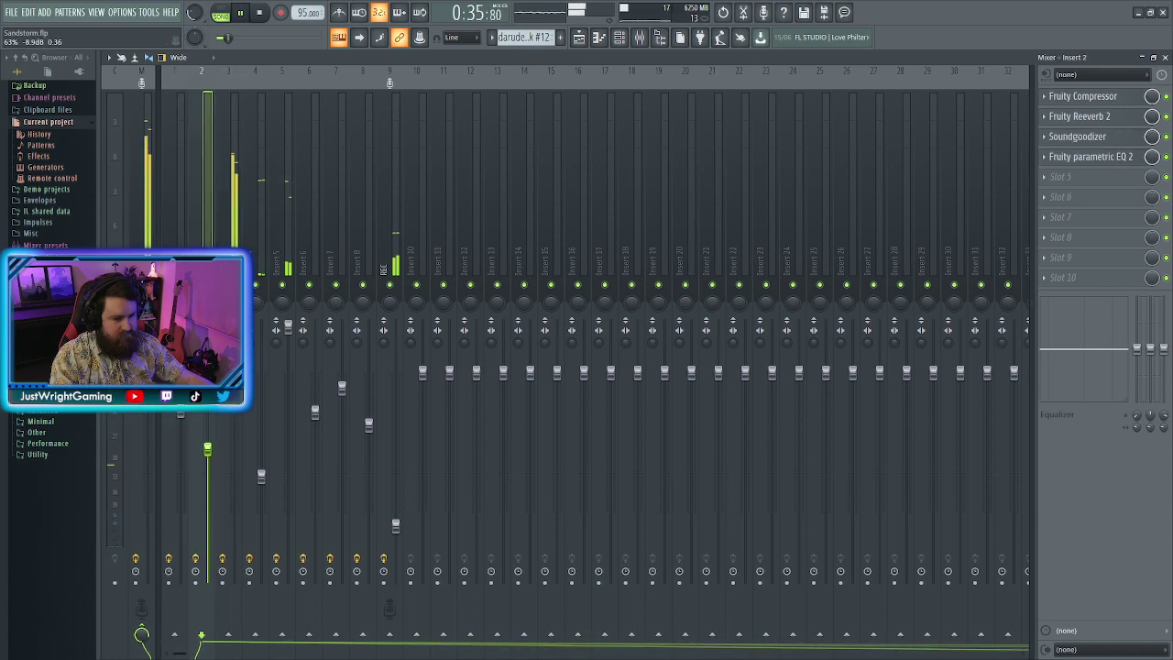
left_click(319, 419)
left_click(368, 426)
left_click(396, 513)
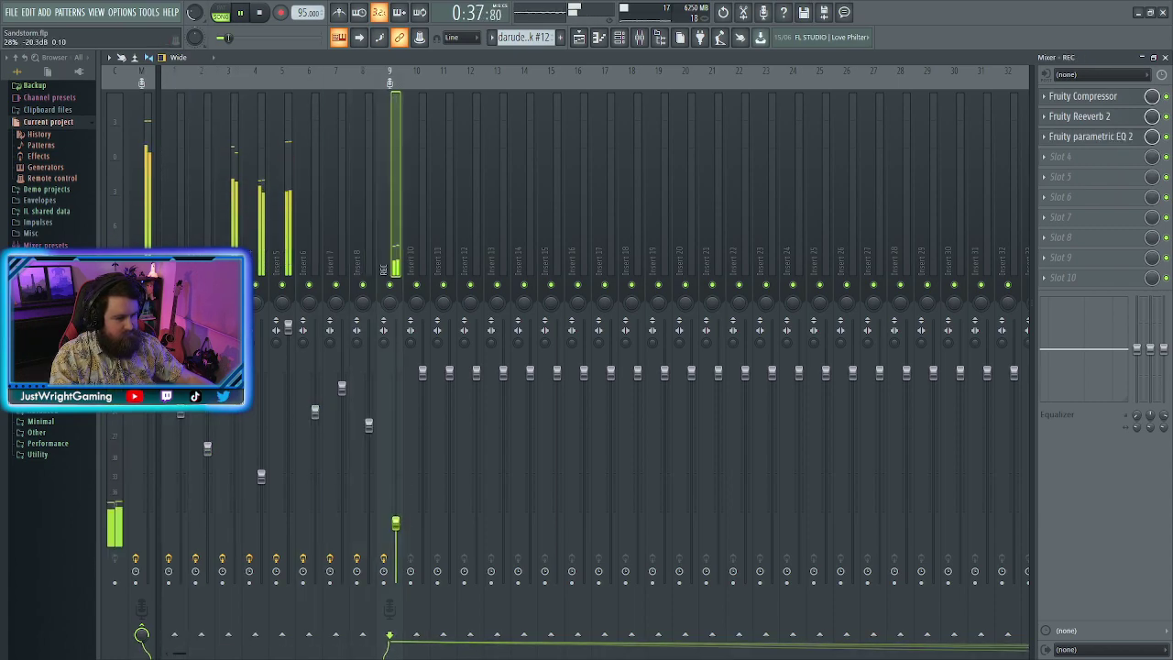
Examine the Trumpet notes in the MIDITrack #5 pattern on Track 3 of the playlist
left_click(578, 36)
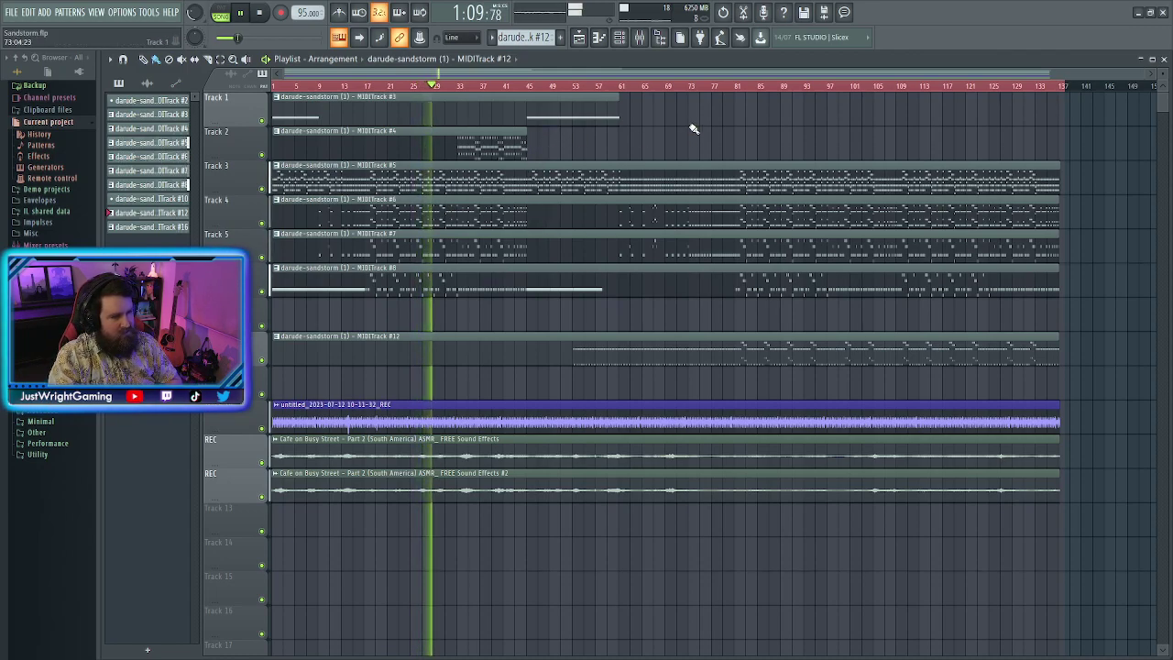
double_click(415, 176)
scroll(474, 317, "up", 5)
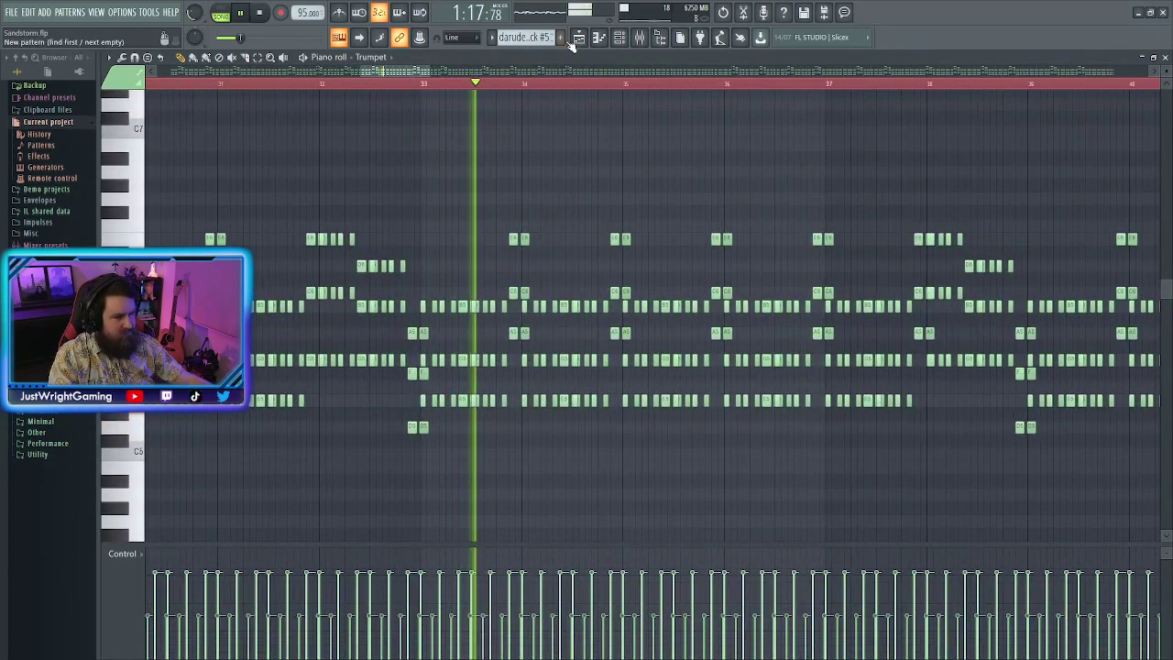
Copy all Stabs notes from the MIDITrack #6 pattern and return to the playlist
left_click(578, 40)
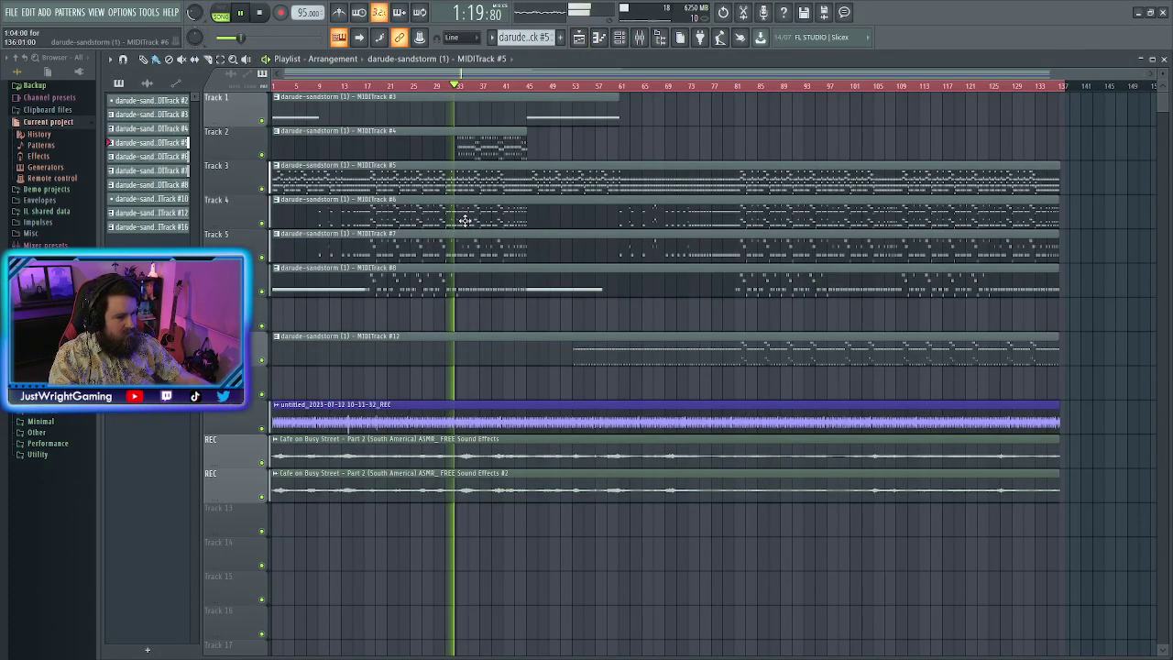
double_click(458, 252)
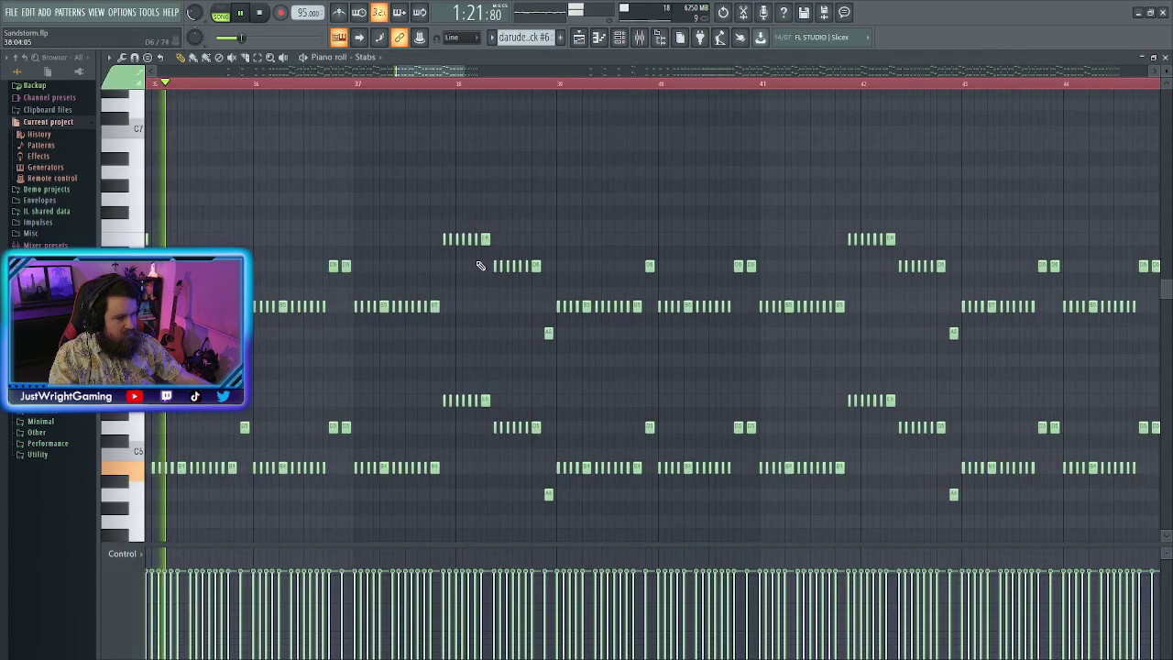
scroll(484, 347, "down", 1)
key("ctrl+a")
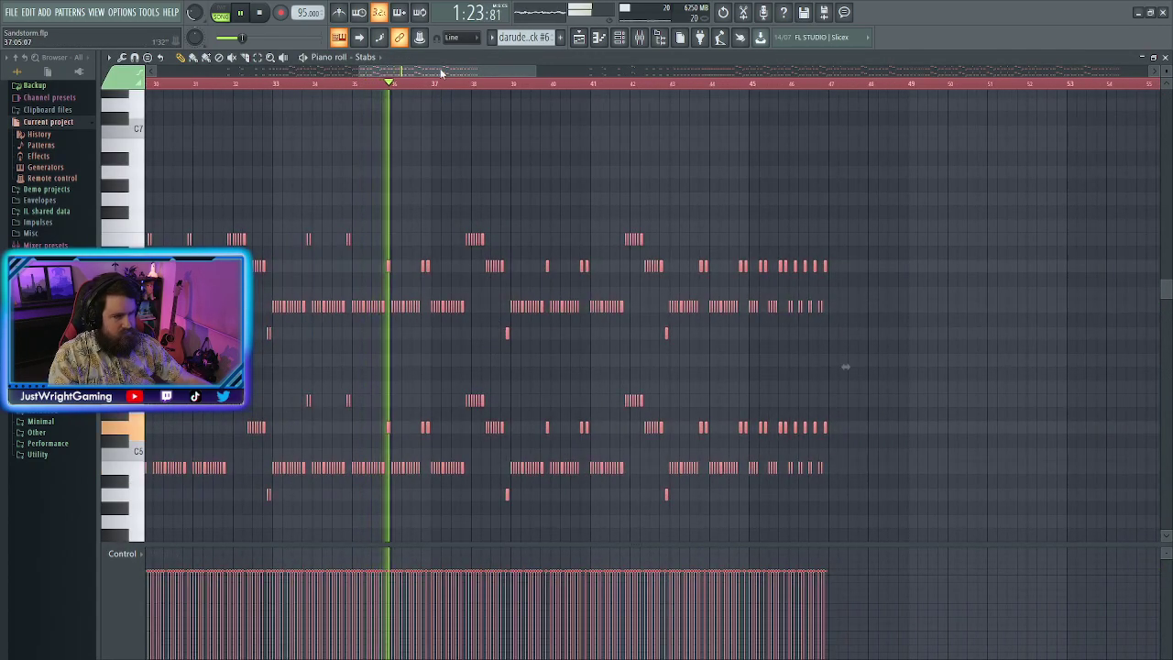
key("F5")
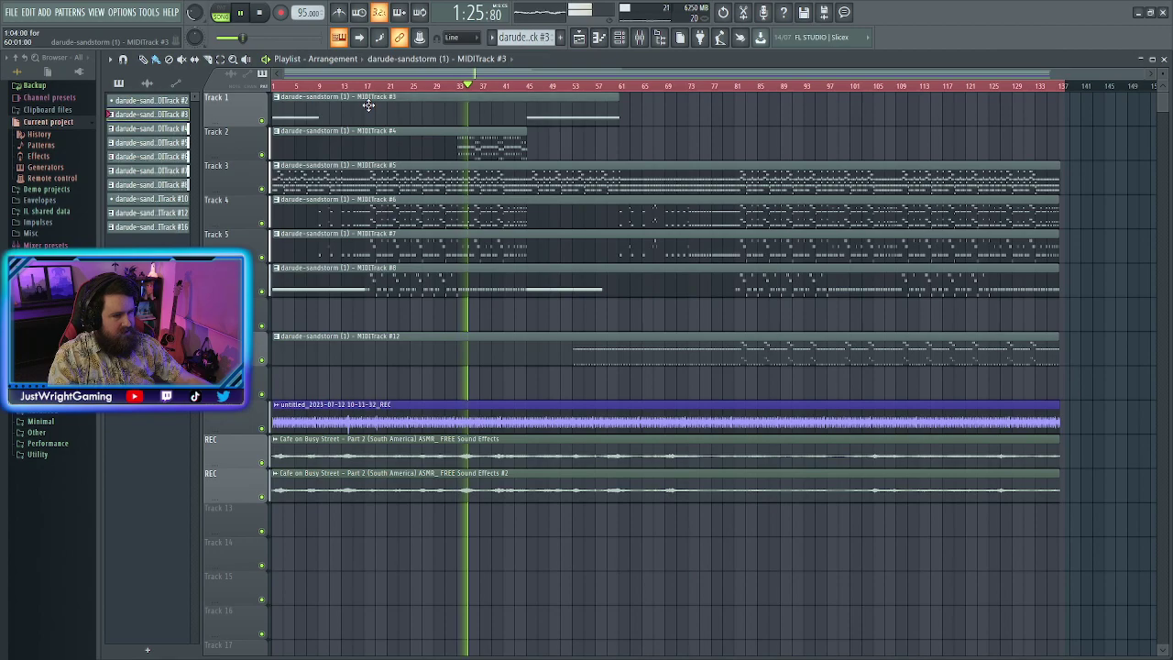
Stop playback and replace all Cello Sustain notes in the MIDITrack #3 pattern with the copied Stabs notes
double_click(367, 104)
scroll(425, 201, "down", 3)
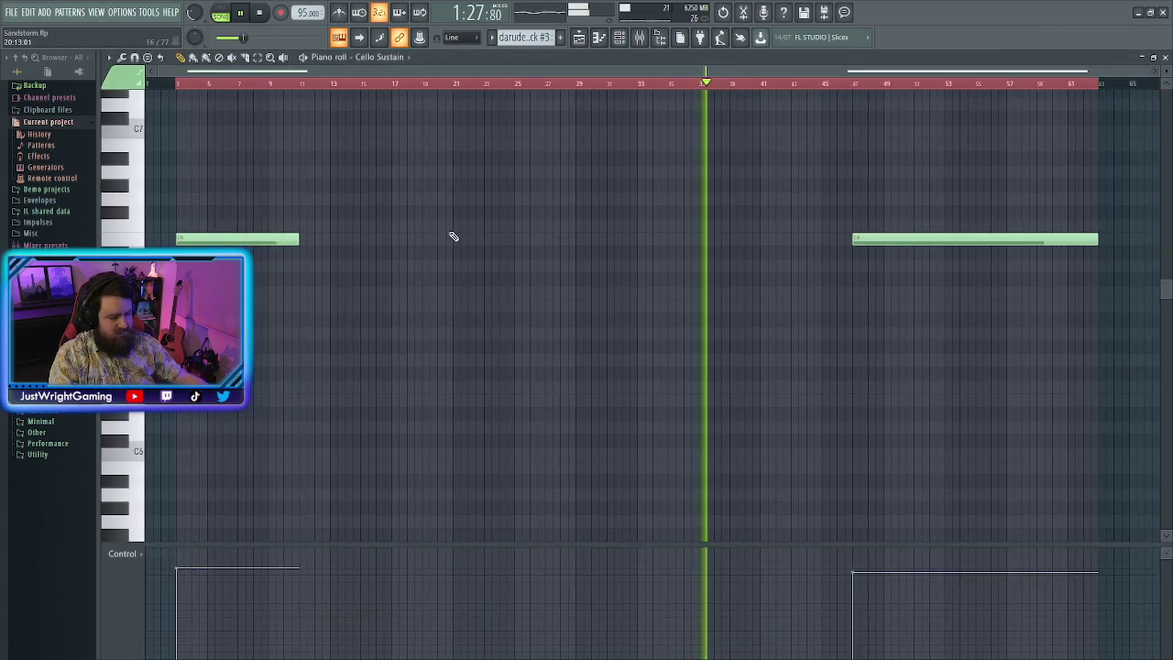
key("space")
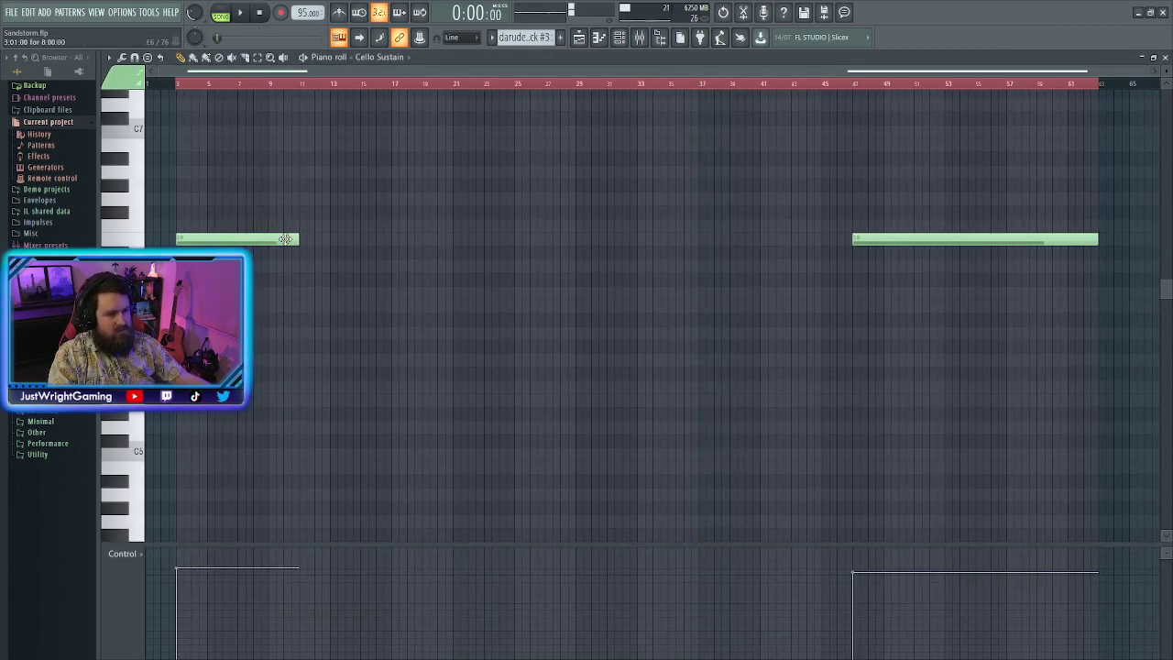
key("ctrl+a")
key("Delete")
key("ctrl+v")
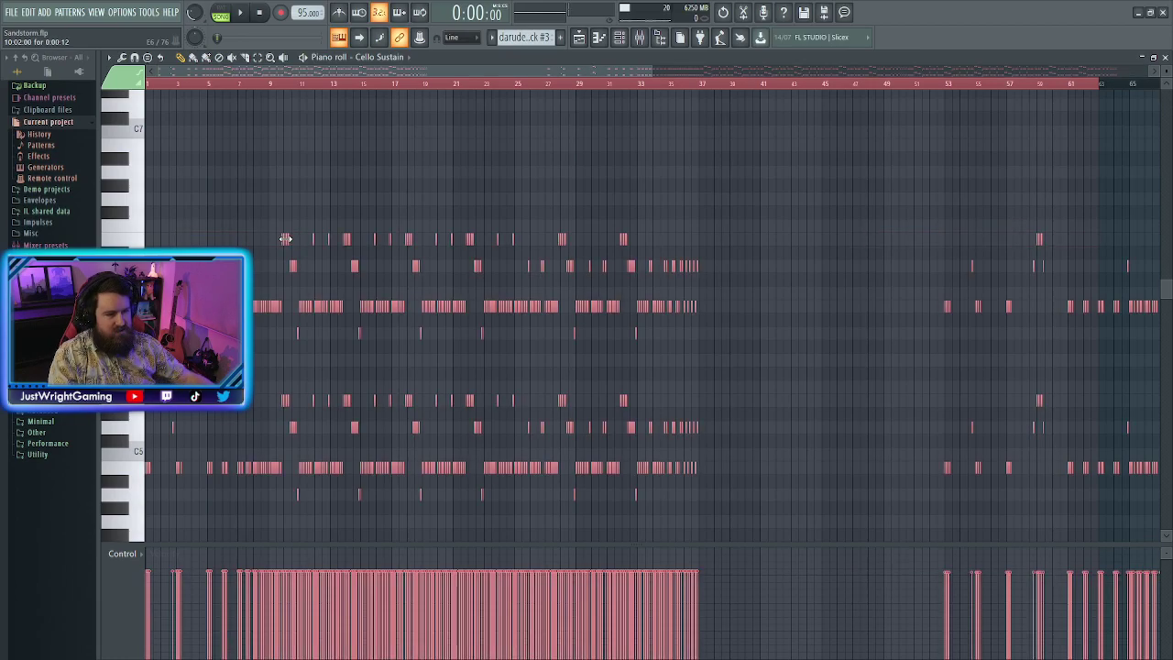
Shift the pasted Cello Sustain notes two bars later so the first group starts at bar 3
scroll(314, 170, "up", 2)
scroll(267, 74, "up", 8)
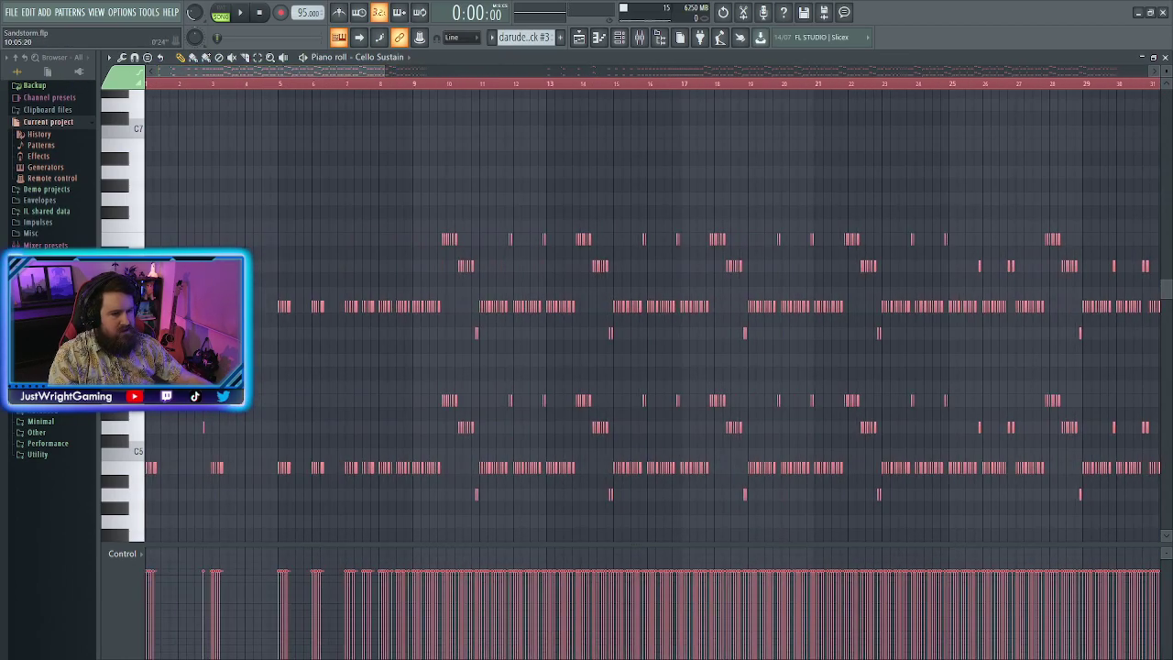
left_click_drag(266, 306, 470, 306)
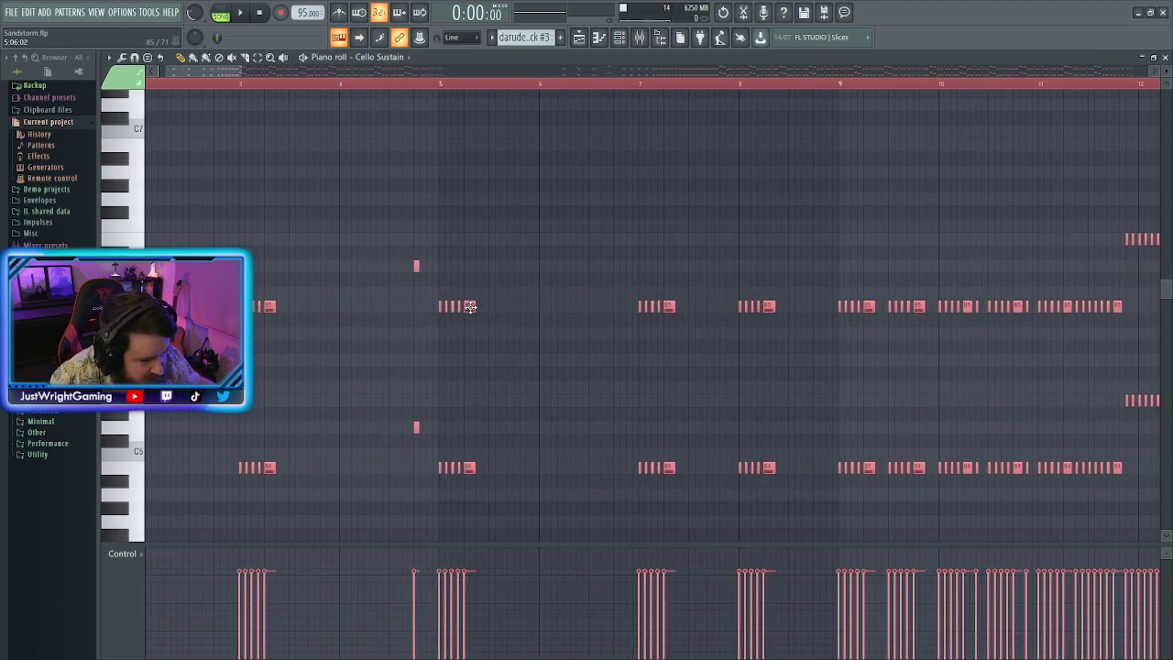
Compare the timing of the Track 1 notes with the clips on Tracks 4 and 5 in the playlist
left_click(578, 37)
scroll(327, 96, "up", 2)
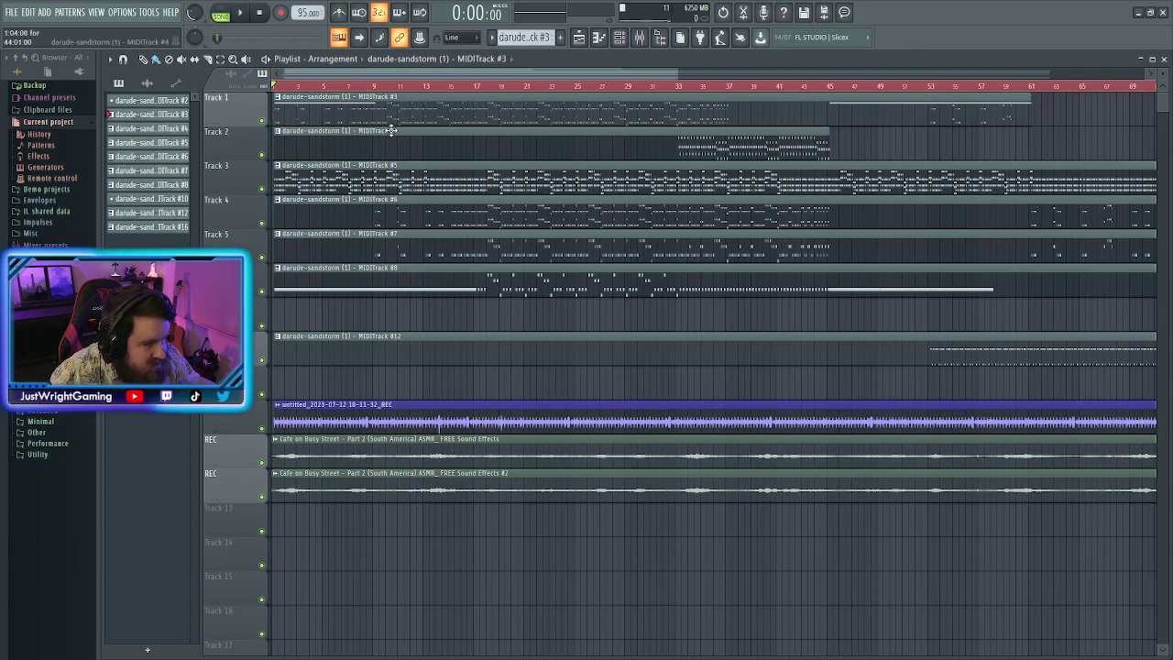
scroll(385, 234, "up", 1)
scroll(385, 234, "up", 4)
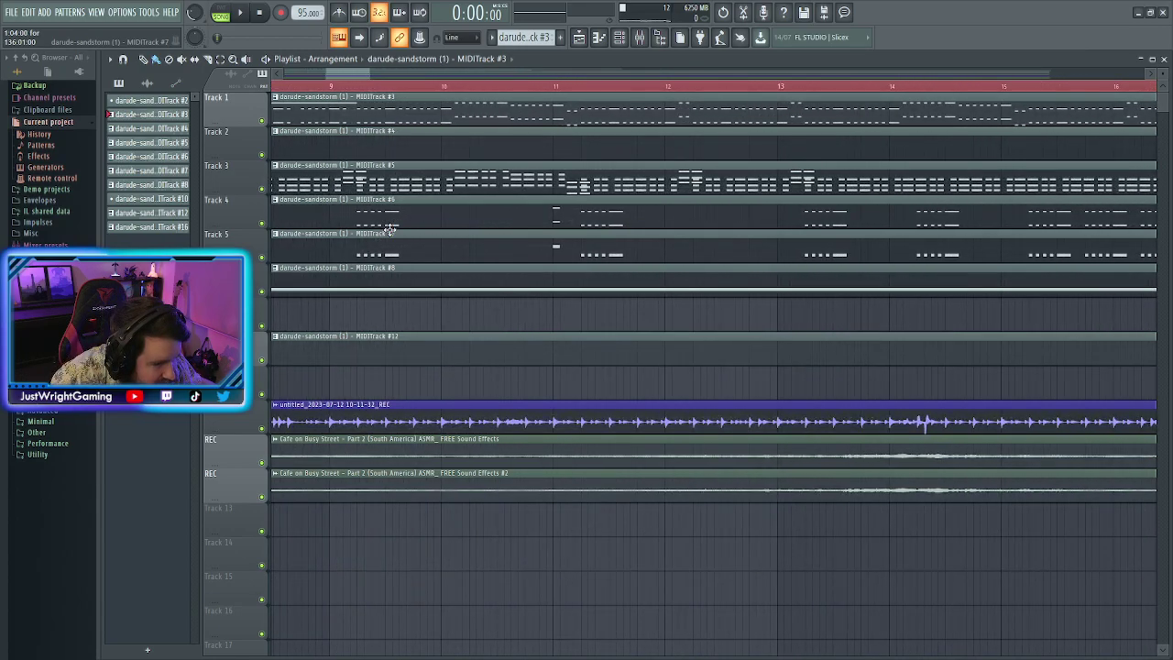
scroll(385, 234, "down", 4)
Move all Cello Sustain notes later in the MIDITrack #3 pattern so the first group starts halfway through bar 9
double_click(377, 285)
scroll(377, 285, "down", 3)
key("ctrl+a")
scroll(1070, 366, "down", 1)
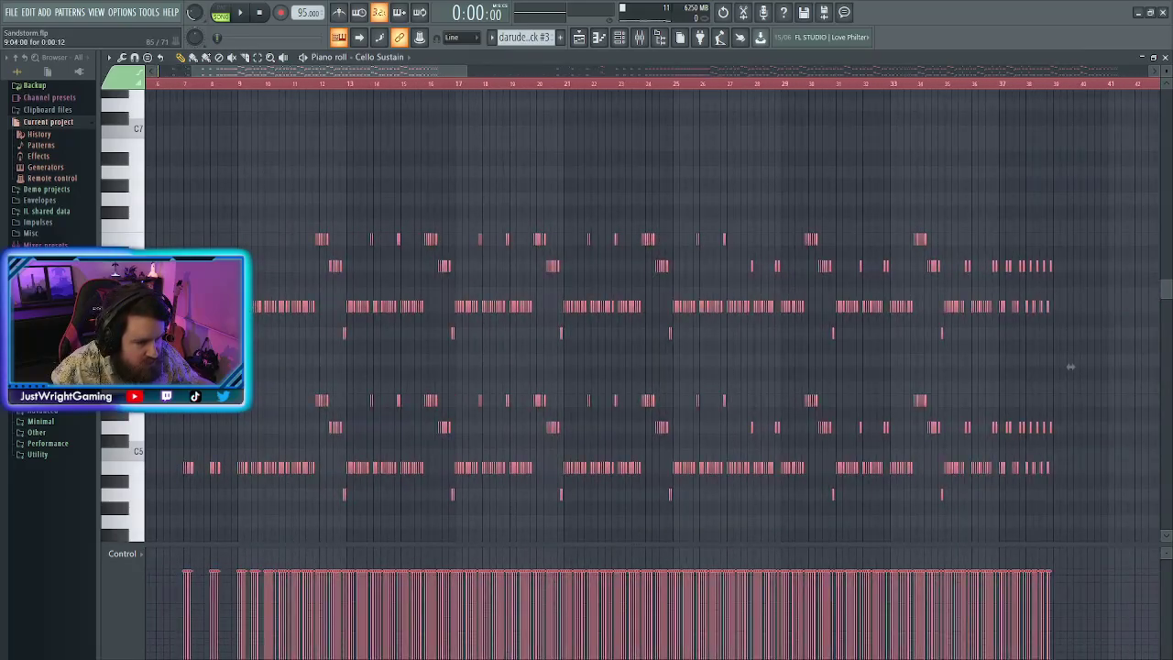
scroll(421, 296, "up", 5)
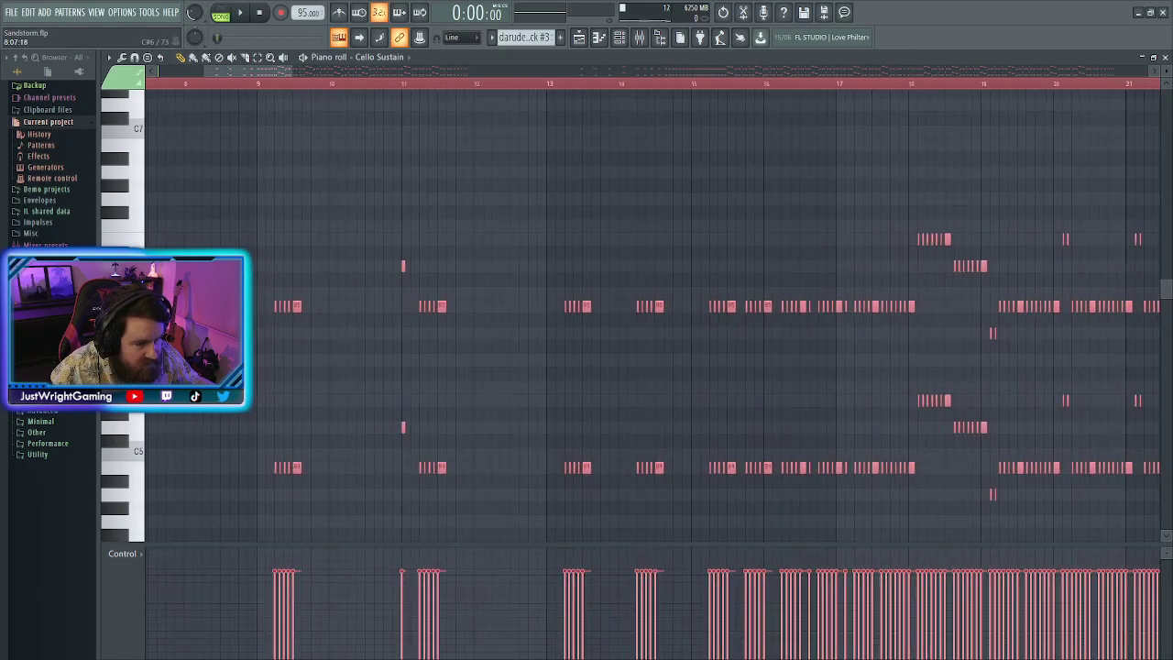
scroll(379, 322, "up", 5)
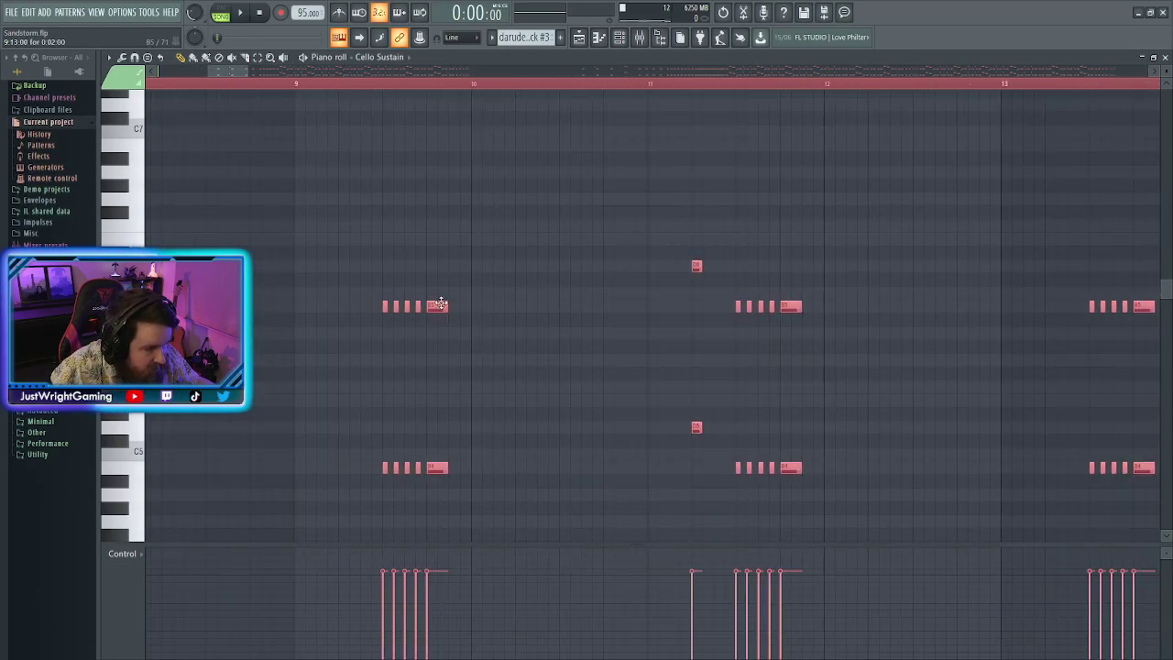
Play the song from the start and check how the Track 1 notes line up with Track 4
key("space")
key("F5")
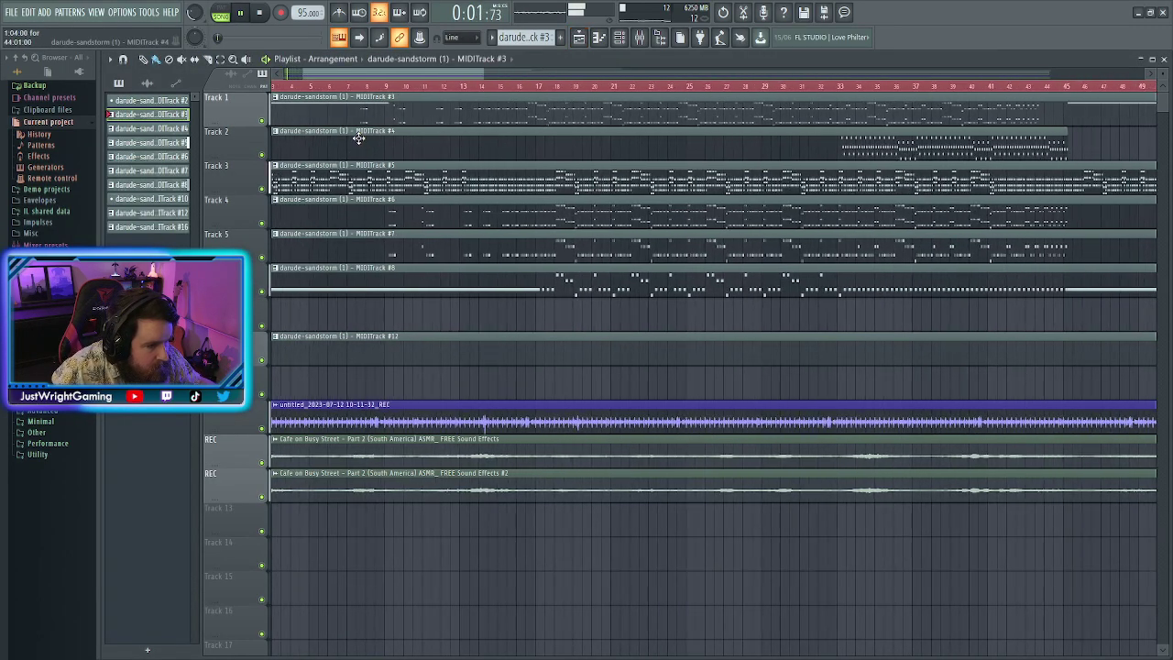
scroll(348, 129, "up", 4)
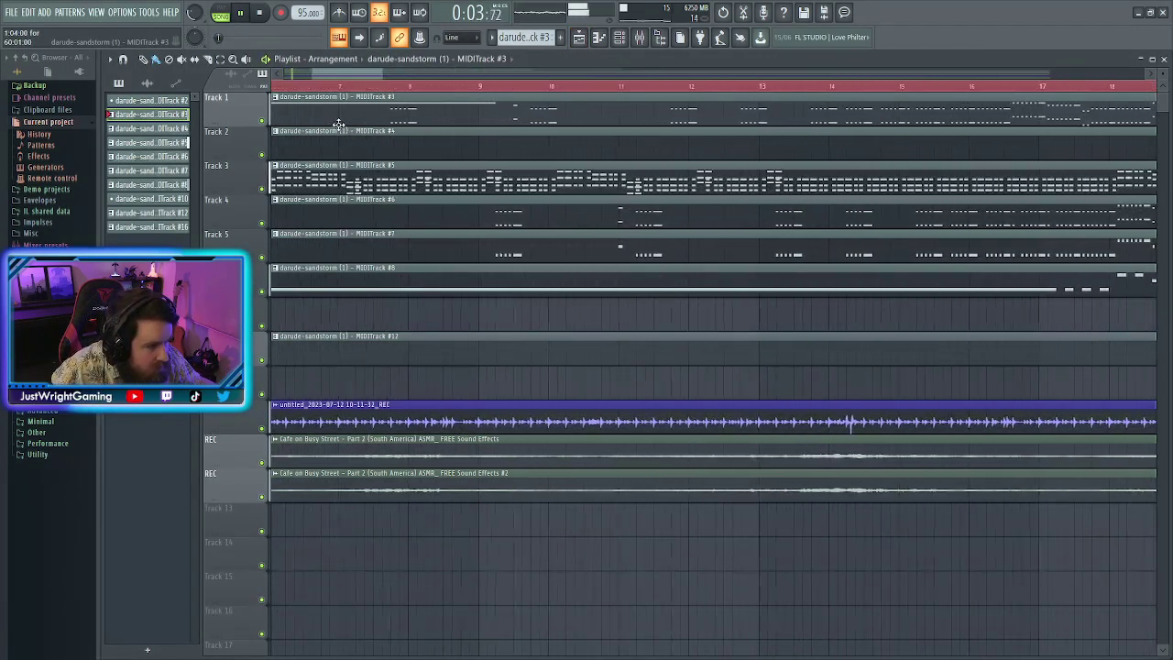
left_click_drag(348, 75, 273, 81)
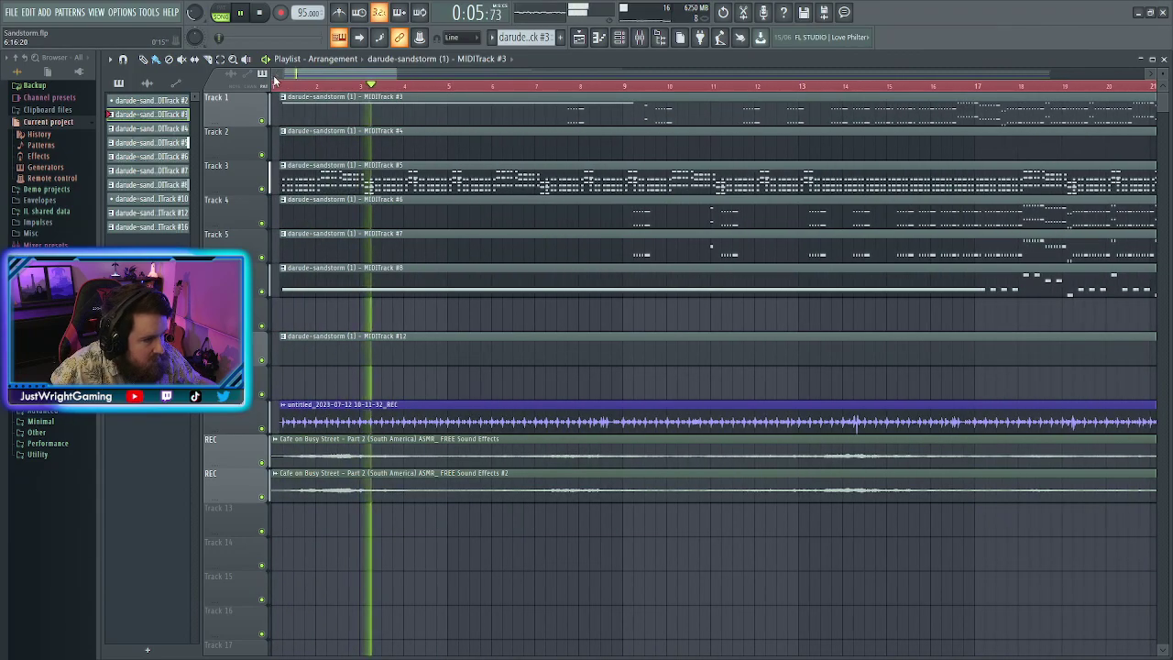
scroll(275, 81, "down", 4)
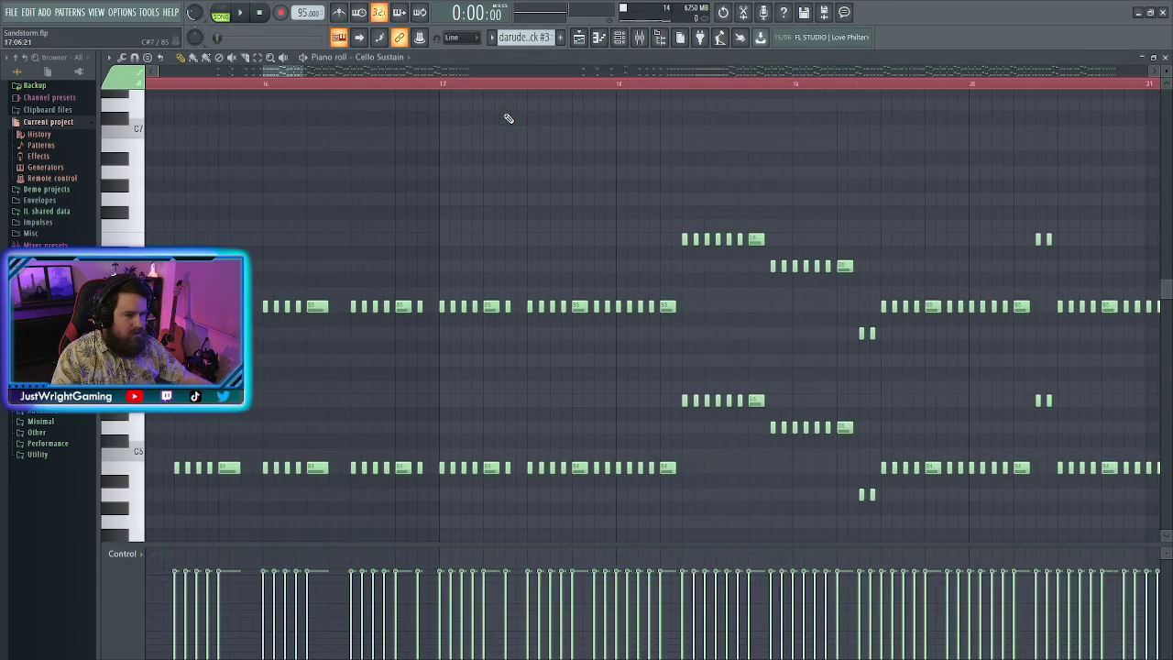
Compare the Cello Sustain and Cello Sustain #2 notes contained in the MIDITrack #3 pattern
scroll(437, 283, "down", 8)
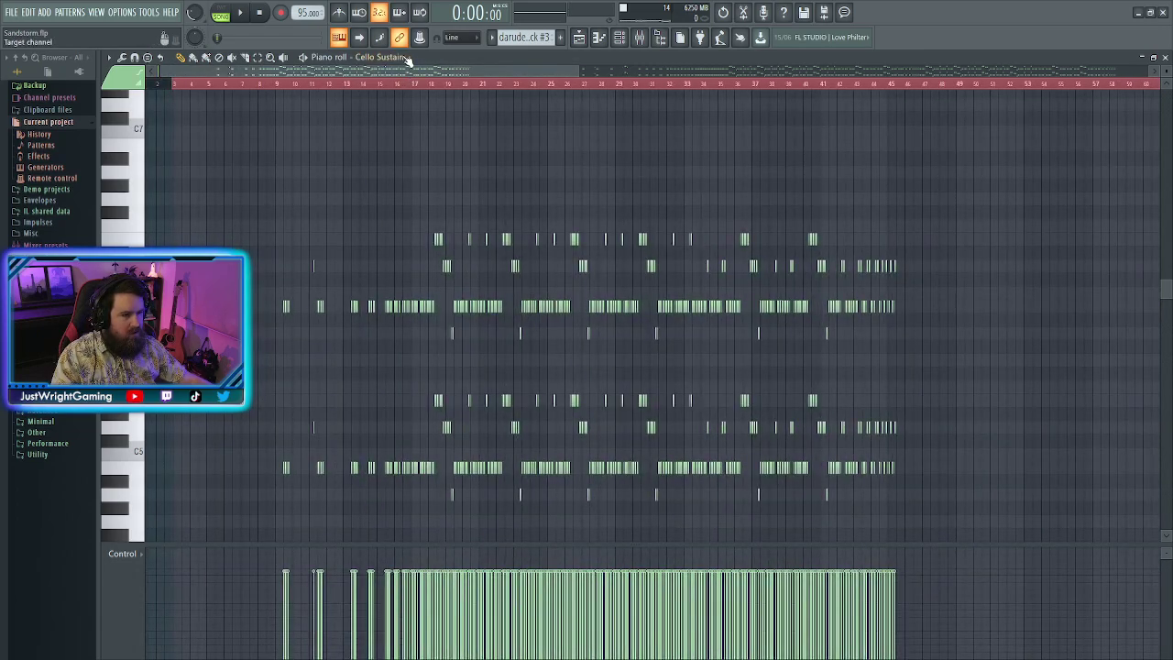
key("Down")
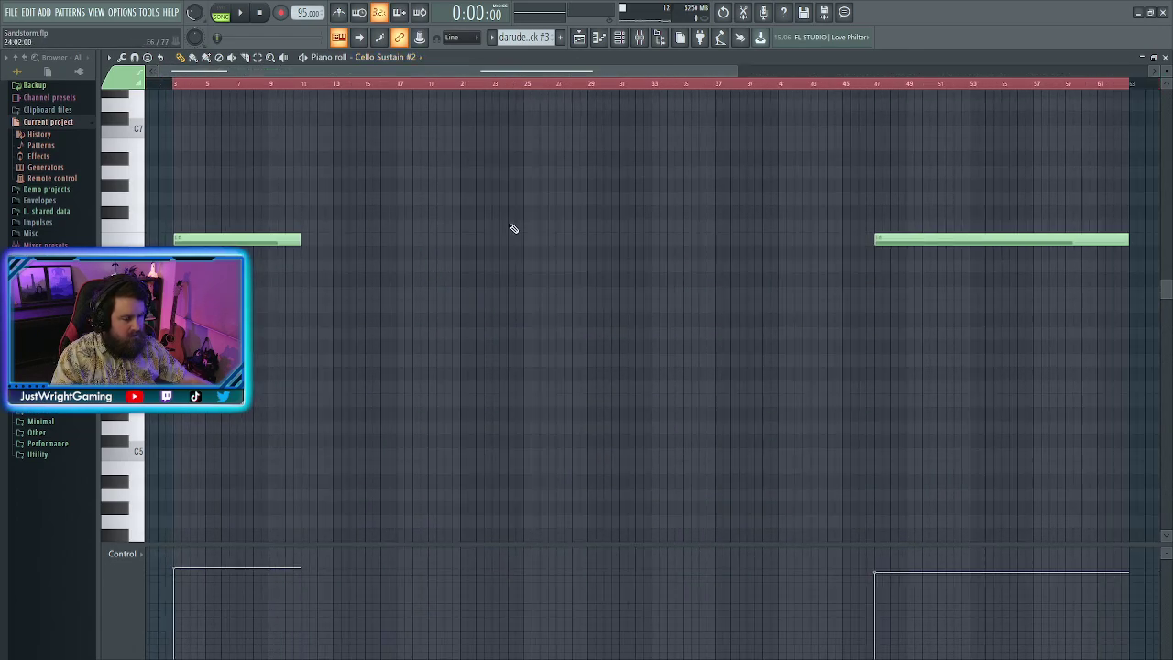
scroll(513, 227, "down", 3)
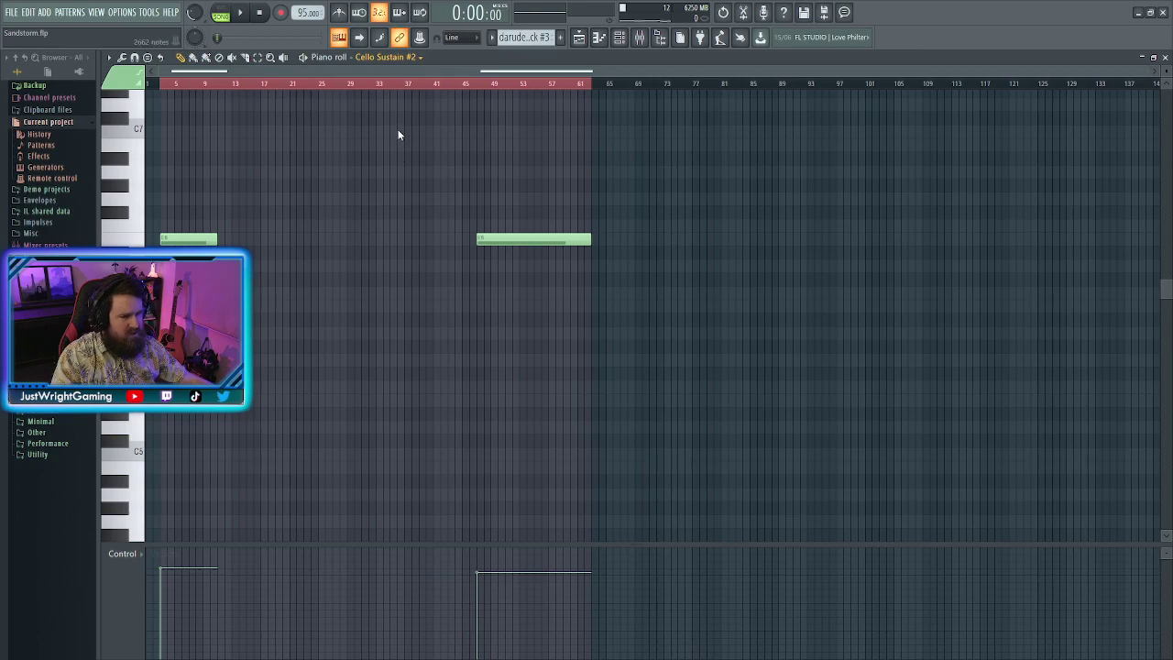
key("Up")
scroll(385, 181, "up", 4)
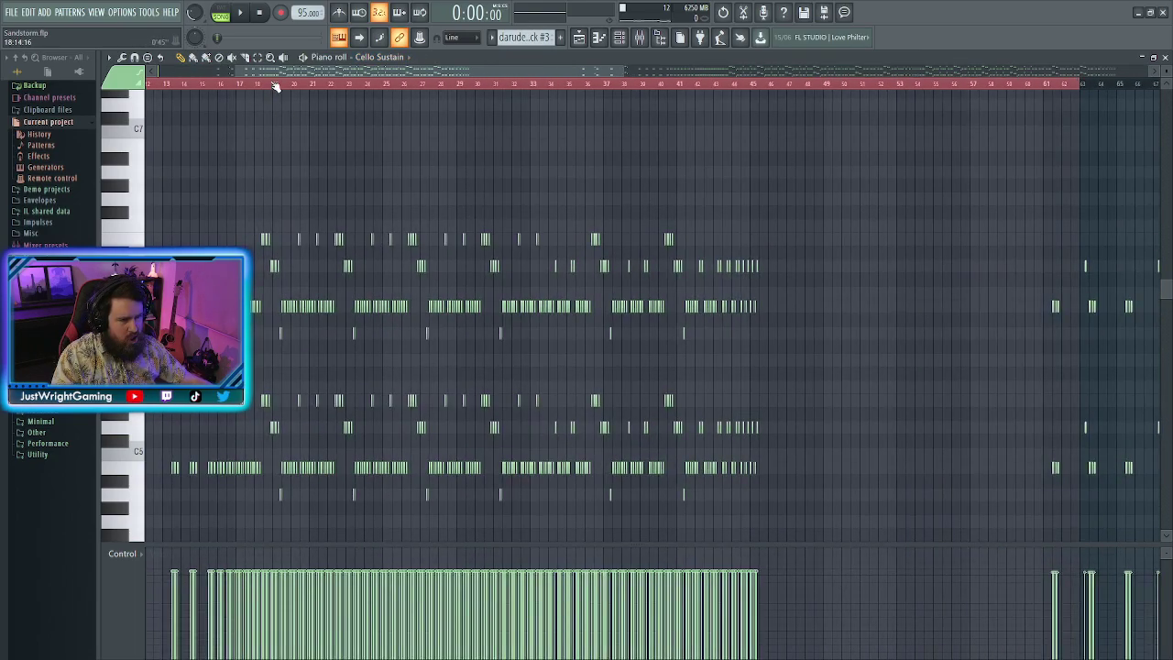
scroll(275, 86, "up", 5)
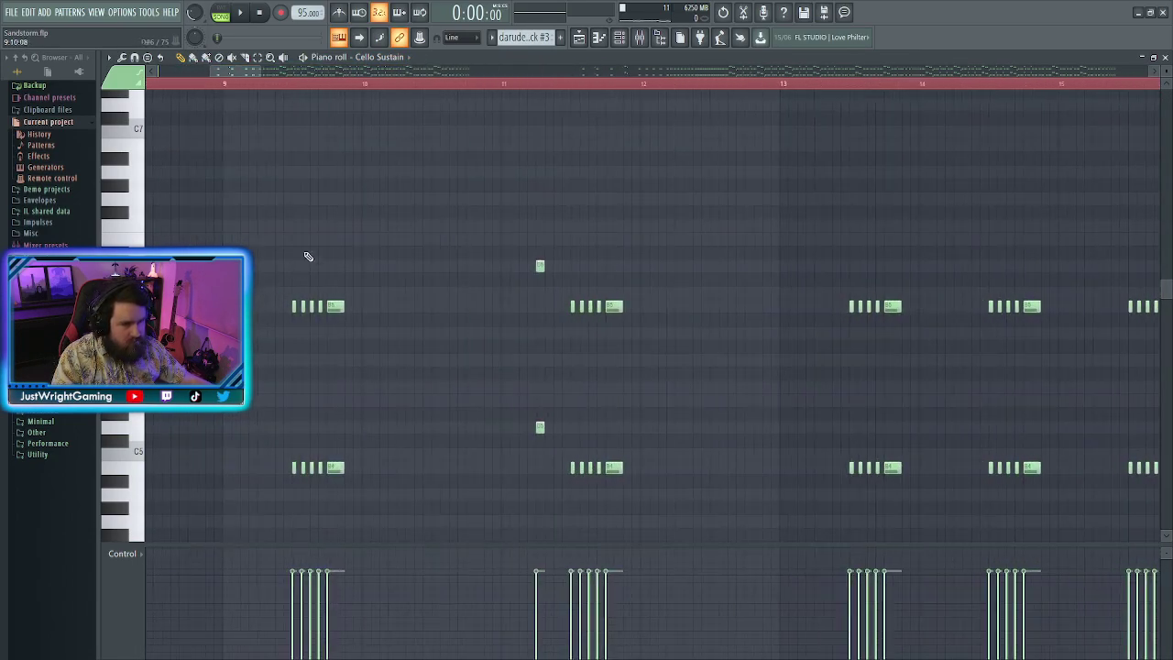
Move the Track 1 clip later so its short notes align with Track 4, and extend its end to bar 137
left_click(578, 37)
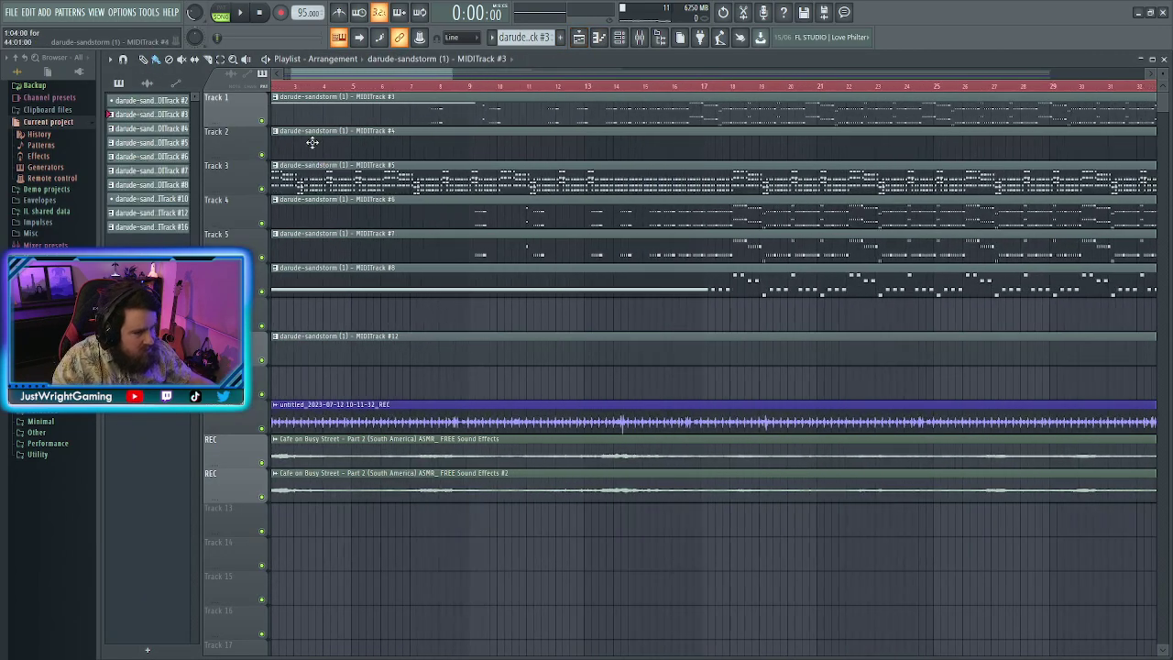
scroll(470, 128, "up", 4)
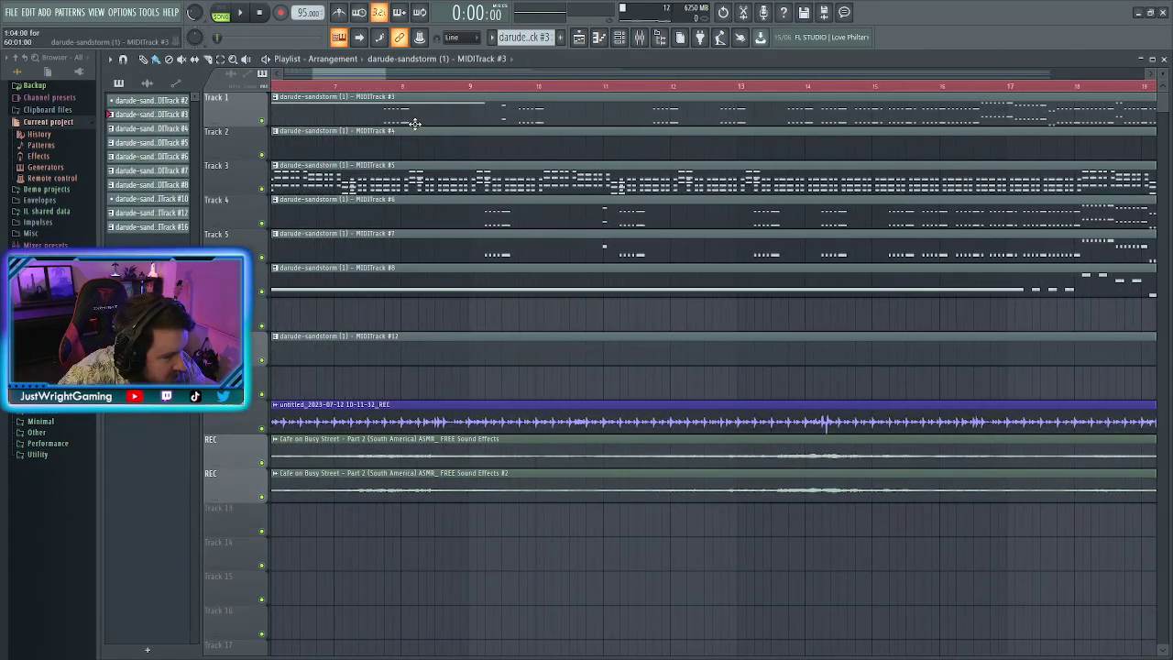
left_click_drag(393, 116, 497, 112)
scroll(499, 126, "up", 3)
scroll(503, 131, "down", 8)
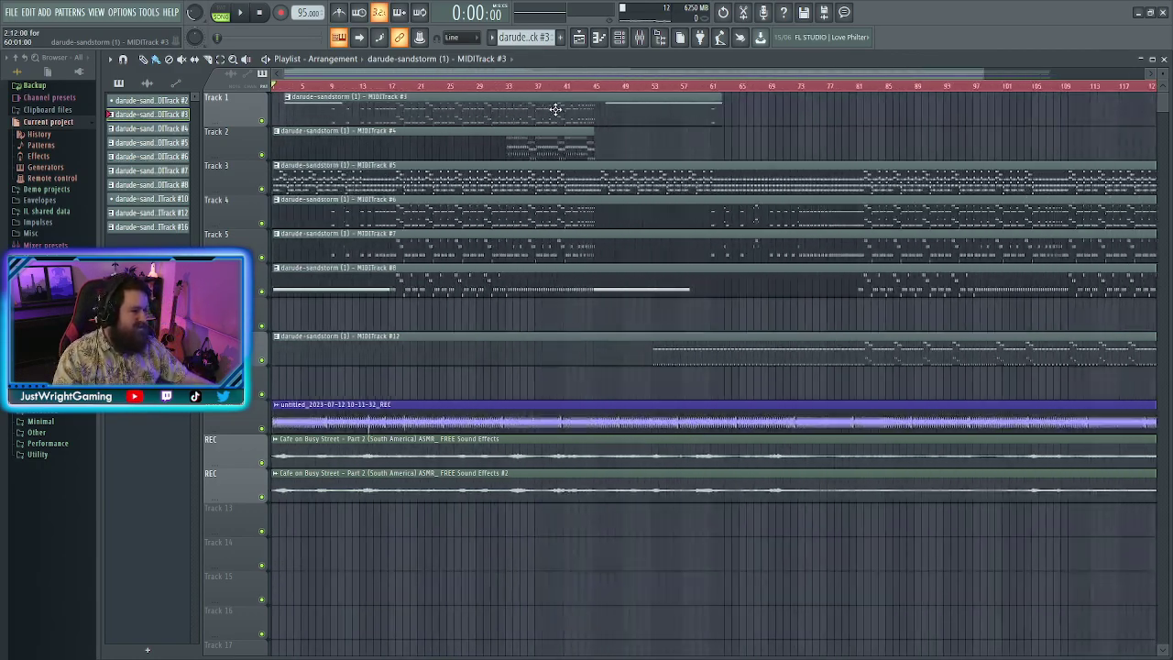
scroll(555, 108, "down", 3)
left_click_drag(628, 115, 1060, 145)
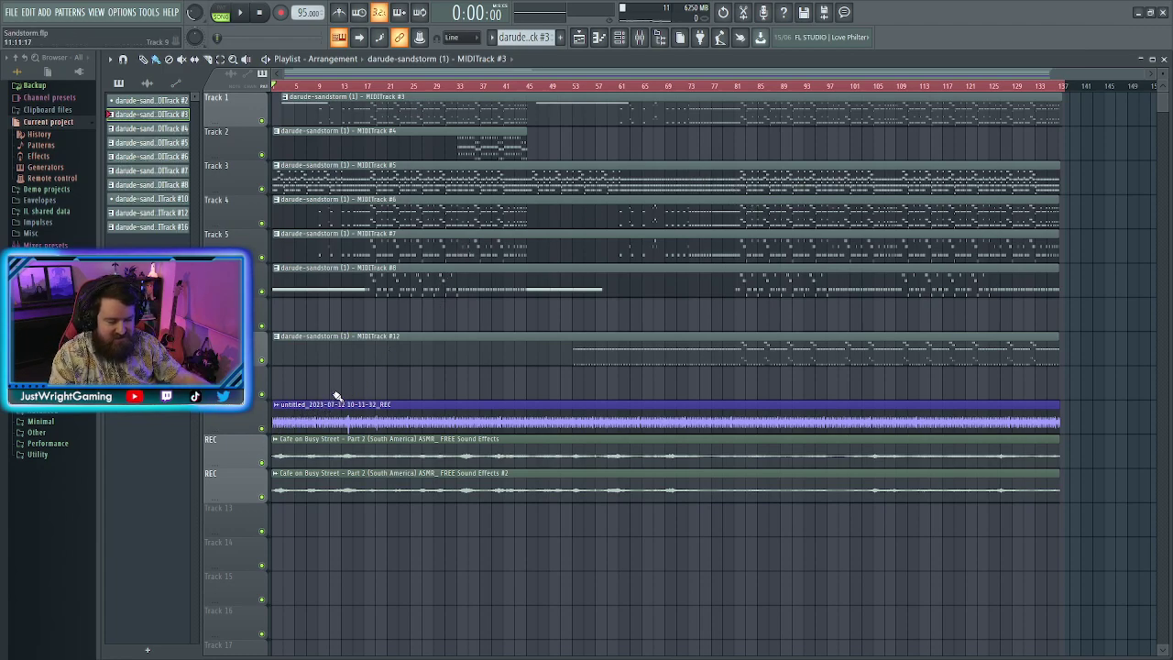
Replace the Cello Sustain #2 notes in the MIDITrack #3 pattern with a copy of all Cello Sustain notes
double_click(453, 110)
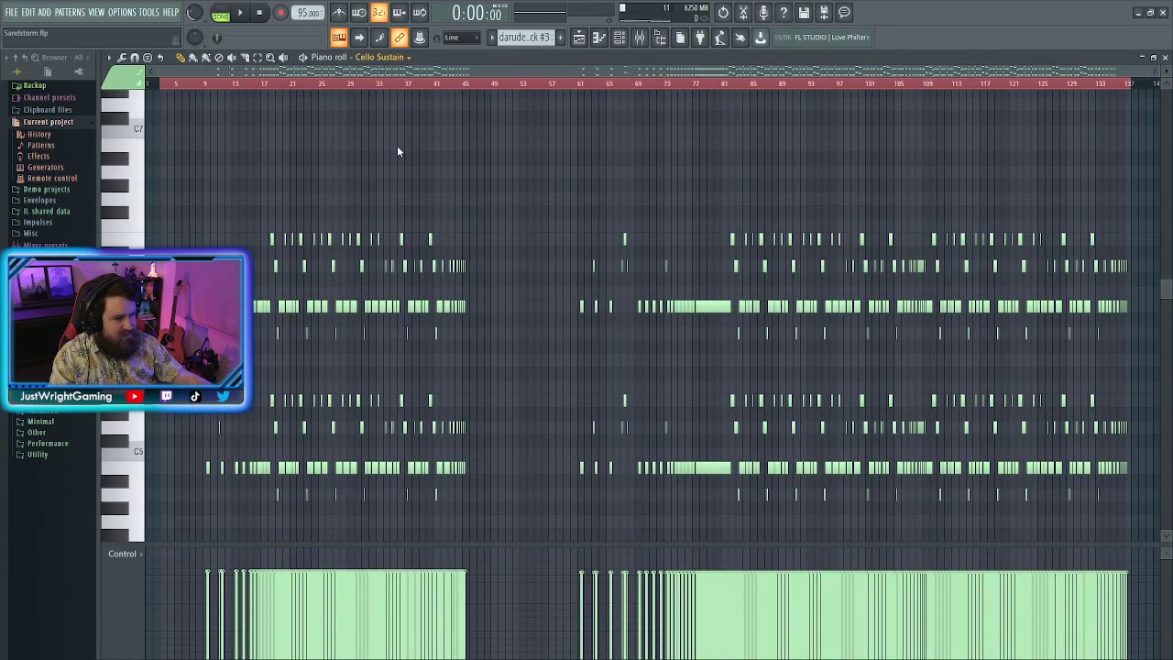
key("ctrl+a")
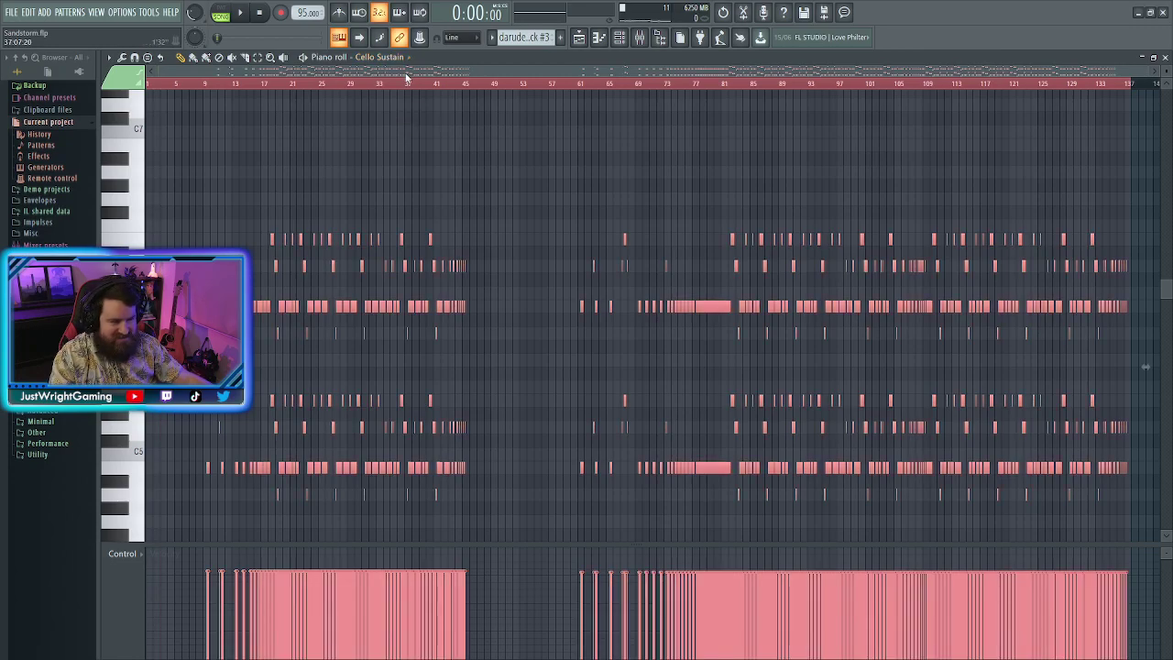
scroll(261, 243, "up", 8)
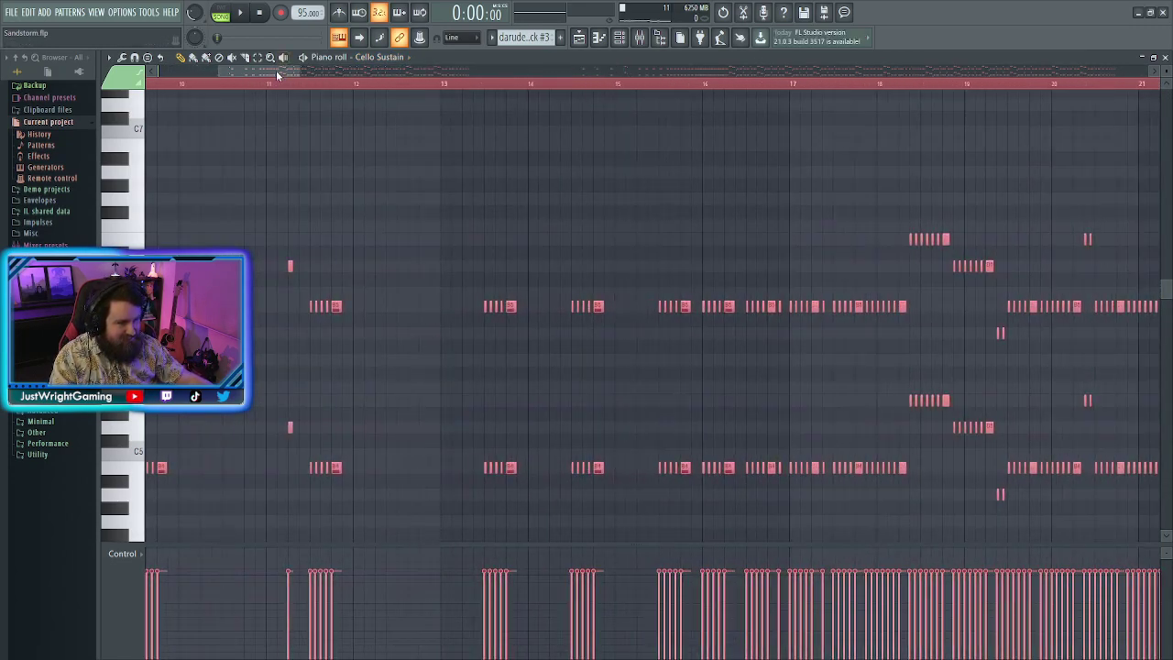
scroll(276, 71, "up", 3)
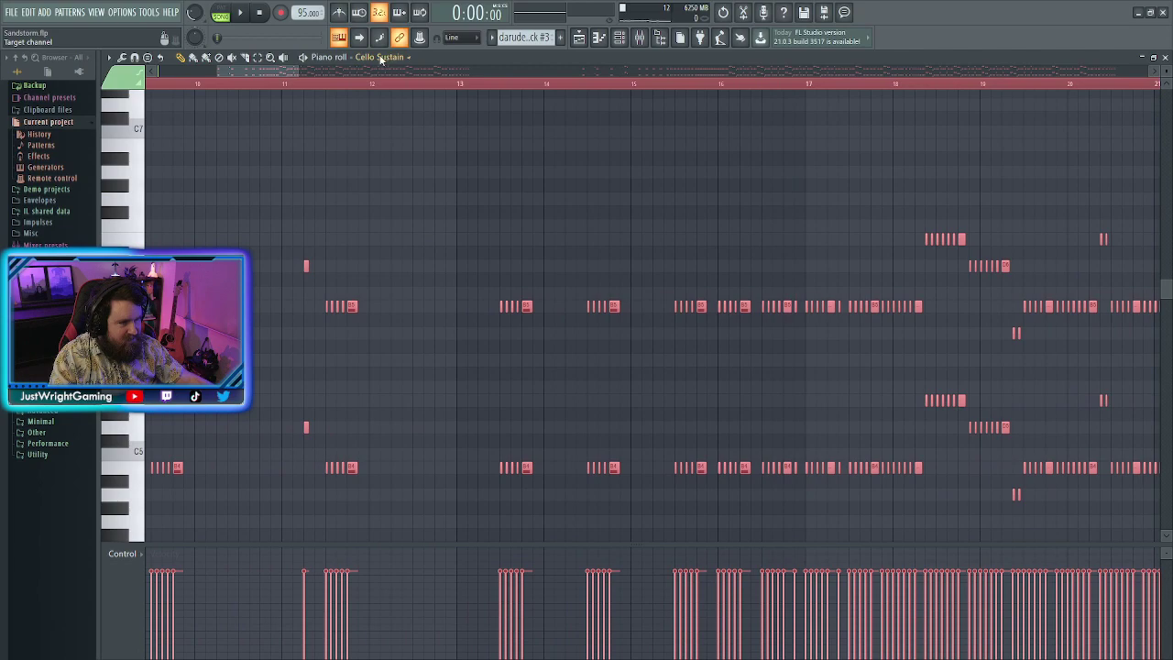
key("Delete")
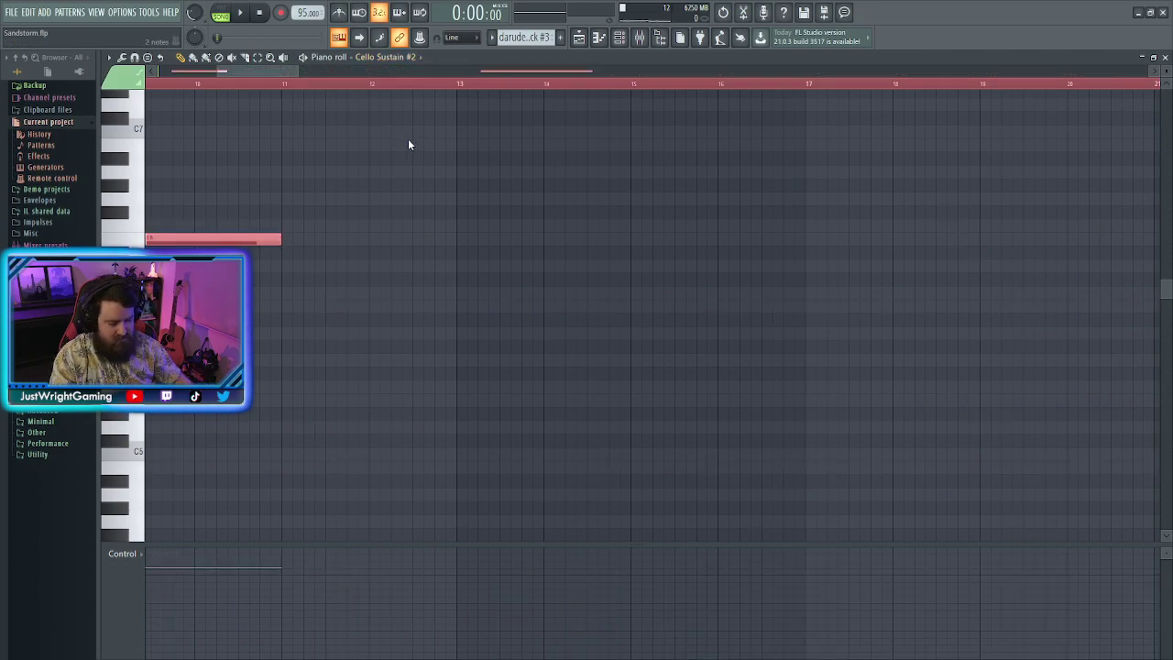
key("ctrl+v")
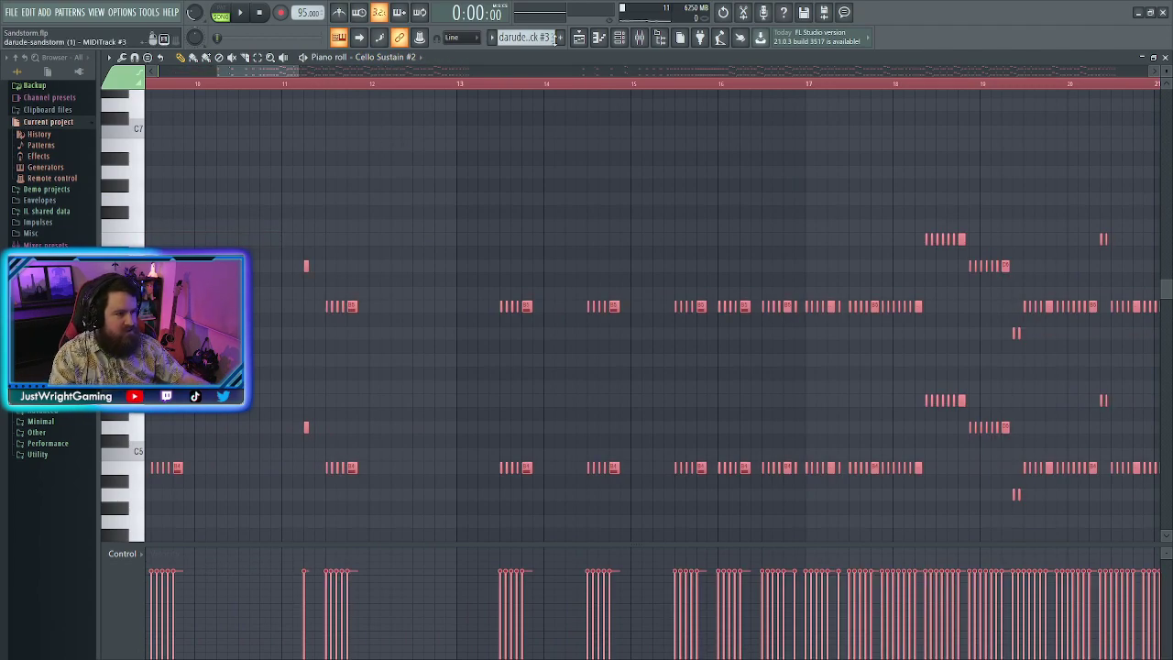
left_click(578, 37)
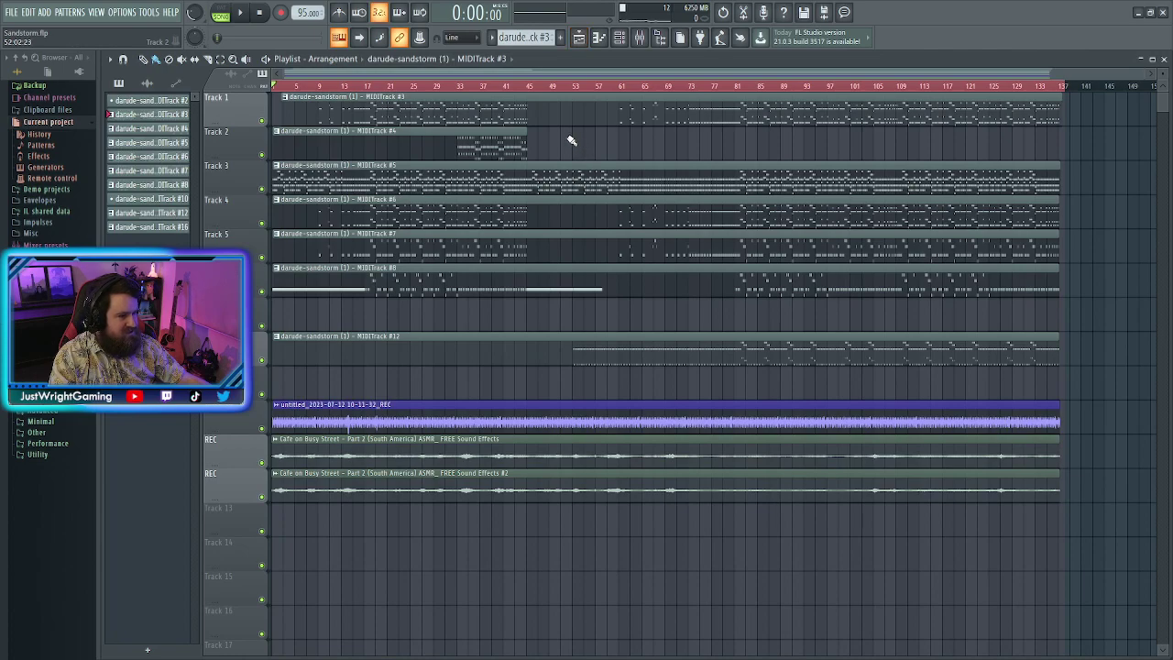
Quantize all Cello Sustain notes in the MIDITrack #3 pattern so the repeated stabs in each group touch one another
double_click(482, 106)
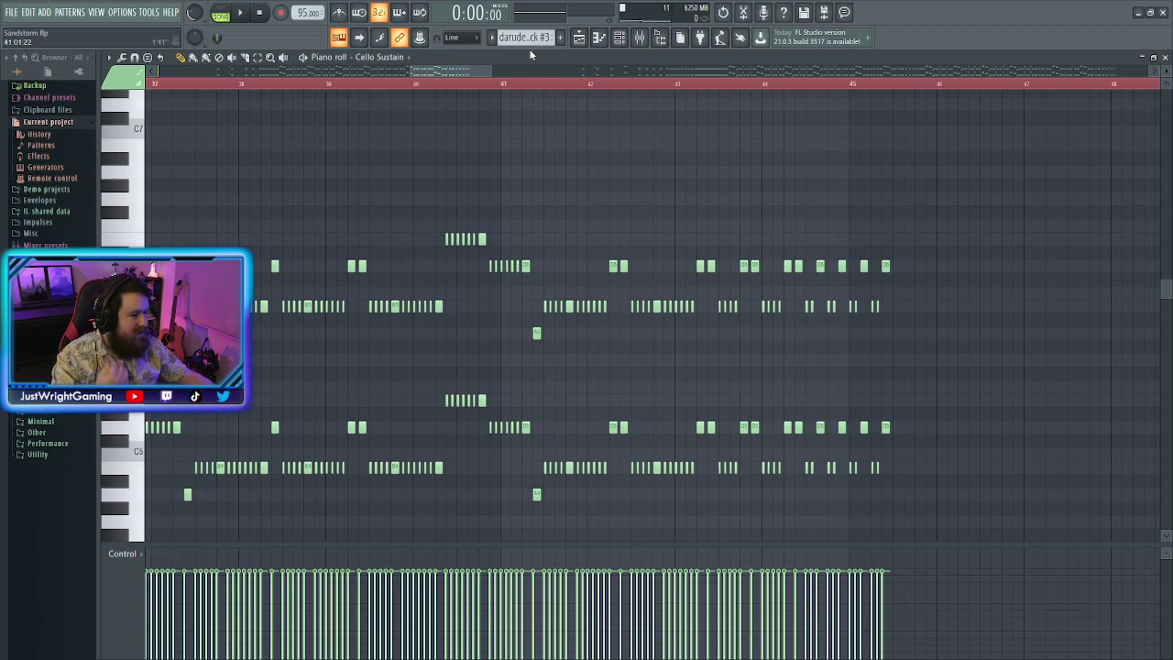
left_click_drag(466, 72, 262, 62)
scroll(304, 220, "down", 6, "ctrl")
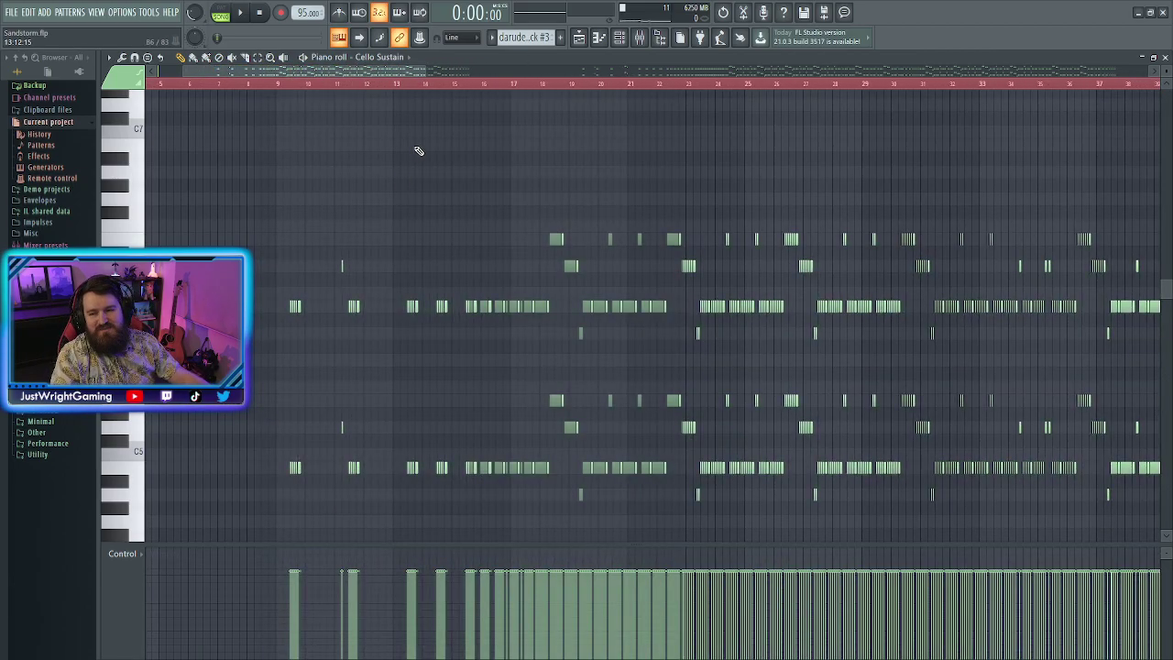
scroll(410, 208, "up", 6, "ctrl")
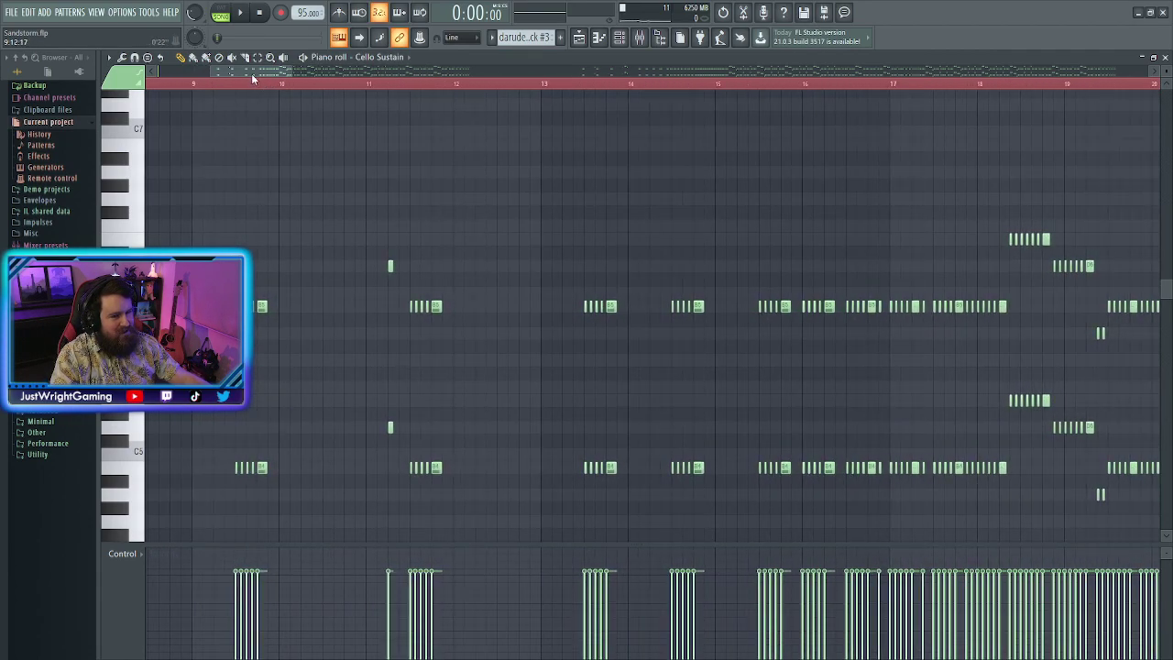
scroll(251, 74, "up", 3, "ctrl")
key("ctrl+a")
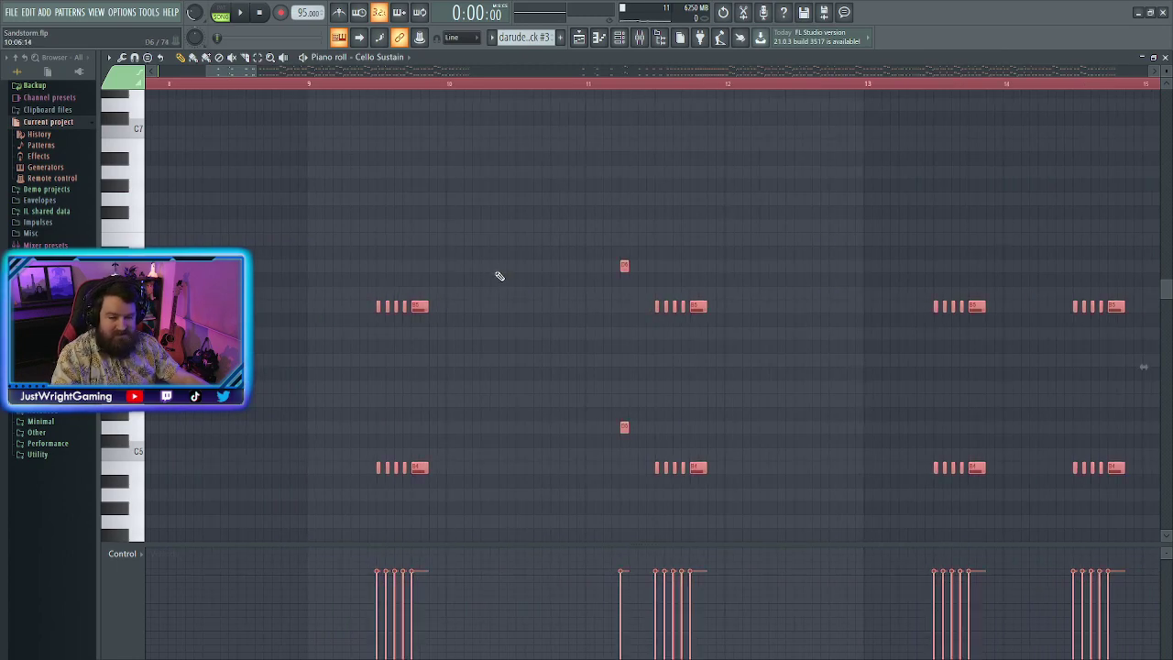
key("ctrl+q")
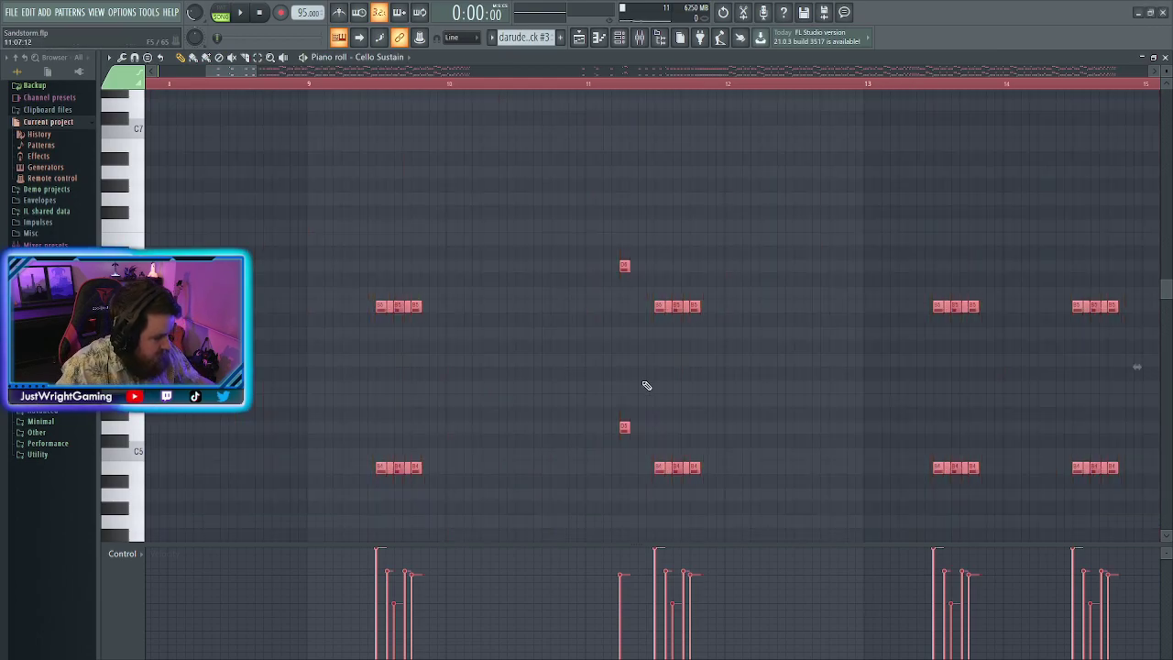
Glue the touching Cello Sustain notes together so each group of stabs becomes one sustained note
scroll(647, 389, "down", 4, "ctrl")
scroll(620, 389, "down", 5, "ctrl")
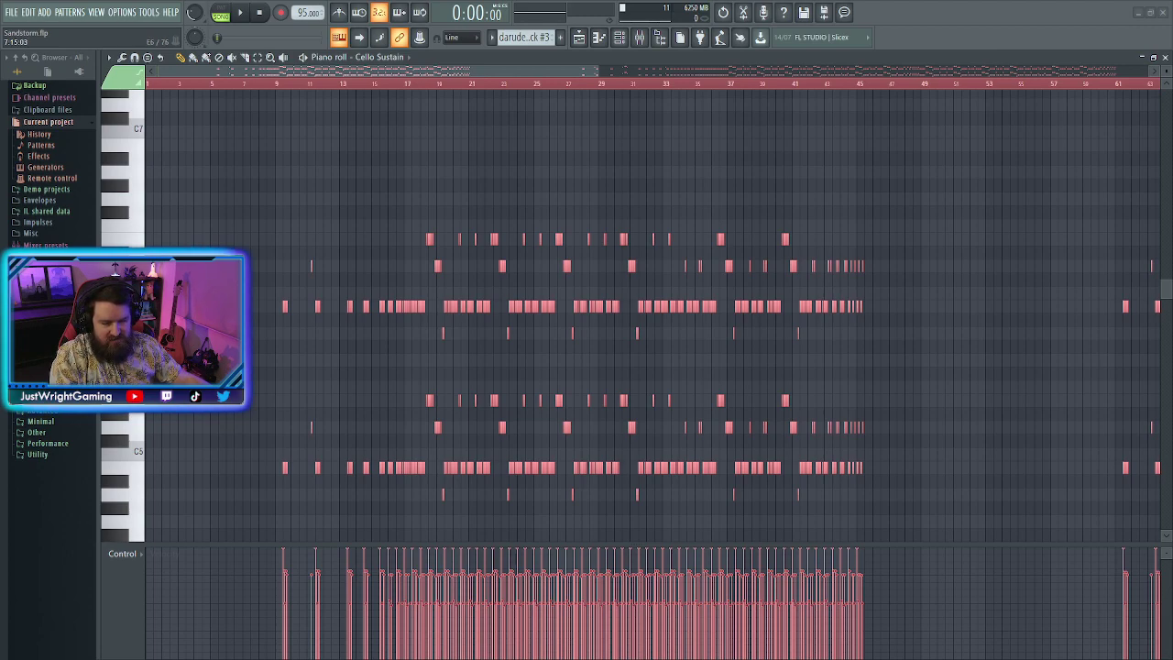
scroll(260, 77, "up", 6)
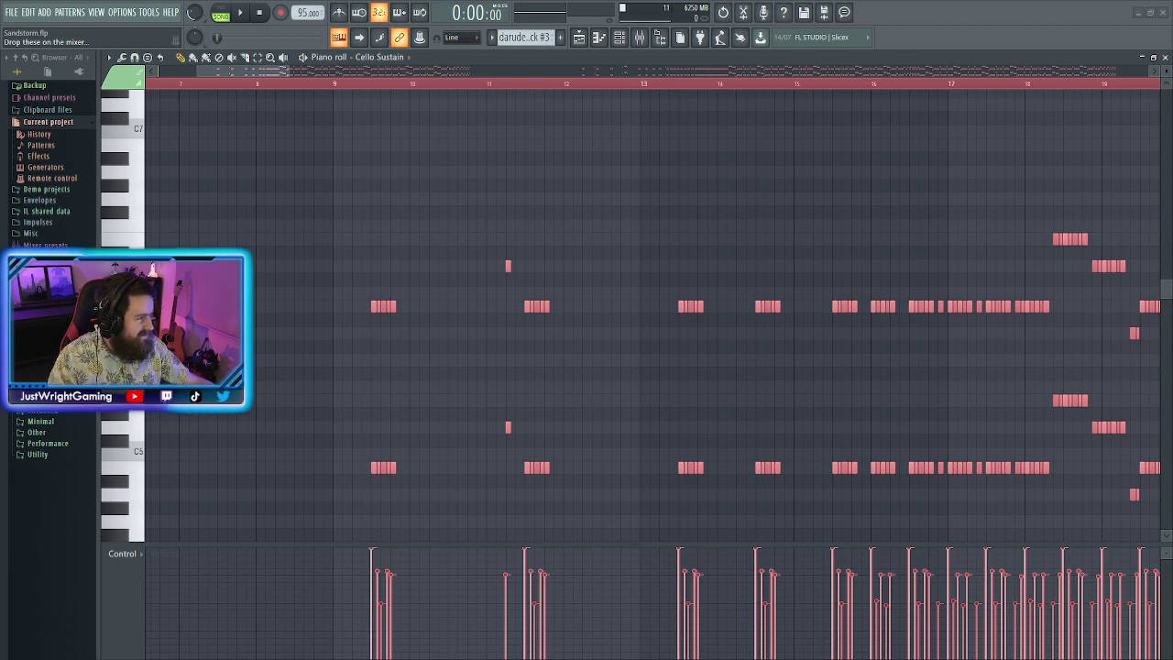
scroll(440, 250, "up", 5)
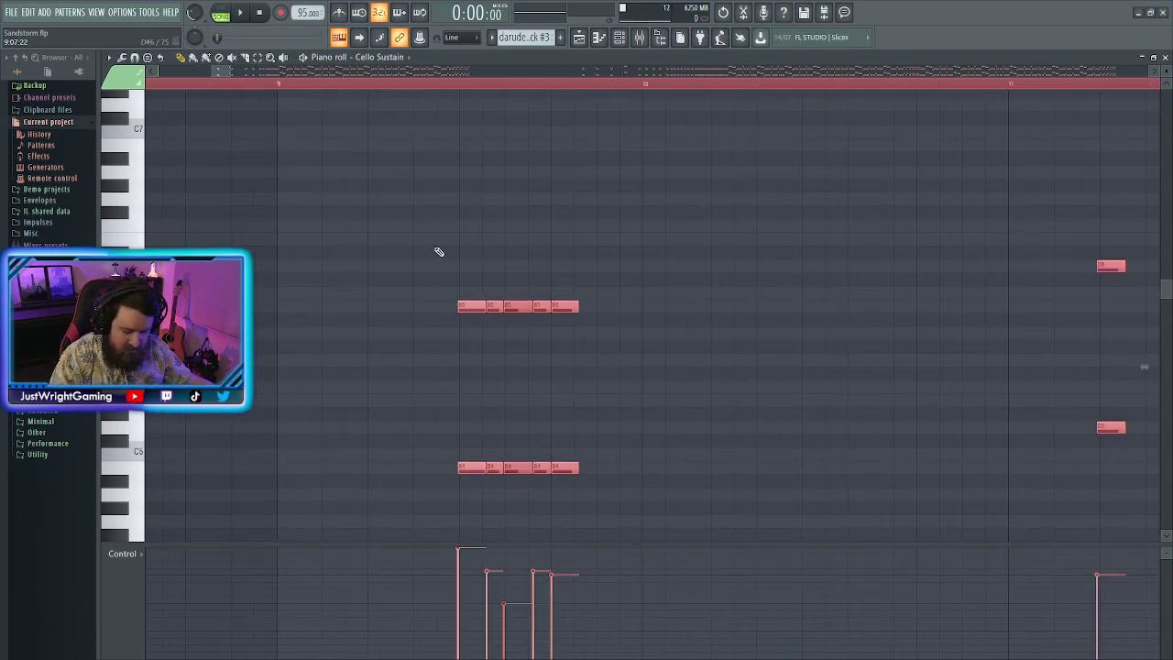
key("ctrl+g")
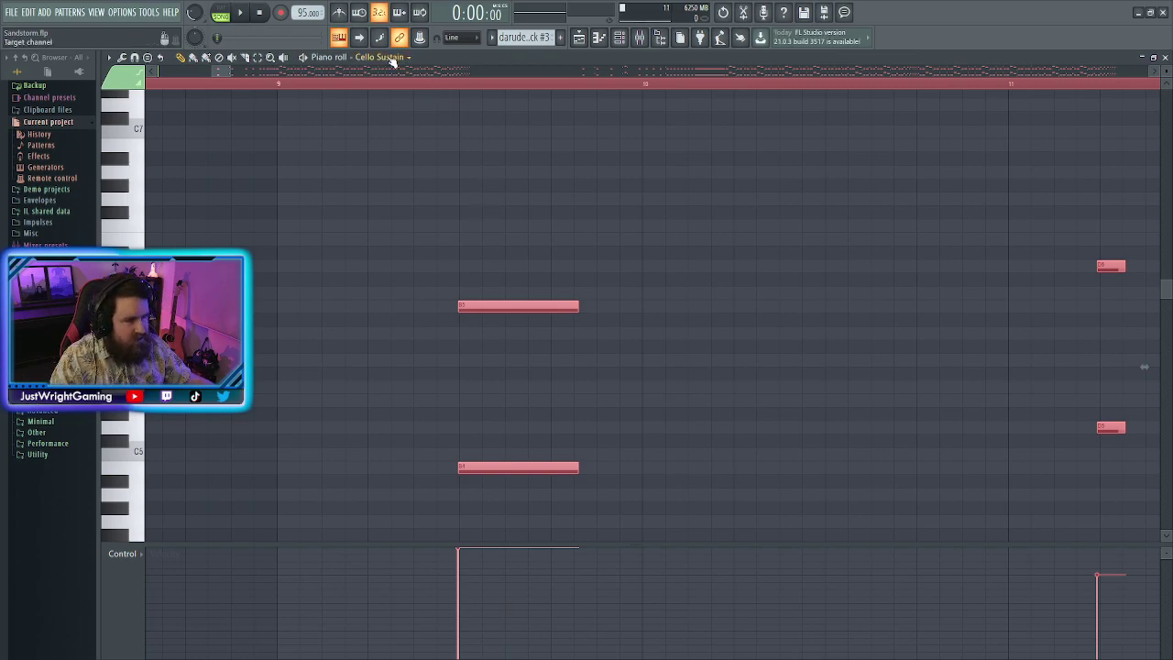
Delete all notes from Cello Sustain #2 in this pattern and start playing the song
key("ctrl+z")
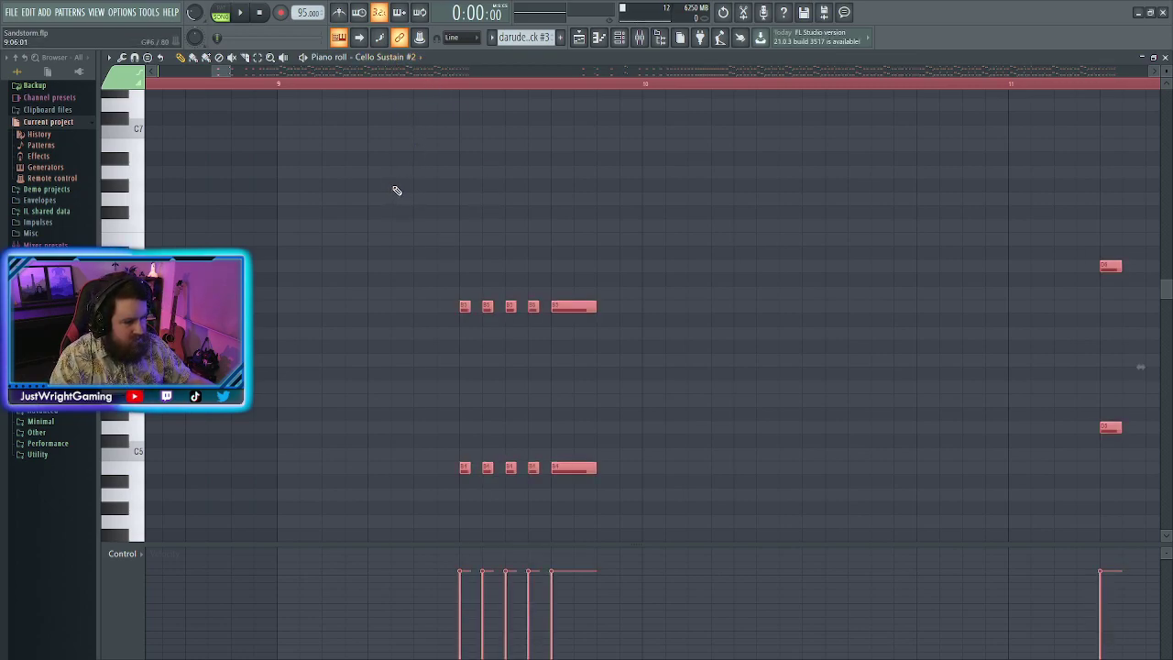
scroll(385, 65, "up", 2)
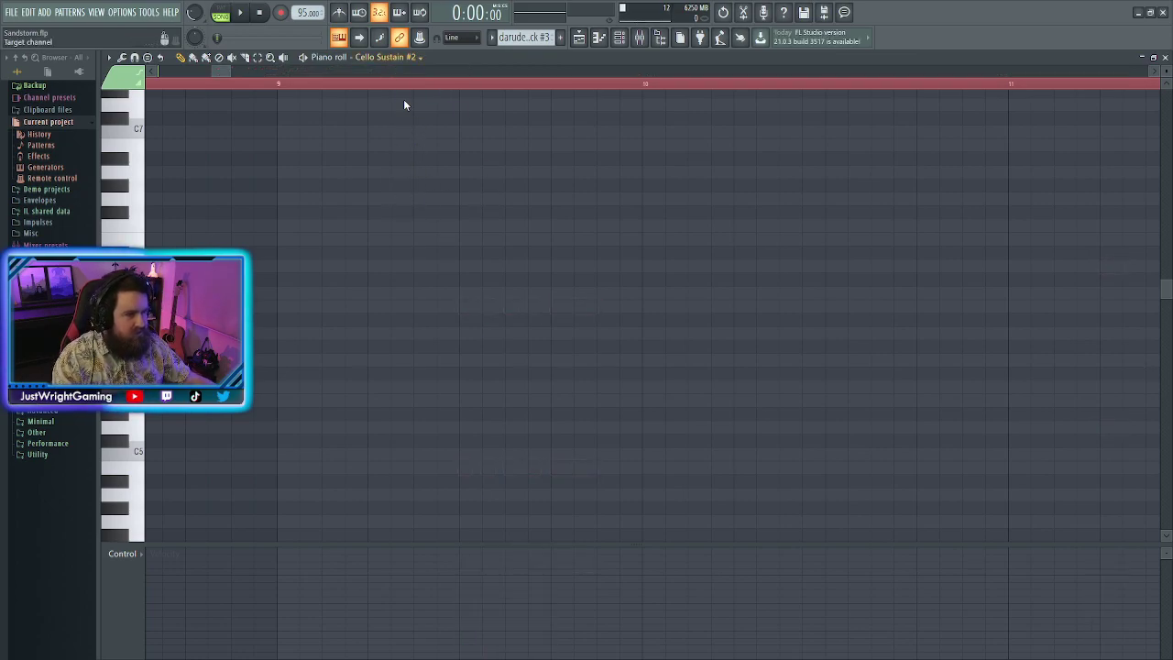
key("space")
Delete the entire upper-octave copy of the melody from Cello Sustain, keeping only the lower-octave notes
scroll(435, 238, "down", 8)
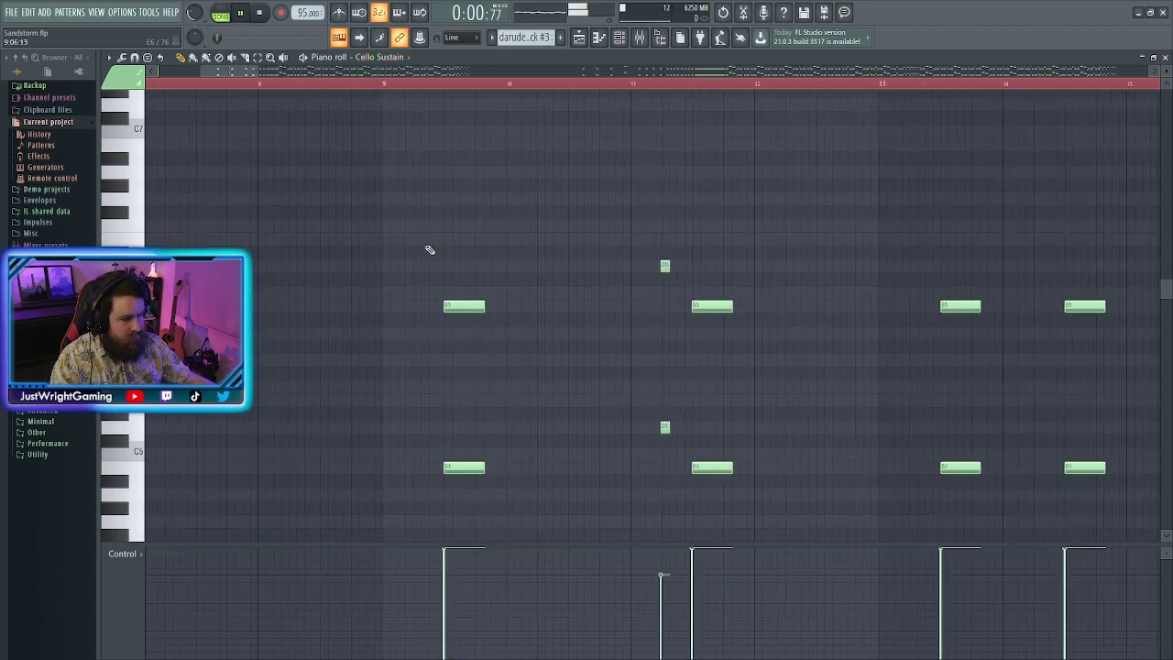
scroll(427, 285, "down", 4)
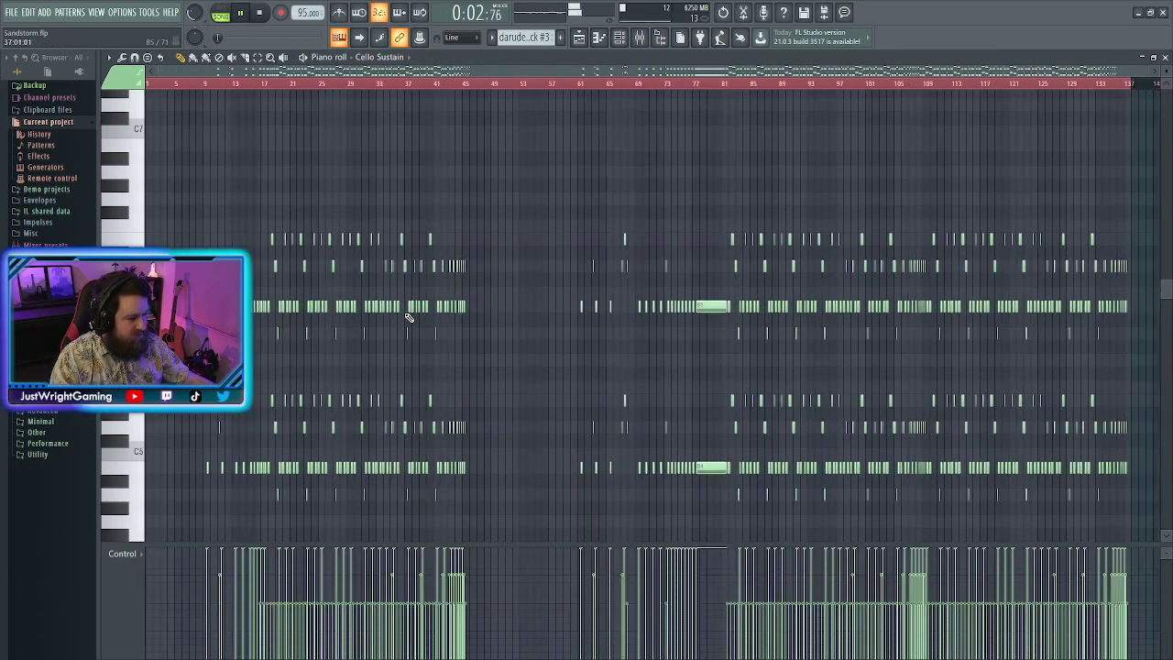
left_click_drag(181, 153, 1154, 371)
key("Delete")
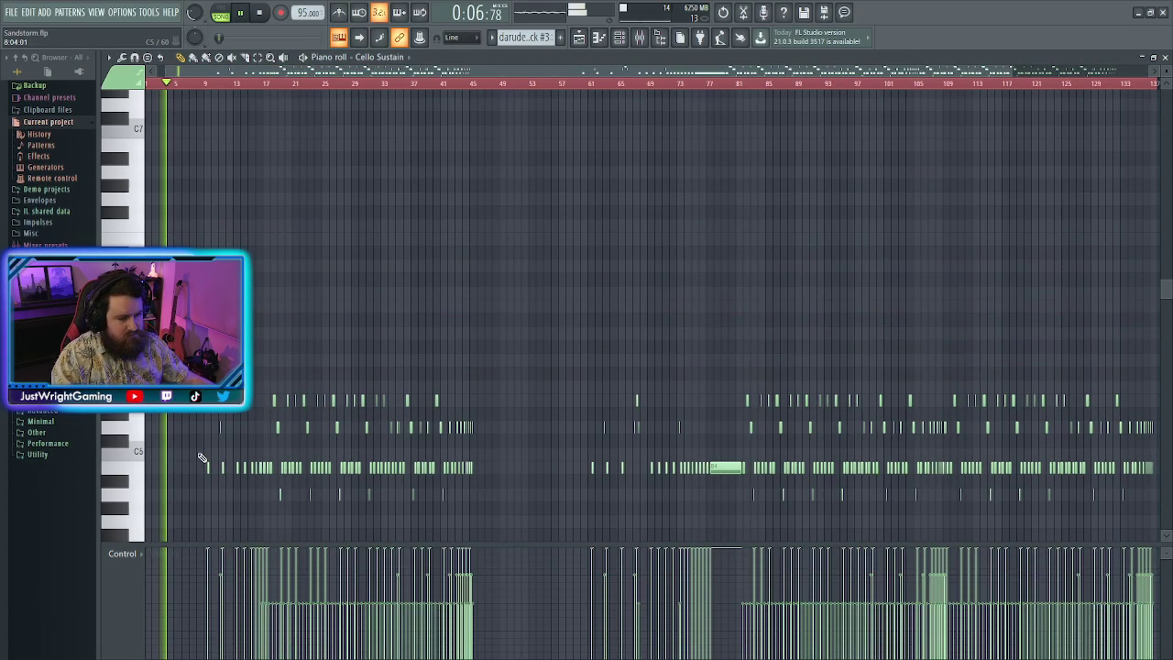
Extend the B4 notes in bars 9 and 11 almost to the next B4 note, and delete the short D5 note in bar 11
scroll(218, 473, "up", 6)
scroll(248, 478, "down", 3)
scroll(192, 472, "up", 4)
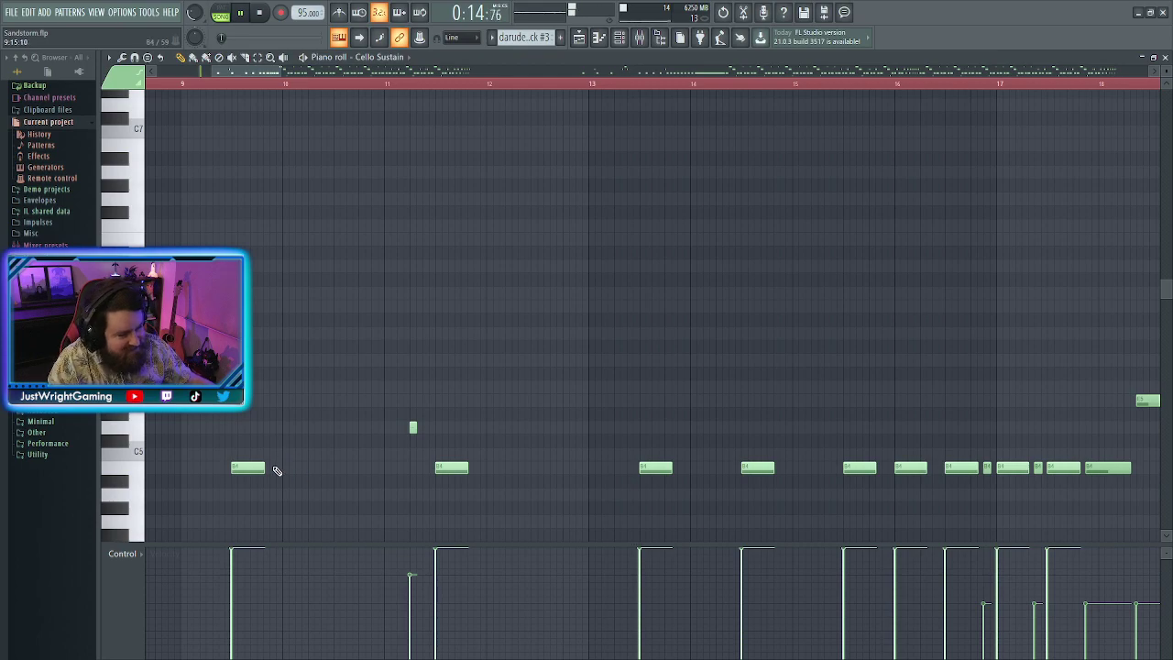
scroll(333, 481, "down", 3)
scroll(340, 403, "down", 3)
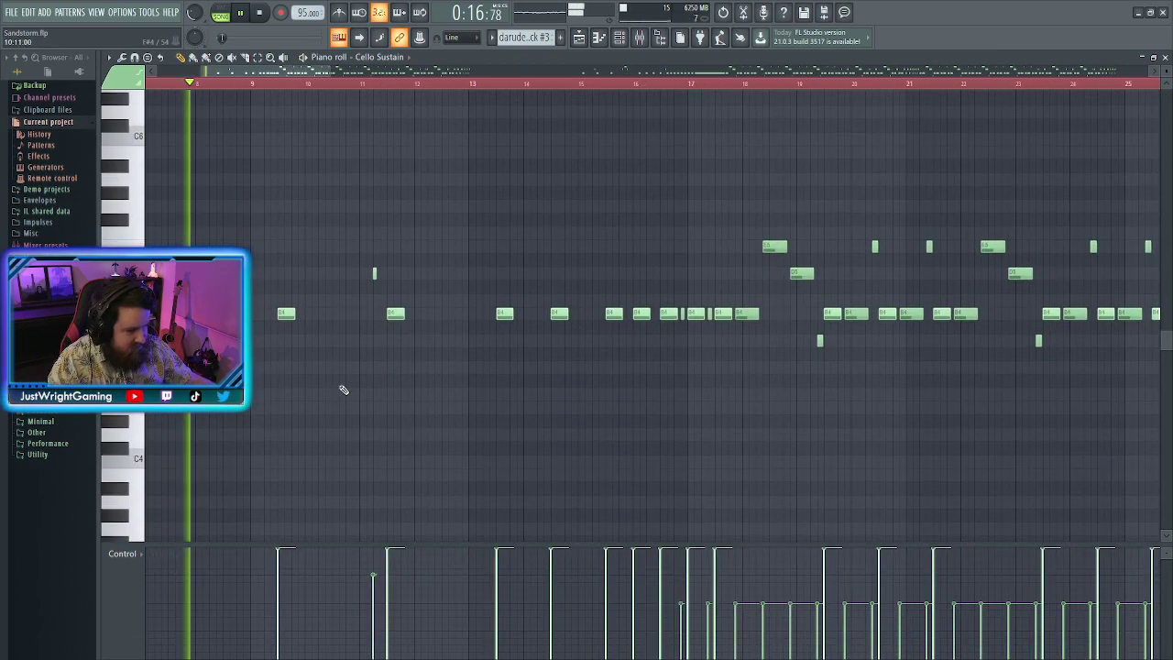
scroll(358, 358, "up", 2)
left_click_drag(265, 305, 408, 326)
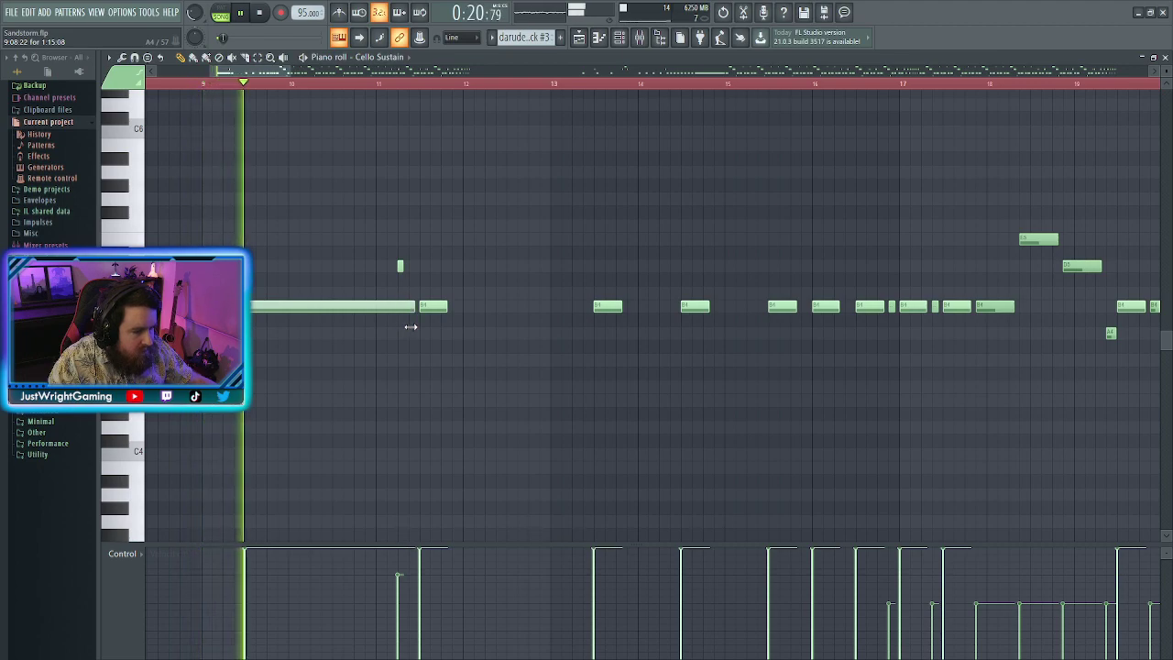
right_click(400, 266)
left_click_drag(446, 306, 589, 327)
Extend the B4 note in bar 13 to the next one, delete the B4 note in bar 15, and extend bar 14's note almost to bar 16
scroll(702, 361, "right", 6)
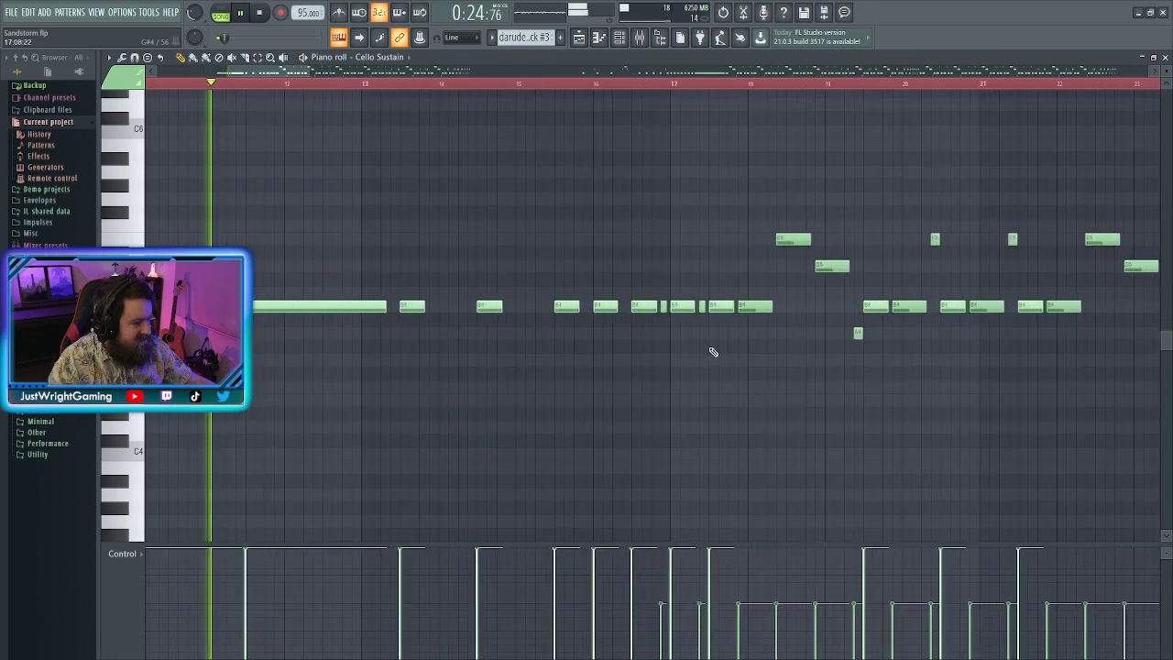
left_click_drag(384, 307, 555, 318)
scroll(767, 335, "up", 3)
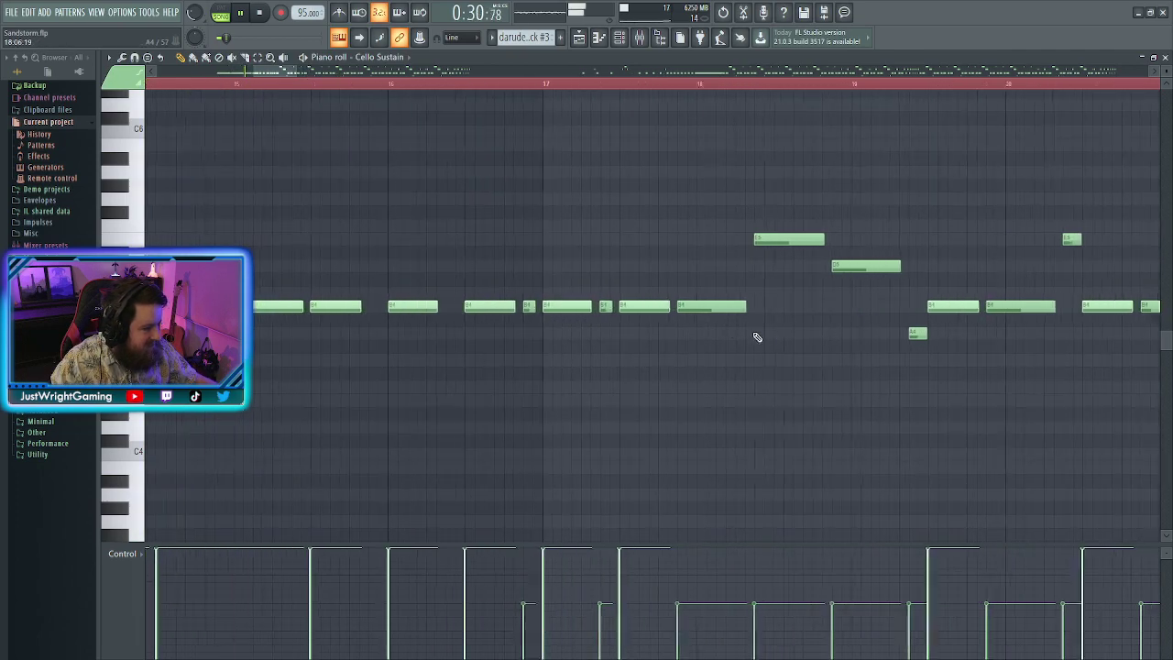
right_click(318, 308)
left_click_drag(270, 307, 352, 308)
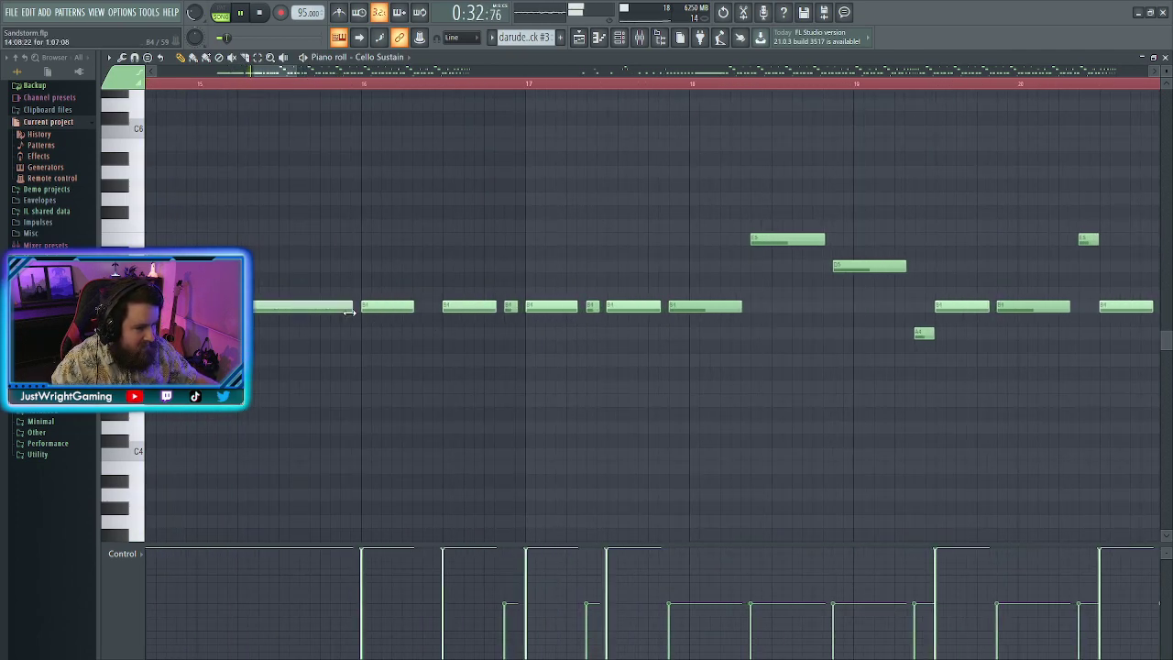
Merge the B4 notes from bar 16 into two long ones by deleting the in-between notes, the first reaching bar 17, the second ending in bar 18
right_click(448, 308)
right_click(510, 307)
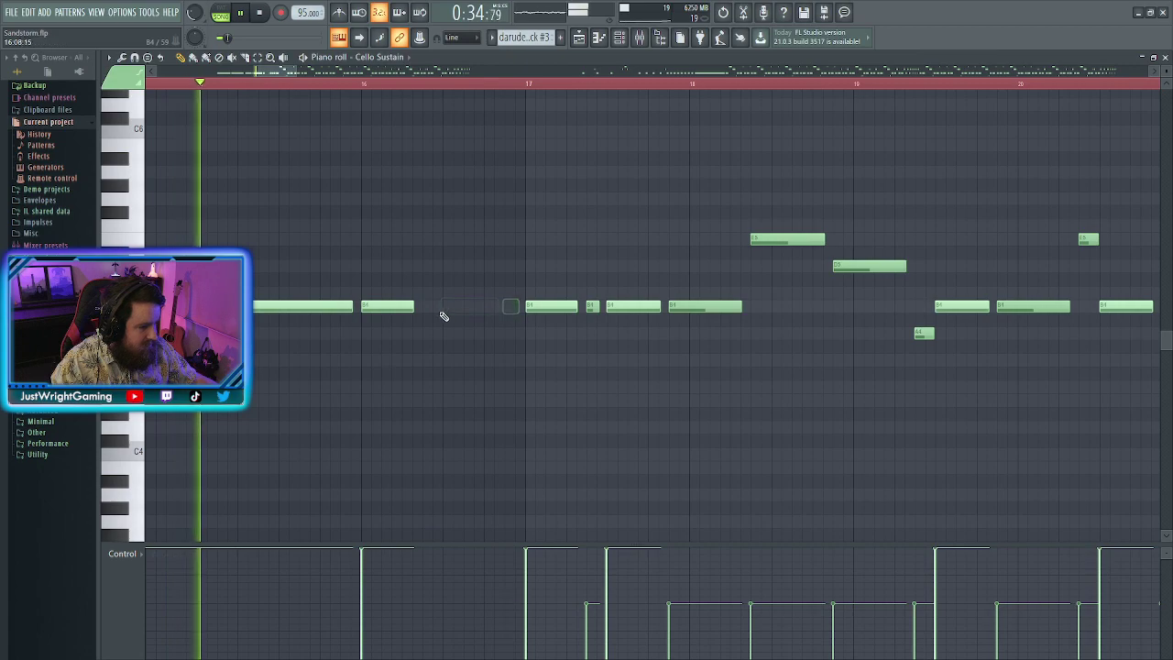
left_click_drag(414, 306, 516, 307)
right_click(593, 307)
right_click(623, 311)
right_click(678, 308)
left_click_drag(577, 307, 729, 317)
Delete the short A4 note and the second B4 note in bar 19, and extend the first B4 note into bar 20
scroll(725, 293, "down", 4)
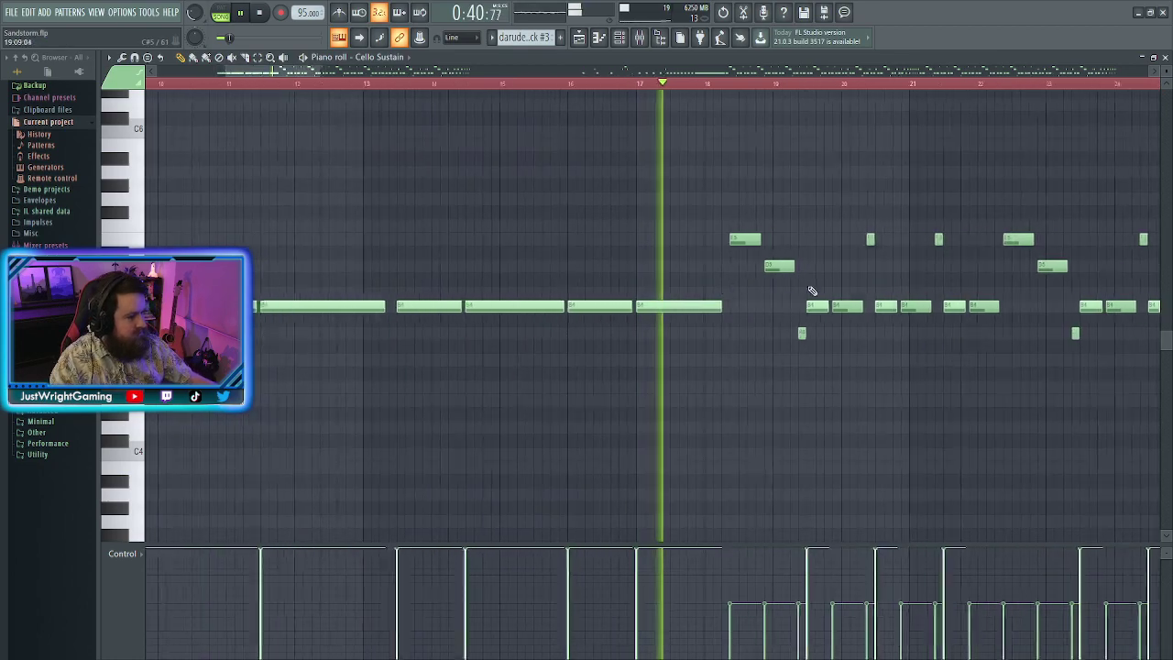
scroll(778, 266, "up", 5)
scroll(636, 336, "up", 3)
scroll(754, 272, "down", 5)
scroll(741, 296, "up", 4)
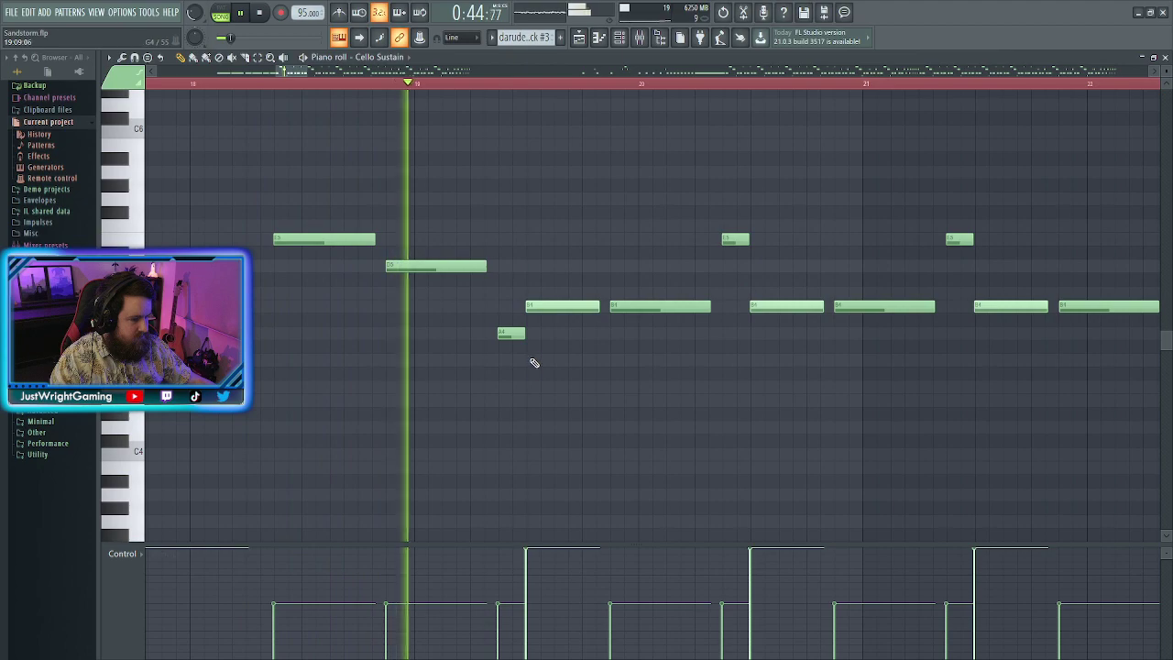
right_click(510, 332)
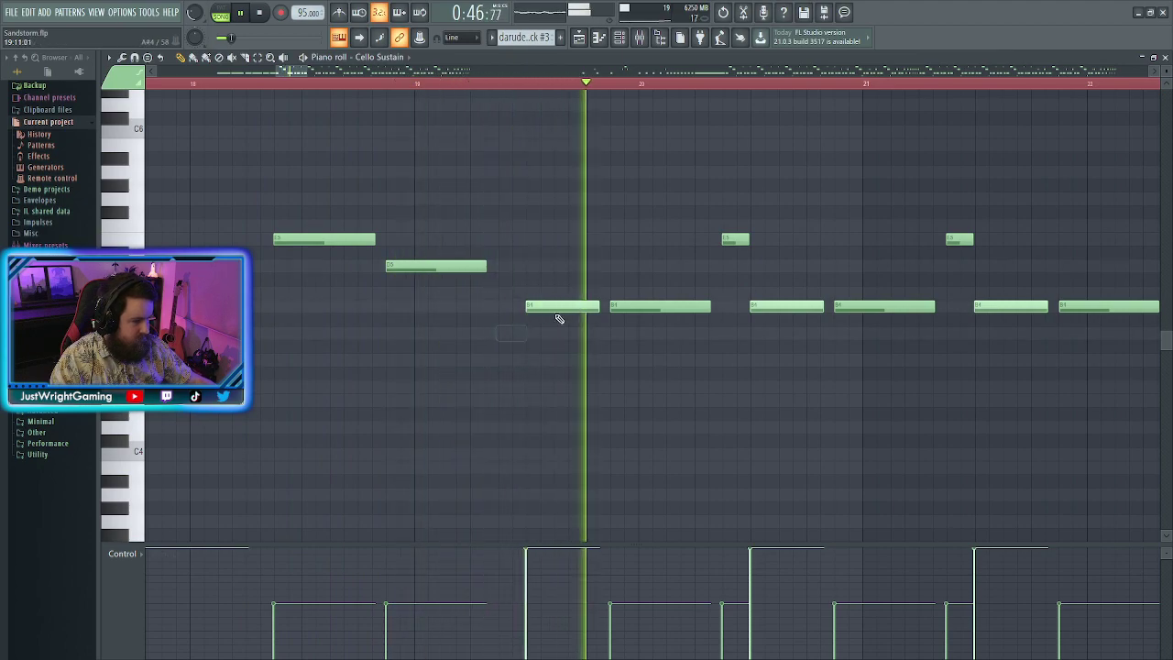
right_click(659, 307)
left_click_drag(599, 306, 710, 307)
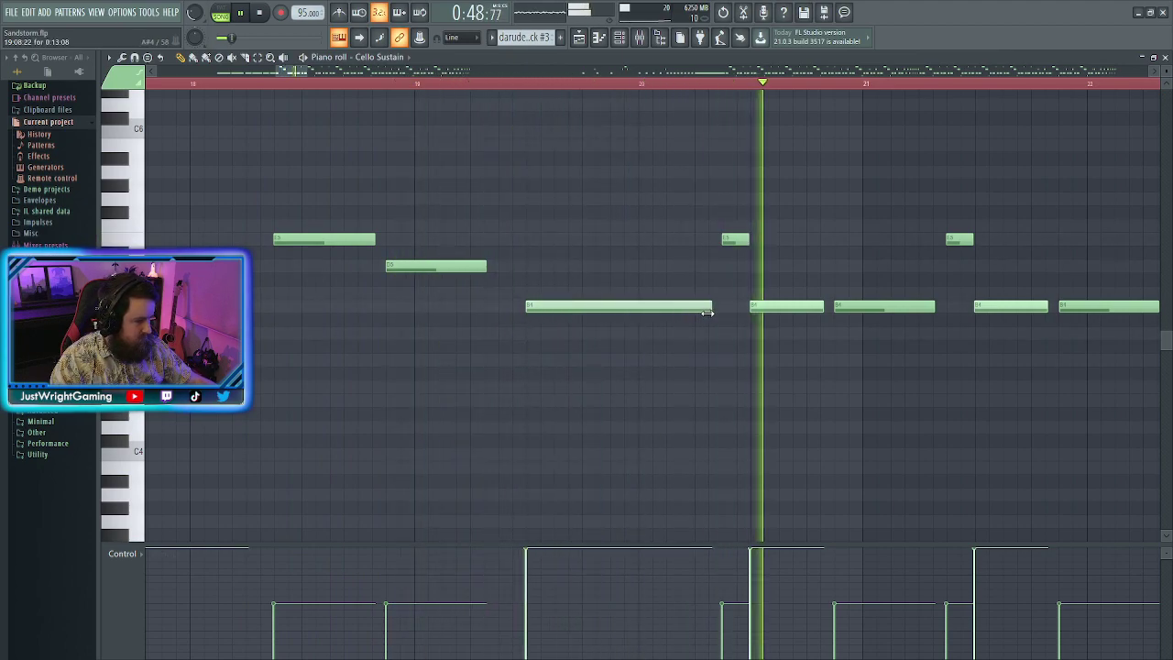
Delete the B4 note just before bar 21 and extend the preceding B4 note from bar 20 into bar 21
scroll(763, 323, "down", 2)
scroll(763, 323, "down", 8)
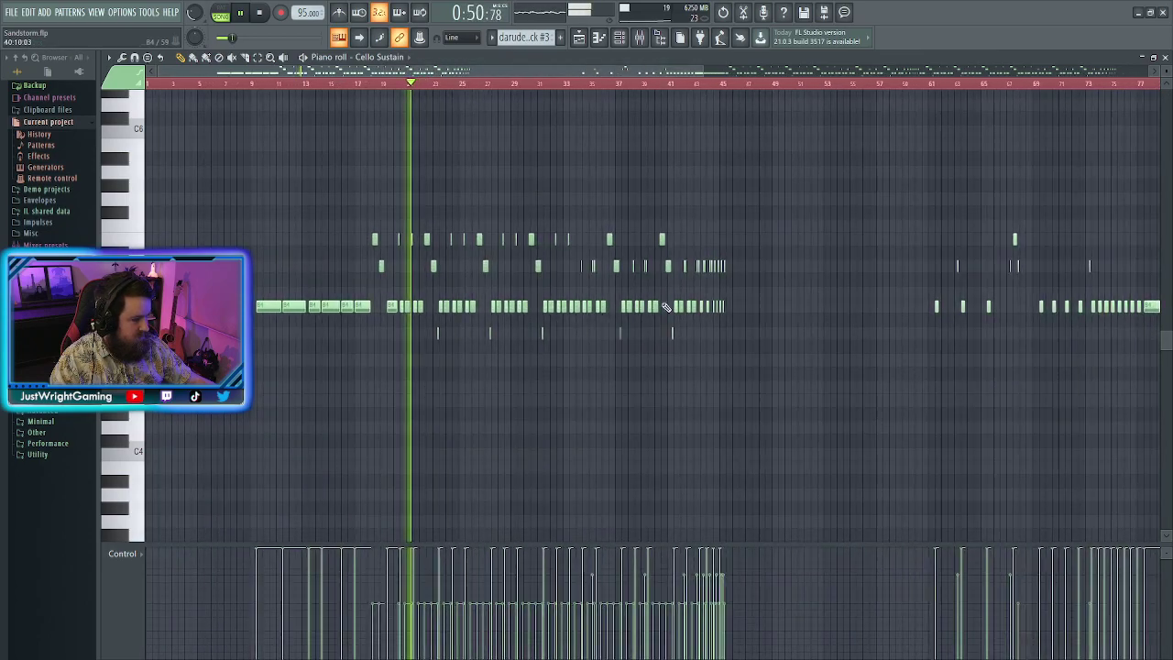
scroll(403, 291, "up", 10)
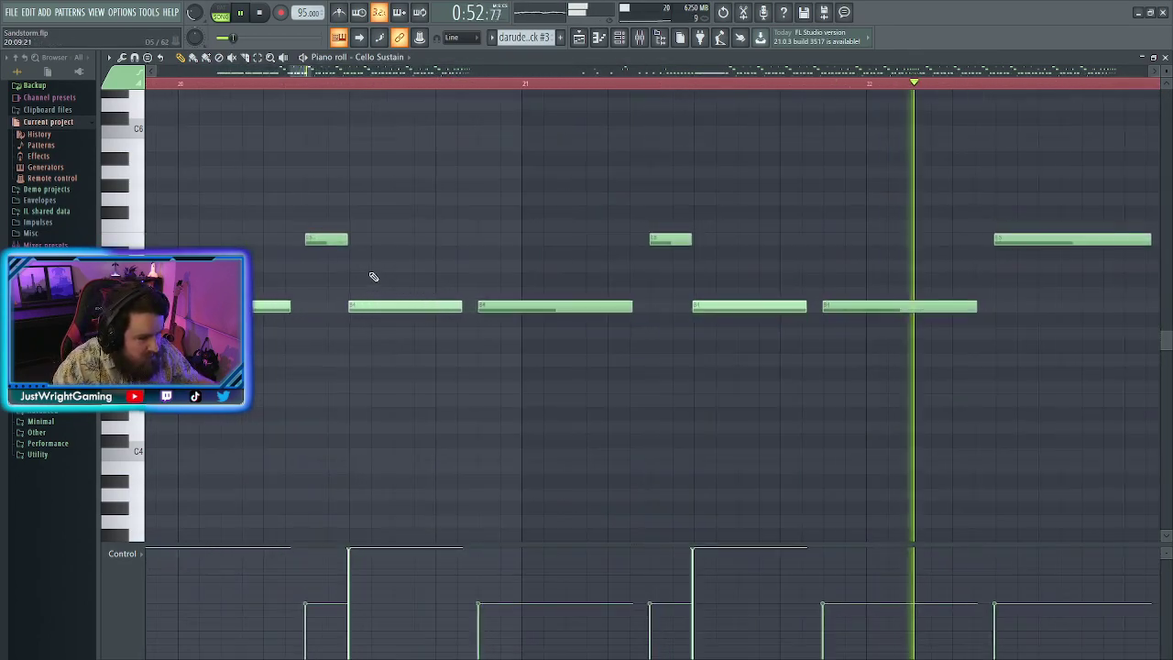
right_click(534, 308)
left_click_drag(461, 306, 606, 323)
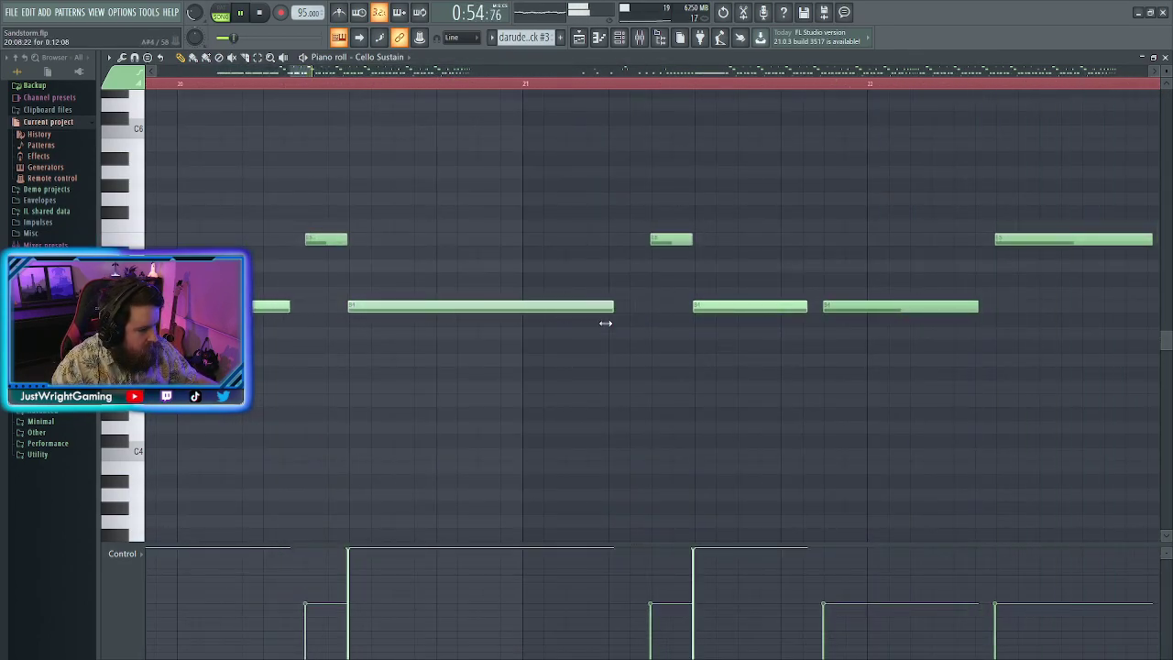
Delete the B4 note just before bar 22 and extend the preceding B4 note from bar 21 into bar 22
scroll(715, 327, "down", 3)
right_click(765, 308)
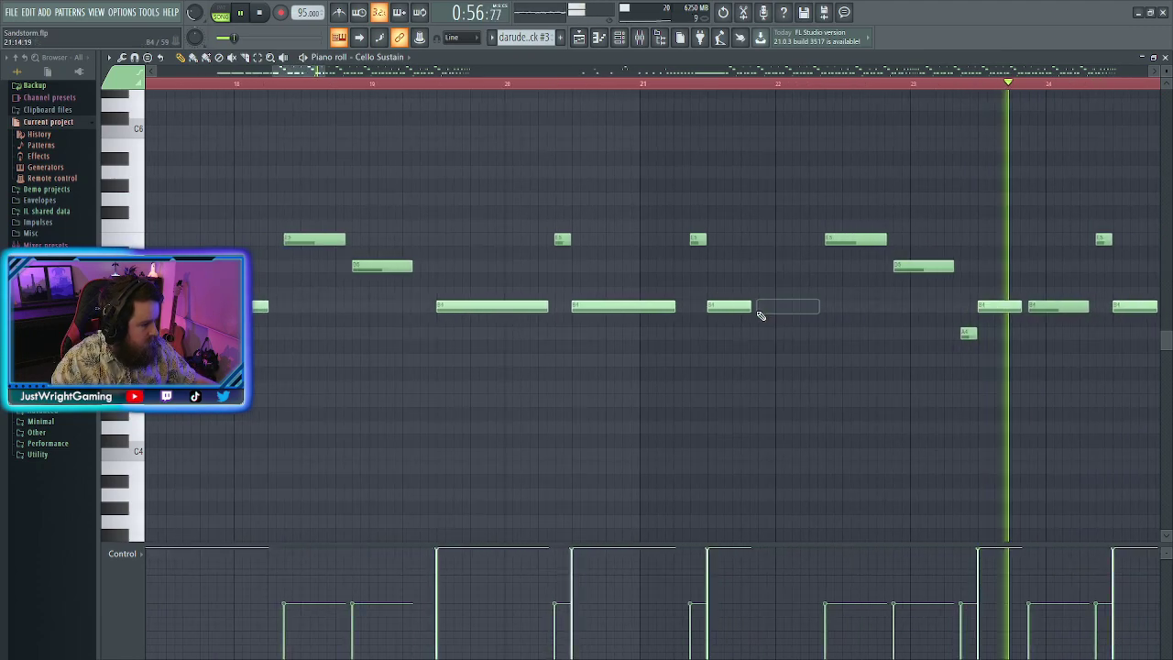
left_click_drag(755, 307, 818, 315)
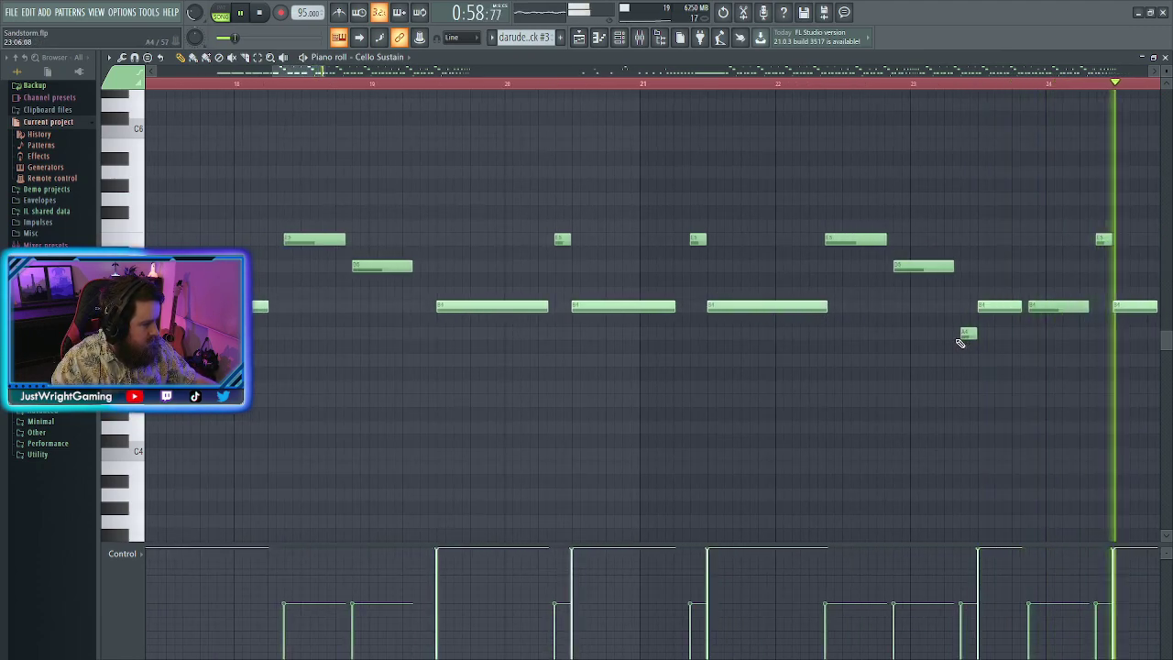
Delete the B4 notes just before bars 24 and 25, extending the preceding B4 notes from bars 23 and 24 over their lengths
scroll(969, 336, "up", 2)
scroll(1110, 358, "up", 2)
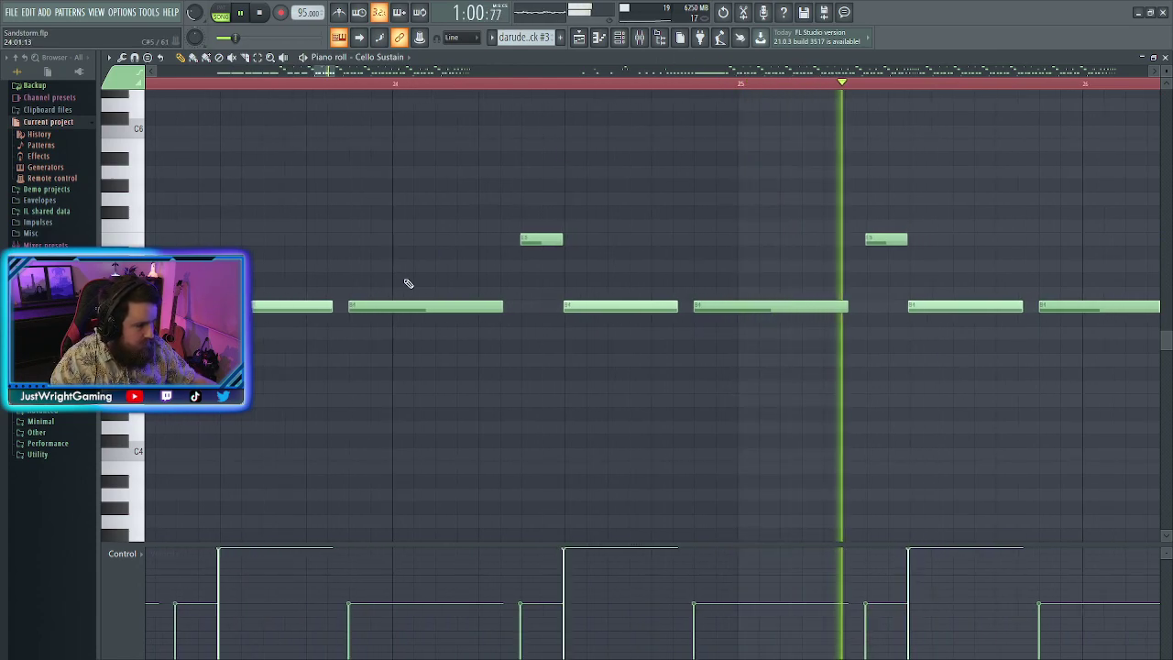
right_click(379, 308)
left_click_drag(324, 308, 502, 309)
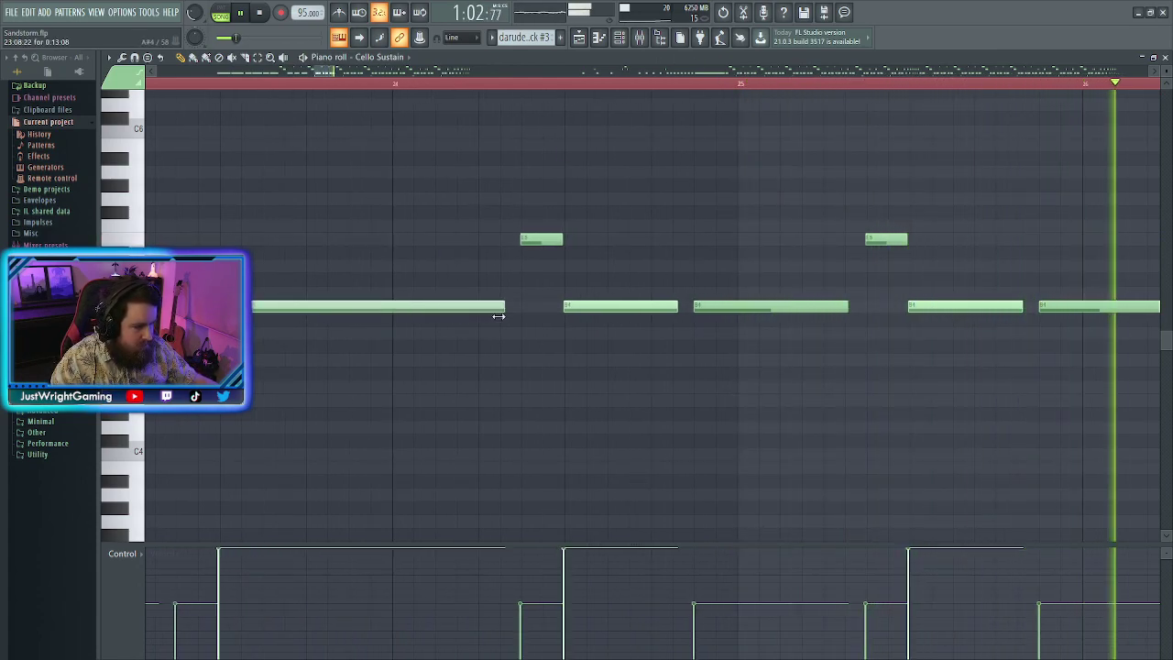
right_click(753, 308)
left_click_drag(675, 308, 830, 311)
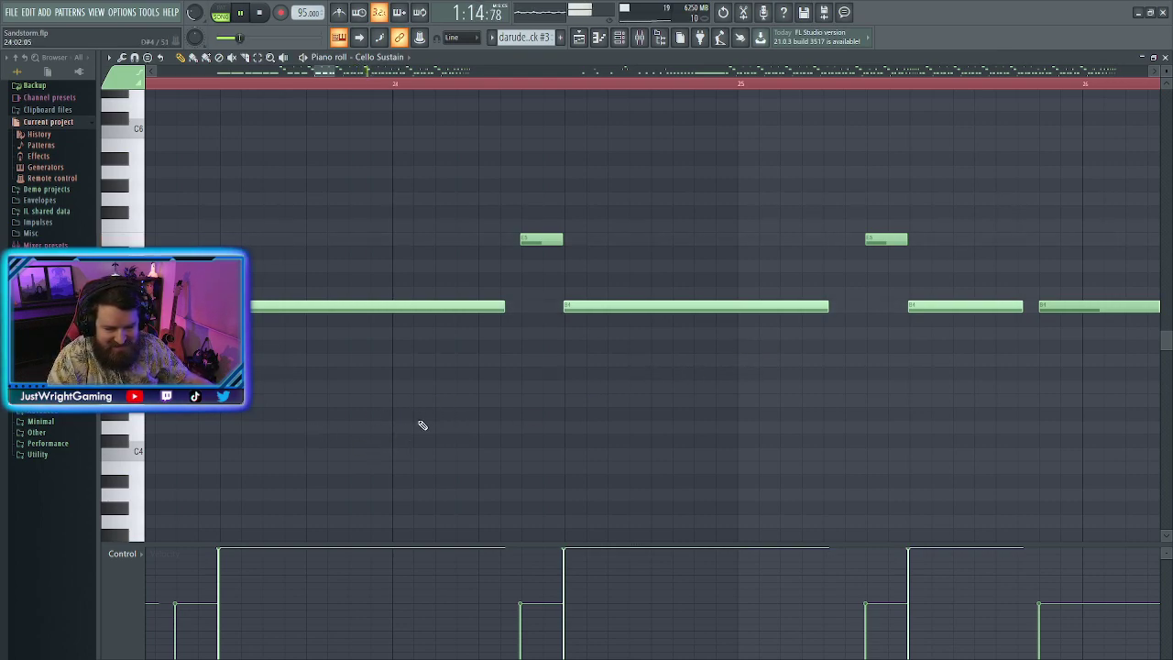
Delete the B4 note just before bar 26 and extend the preceding B4 note from bar 25 into bar 26
scroll(645, 366, "down", 2)
scroll(645, 367, "up", 2)
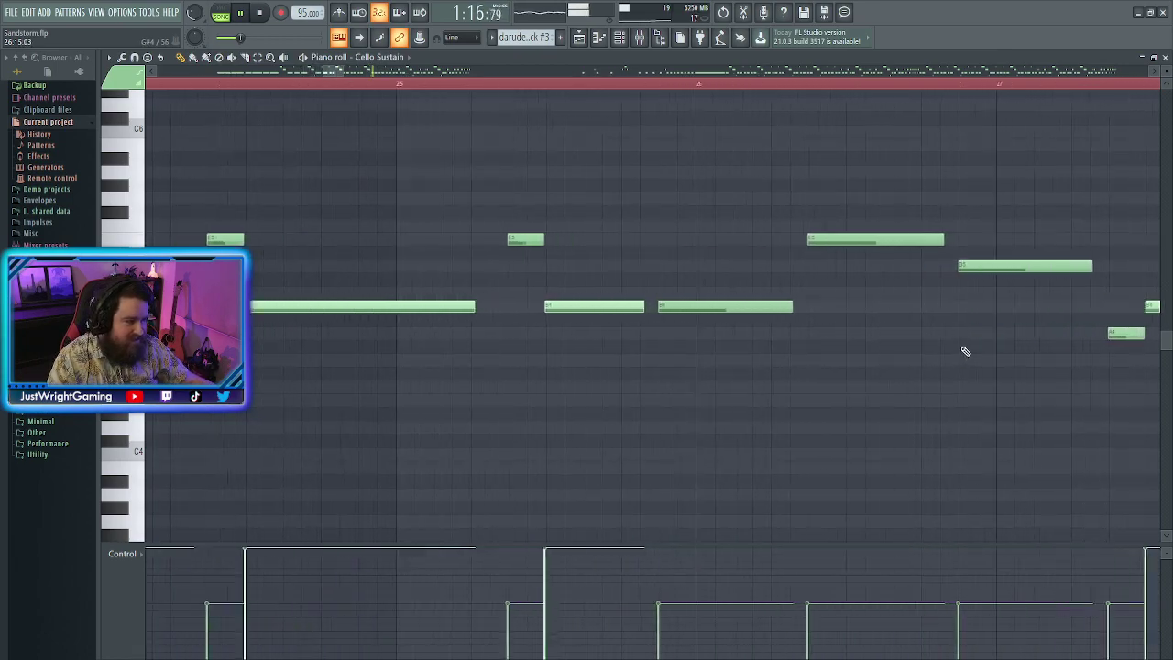
right_click(689, 307)
left_click_drag(593, 306, 745, 311)
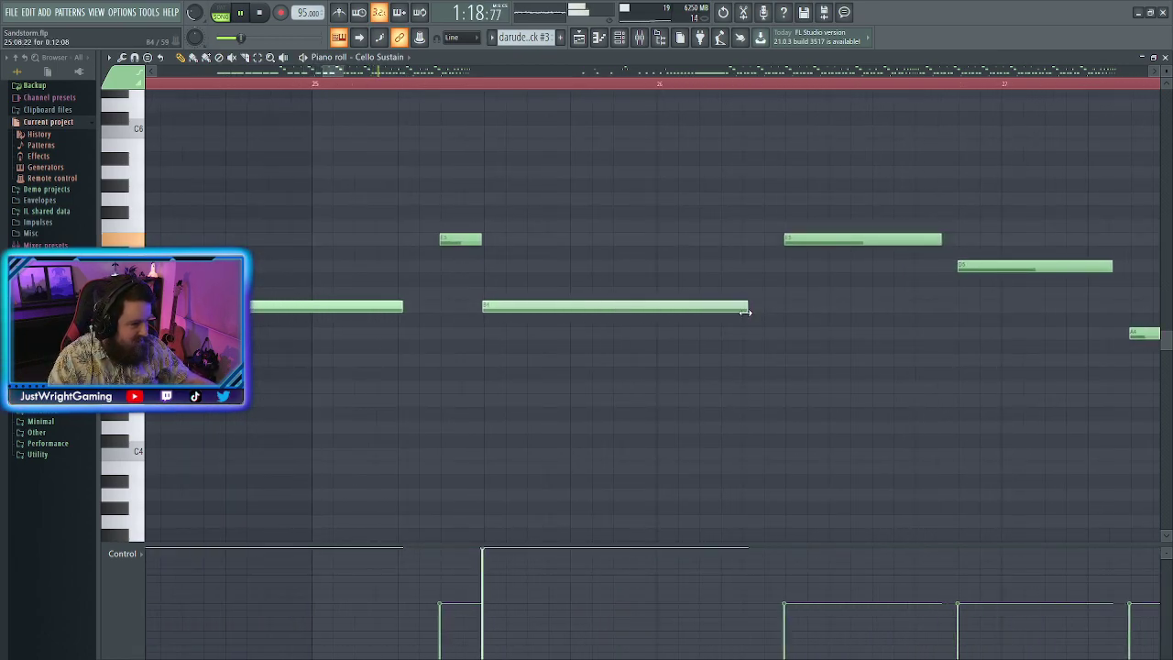
Delete the B4 note just before bar 28 and extend the preceding B4 note from bar 27 into bar 28
scroll(775, 327, "down", 3)
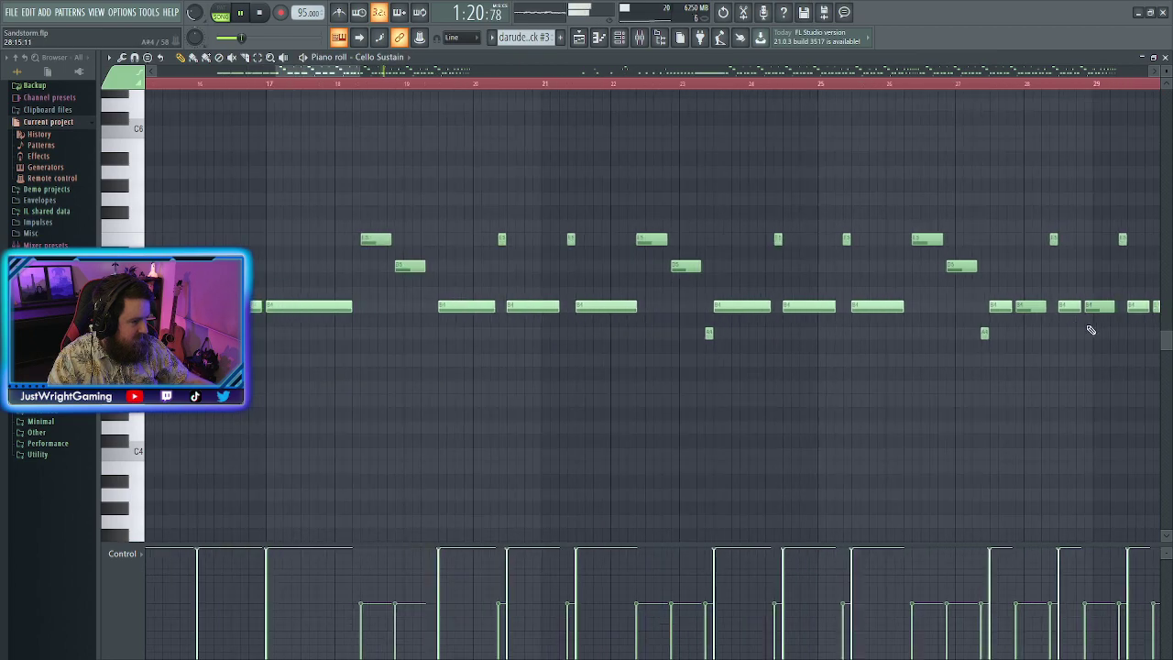
scroll(1102, 333, "up", 3)
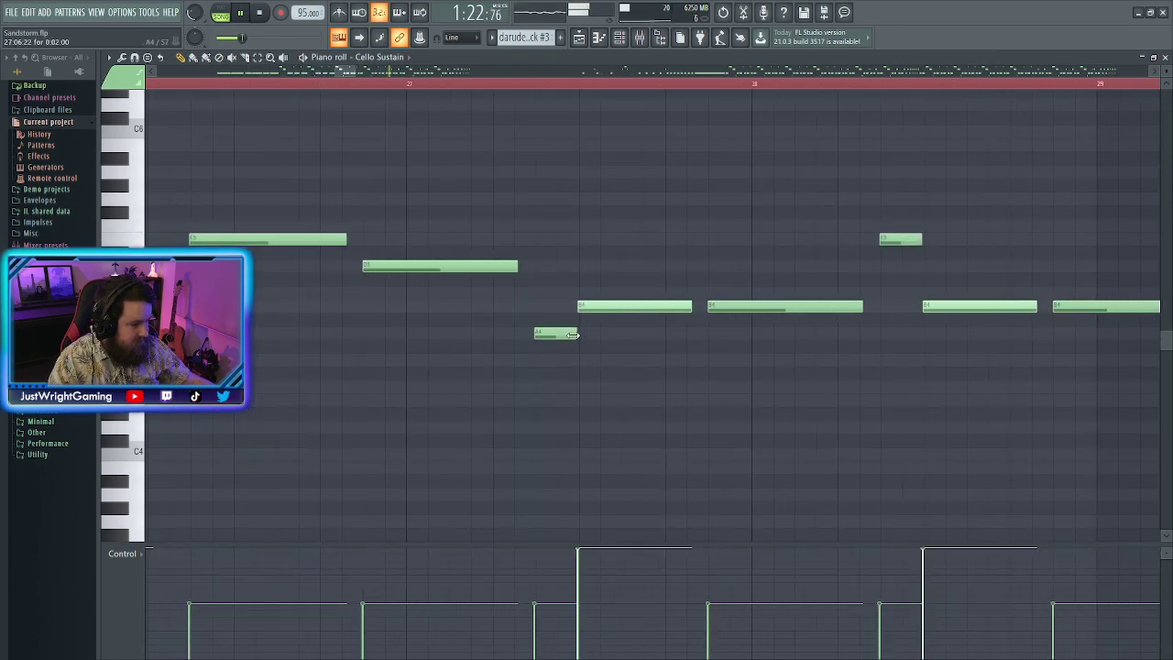
scroll(613, 367, "down", 10)
scroll(413, 342, "down", 4)
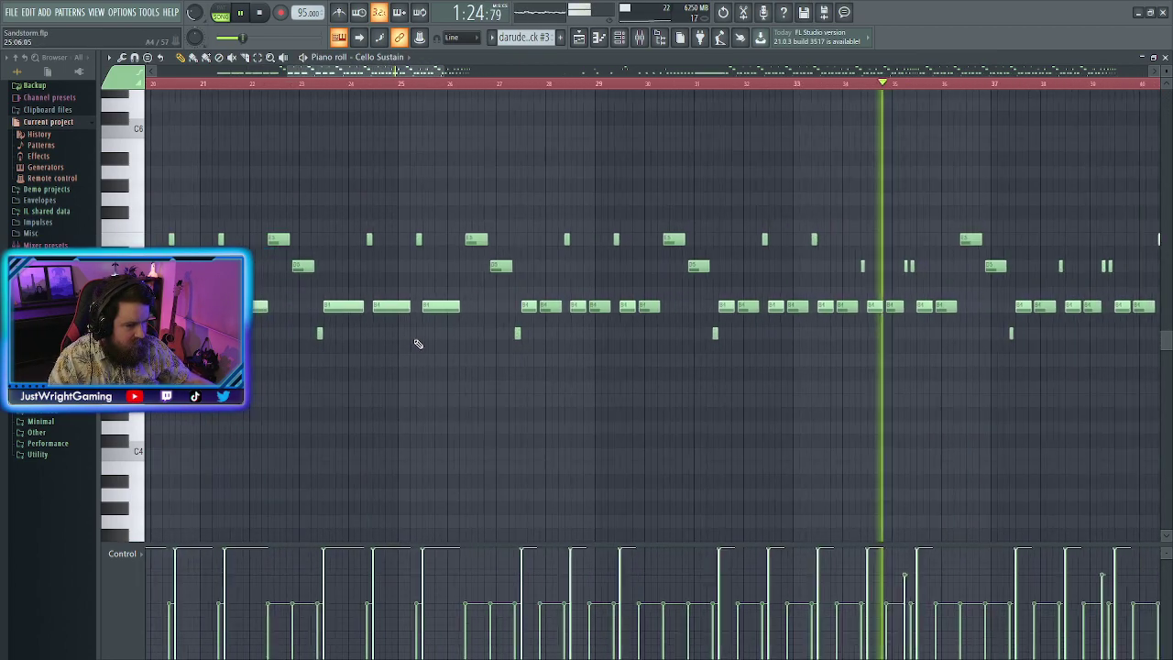
scroll(317, 325, "up", 3)
scroll(770, 316, "up", 6)
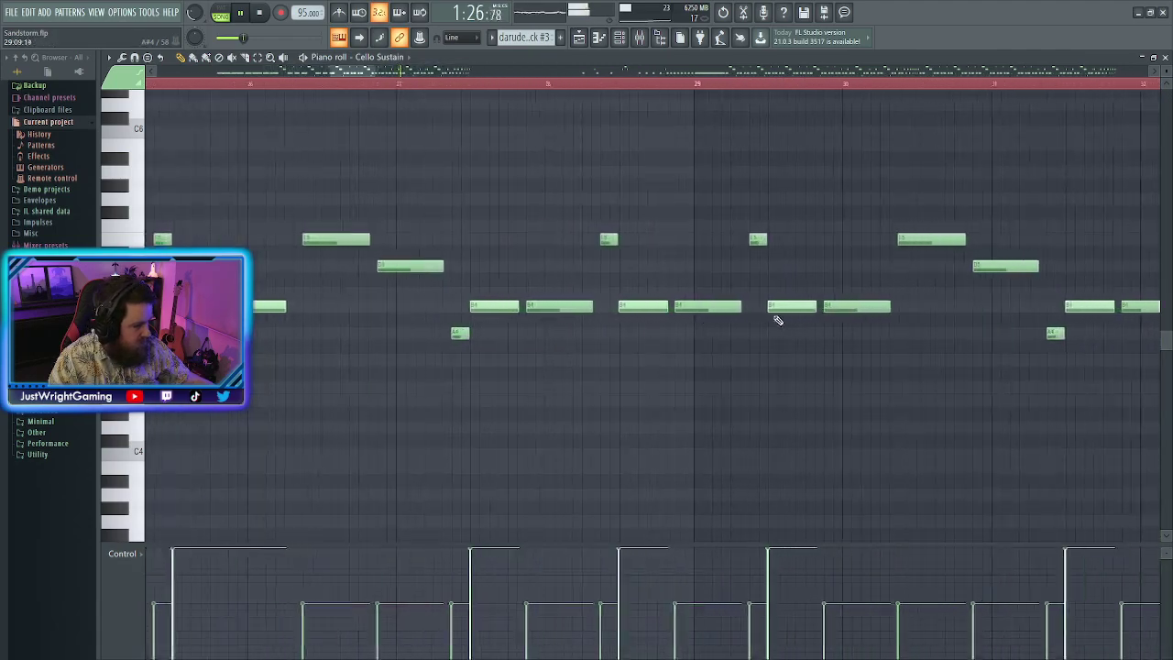
right_click(545, 306)
left_click_drag(500, 307, 579, 307)
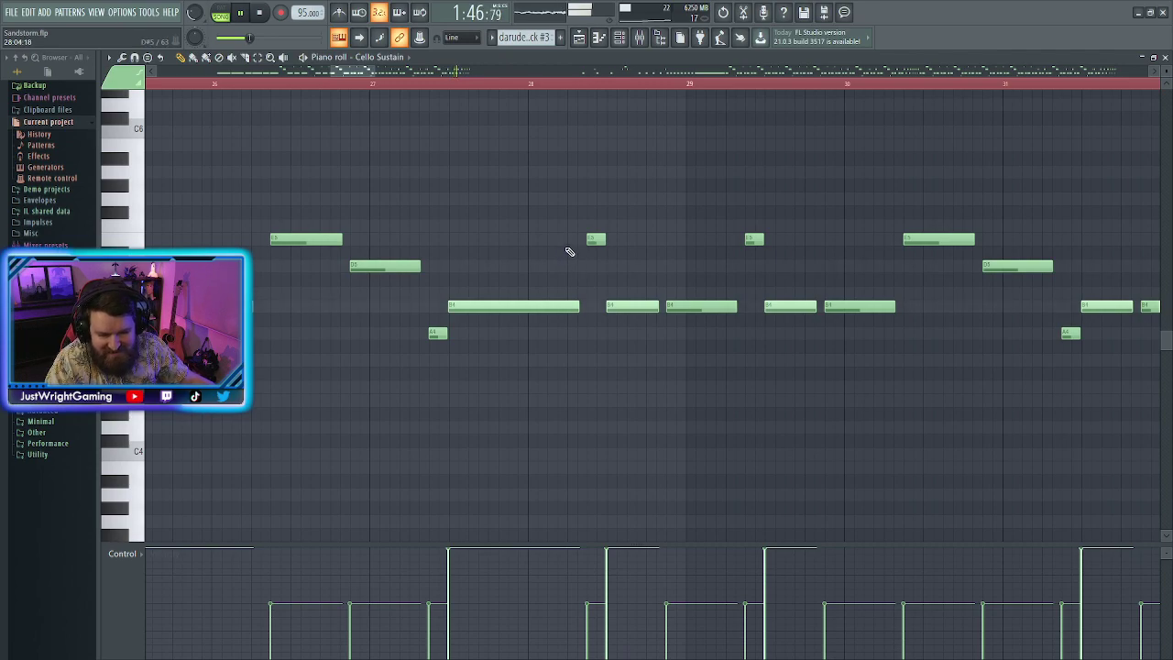
Delete the B4 notes just before bars 29 and 30, extending the B4 notes from bars 28 and 29 in their place
scroll(641, 312, "up", 3)
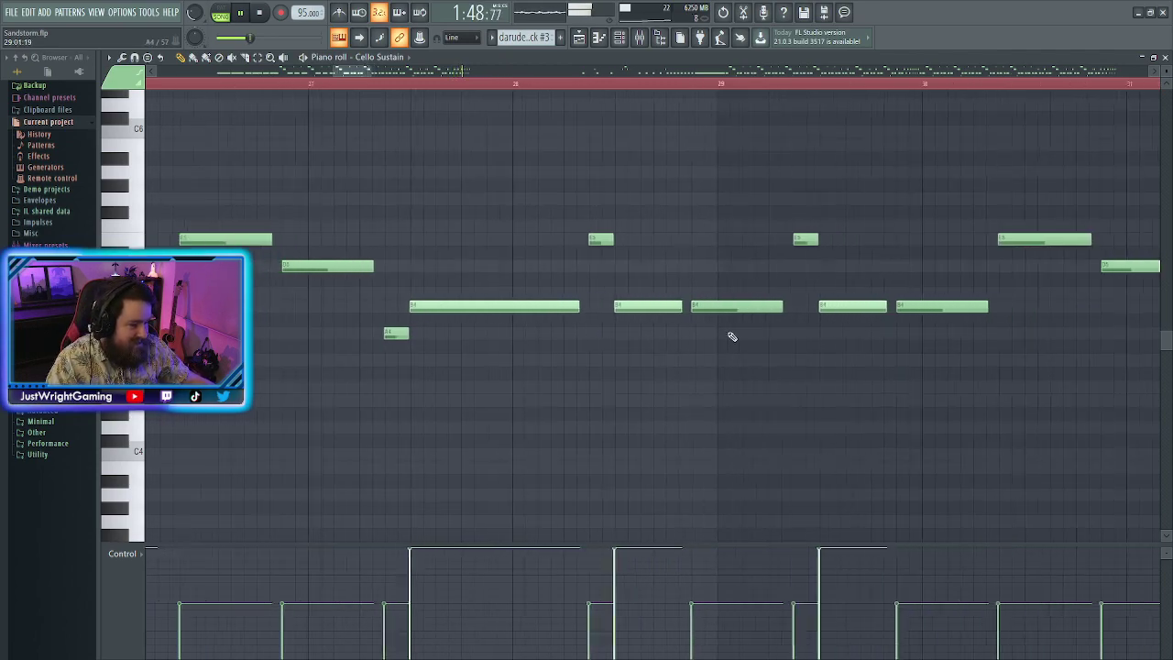
right_click(626, 308)
left_click_drag(497, 306, 675, 324)
right_click(868, 308)
left_click_drag(844, 310, 1008, 310)
Delete the B4 note just before bar 32 and extend the preceding B4 note from bar 31 into bar 32
scroll(960, 328, "down", 4)
scroll(729, 323, "up", 3)
right_click(701, 311)
left_click_drag(636, 307, 782, 308)
Delete the B4 notes just before bars 33 and 34, extending the B4 notes from bars 32 and 33 in their place
scroll(1023, 329, "down", 3)
scroll(1060, 330, "up", 4)
right_click(488, 304)
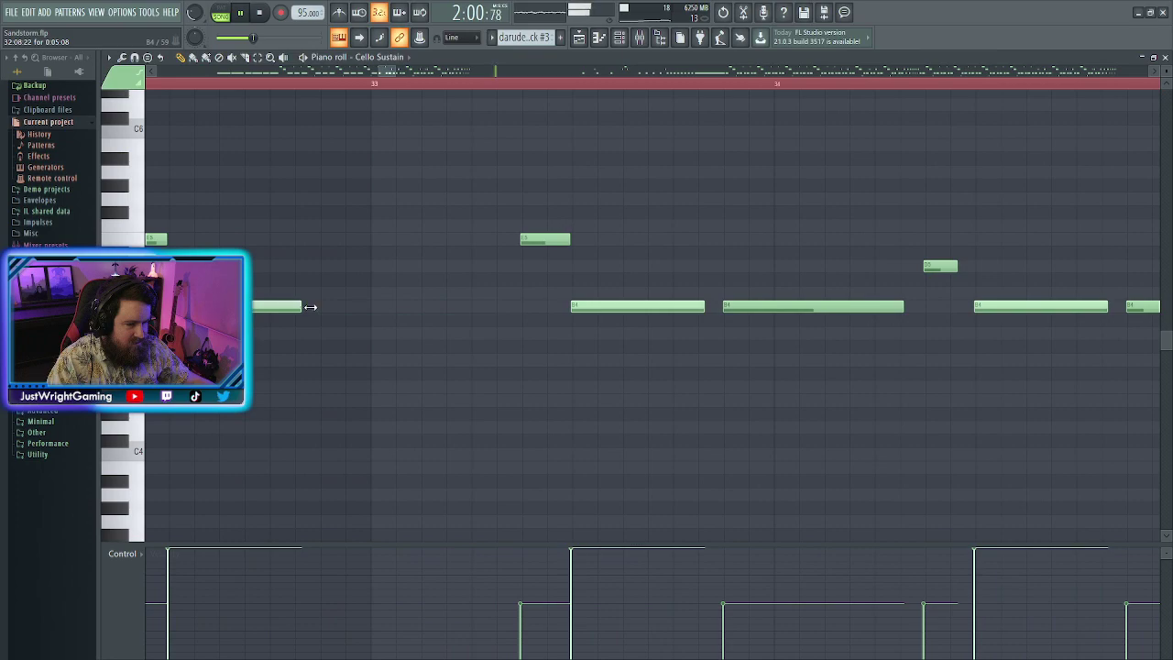
left_click_drag(301, 306, 499, 310)
right_click(843, 308)
left_click_drag(703, 308, 904, 309)
Delete the B4 note just before bar 35 and extend the preceding B4 note from bar 34 into bar 35
scroll(793, 330, "down", 2)
scroll(793, 330, "down", 2)
scroll(995, 335, "up", 3)
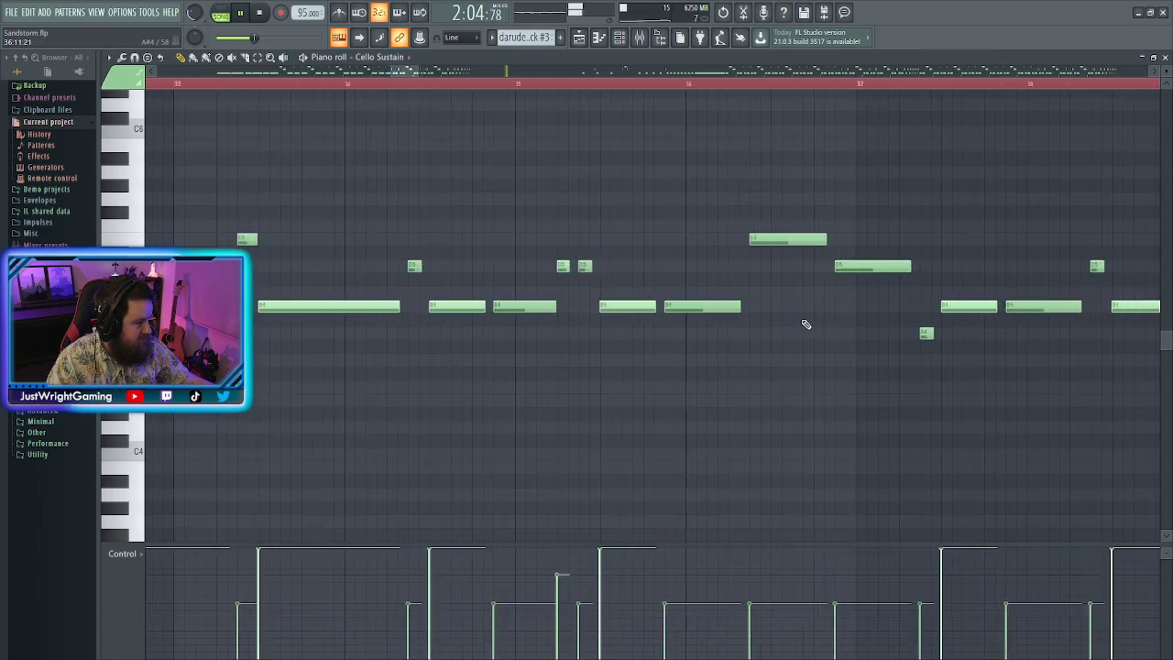
right_click(258, 310)
left_click_drag(253, 312, 353, 310)
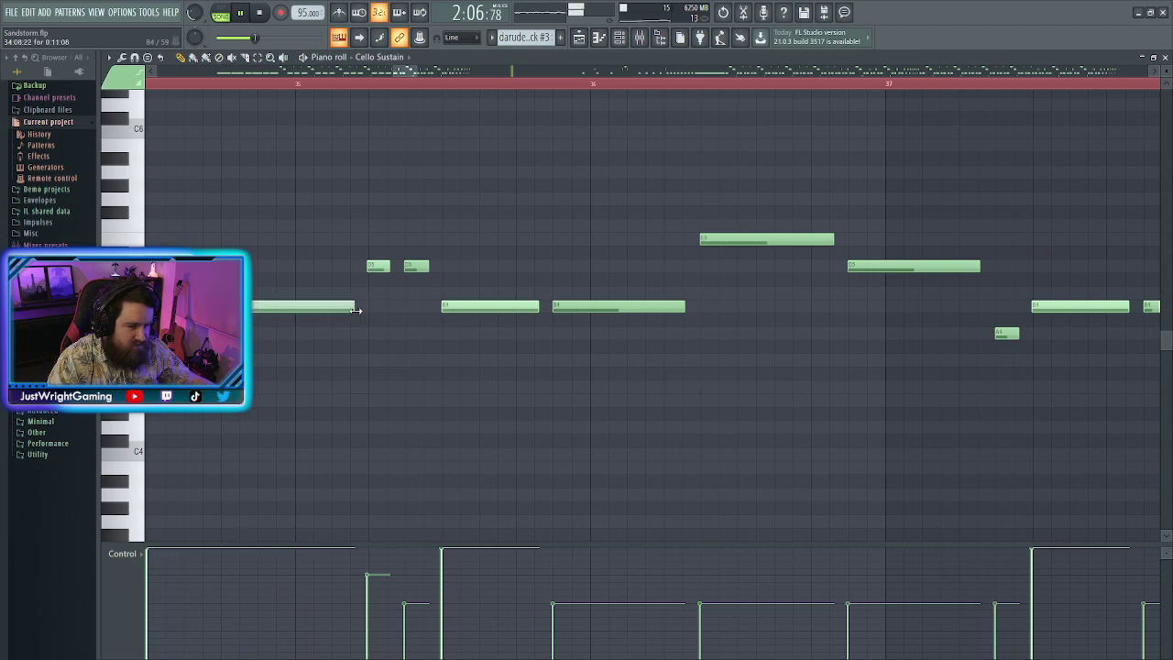
Merge bar 35's two D5 notes into one longer note, and its B4 pair into one long note reaching into bar 36
right_click(417, 266)
left_click_drag(386, 267, 427, 266)
right_click(557, 309)
left_click_drag(537, 309, 691, 311)
Delete the B4 notes just before bars 38 and 39, extending the B4 notes from bars 37 and 38 in their place
scroll(843, 307, "down", 2)
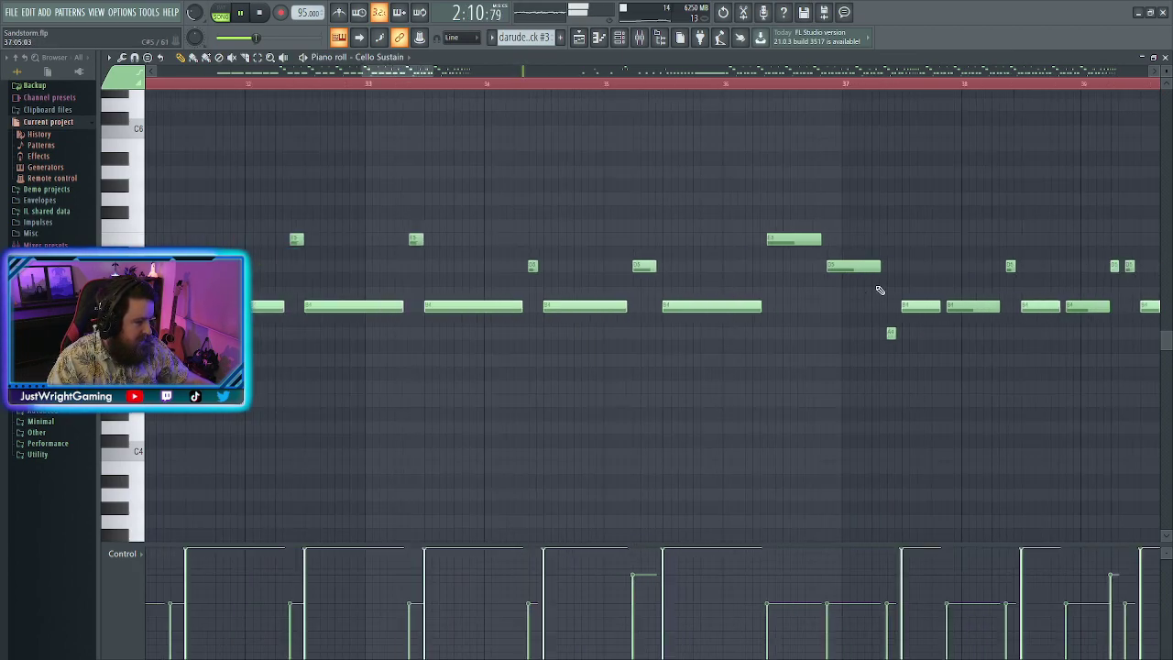
scroll(1073, 281, "up", 3)
right_click(550, 308)
left_click_drag(526, 309, 715, 313)
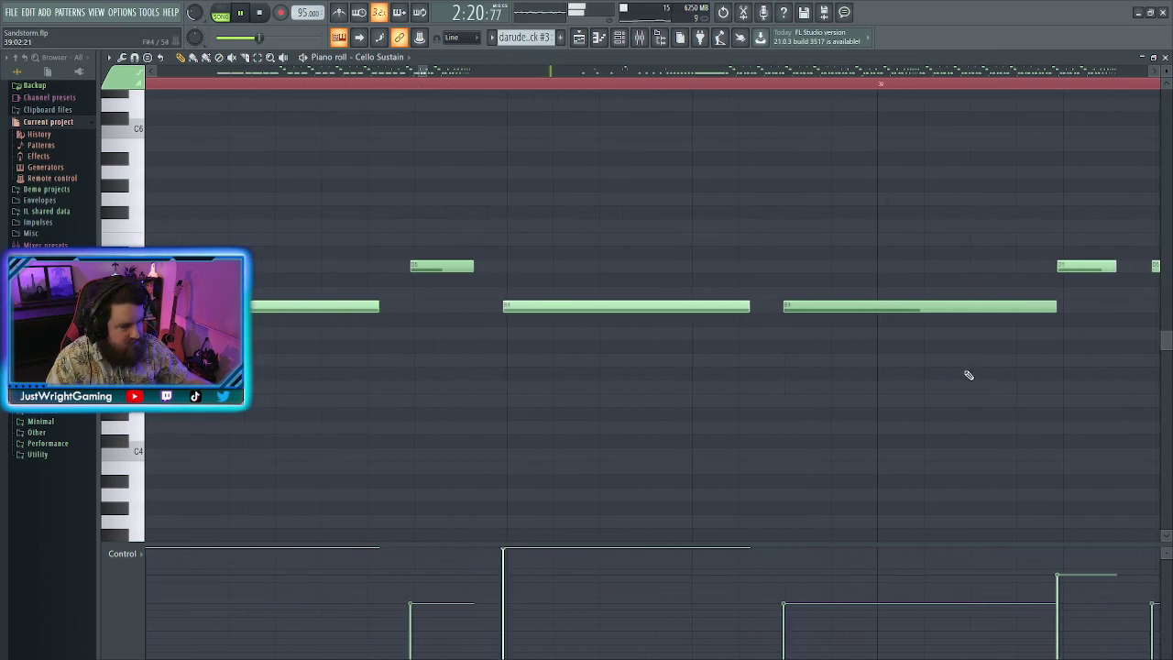
right_click(682, 310)
left_click_drag(548, 307, 751, 320)
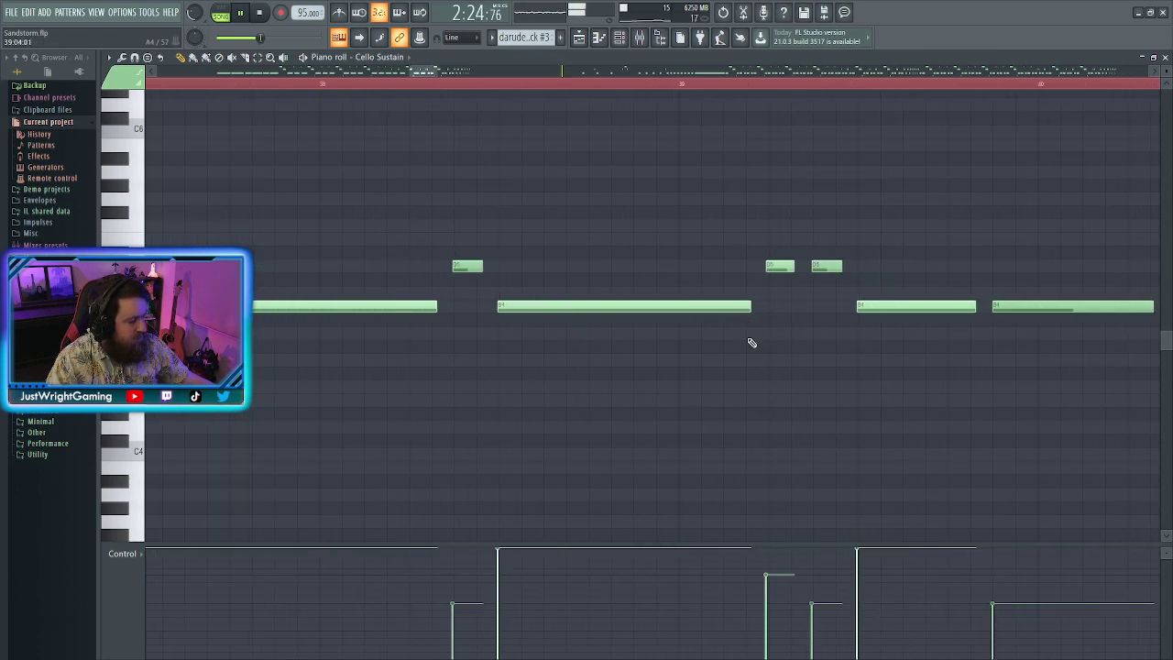
Merge bar 39's two D5 notes into one longer note, and its B4 pair into one long note reaching into bar 40
scroll(1039, 322, "up", 2, "ctrl")
right_click(458, 269)
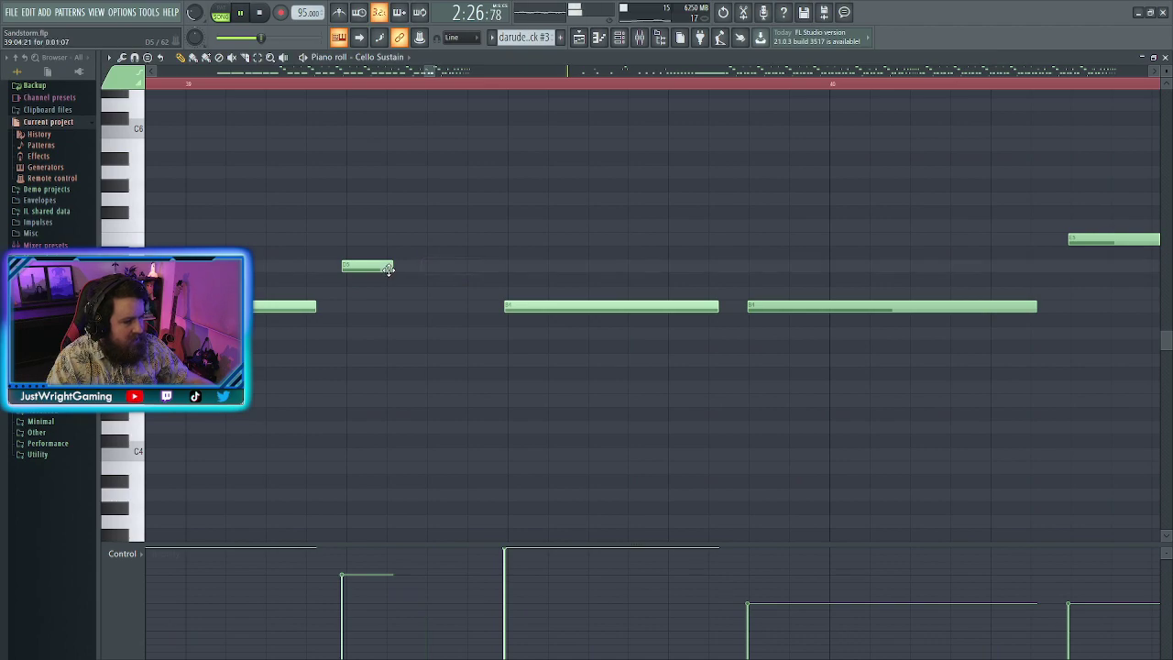
left_click_drag(392, 267, 474, 267)
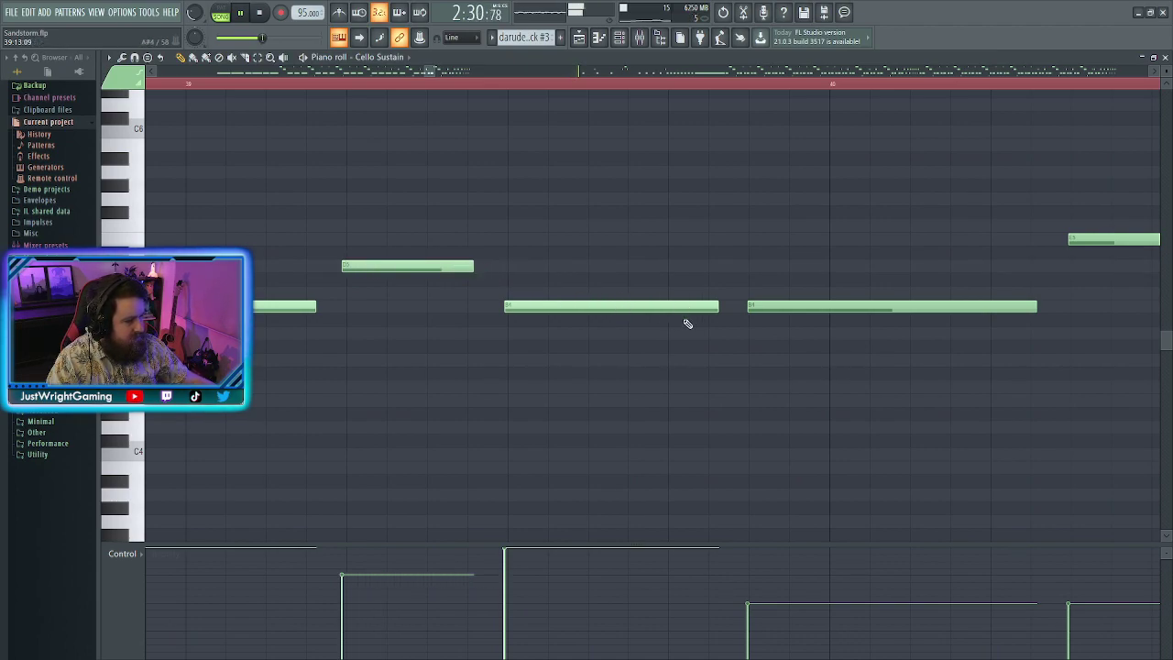
right_click(754, 307)
left_click_drag(718, 306, 1030, 321)
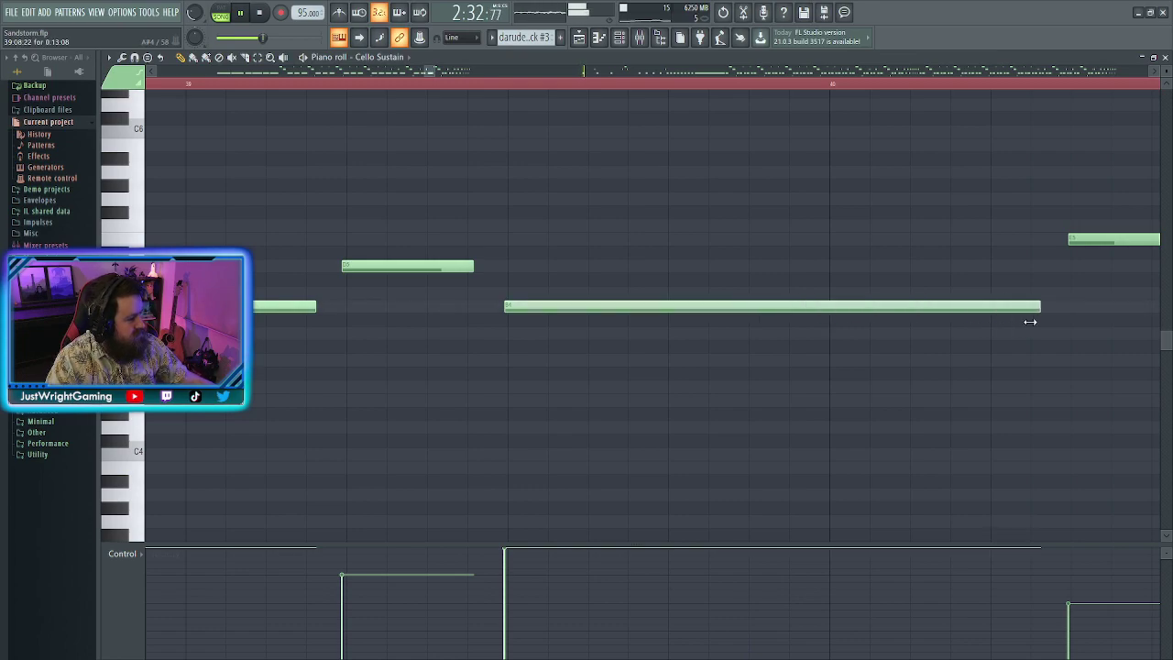
Delete the B4 note just before bar 42 and extend the preceding B4 note from bar 41 into bar 42
scroll(974, 325, "down", 8)
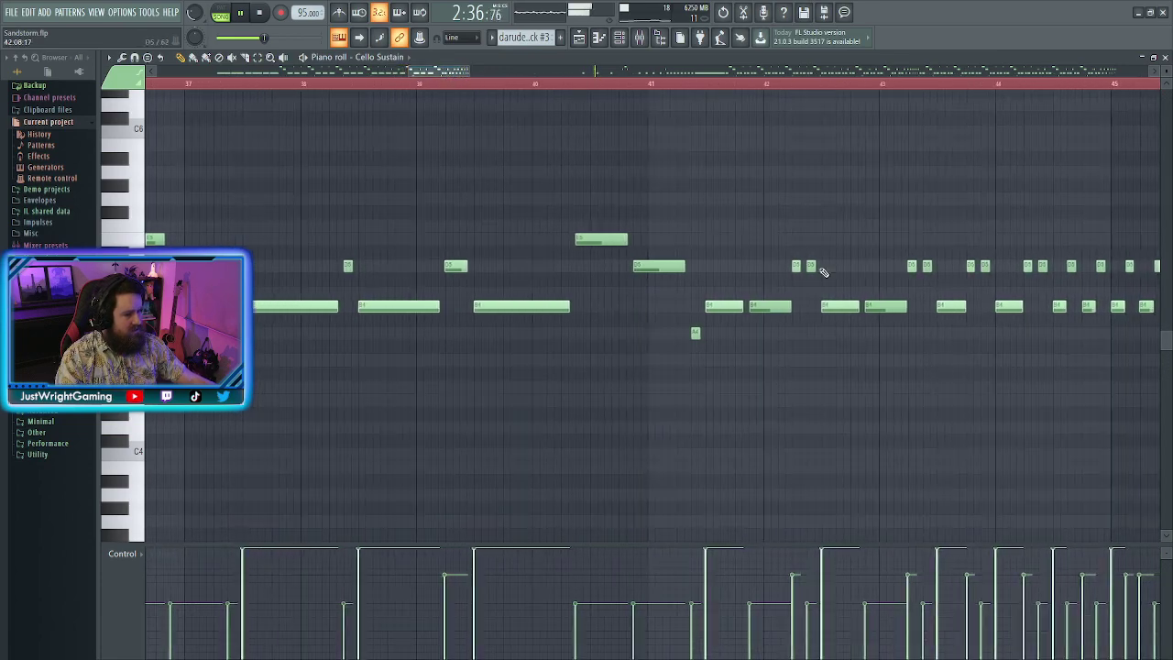
scroll(810, 263, "up", 3)
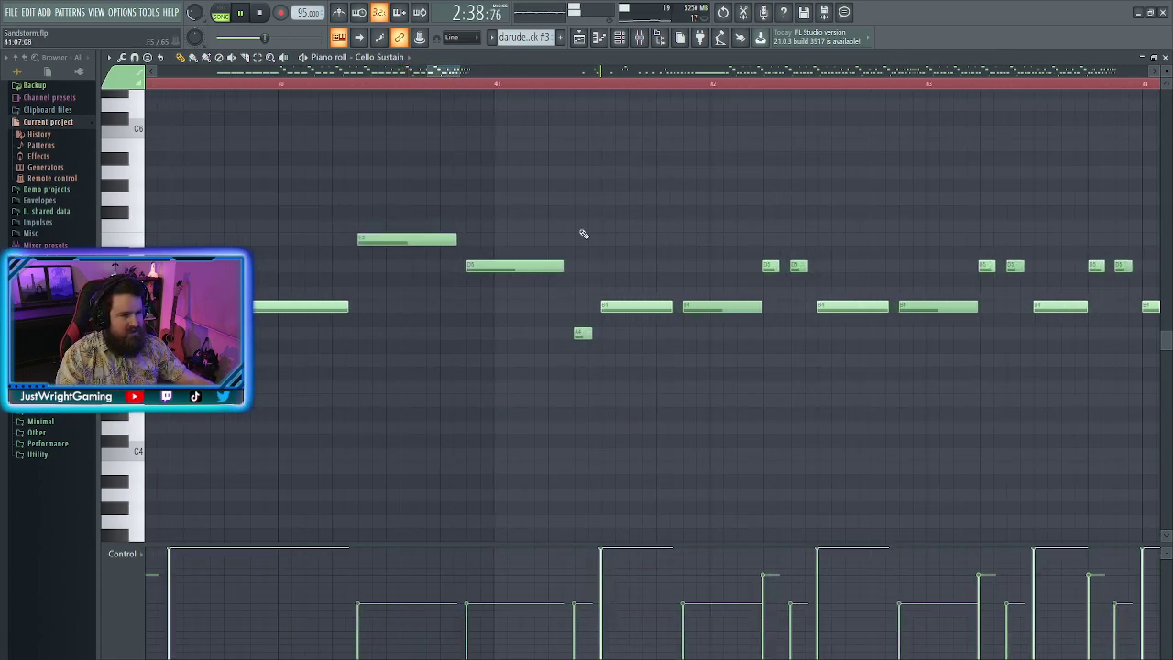
right_click(715, 306)
left_click_drag(671, 309, 757, 319)
scroll(669, 291, "up", 1)
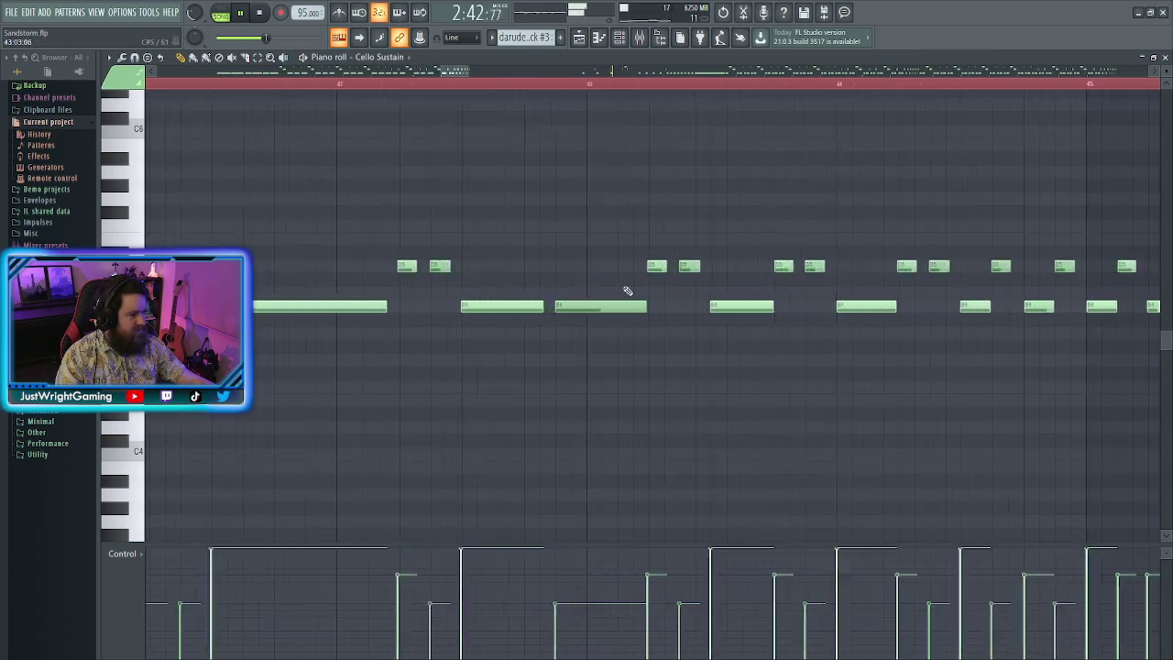
Delete the second D5 note in bars 42 and 43 and the B4 note just before bar 43
right_click(431, 268)
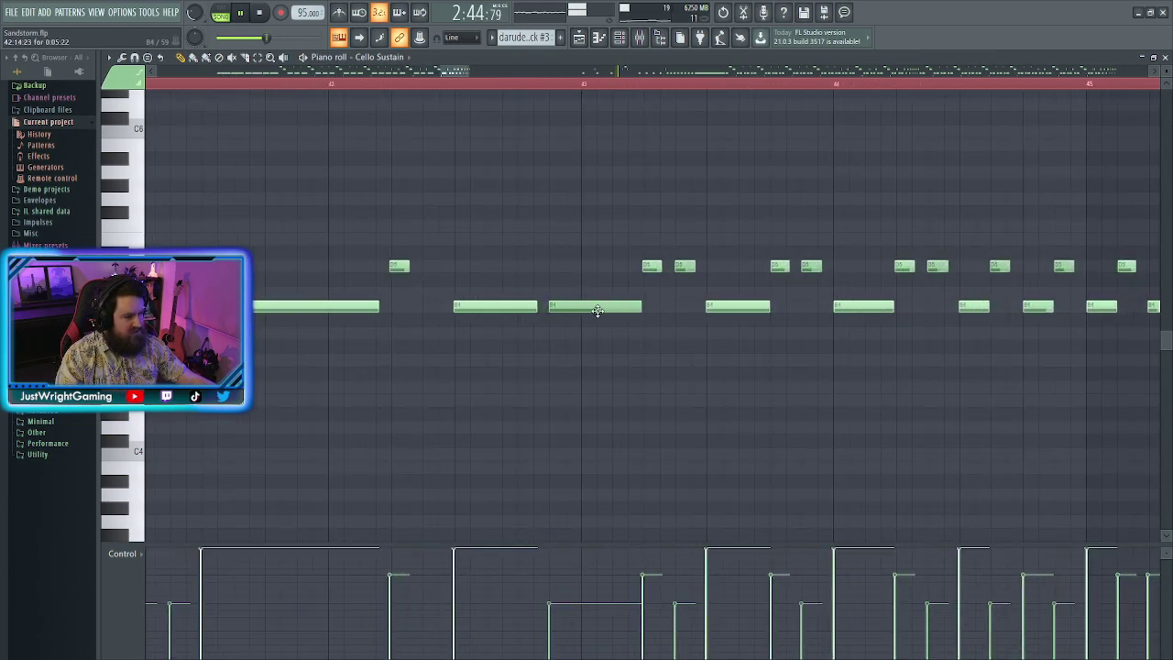
right_click(597, 311)
right_click(685, 266)
left_click_drag(397, 251, 537, 346)
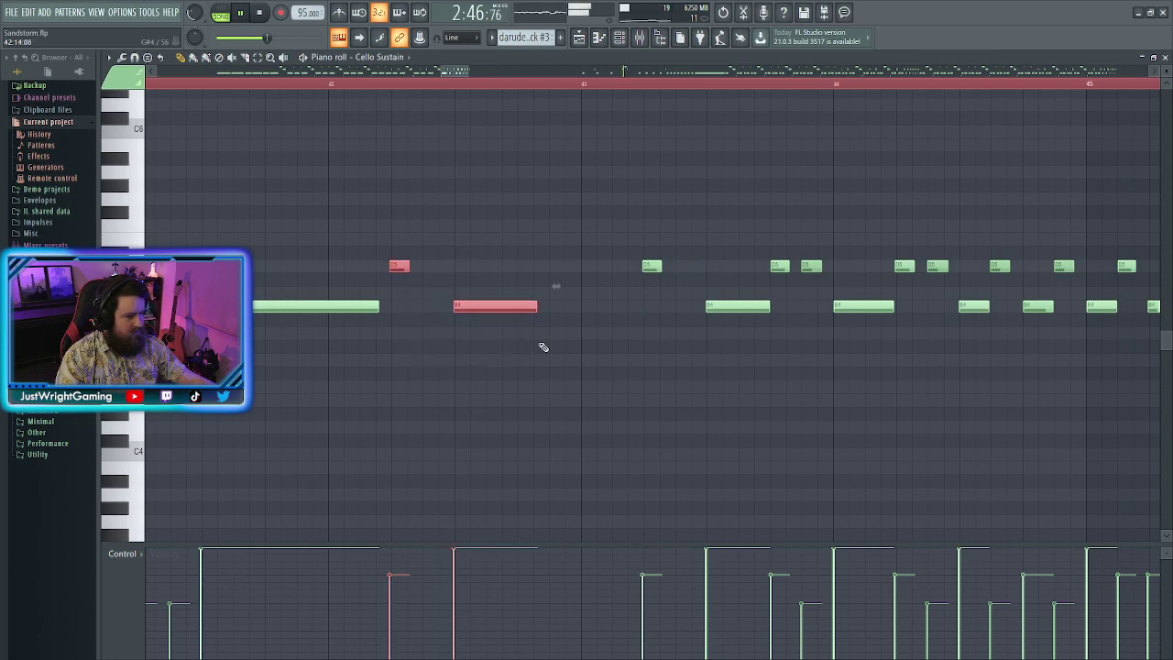
left_click(544, 306)
right_click(556, 312)
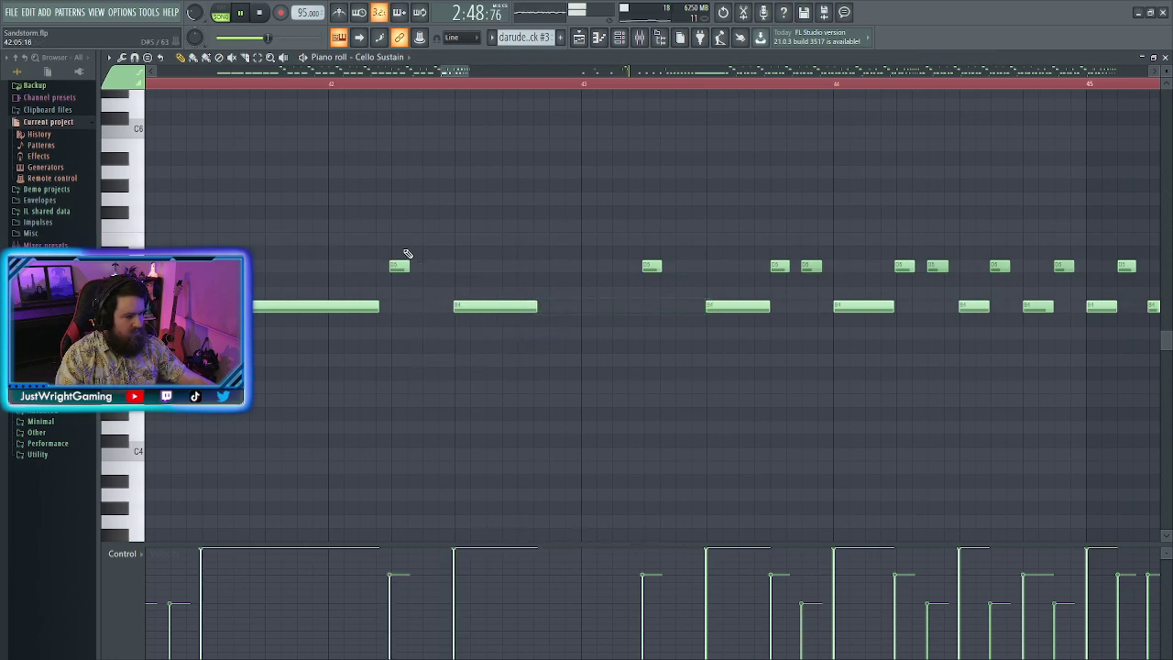
Extend bar 42's D5 note almost to the following B4 note, and extend that B4 note into bar 43
left_click_drag(409, 255, 538, 371)
left_click_drag(539, 306, 629, 309)
right_click(598, 339)
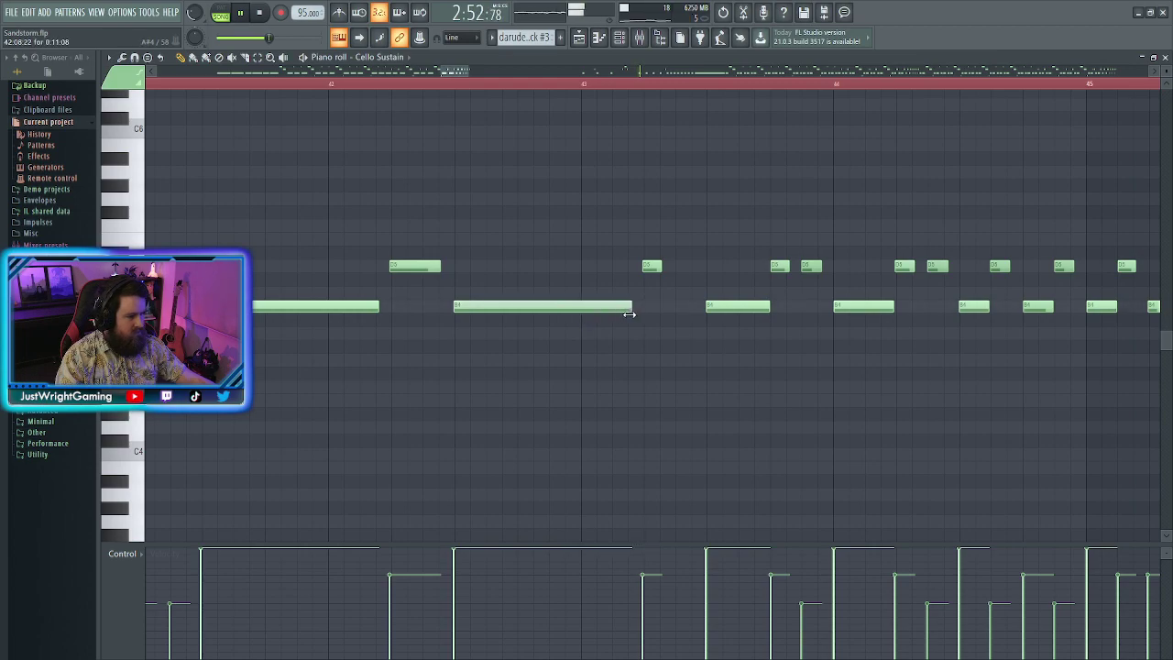
Extend bar 43's first D5 note almost to the next B4, delete the bar's last D5, and extend the D5 before it almost to bar 44
scroll(994, 348, "up", 3)
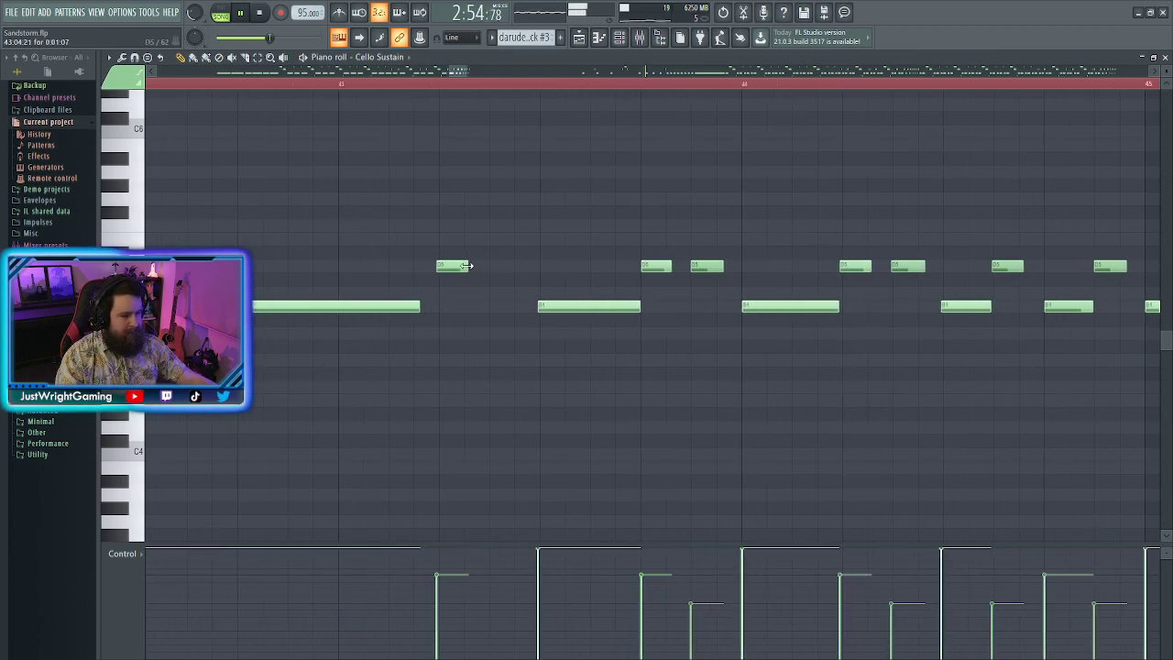
left_click_drag(467, 266, 529, 265)
right_click(708, 264)
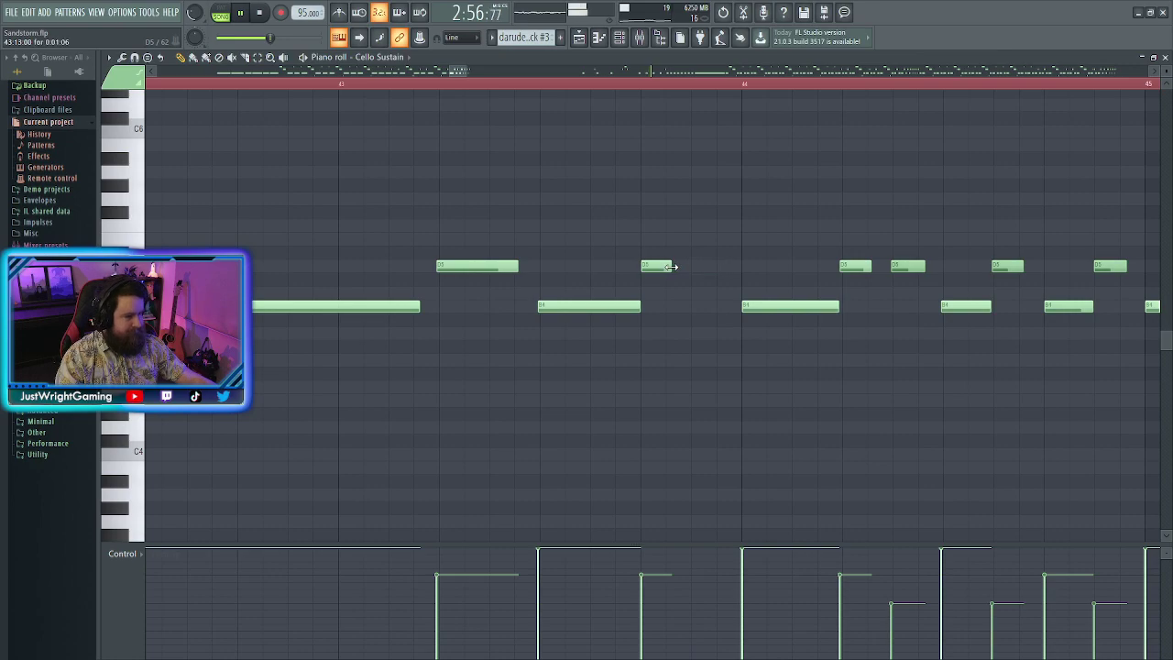
left_click_drag(670, 266, 721, 273)
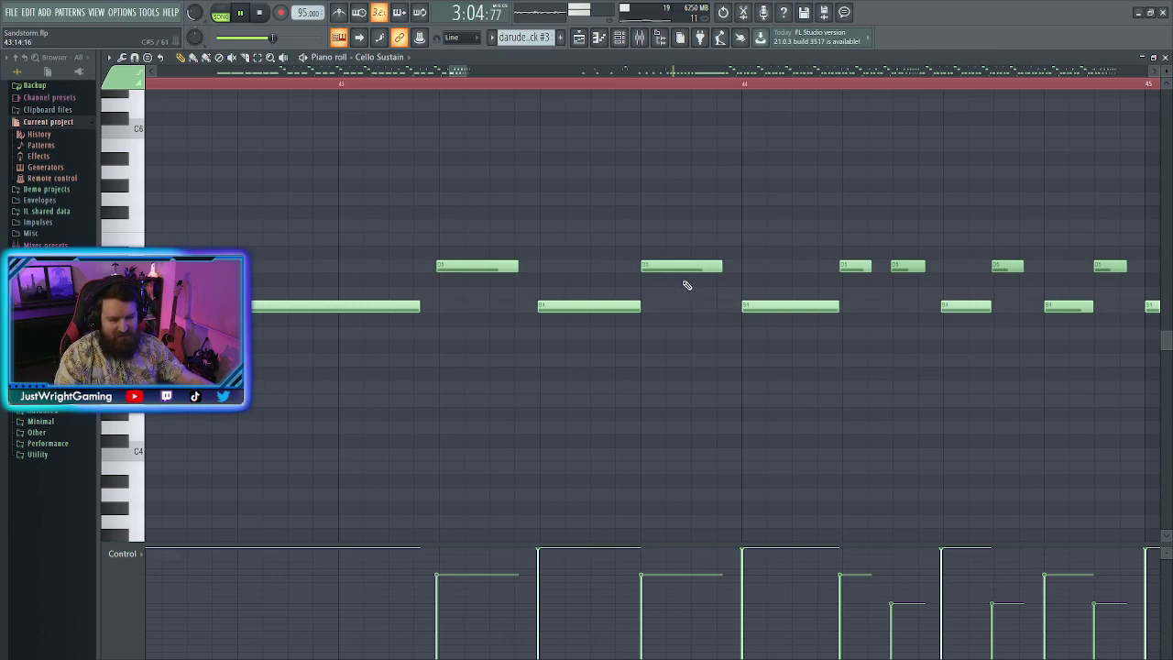
Delete the second D5 note in bar 44 and extend the first D5 note almost to the next B4 note
scroll(1005, 354, "up", 3)
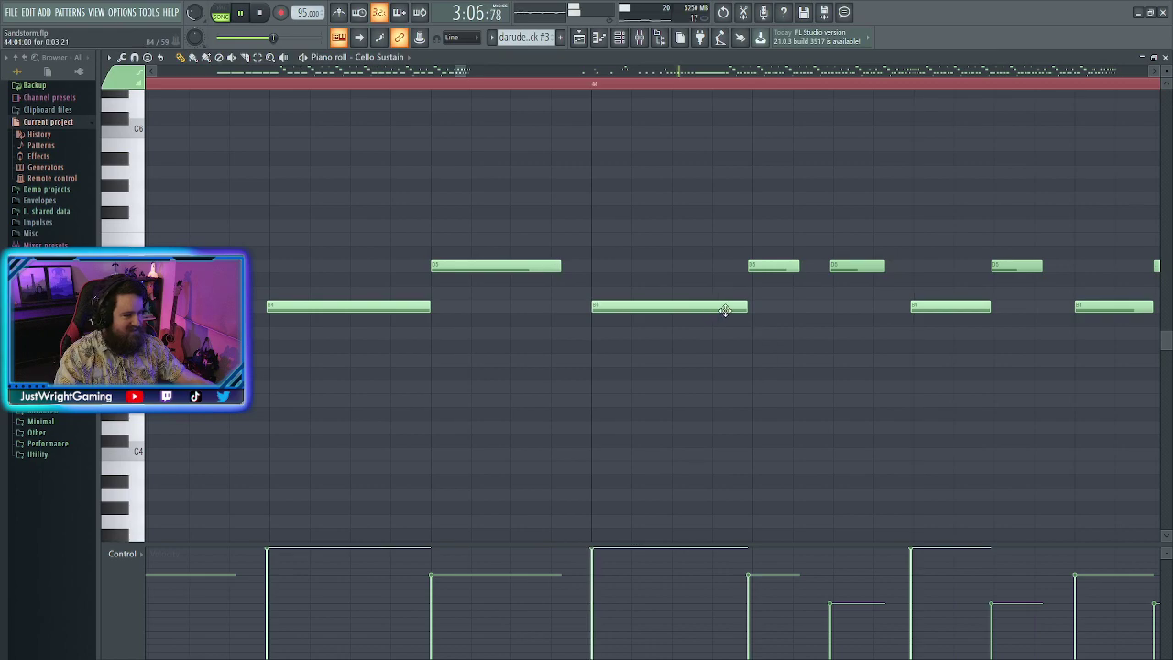
scroll(852, 299, "down", 4)
scroll(1127, 284, "up", 2)
right_click(587, 268)
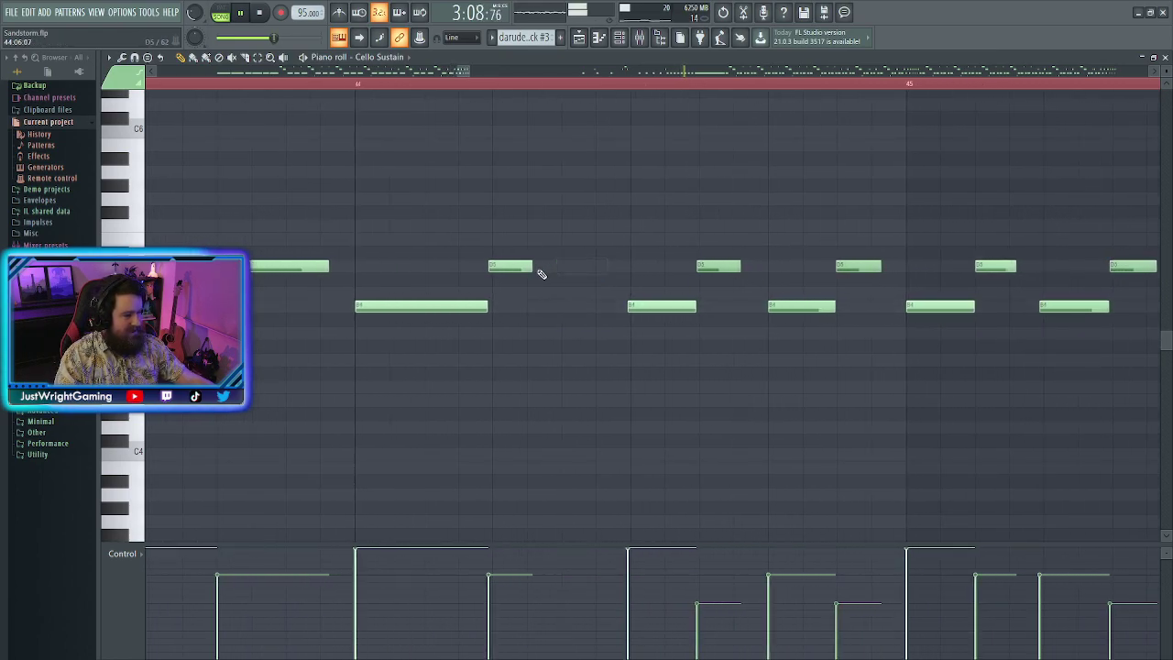
left_click_drag(550, 267, 611, 272)
scroll(1142, 366, "down", 3)
scroll(528, 332, "up", 4)
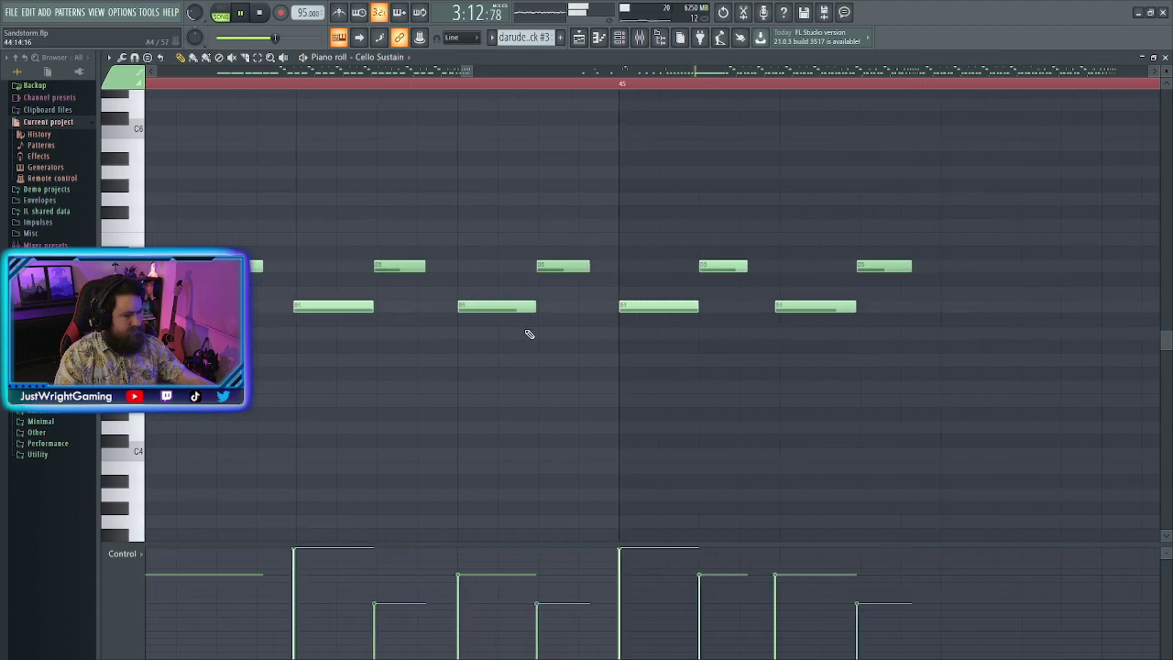
Delete the four D5 notes in bars 44 and 45, and extend the last four B4 notes almost to one another
right_click(405, 267)
right_click(723, 266)
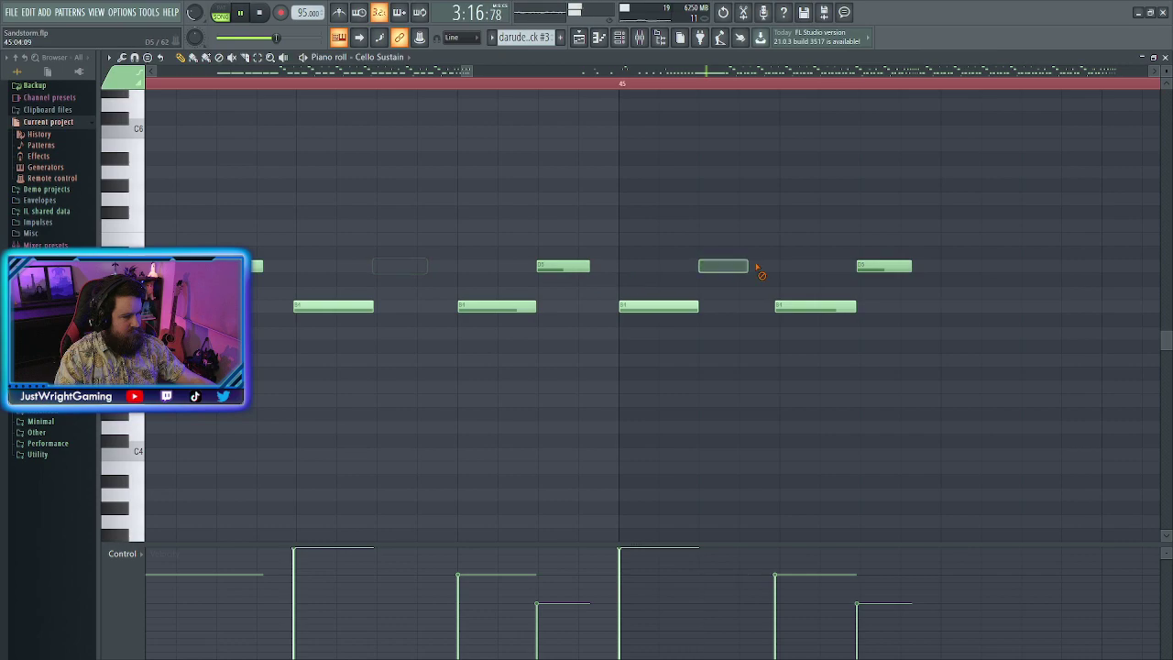
right_click(885, 266)
right_click(557, 266)
left_click_drag(327, 233, 930, 311)
scroll(723, 385, "down", 10)
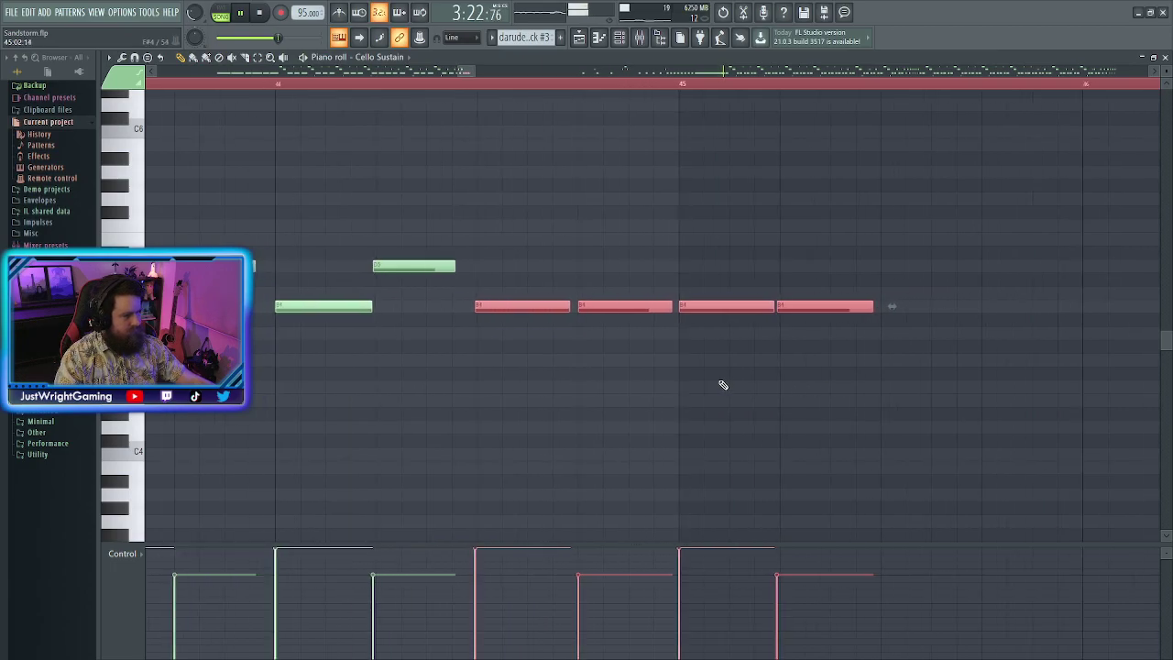
key("ctrl+d")
Extend the B4 notes in bars 61, 63 and 65 almost to the following notes, and lengthen the short D5 in bar 63
scroll(556, 324, "up", 8)
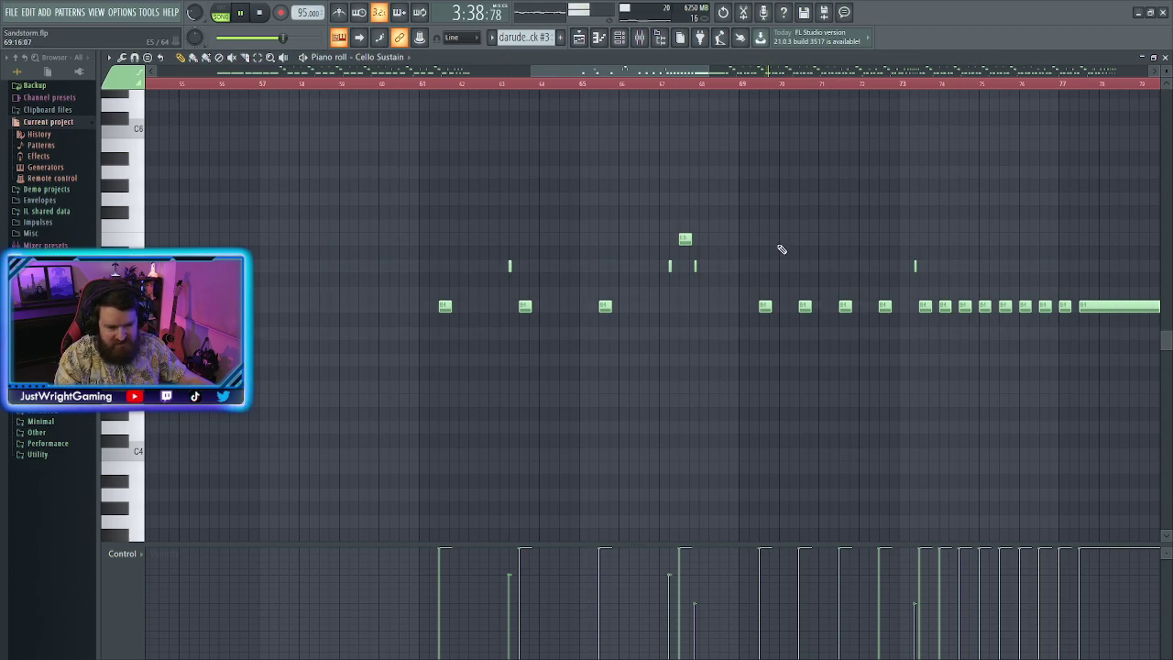
scroll(711, 263, "up", 3)
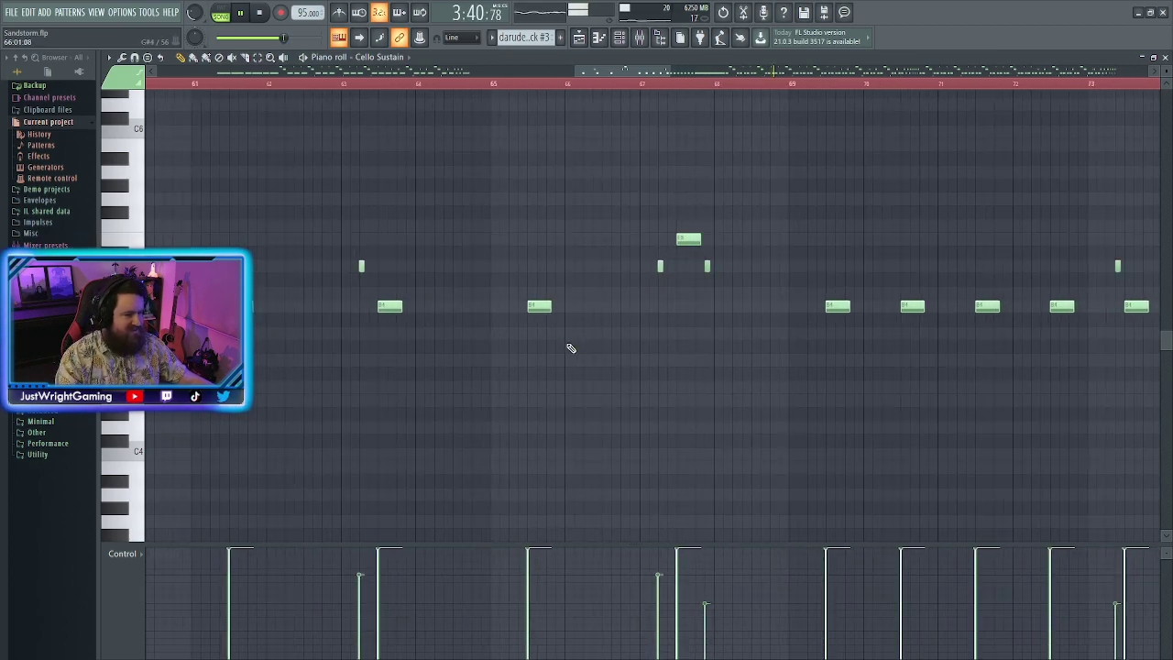
left_click_drag(257, 307, 644, 315)
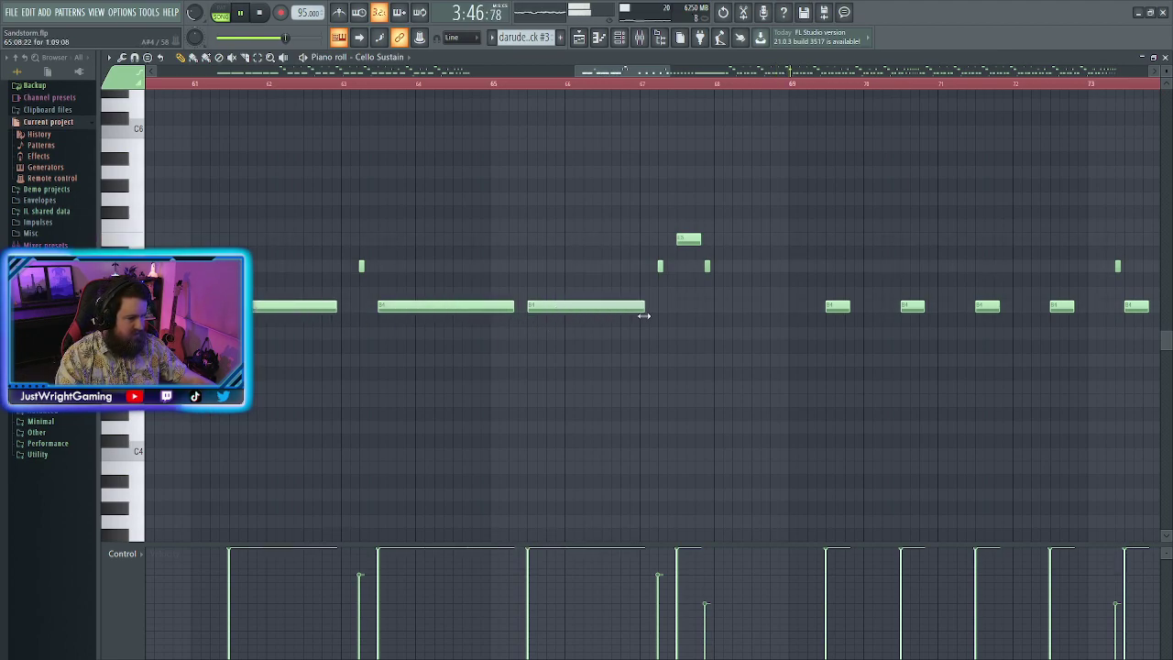
left_click_drag(362, 266, 374, 265)
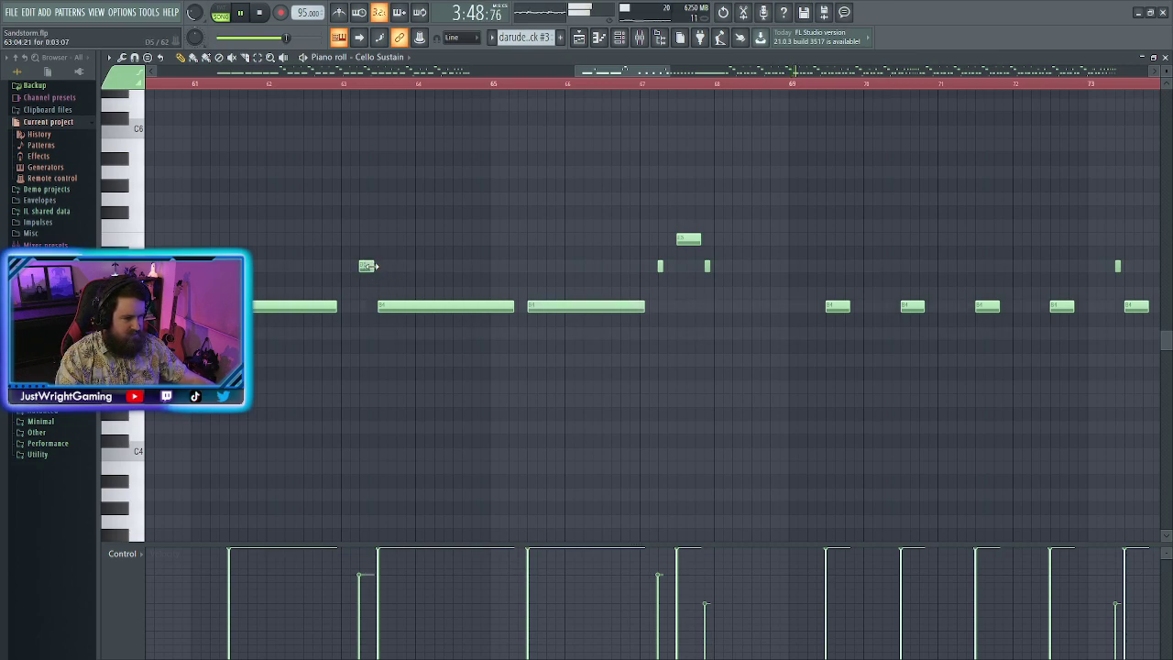
scroll(819, 295, "up", 4)
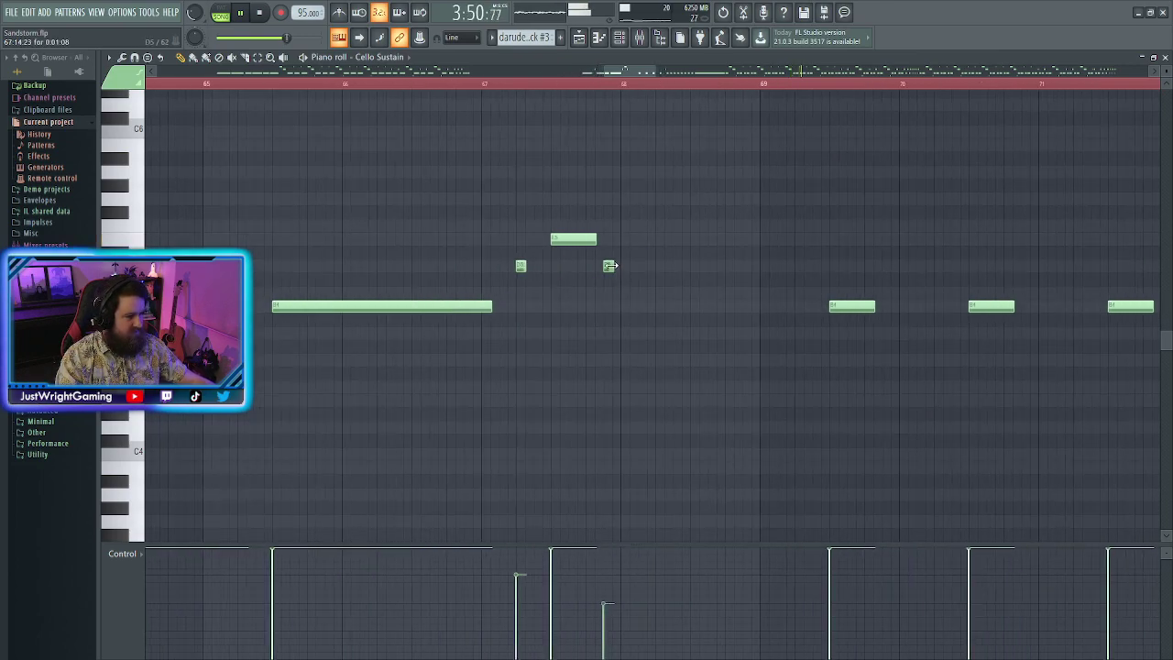
Select the B4 notes in bars 69 to 72 and extend them together almost to the next B4 note
scroll(935, 351, "down", 3)
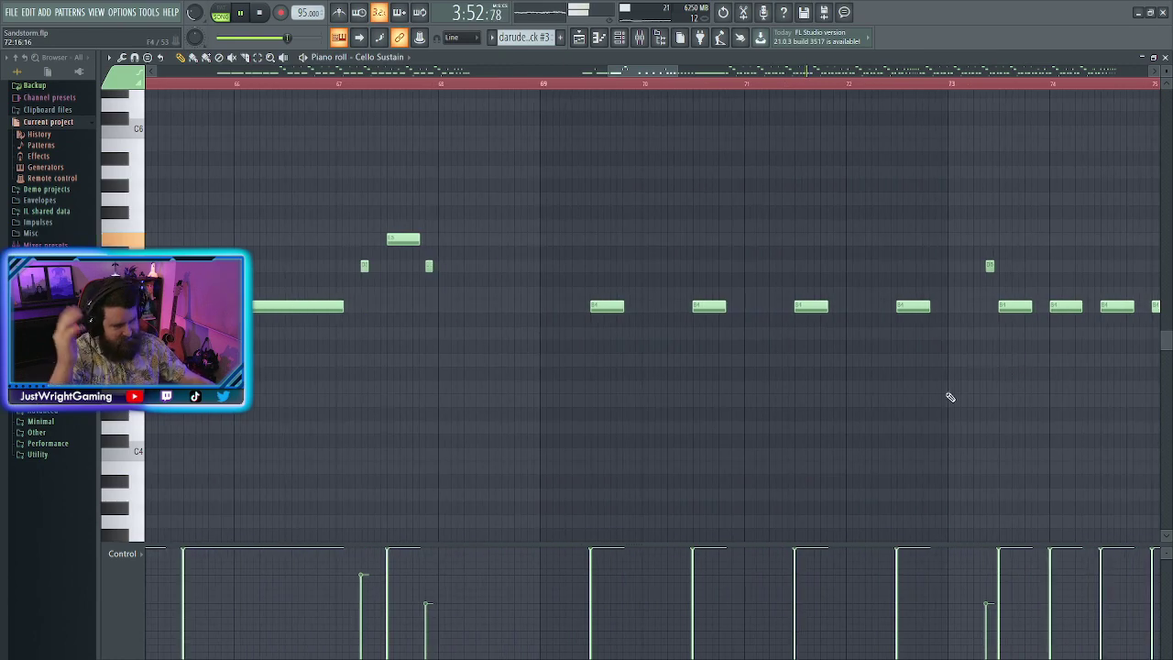
left_click_drag(590, 245, 932, 382)
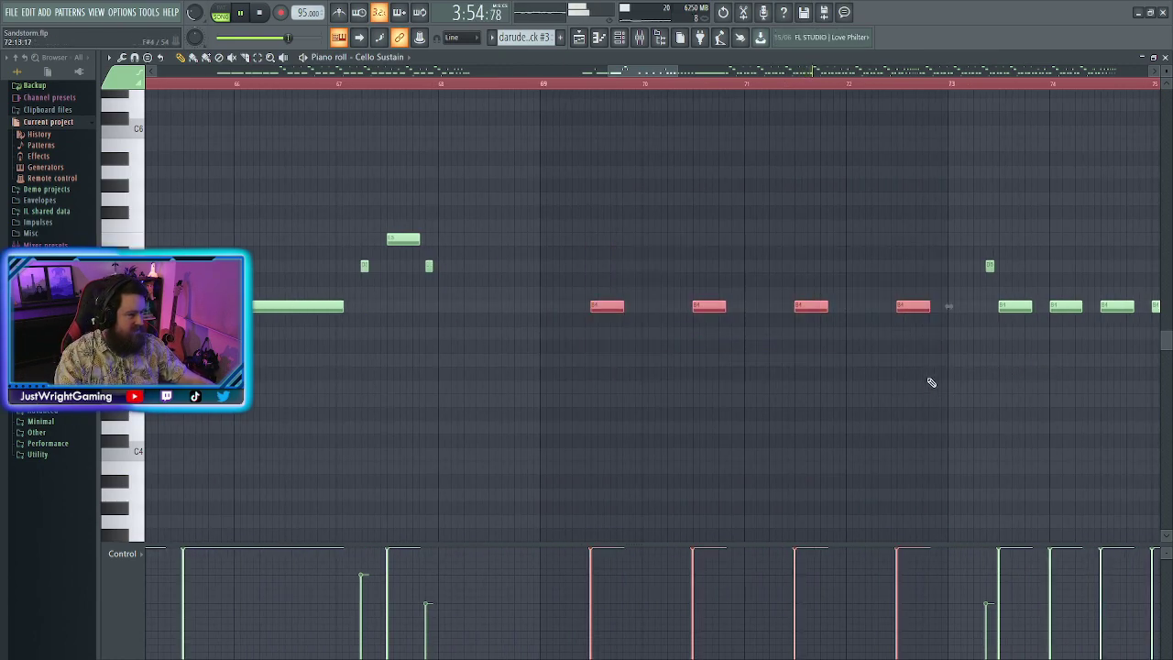
left_click(940, 308)
left_click(964, 310)
right_click(964, 310)
left_click_drag(594, 233, 947, 387)
left_click_drag(930, 307, 999, 308)
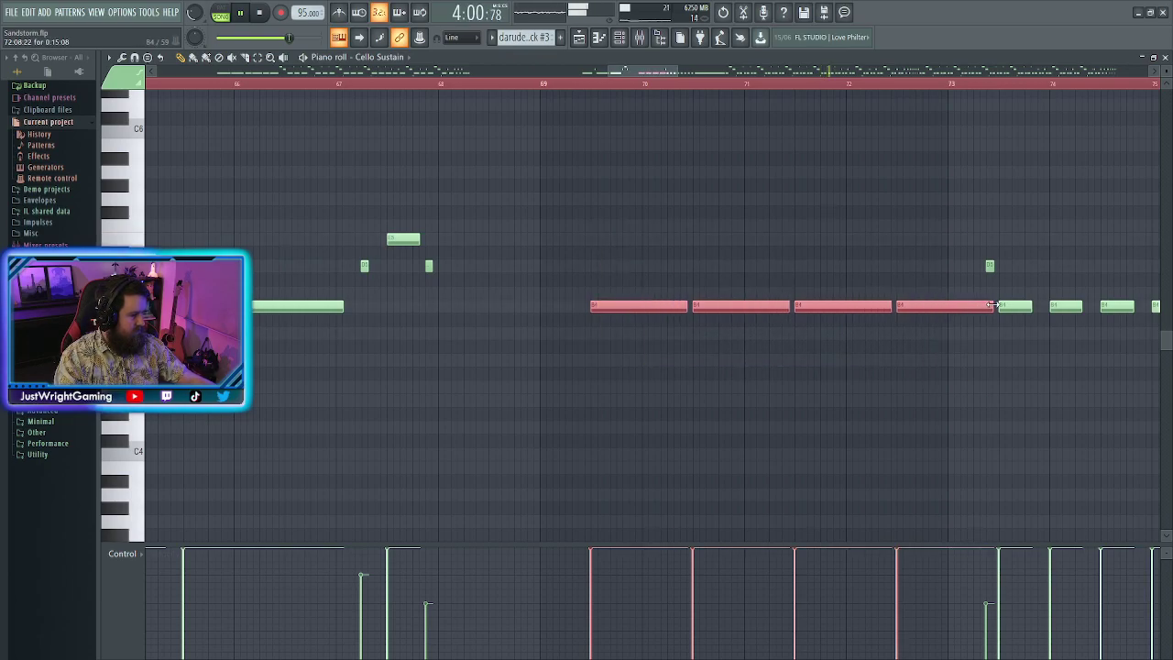
Delete bar 73's B4 note, shorten the B4 before it to end ahead of the D5, and extend that D5 almost to bar 74
scroll(958, 331, "down", 3)
scroll(957, 332, "down", 2)
scroll(811, 343, "up", 5)
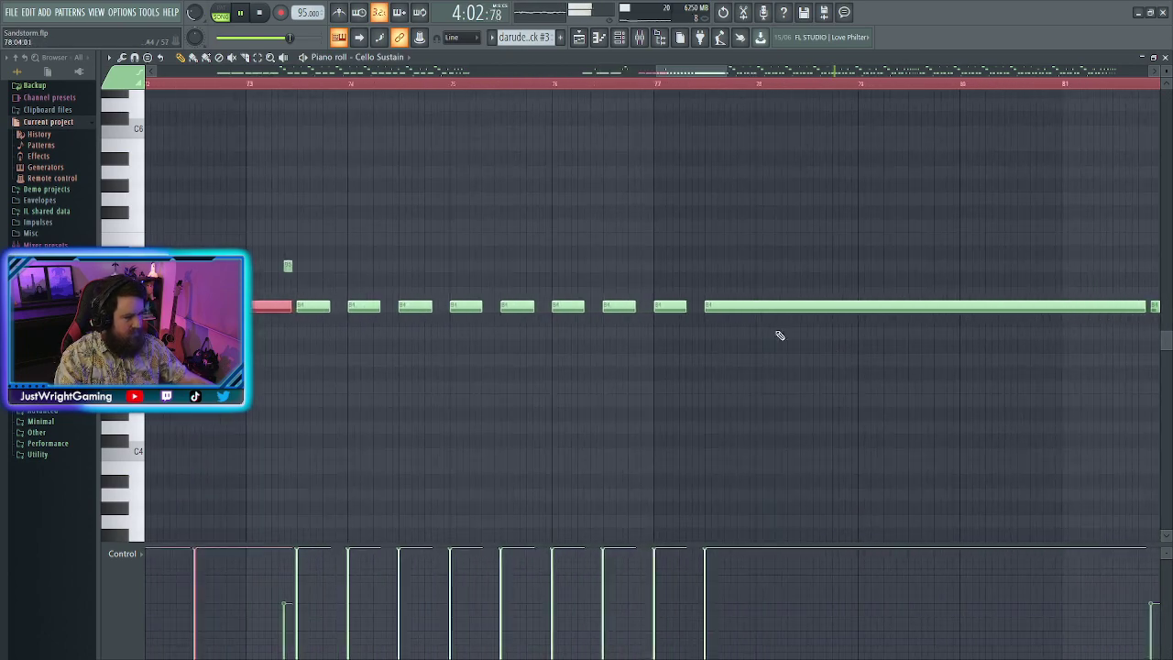
left_click_drag(330, 277, 531, 363)
left_click(412, 323)
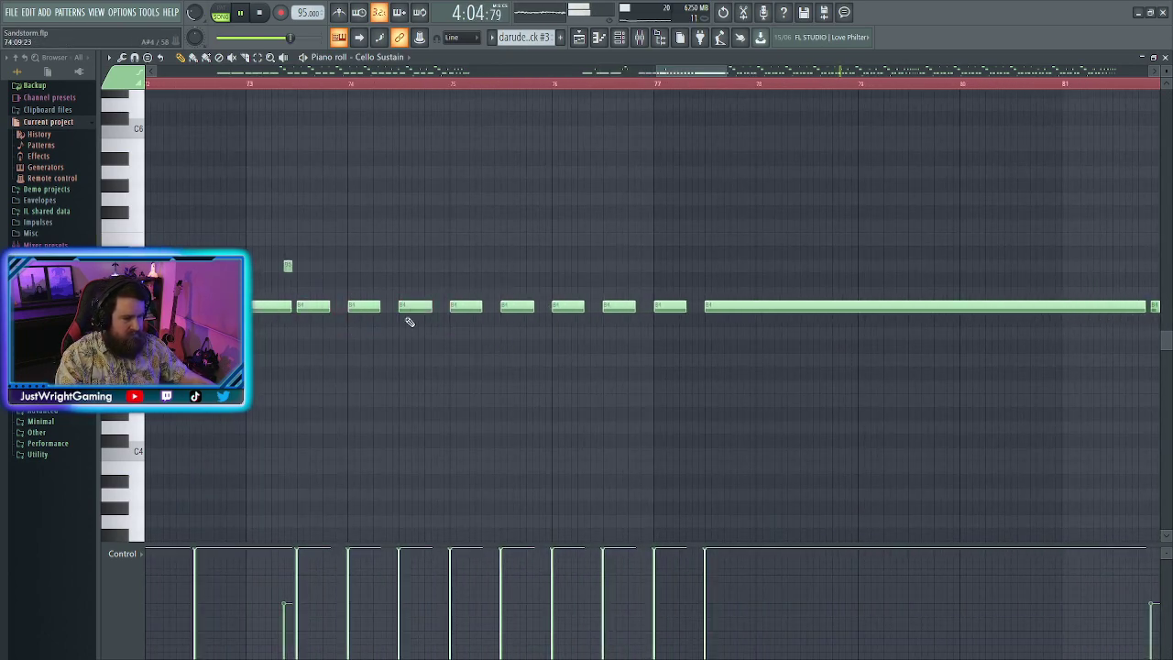
right_click(321, 308)
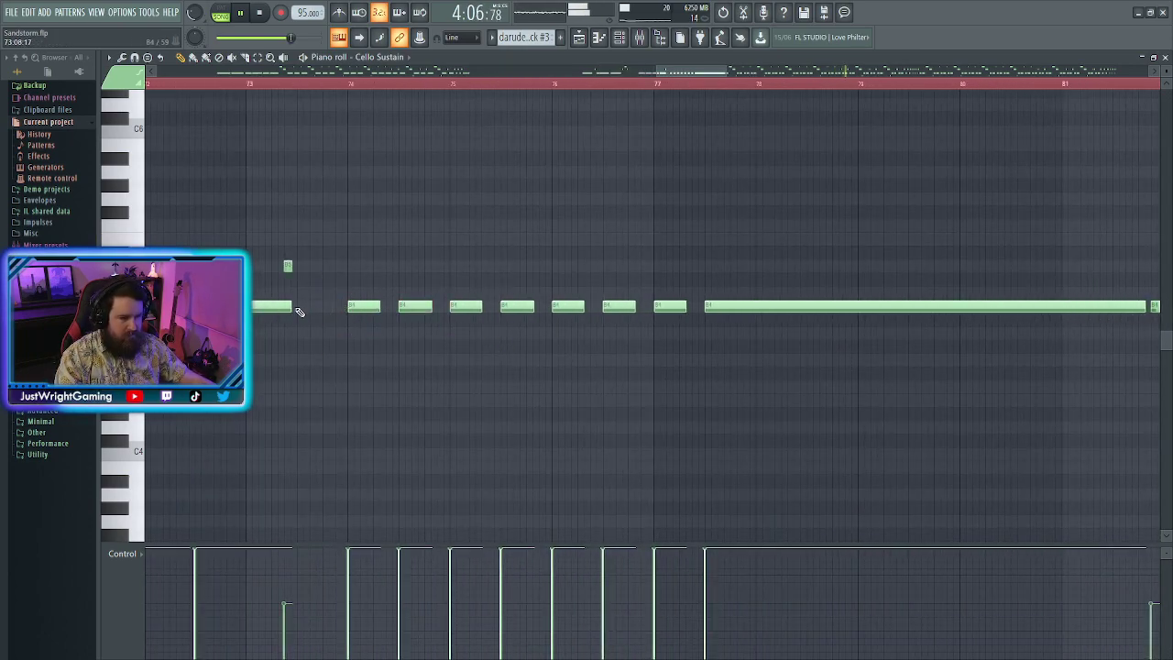
left_click_drag(291, 305, 280, 308)
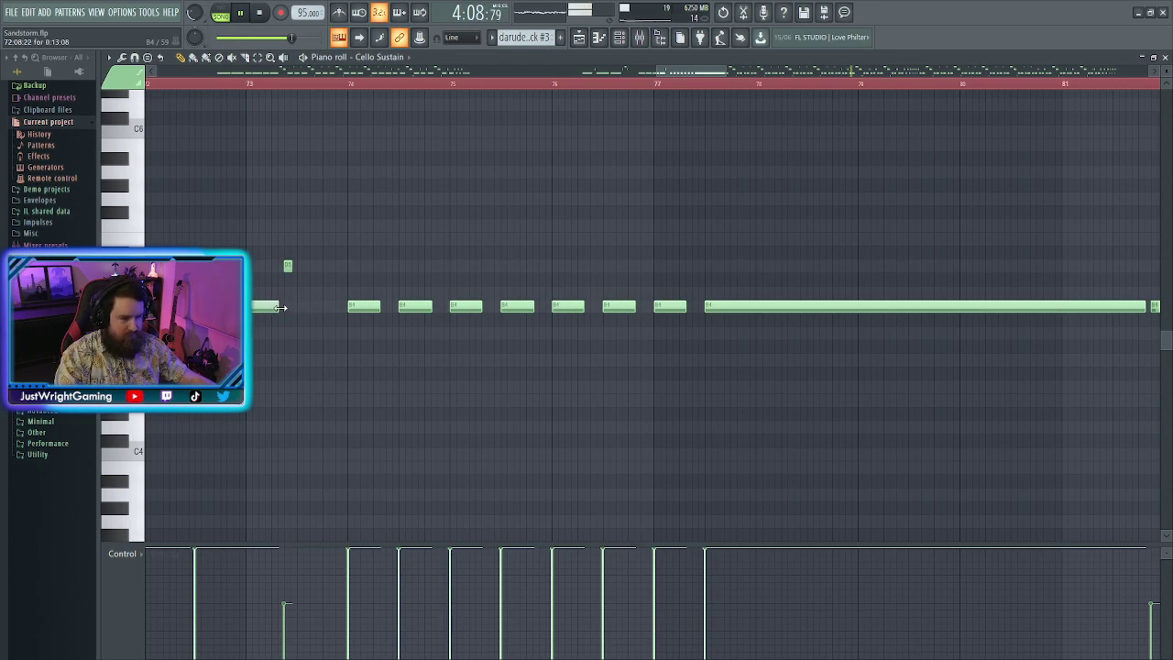
left_click_drag(293, 267, 346, 267)
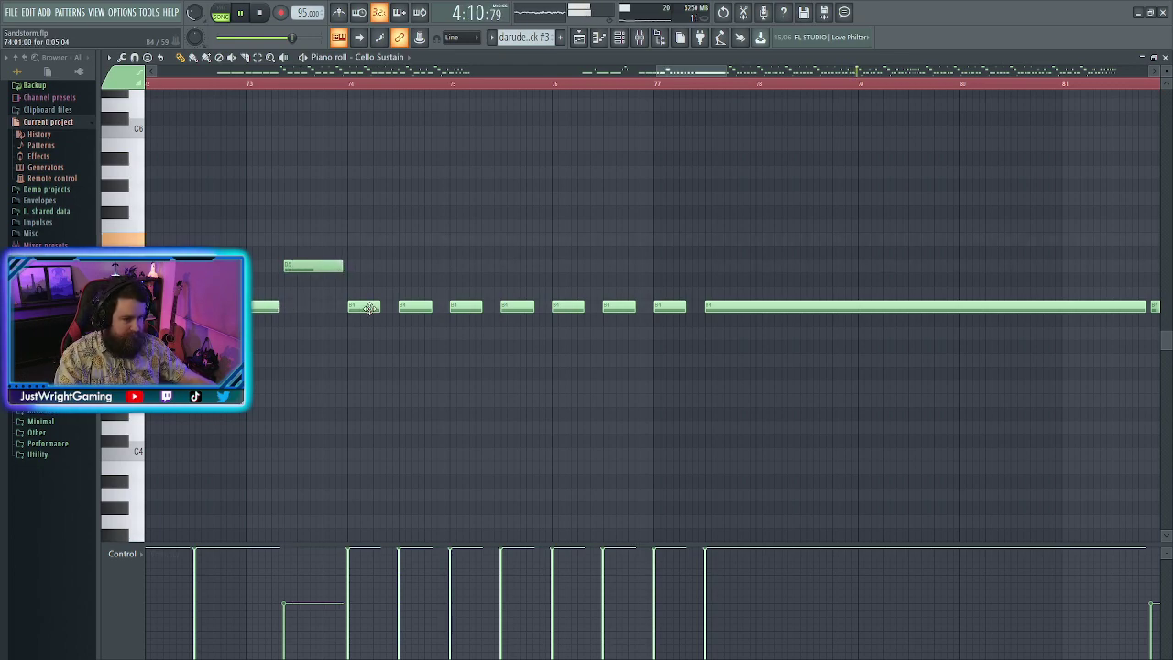
Delete the second B4 note in bars 74, 75 and 76, and extend each bar's first B4 almost to the next bar
right_click(410, 308)
right_click(519, 309)
right_click(619, 308)
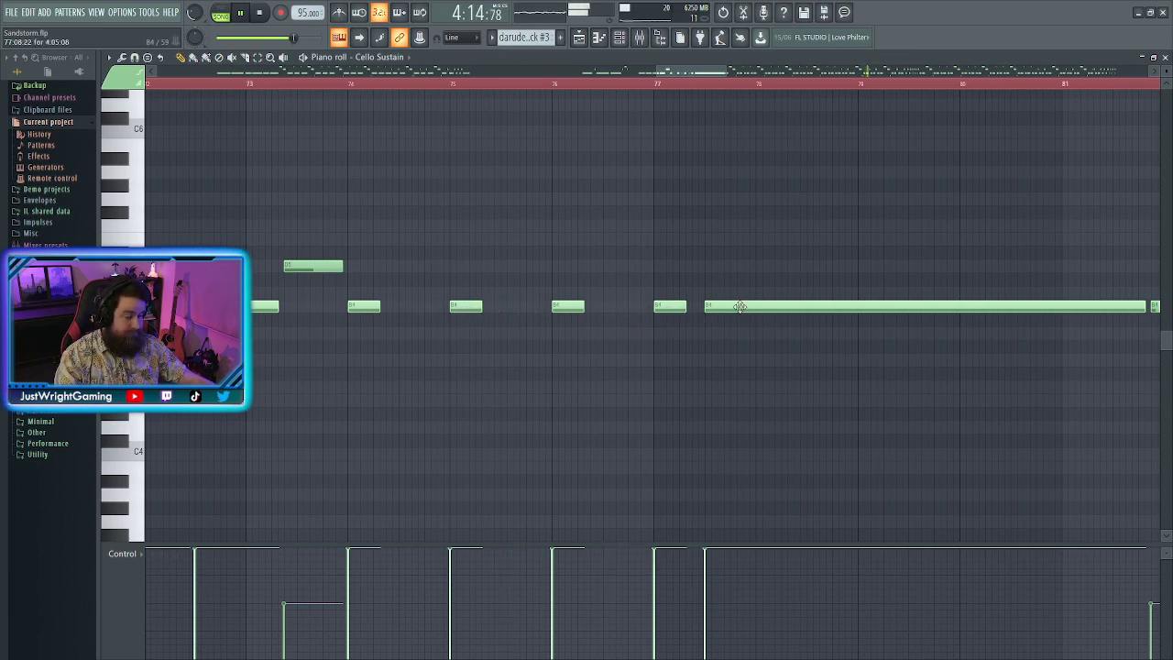
left_click_drag(348, 287, 510, 343)
left_click_drag(349, 275, 647, 312)
Delete the long B4 note starting in bar 77 and extend that bar's first B4 almost to bar 78
scroll(678, 354, "down", 3)
scroll(925, 360, "up", 2)
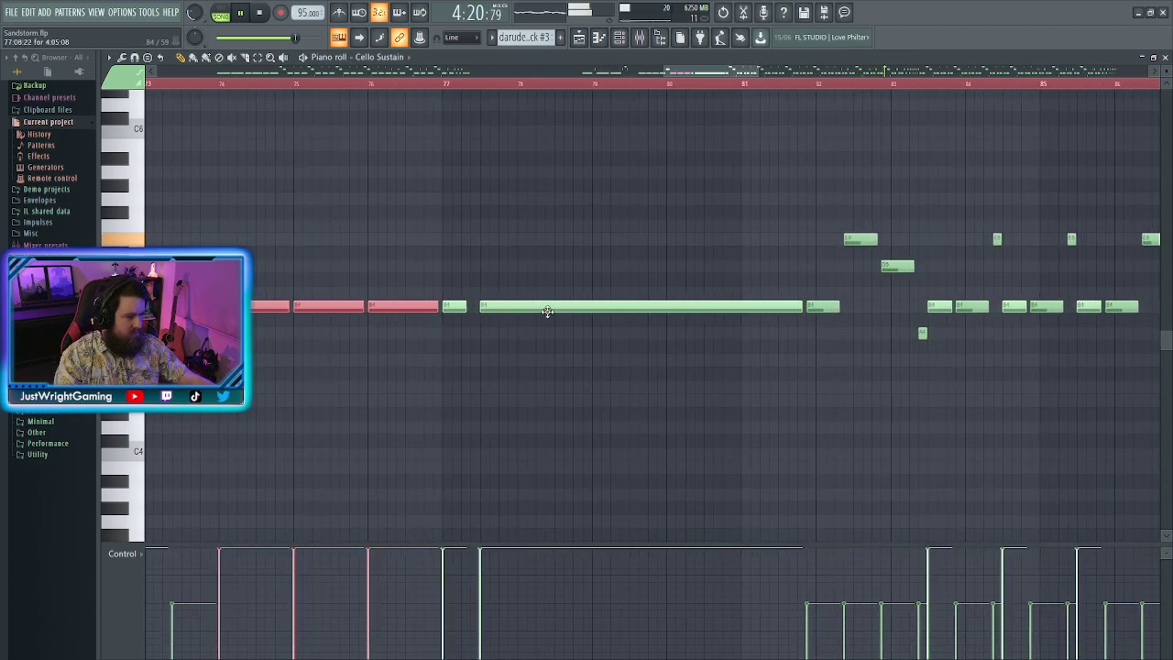
scroll(576, 327, "up", 1)
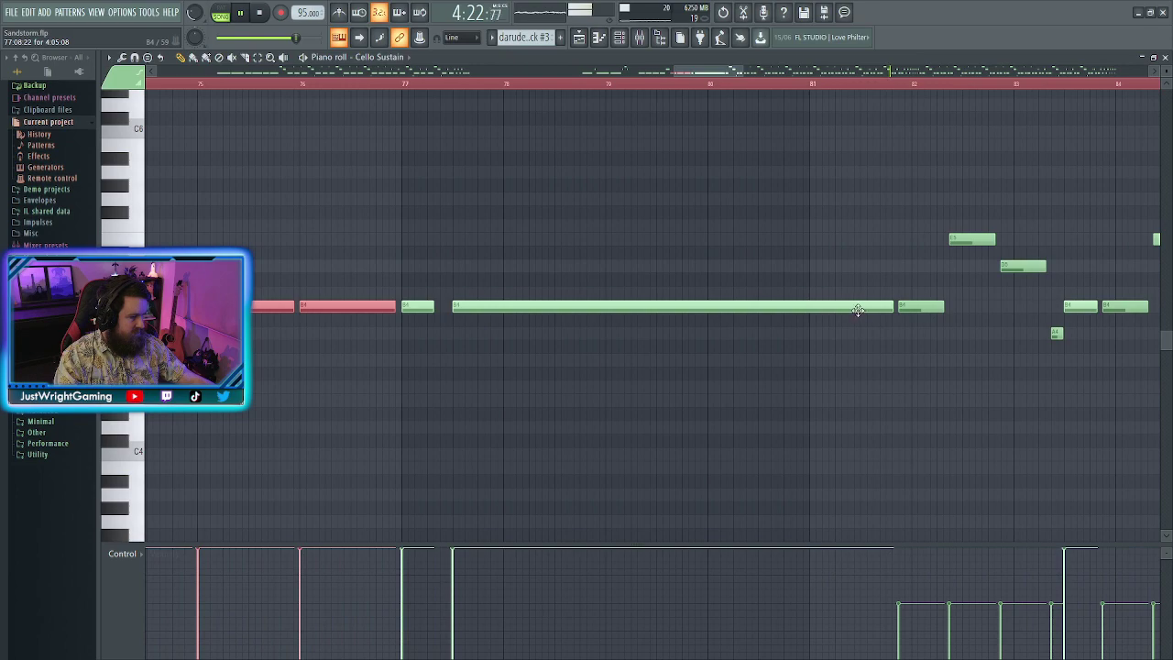
right_click(460, 310)
left_click_drag(433, 306, 502, 311)
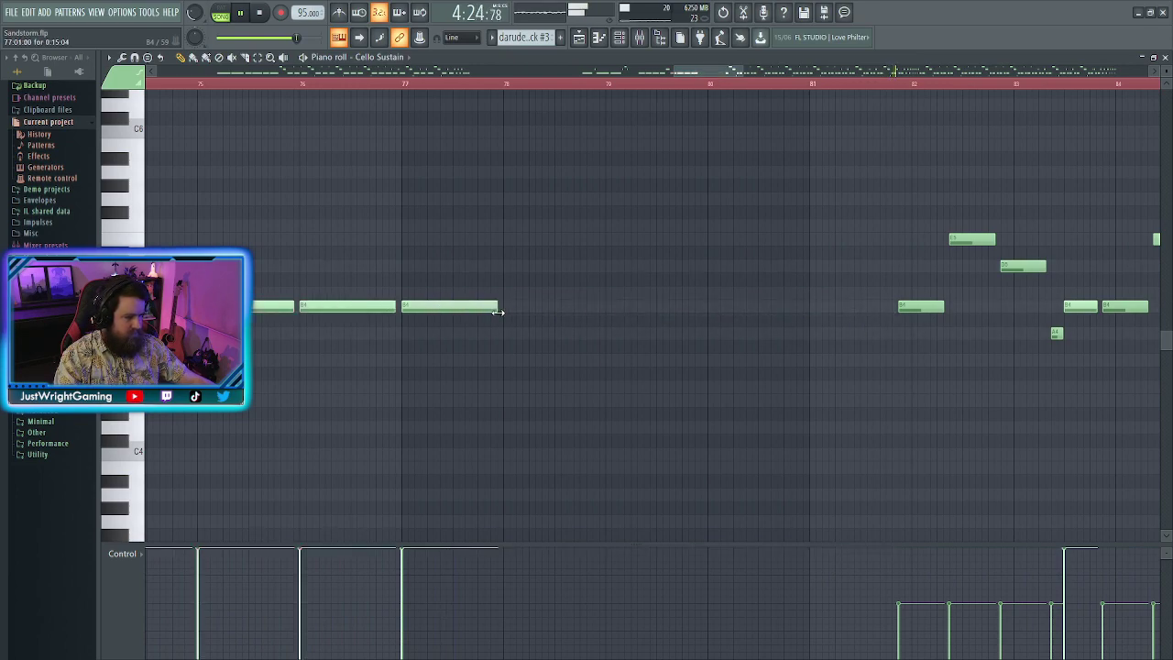
Duplicate the B4 notes of bars 76 and 77 twice to fill bars 78 to 81
scroll(505, 328, "down", 2)
left_click_drag(427, 280, 509, 361)
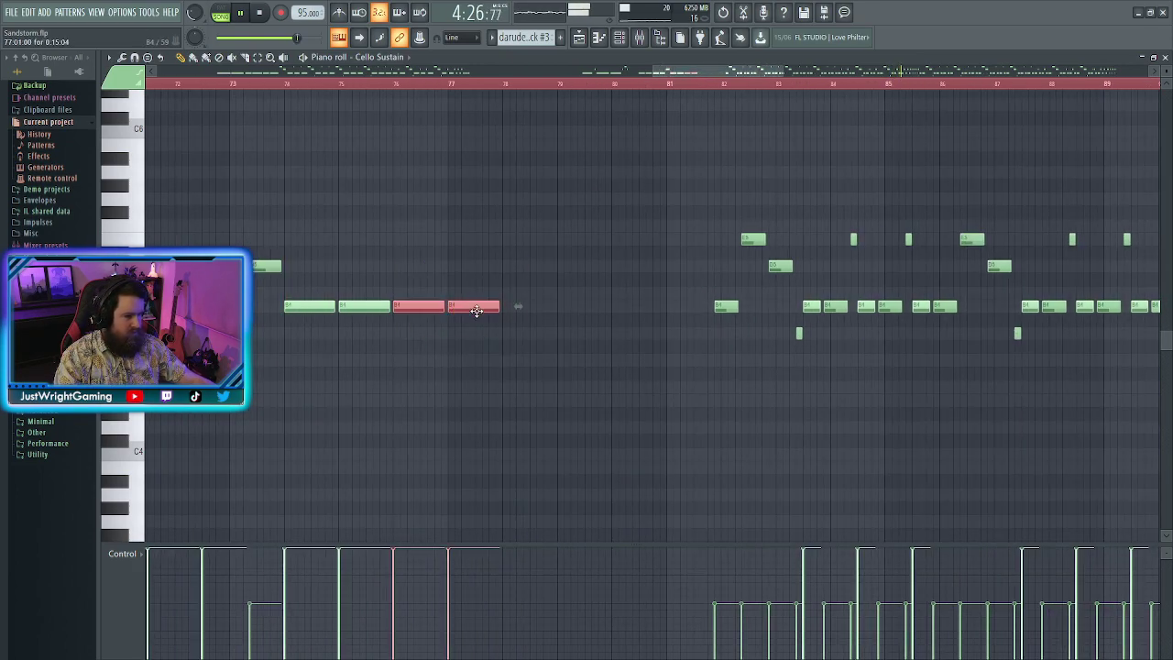
key("ctrl+b")
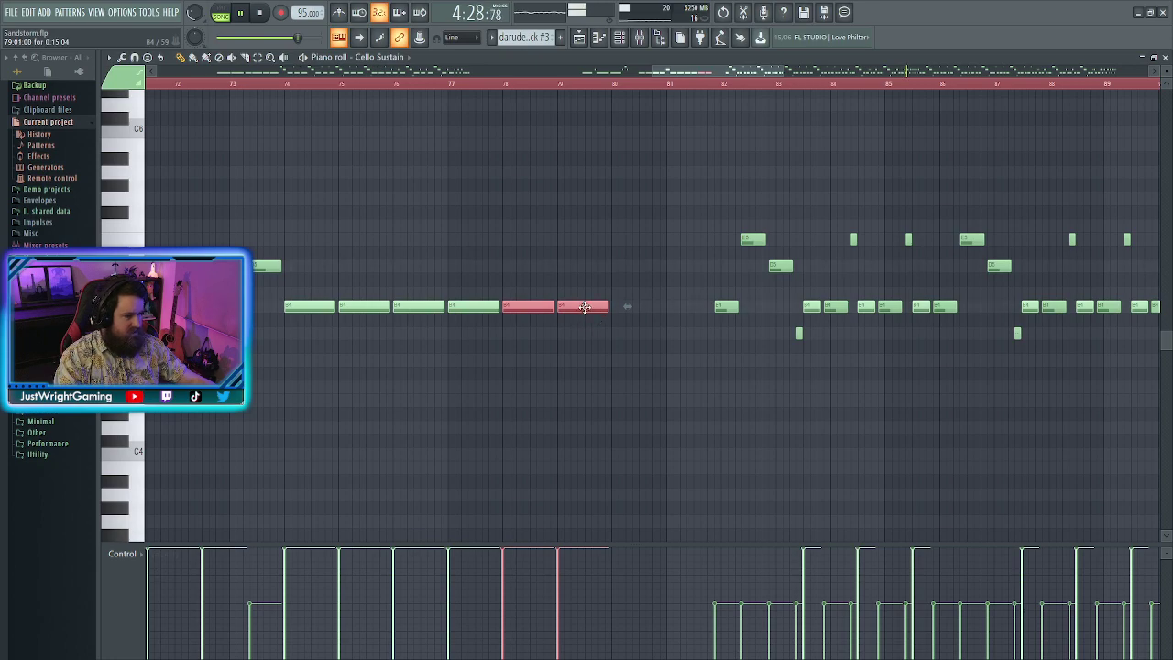
key("ctrl+b")
scroll(760, 332, "up", 2)
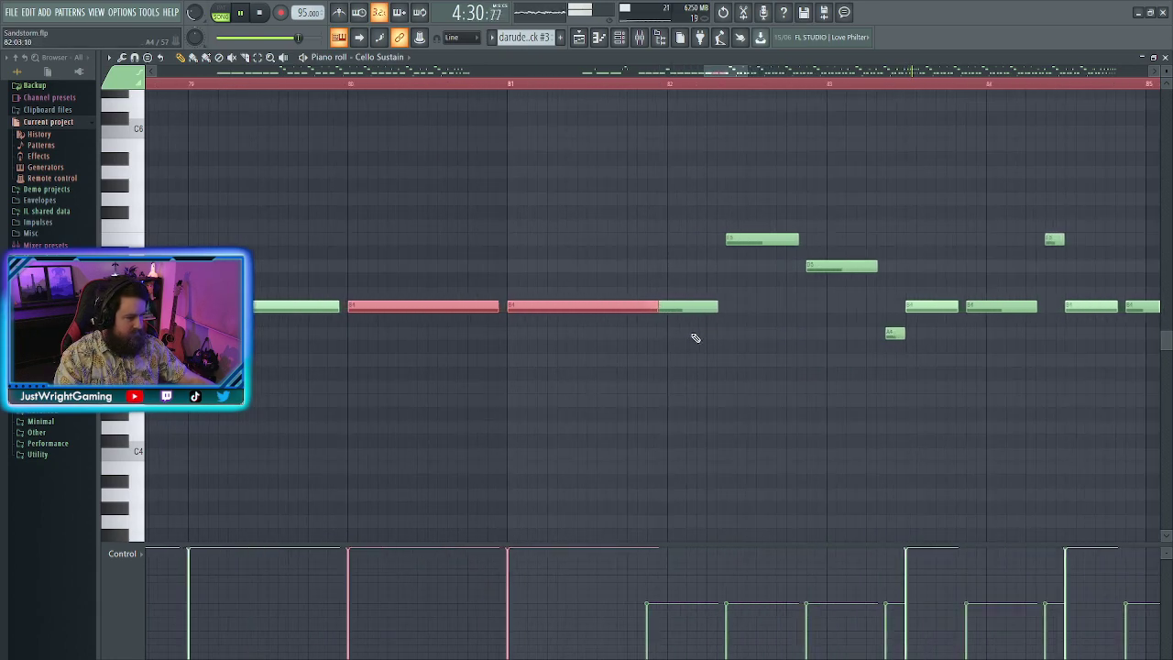
Delete the B4 note starting at bar 81 and extend bar 80's B4 almost to the B4 just before bar 82
left_click(682, 341)
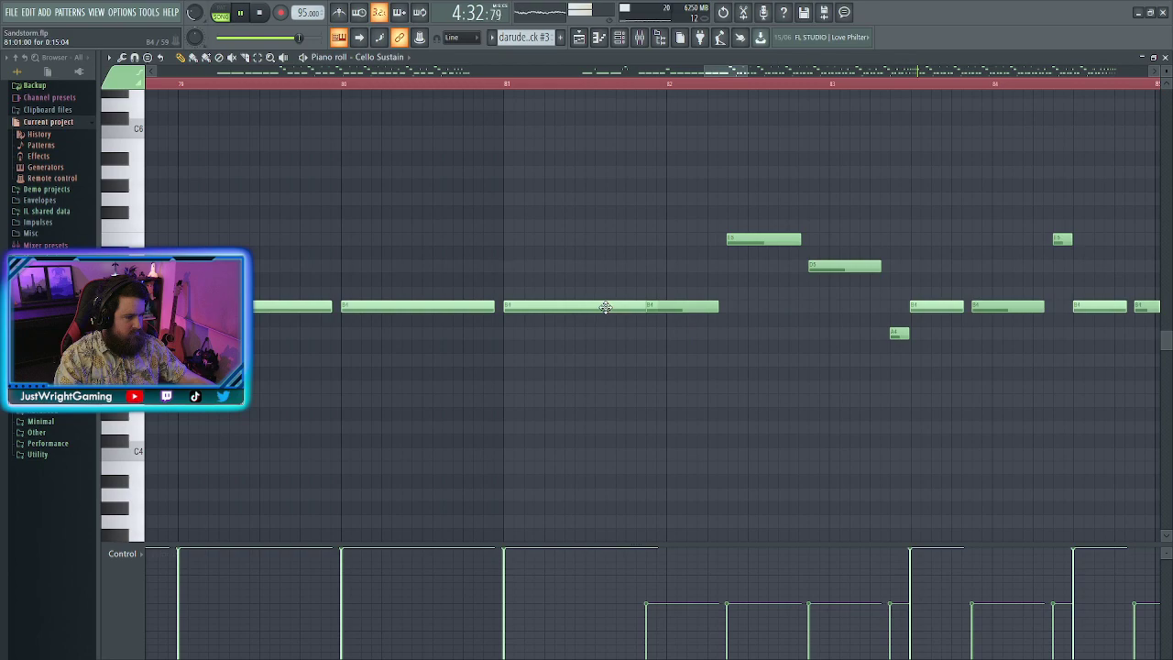
right_click(604, 307)
left_click_drag(494, 307, 636, 322)
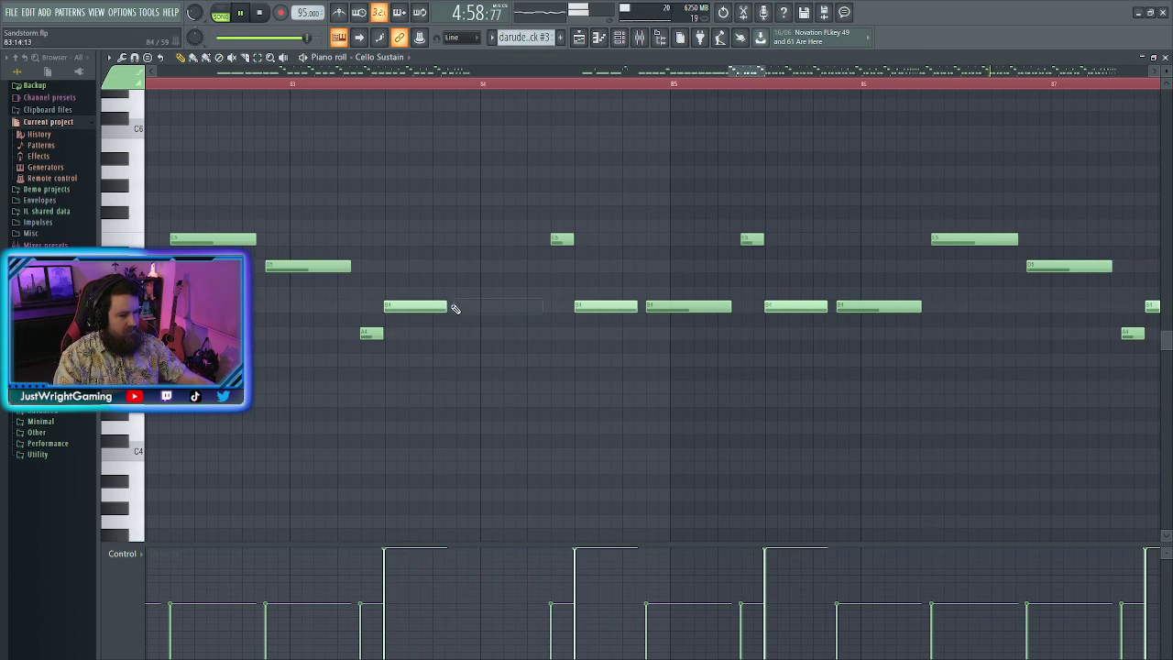
Delete the second B4 note in bars 83, 84 and 85, and extend each remaining B4 almost to the following E5
right_click(683, 310)
left_click_drag(445, 296, 730, 315)
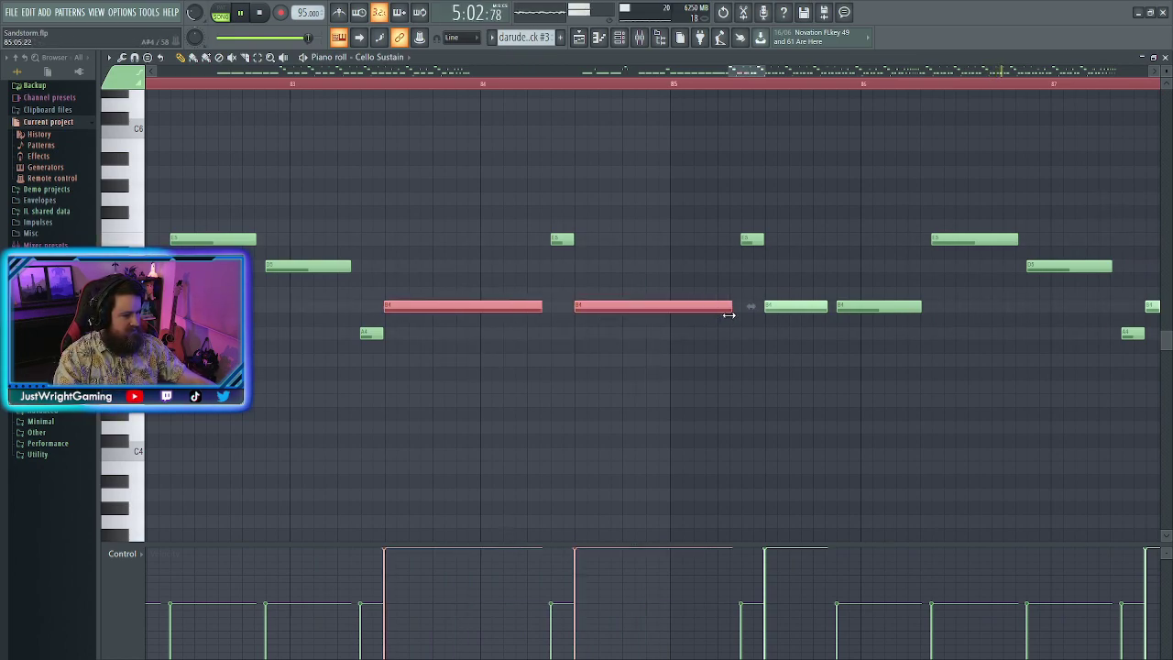
right_click(760, 306)
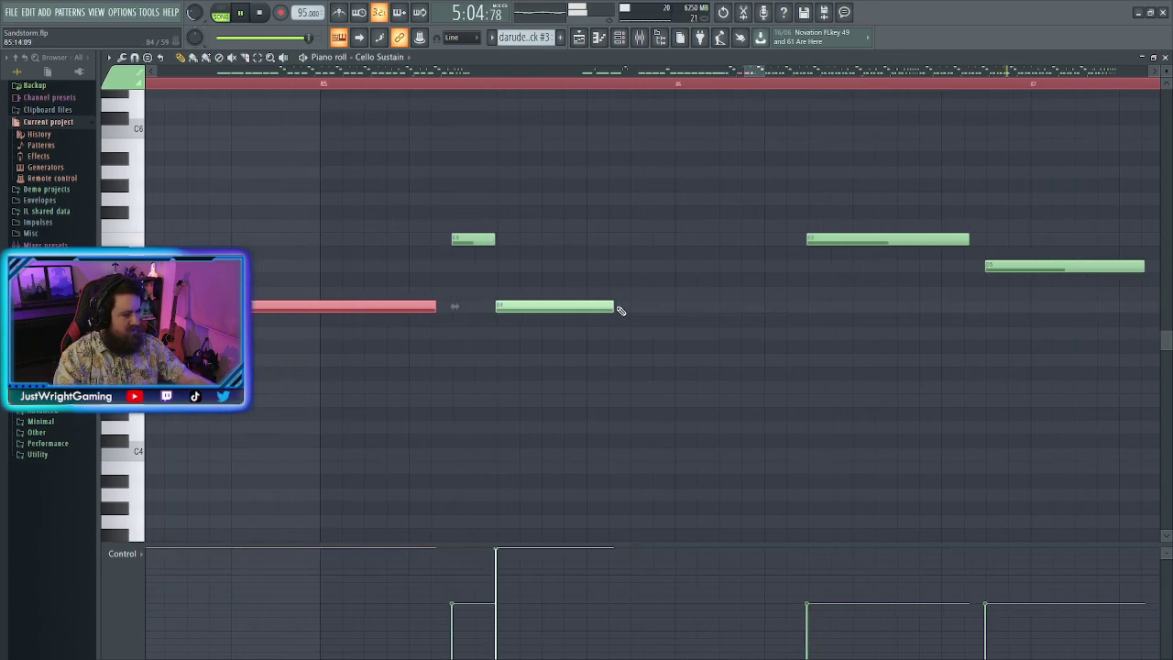
left_click(614, 305)
left_click_drag(614, 305, 786, 306)
scroll(773, 314, "down", 2)
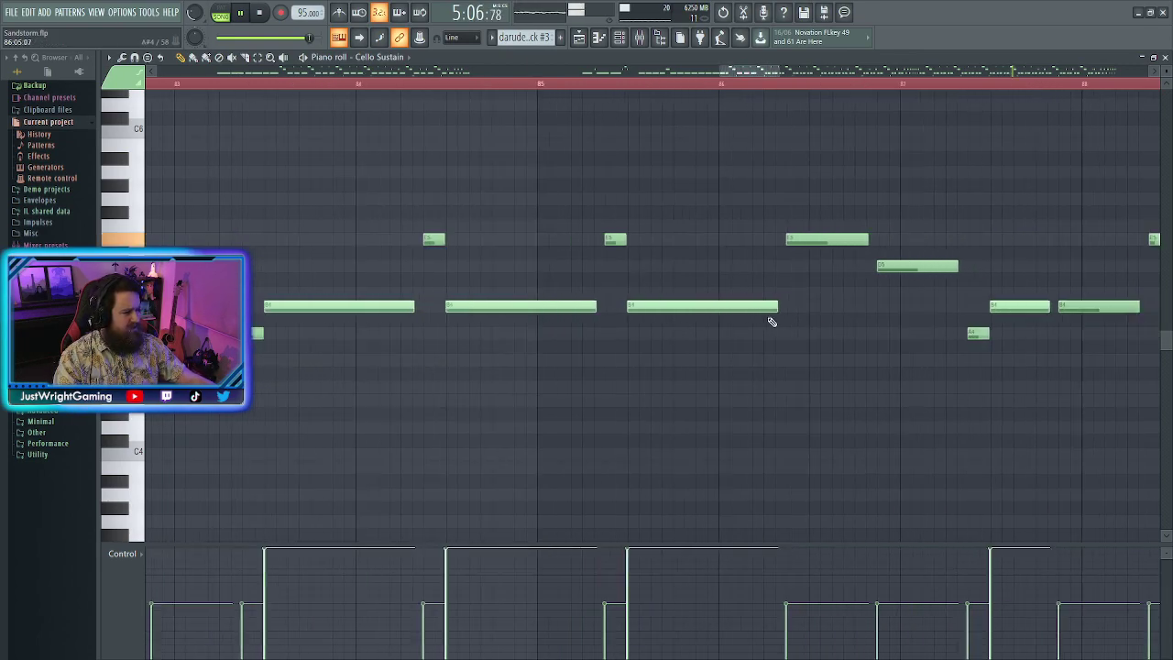
Delete the second B4 note in bars 87 and 88, and extend each bar's first B4 almost to the following E5
scroll(713, 89, "up", 2)
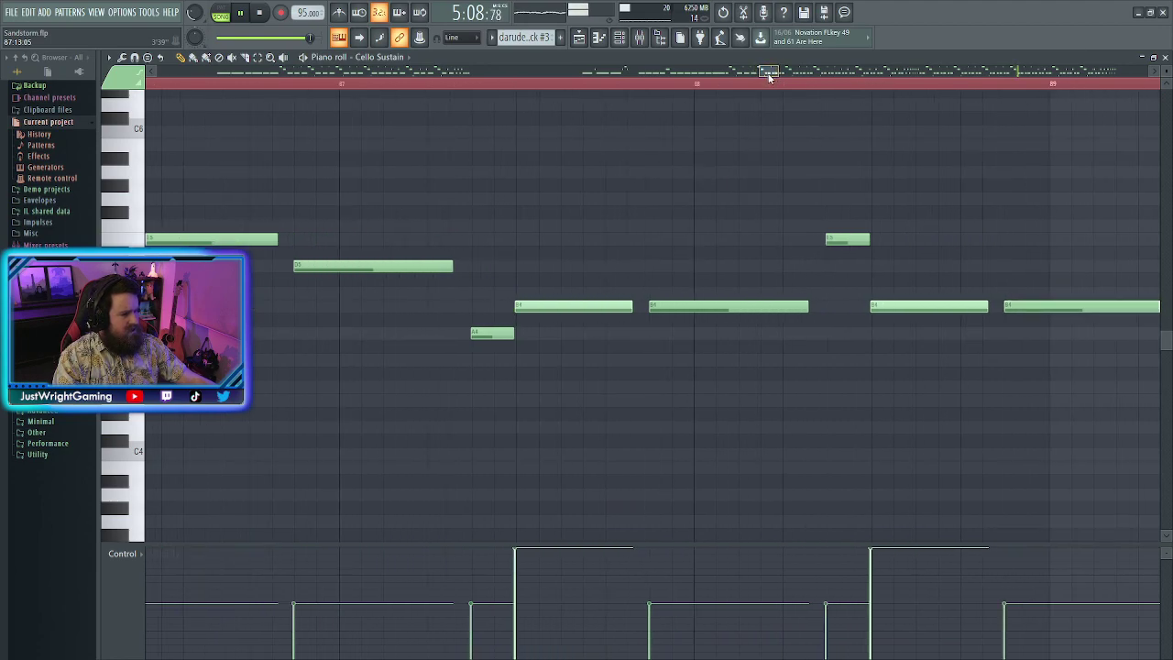
right_click(505, 295)
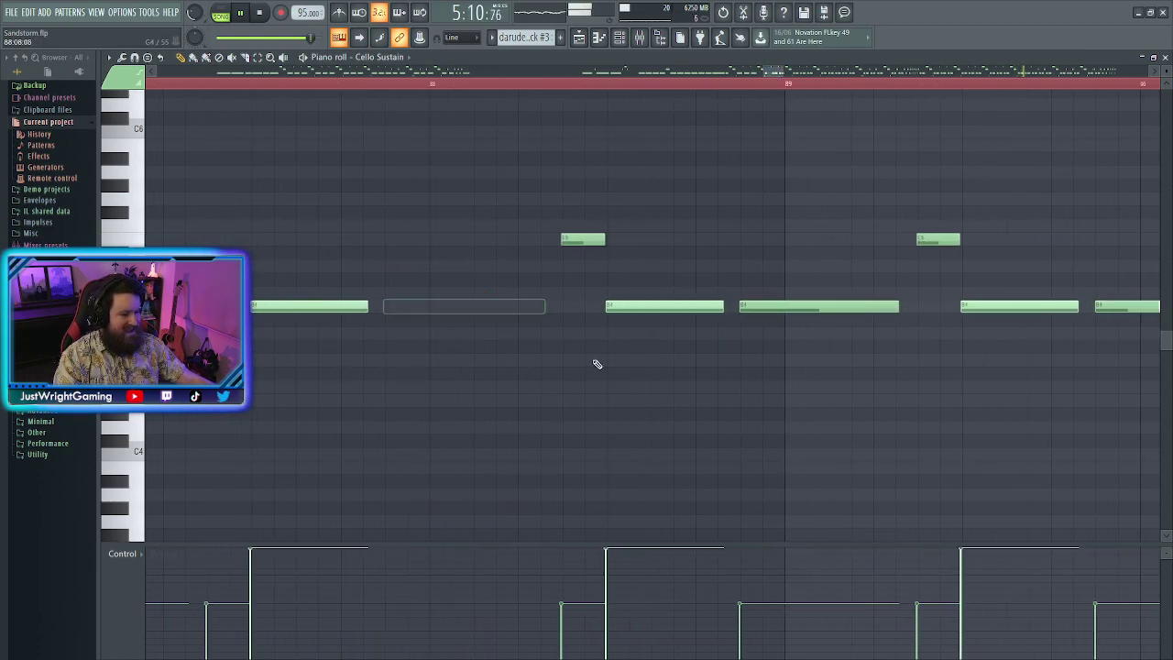
right_click(819, 305)
left_click_drag(319, 286, 729, 409)
left_click_drag(722, 311, 904, 306)
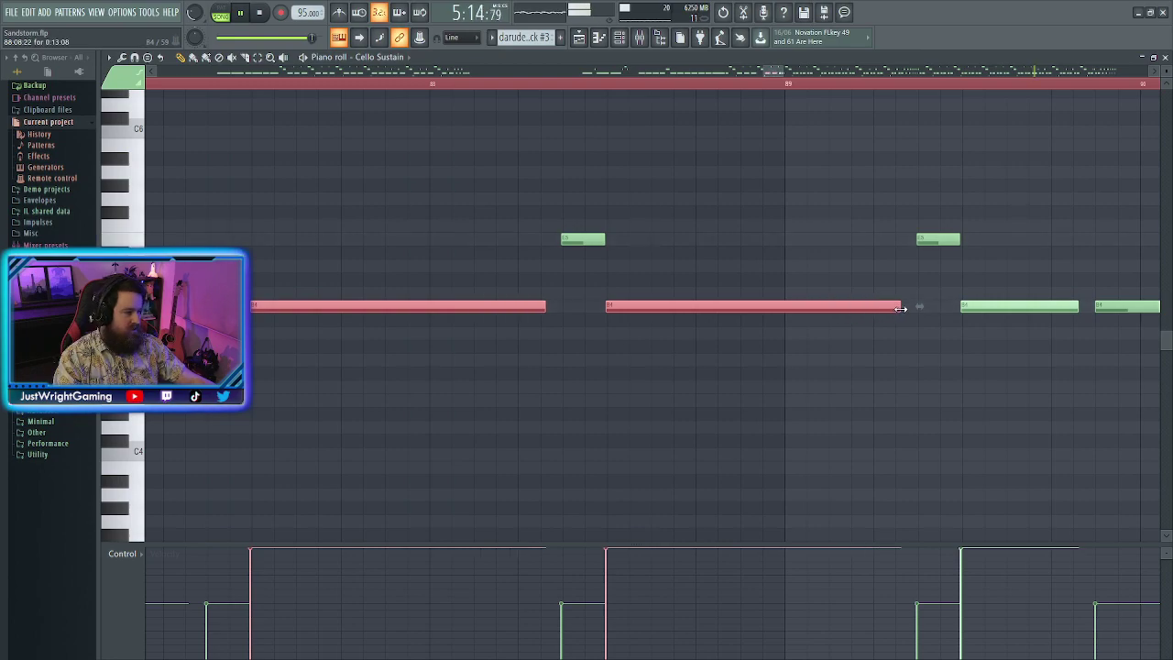
Delete the second B4 note in bars 89, 91 and 92, and extend the remaining B4 notes almost to the following E5
scroll(733, 358, "down", 4)
scroll(748, 318, "up", 3)
left_click(531, 291)
right_click(516, 306)
right_click(866, 305)
right_click(1068, 305)
left_click_drag(414, 289, 1041, 321)
left_click_drag(818, 306, 917, 307)
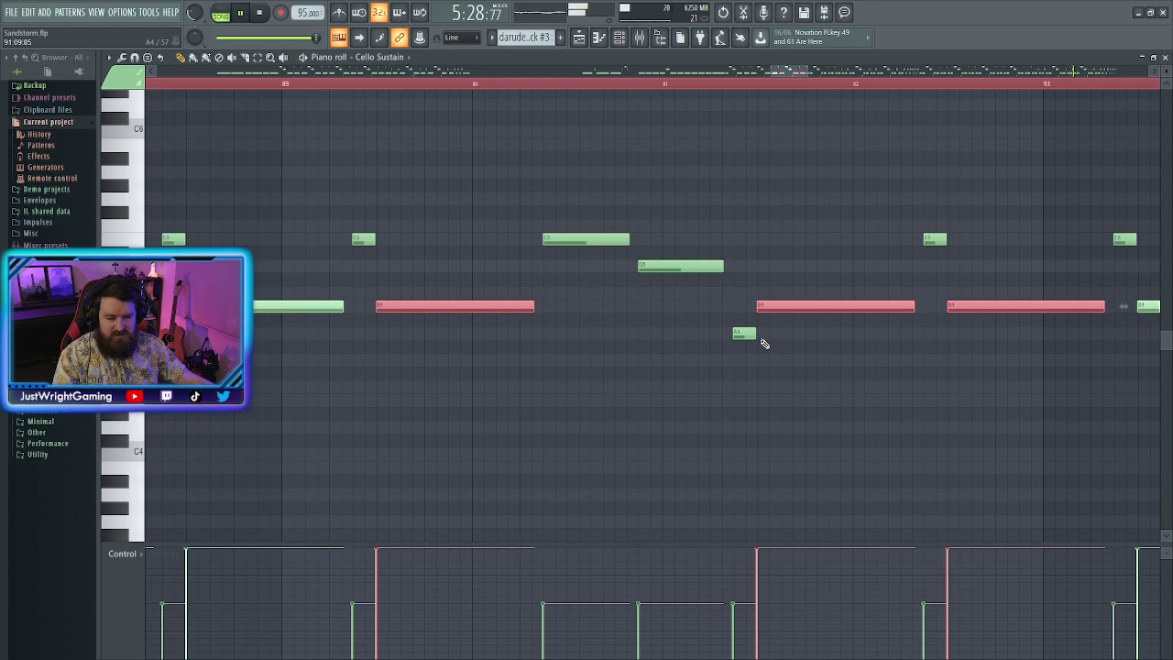
Delete the second B4 note in bars 93, 95 and 96, and extend the remaining B4 notes almost to the following E5
left_click_drag(785, 72, 820, 81)
right_click(524, 310)
right_click(876, 309)
right_click(1075, 305)
left_click_drag(429, 288, 1019, 315)
left_click_drag(872, 306, 940, 296)
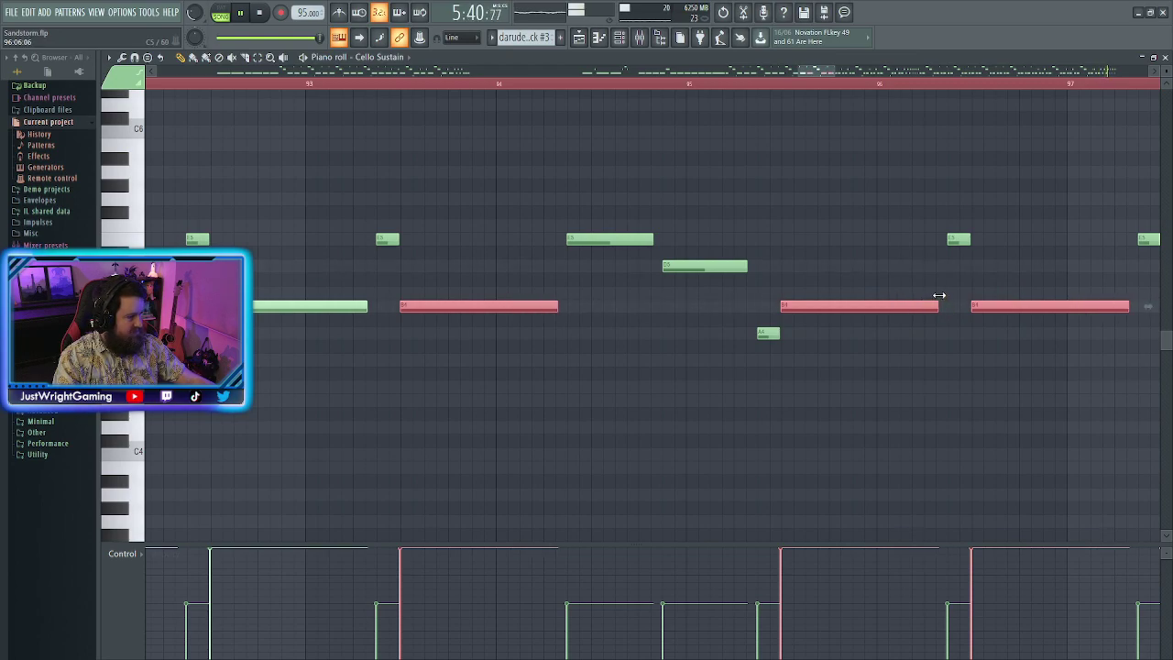
Delete the second B4 note in bars 97, 98 and 99, and replace bar 99's two short D5 notes with one longer D5
scroll(916, 325, "down", 3)
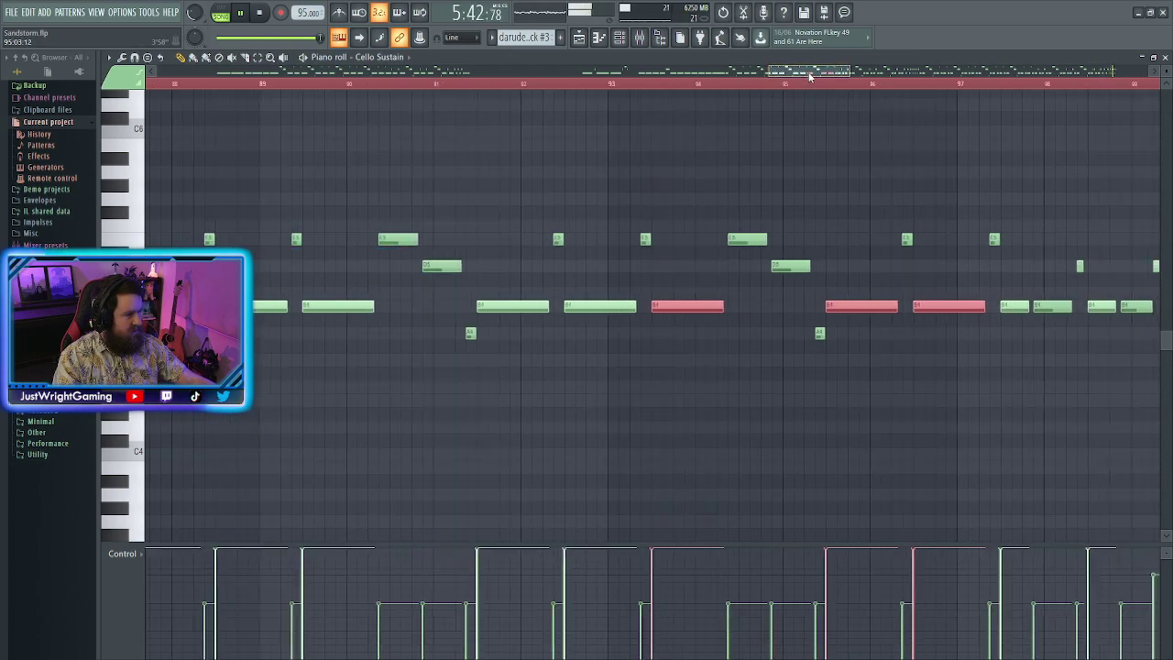
scroll(642, 314, "up", 2)
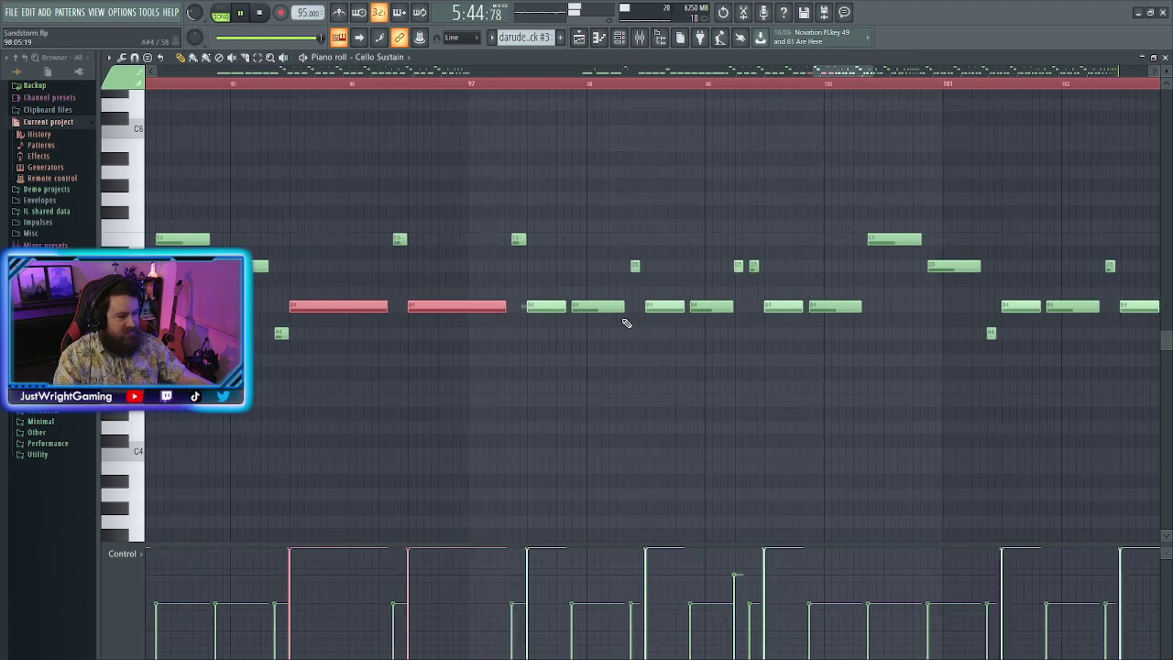
scroll(683, 313, "up", 1)
right_click(566, 306)
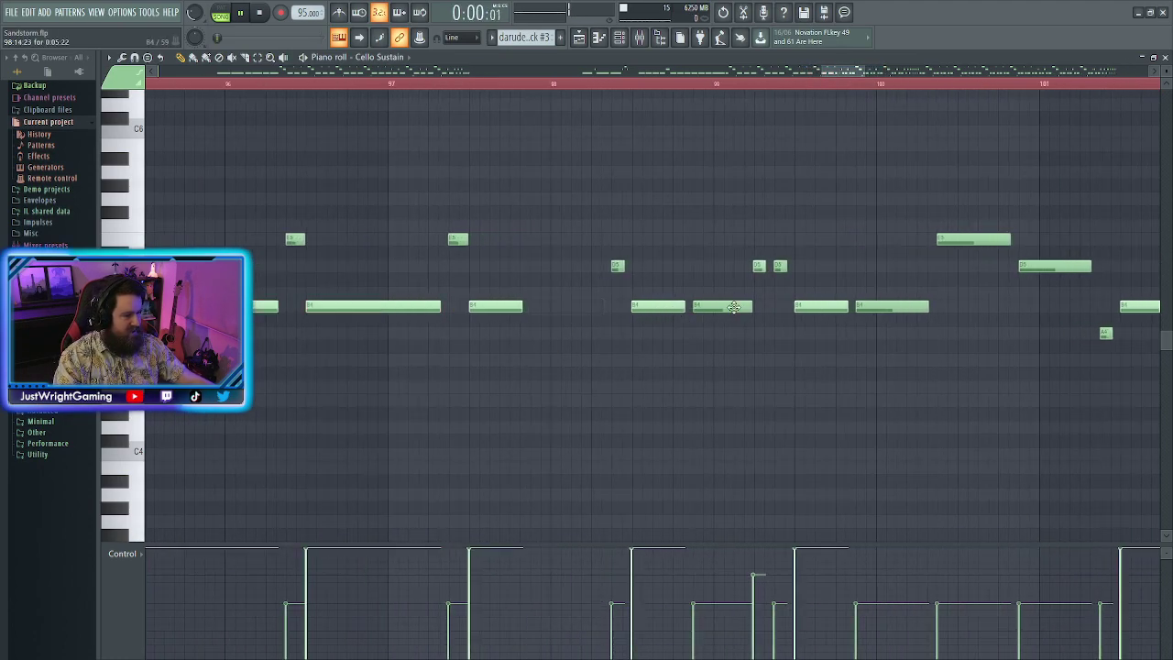
right_click(722, 306)
right_click(892, 306)
right_click(780, 265)
left_click_drag(765, 266, 796, 266)
Extend the remaining B4 notes in bars 97, 98 and 99 together so the last ends just before the following E5
left_click(523, 307)
left_click_drag(481, 347, 930, 306)
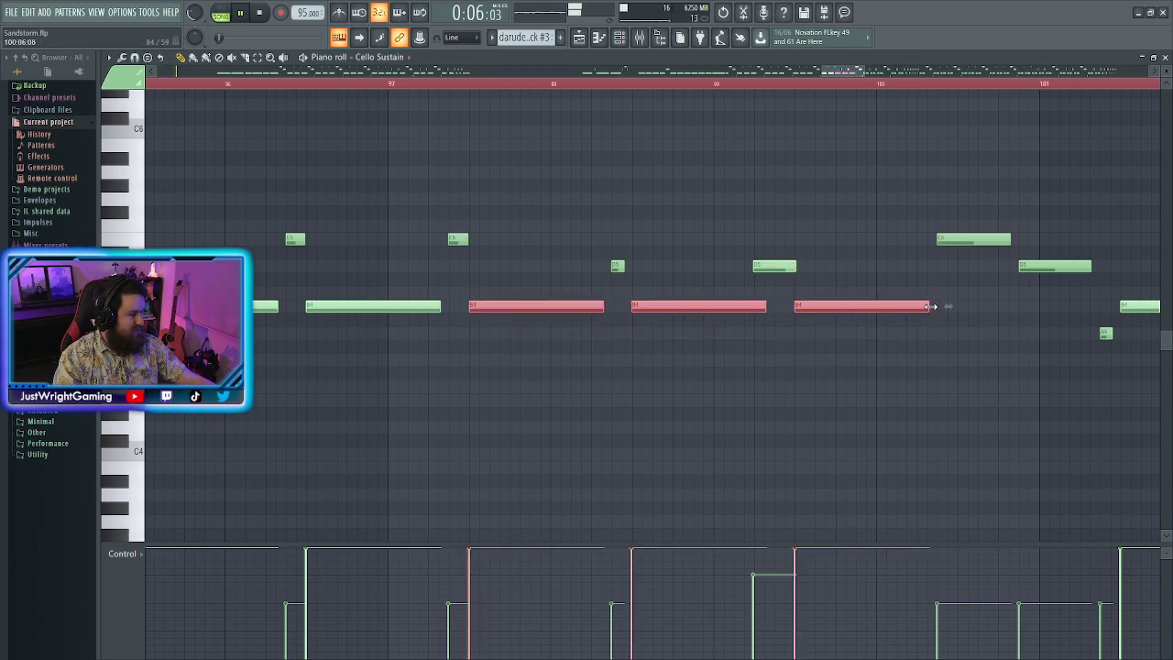
scroll(884, 320, "down", 5)
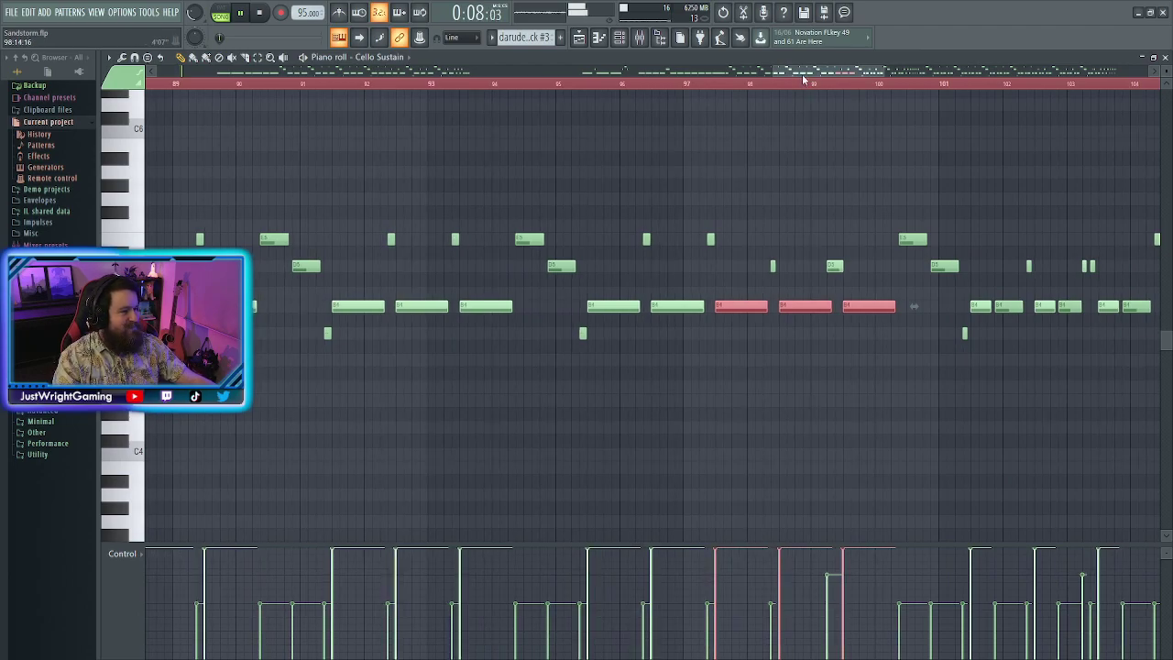
left_click_drag(808, 72, 846, 80)
left_click(855, 388)
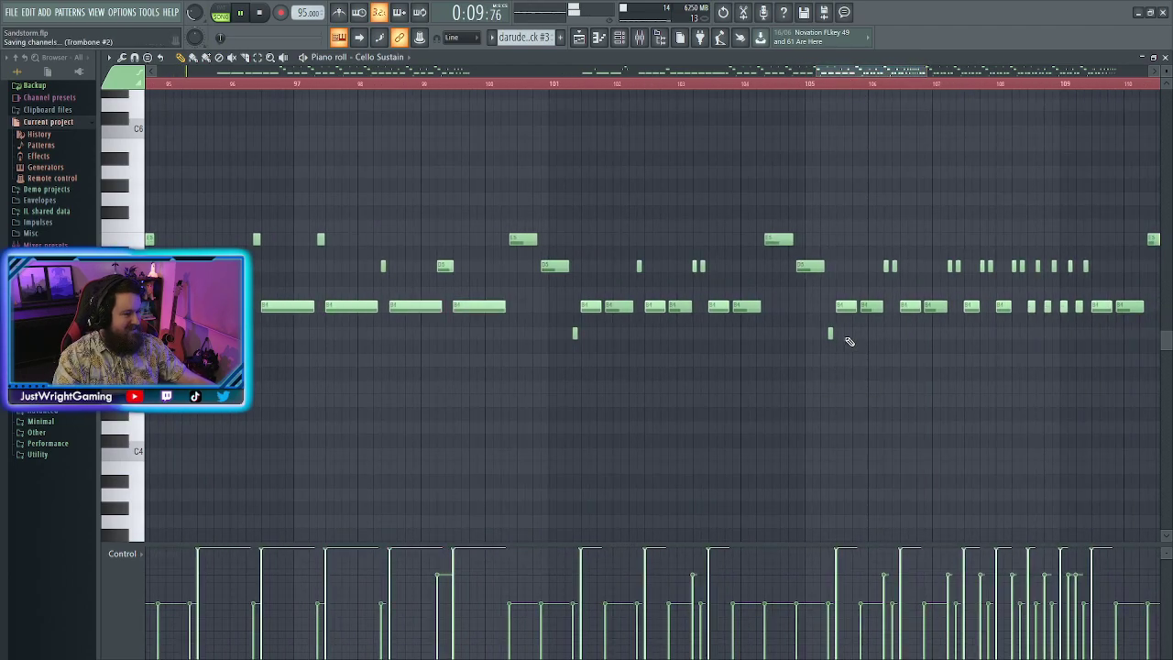
Delete the second short D5 in bar 103 and lengthen the first D5 to cover its place
scroll(833, 333, "up", 3)
right_click(595, 265)
left_click_drag(583, 265, 600, 269)
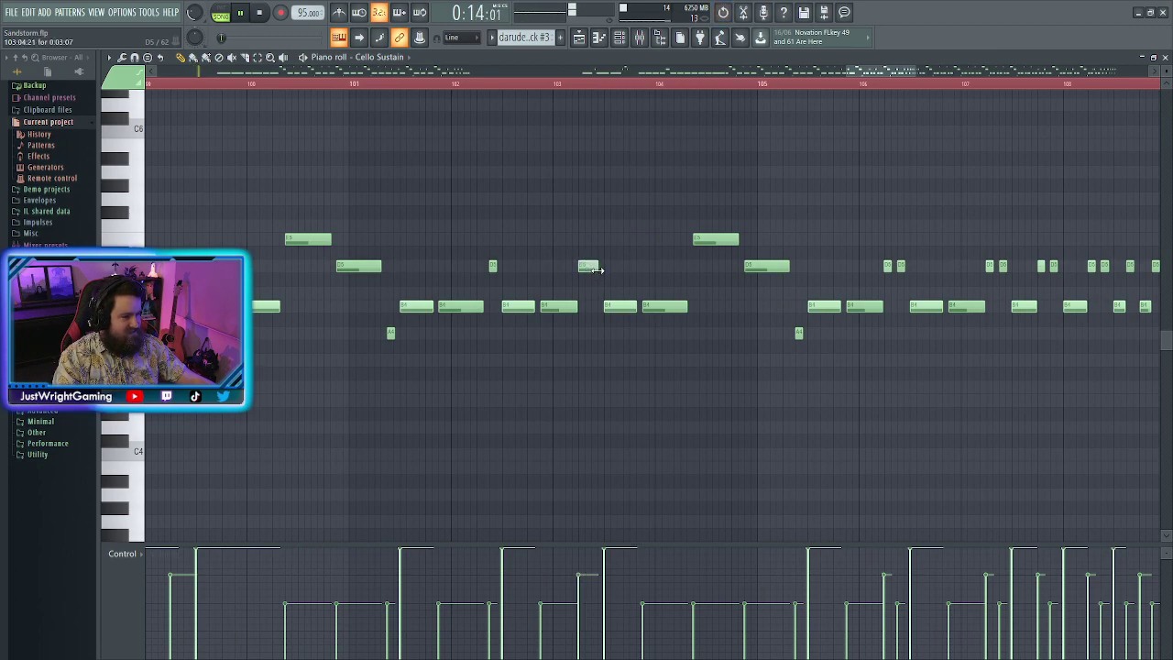
Delete the second B4 note in bars 101, 102 and 103, and extend the remaining B4 notes equally so bar 102's ends just before the D5
right_click(460, 306)
right_click(559, 306)
right_click(664, 306)
left_click_drag(433, 300, 673, 355)
left_click_drag(637, 307, 675, 308)
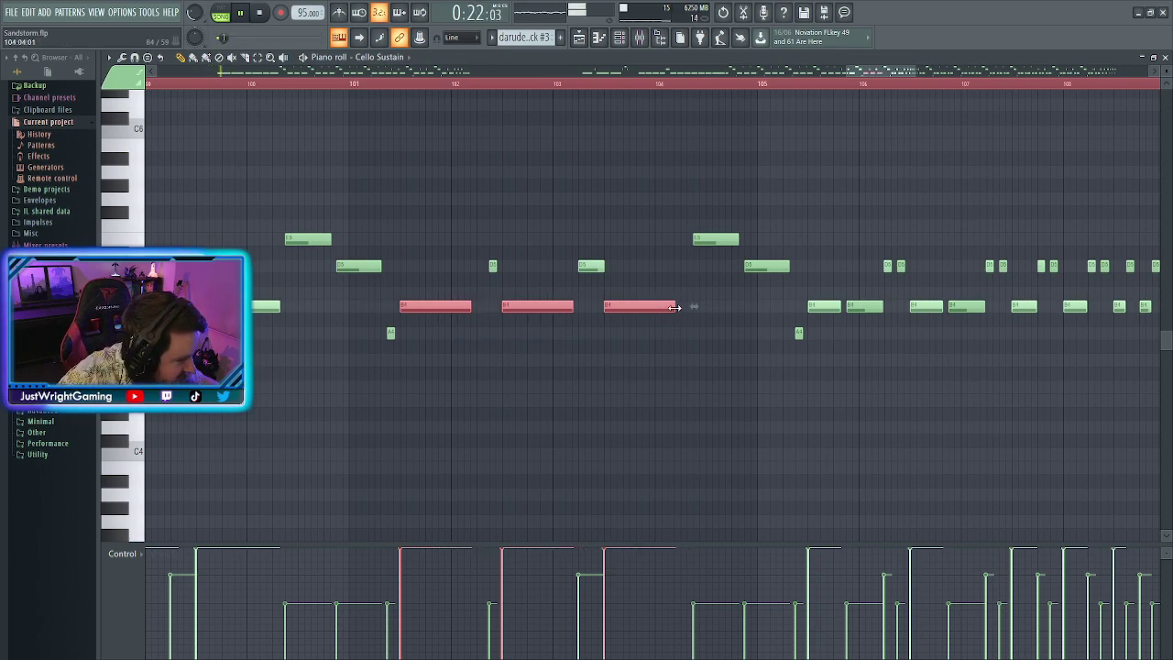
right_click(604, 405)
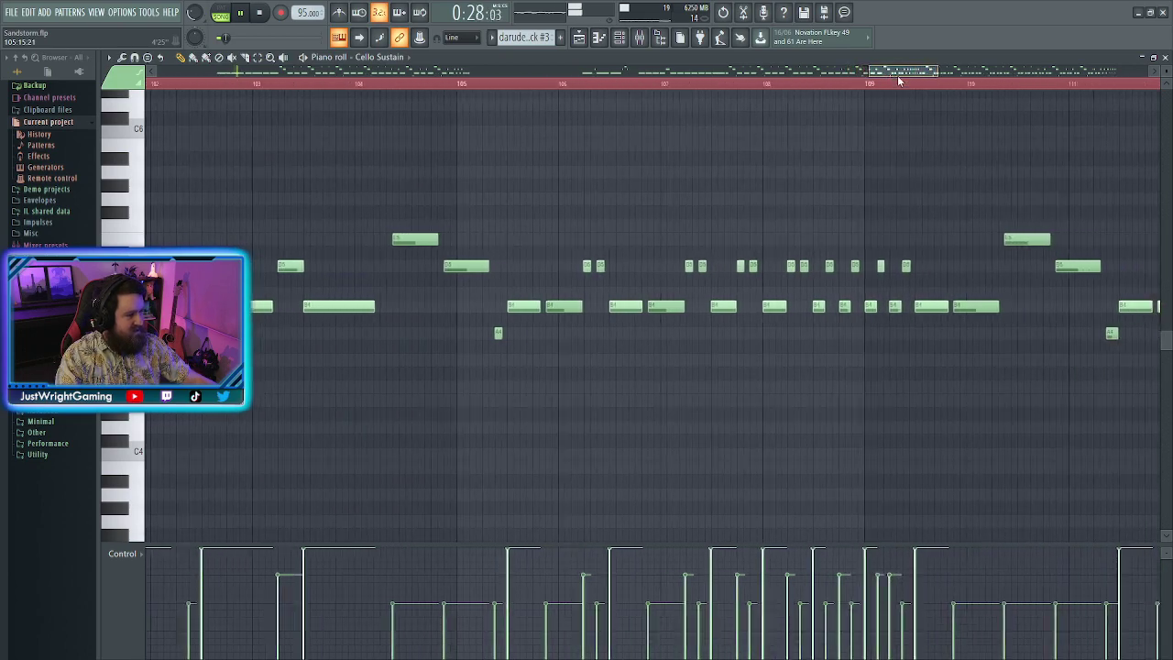
Delete the second B4 note in bars 105 and 106, and extend each first B4 almost to the following D5
right_click(445, 306)
right_click(547, 306)
left_click_drag(525, 307, 562, 308)
right_click(568, 309)
Delete the second D5 of each pair in bars 106 to 108, and extend the four remaining D5 notes almost to the following B4
right_click(481, 266)
right_click(583, 266)
right_click(684, 265)
left_click_drag(440, 235, 681, 283)
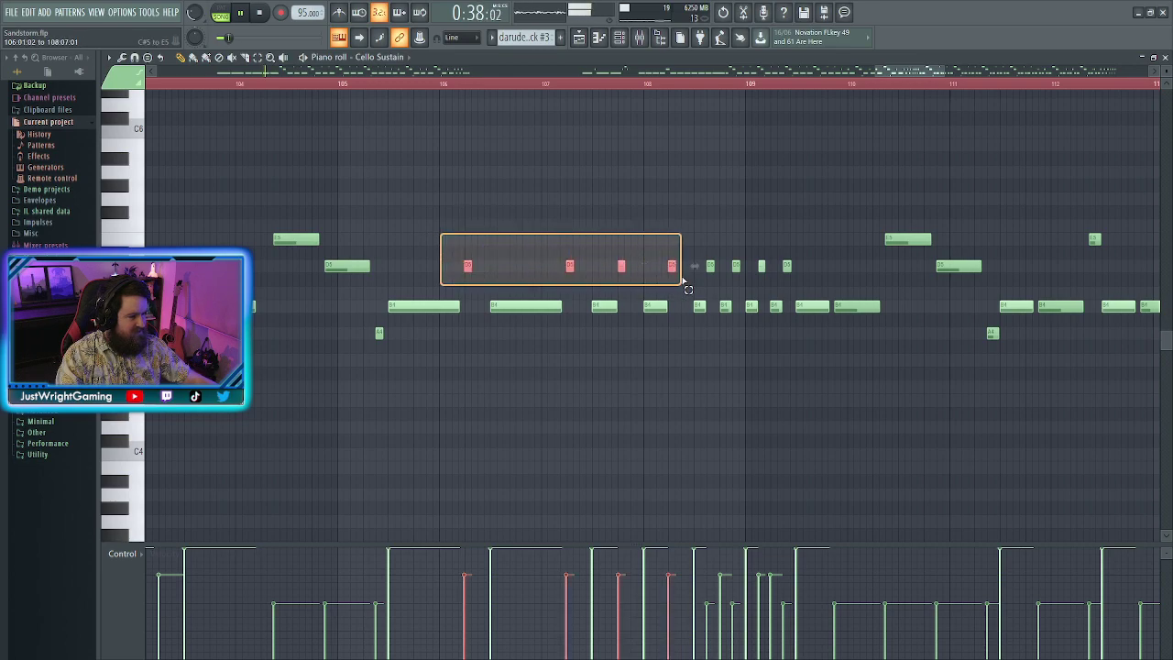
scroll(526, 275, "up", 4)
left_click_drag(609, 267, 642, 272)
left_click(609, 376)
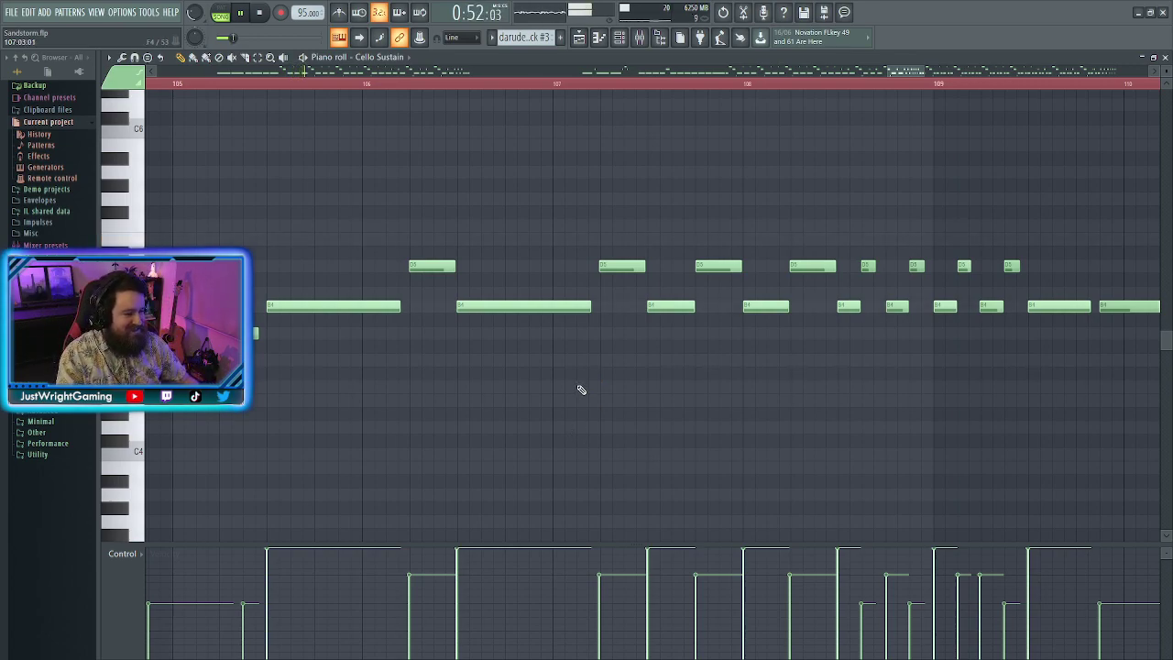
Delete the four short D5 notes in bars 108 and 109, and extend the four short B4 notes to meet each other
left_click_drag(911, 75, 925, 81)
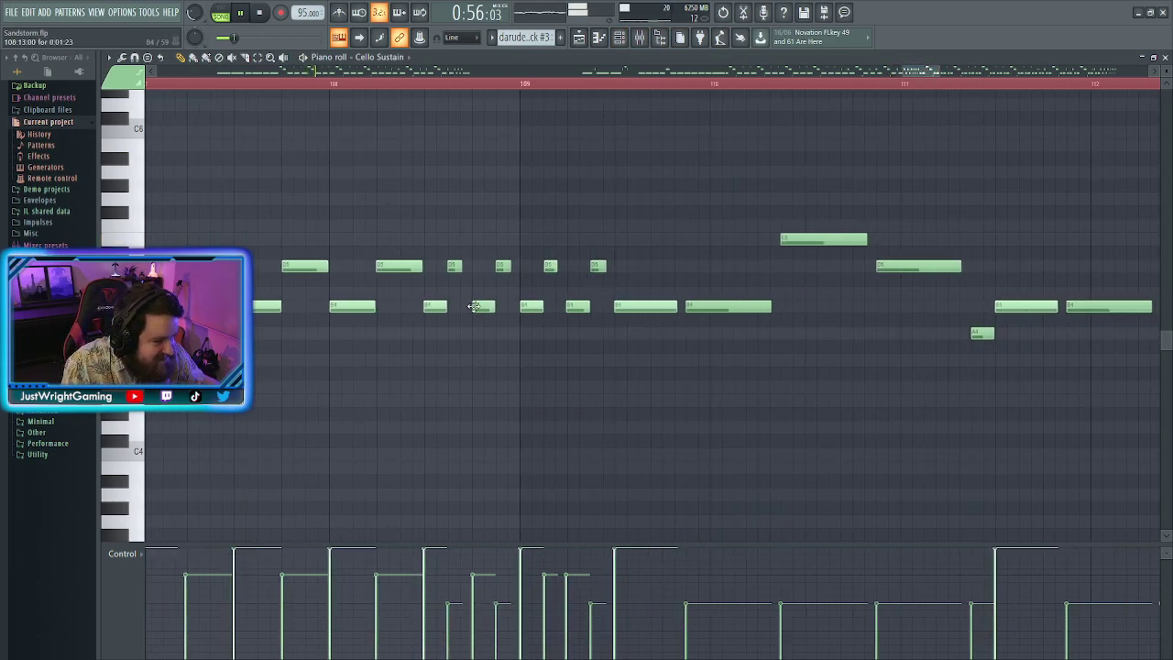
right_click(454, 264)
right_click(502, 264)
right_click(598, 265)
right_click(550, 265)
left_click_drag(447, 302, 611, 310)
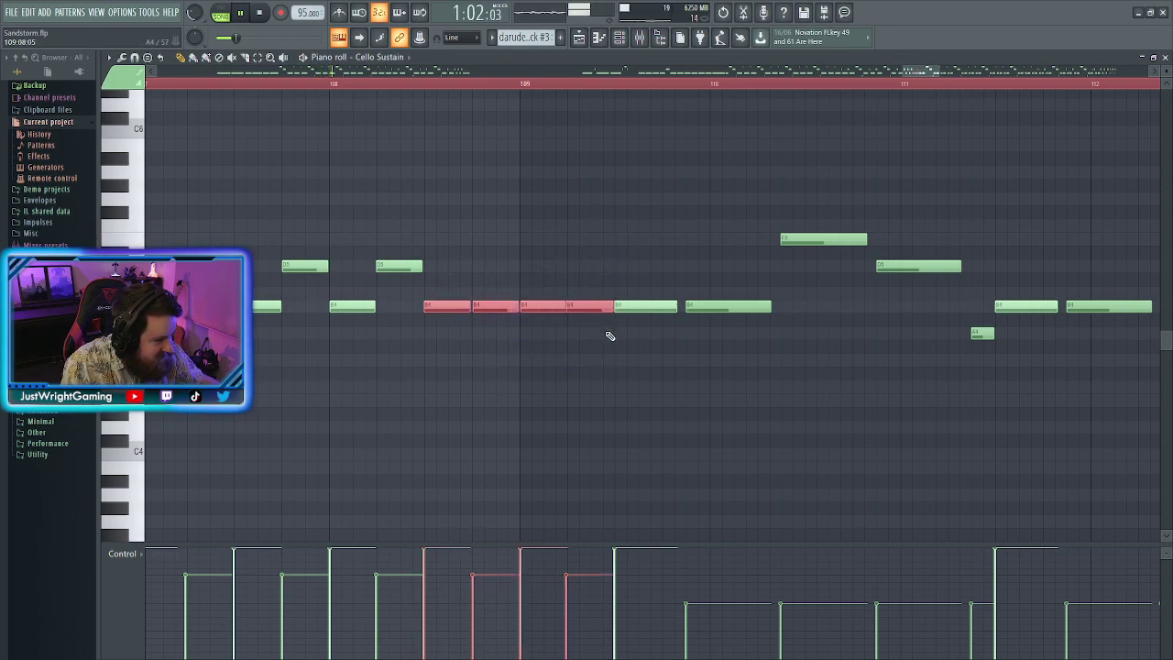
Delete the second B4 note in bars 111, 112 and 113, and extend the remaining B4 notes almost to the following E5
scroll(678, 339, "down", 2)
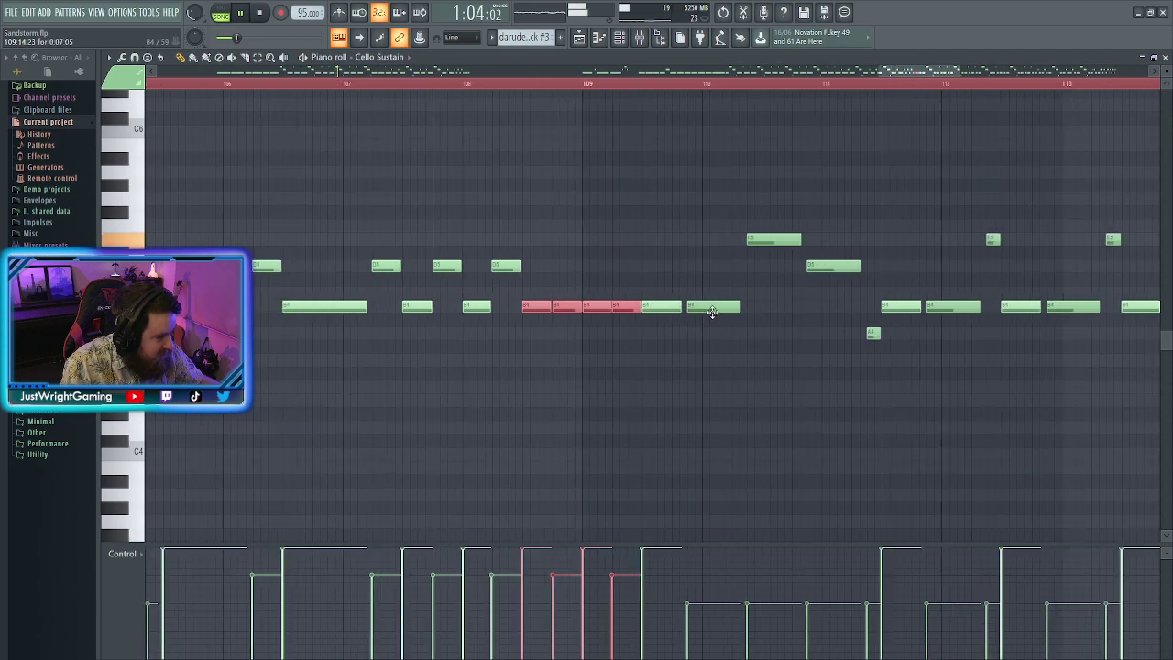
right_click(623, 305)
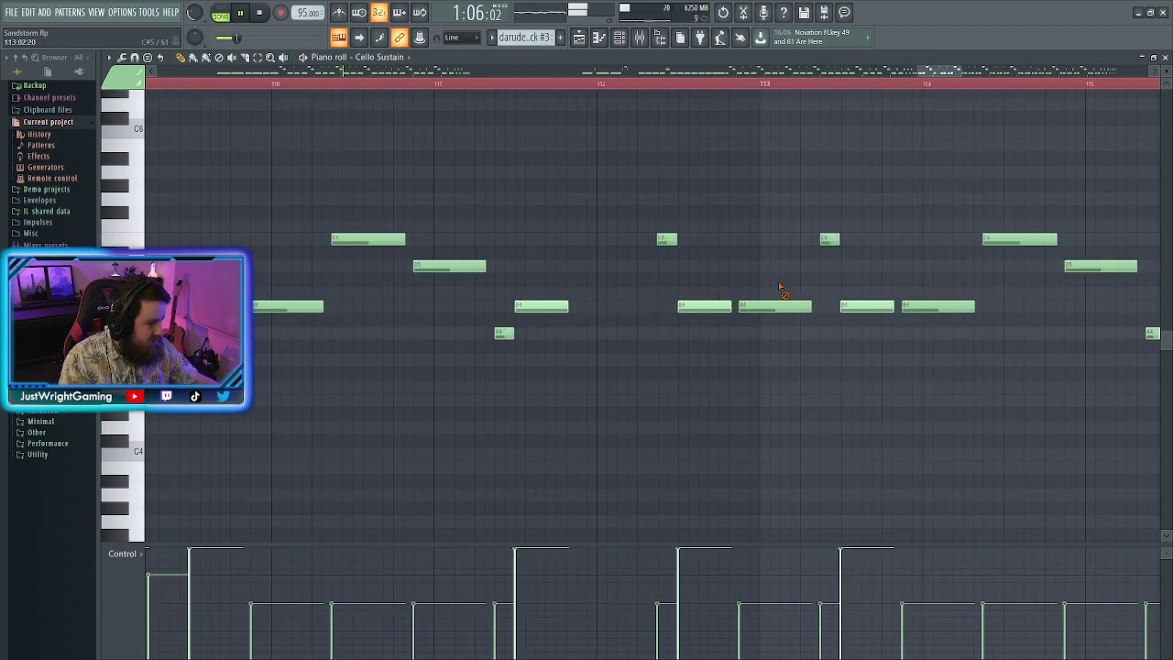
right_click(780, 305)
right_click(937, 305)
left_click_drag(557, 273, 960, 339)
left_click_drag(893, 306, 974, 314)
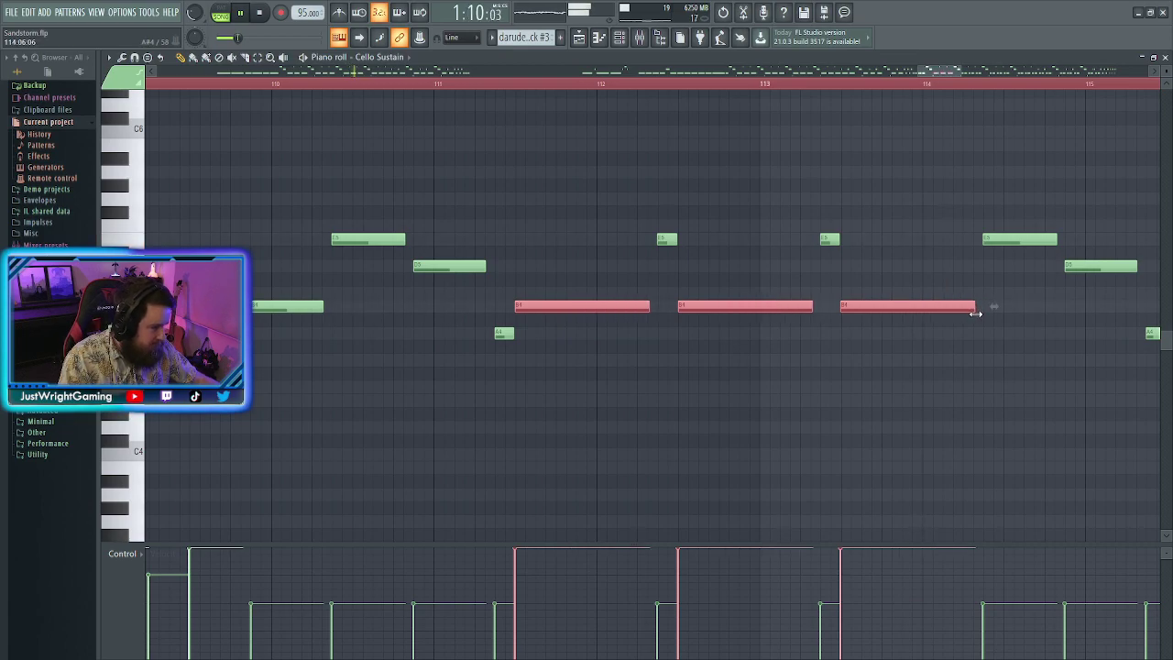
Delete the second B4 note in bars 115, 116 and 117, and extend the remaining B4 notes almost to the following E5
scroll(944, 357, "down", 3)
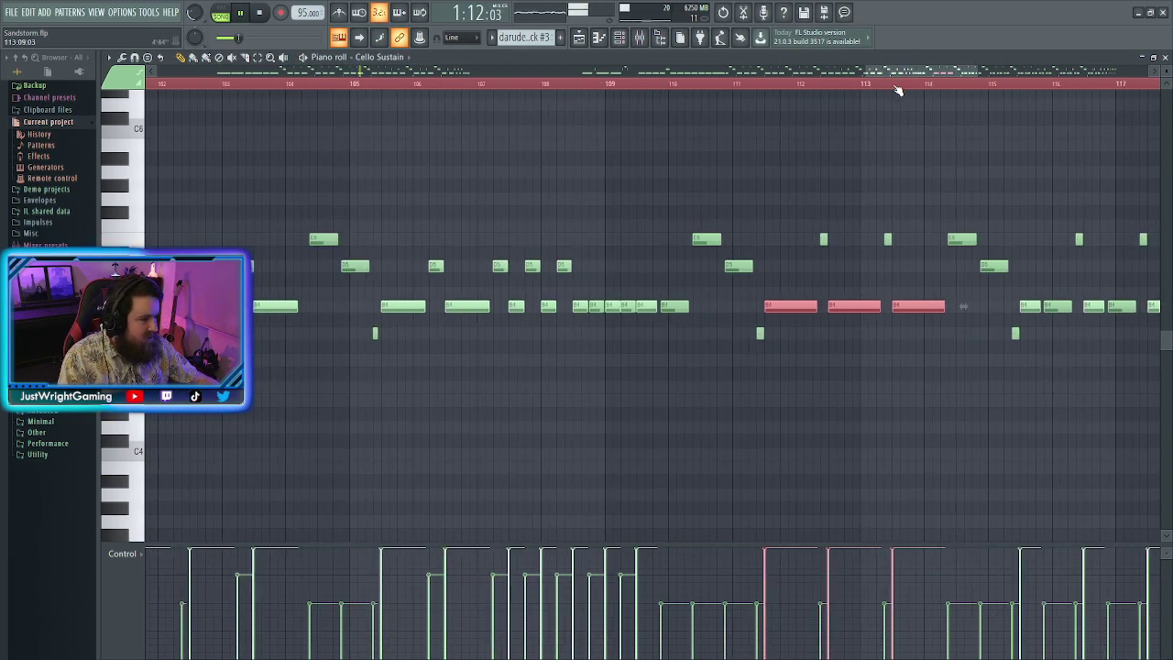
left_click_drag(899, 72, 940, 73)
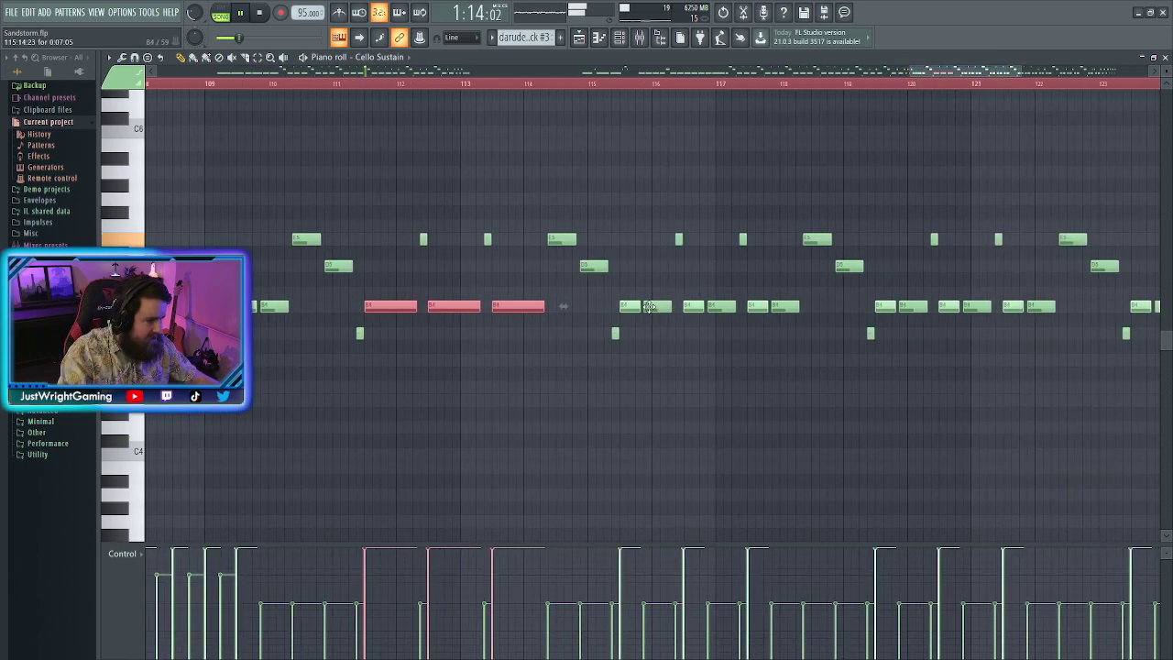
right_click(677, 292)
right_click(657, 307)
right_click(721, 306)
right_click(785, 306)
left_click_drag(644, 290, 811, 350)
left_click_drag(763, 306, 795, 306)
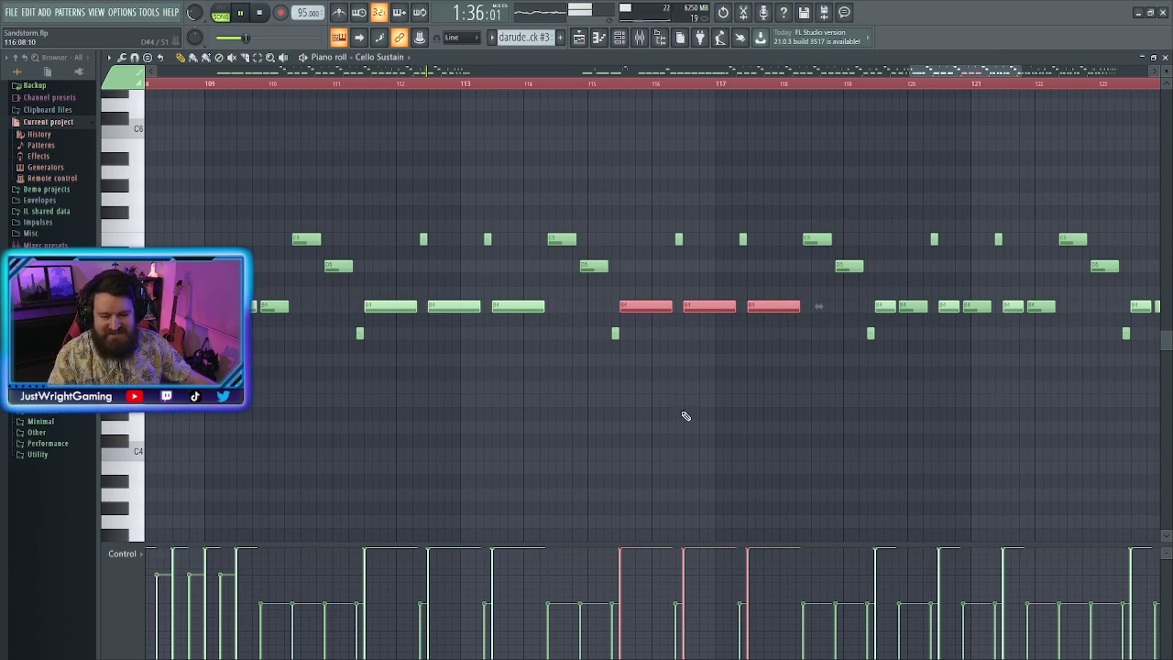
left_click(860, 388)
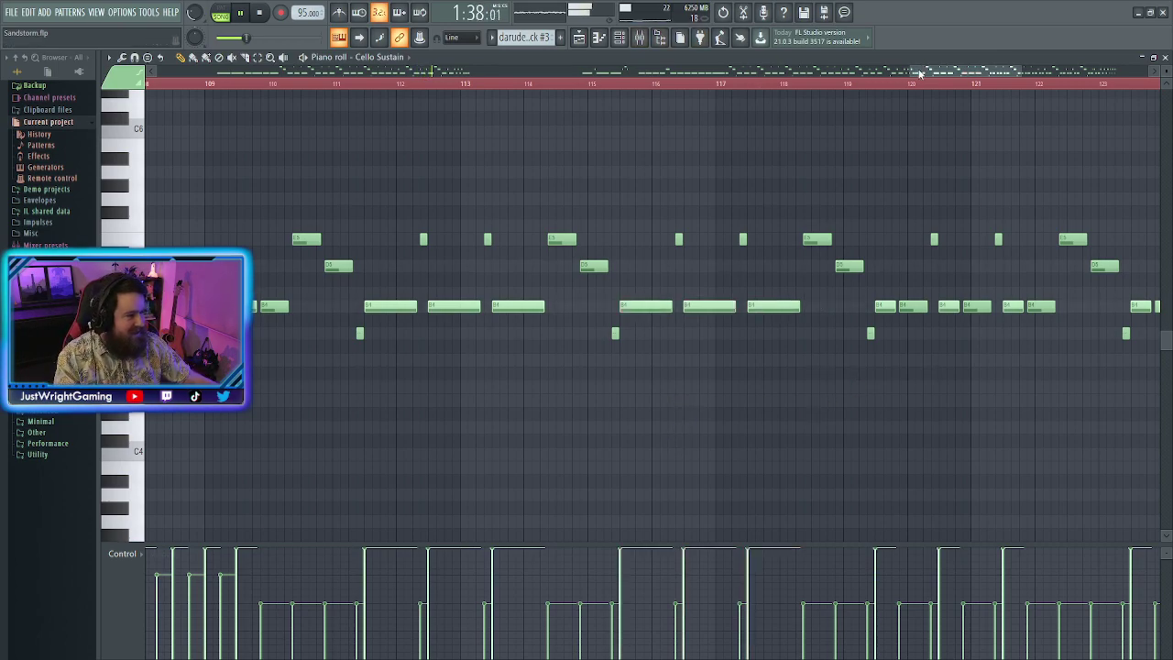
Delete the second B4 note in bars 119, 120 and 121, and extend the remaining B4 notes almost to the following E5
scroll(974, 82, "up", 2)
scroll(604, 378, "up", 1)
right_click(376, 306)
right_click(542, 306)
right_click(703, 306)
left_click_drag(331, 303, 742, 314, "ctrl")
scroll(956, 418, "down", 3)
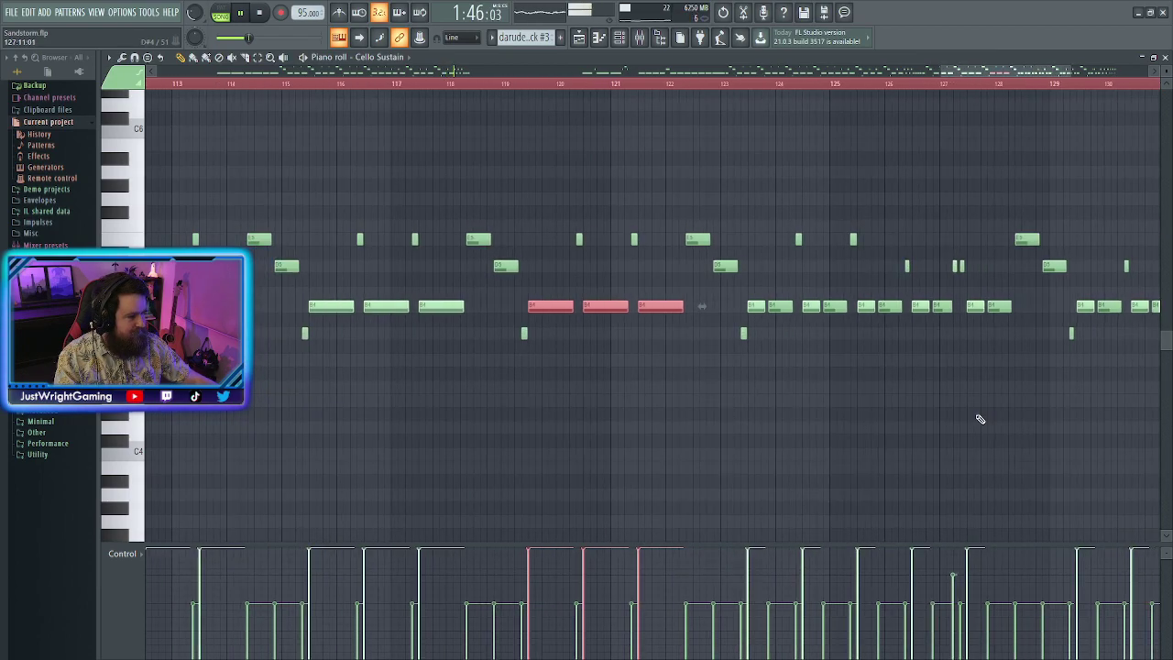
left_click(1029, 406)
Delete the second B4 note in bars 123 to 127, and extend the five remaining B4 notes together almost to the following notes
scroll(1029, 406, "up", 2)
right_click(492, 306)
right_click(600, 306)
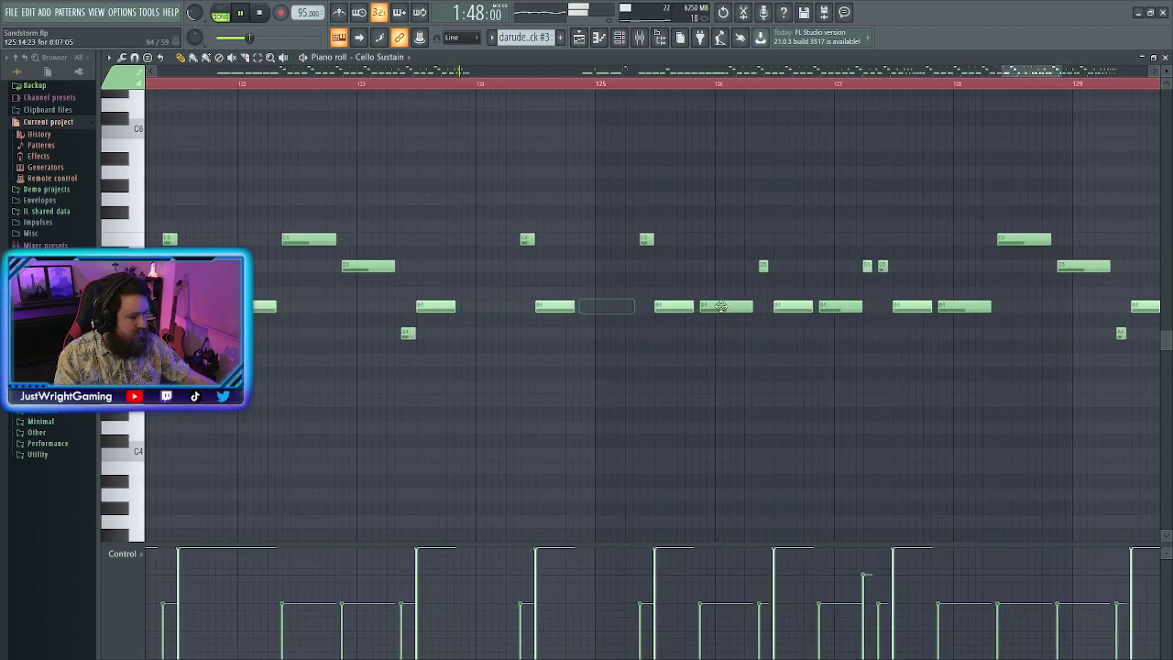
right_click(722, 309)
right_click(834, 310)
right_click(978, 309)
left_click_drag(434, 288, 999, 313)
Shorten bar 126's B4 to end before the following D5, and replace bar 127's two short D5 notes with one longer D5
scroll(562, 309, "up", 5)
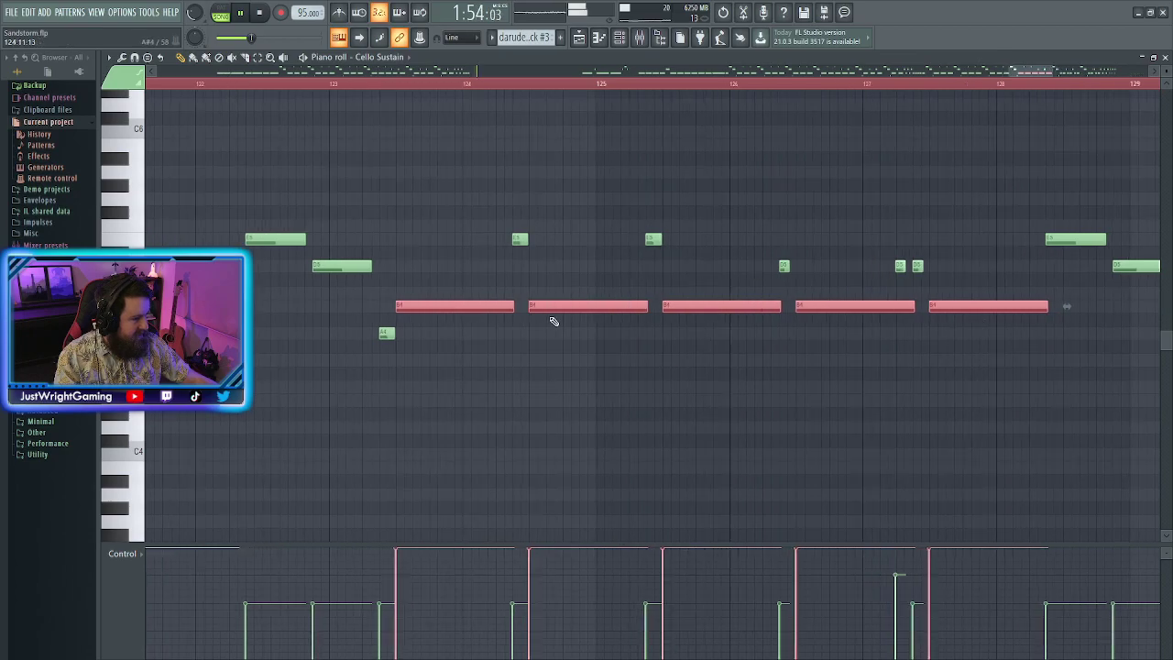
scroll(754, 367, "down", 4)
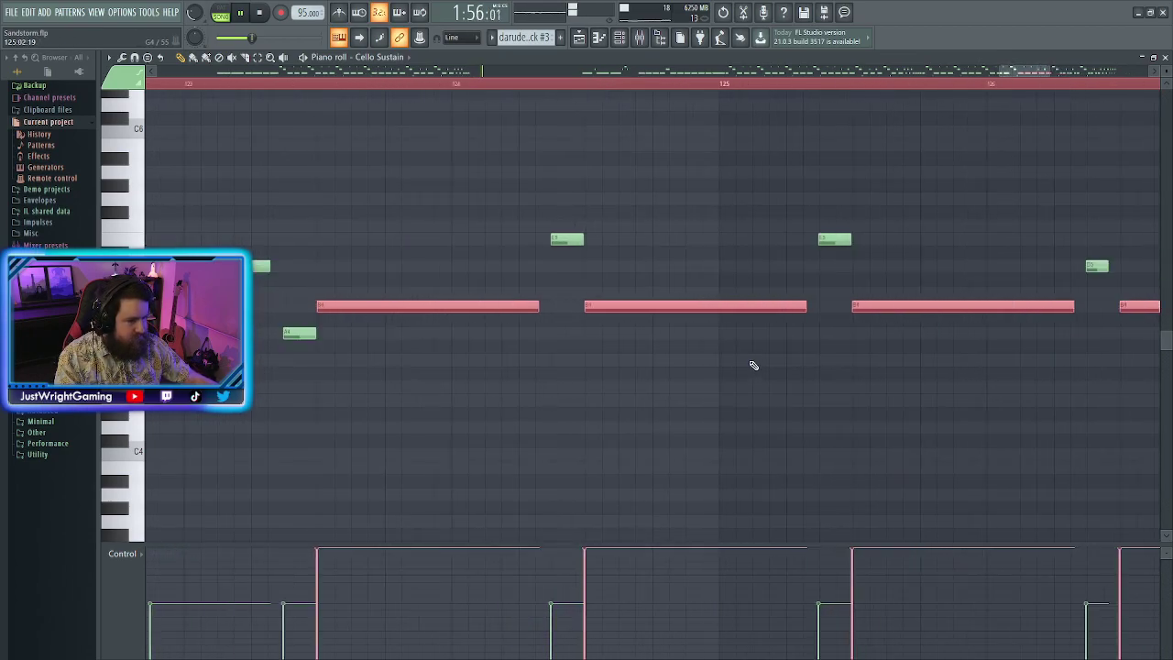
scroll(922, 340, "up", 4)
scroll(495, 288, "up", 3)
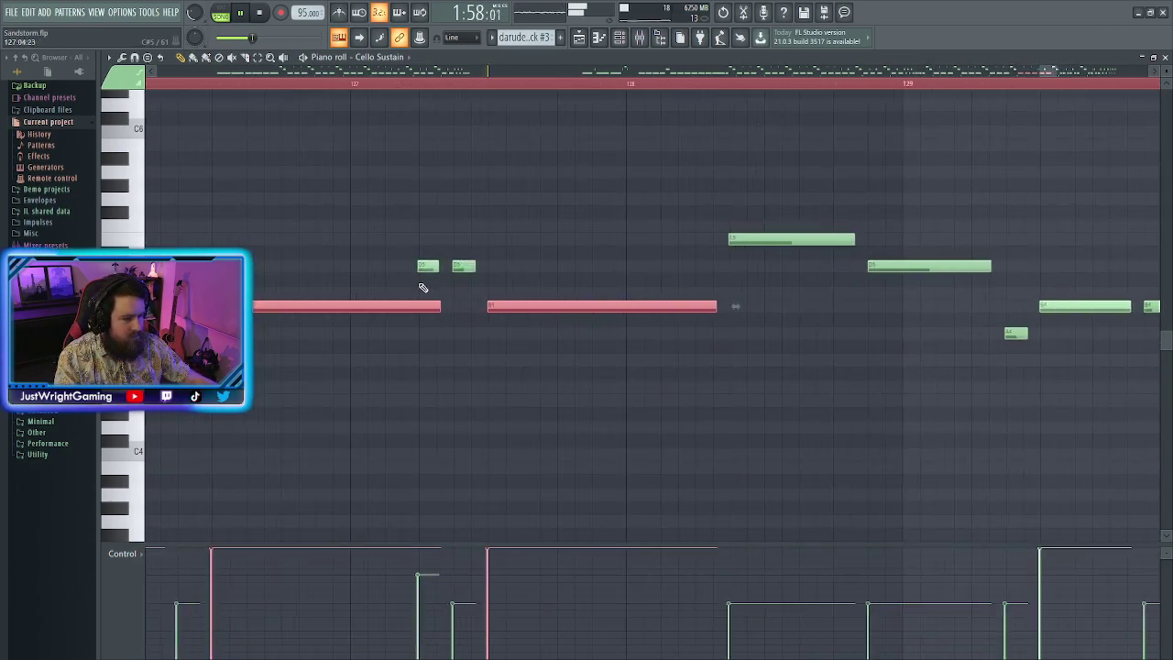
left_click(474, 328)
left_click_drag(444, 306, 397, 310)
right_click(500, 264)
left_click_drag(449, 266, 502, 266)
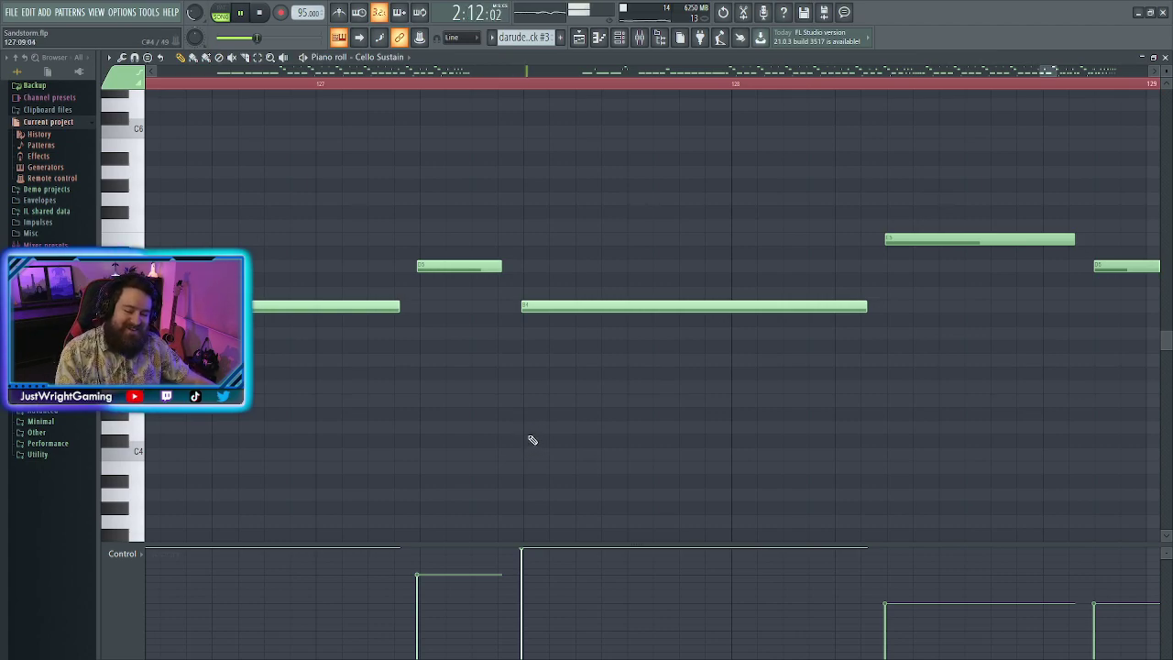
Delete the second B4 note in bars 129, 130 and 131
scroll(509, 480, "down", 4, "ctrl")
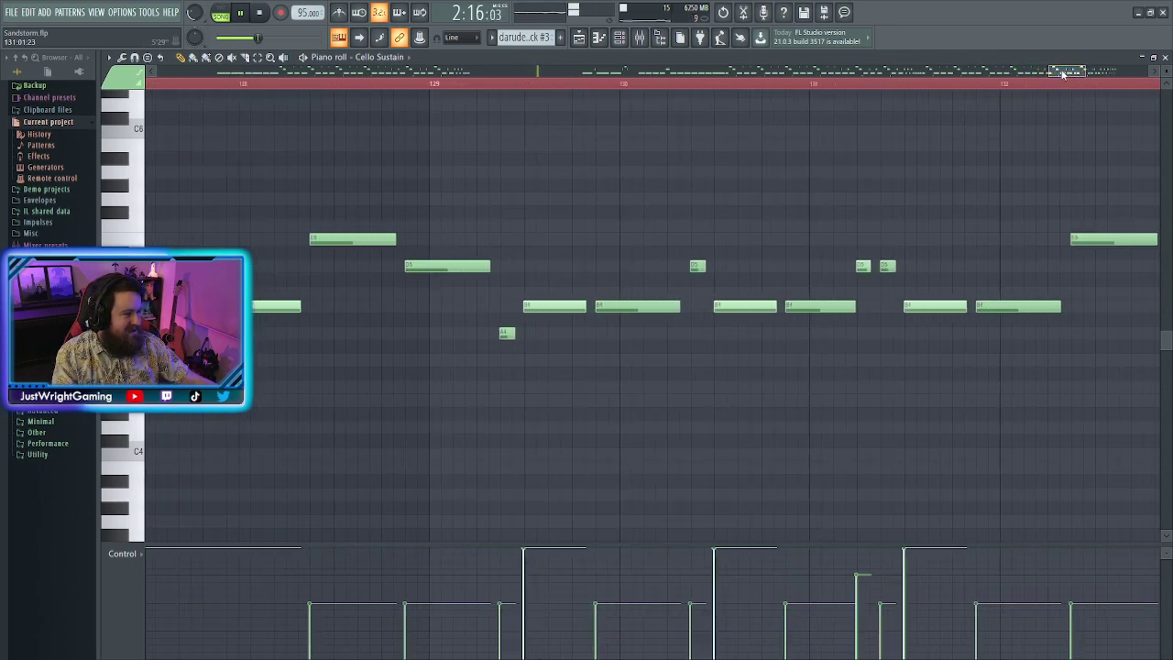
right_click(545, 306)
right_click(728, 306)
right_click(930, 307)
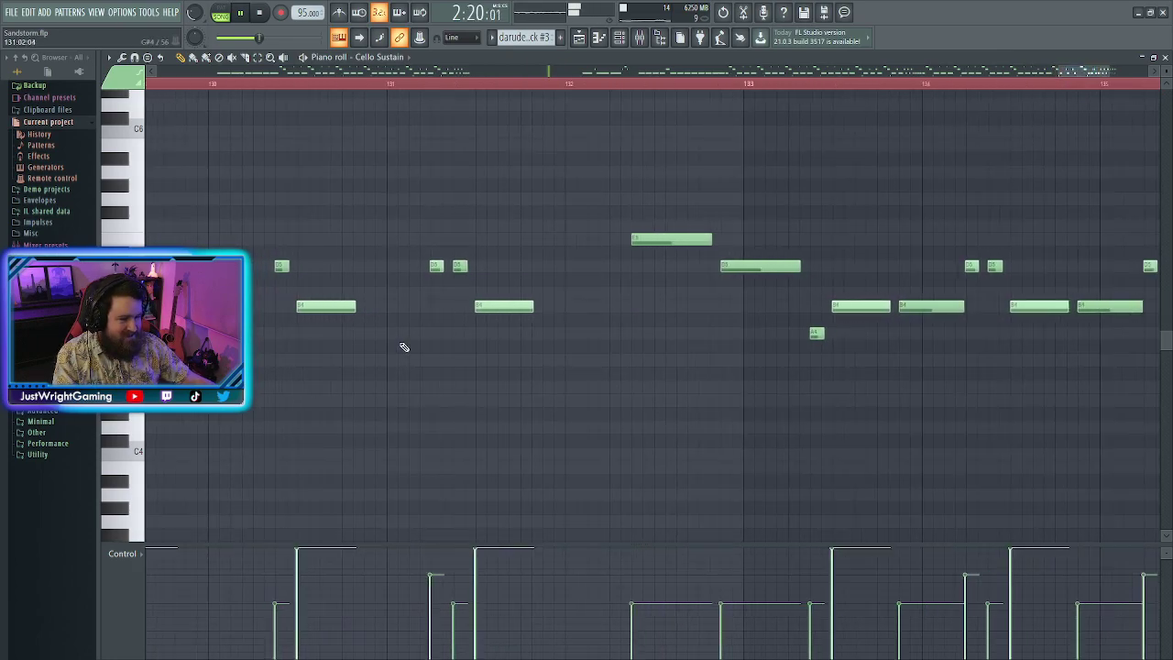
Extend the B4 notes in bars 129 to 131 towards the following notes, and merge bar 131's two short D5 notes into one
left_click_drag(275, 304, 570, 363)
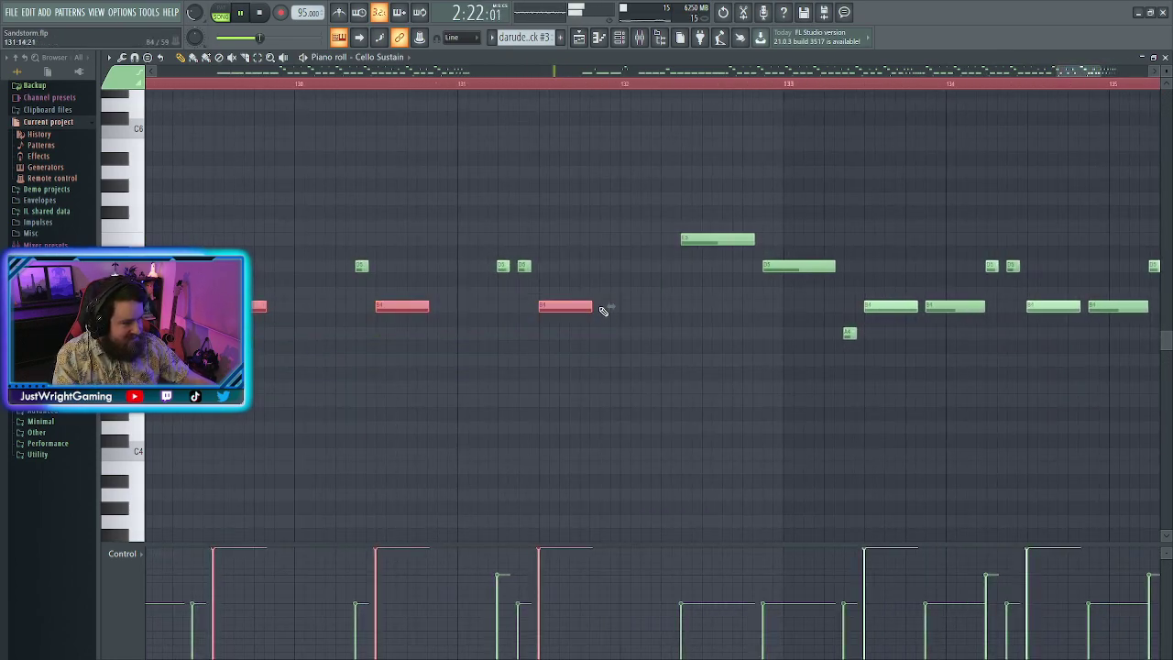
left_click_drag(593, 306, 652, 303)
left_click(349, 306)
left_click_drag(327, 305, 352, 305)
right_click(523, 265)
left_click_drag(507, 265, 518, 267)
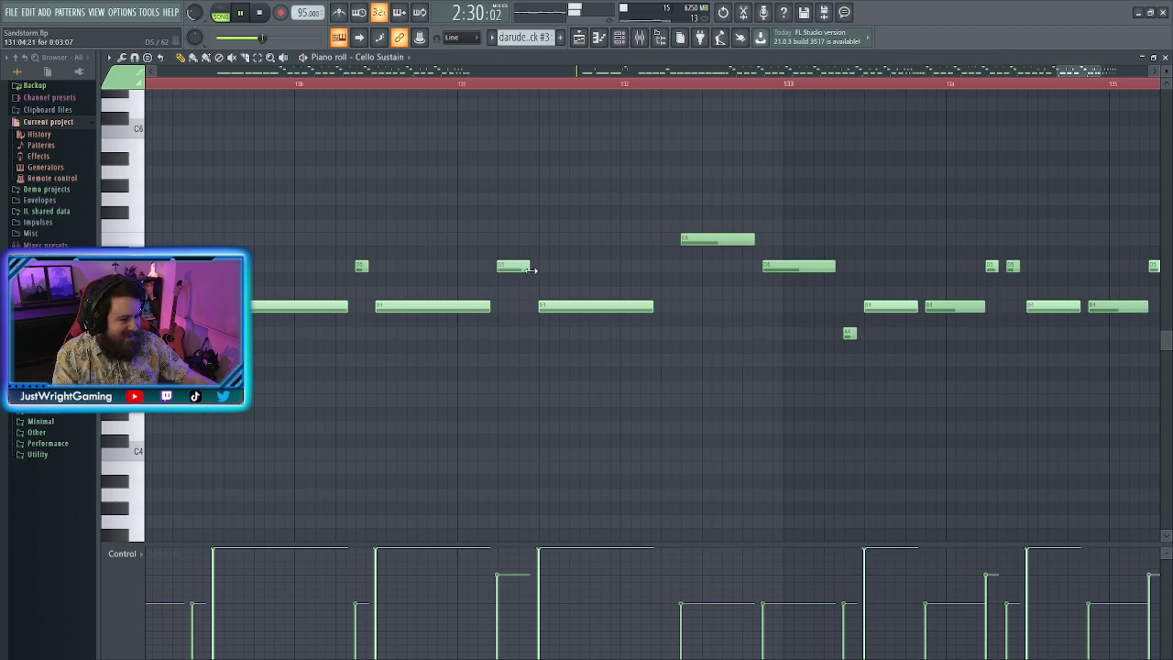
Delete the second B4 note in bars 133 and 134, and extend each first B4 almost to the following D5
scroll(730, 375, "up", 3)
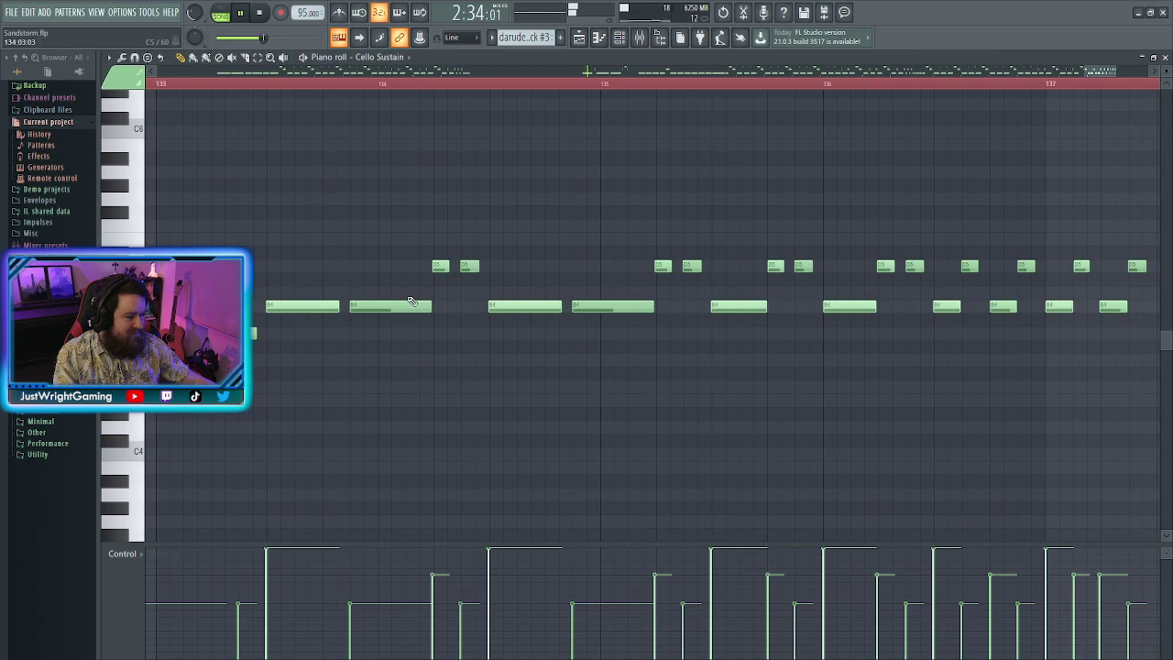
right_click(403, 305)
right_click(619, 304)
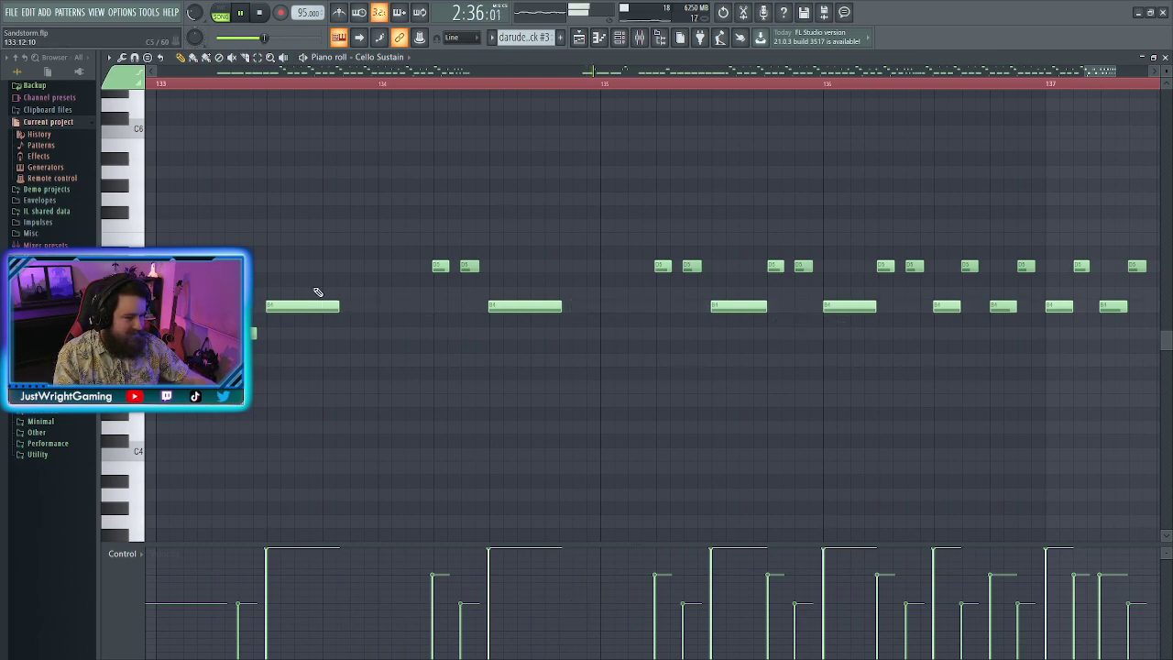
left_click_drag(322, 290, 575, 366)
left_click_drag(568, 306, 649, 318)
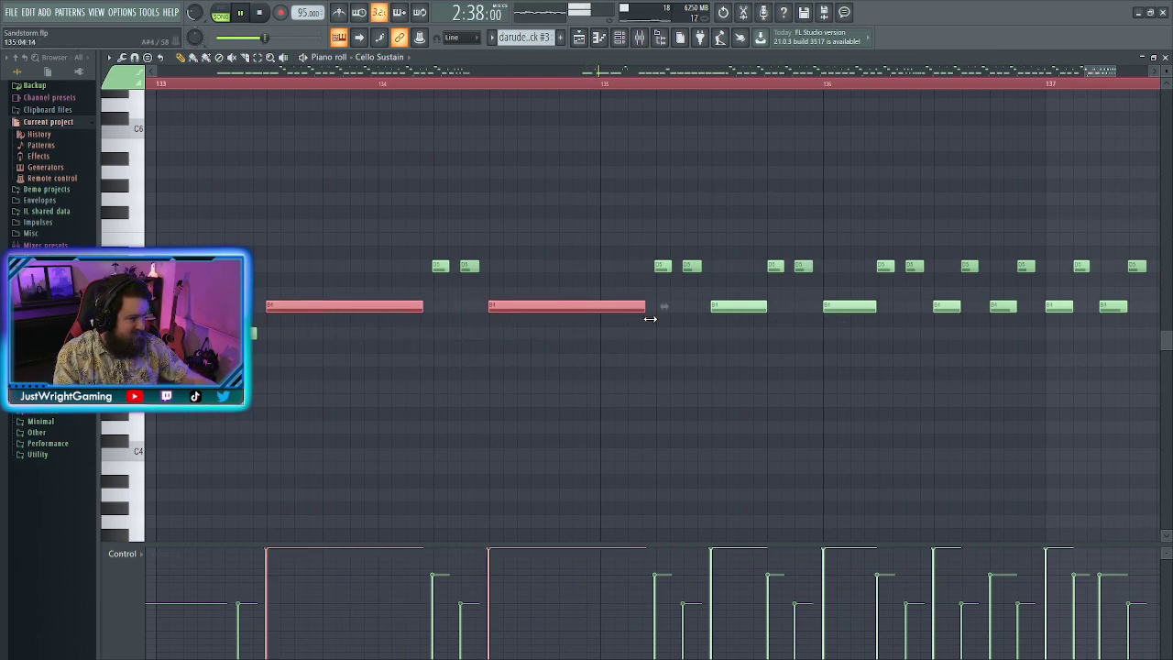
left_click(649, 331)
Delete the second D5 of each pair in bars 134 to 136, and extend the four remaining D5 notes almost to the following B4
right_click(469, 266)
right_click(692, 266)
right_click(803, 265)
right_click(912, 266)
left_click_drag(400, 220, 926, 265)
left_click(912, 386)
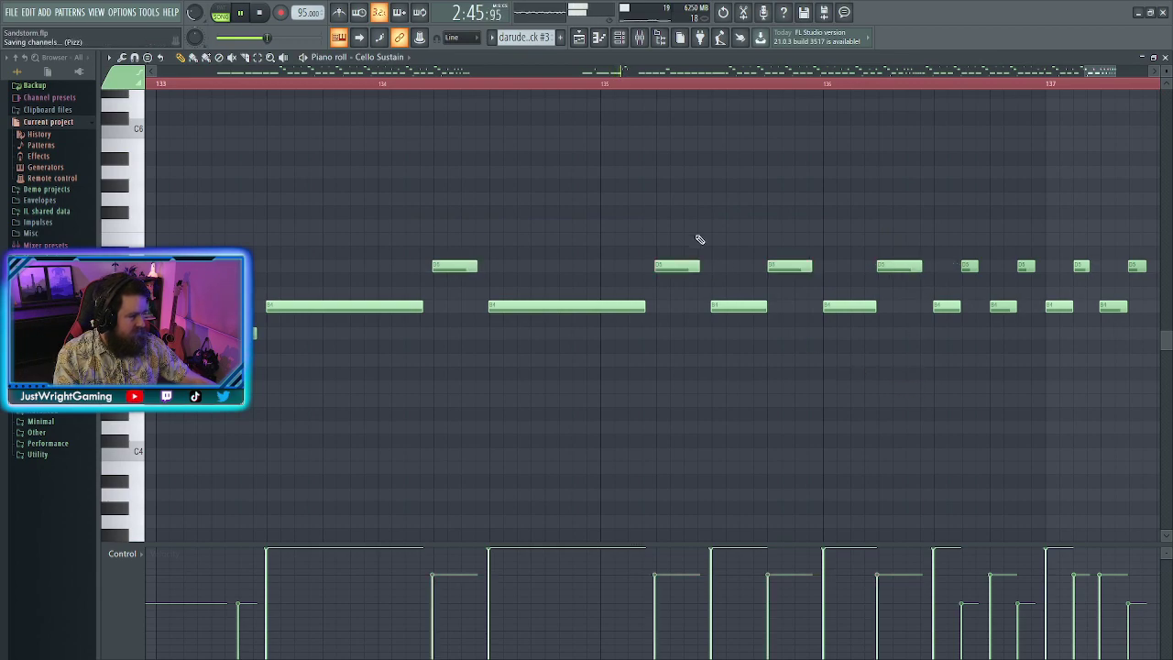
Delete the four short D5 notes at the end of the melody in bars 136 and 137
left_click_drag(1096, 76, 1107, 77)
scroll(764, 301, "up", 3)
right_click(489, 265)
right_click(566, 265)
right_click(642, 265)
right_click(718, 266)
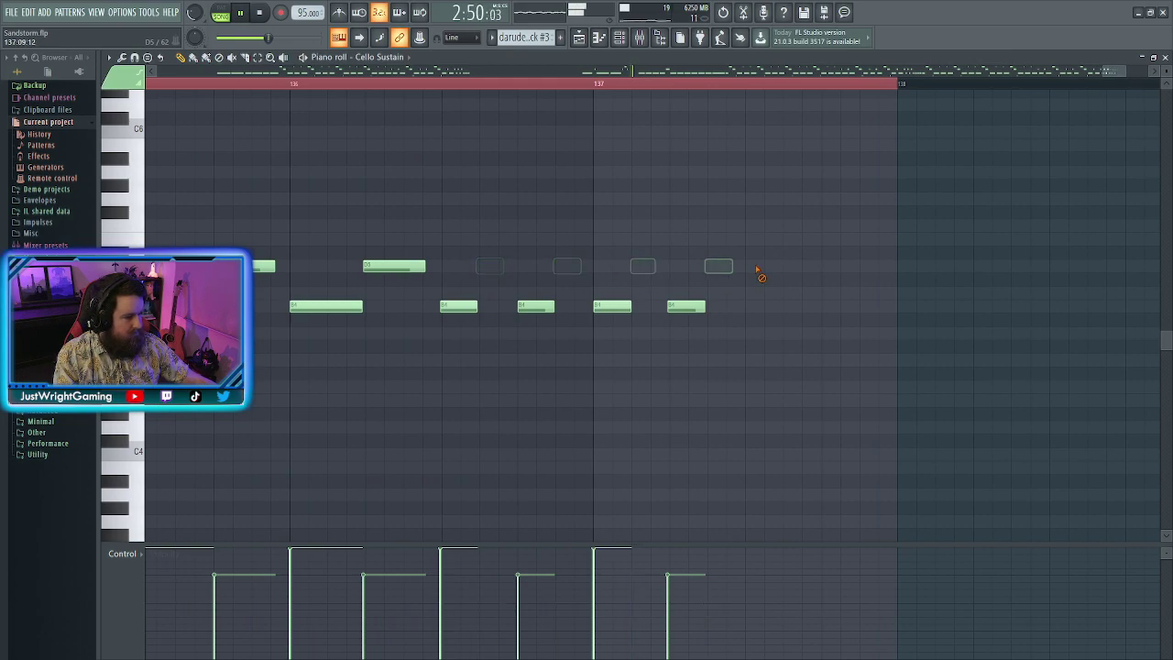
Extend the last four B4 notes in bars 136 and 137 almost to the start of the following note
left_click_drag(468, 286, 778, 348)
left_click_drag(704, 306, 733, 309)
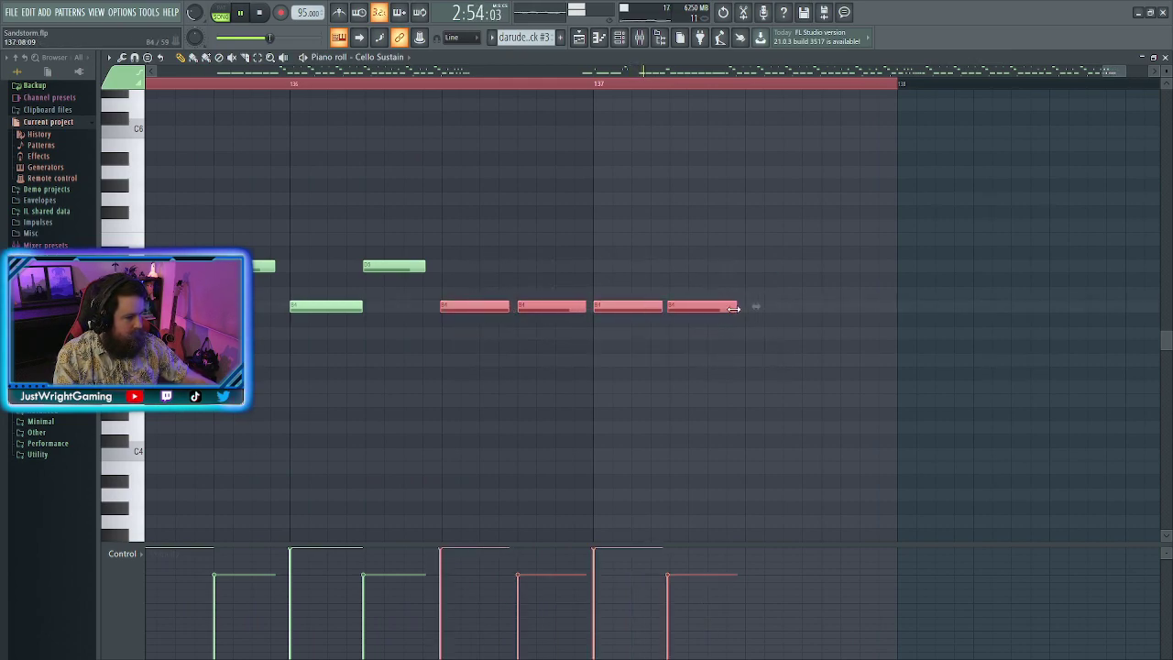
left_click(742, 383)
scroll(632, 397, "down", 6)
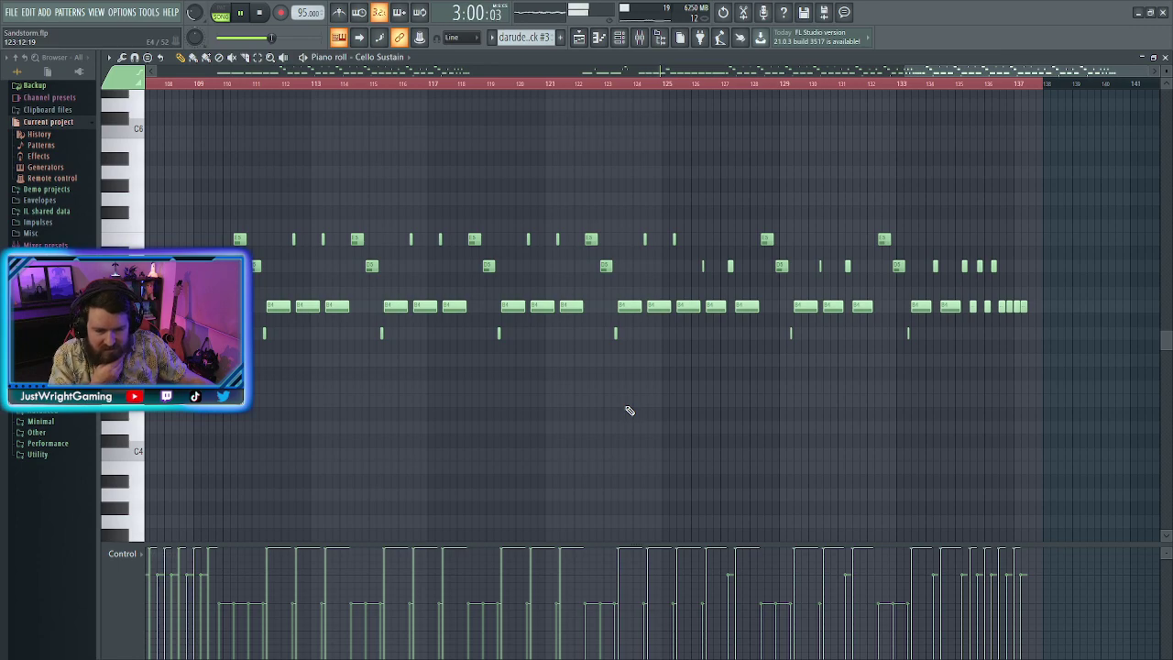
Copy all notes from the Cello Sustain channel into the Cello Sustain #2 channel
key("ctrl+a")
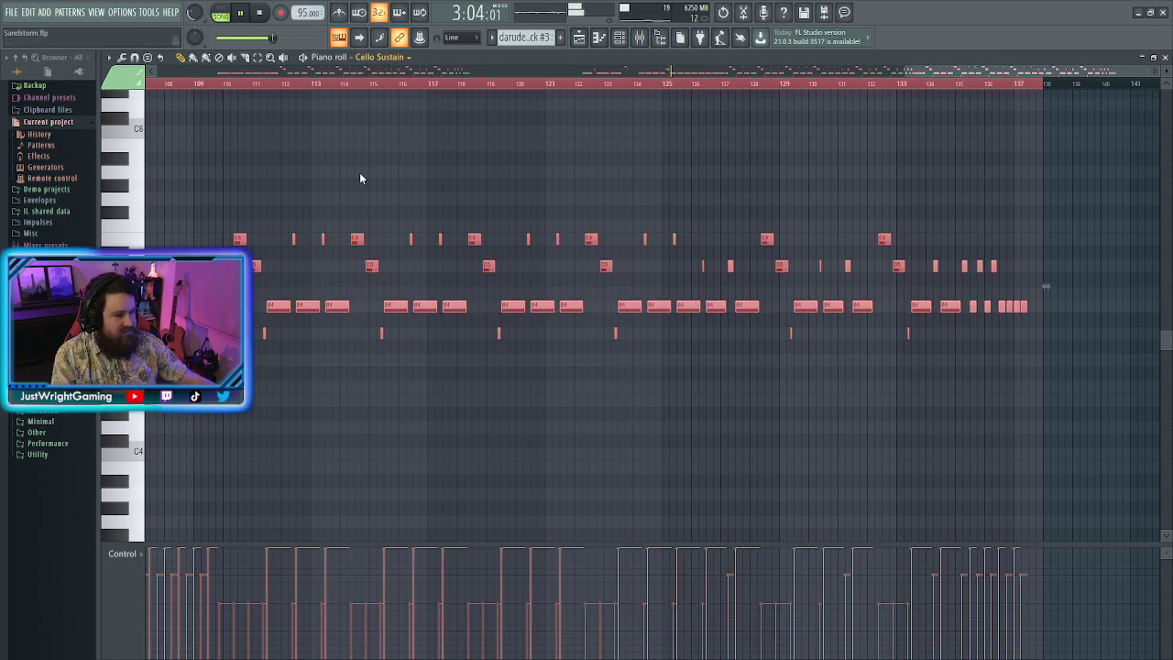
left_click(412, 118)
left_click_drag(895, 78, 246, 83)
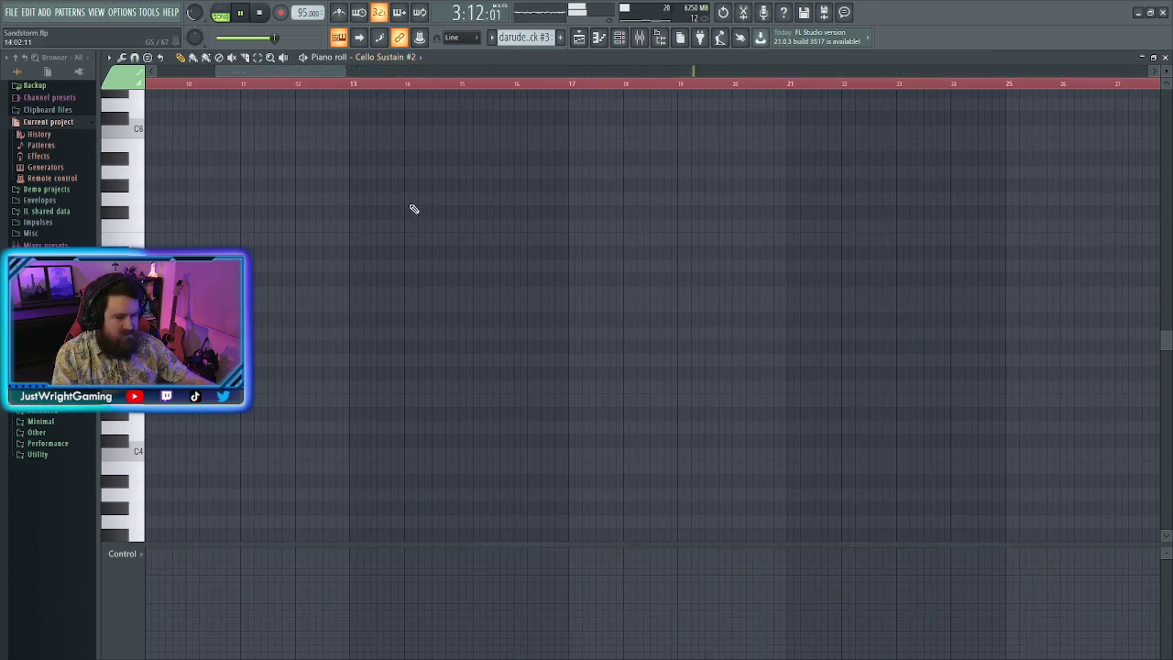
key("ctrl+v")
left_click(268, 365)
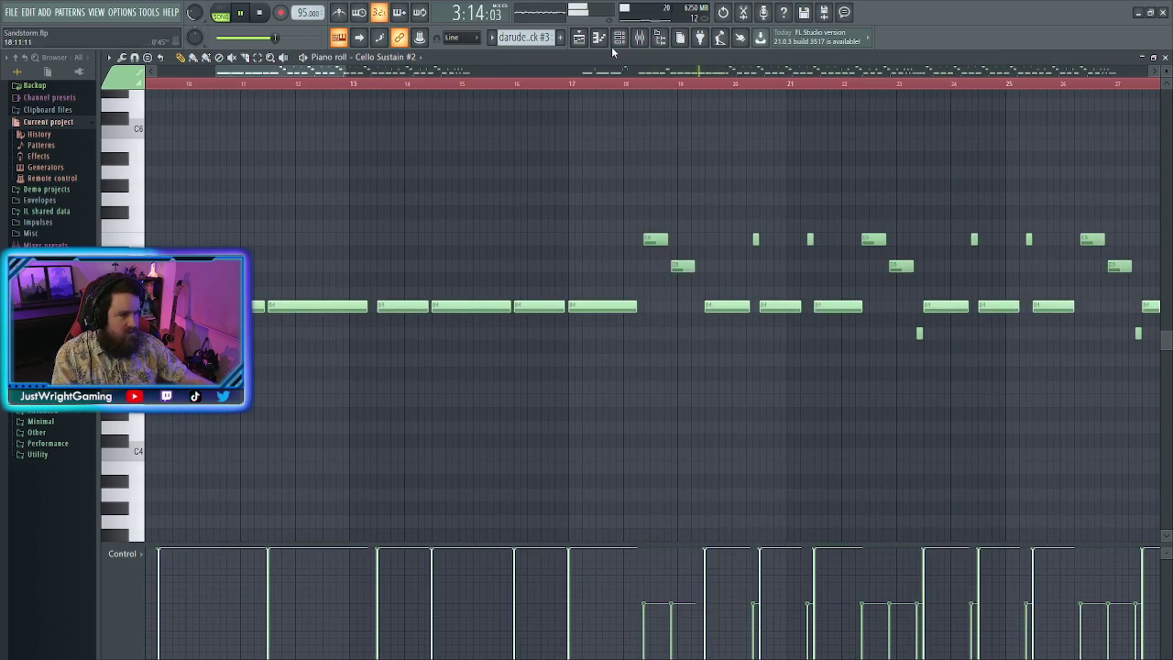
Compare the Kontakt articulation settings of the Cello Sustain and Cello Sustain #2 channels
left_click(578, 41)
left_click(640, 40)
left_click(639, 40)
left_click(619, 37)
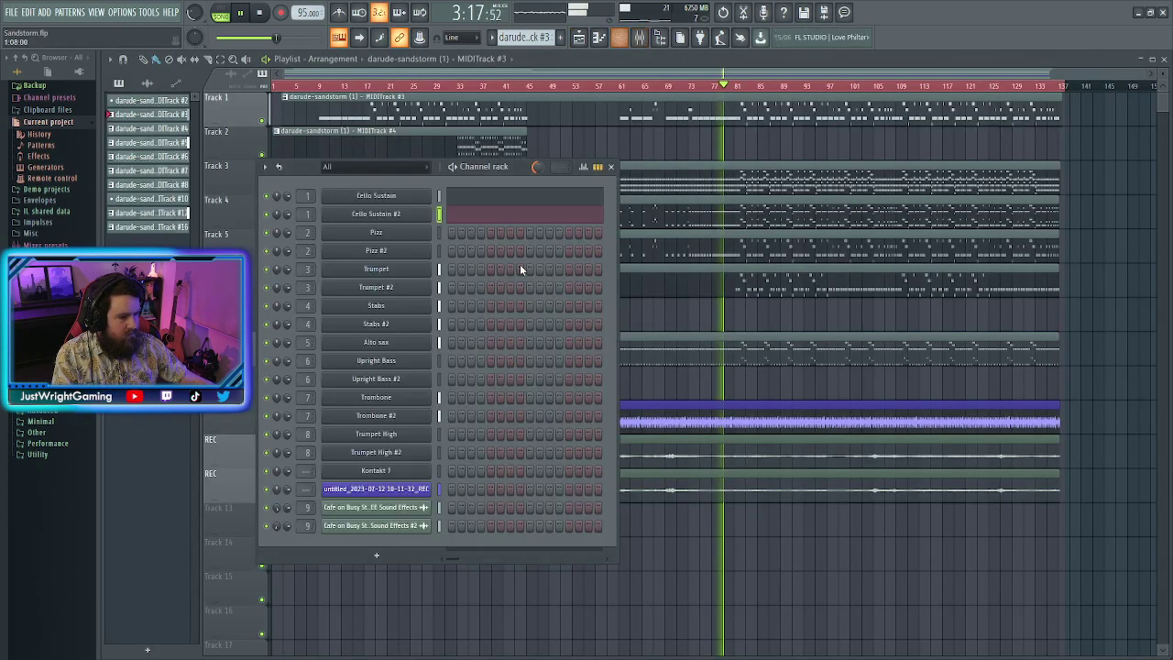
left_click(395, 199)
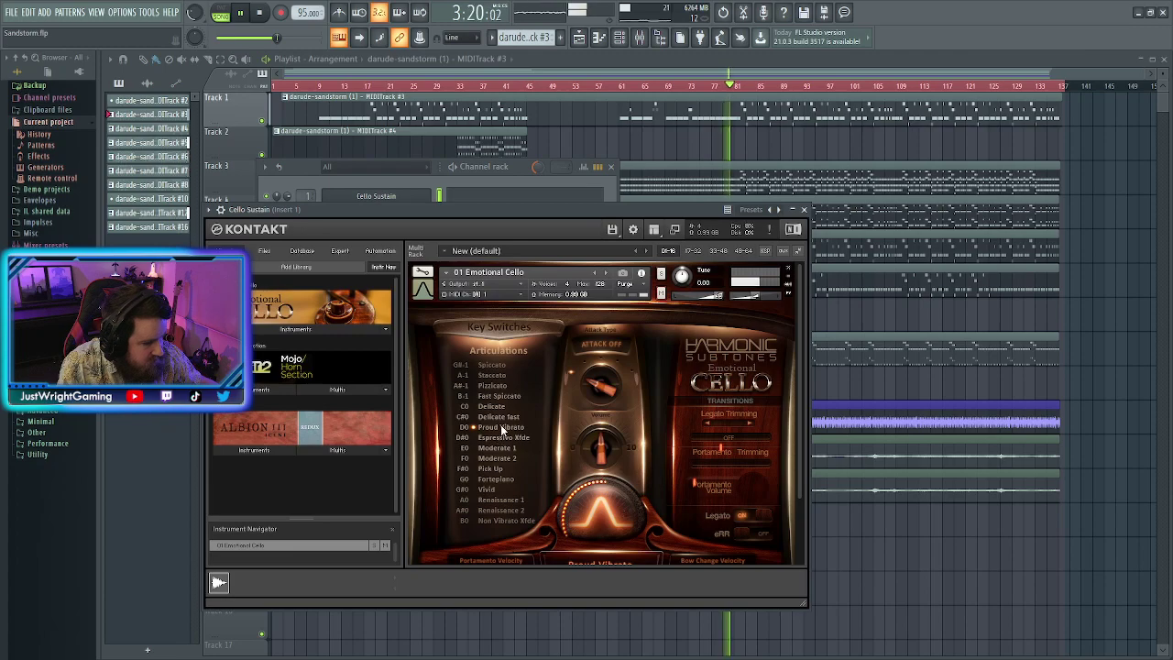
left_click(375, 195)
right_click(376, 195)
left_click(384, 320)
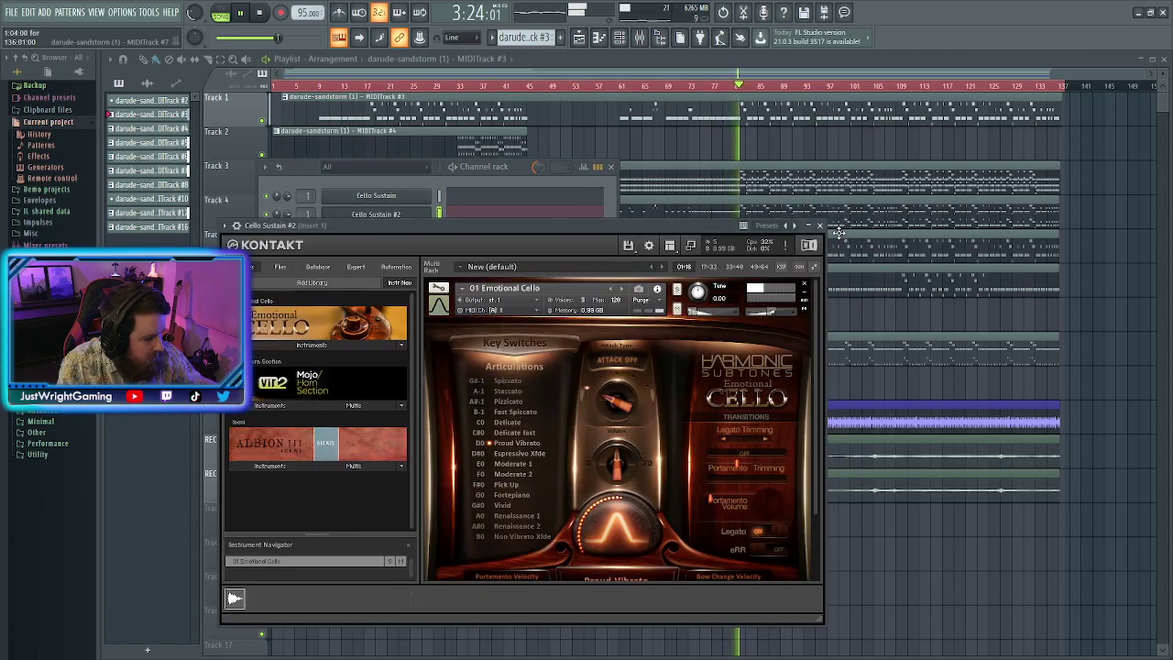
key("Escape")
left_click(610, 167)
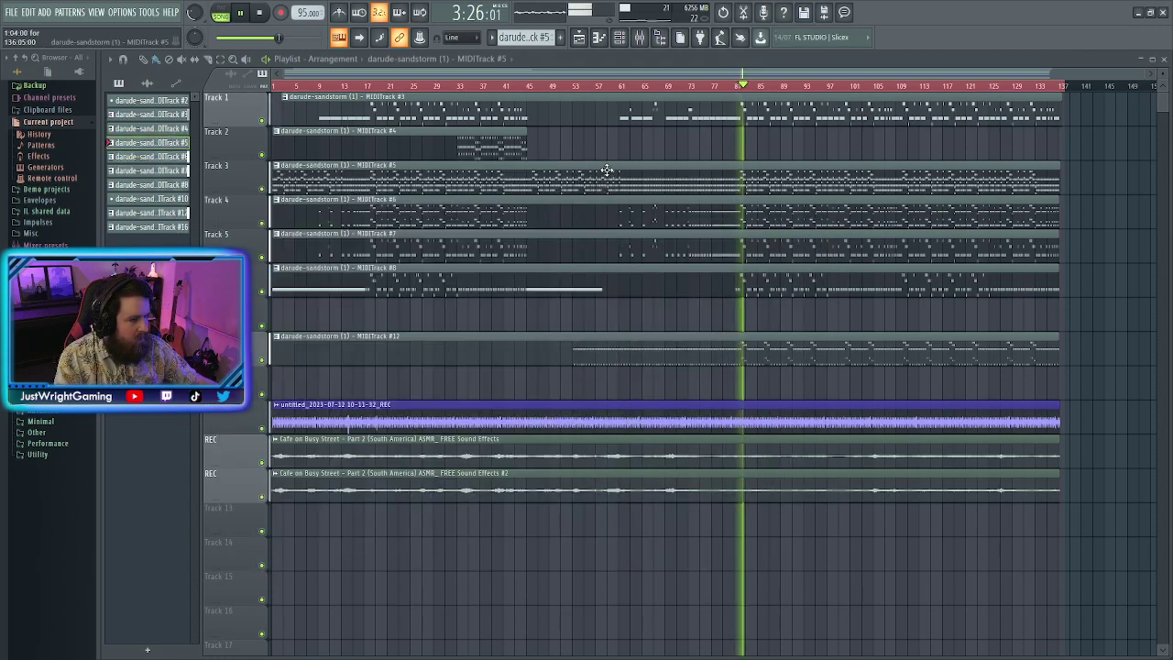
Solo Track 1 in the playlist and lengthen all the short A4 notes in the Cello Sustain melody together
right_click(263, 121)
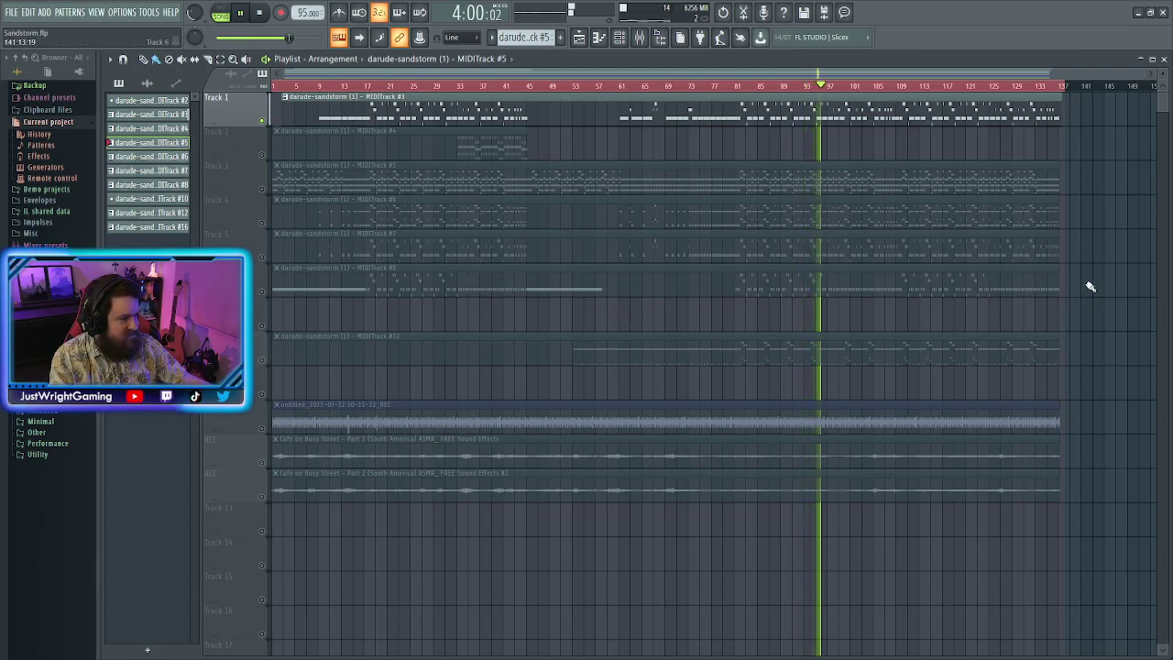
double_click(821, 108)
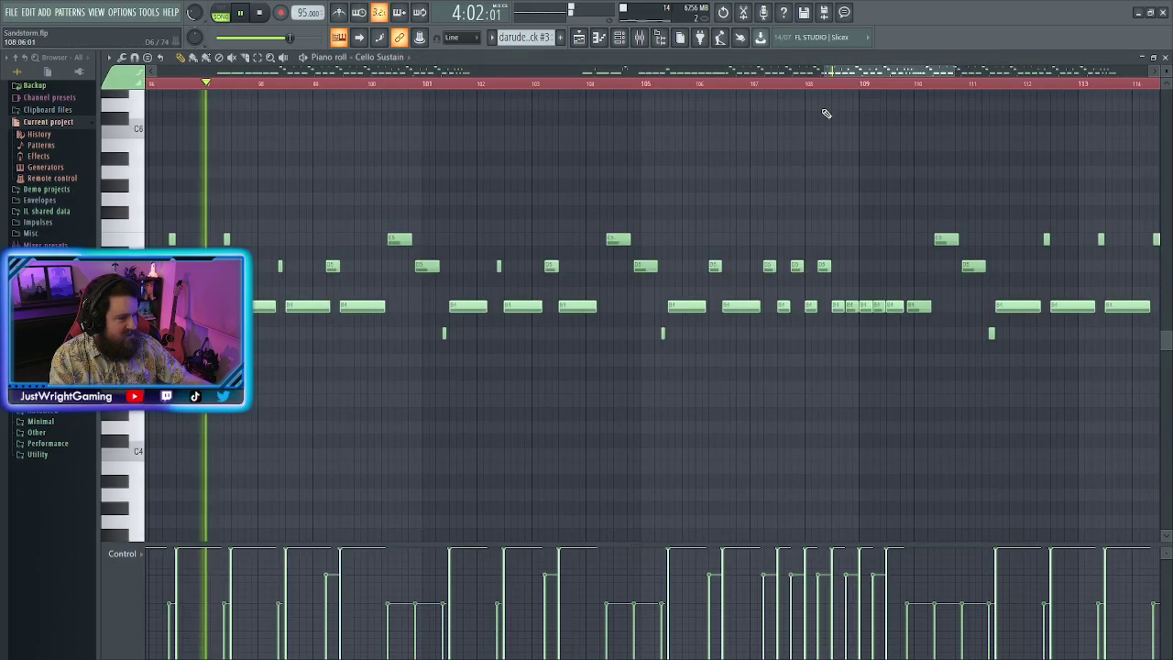
left_click_drag(283, 324, 1016, 382)
scroll(1016, 382, "up", 3)
scroll(798, 348, "up", 6)
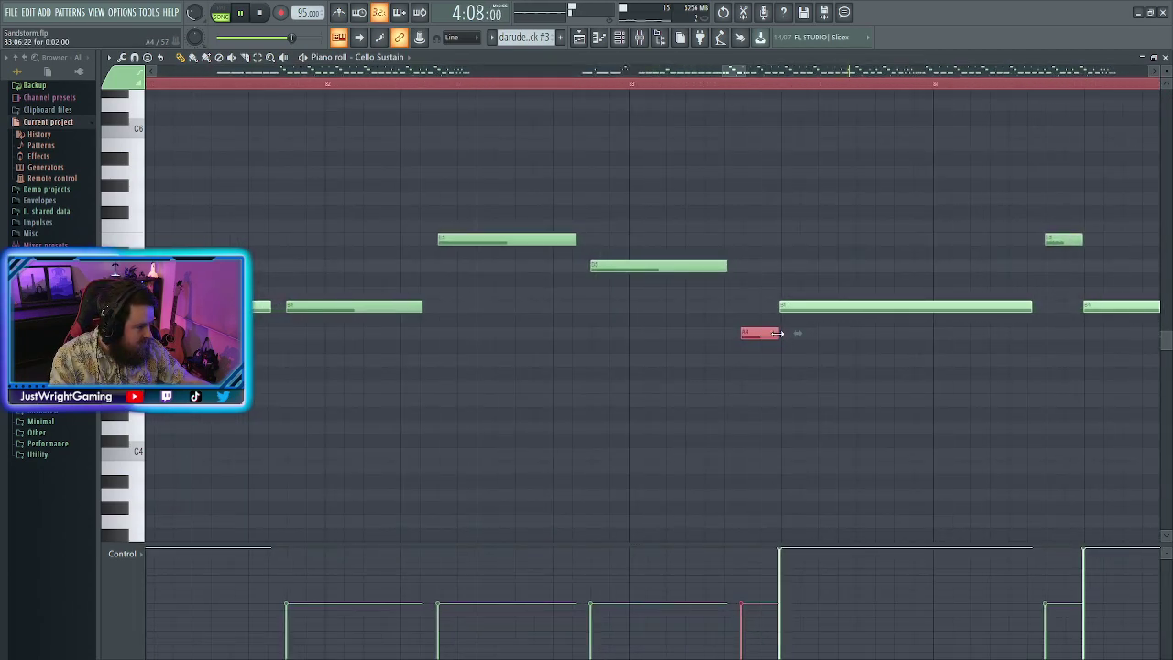
scroll(809, 333, "down", 8)
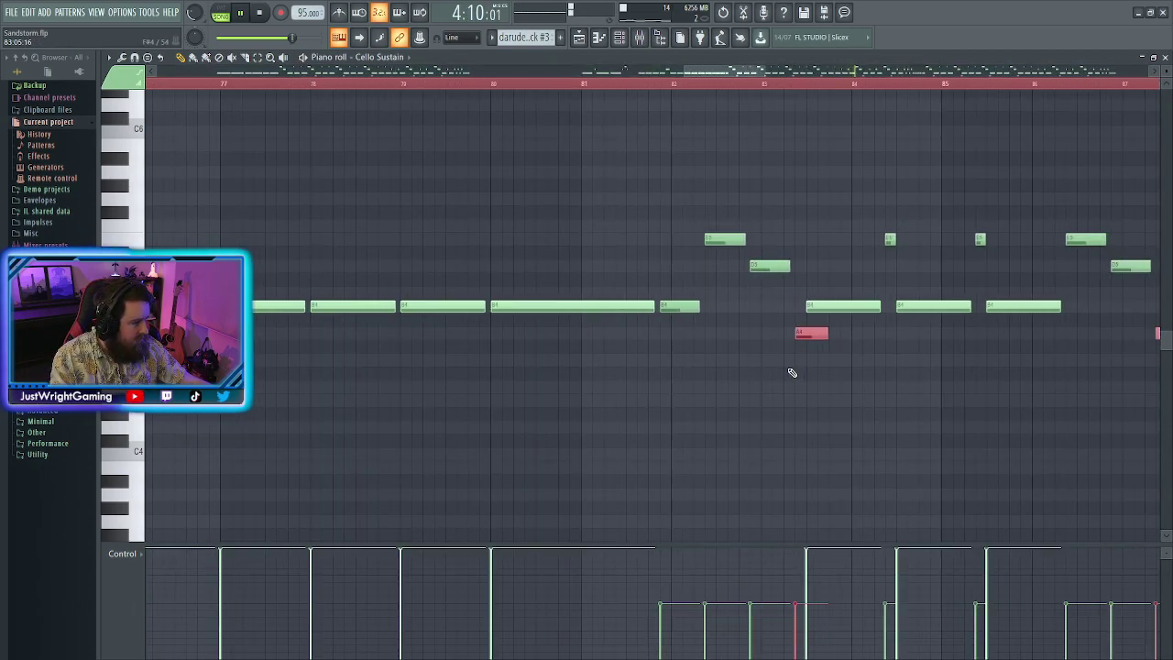
scroll(815, 374, "up", 4)
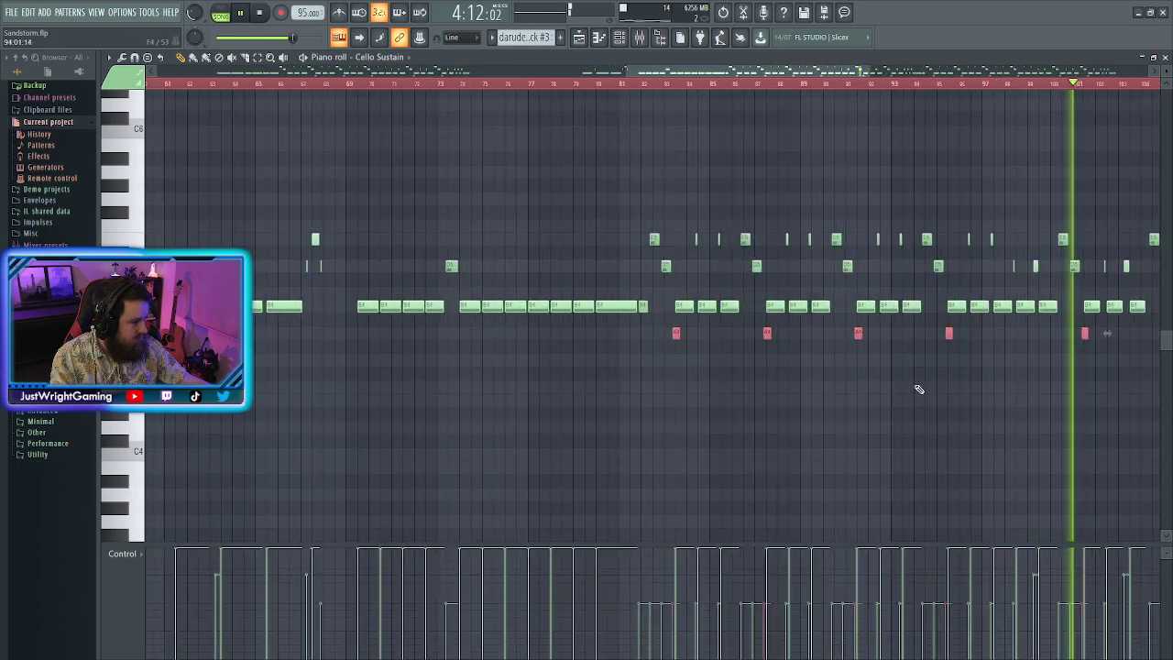
left_click_drag(823, 71, 913, 83)
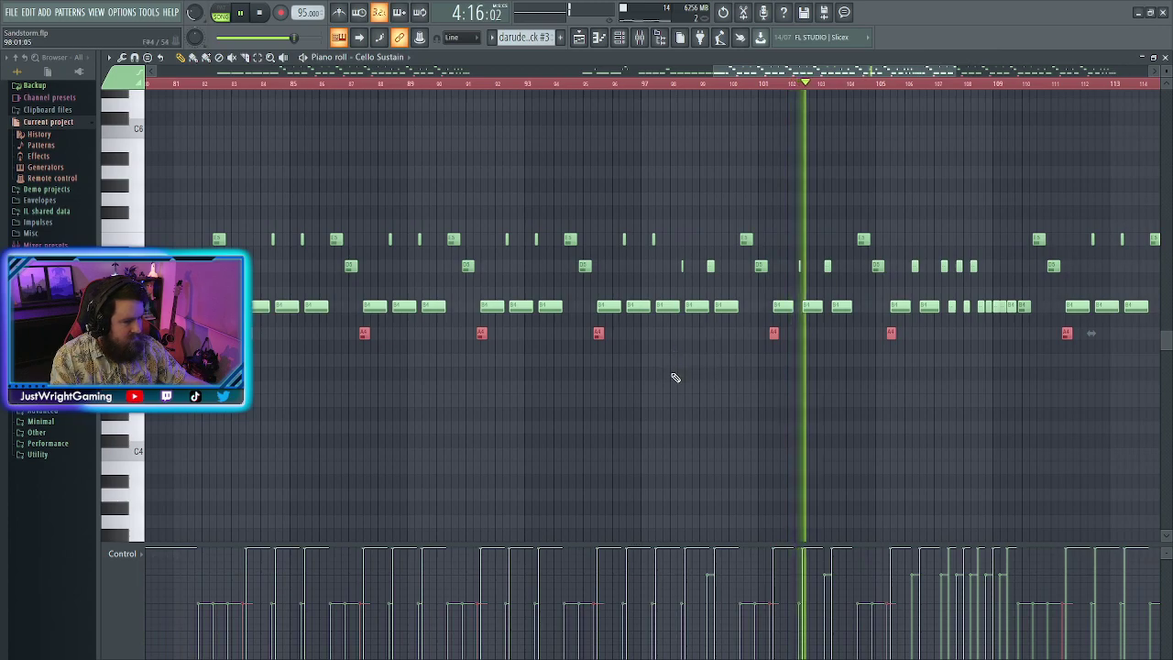
scroll(523, 288, "up", 3)
scroll(597, 313, "down", 3)
scroll(871, 330, "up", 3)
left_click(556, 266)
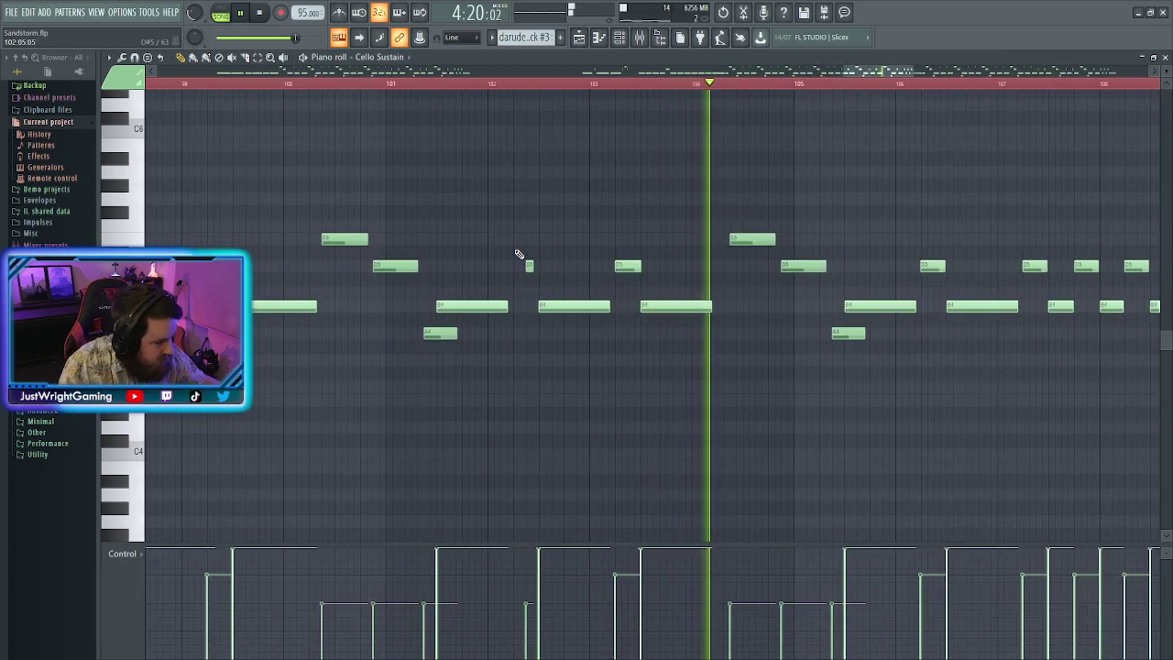
Quantize the durations of all D5 notes in Cello Sustain to one equal length, extend them together, and play back from bar 98
scroll(522, 261, "down", 2)
scroll(518, 262, "up", 4)
scroll(504, 266, "down", 8)
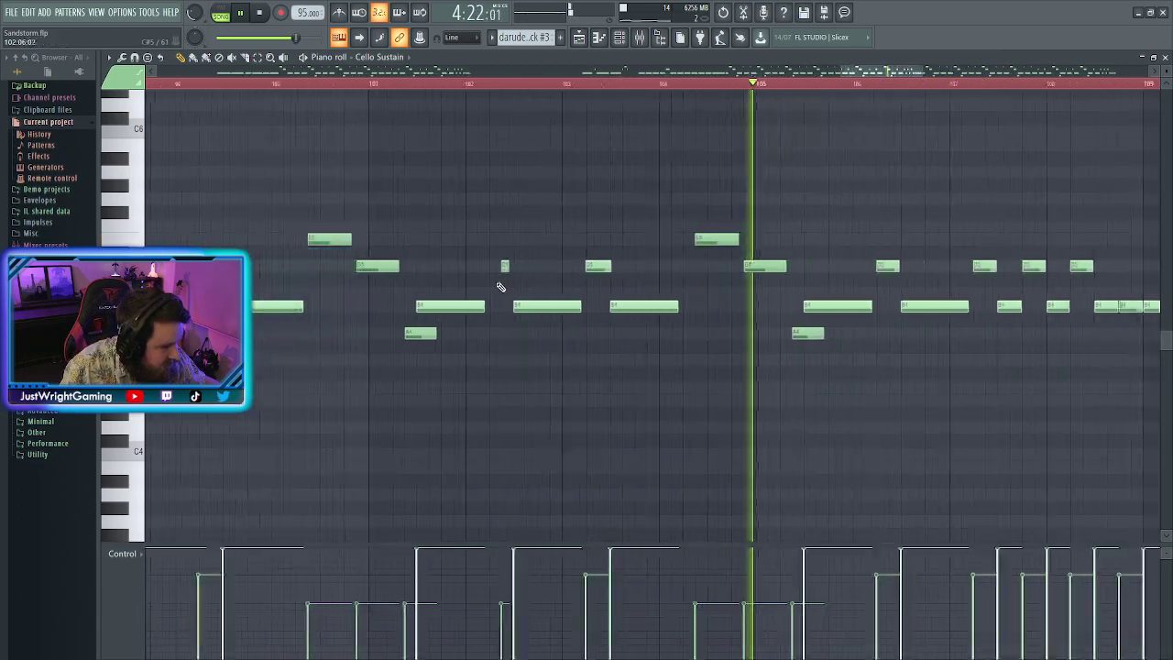
left_click_drag(257, 270, 1120, 263)
scroll(907, 268, "up", 5)
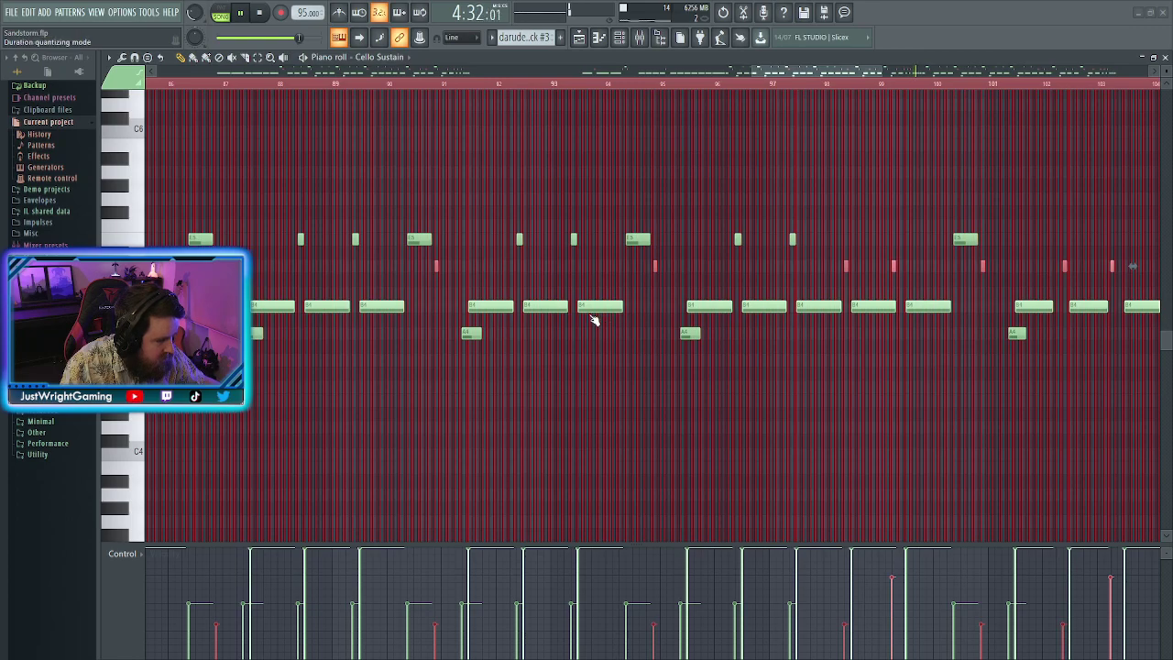
left_click_drag(1132, 266, 1142, 266)
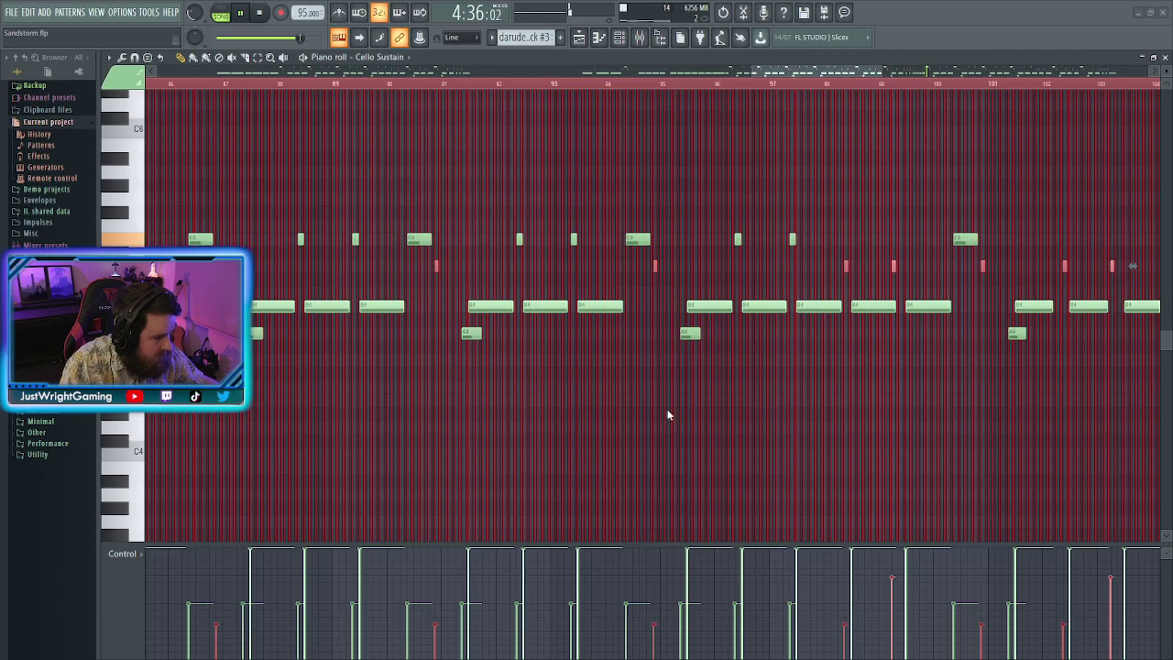
scroll(420, 266, "up", 5)
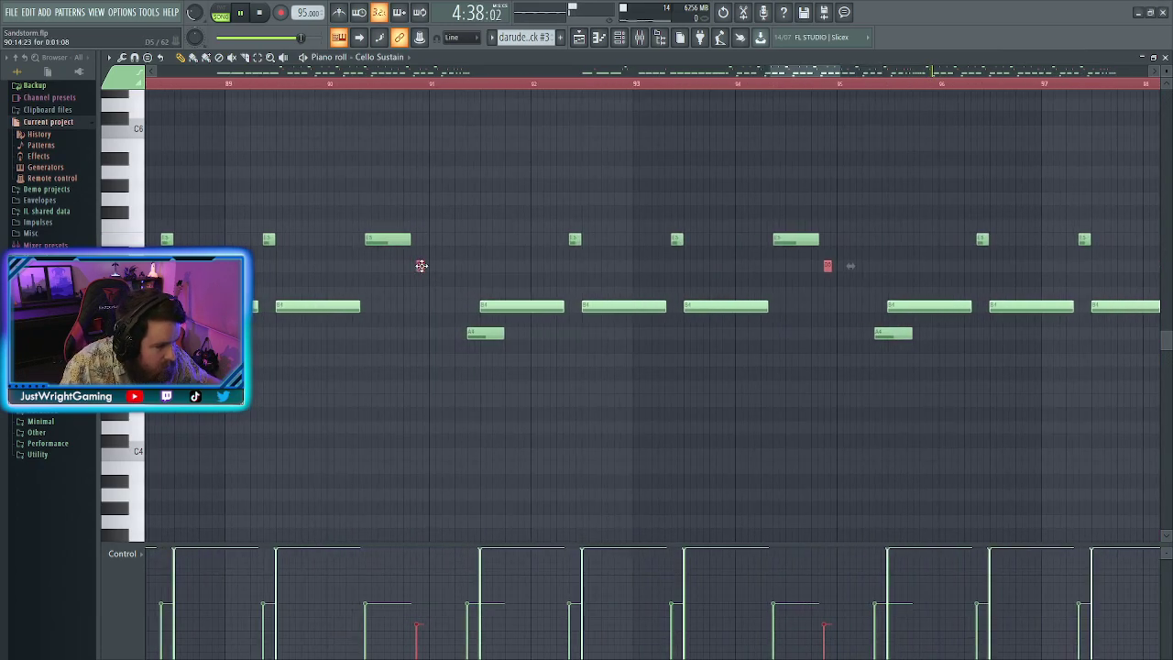
scroll(675, 336, "down", 6)
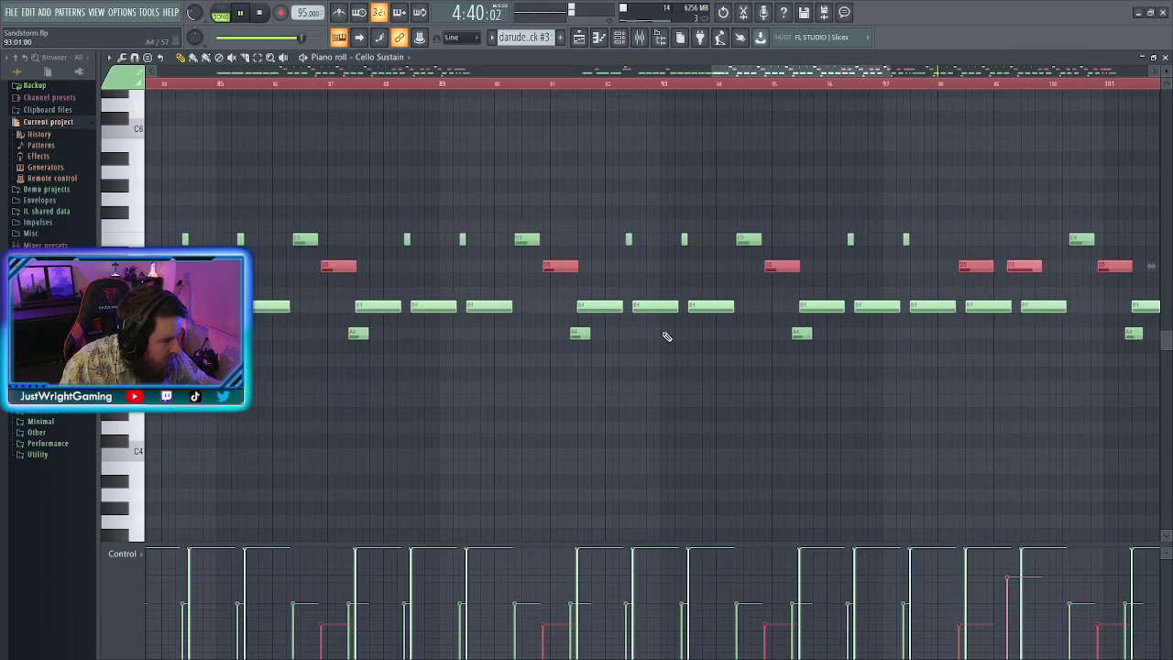
scroll(775, 296, "up", 3)
scroll(775, 295, "up", 2)
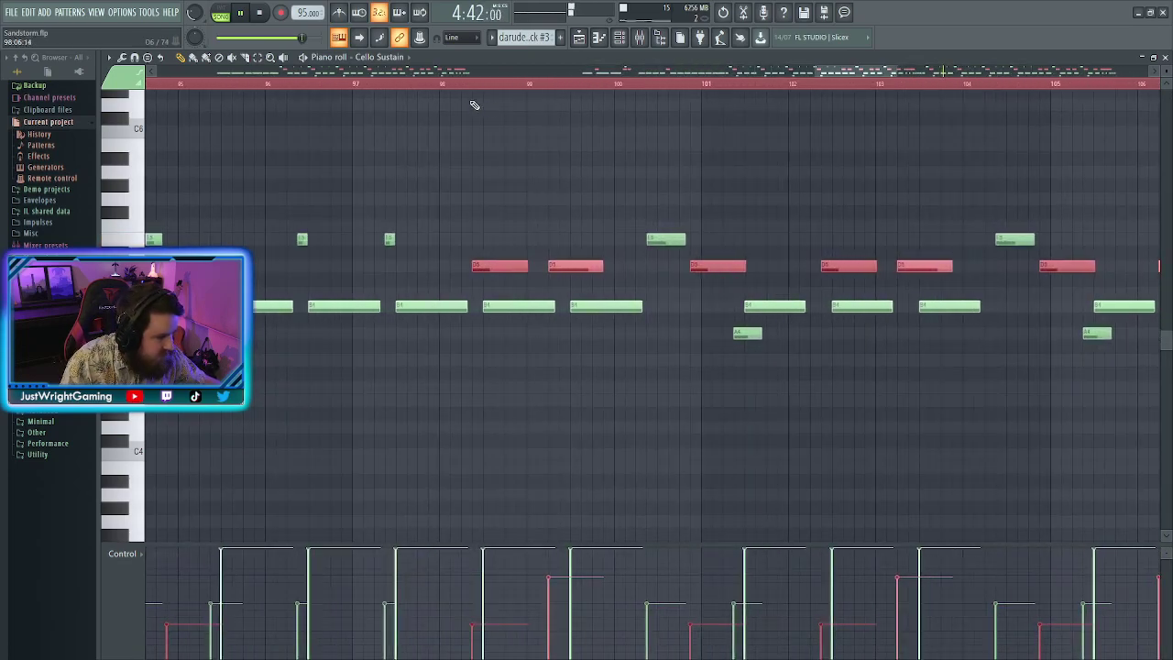
left_click(434, 86)
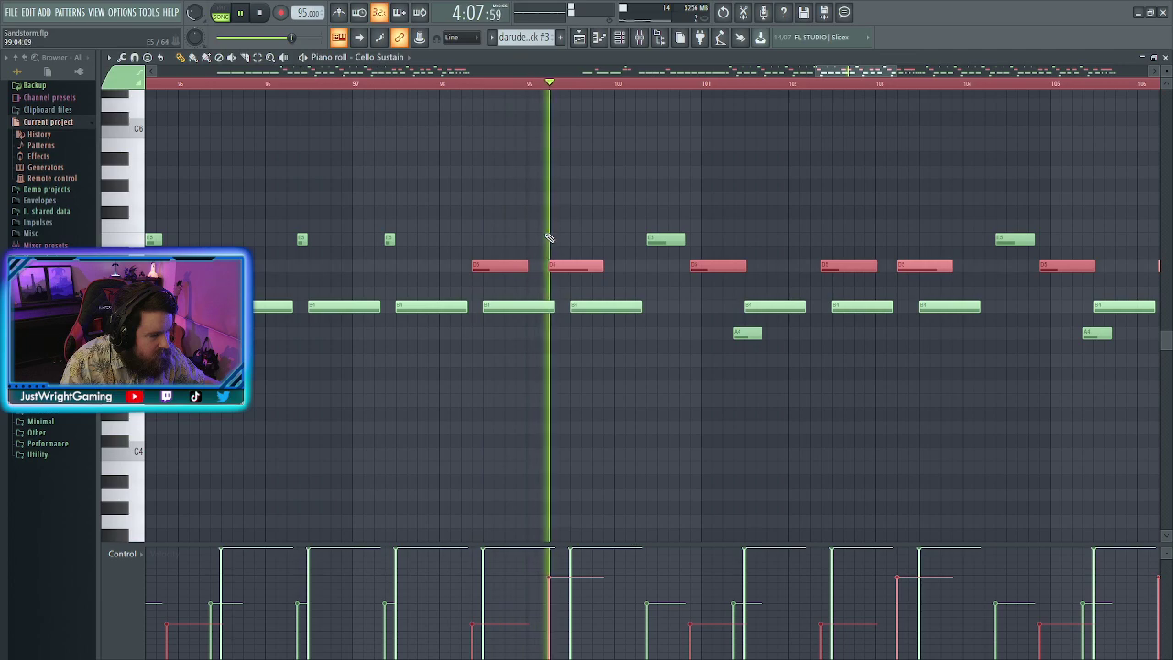
left_click(531, 399)
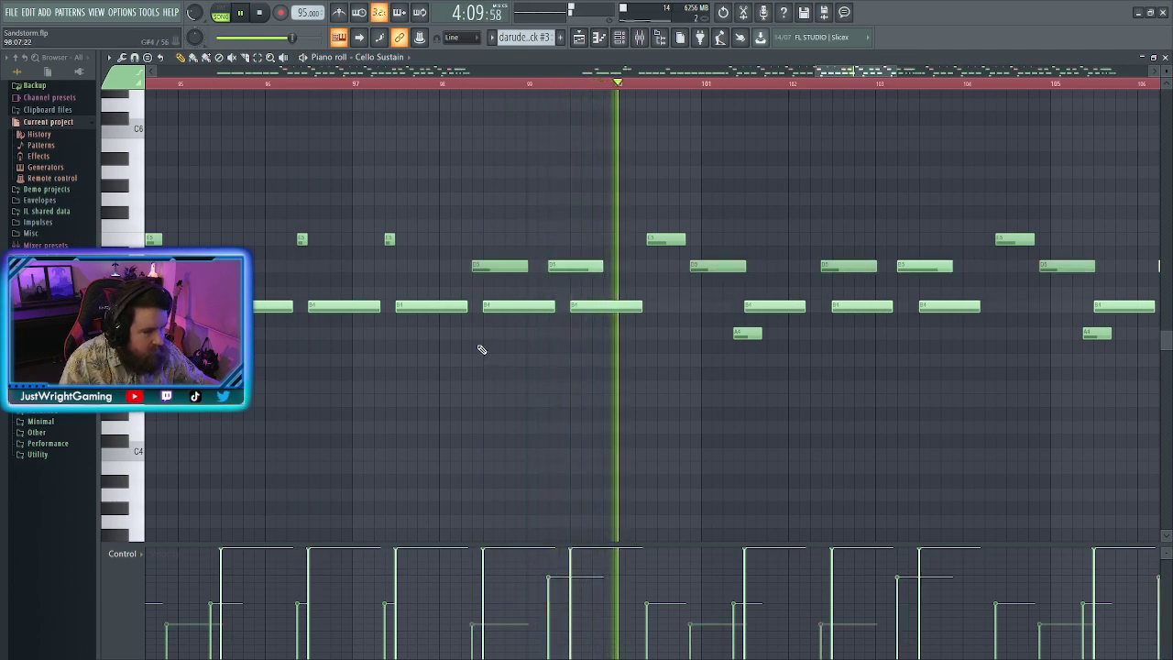
Replace the notes in Cello Sustain #2 with a copy of all the edited Cello Sustain notes
key("ctrl+a")
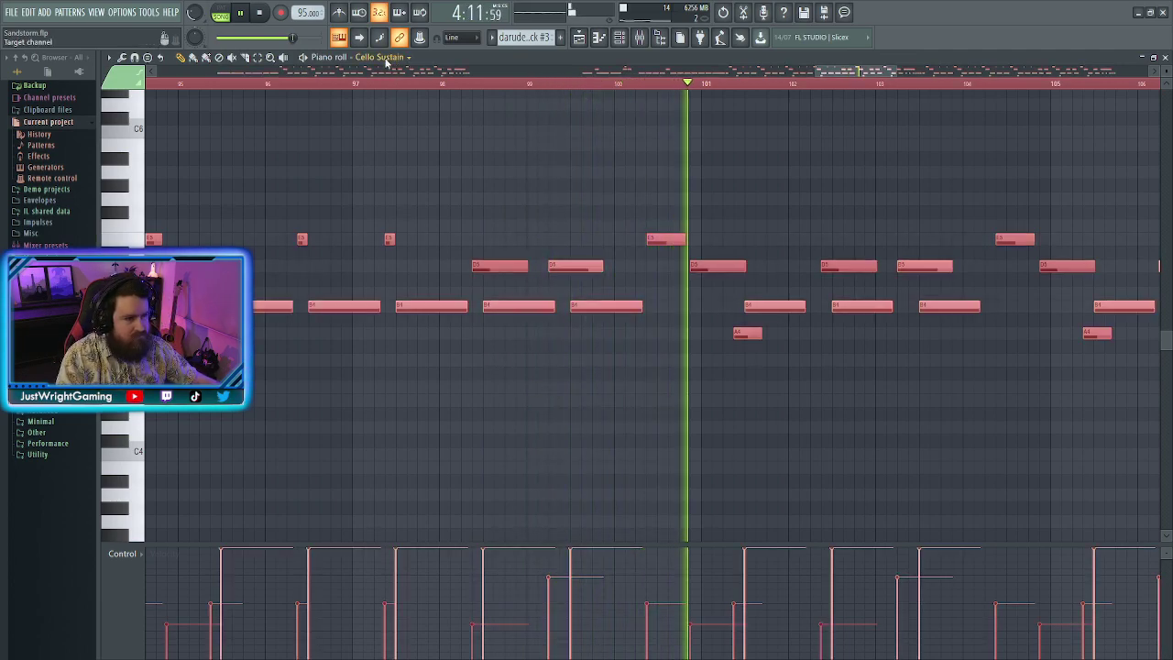
left_click(427, 149)
scroll(531, 217, "down", 8, "ctrl")
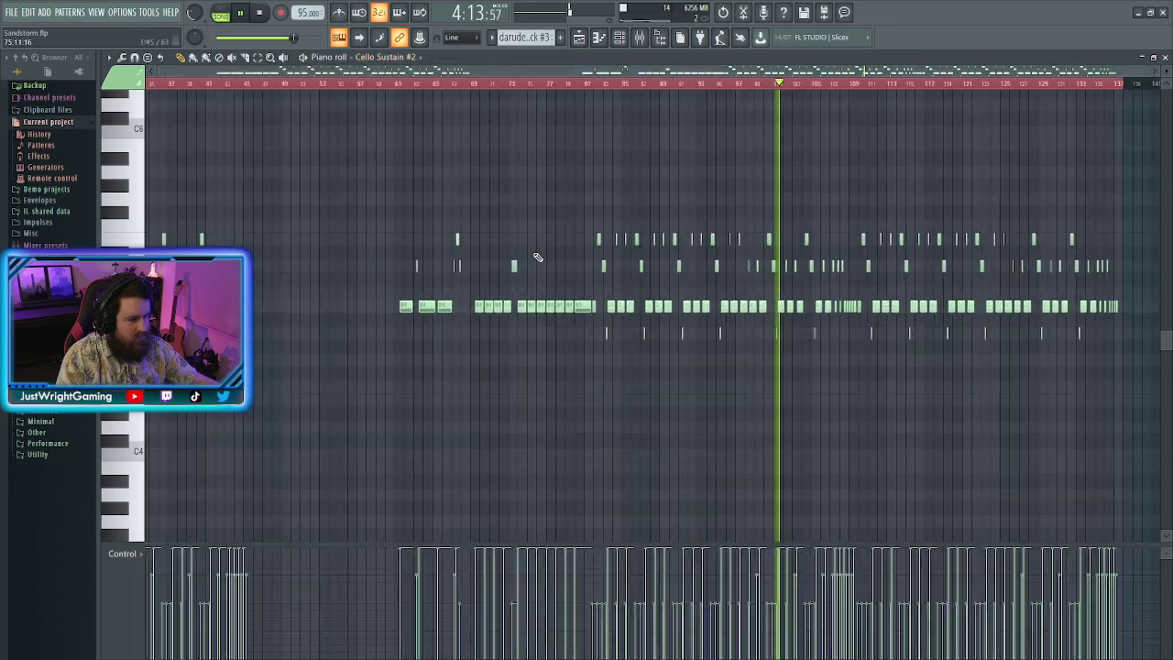
scroll(264, 227, "up", 8, "ctrl")
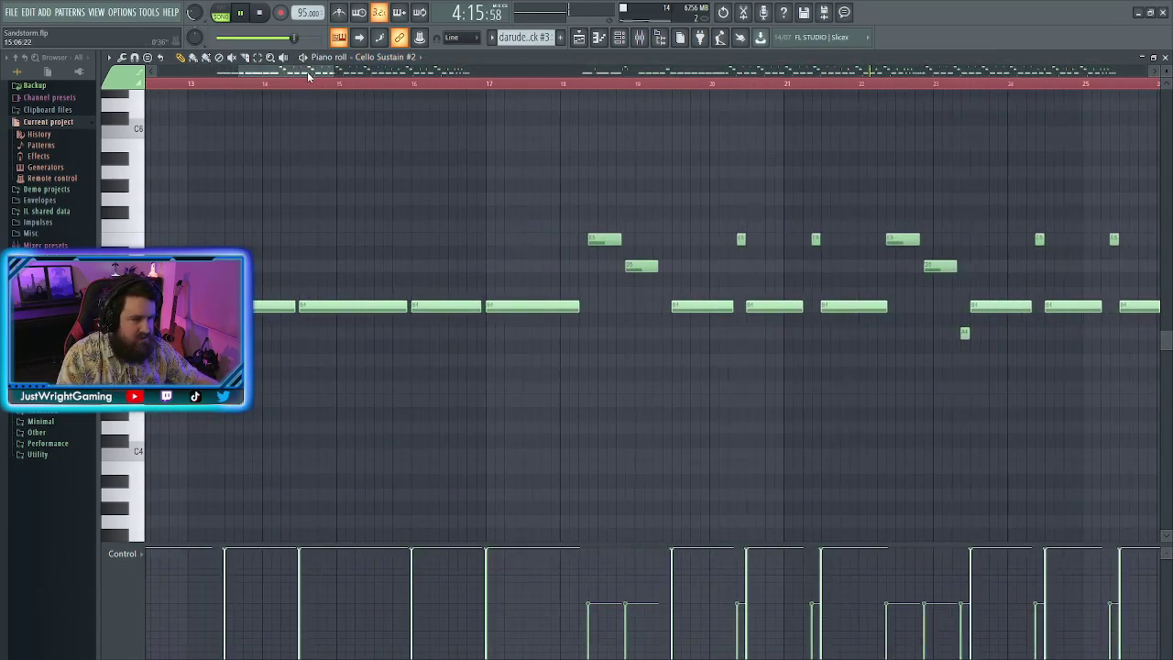
key("ctrl+a")
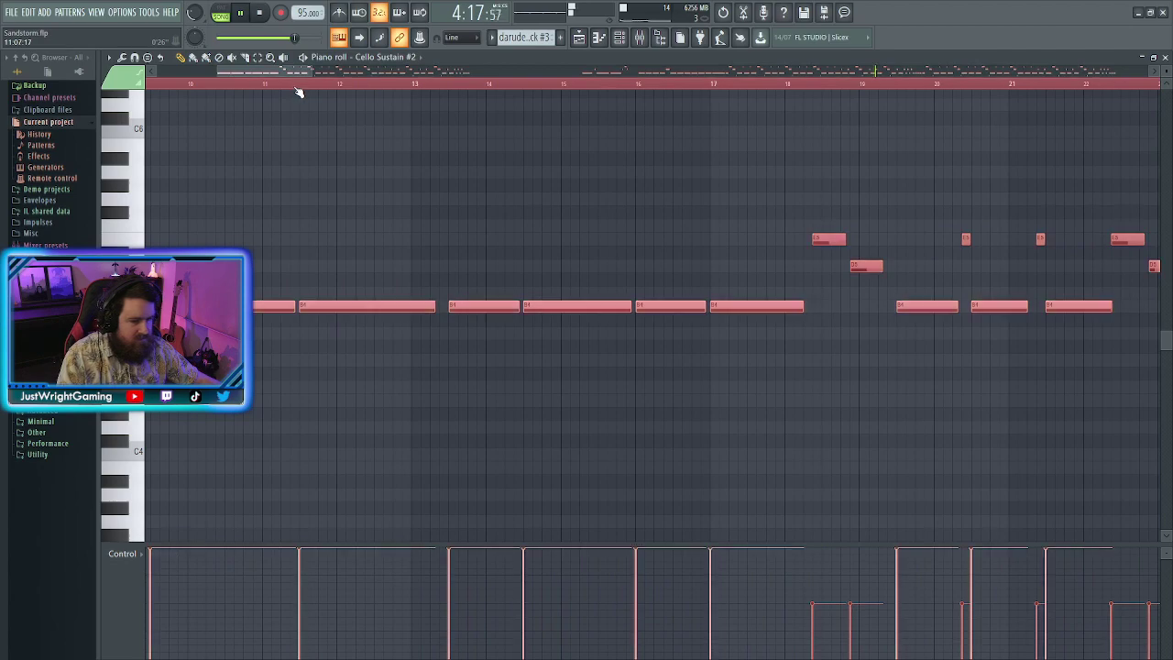
right_click(444, 202)
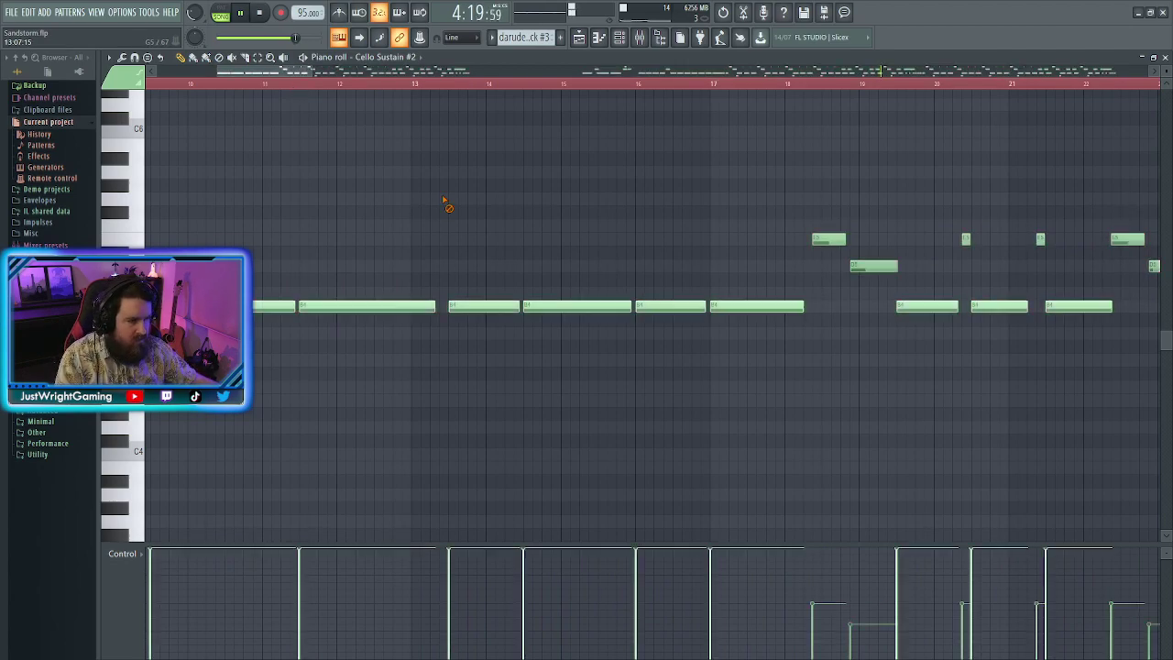
Unsolo Track 1 so all playlist tracks play, and check the levels in the mixer
left_click(585, 44)
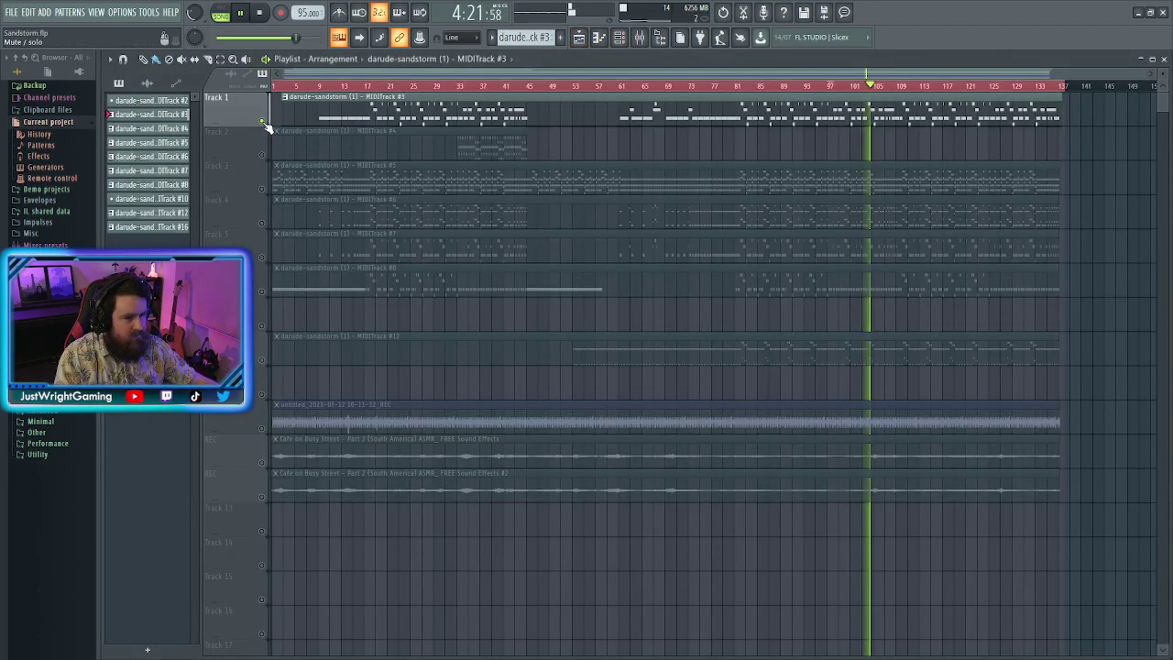
left_click(639, 39)
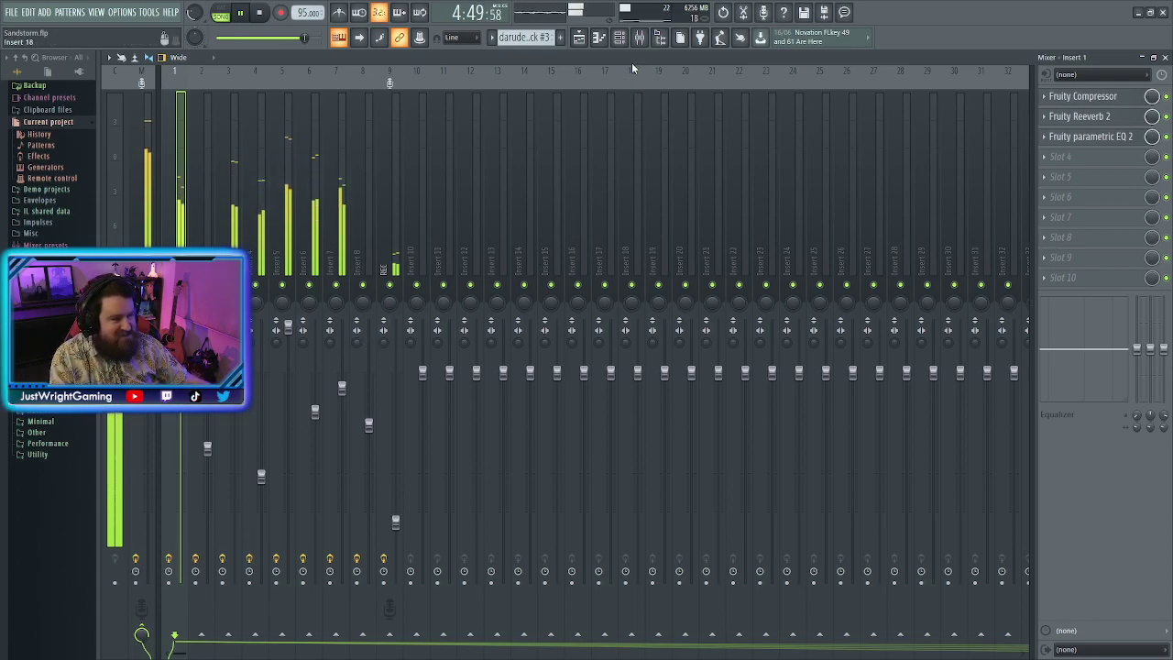
left_click(583, 40)
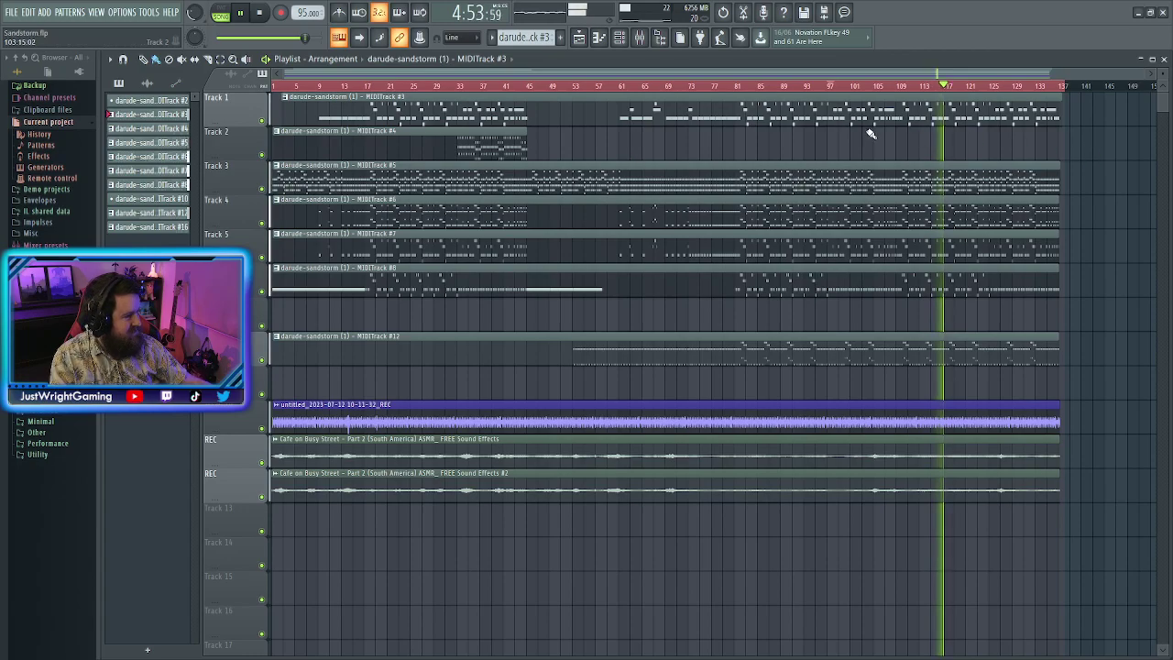
Review the Cello Sustain melody in the piano roll and the opening bars of the arrangement in the playlist
double_click(603, 119)
scroll(559, 244, "down", 5)
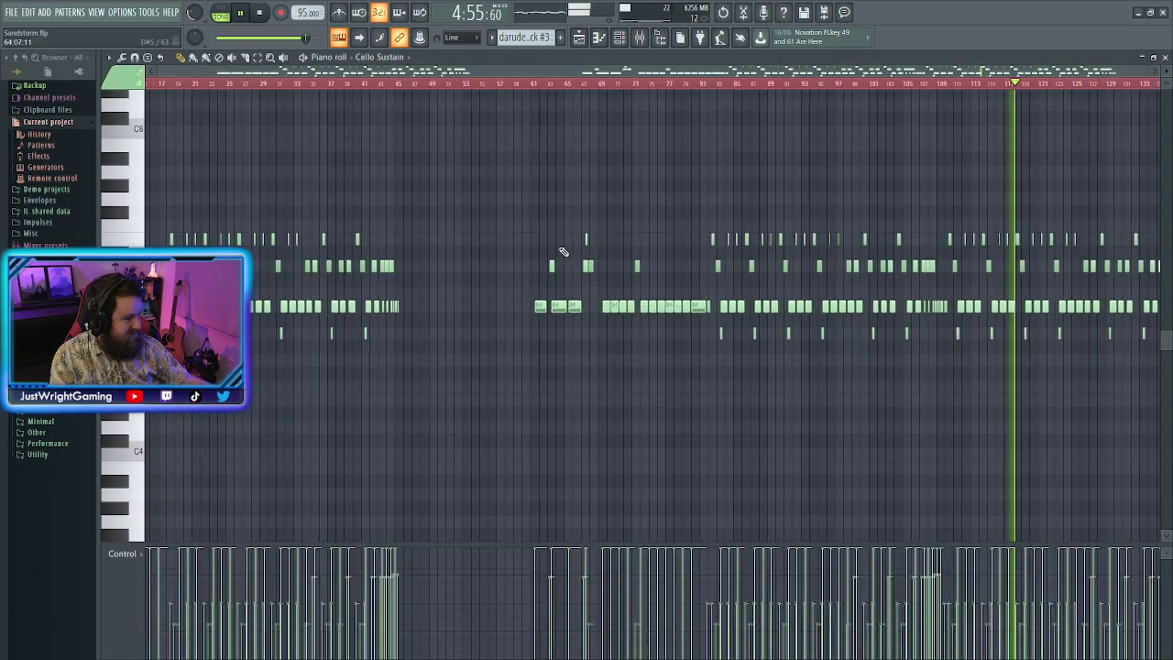
left_click(583, 39)
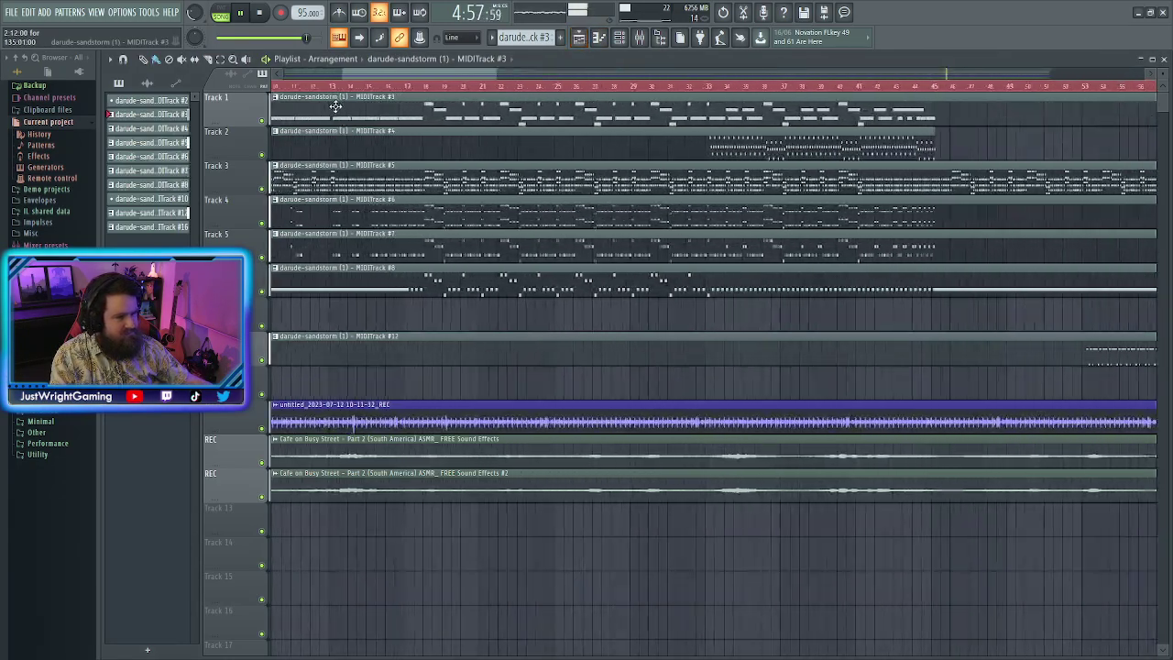
left_click_drag(375, 75, 607, 164)
scroll(556, 294, "down", 10)
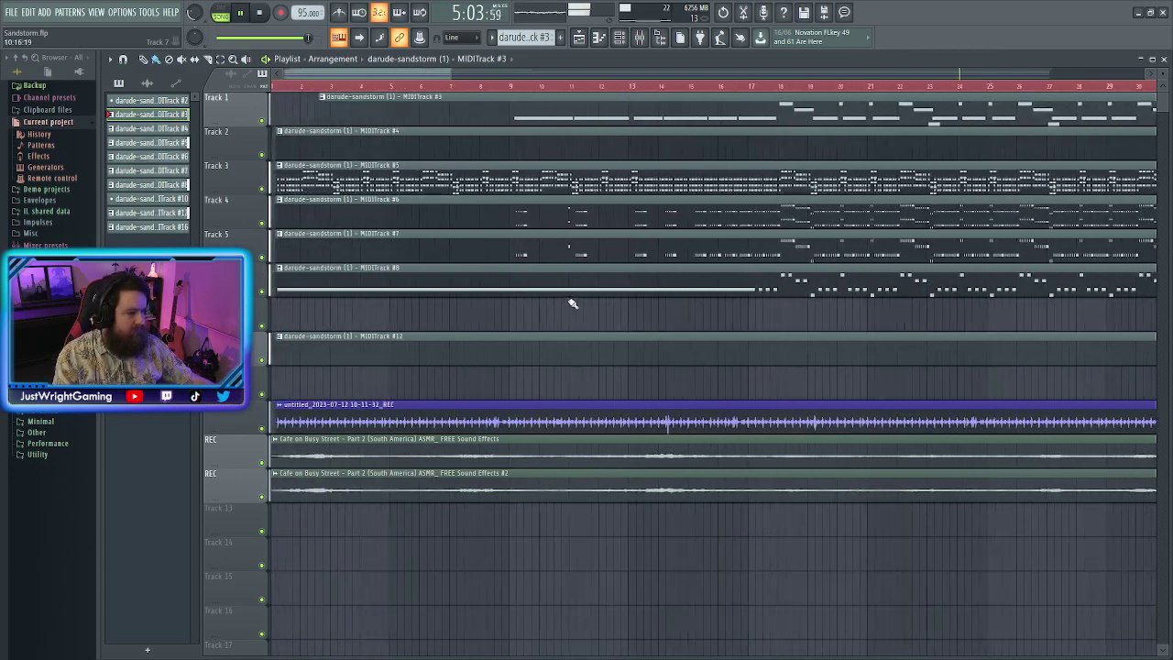
Transpose all notes in the Cello Sustain channel of the Track 1 pattern down one octave
scroll(564, 295, "down", 3)
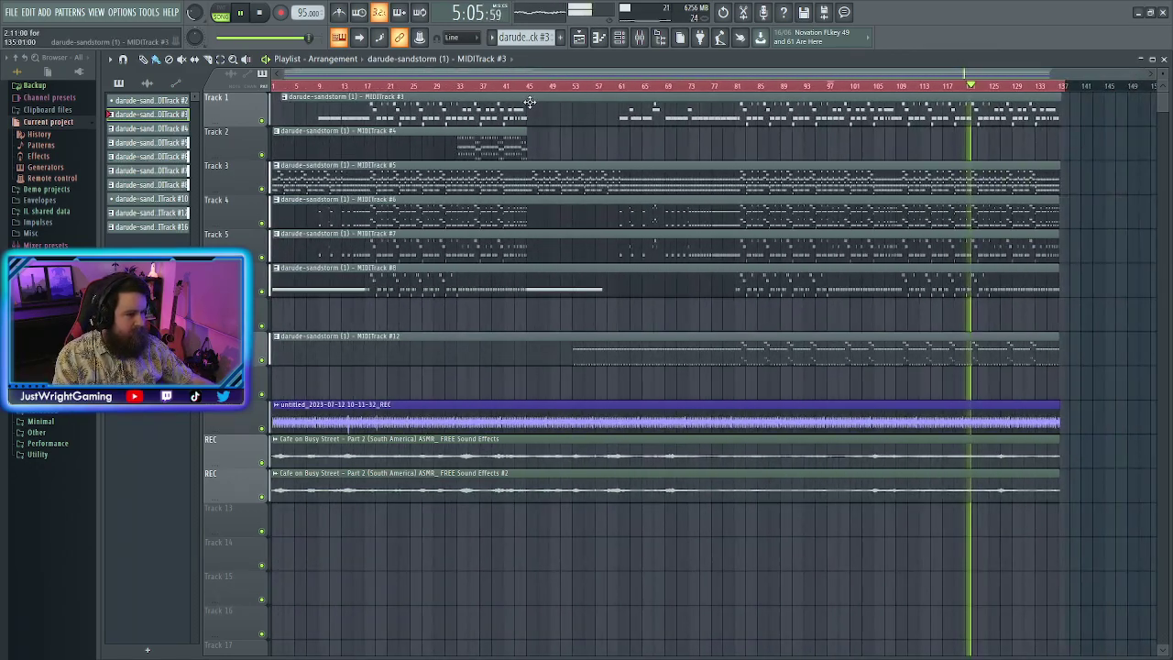
double_click(531, 115)
scroll(492, 226, "down", 5)
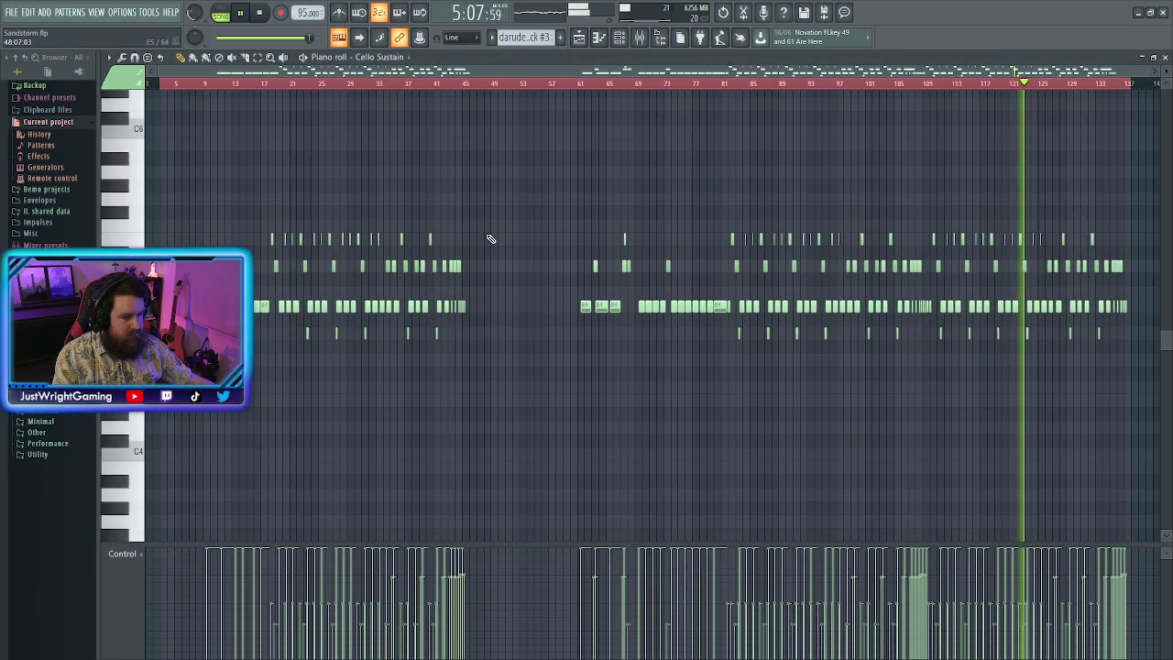
scroll(339, 263, "up", 10)
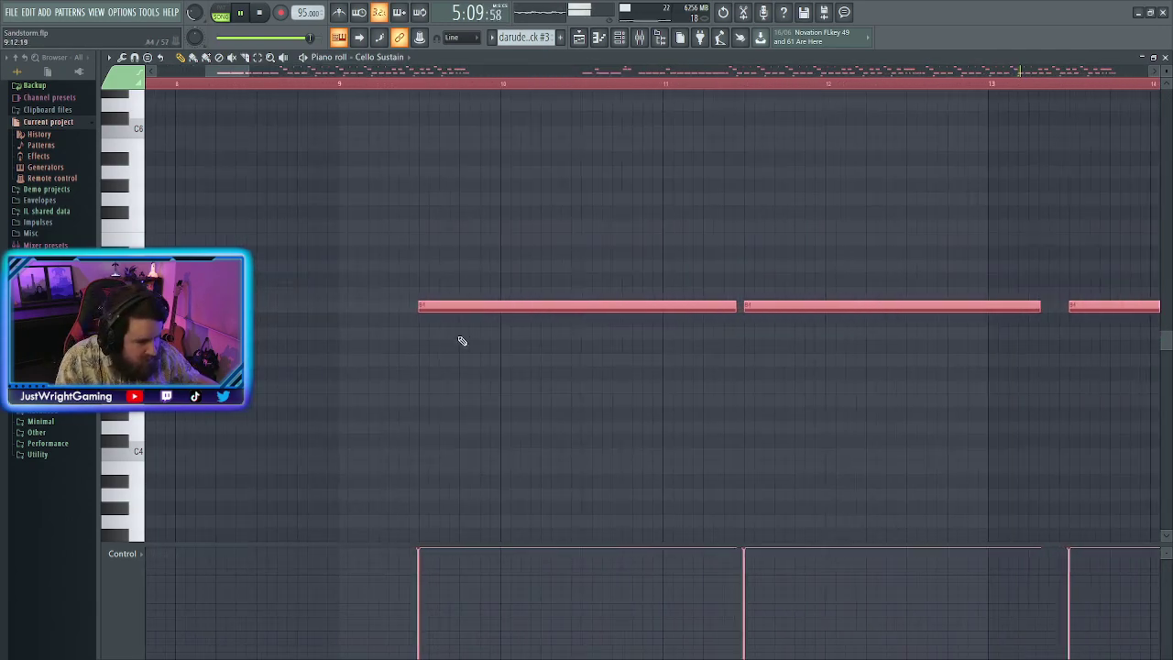
left_click_drag(485, 306, 485, 466)
scroll(445, 275, "down", 10)
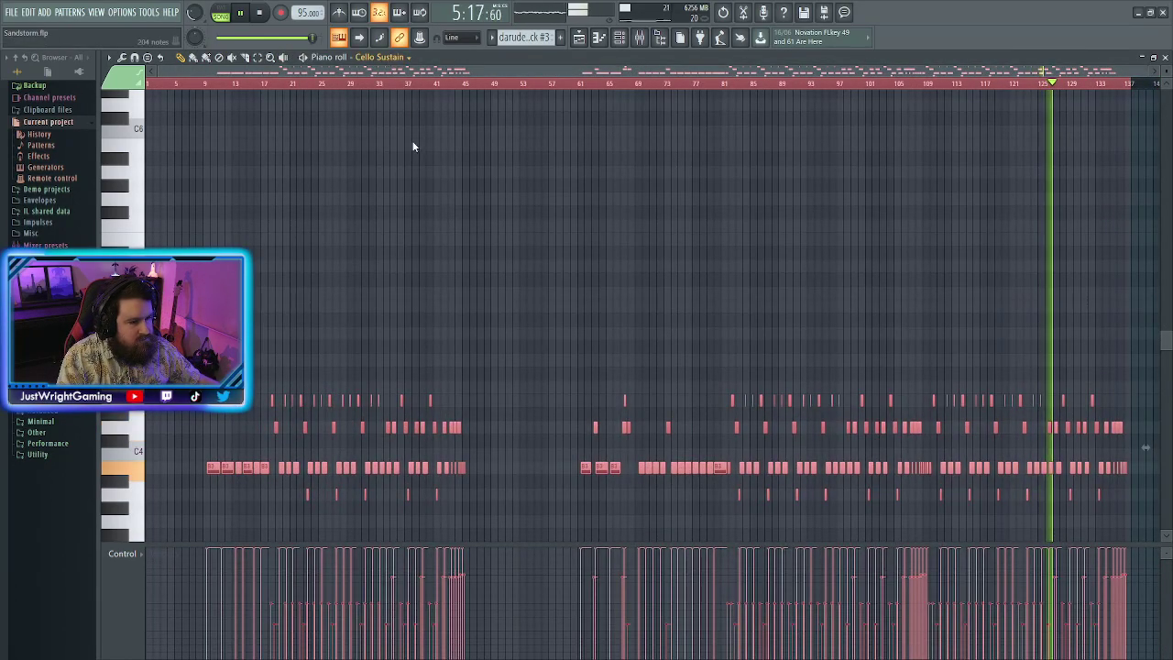
Transpose all notes in Cello Sustain #2 down one octave and return to the playlist
key("ctrl+z")
scroll(257, 321, "up", 10)
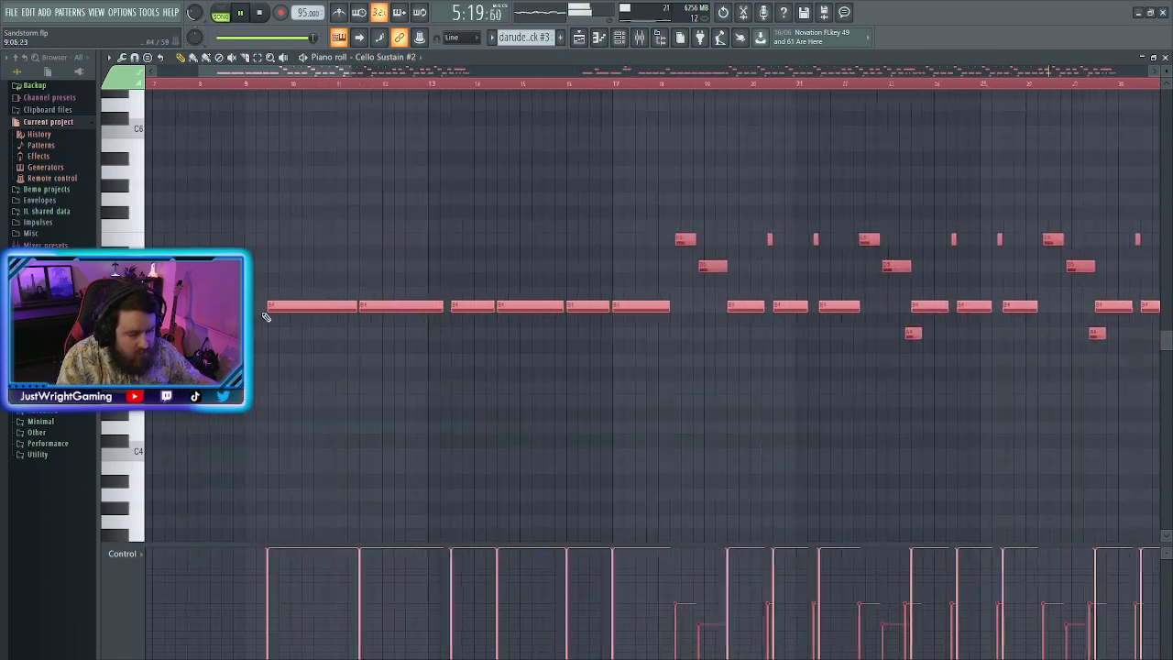
left_click_drag(296, 314, 289, 460)
left_click(451, 298)
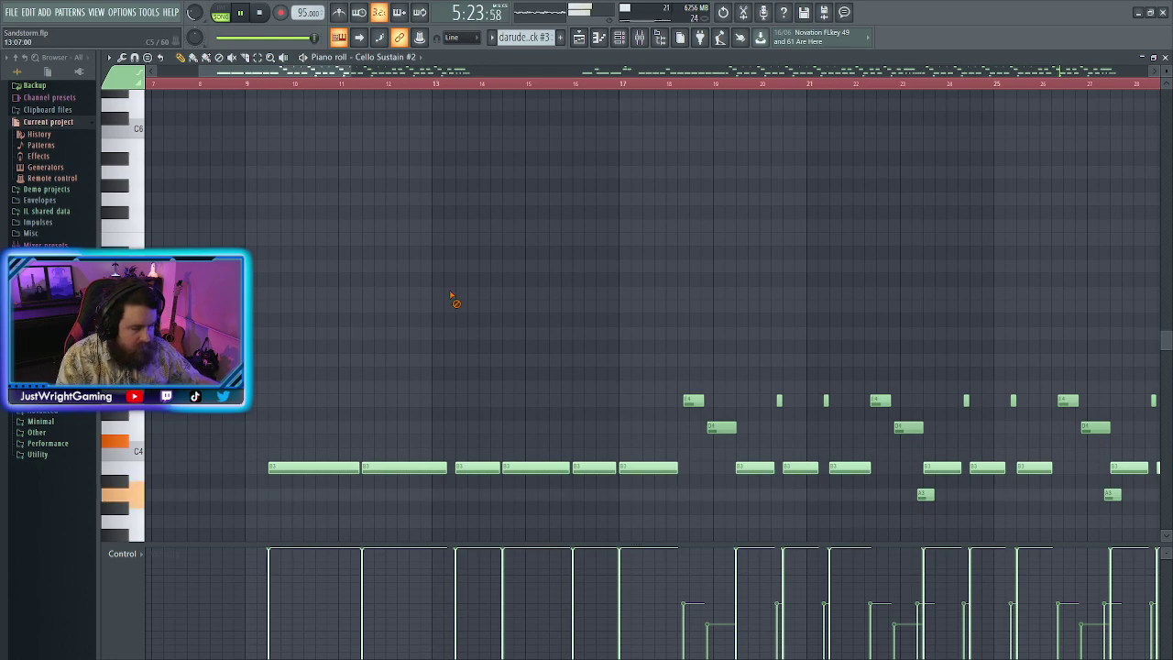
left_click(578, 38)
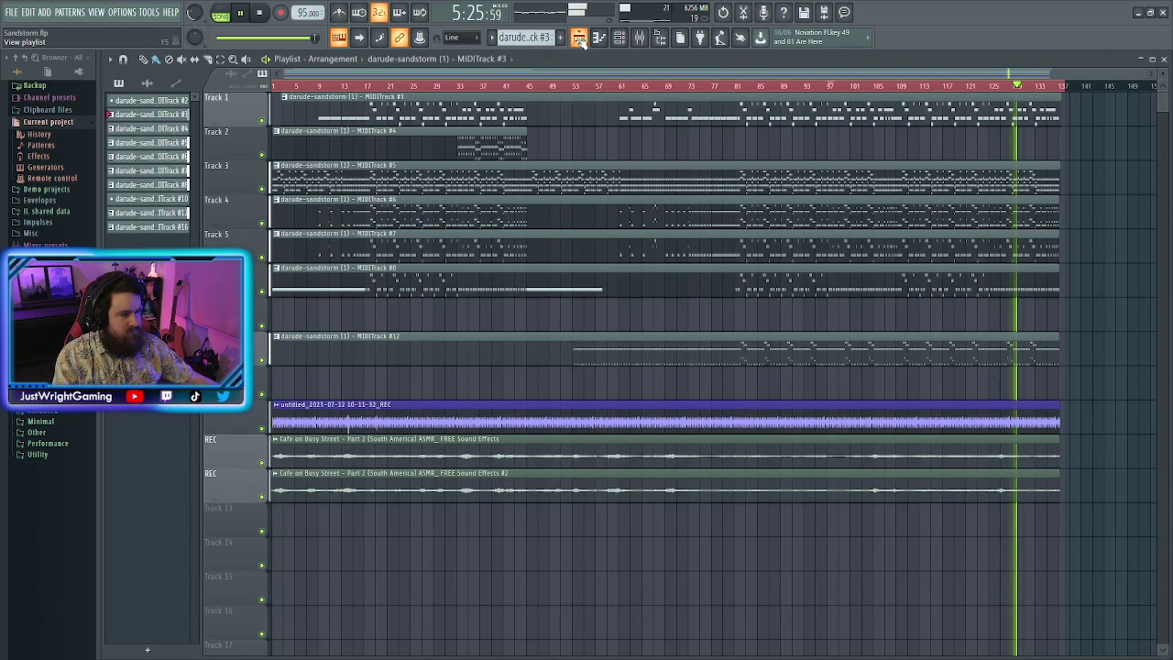
Stop playback, try adding an A3 note in bar 116 of Cello Sustain, and return to the playlist
key("space")
key("F7")
scroll(742, 424, "down", 3)
left_click(736, 374)
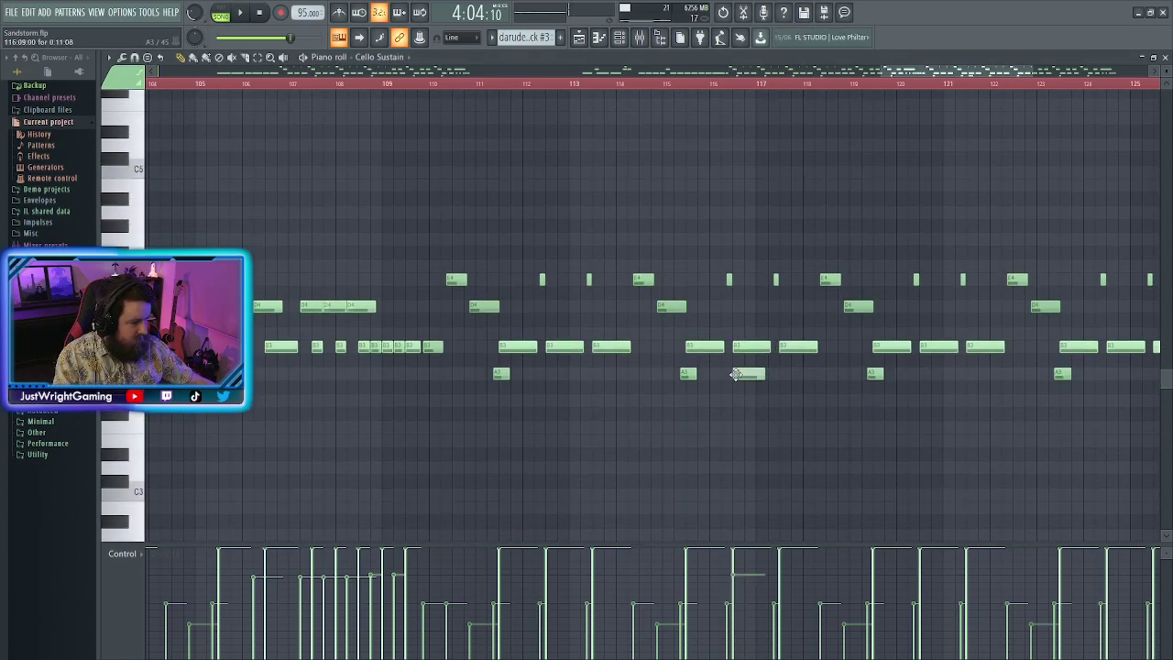
left_click(579, 41)
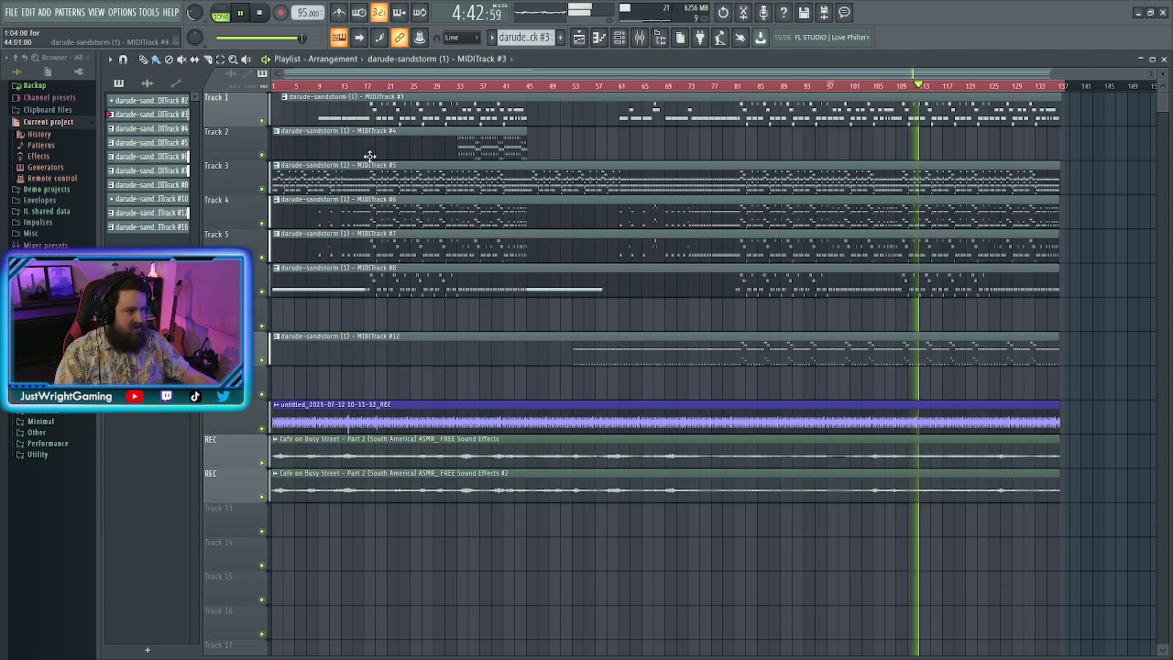
Solo Track 1, give all E4 notes in Cello Sustain one equal length, and extend them together
right_click(262, 120)
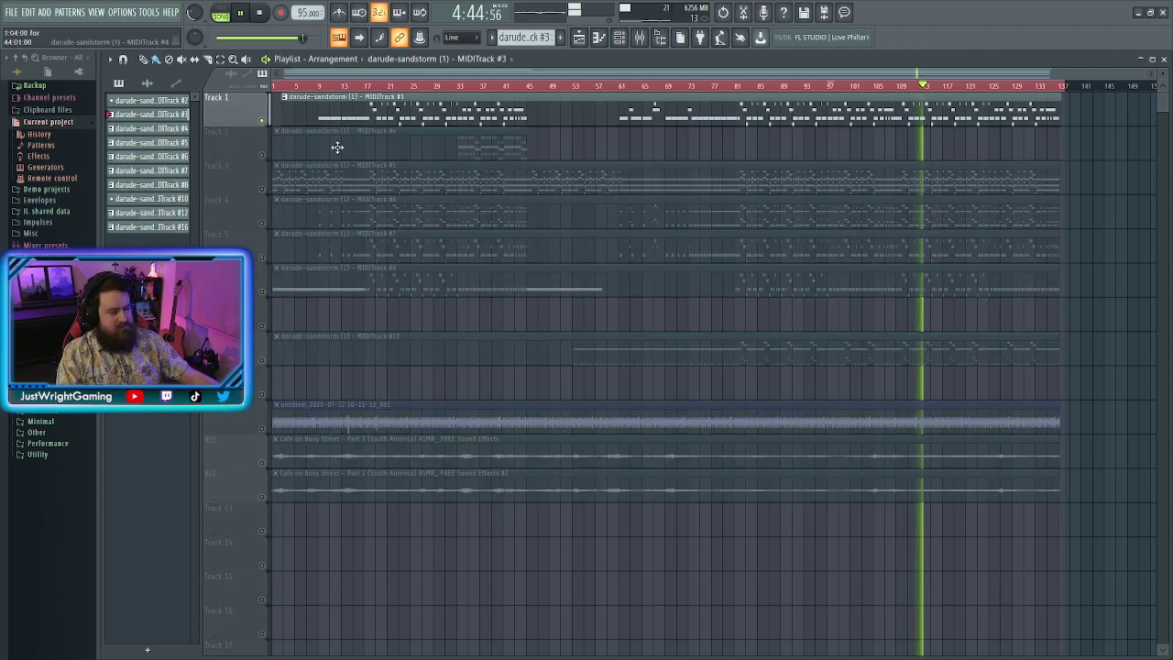
double_click(693, 114)
scroll(602, 241, "down", 5, "ctrl")
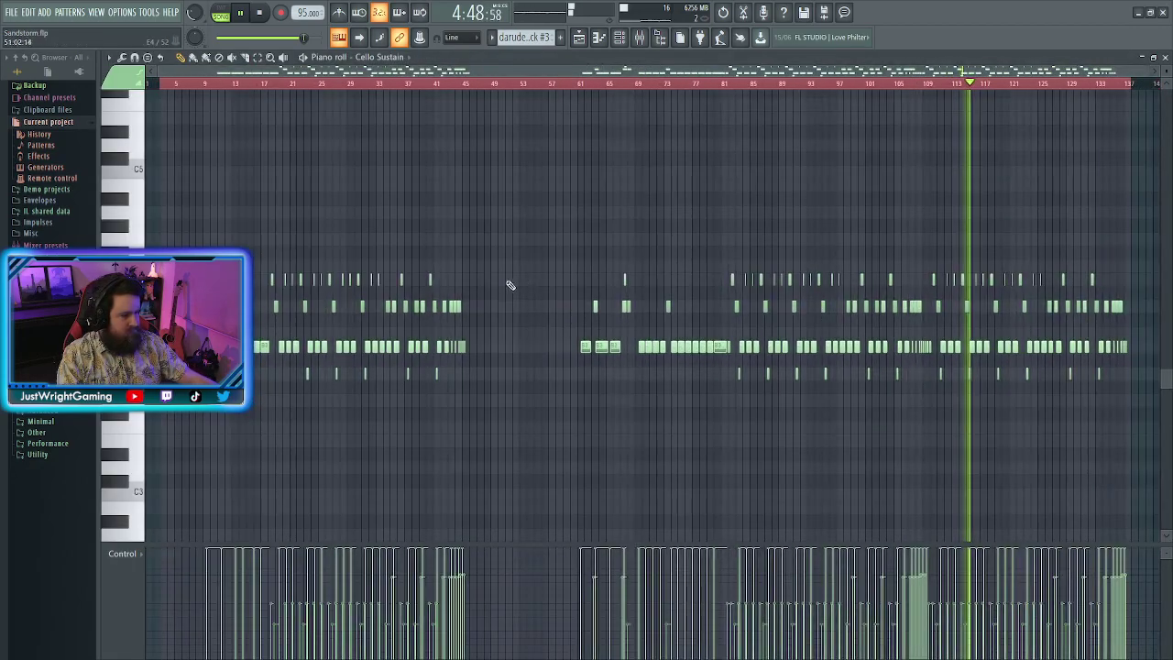
left_click_drag(272, 256, 1121, 286)
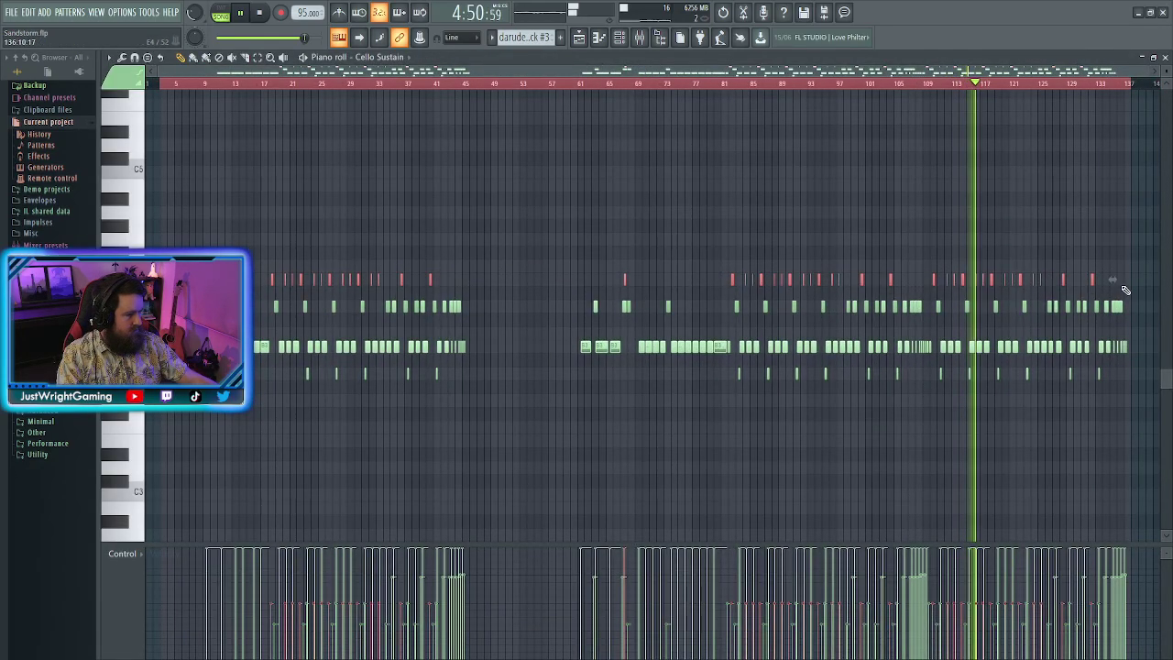
key("Delete")
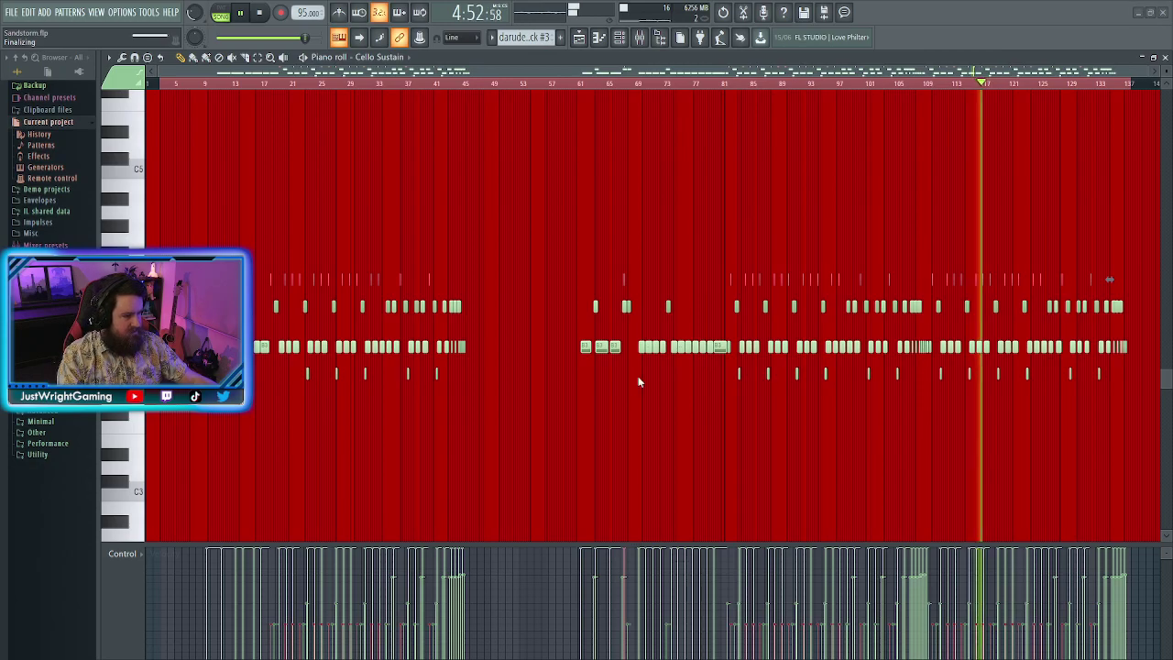
scroll(361, 241, "up", 6, "ctrl")
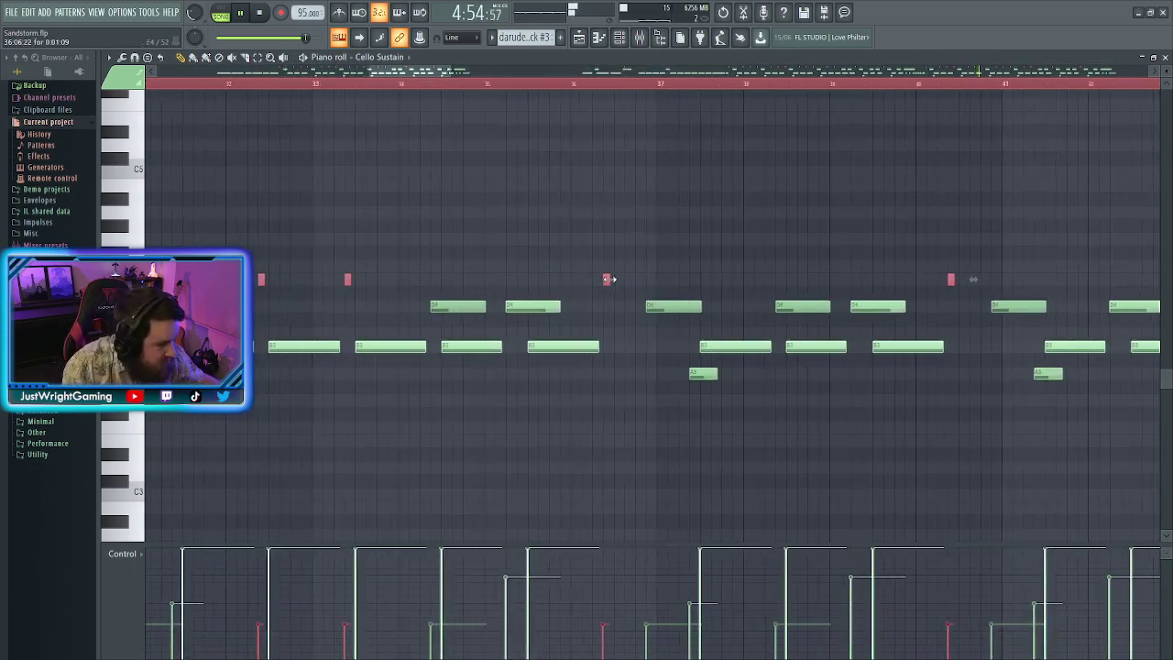
left_click_drag(609, 279, 646, 282)
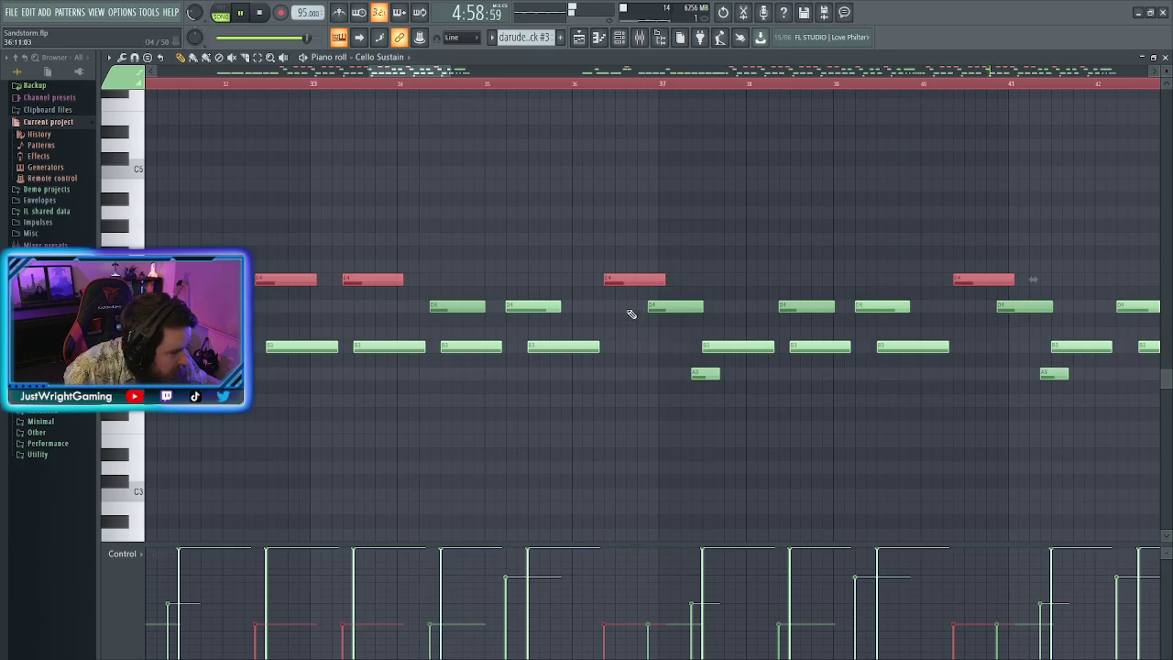
Give all A3 notes in Cello Sustain one equal length and extend them together
scroll(636, 314, "down", 5, "ctrl")
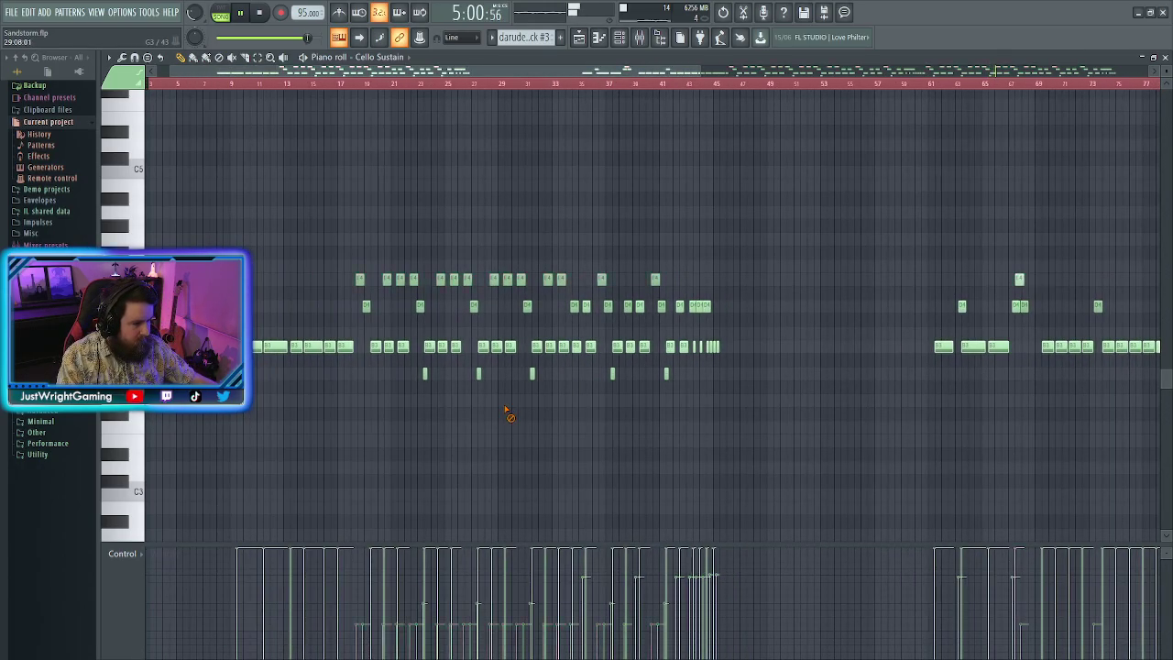
scroll(505, 410, "down", 3, "ctrl")
left_click_drag(285, 370, 1108, 423)
scroll(415, 396, "up", 3, "ctrl")
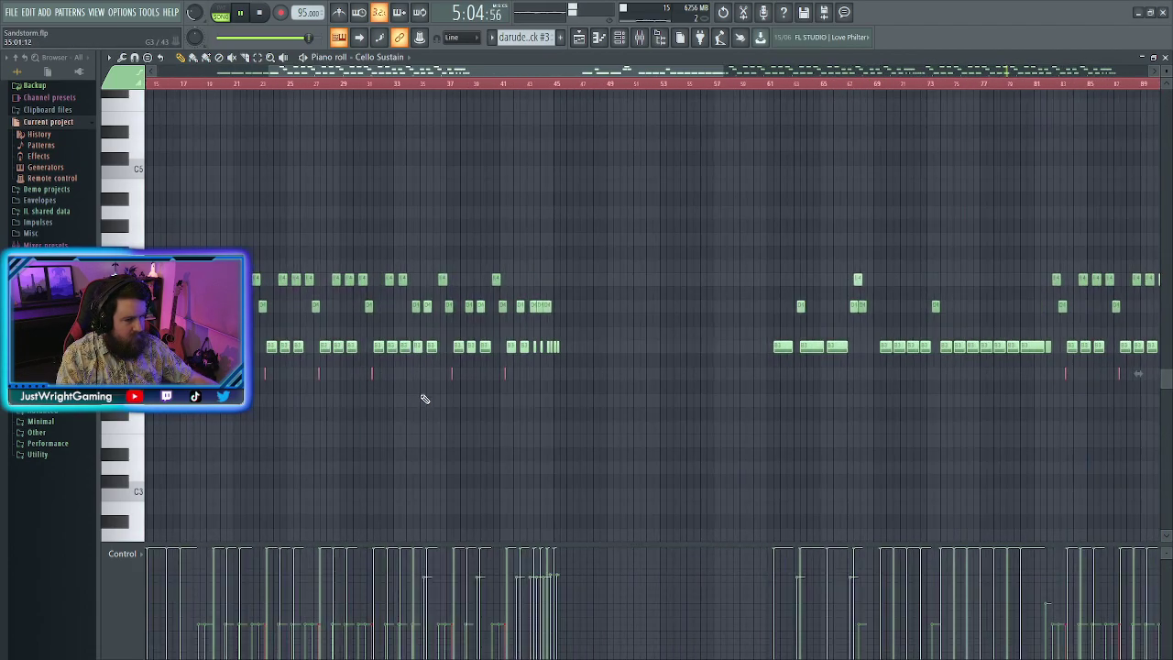
scroll(596, 375, "up", 6, "ctrl")
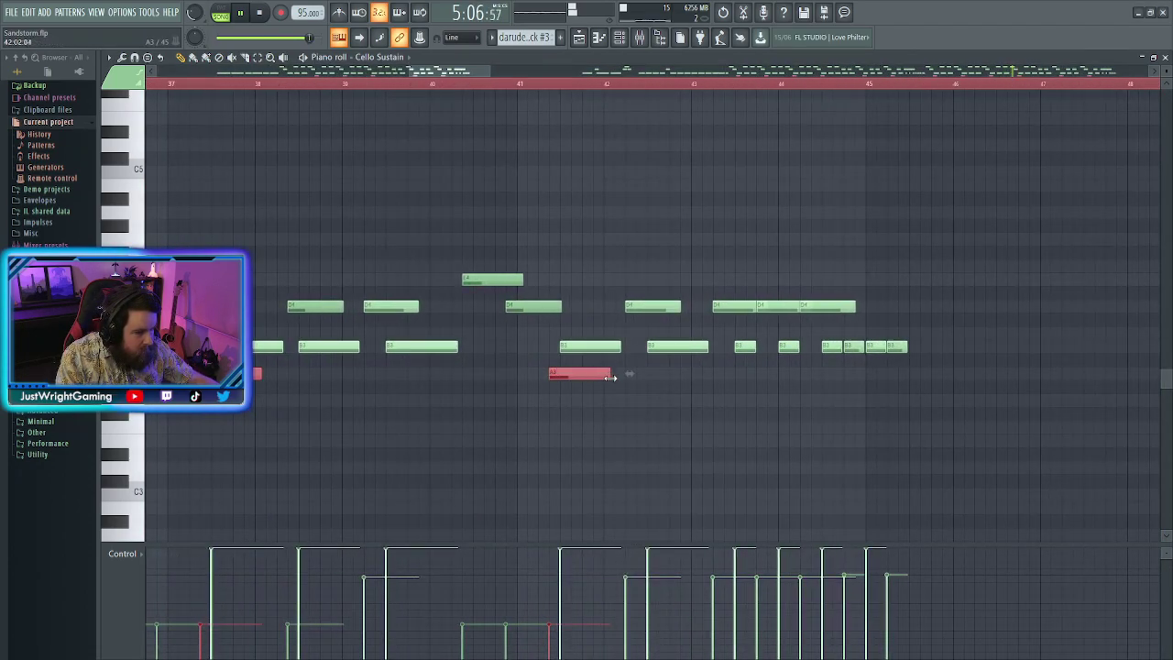
scroll(589, 396, "down", 6, "ctrl")
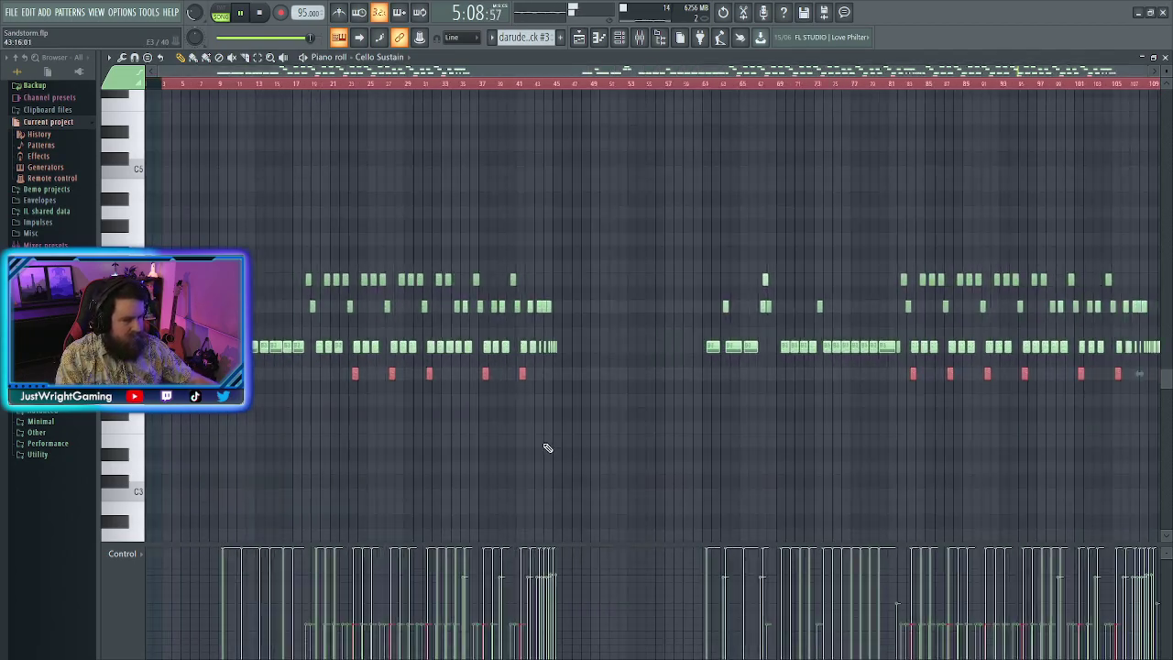
Replace the notes in Cello Sustain #2 with a copy of all edited Cello Sustain notes, and unsolo Track 1
key("ctrl+a")
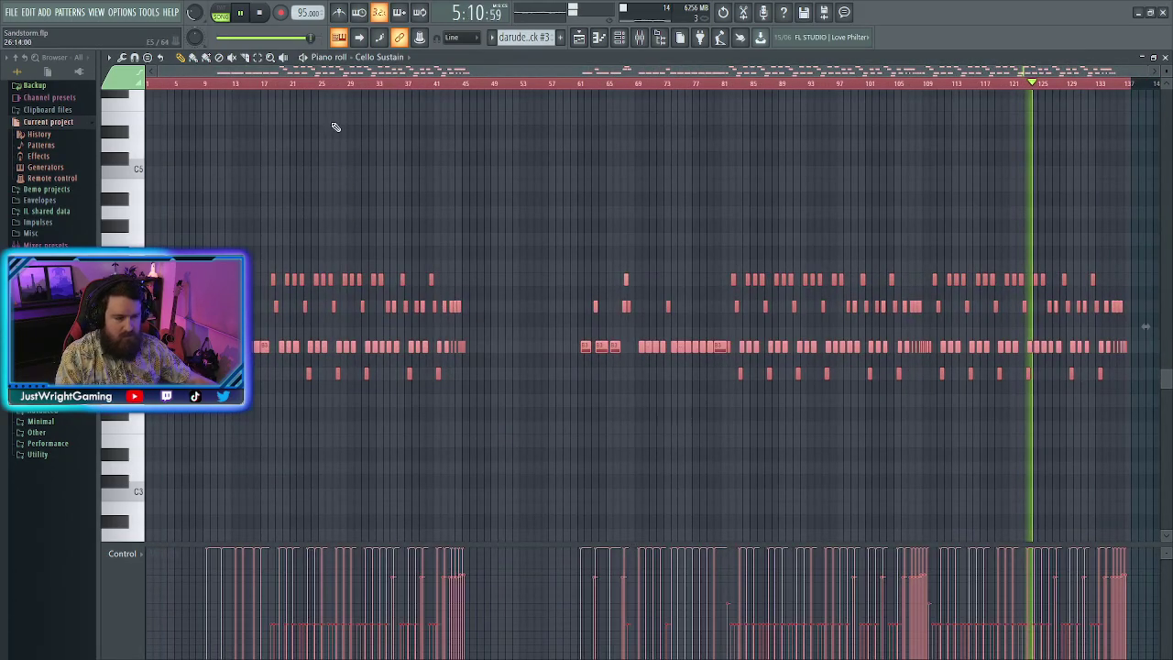
scroll(321, 300, "up", 6, "ctrl")
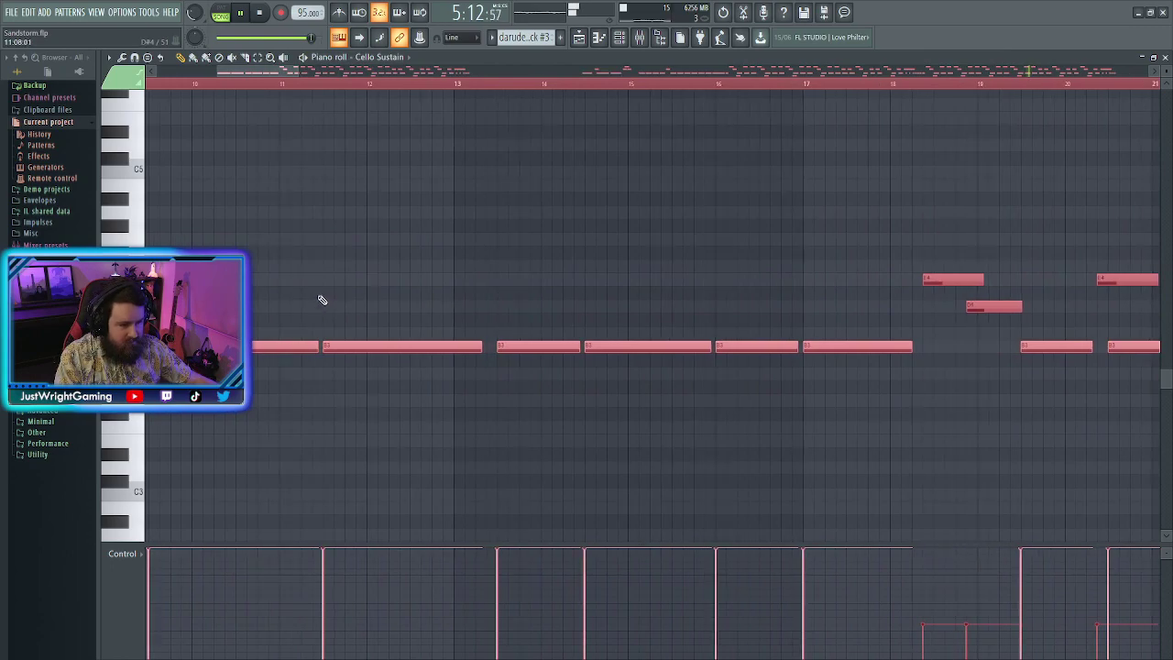
key("ctrl+l")
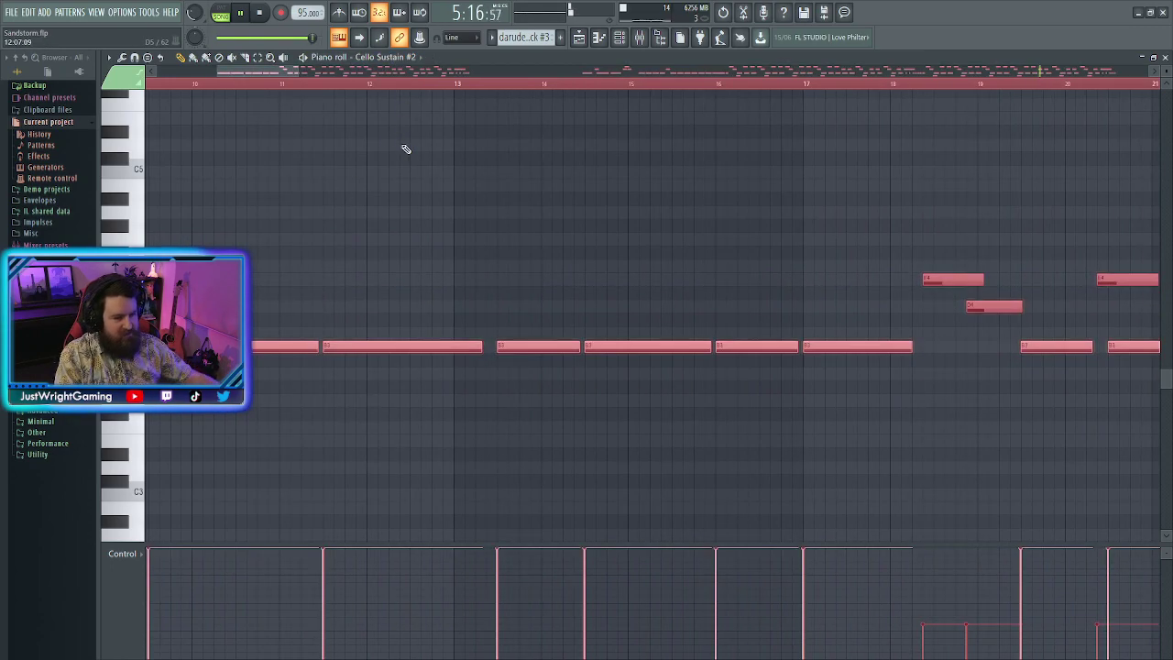
scroll(406, 149, "down", 5, "ctrl")
scroll(569, 255, "down", 3, "ctrl")
key("ctrl+d")
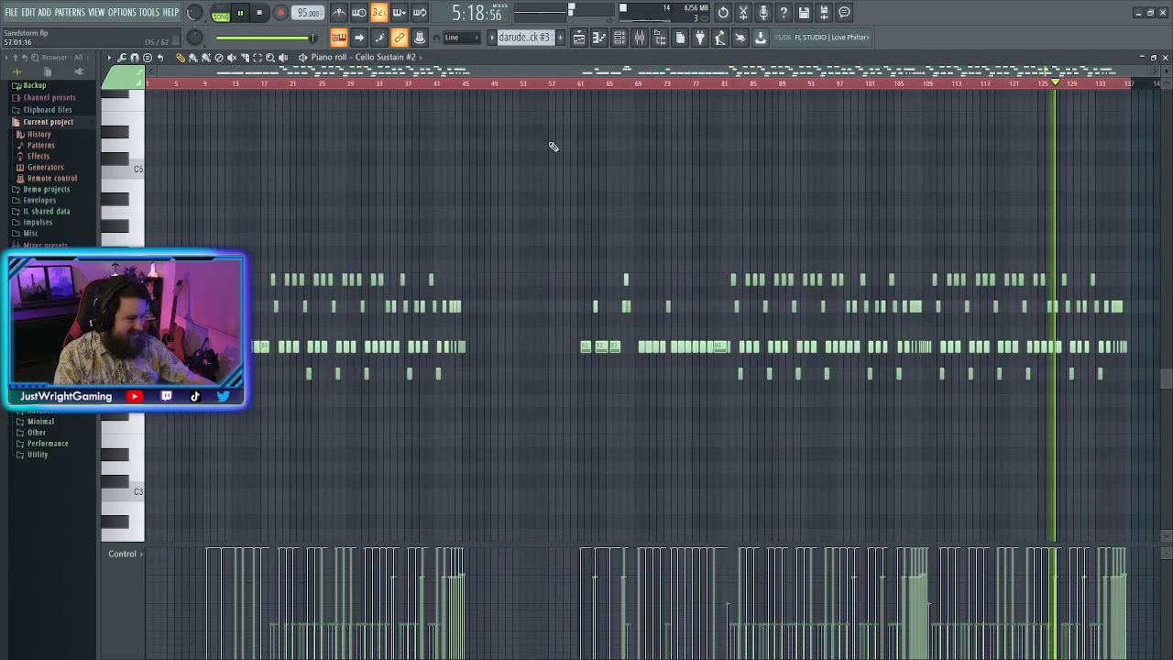
key("F5")
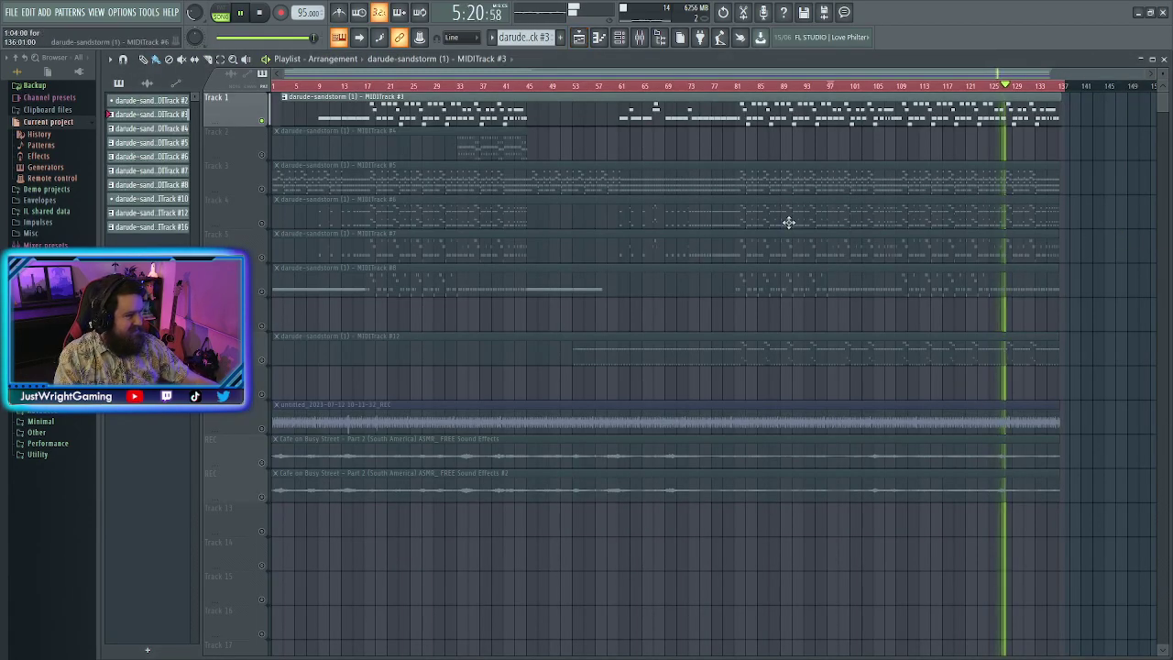
left_click(262, 120, "ctrl")
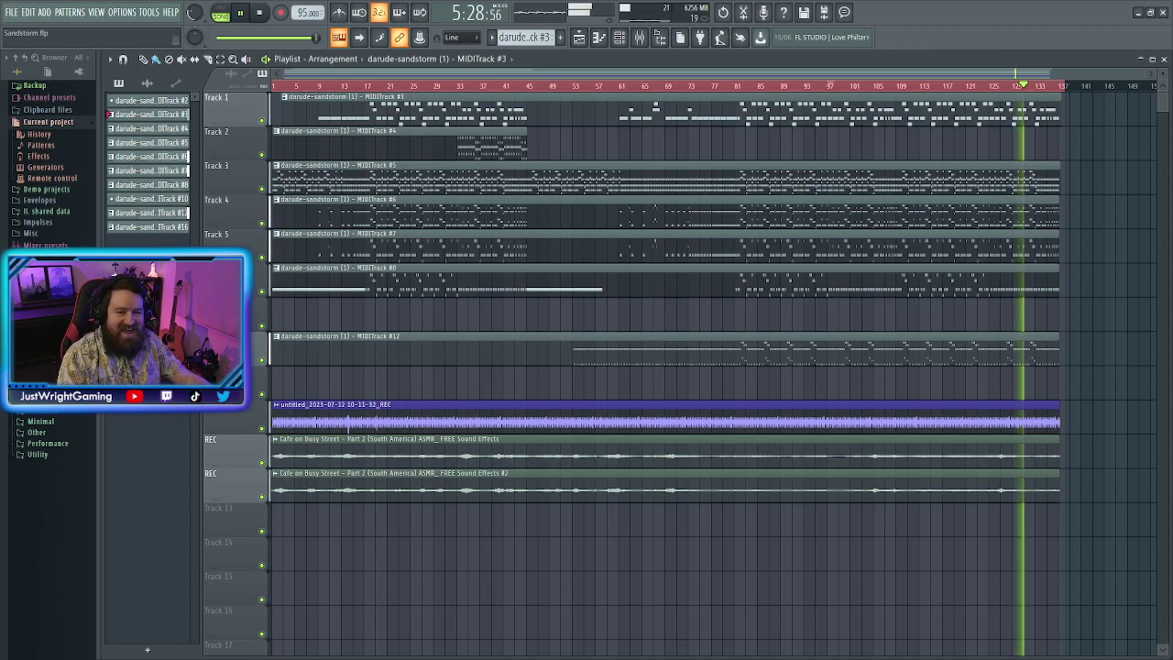
Inspect the Kontakt articulation and legato settings of the Cello Sustain and Cello Sustain #2 instruments
left_click(660, 38)
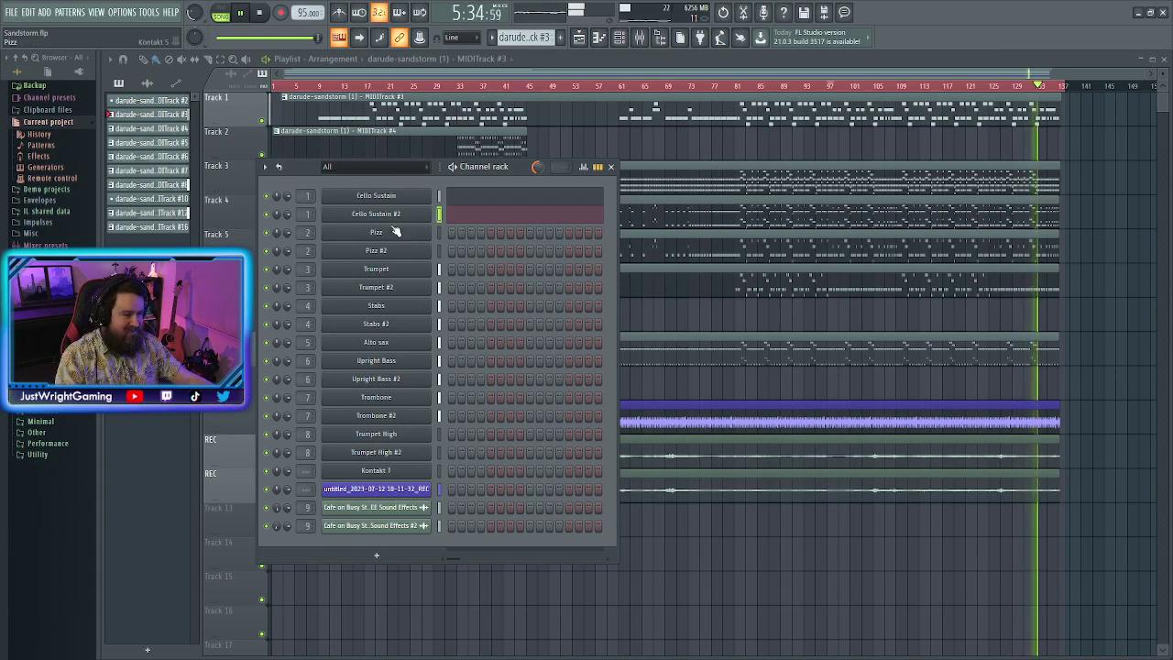
left_click(388, 199)
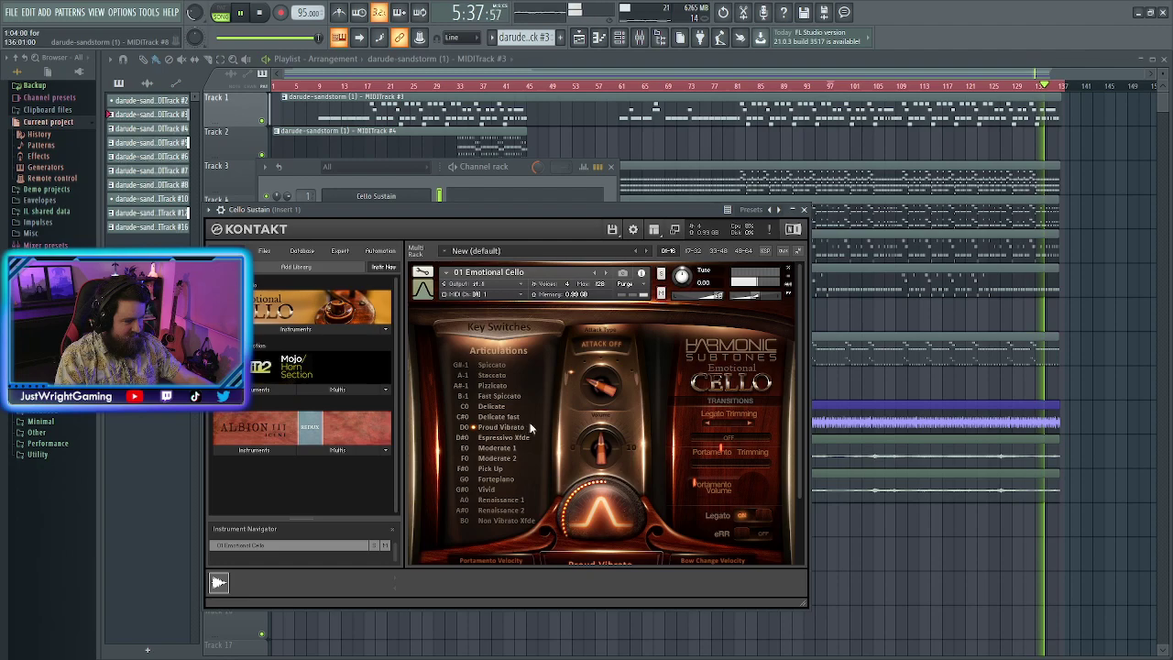
left_click(803, 209)
left_click(398, 215)
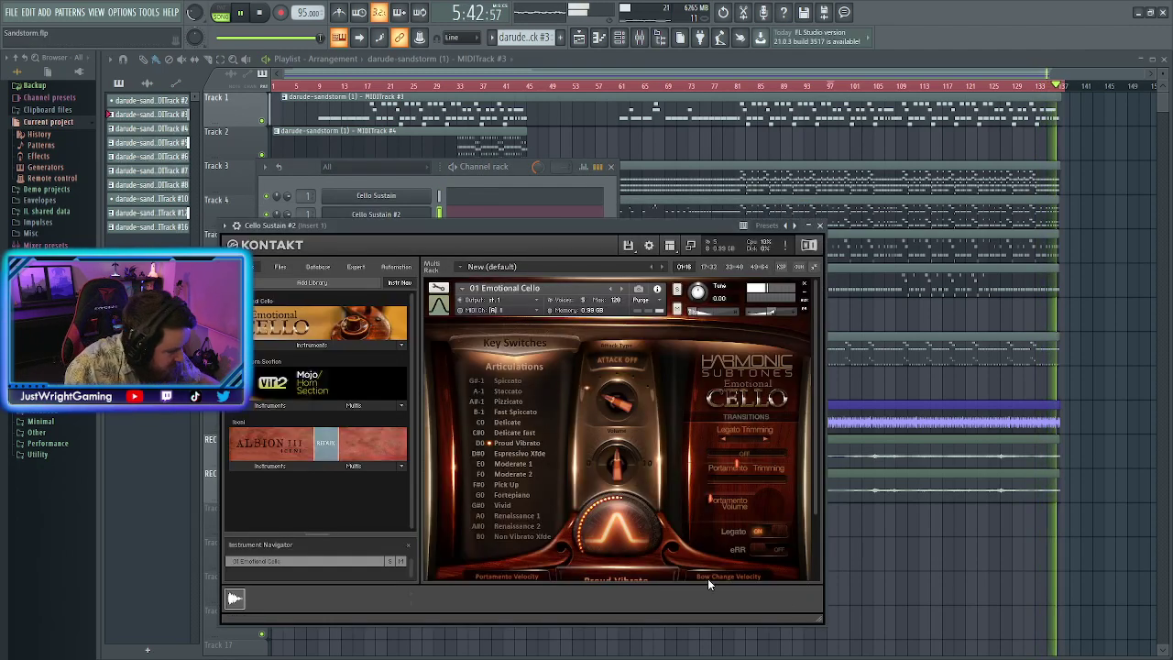
left_click_drag(817, 486, 800, 509)
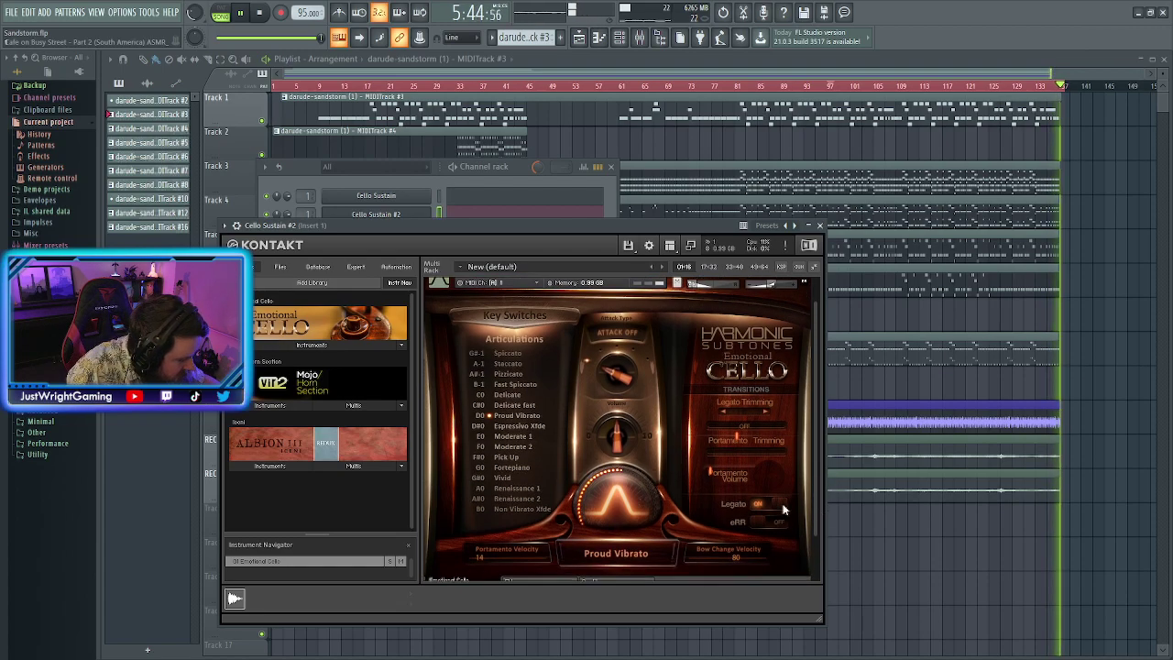
left_click(819, 225)
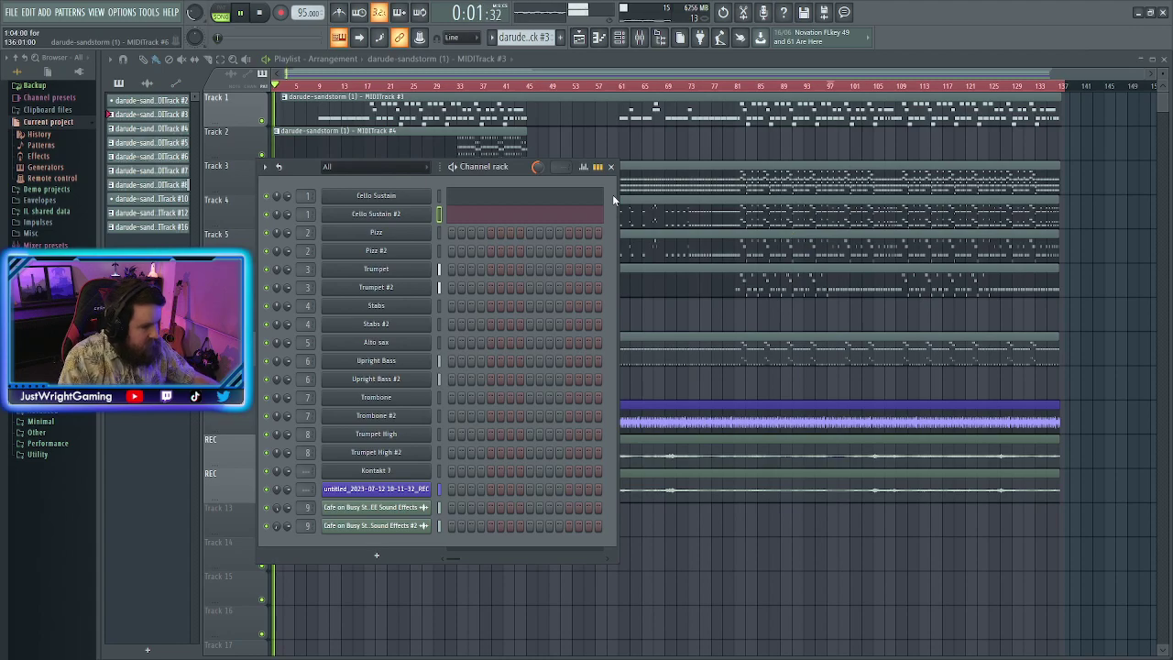
left_click(375, 196)
left_click_drag(795, 459, 798, 481)
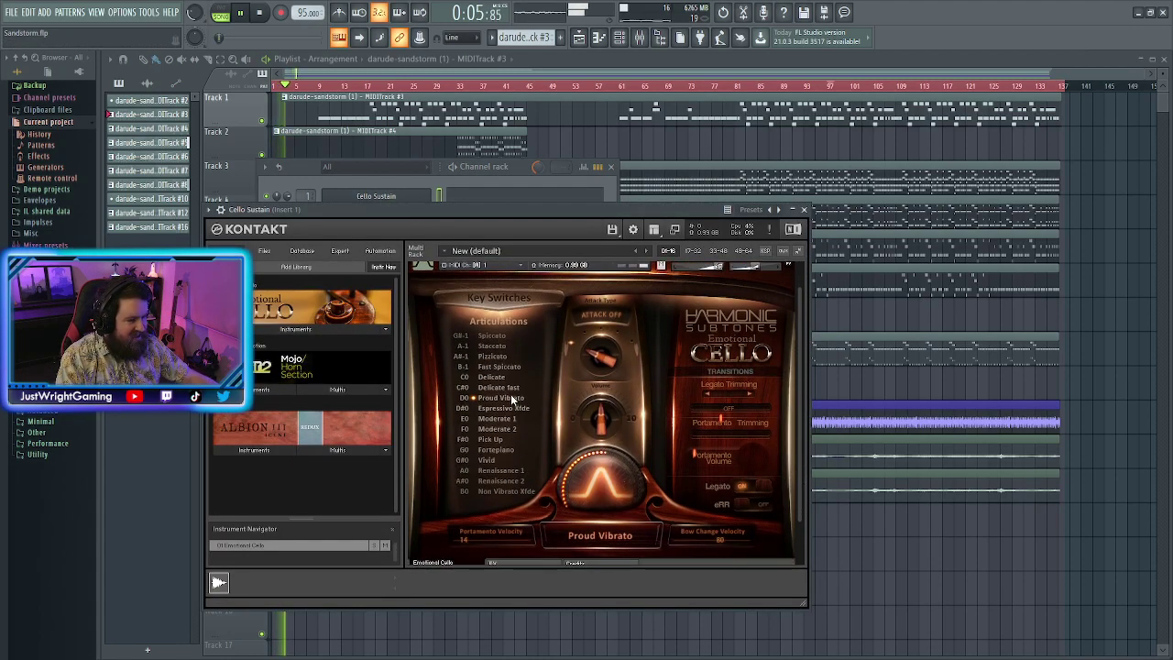
left_click(803, 209)
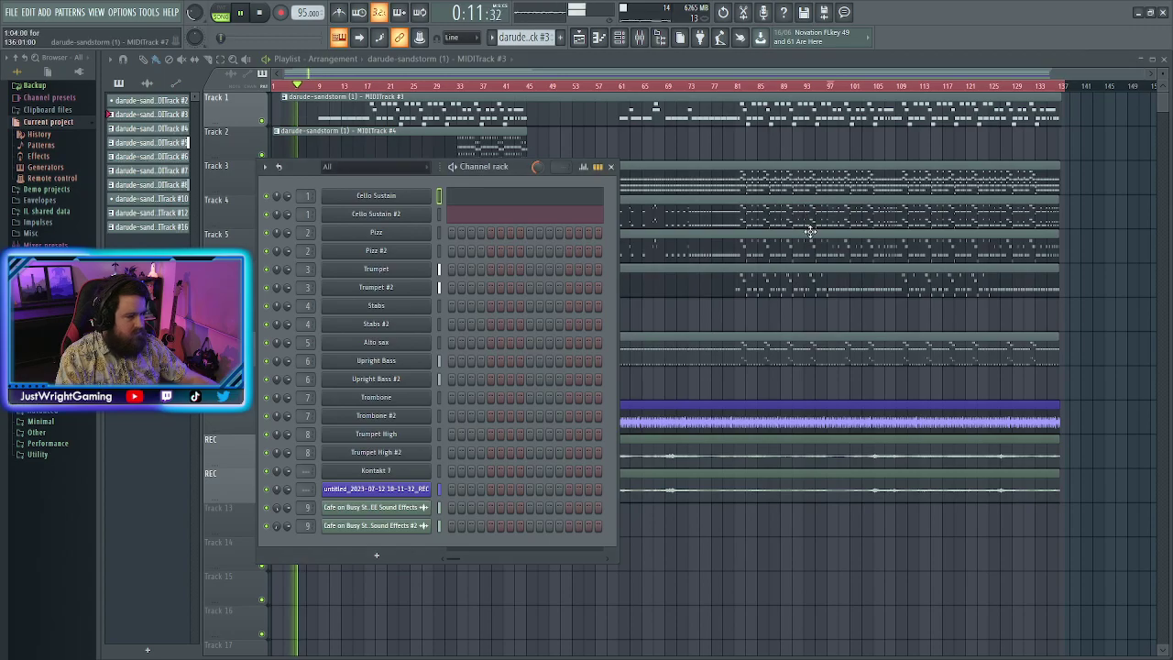
left_click(611, 167)
Examine the Cello Sustain notes in the piano roll across the whole song and return to the playlist
double_click(542, 314)
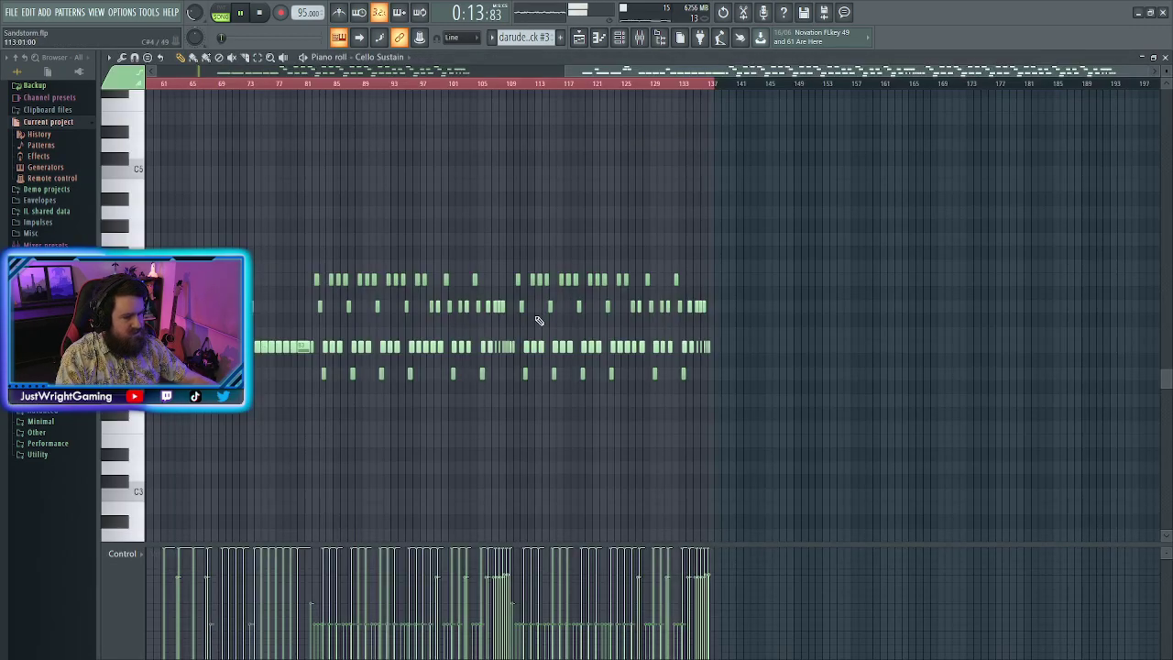
scroll(779, 400, "up", 2)
scroll(272, 281, "up", 2)
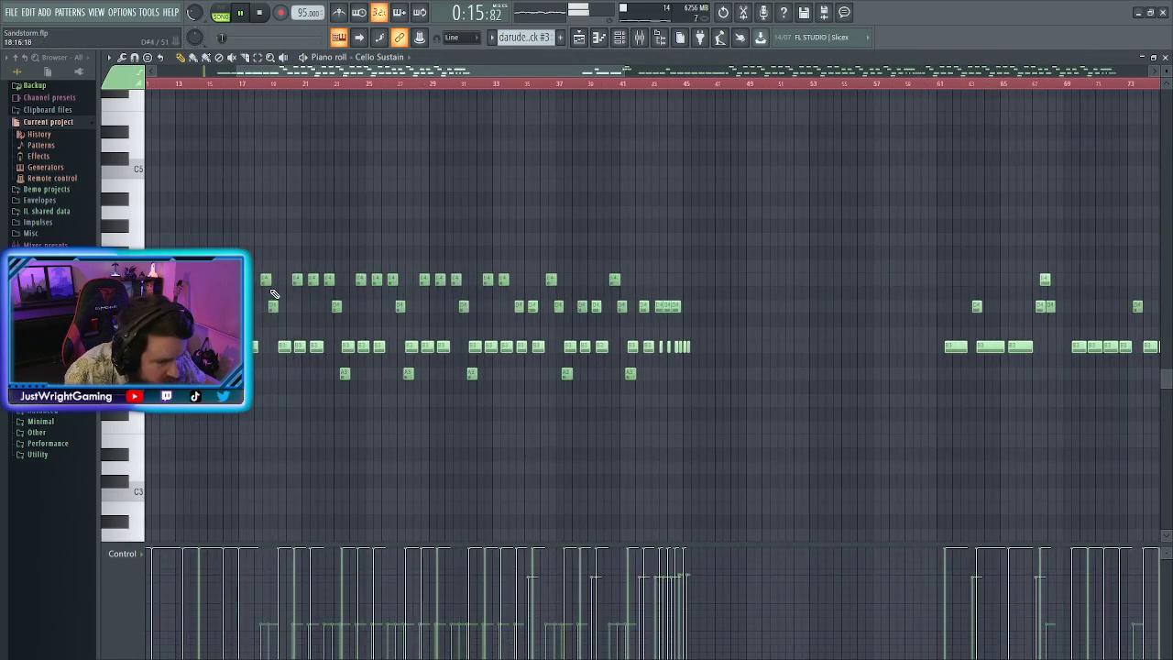
scroll(272, 284, "up", 2)
scroll(272, 302, "down", 4)
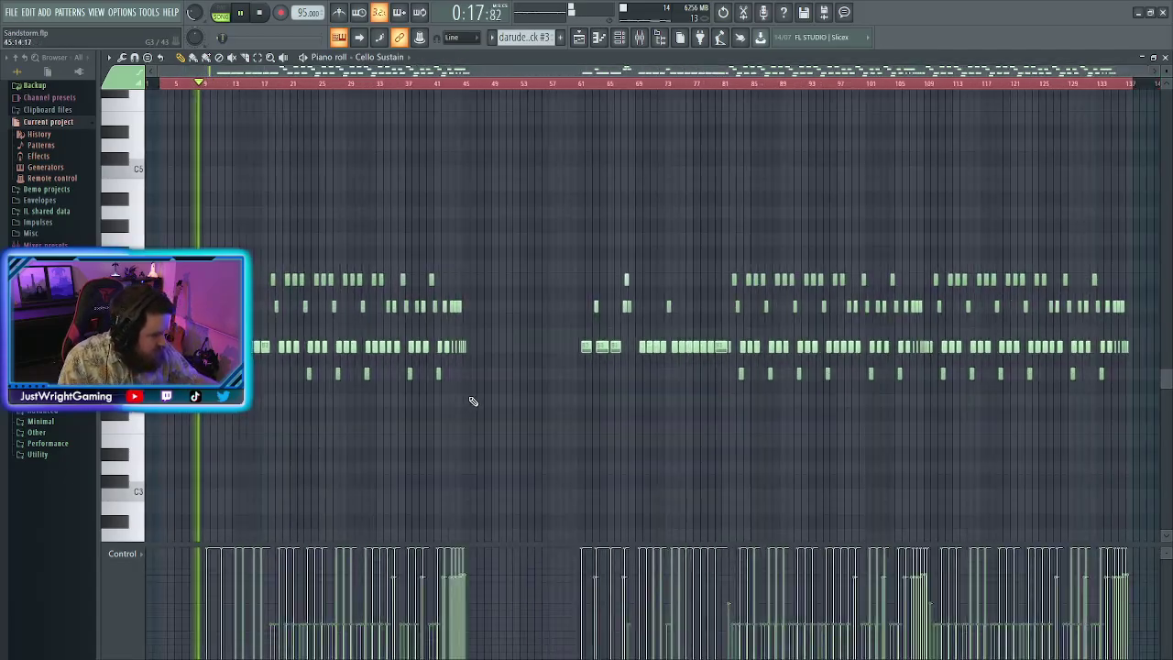
scroll(641, 288, "up", 4)
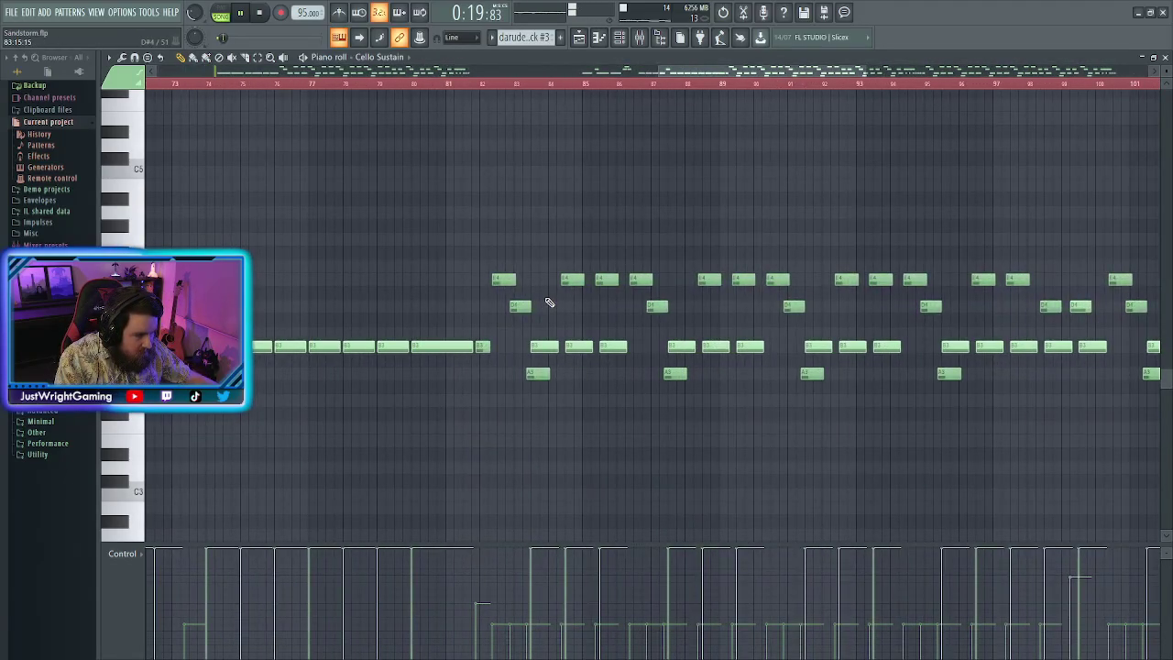
scroll(558, 306, "down", 4)
scroll(811, 393, "down", 3)
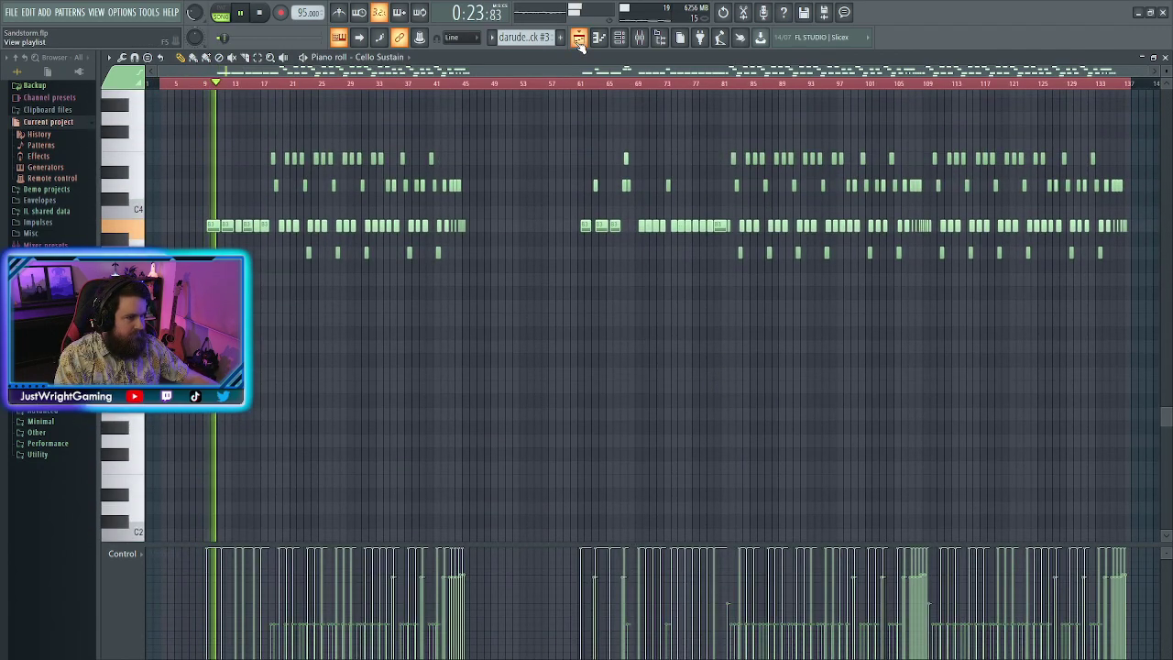
key("F5")
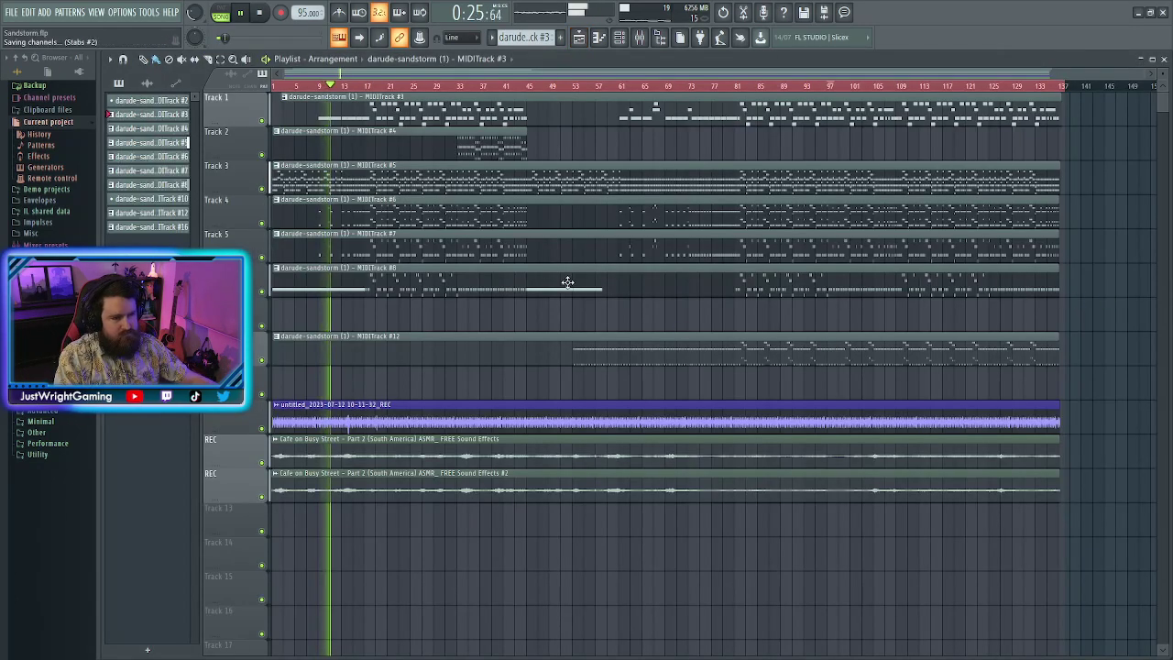
scroll(375, 311, "up", 1)
scroll(389, 102, "down", 1)
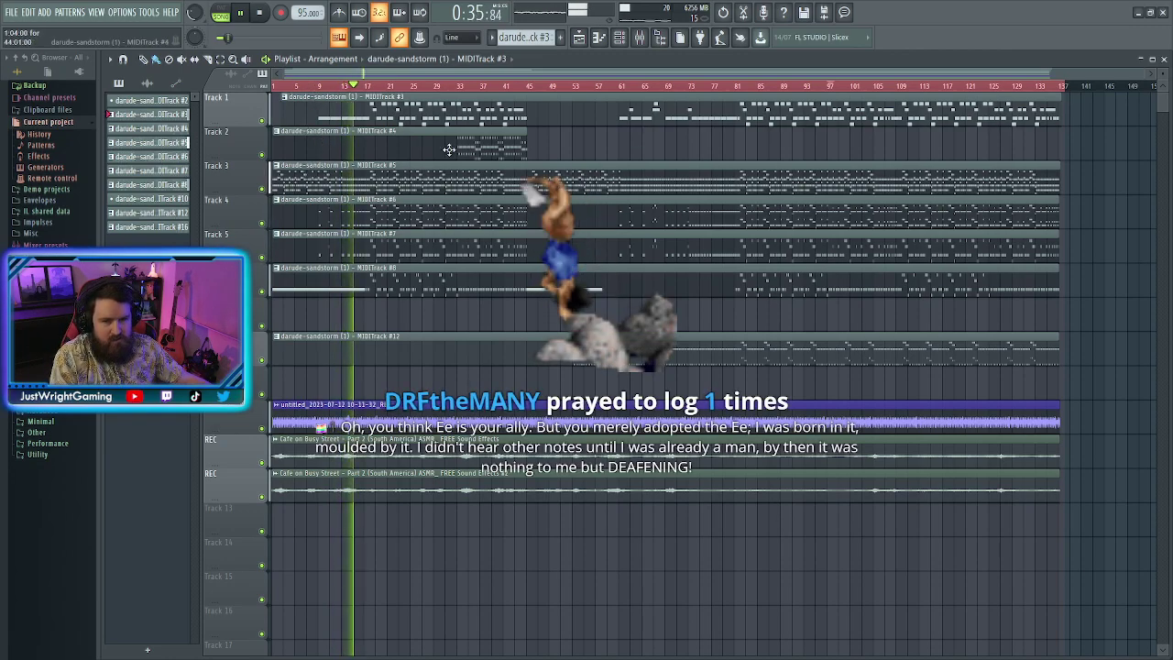
Recheck the mixer levels and the articulation, legato and bow-change settings in both Cello Sustain instruments' Kontakt windows
left_click(636, 38)
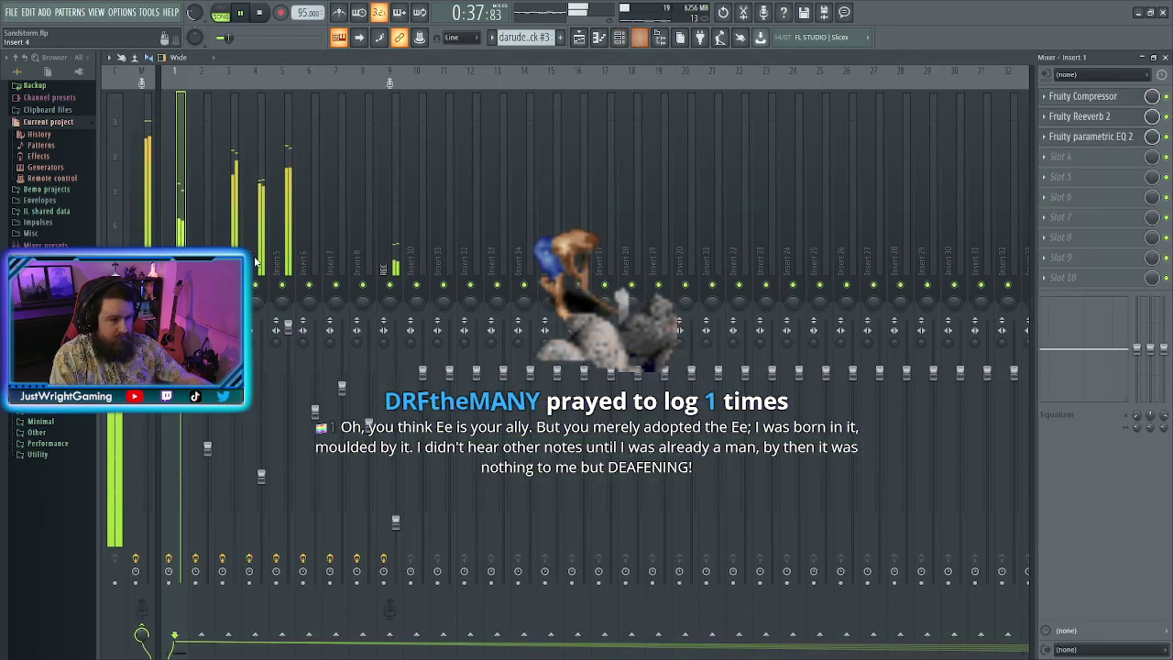
left_click(638, 37)
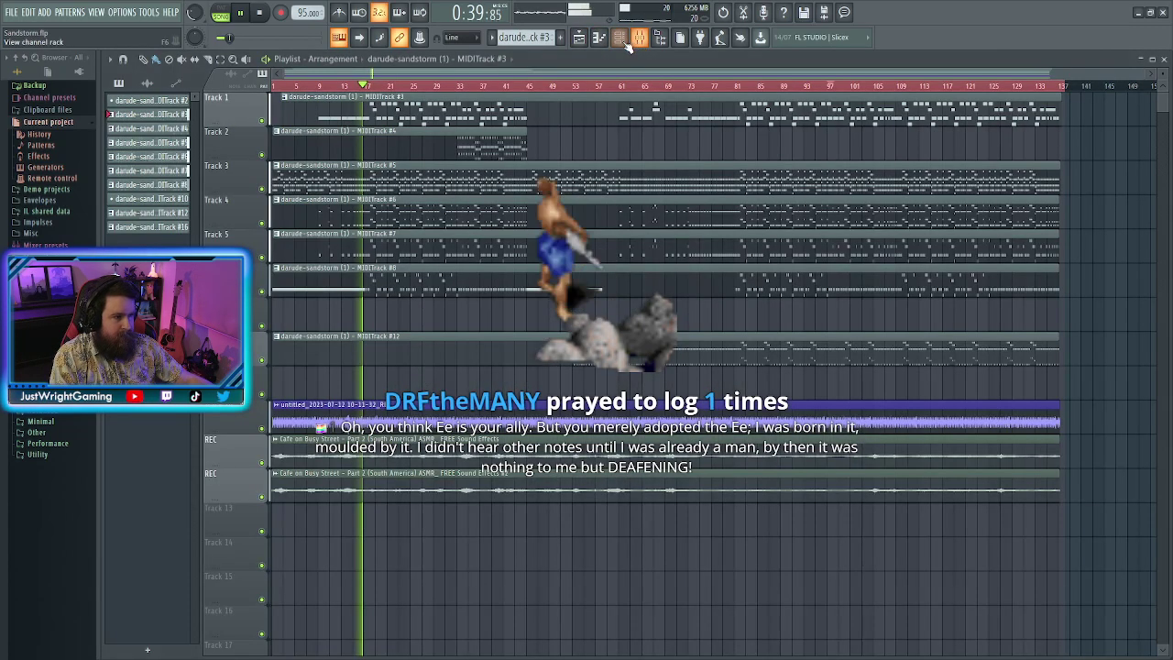
left_click(618, 37)
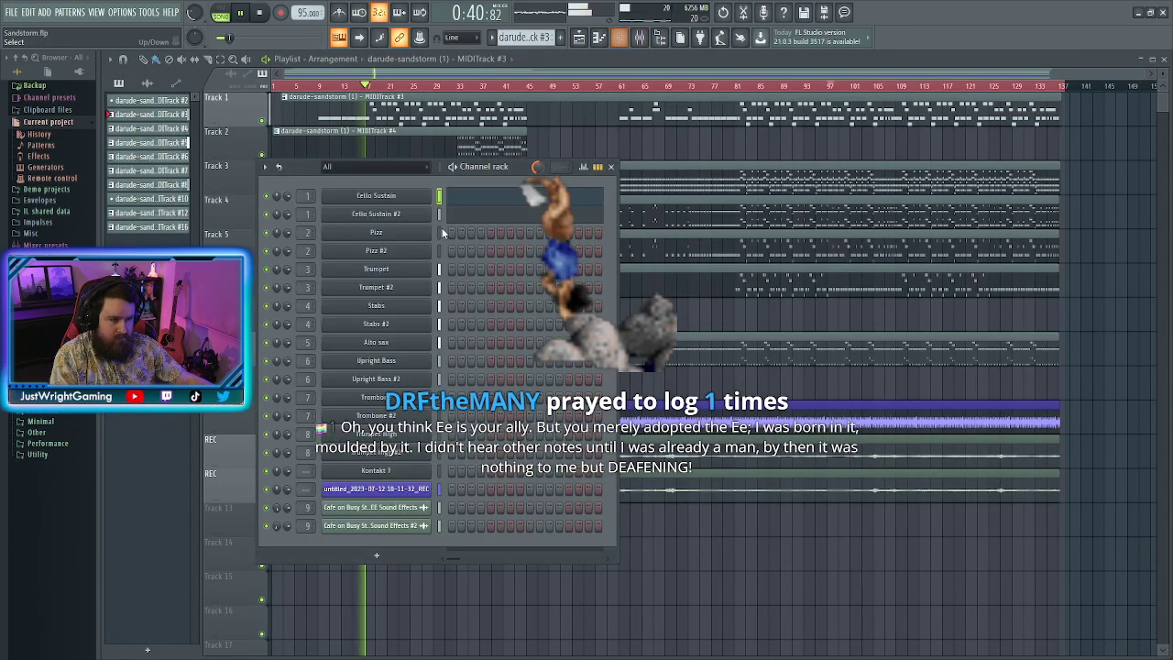
left_click(376, 195)
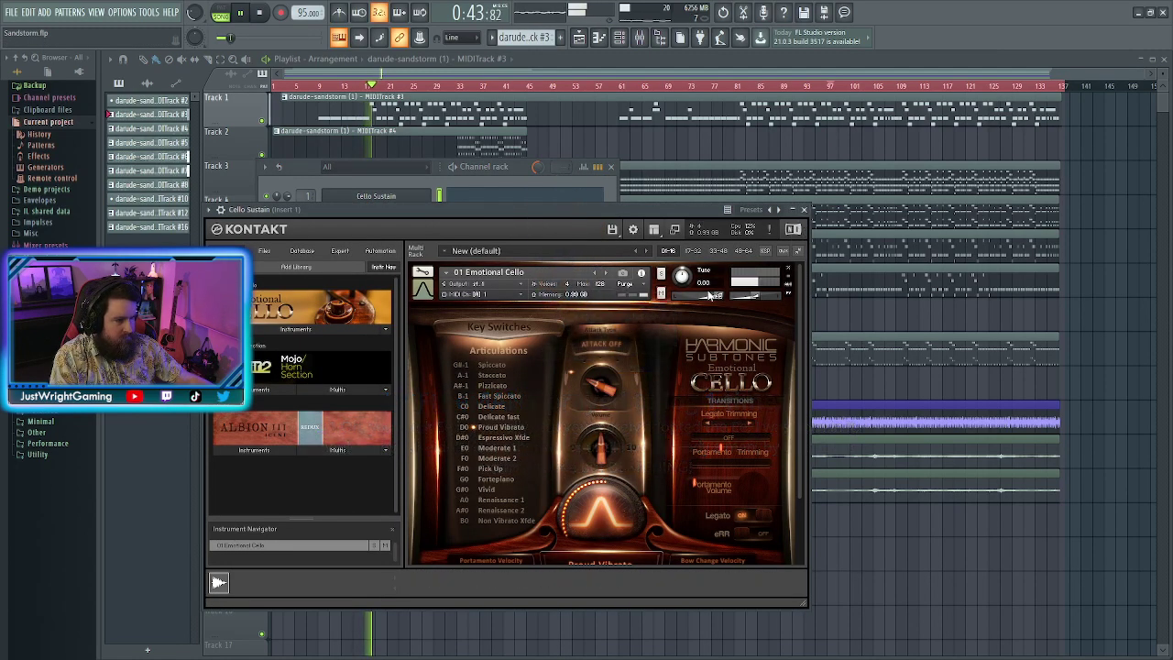
left_click(805, 210)
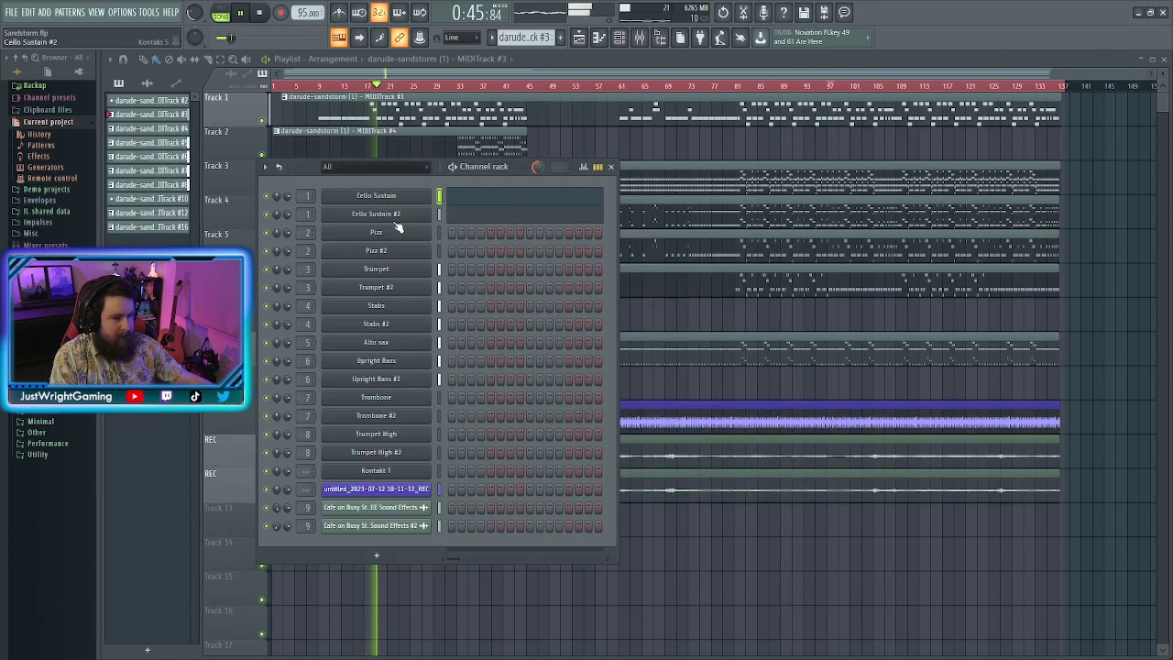
left_click(398, 227)
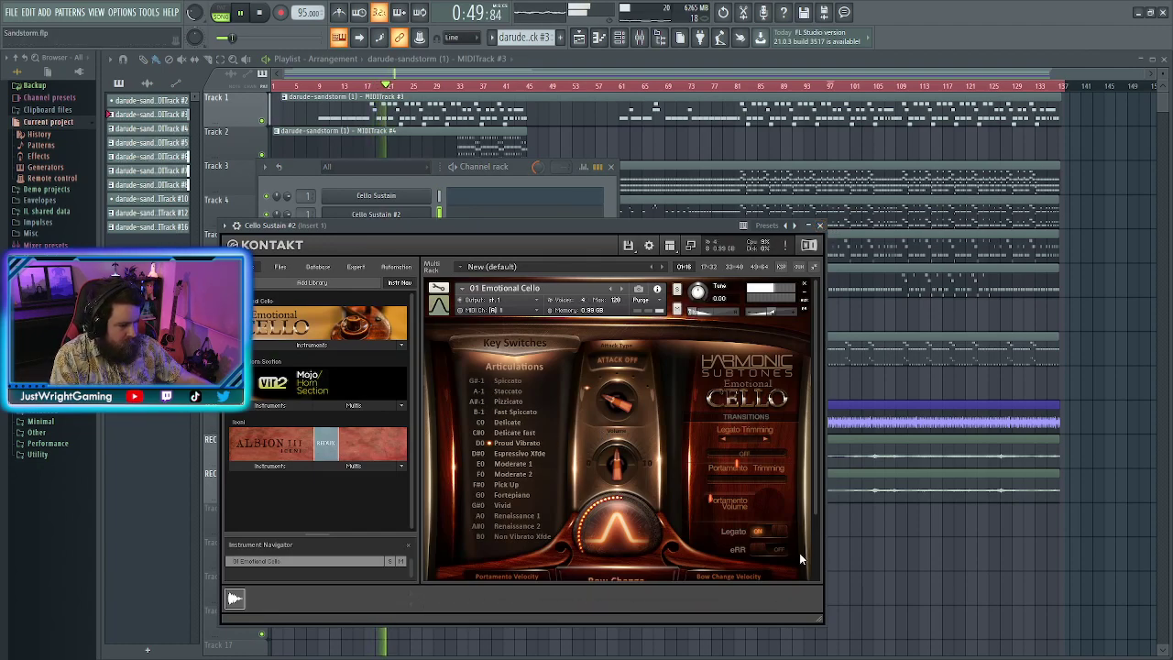
scroll(812, 494, "down", 1)
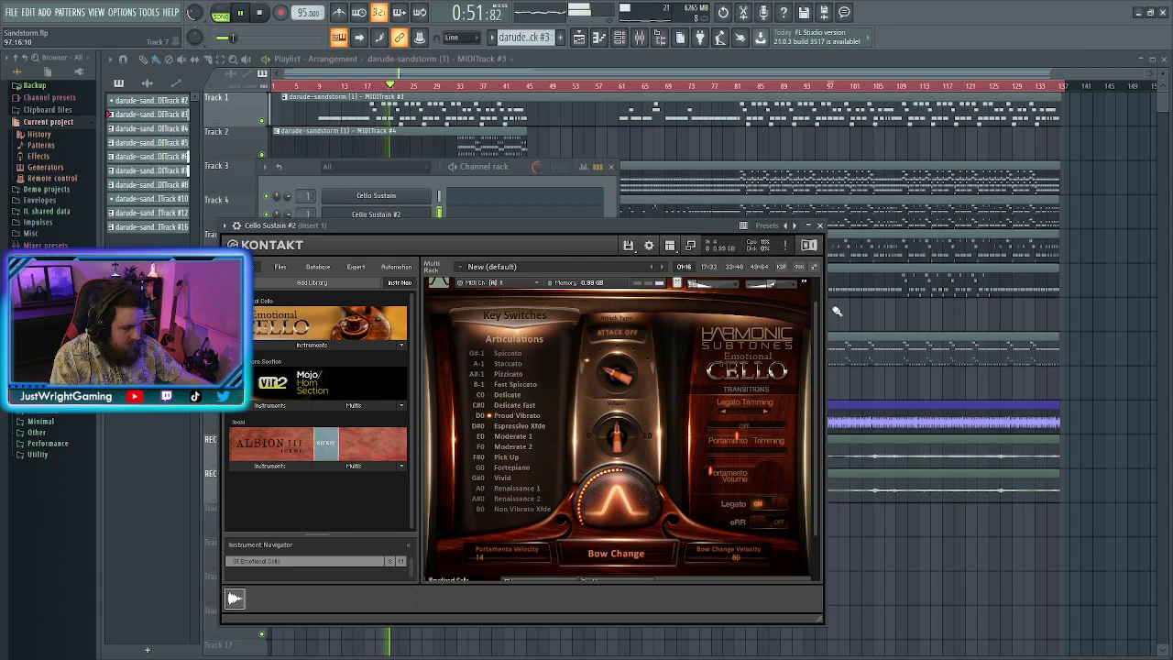
left_click(819, 225)
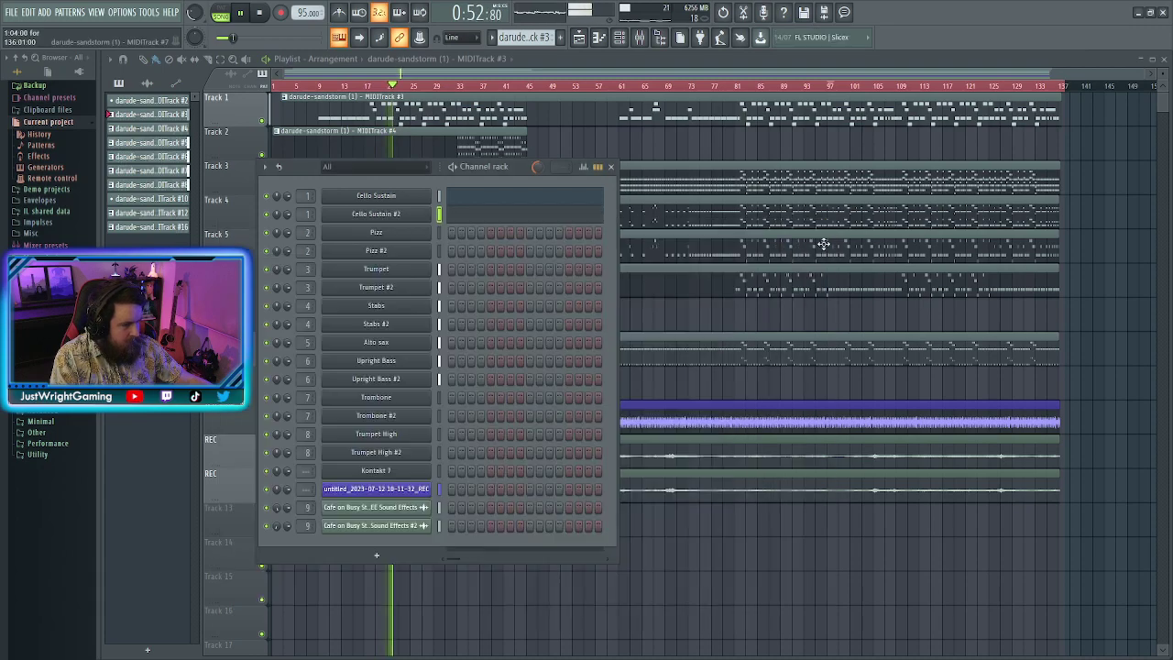
left_click(615, 169)
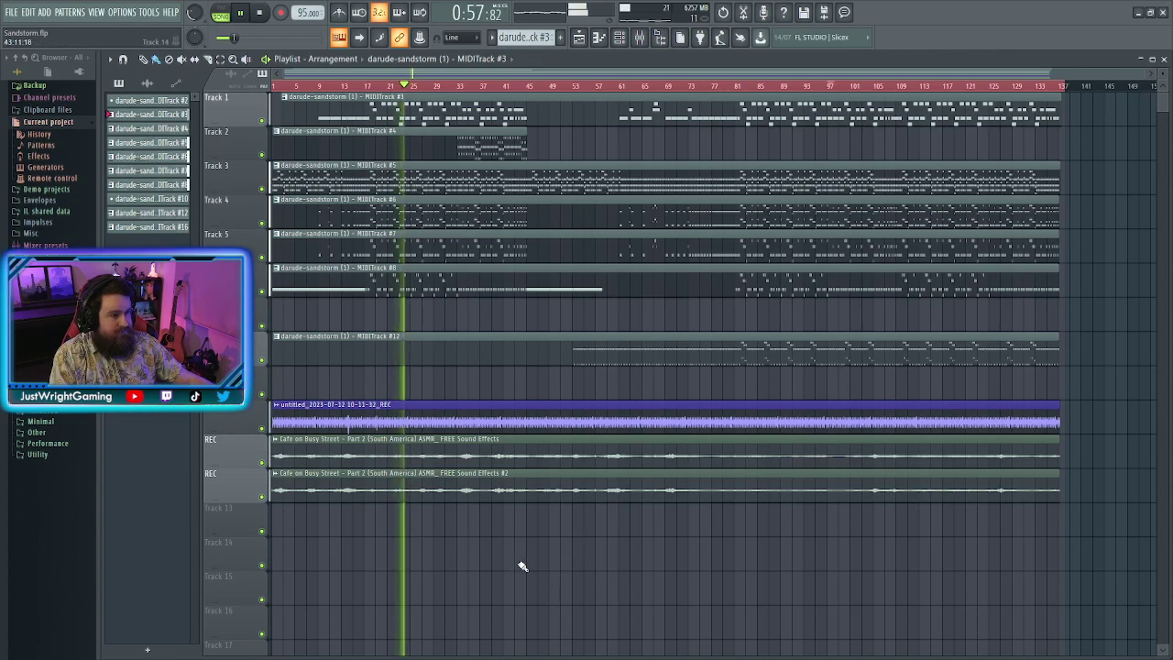
Raise the REC mixer track's volume slightly, to about -17.6 dB
left_click(639, 37)
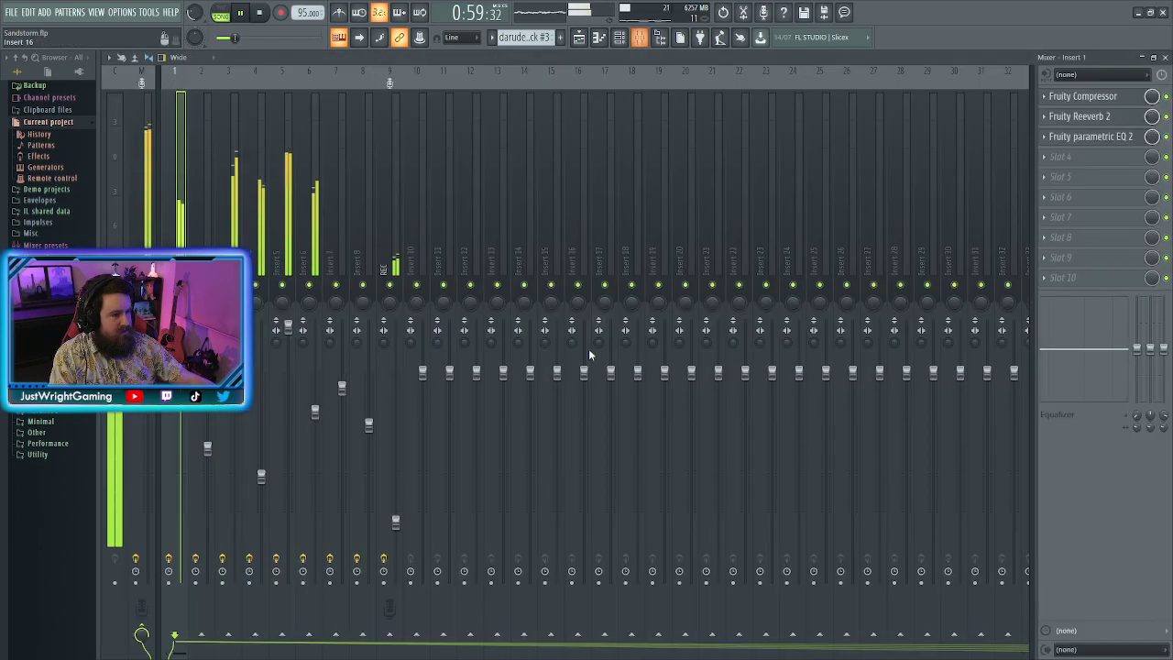
left_click(394, 518)
left_click_drag(401, 389, 401, 324)
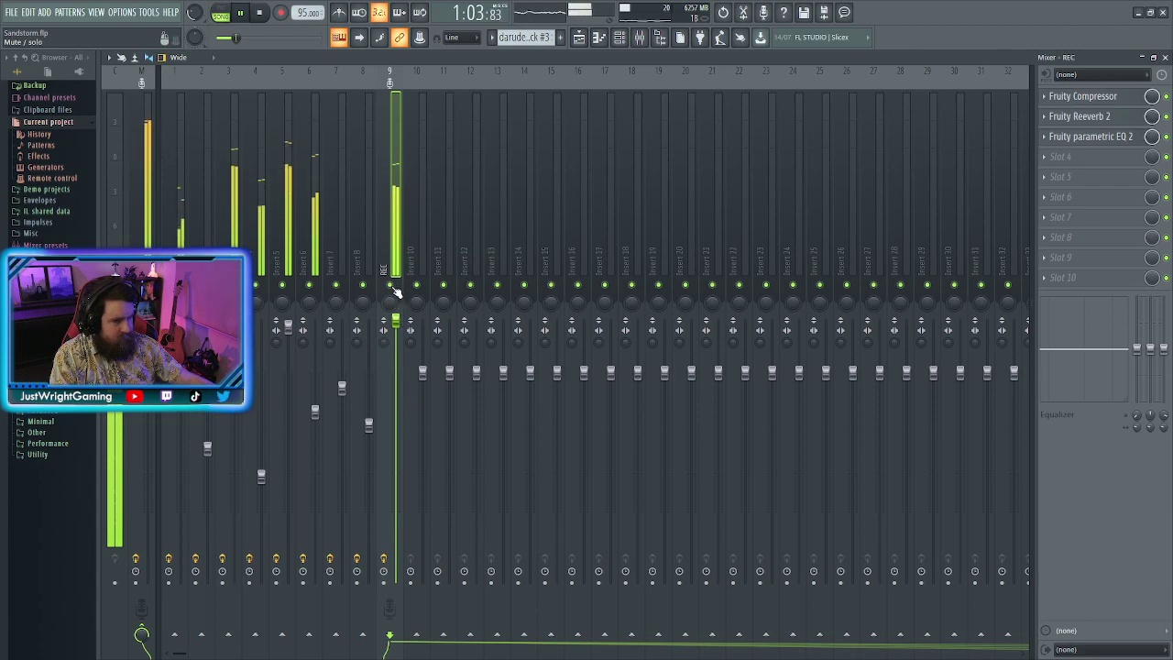
left_click_drag(395, 321, 396, 509)
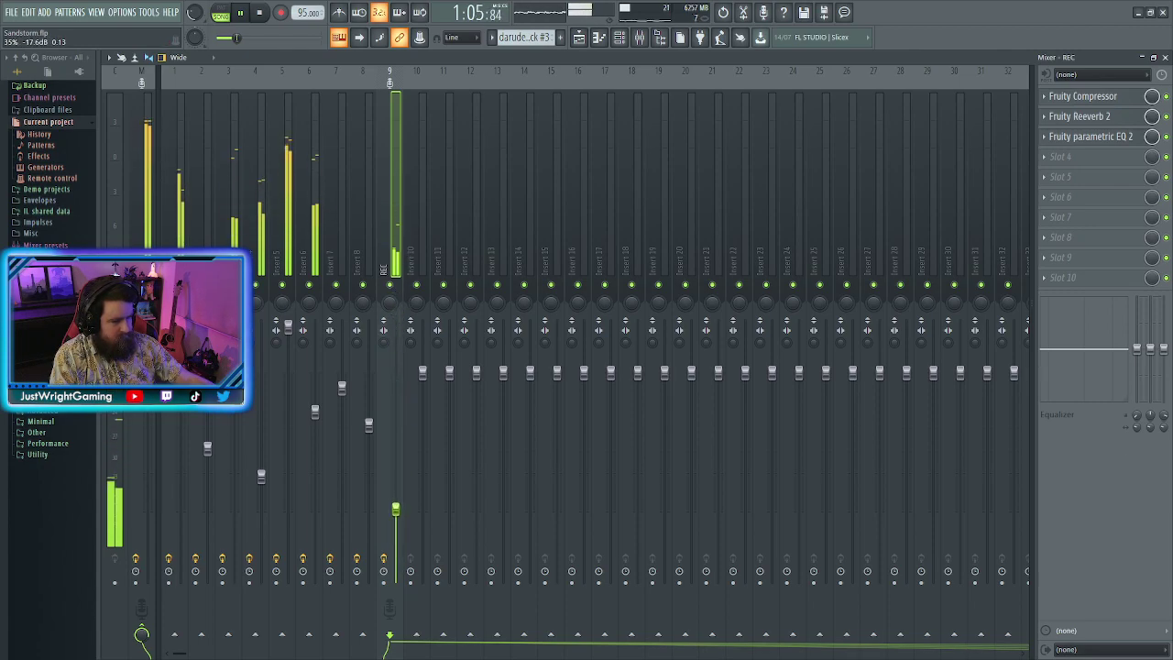
Follow playback in the playlist and examine the Track 1 melody against the other tracks around bars 61 and 82
left_click(578, 37)
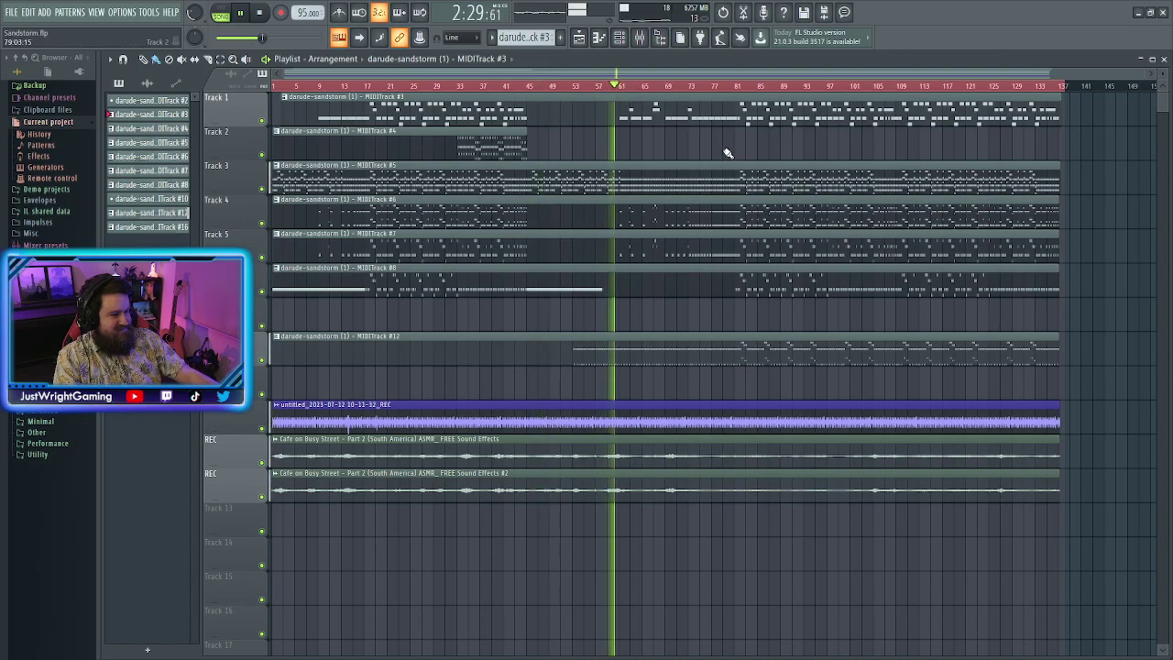
scroll(415, 142, "up", 8)
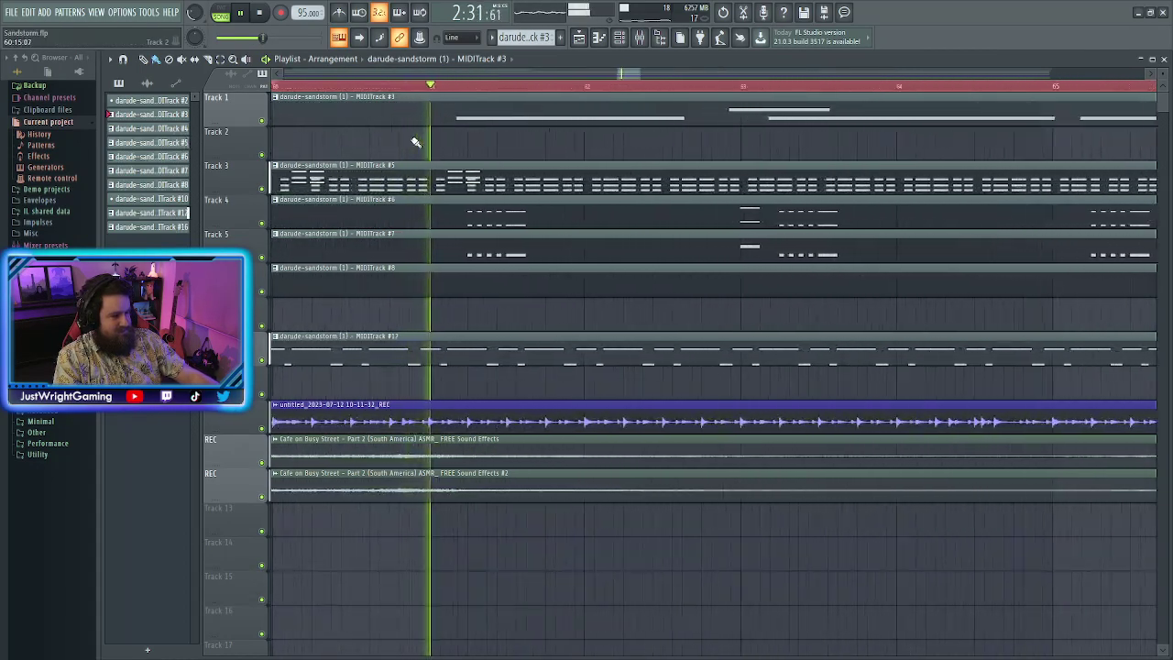
scroll(415, 142, "up", 3)
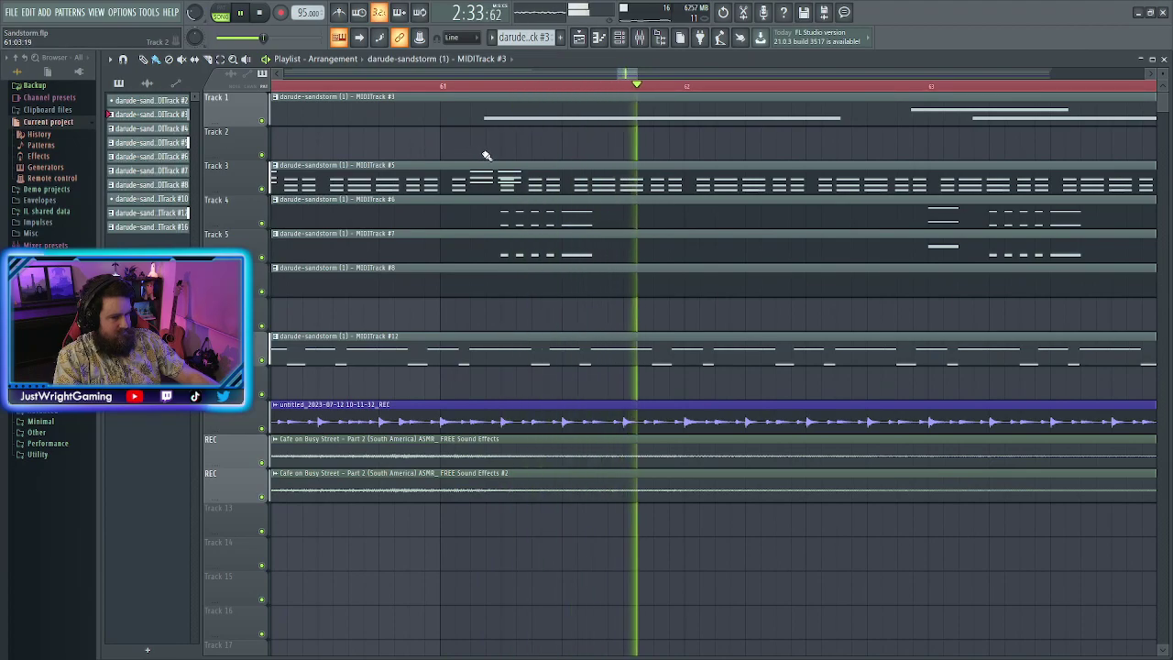
scroll(489, 150, "down", 6)
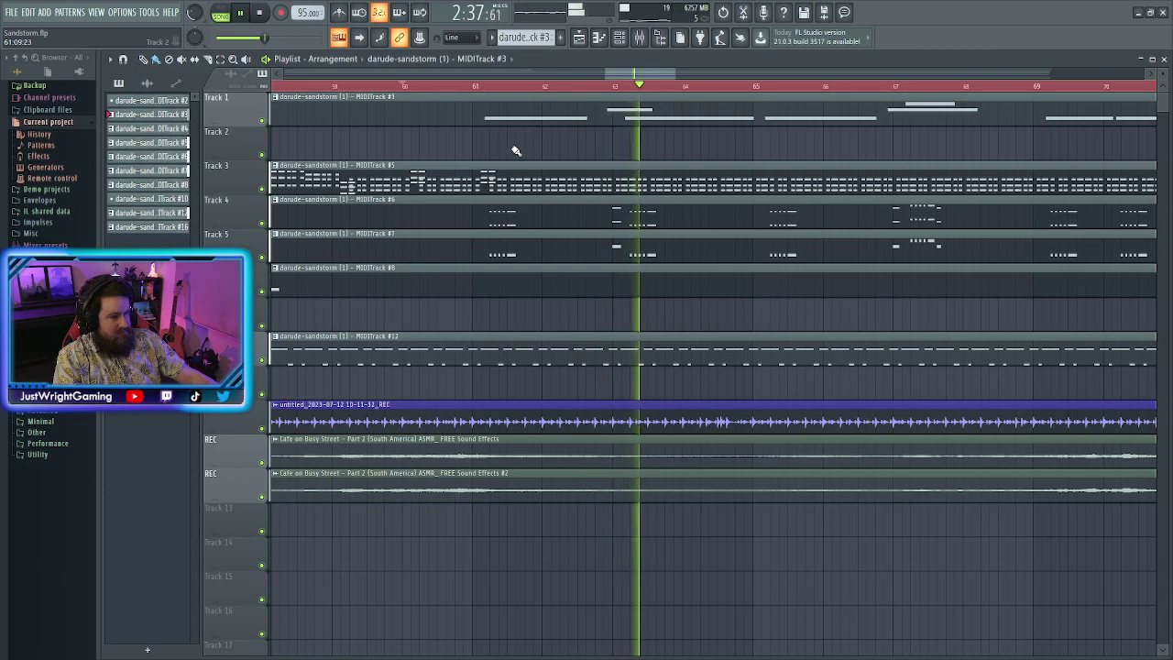
scroll(550, 156, "down", 8)
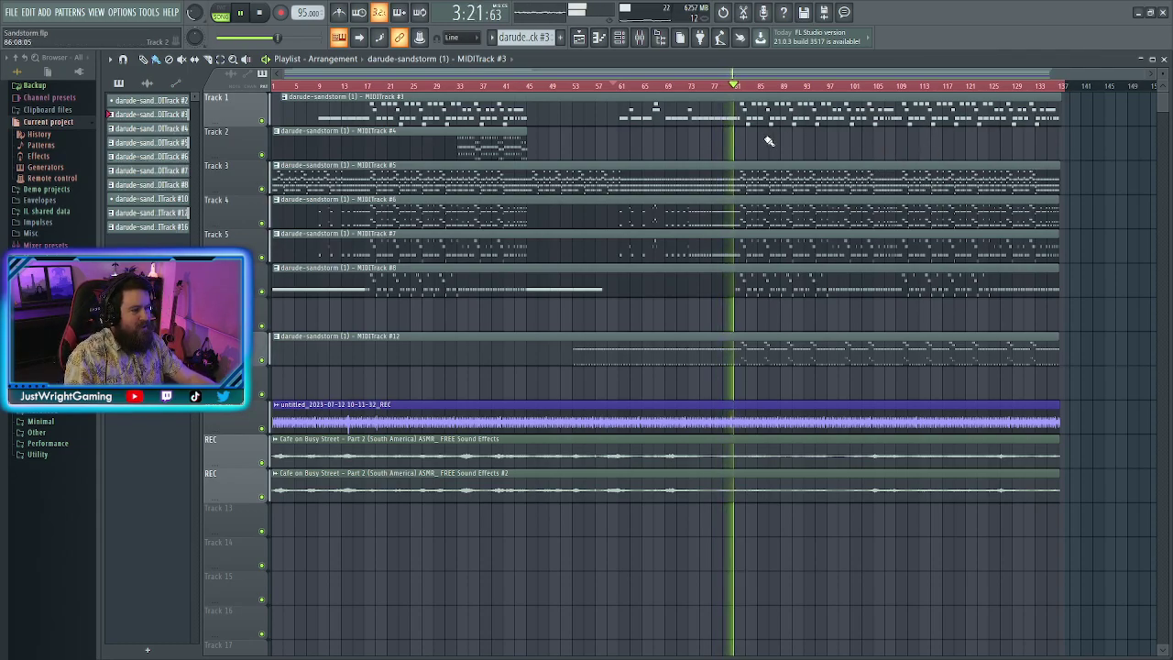
scroll(738, 144, "up", 3)
scroll(705, 144, "up", 3)
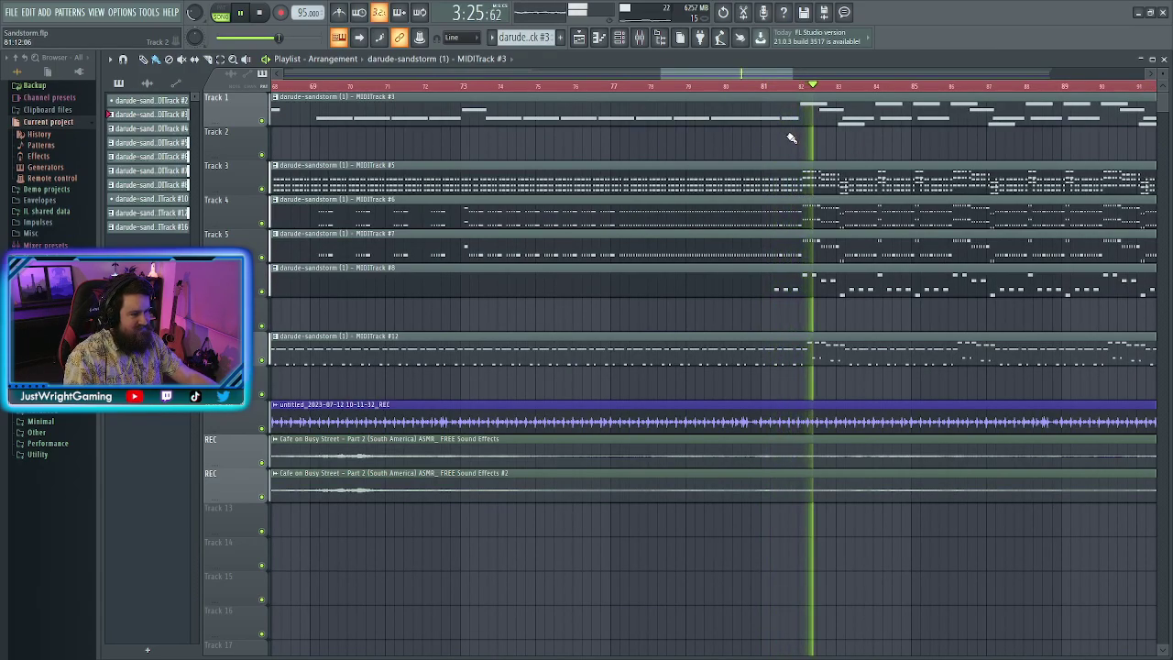
scroll(791, 139, "down", 6)
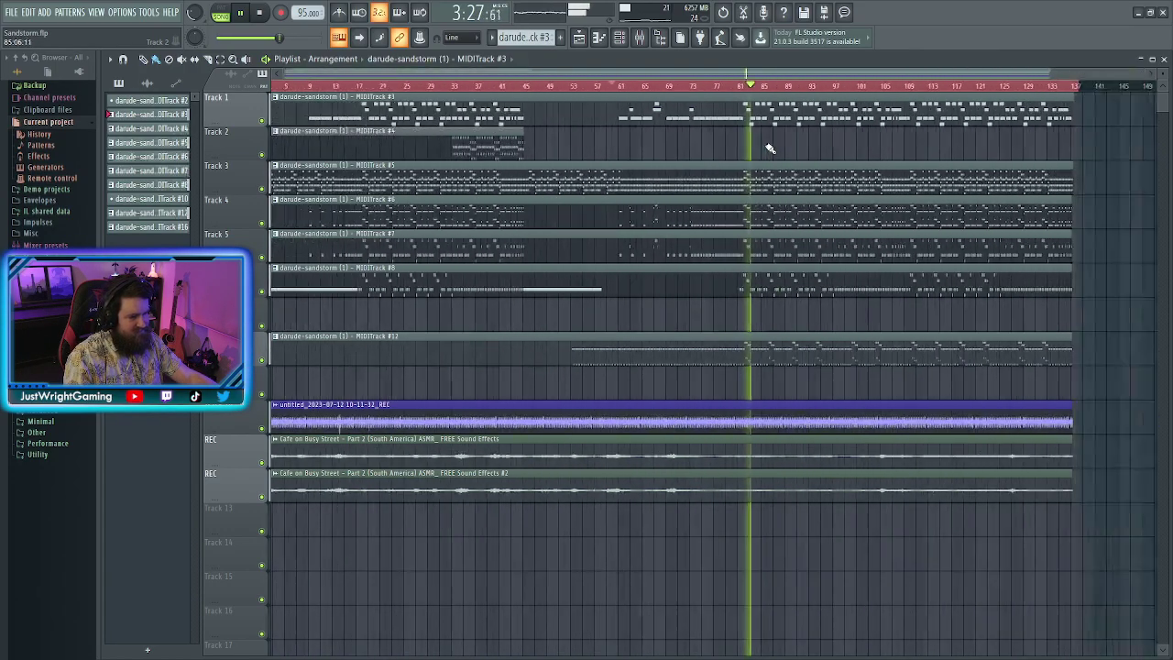
Set the volume of mixer Insert 1, the cello track, to about -3.9 dB
key("F9")
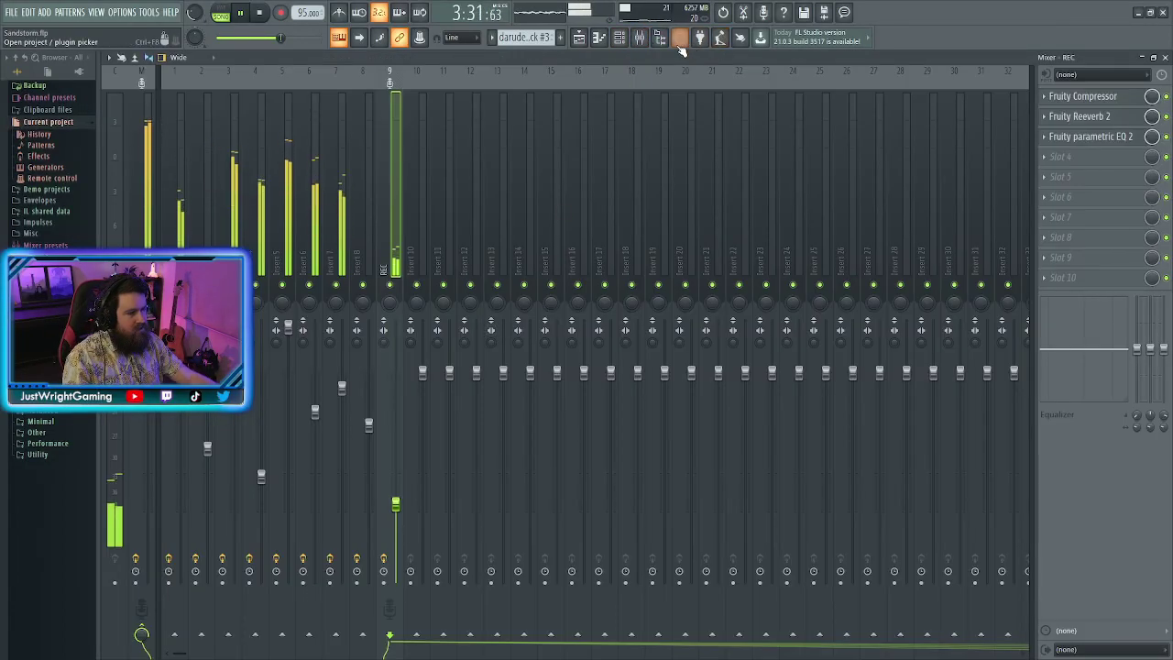
left_click(180, 220)
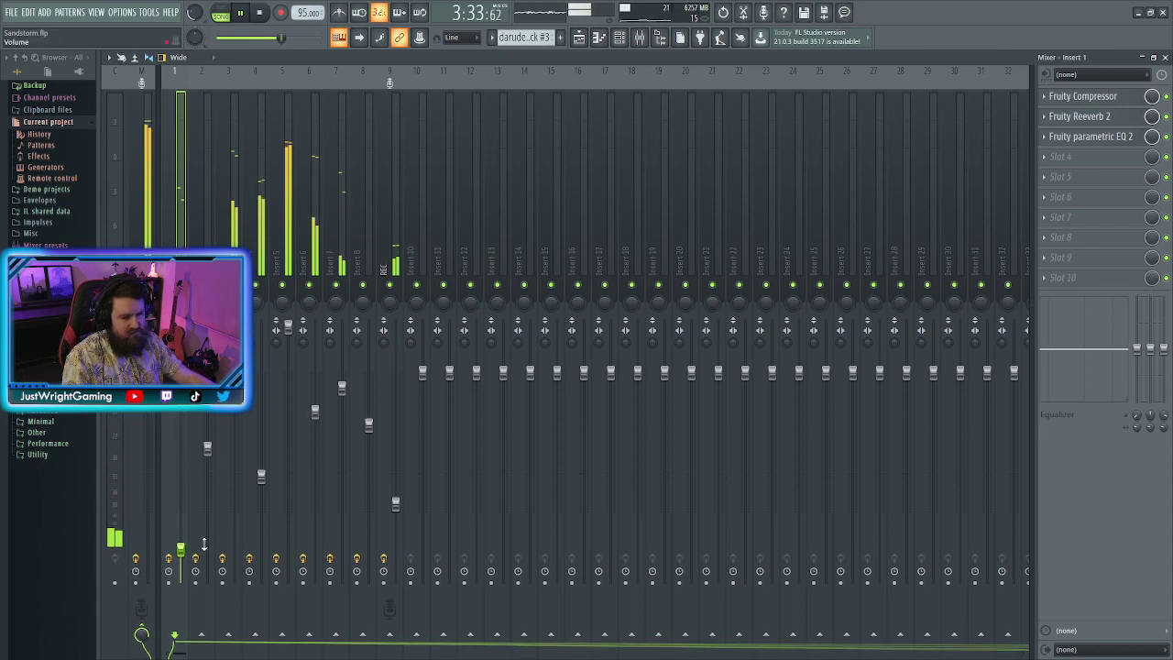
left_click_drag(180, 548, 181, 367)
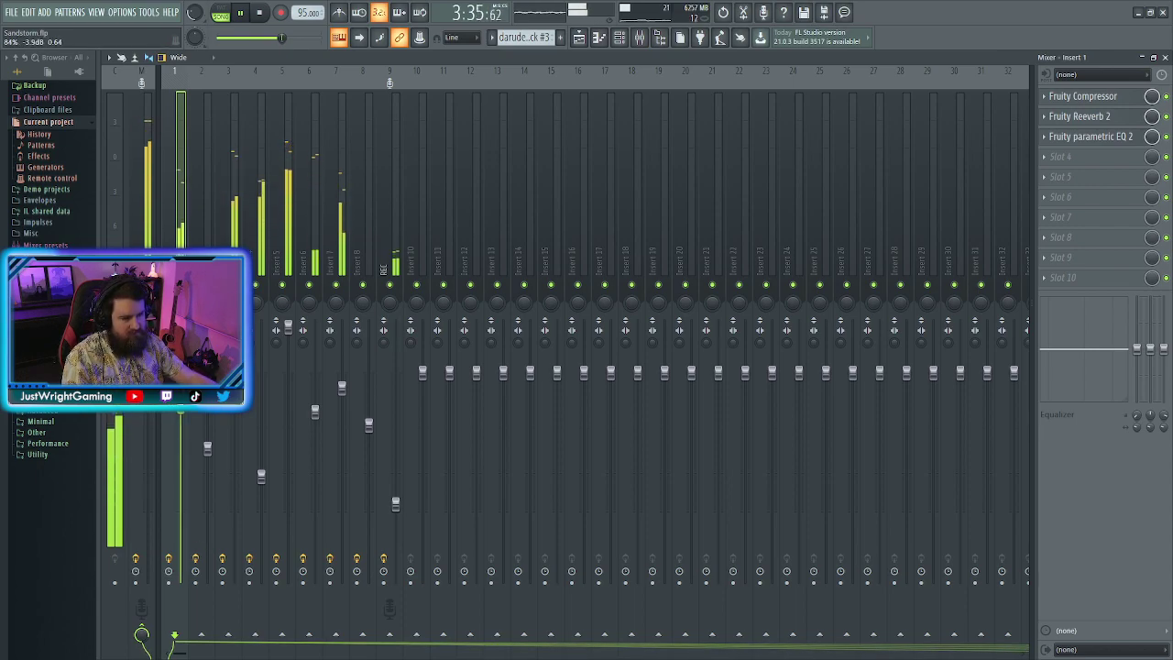
Check the effects on Insert 5, add Fruity Delay 3 to slot 4 of Insert 1, and stop playback from the playlist
left_click(293, 139)
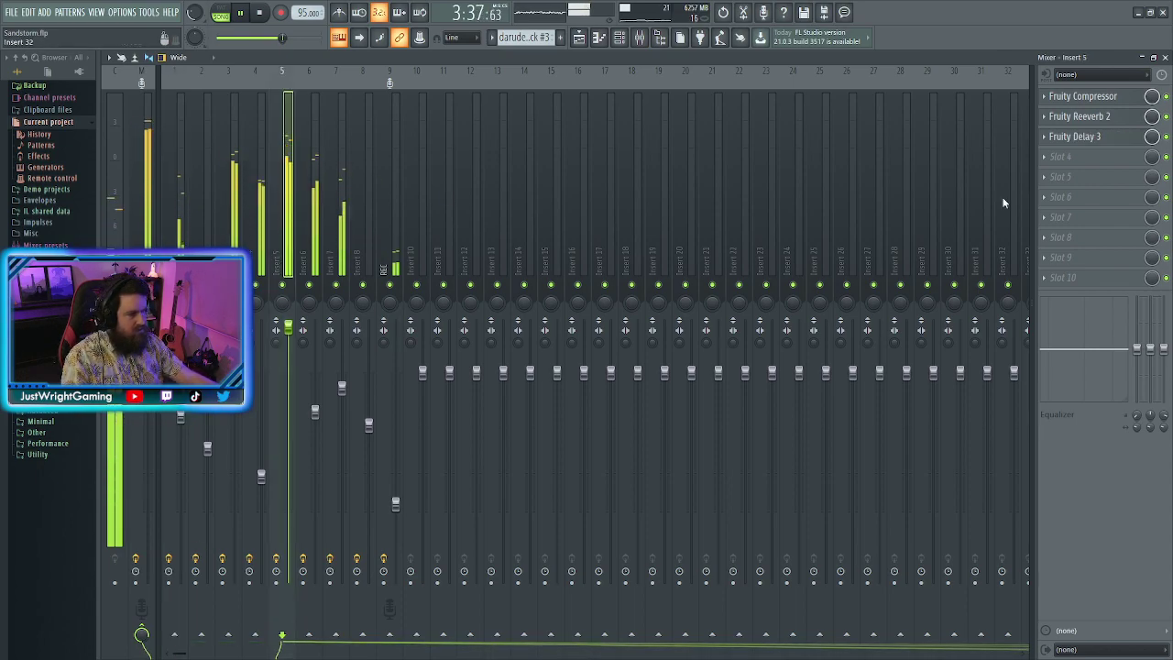
left_click(183, 101)
left_click(672, 226)
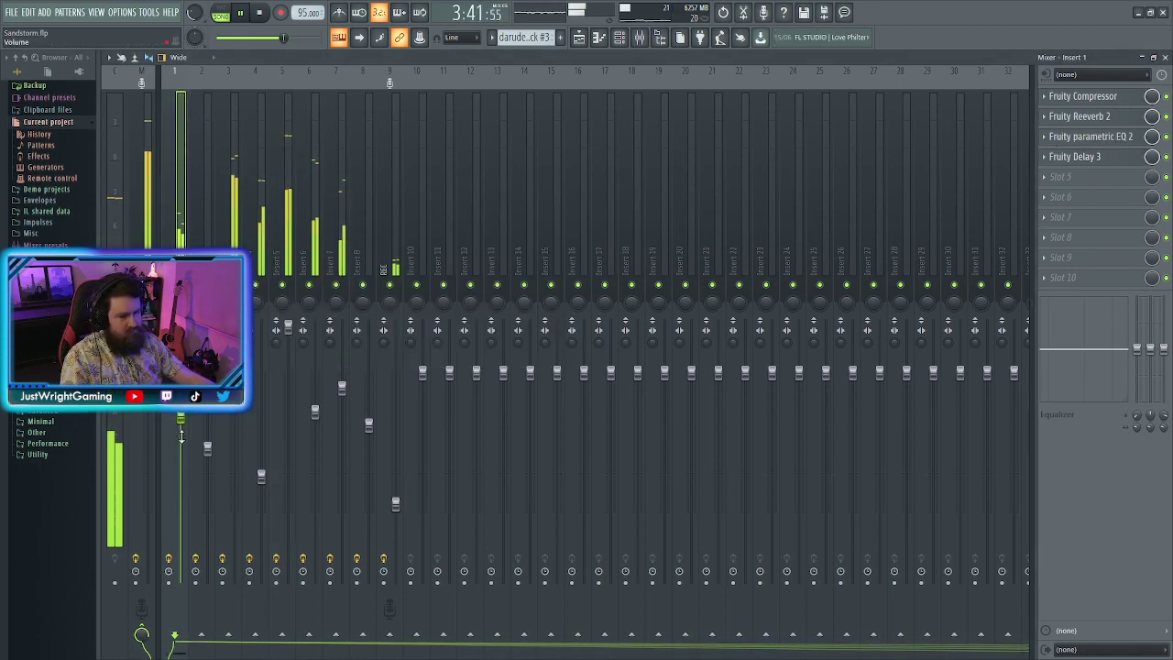
left_click(579, 37)
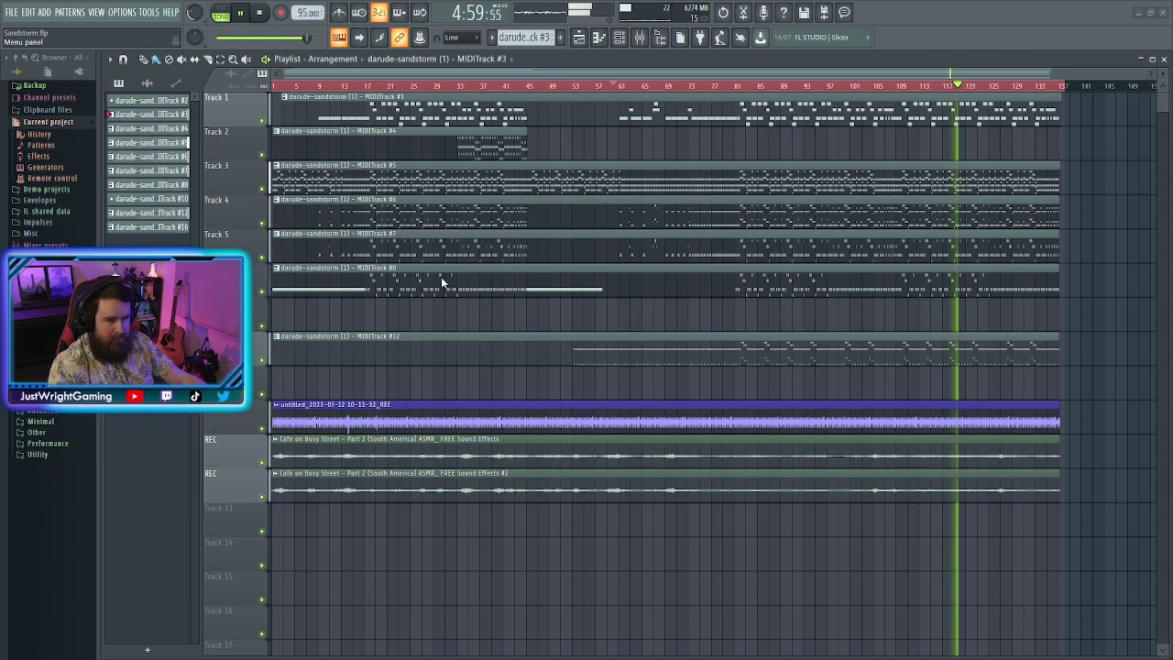
key("space")
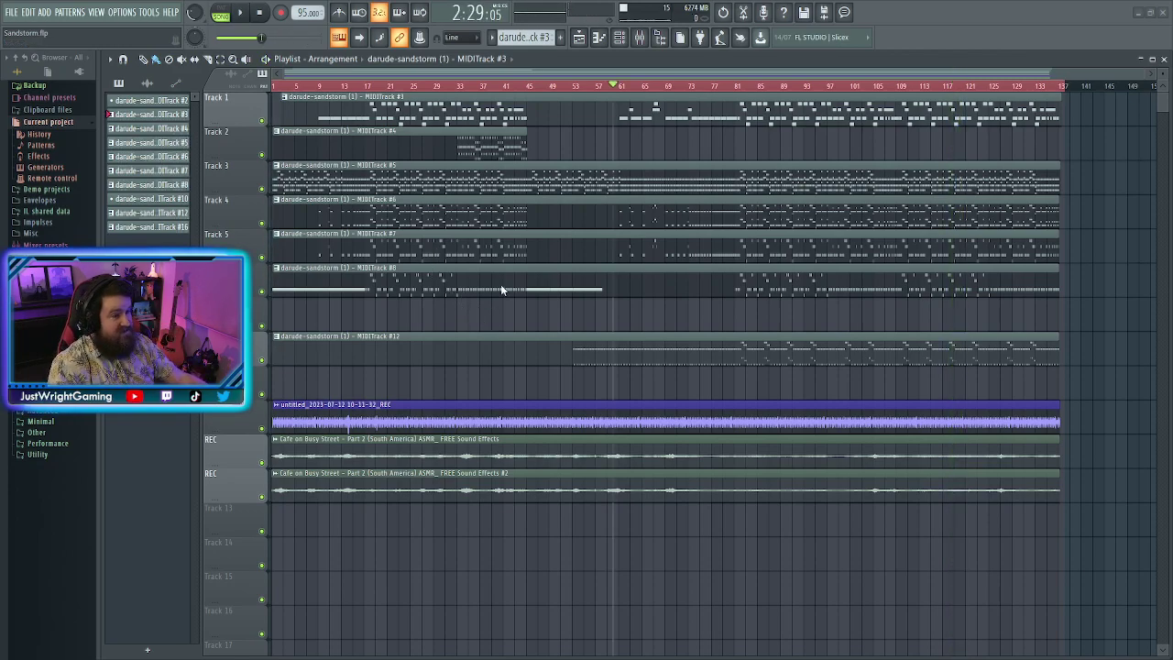
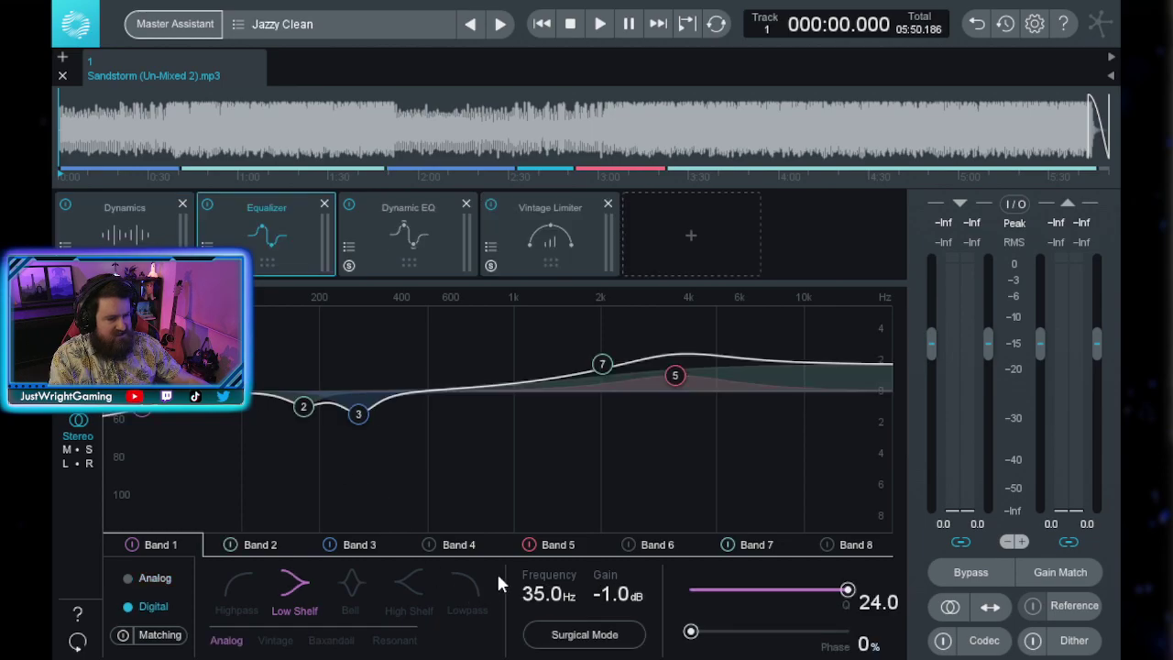
In iZotope Ozone, add a Maximizer module after the Vintage Limiter for the Sandstorm (Un-Mixed 2).mp3 master
left_click(691, 234)
left_click(753, 612)
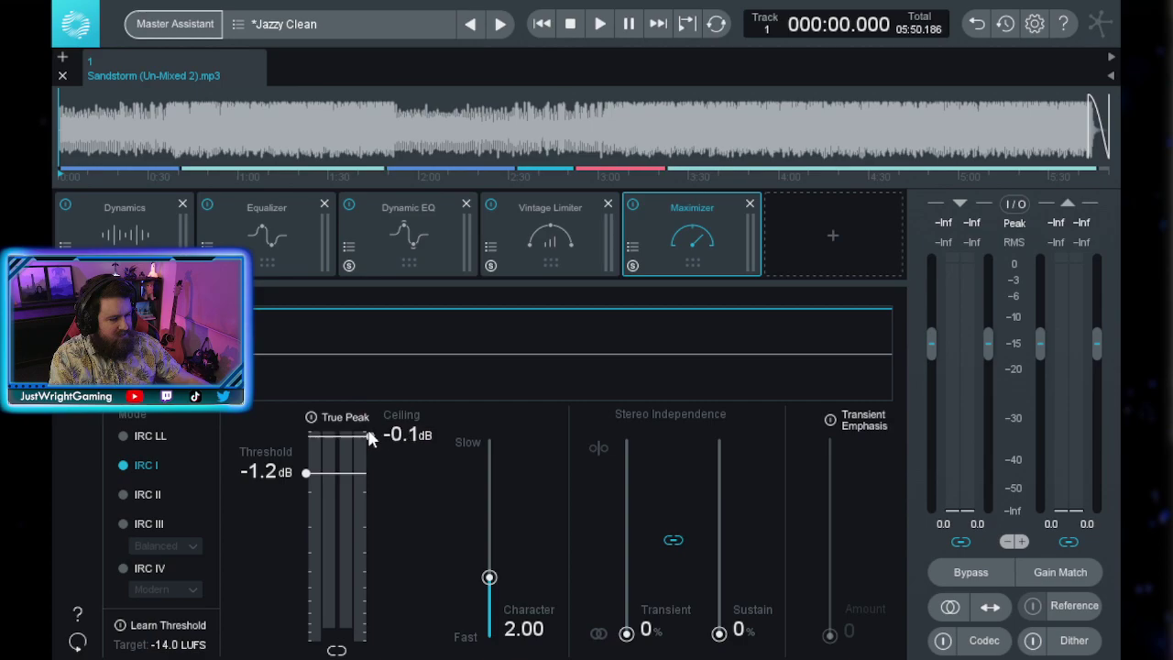
Play the track through the Vintage Limiter, and have the Dynamics module learn its crossover frequencies
left_click(536, 268)
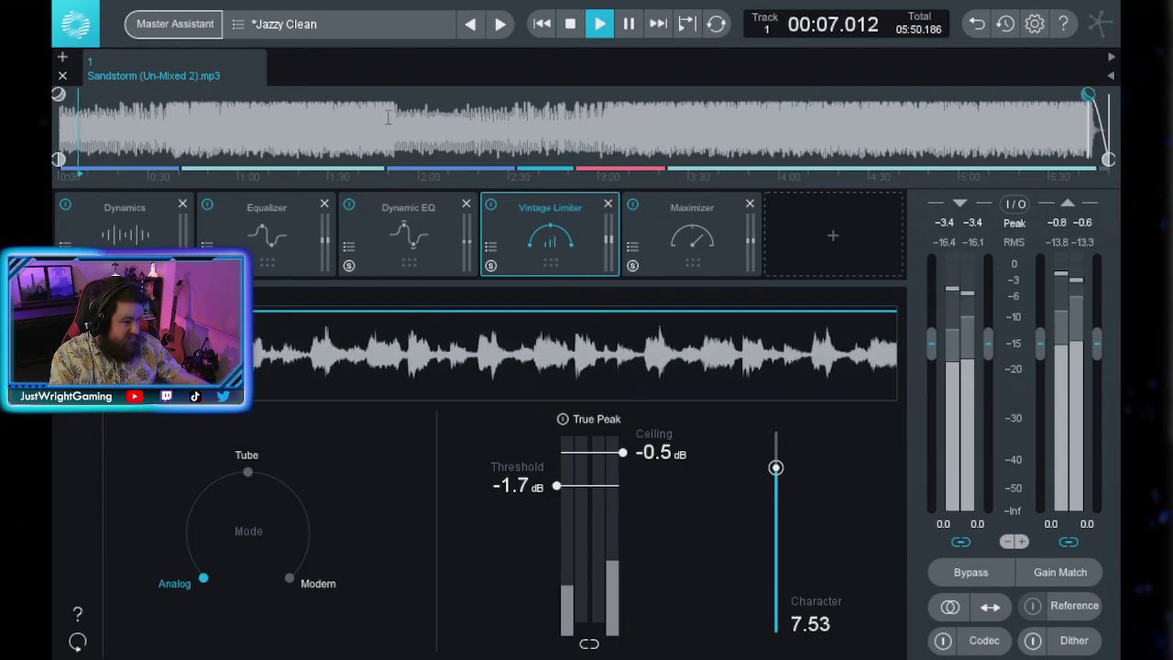
left_click(629, 25)
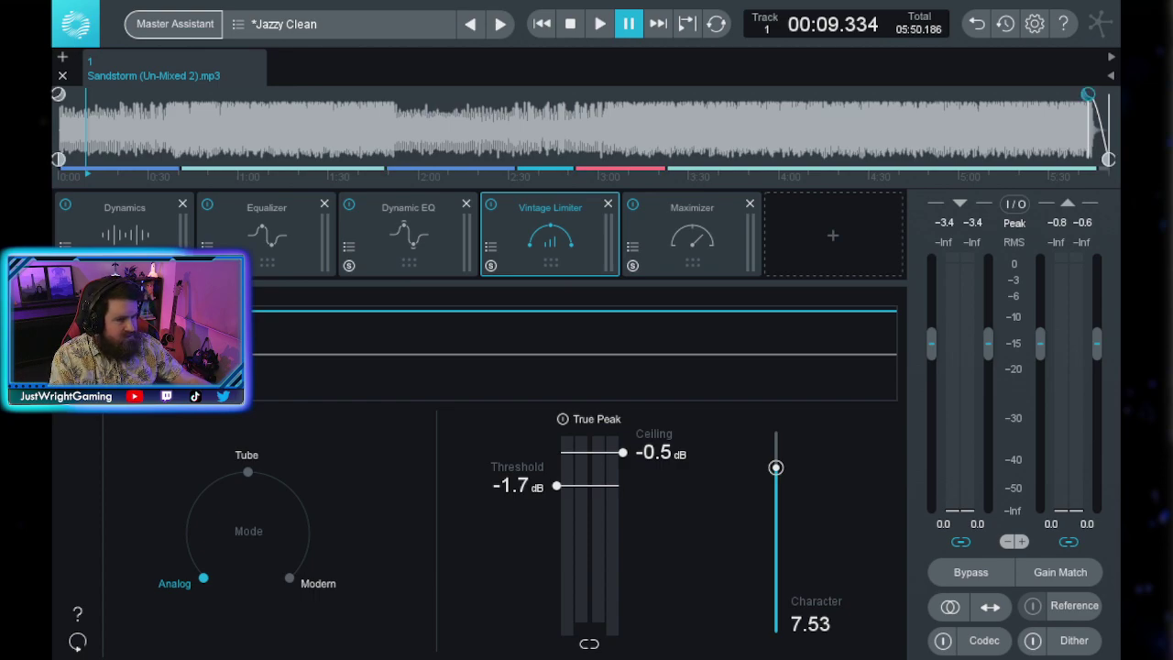
left_click(597, 29)
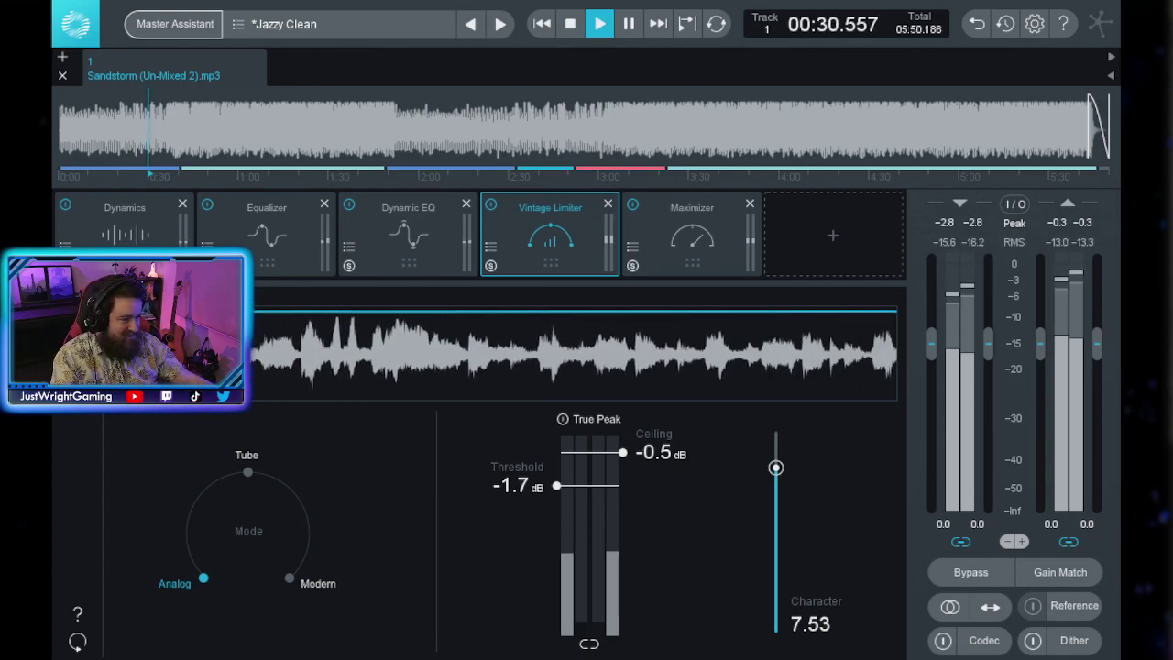
left_click(124, 220)
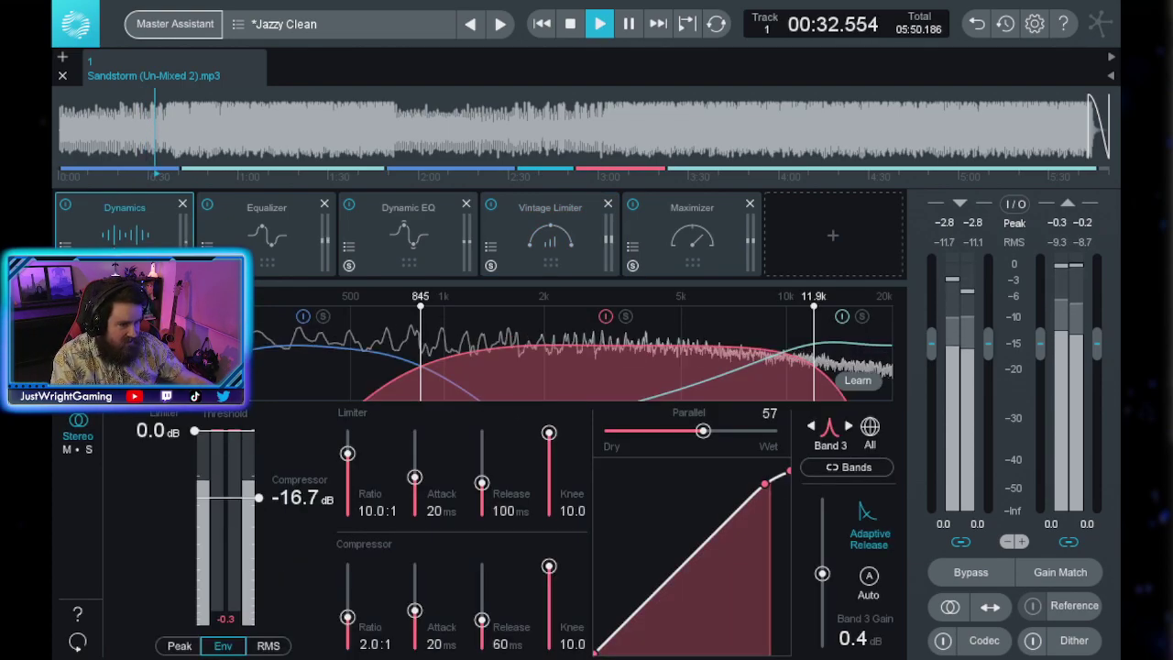
left_click(863, 382)
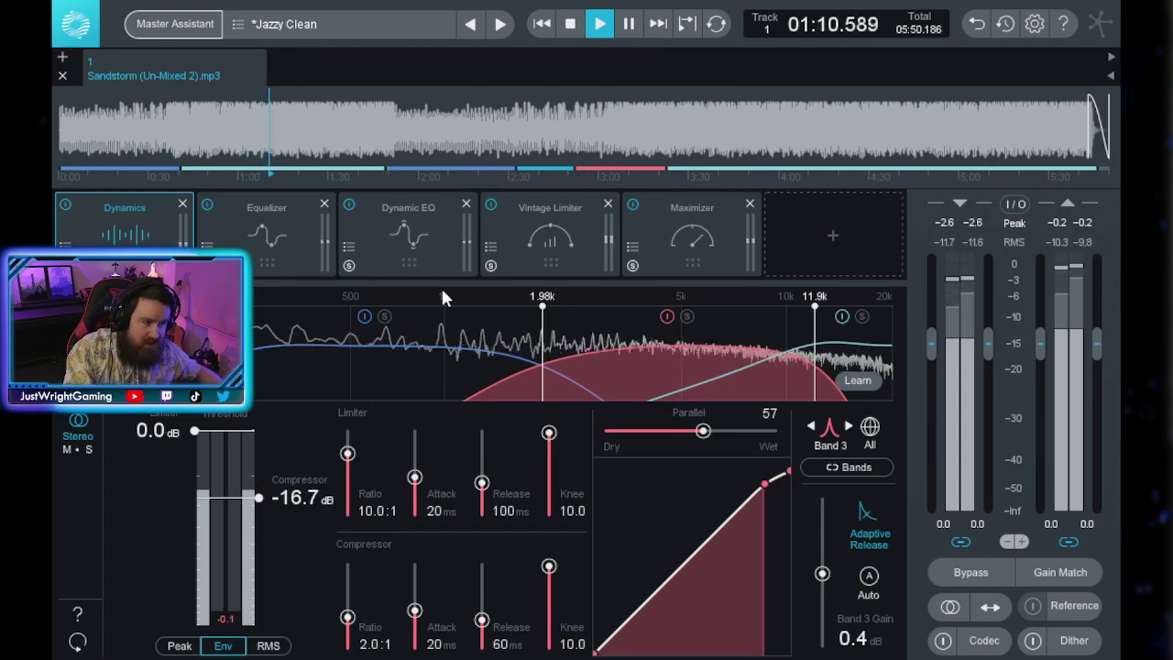
Check the Maximizer, and in the Dynamic EQ lower band 6 to about -0.8 dB at 5.25 kHz
left_click(715, 225)
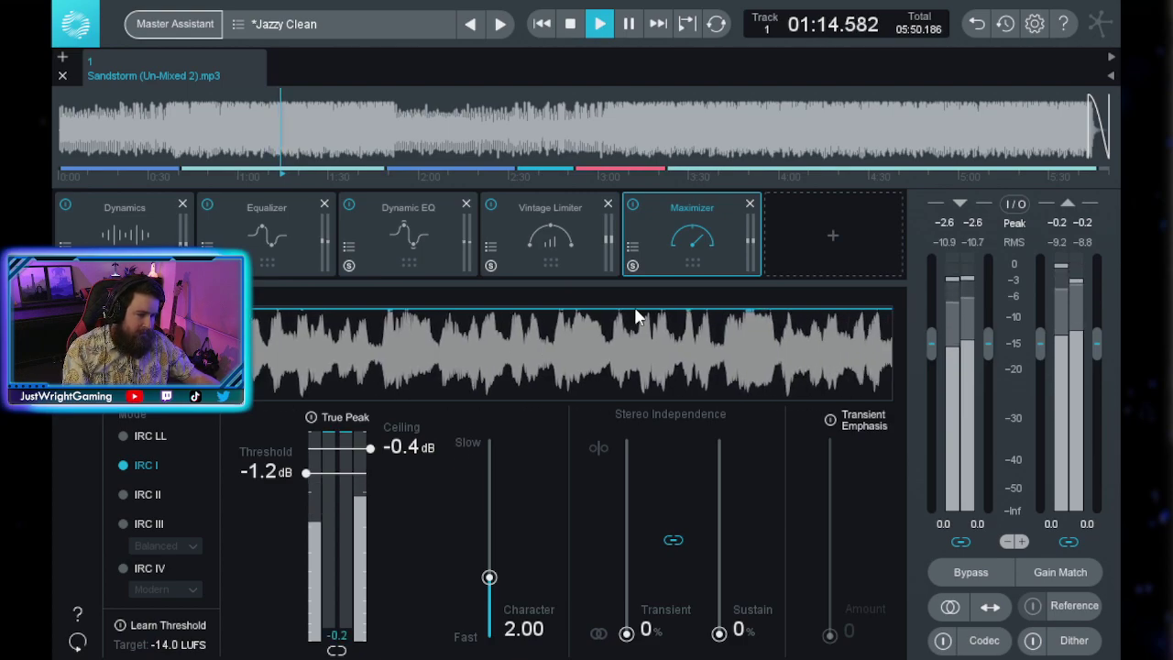
left_click(408, 225)
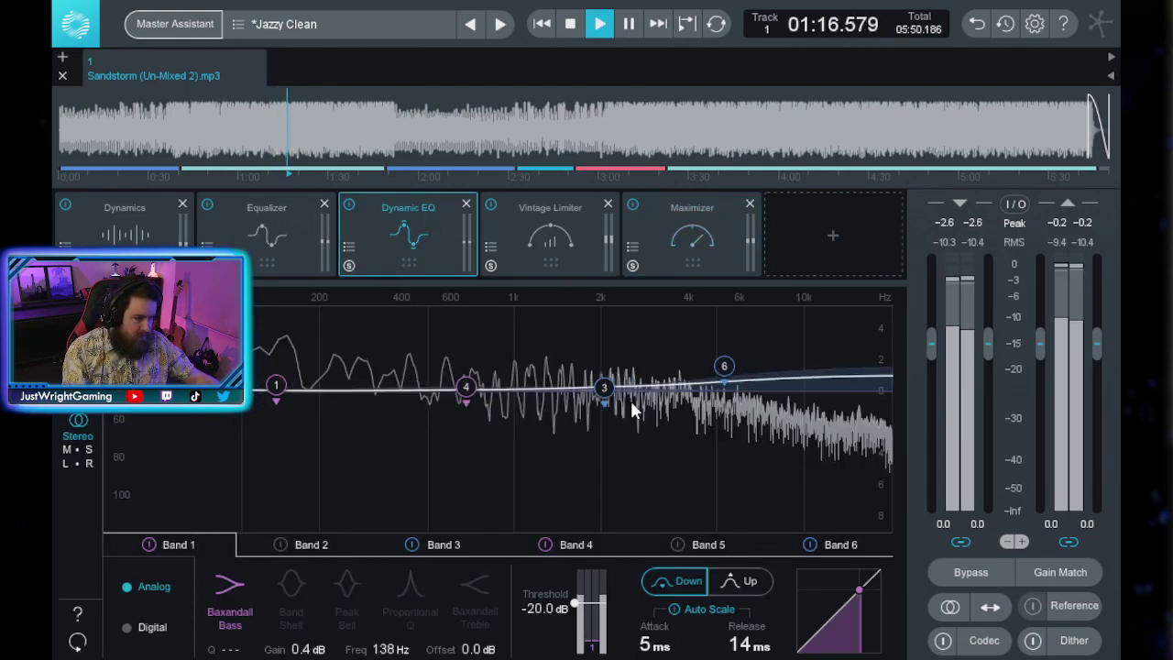
left_click_drag(725, 366, 729, 406)
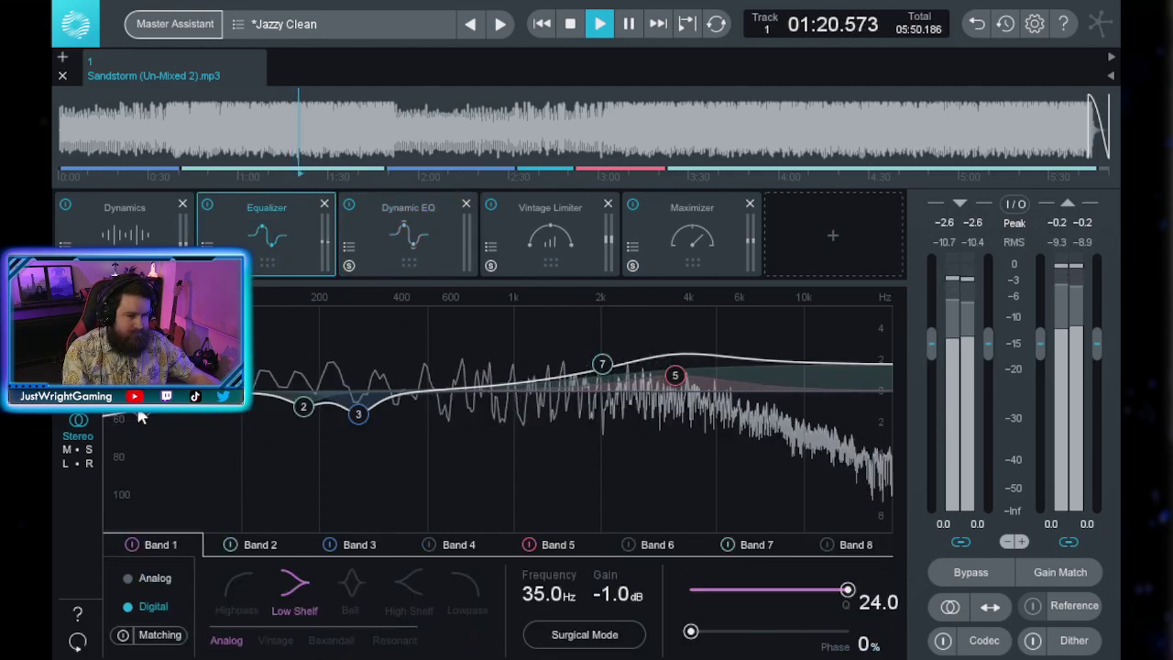
In the Equalizer, set band 1 to about 0.5 dB at 63 Hz, band 5 to 0 dB, and band 7 to 0.4 dB at 2.17 kHz
left_click_drag(162, 419, 233, 391)
left_click_drag(602, 364, 605, 397)
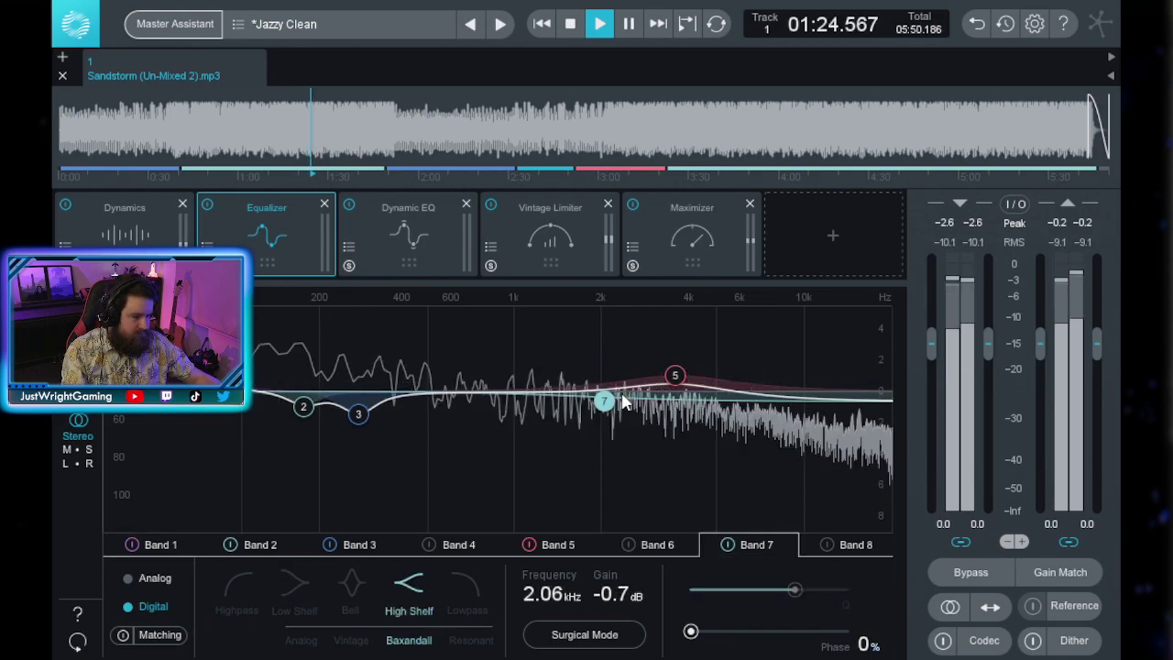
left_click_drag(675, 375, 676, 392)
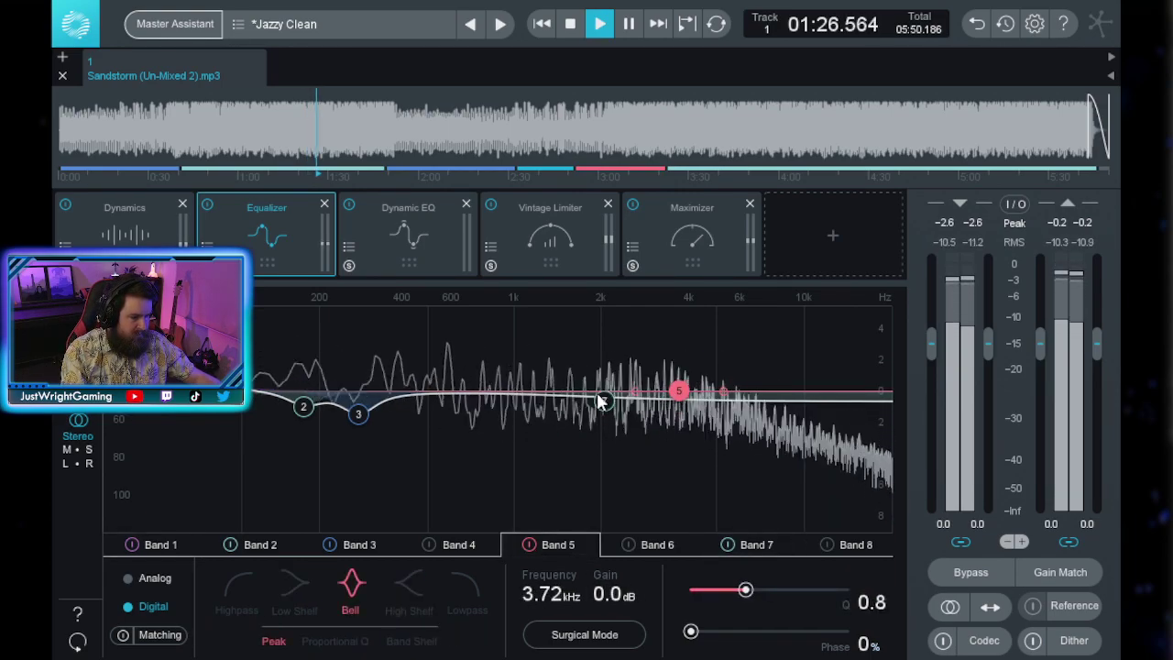
left_click_drag(601, 399, 609, 385)
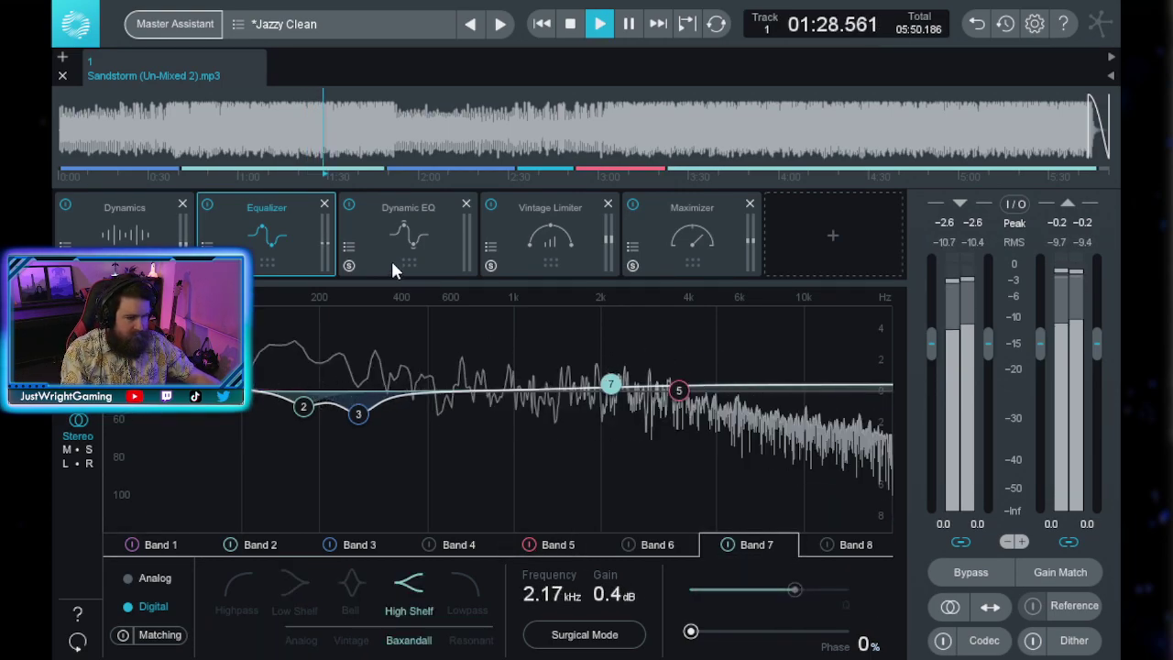
In the Dynamic EQ, set band 6 to about -1.4 dB at 4.94 kHz and band 1 to about 0.6 dB at 199 Hz
left_click(428, 231)
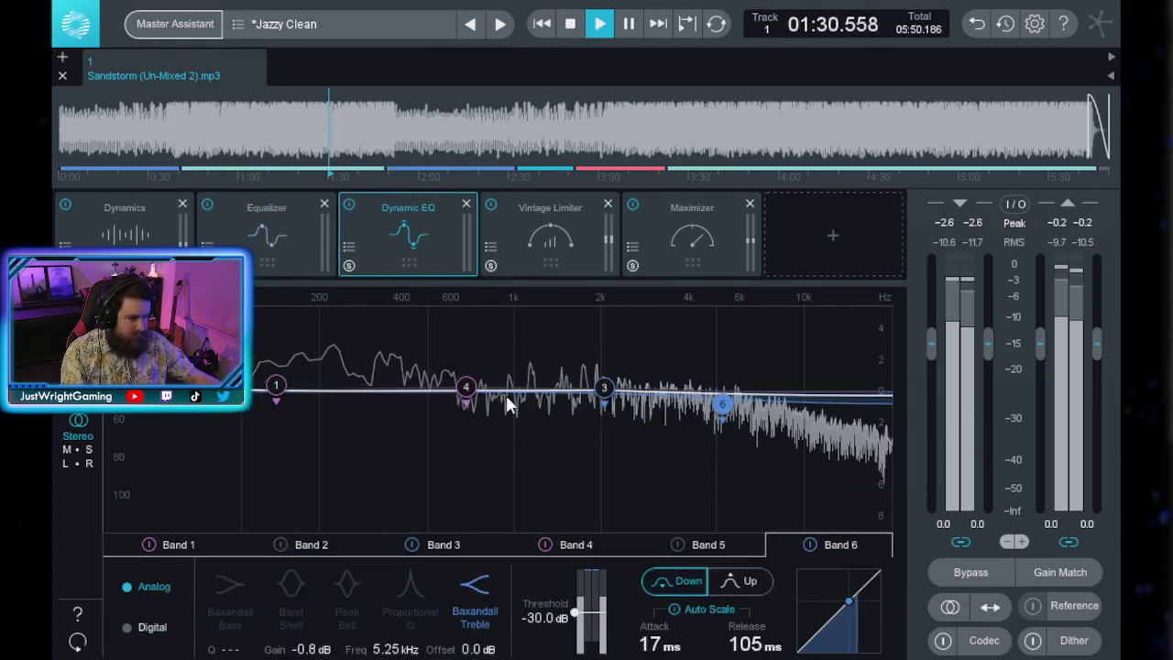
left_click_drag(714, 420, 711, 411)
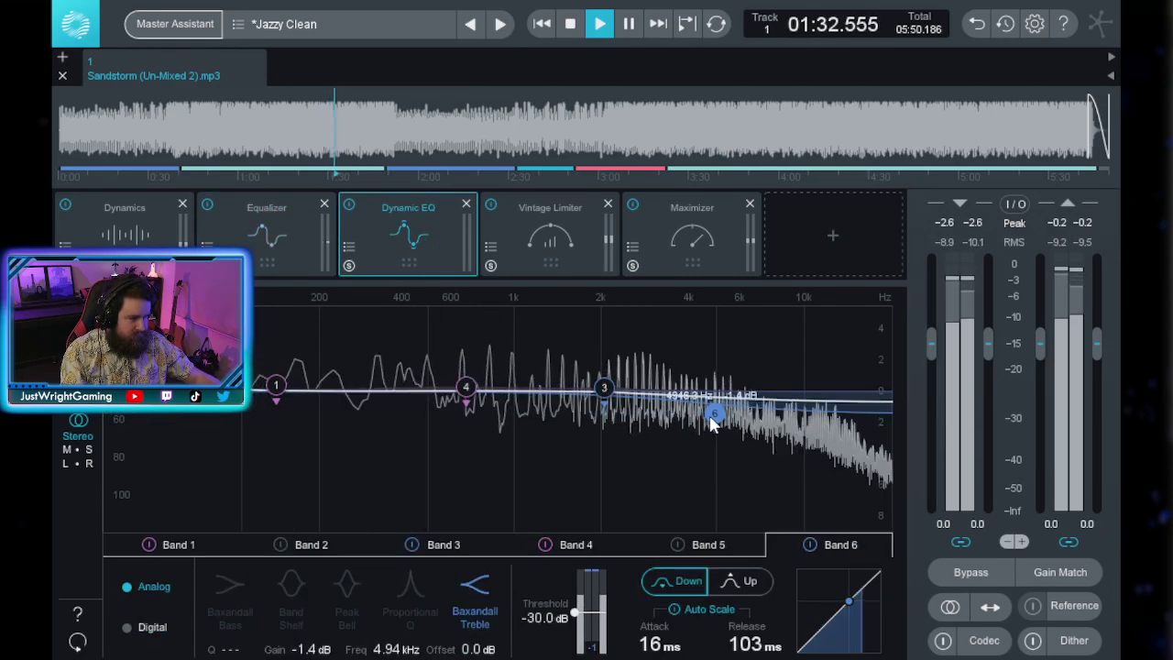
left_click_drag(273, 391, 319, 385)
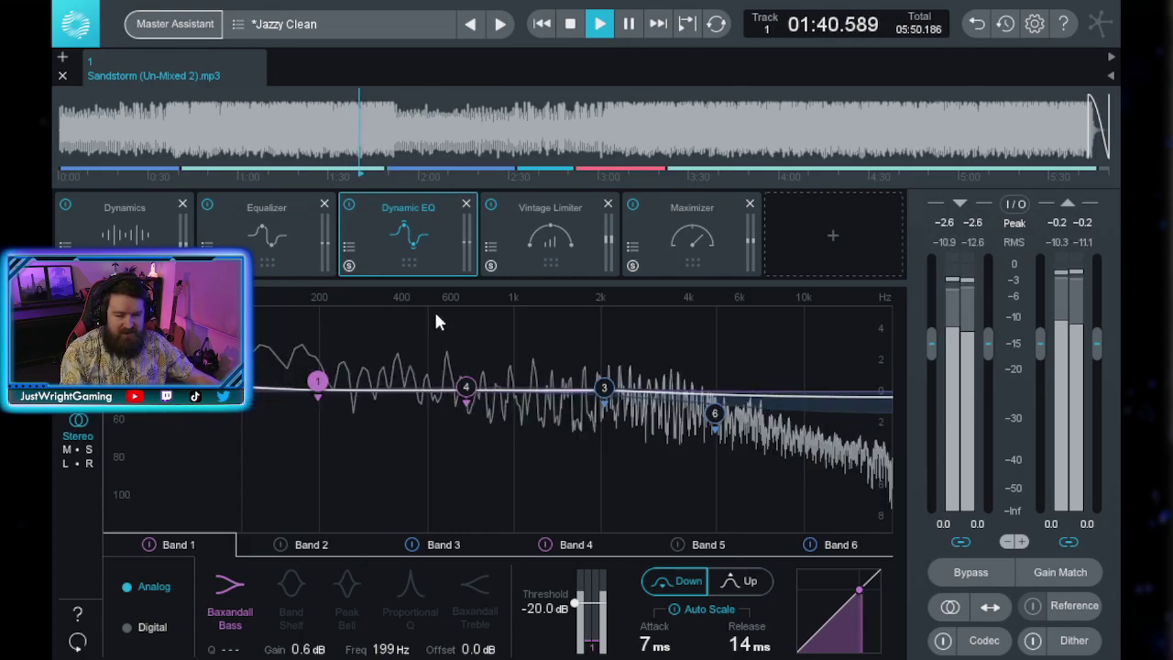
Review the Vintage Limiter, Maximizer, Equalizer band 1 and Dynamic EQ settings while the track plays
left_click(533, 219)
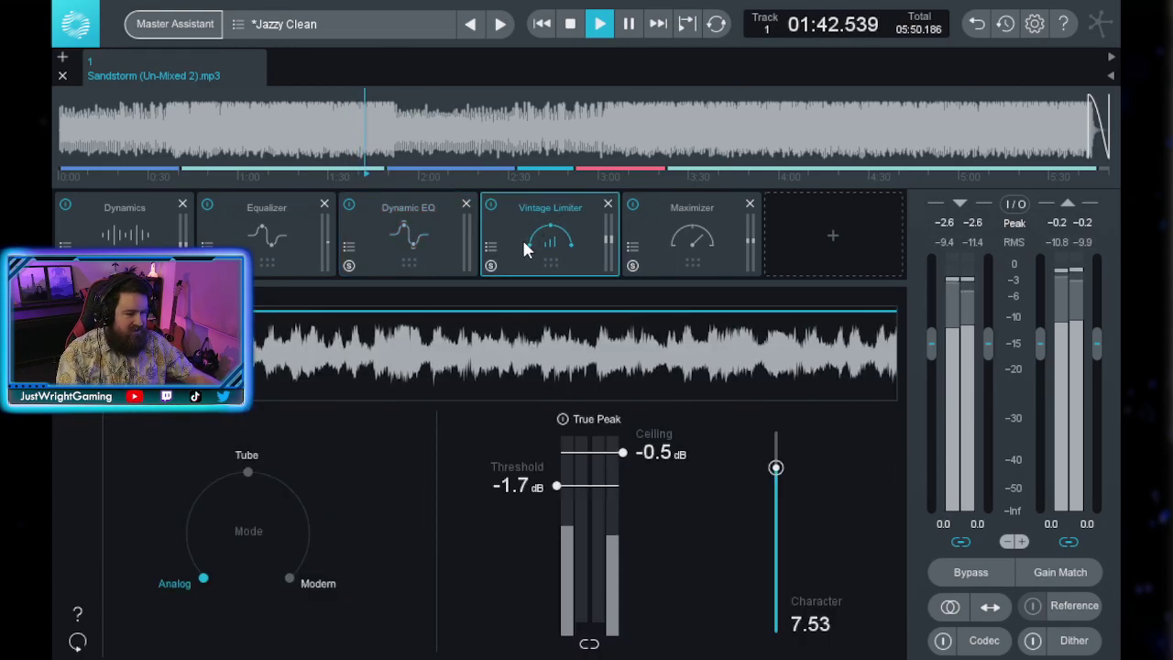
left_click(666, 236)
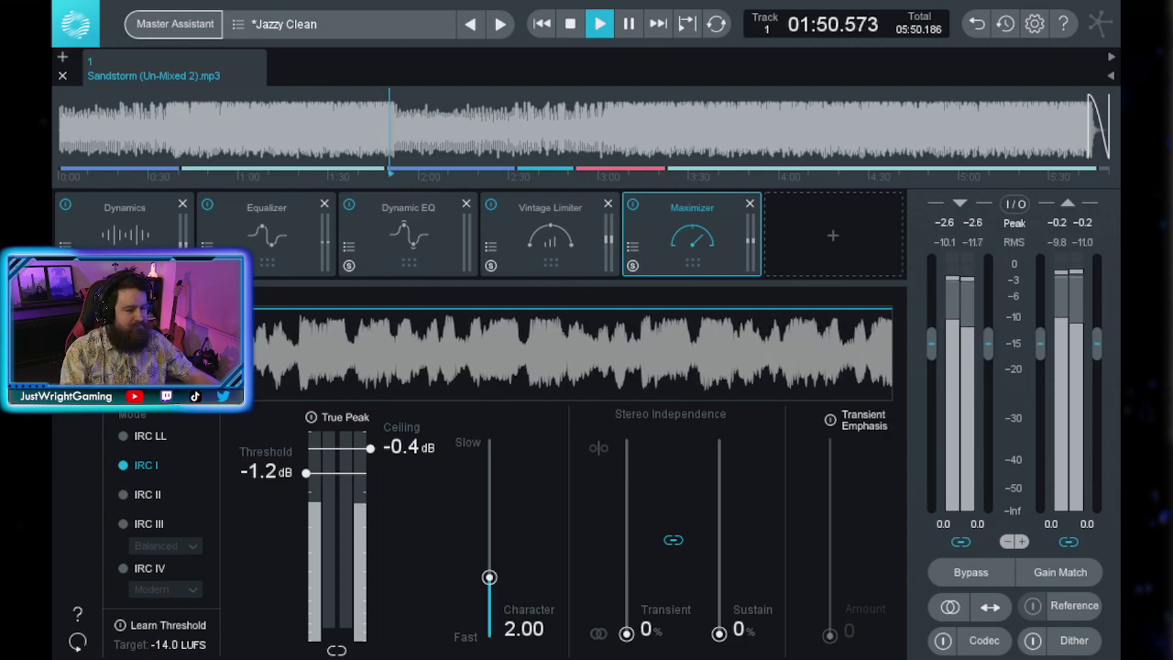
left_click(271, 251)
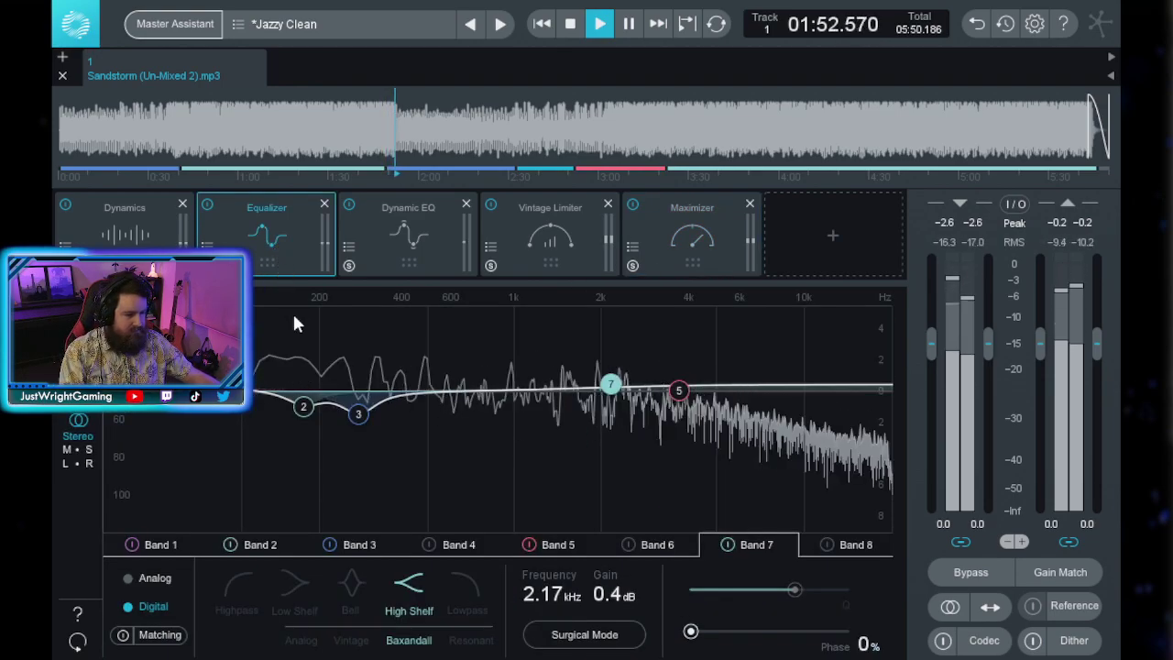
left_click(160, 544)
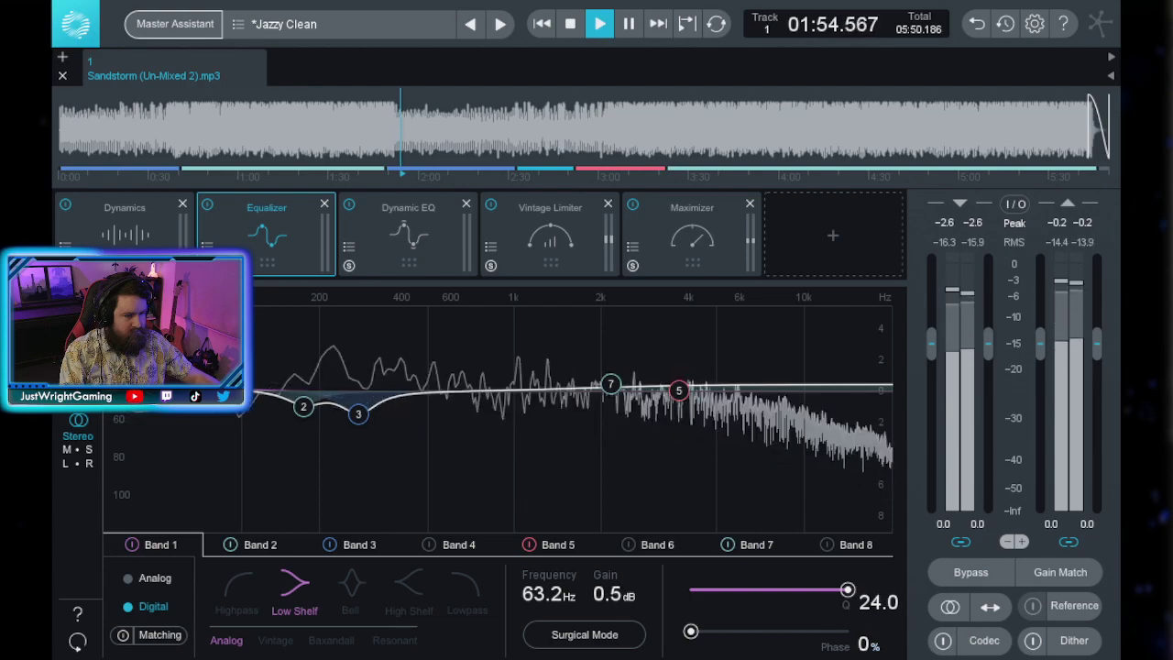
left_click(546, 236)
left_click(393, 231)
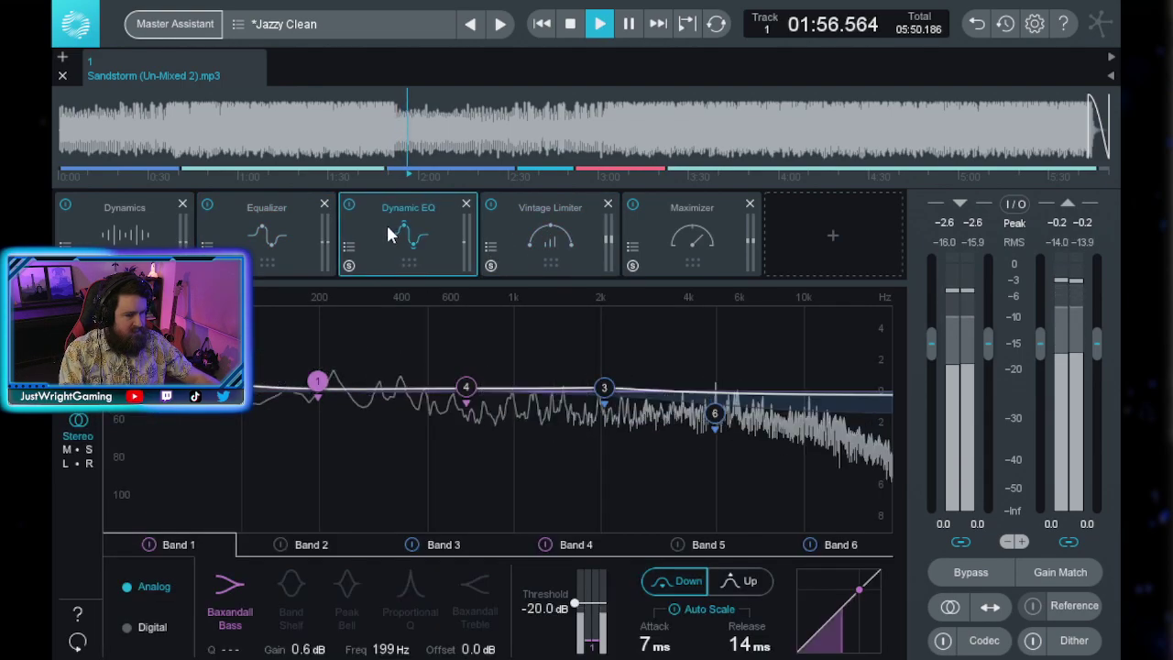
In the Dynamics module, set band 3's compressor threshold to about -4.6 dB and its limiter threshold to about -1.8 dB
left_click(111, 208)
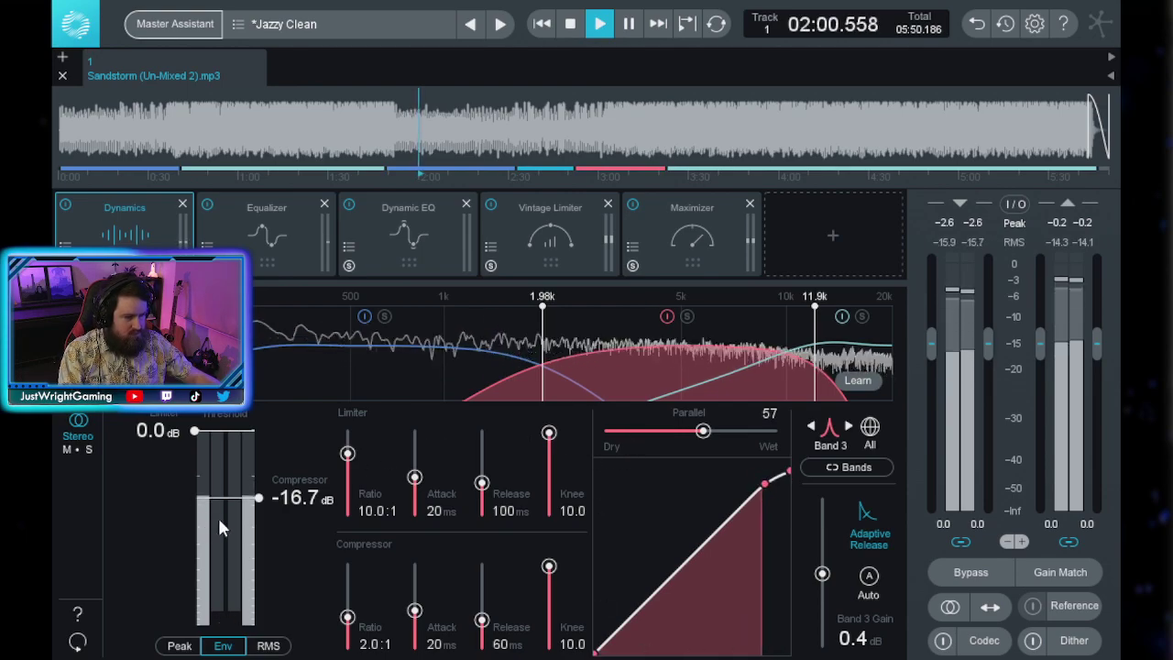
left_click_drag(259, 497, 259, 460)
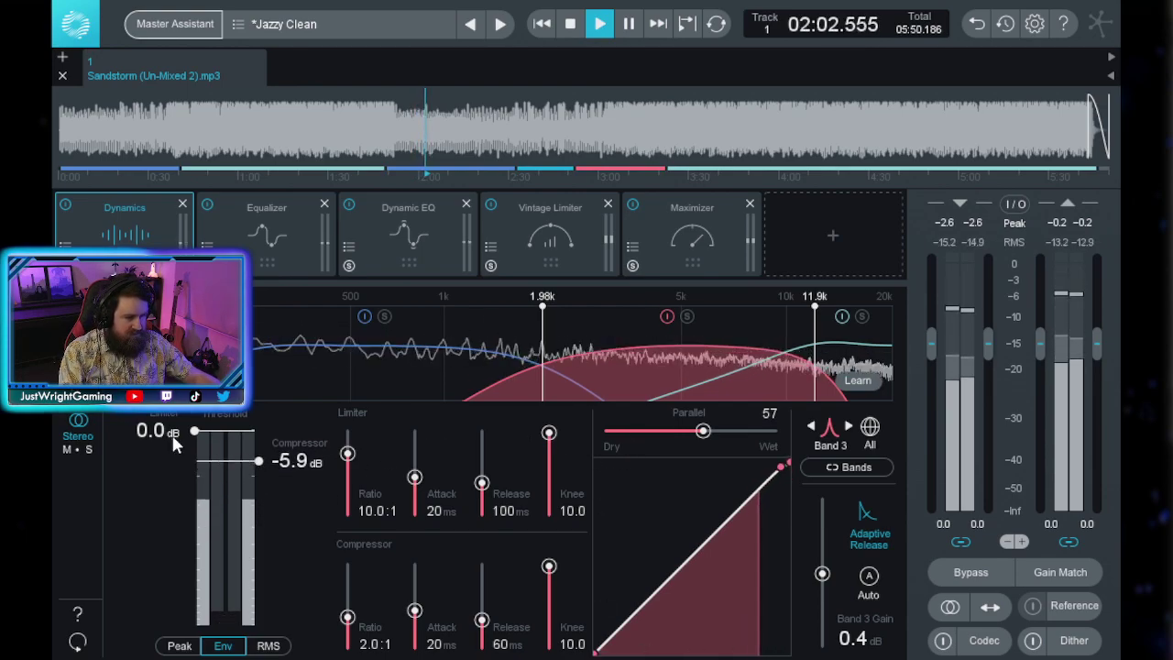
left_click_drag(197, 437, 196, 443)
left_click_drag(259, 461, 261, 461)
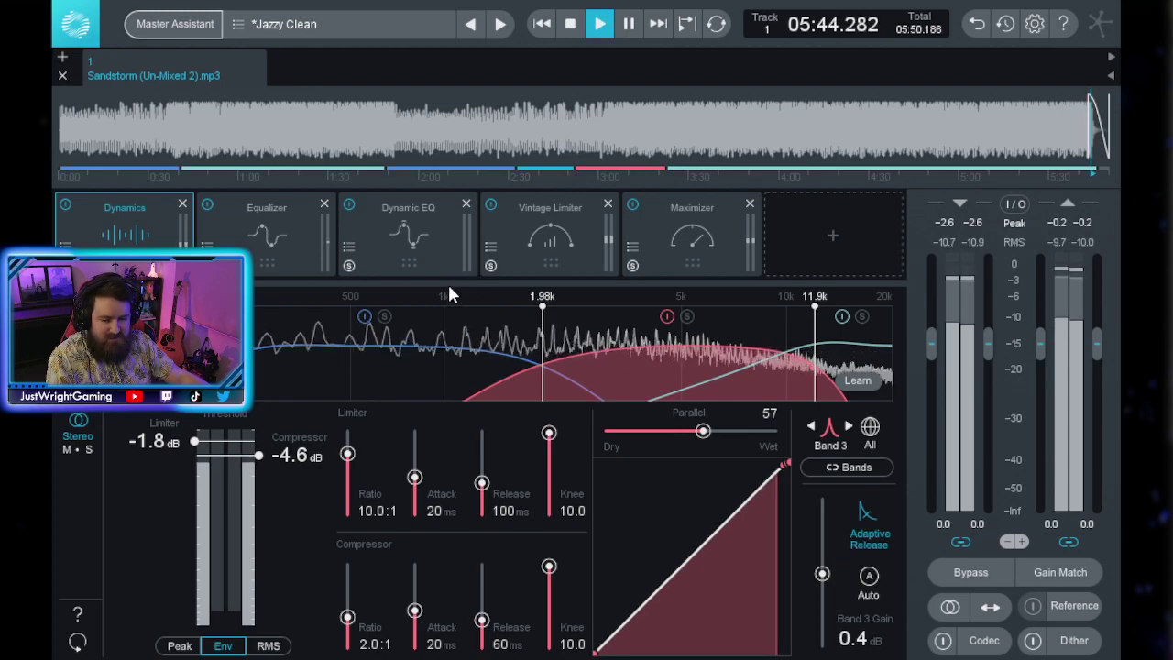
Play the track from about 4:24 and examine the Equalizer curve against the signal
left_click(847, 124)
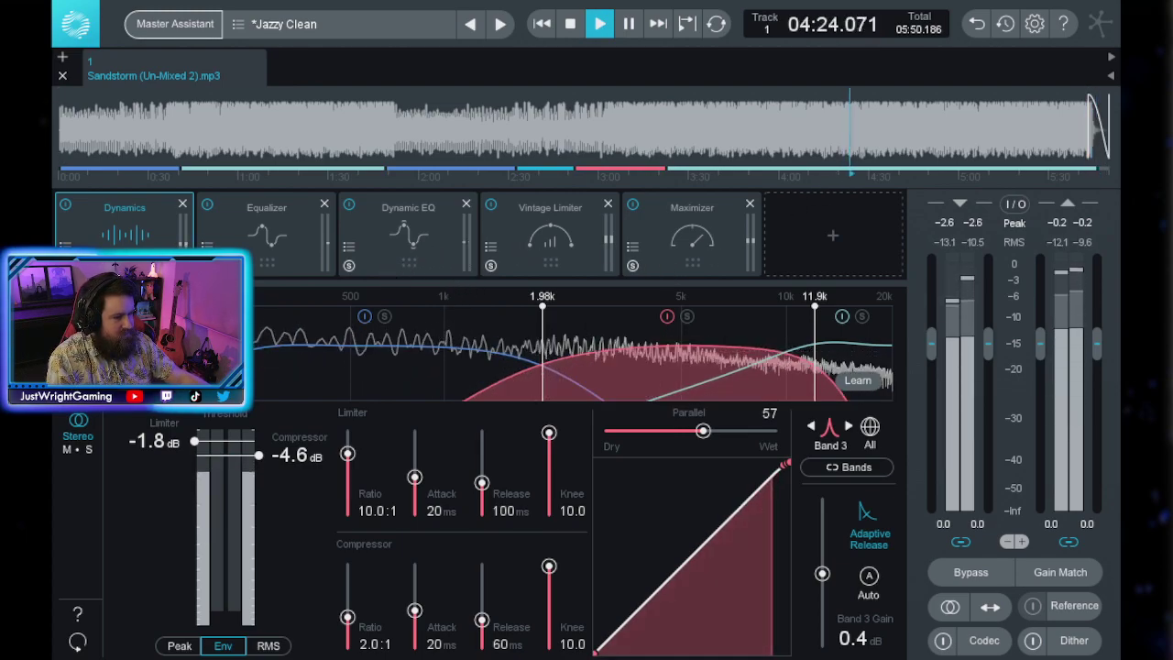
left_click(252, 231)
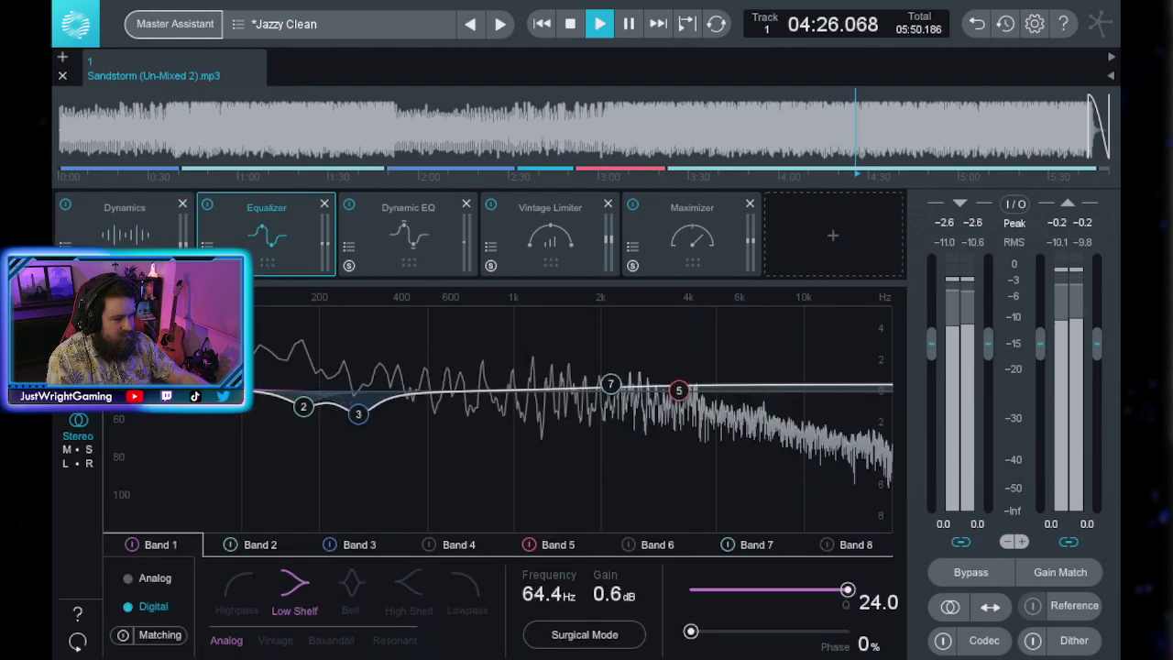